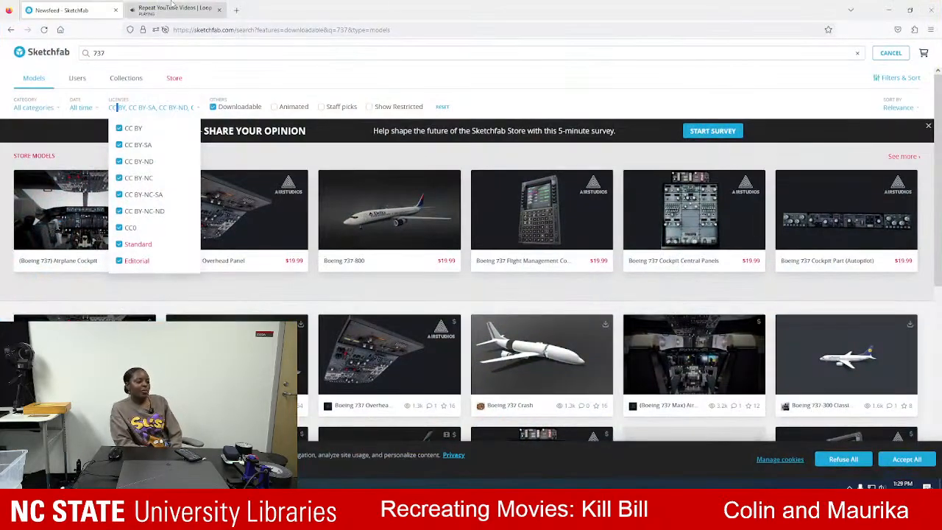
Pause the looping YouTube video in the browser and minimise the browser window.
click(173, 9)
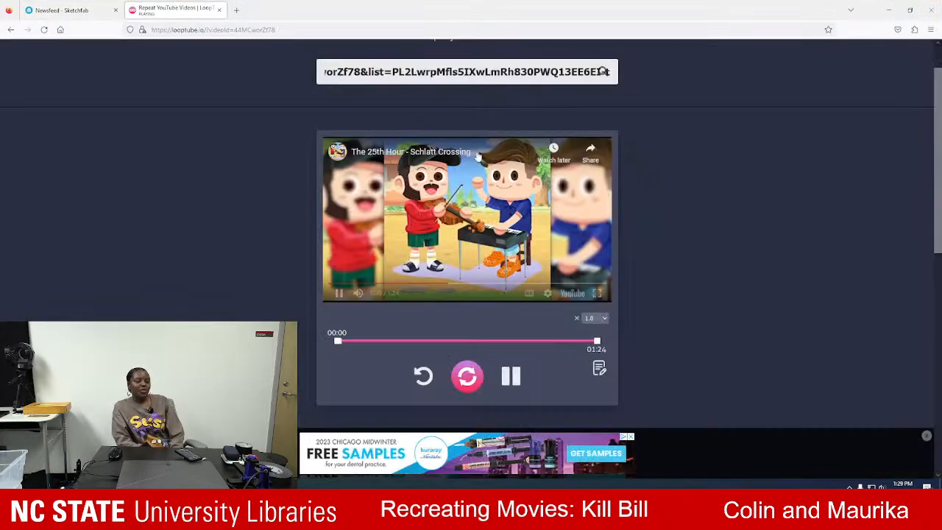
click(511, 377)
click(890, 6)
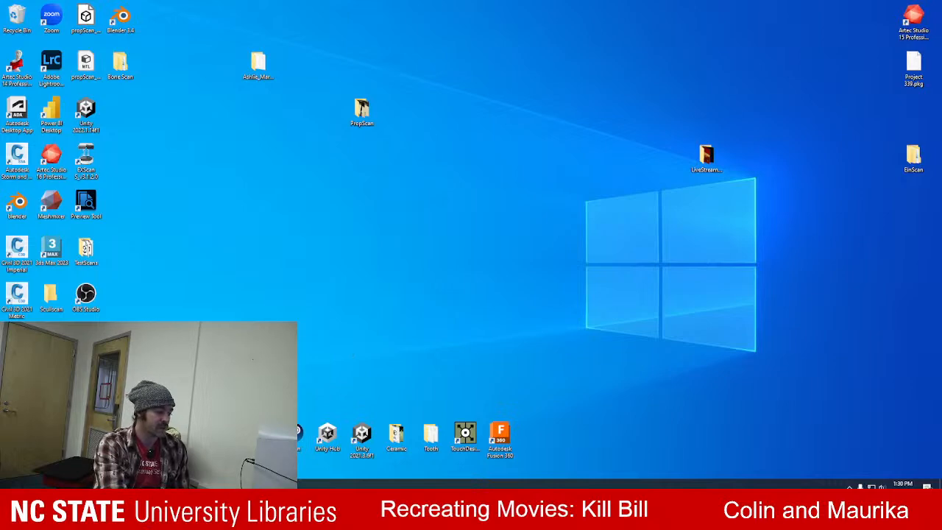
Switch to the video player and play the reference film clip through its highway motorcycle shot, pausing it at the end.
click(254, 441)
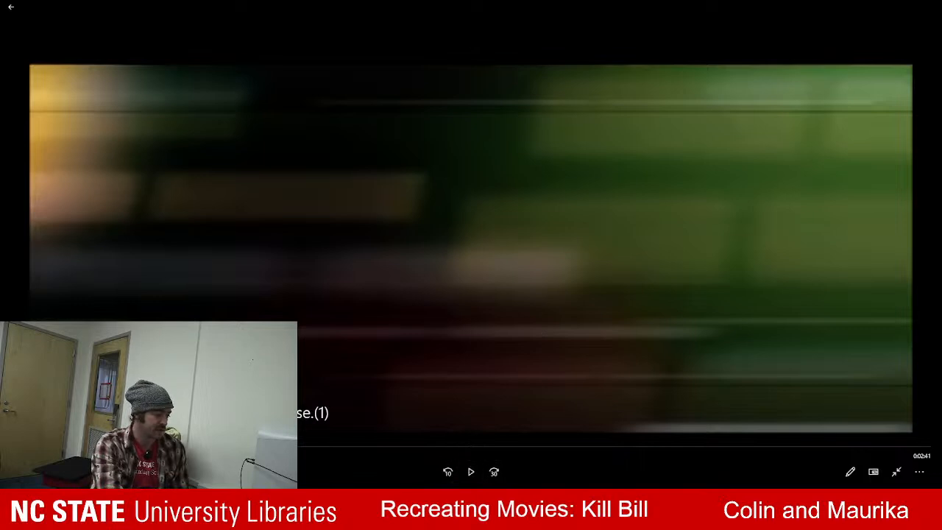
click(471, 472)
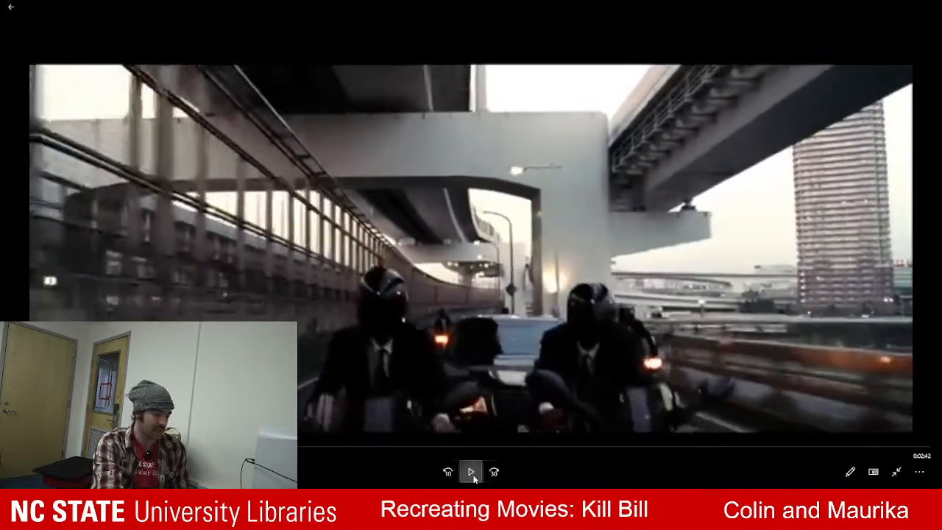
click(472, 472)
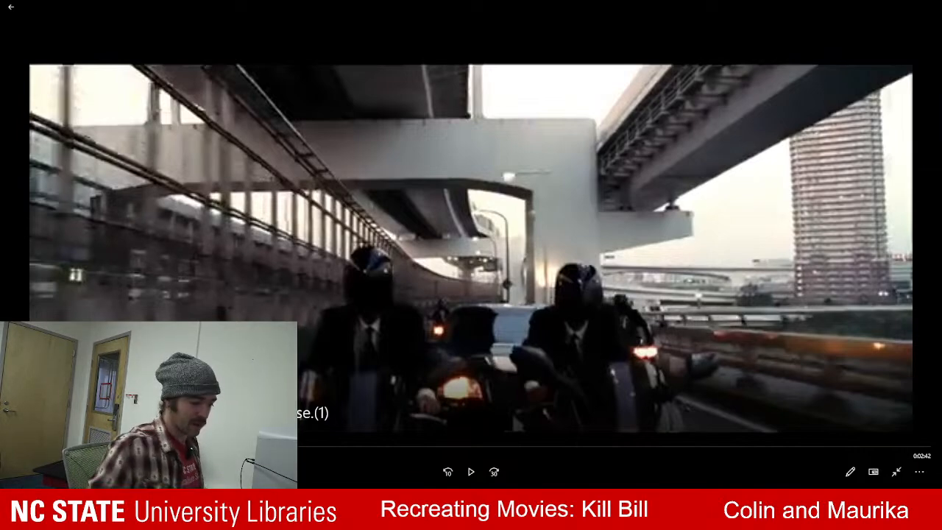
Close the looping-video tab in the browser and minimise the browser window.
click(931, 9)
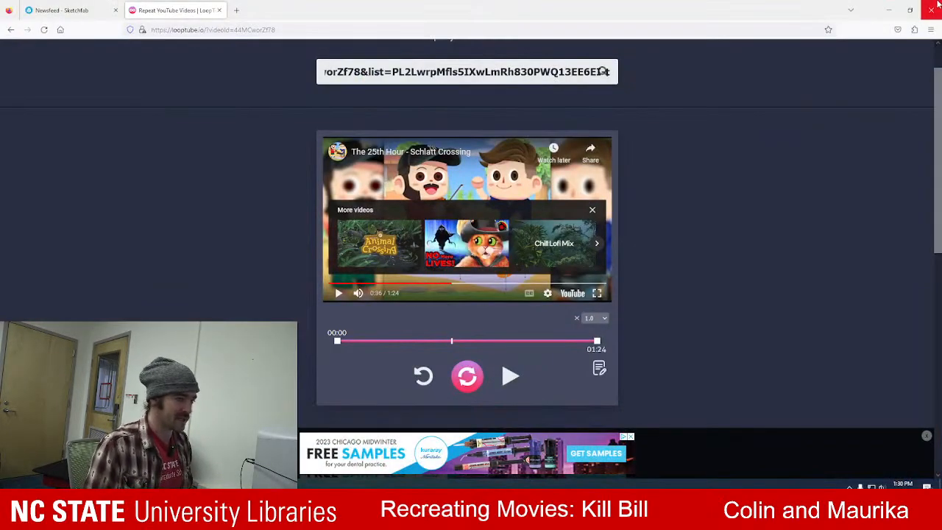
click(219, 10)
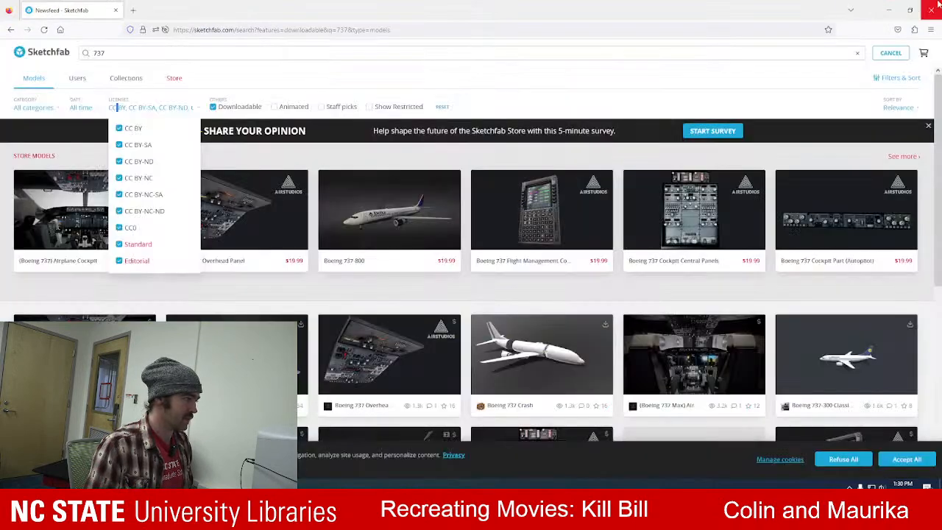
click(888, 9)
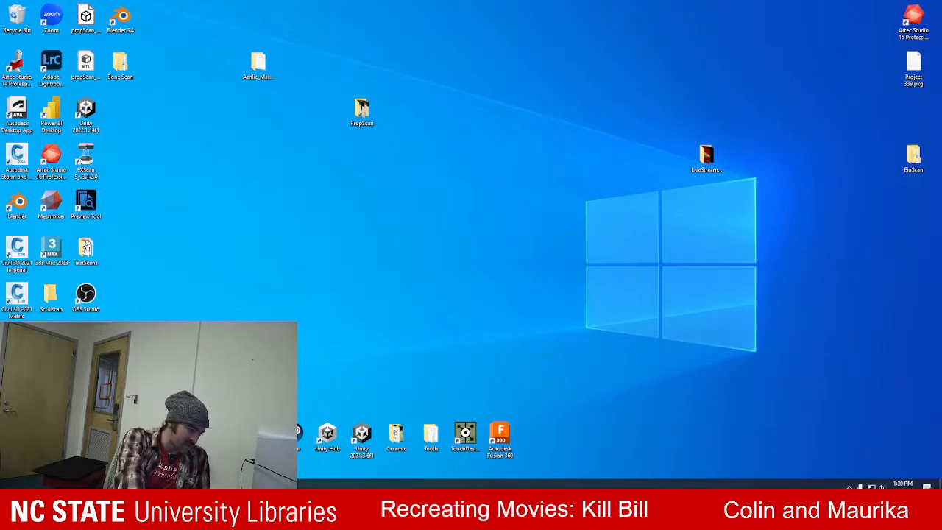
Replay the reference film clip in the video player, pause it and return to the Sketchfab search page.
key(alt+Tab)
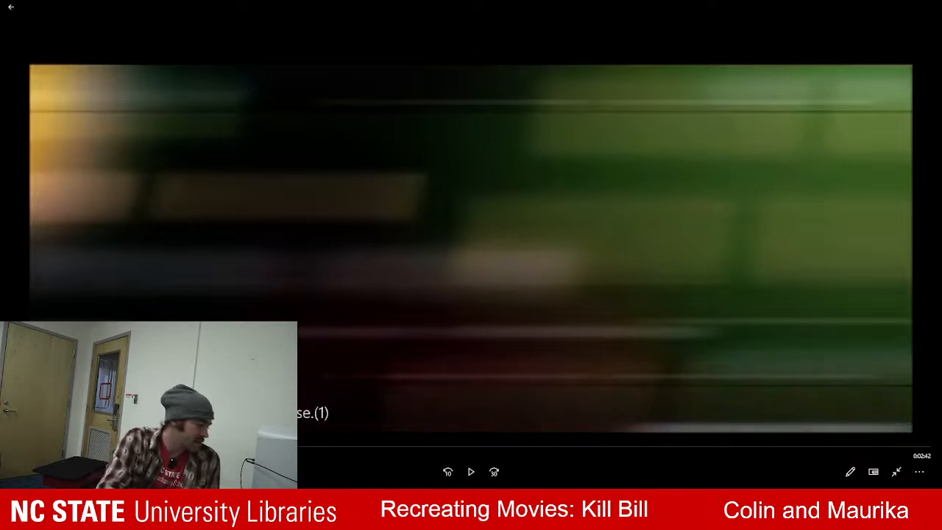
click(471, 472)
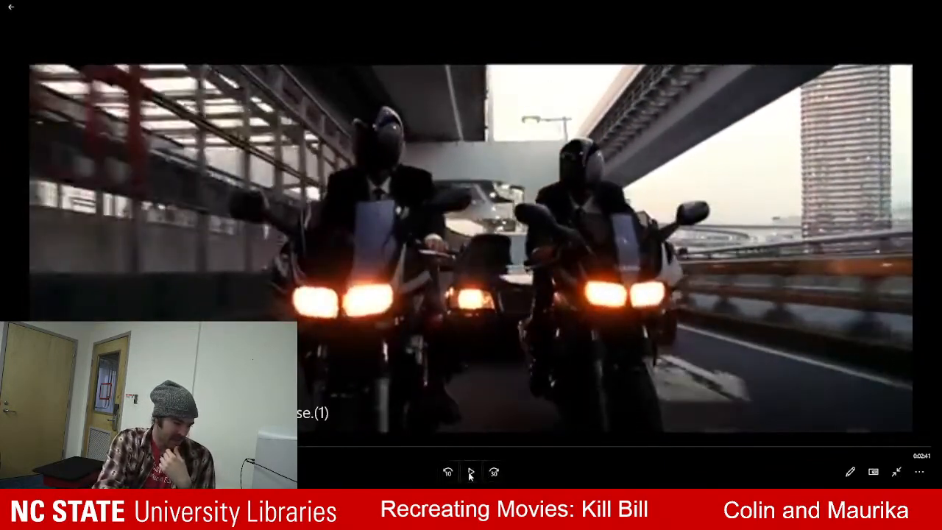
click(468, 474)
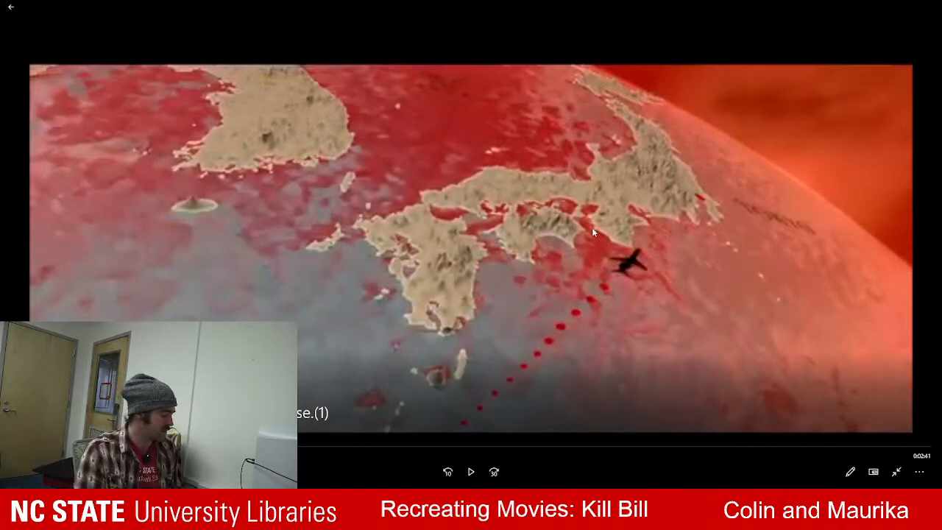
click(885, 7)
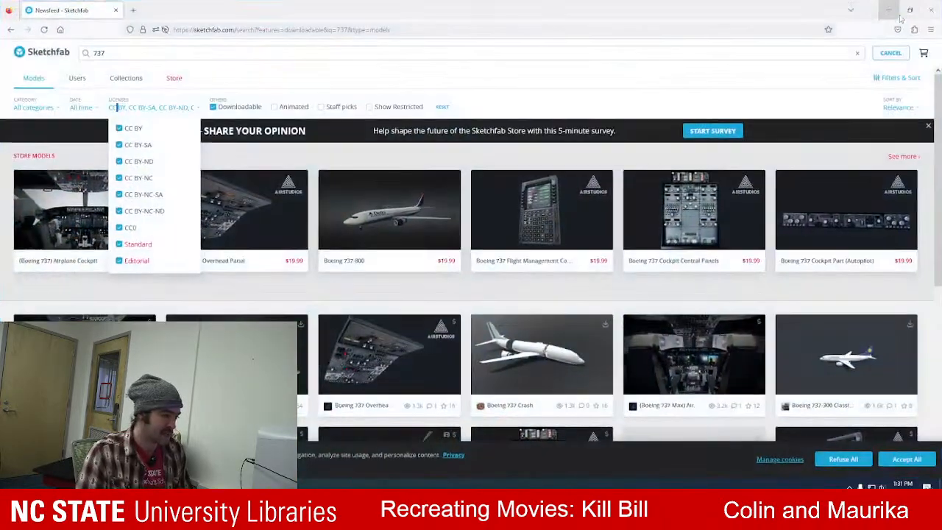
Dismiss the licence list and highlight the Sketchfab site address and the model search field.
click(409, 73)
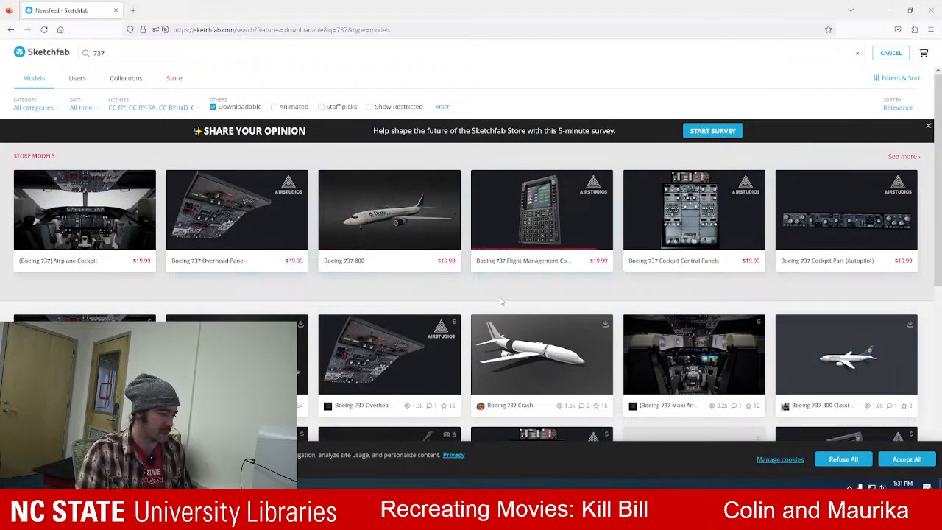
drag(234, 29, 168, 39)
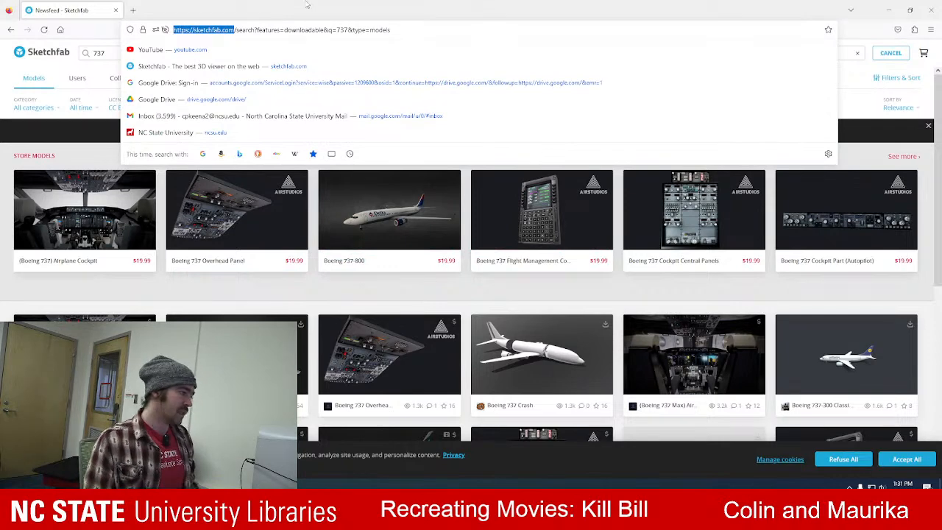
click(306, 3)
click(119, 60)
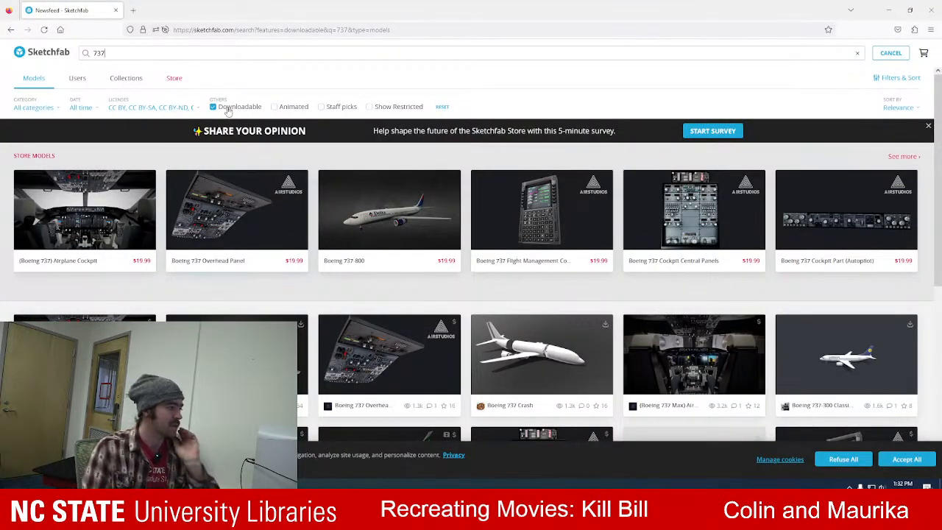
Exclude the Standard and Editorial licences from the 737 model search, leaving the Creative Commons licences enabled.
click(193, 108)
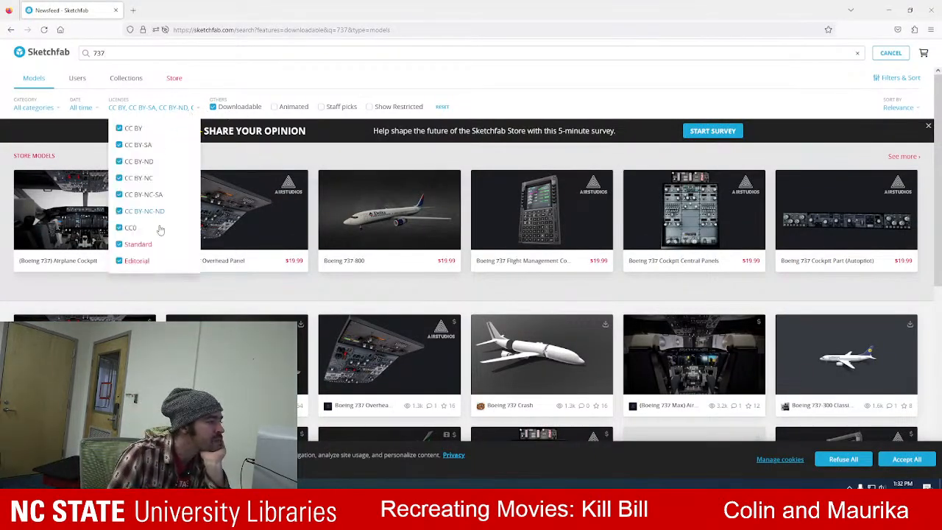
click(120, 245)
click(120, 262)
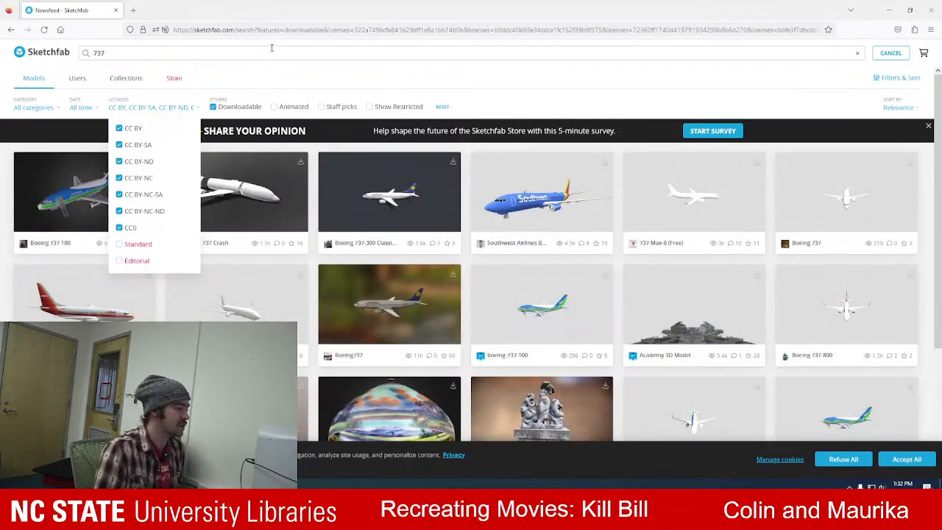
click(335, 75)
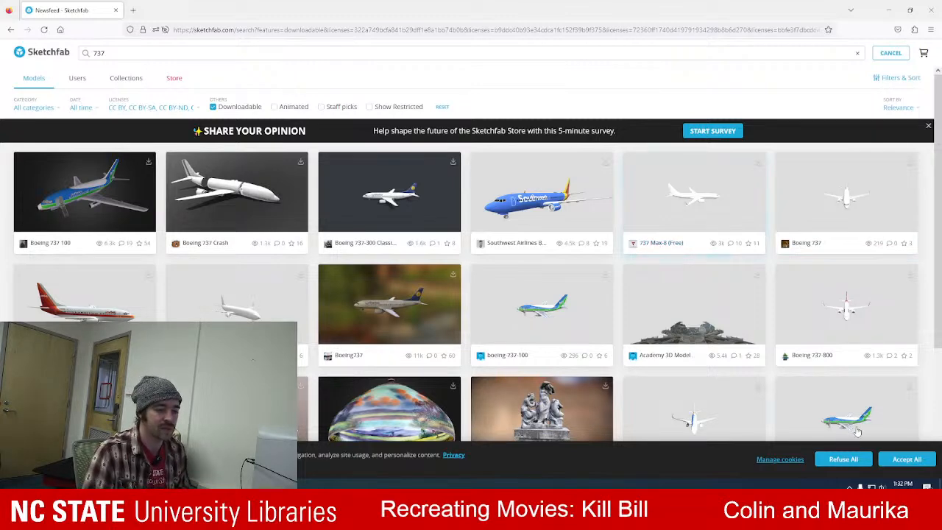
Open the Boeing 737-800, Boeing 737 and Very Basic Boeing 737 models in separate new tabs.
middle_click(815, 356)
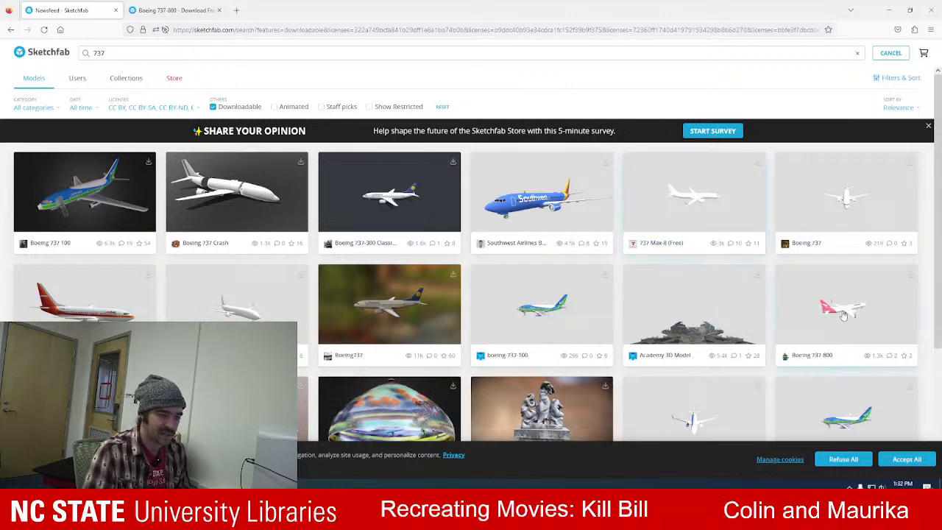
middle_click(810, 249)
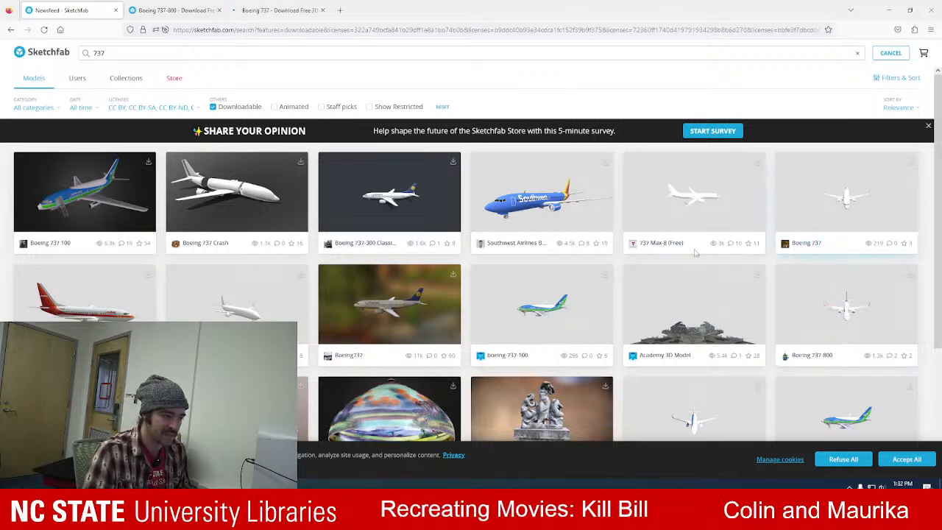
scroll(456, 278, down, 2)
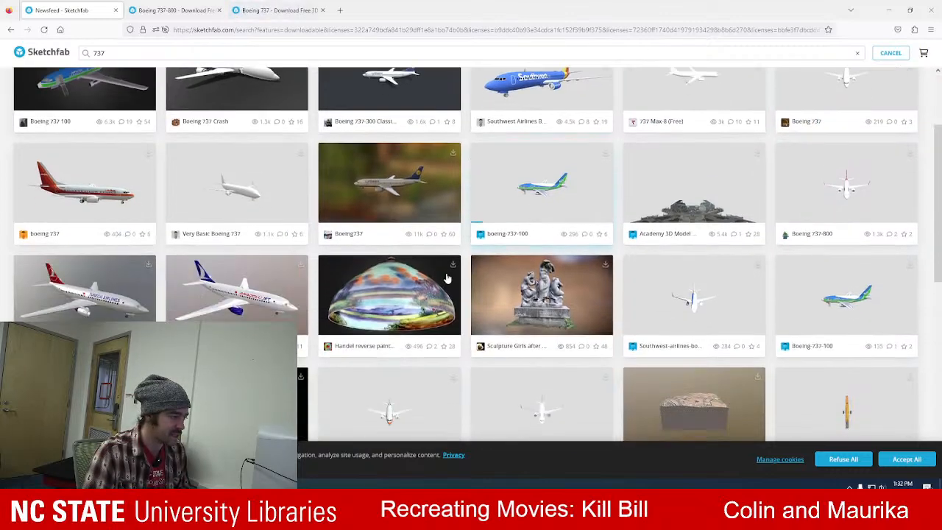
middle_click(205, 234)
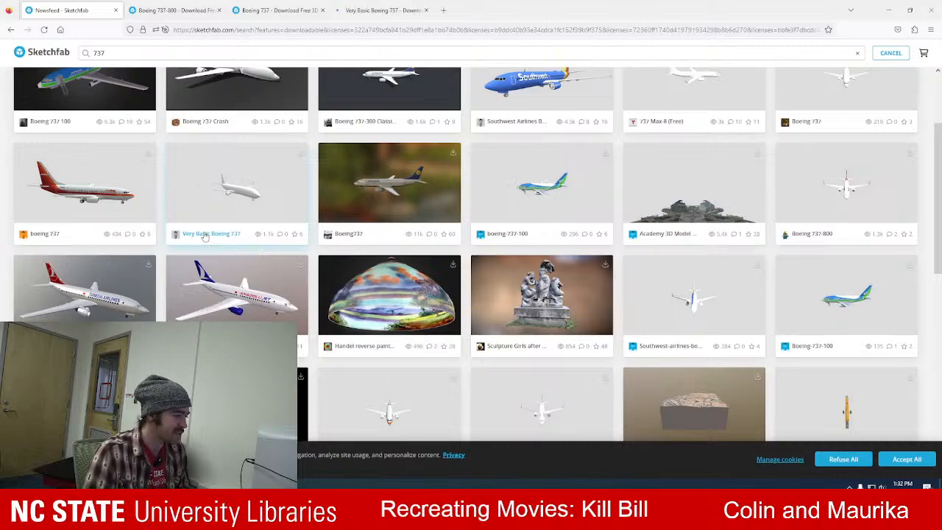
Look through the rest of the 737 search results for other suitable airplane models.
scroll(205, 235, down, 5)
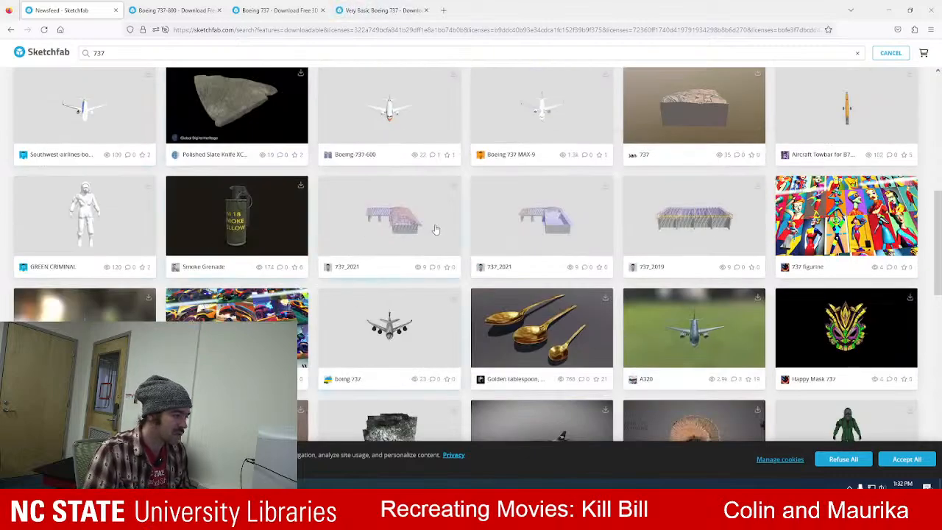
scroll(435, 230, down, 2)
scroll(435, 229, down, 3)
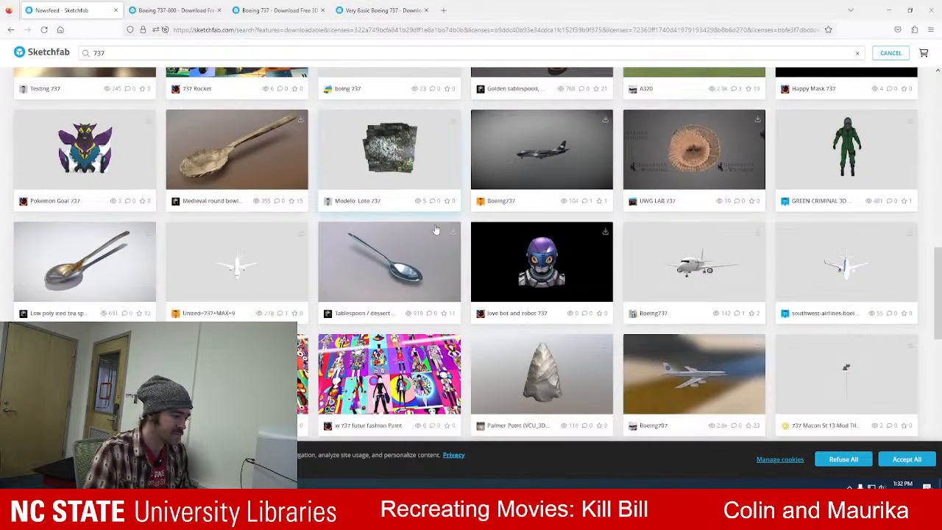
scroll(435, 229, down, 3)
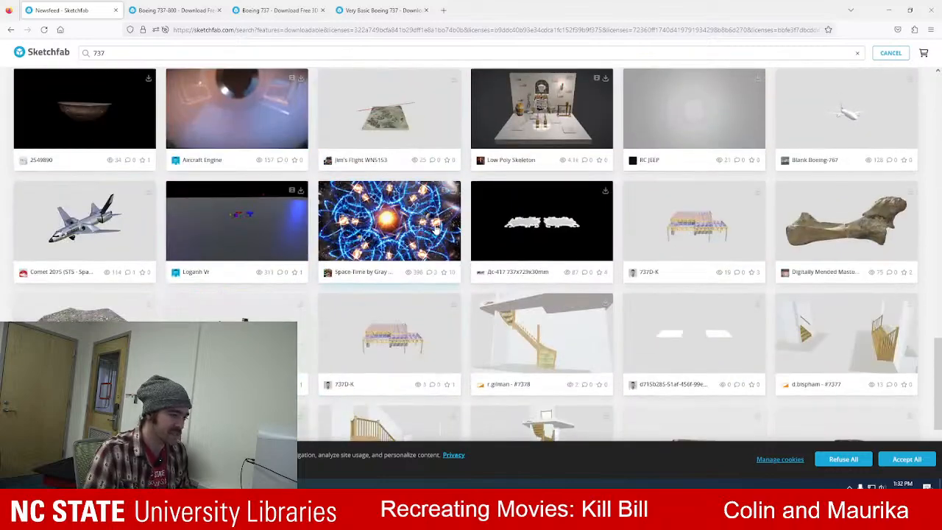
scroll(434, 229, down, 2)
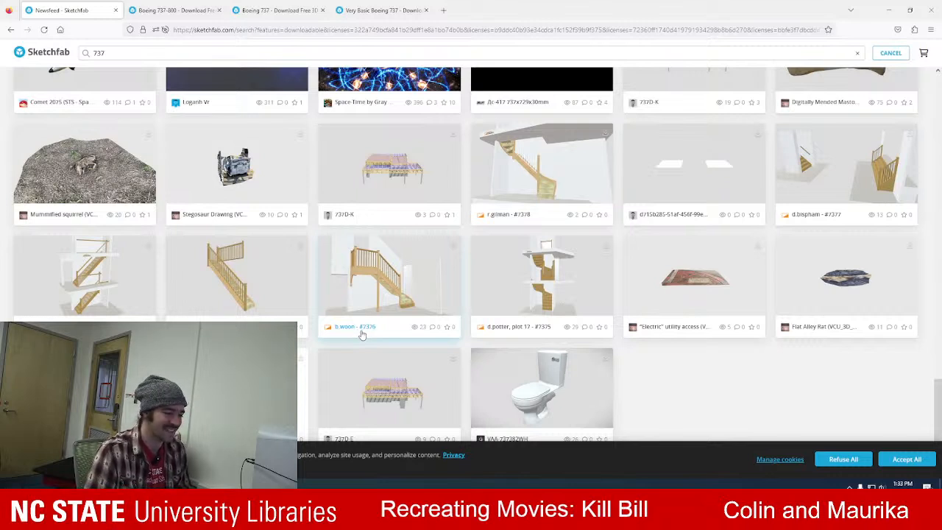
scroll(362, 332, up, 20)
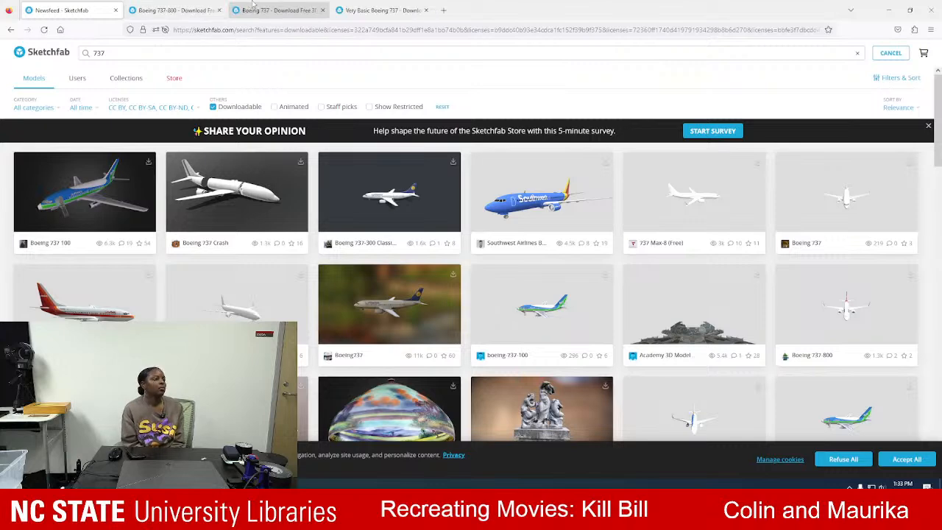
Inspect the Boeing 737-800 model in the 3D viewer, examining its tail logo, fuselage lettering, nose and engines up close.
click(196, 6)
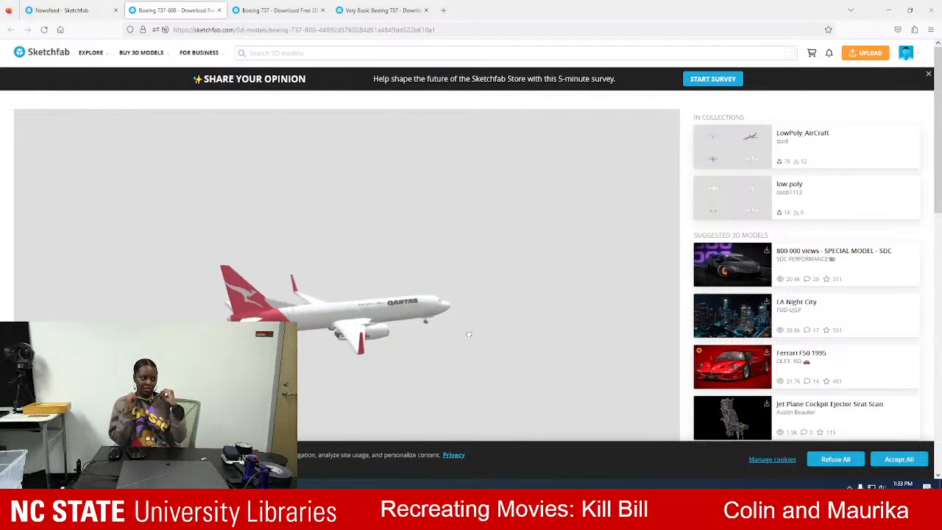
mouse_move(423, 328)
mouse_down()
mouse_move(436, 279)
mouse_move(443, 307)
mouse_move(296, 272)
mouse_move(512, 212)
mouse_up()
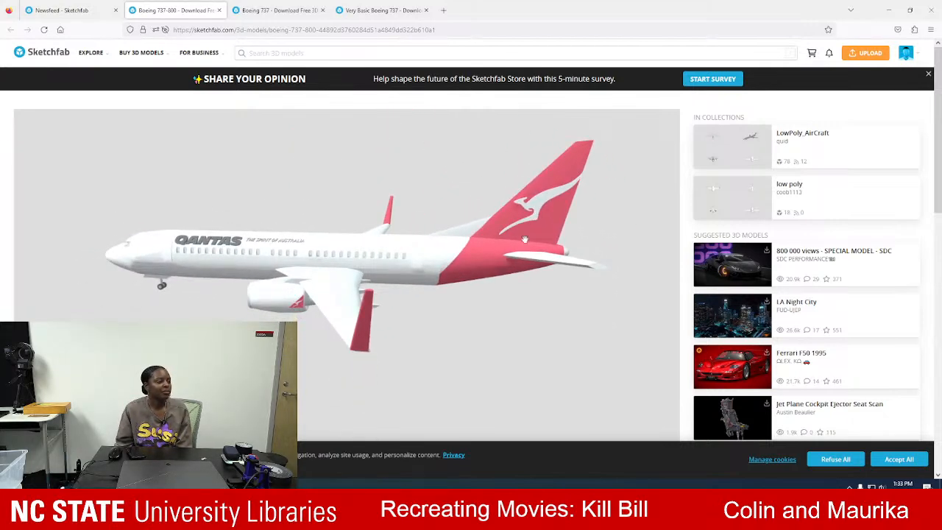
double_click(533, 214)
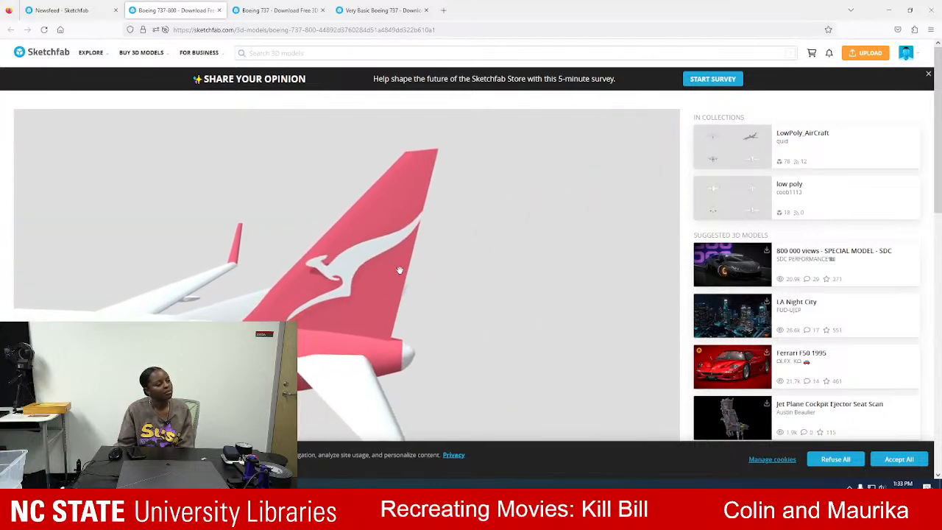
scroll(399, 270, up, 4)
mouse_move(400, 270)
mouse_down()
mouse_move(366, 255)
mouse_move(350, 281)
mouse_move(359, 271)
mouse_move(347, 269)
mouse_move(388, 298)
mouse_up()
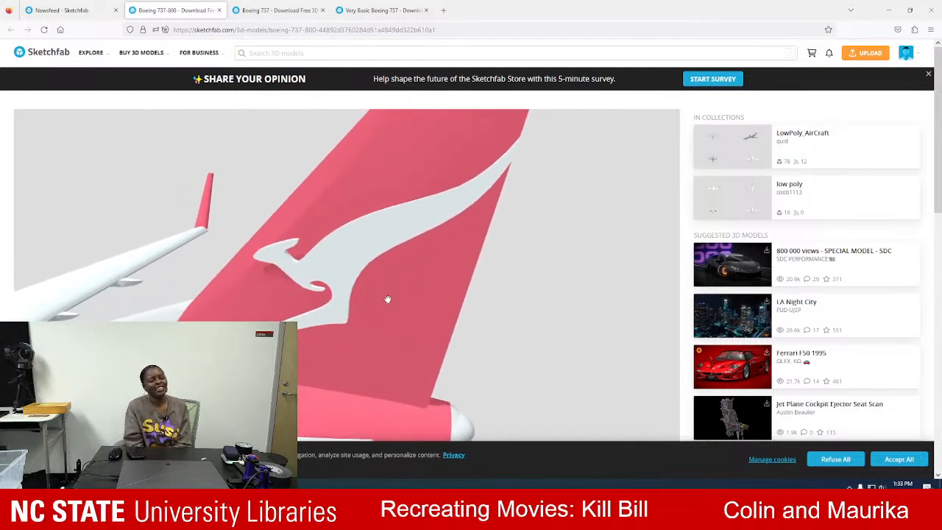
scroll(387, 299, down, 4)
drag(281, 312, 327, 334)
scroll(348, 317, up, 3)
scroll(350, 317, down, 2)
drag(362, 271, 347, 190)
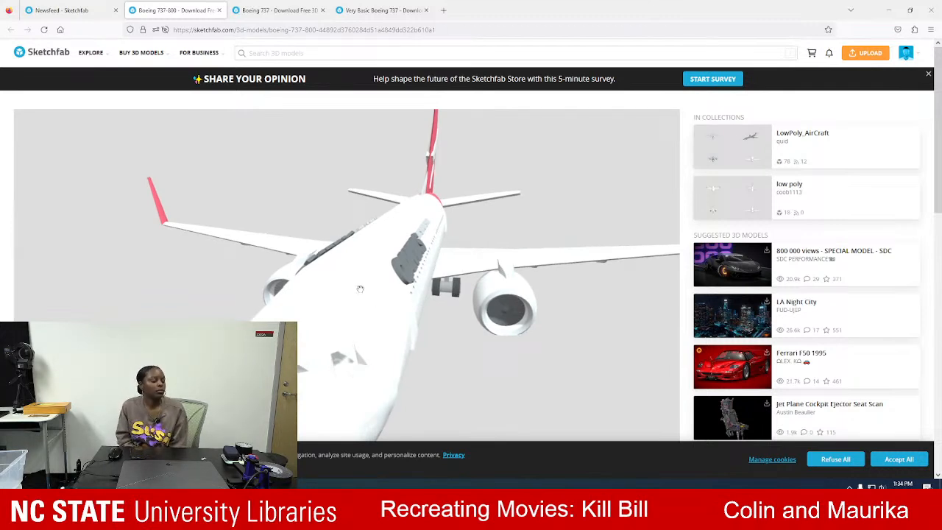
drag(472, 251, 374, 193)
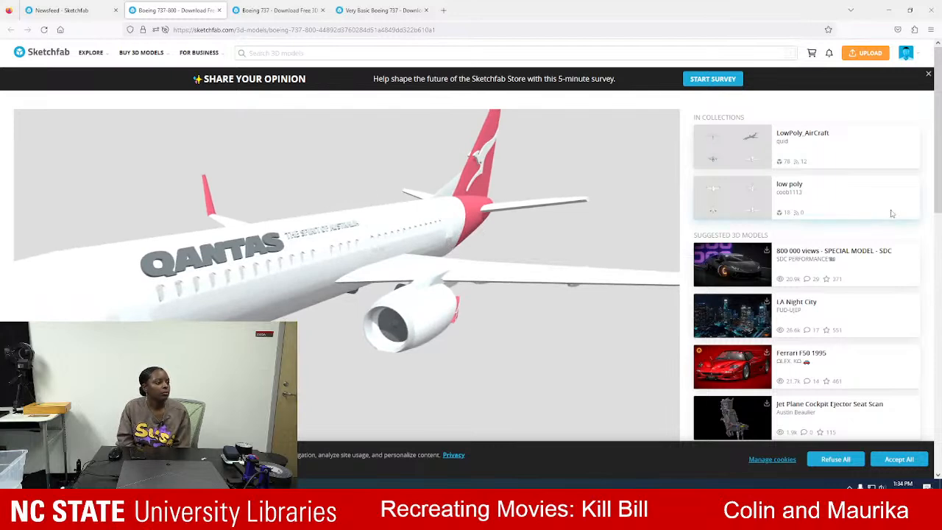
Open the profile of the Boeing 737-800 model's creator in a new tab.
scroll(846, 228, down, 3)
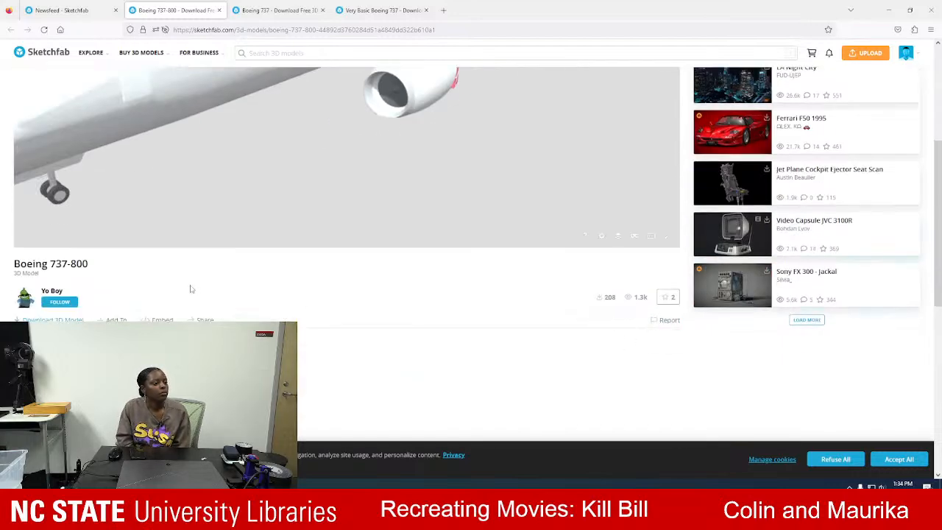
drag(64, 292, 43, 295)
right_click(48, 293)
click(74, 296)
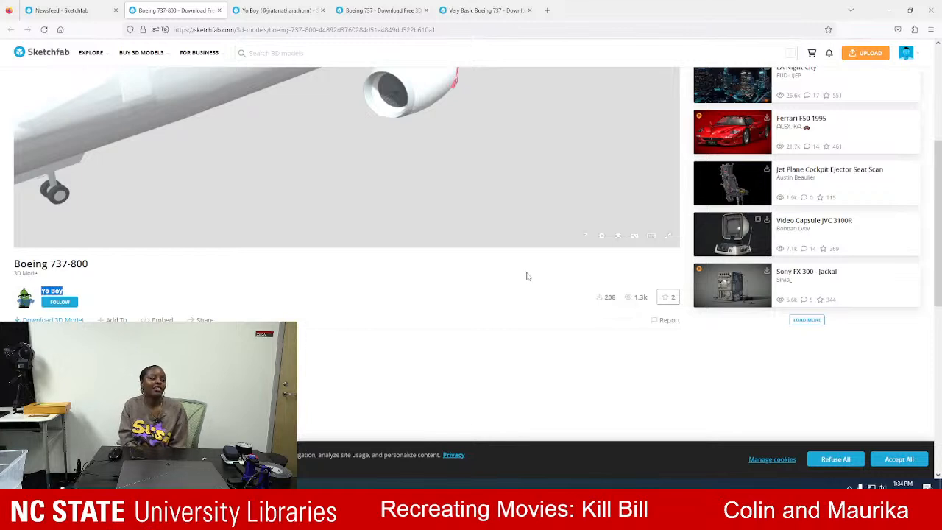
Download the Boeing 737-800 model in its original obj format.
click(56, 319)
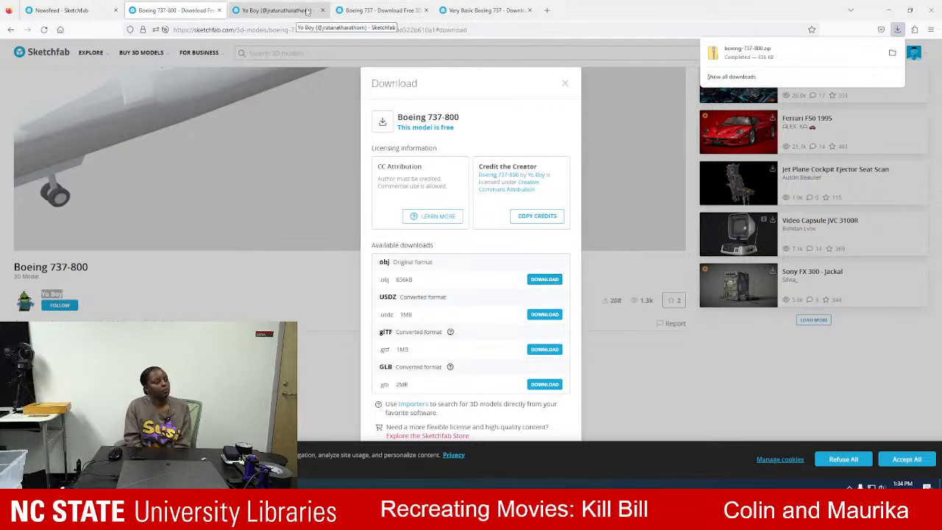
Check the Boeing 737 model and its available download formats, and close its page.
click(374, 11)
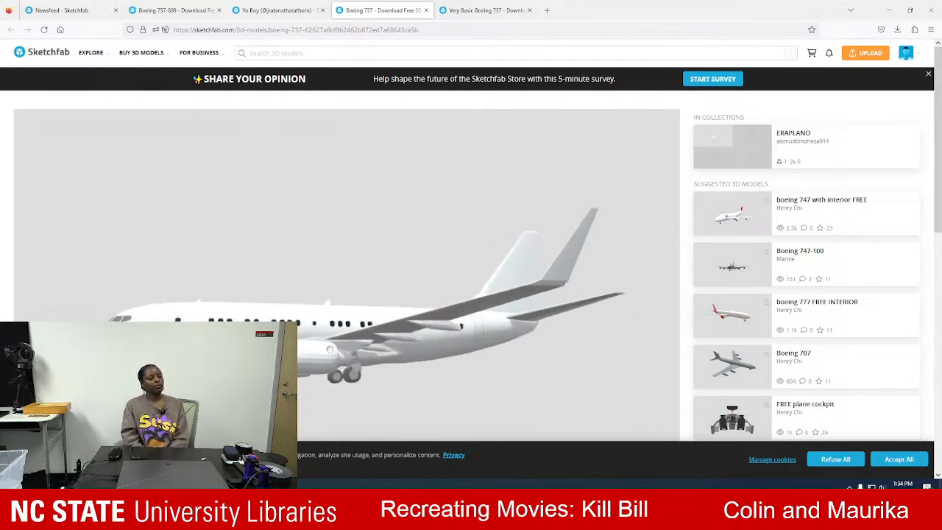
scroll(687, 309, down, 3)
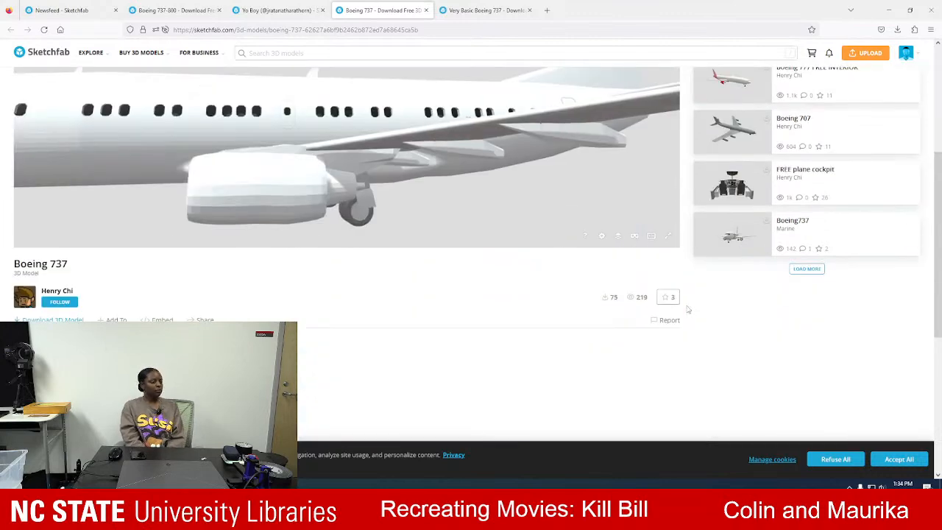
click(68, 319)
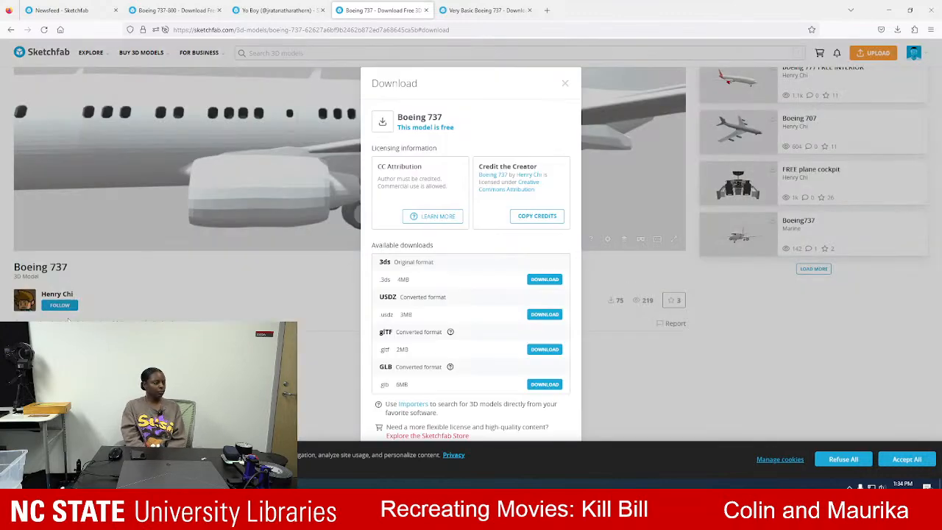
click(637, 398)
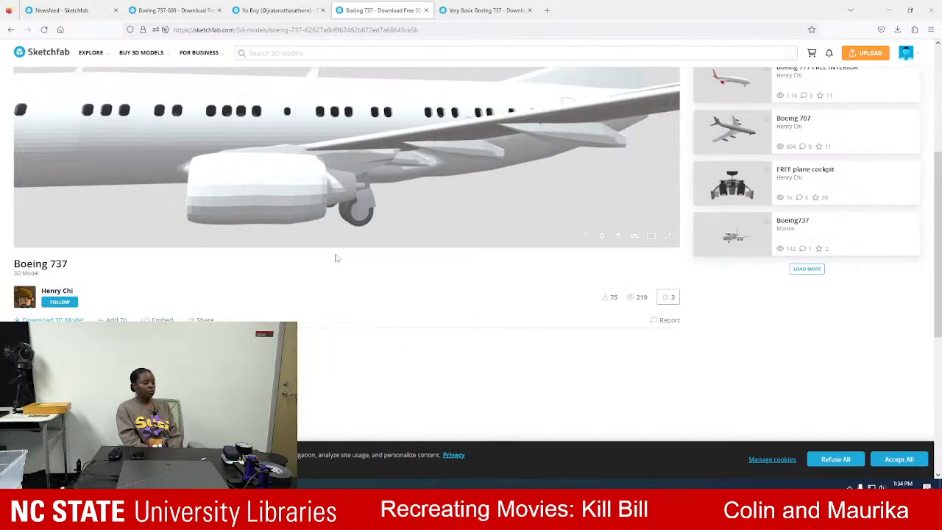
click(426, 11)
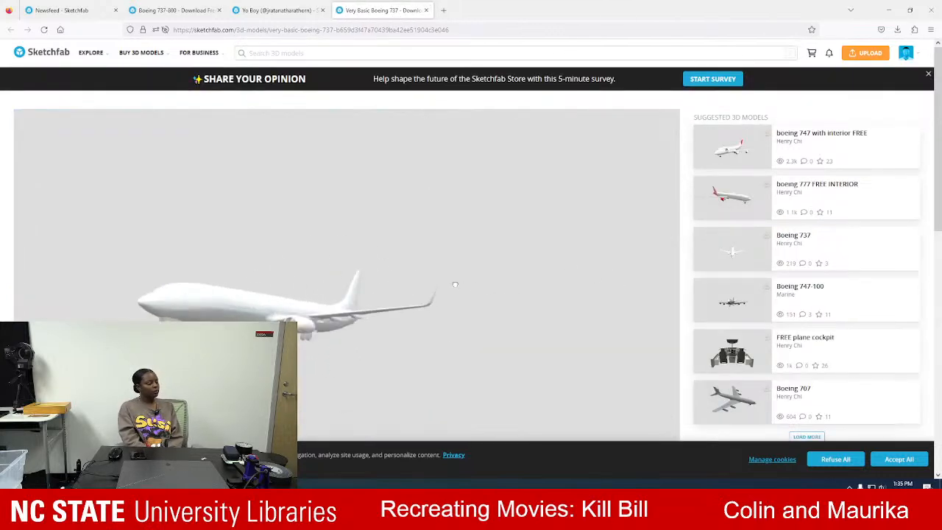
Look over the Very Basic Boeing 737 model and its description, and open its download options.
scroll(684, 320, down, 3)
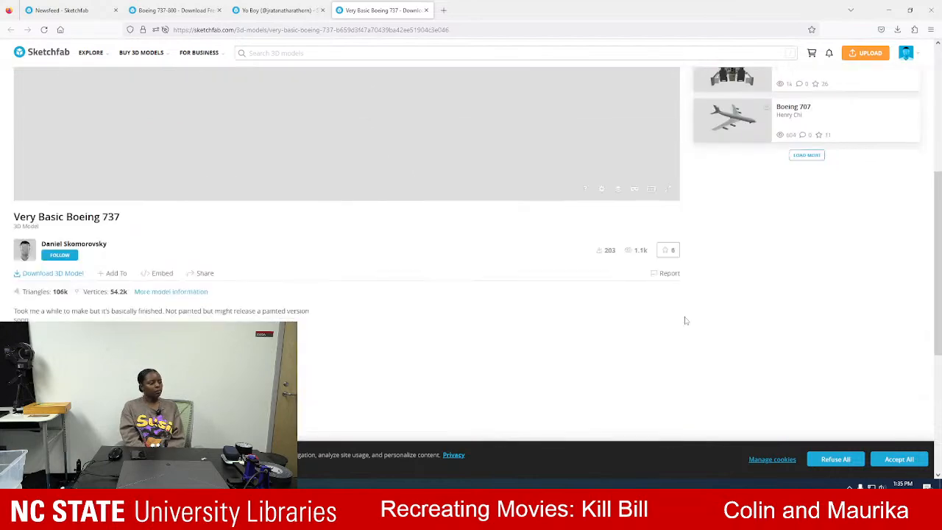
scroll(469, 254, up, 3)
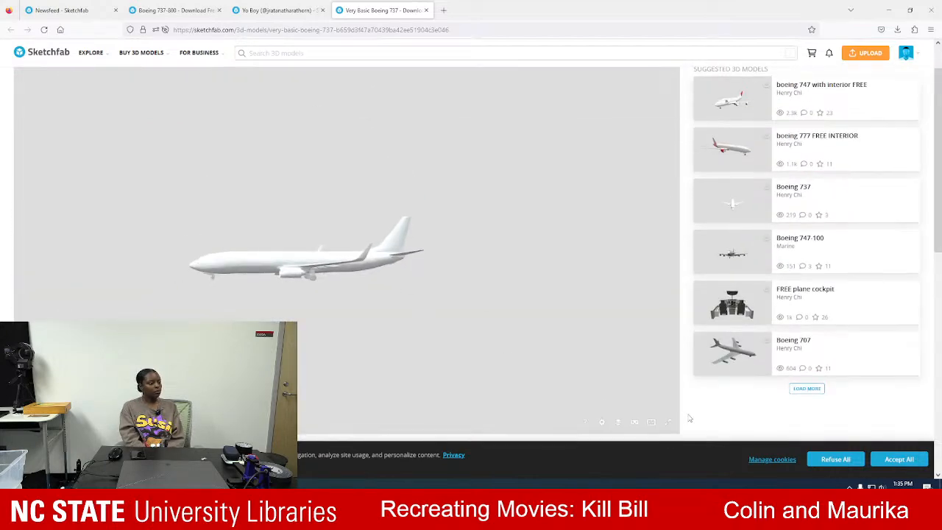
scroll(662, 375, down, 3)
click(56, 320)
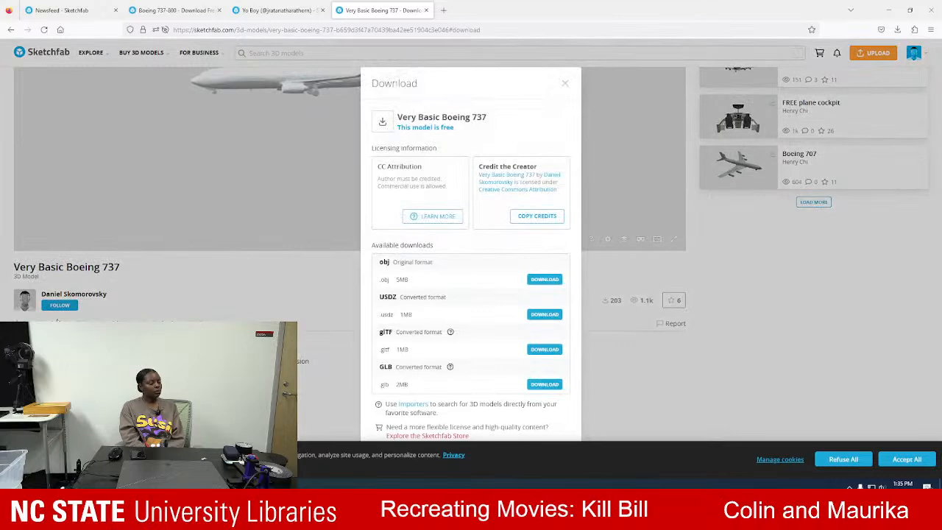
Show the downloaded boeing-737-800 archive in File Explorer and extract it into the Downloads folder.
click(897, 31)
click(892, 52)
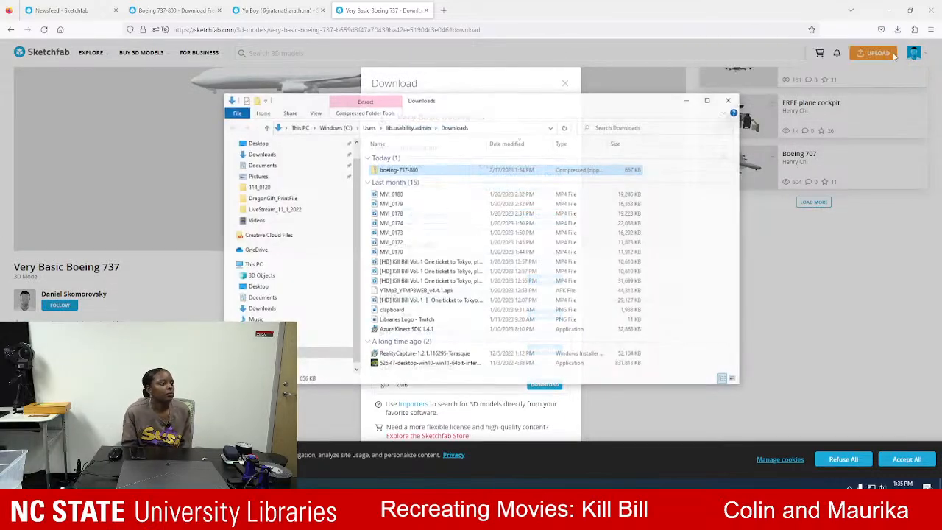
right_click(410, 169)
click(442, 213)
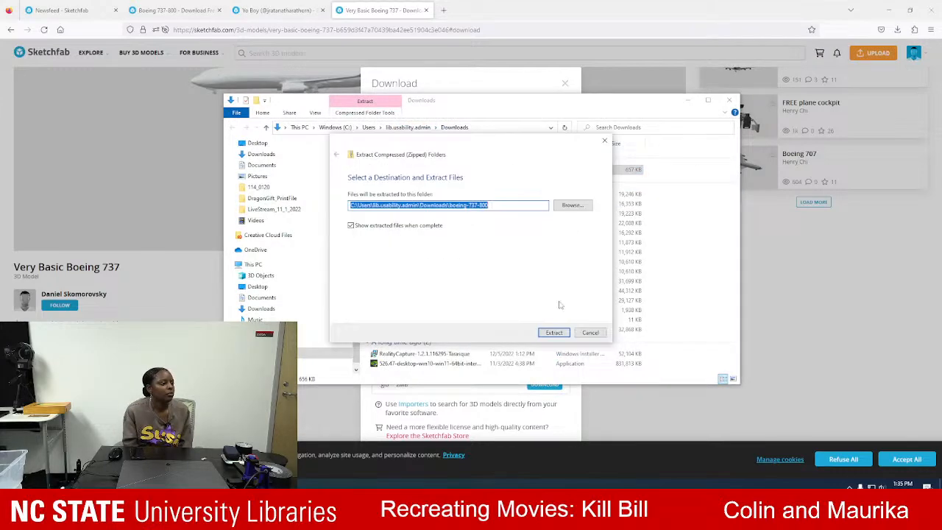
click(553, 332)
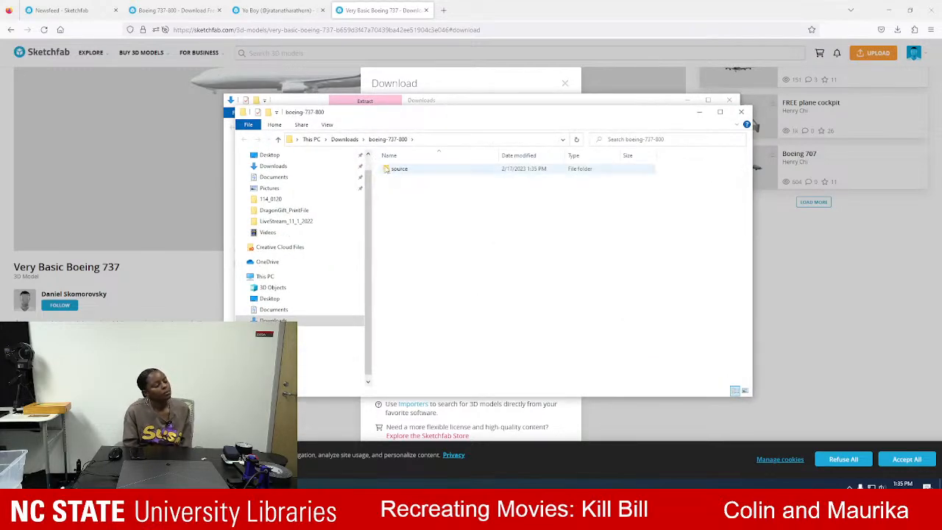
Extract the nested Qantas Boeing 737-800 archive inside the source folder to the suggested location.
double_click(394, 168)
right_click(425, 171)
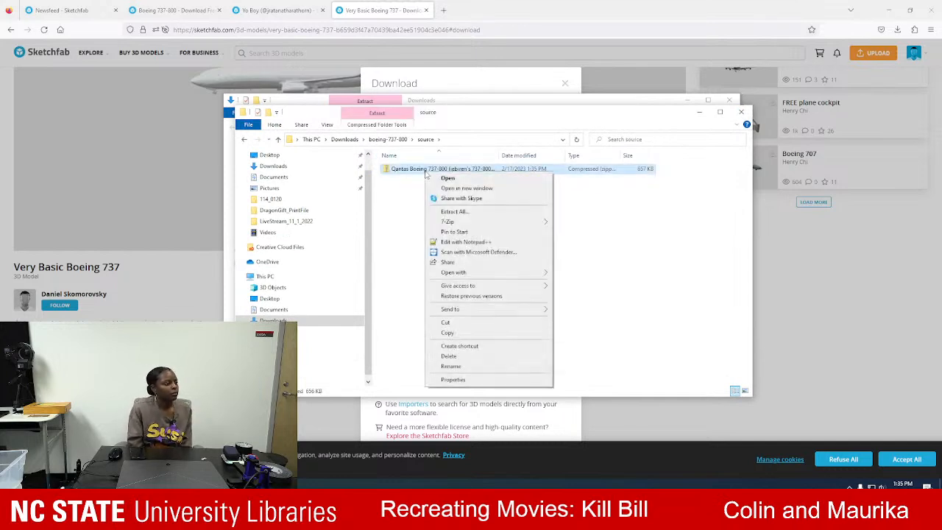
click(454, 211)
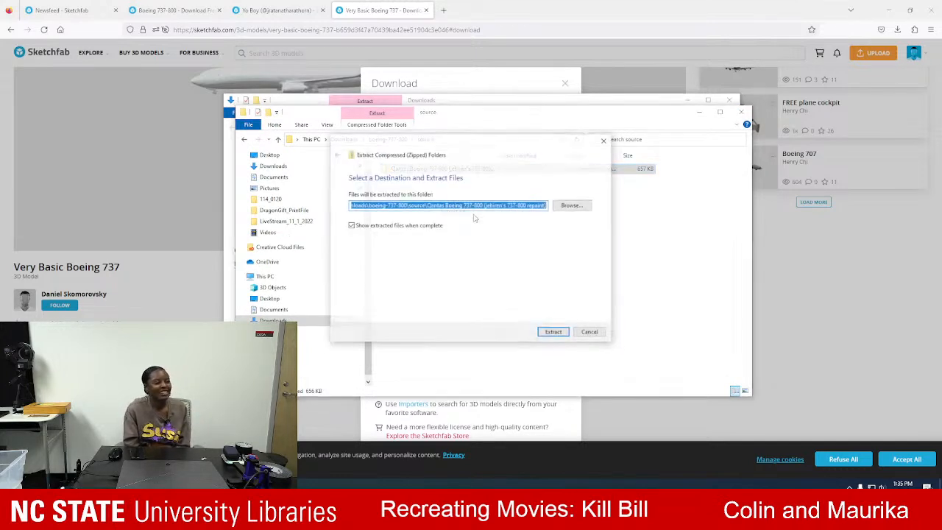
click(548, 333)
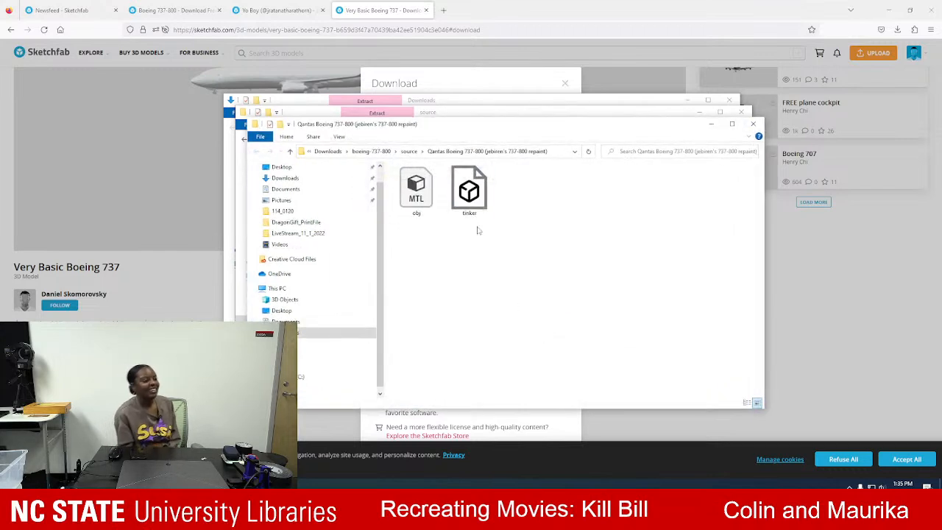
Open the extracted tinker model file with Paint 3D.
double_click(467, 193)
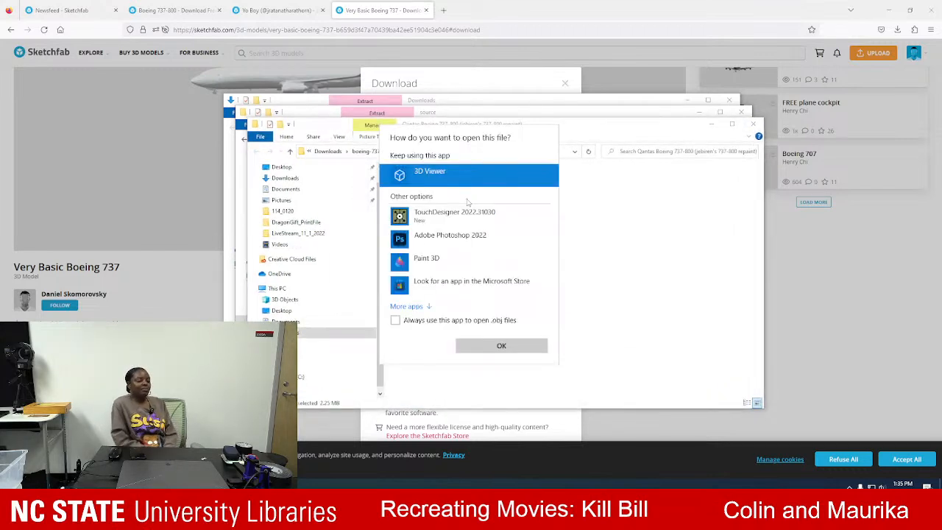
click(406, 306)
click(427, 248)
click(523, 350)
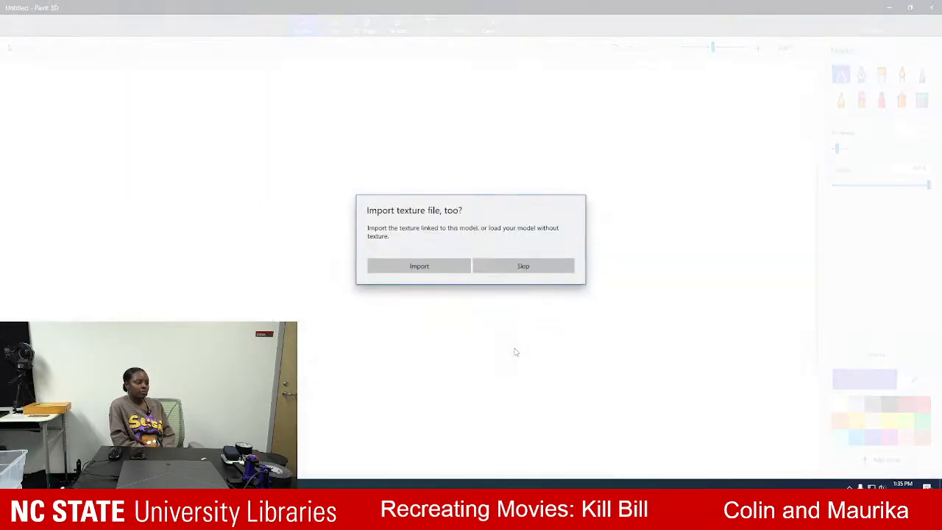
Import the model's textures from the Qantas Boeing 737-800 folder inside Downloads, boeing-737-800, source.
click(448, 265)
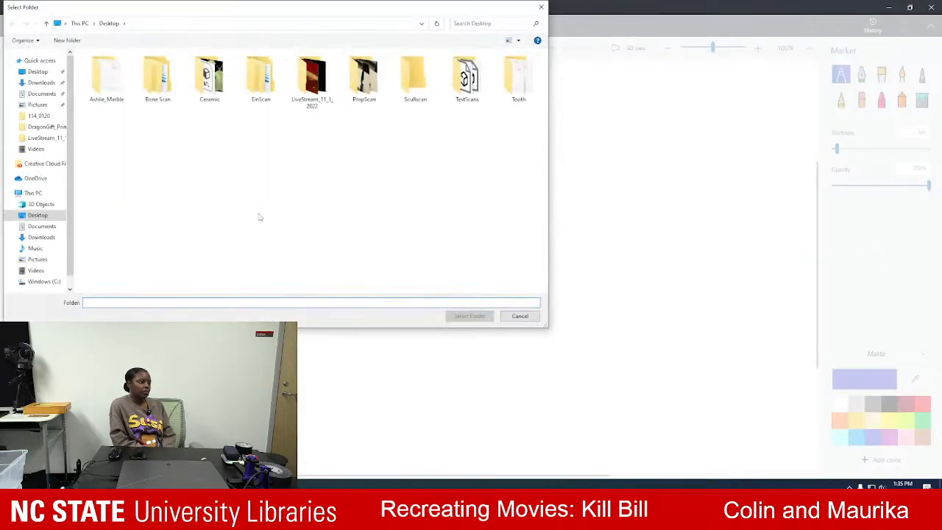
click(40, 61)
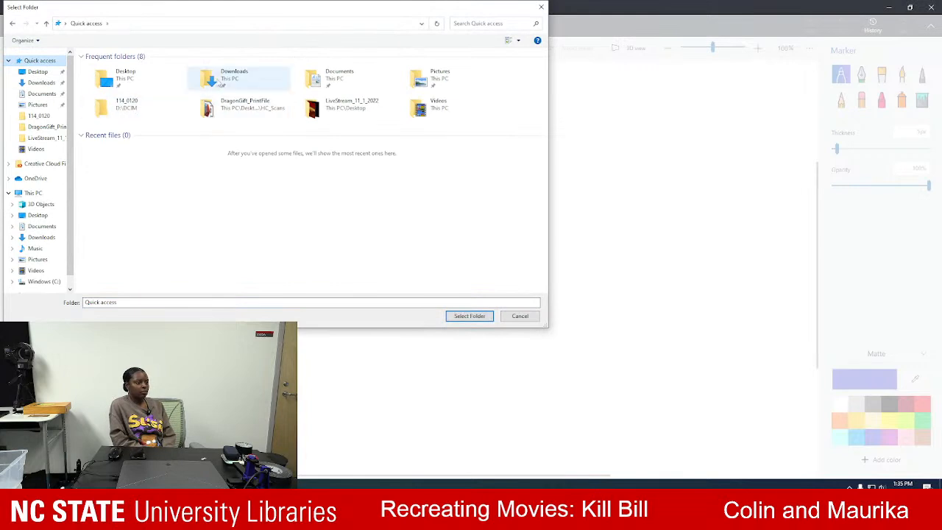
click(40, 83)
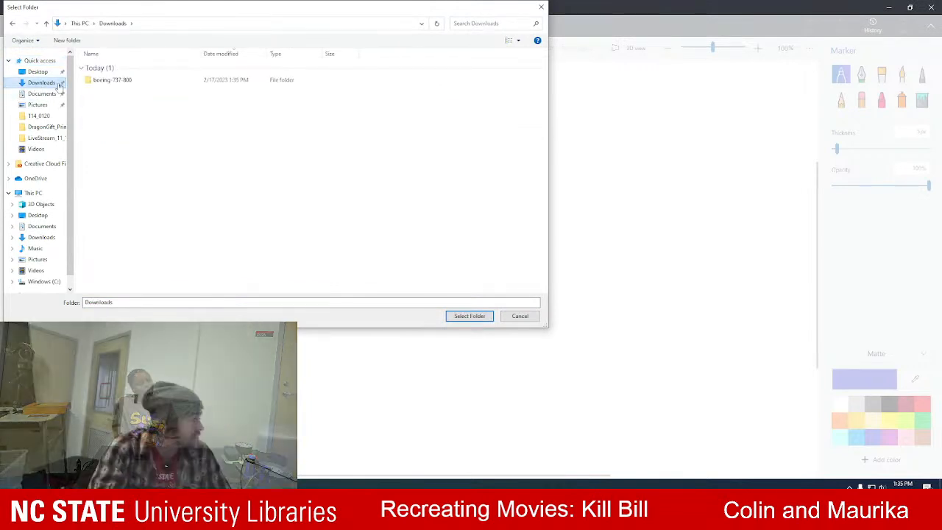
double_click(110, 82)
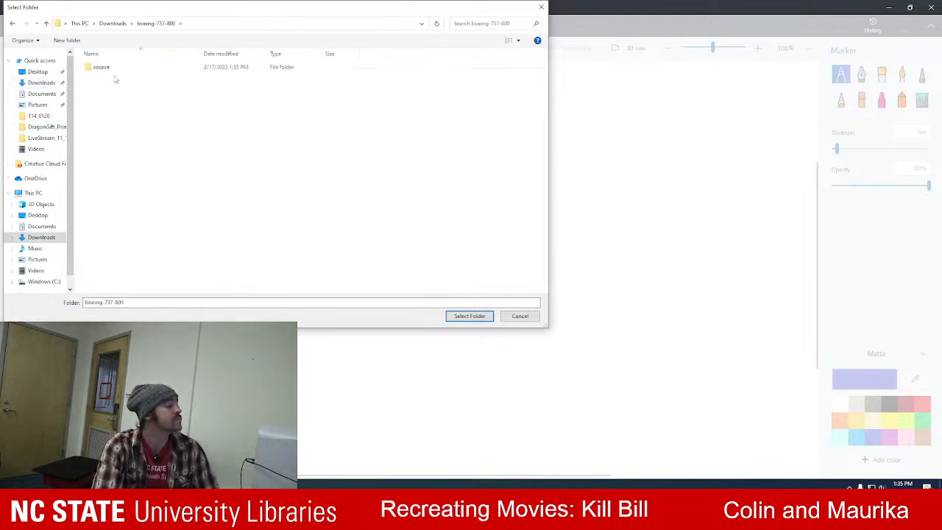
double_click(112, 69)
double_click(116, 69)
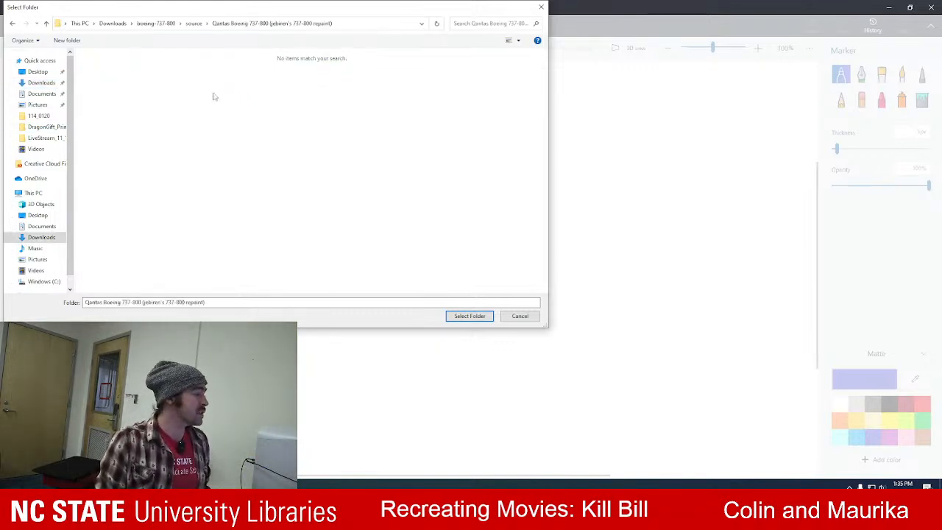
click(467, 316)
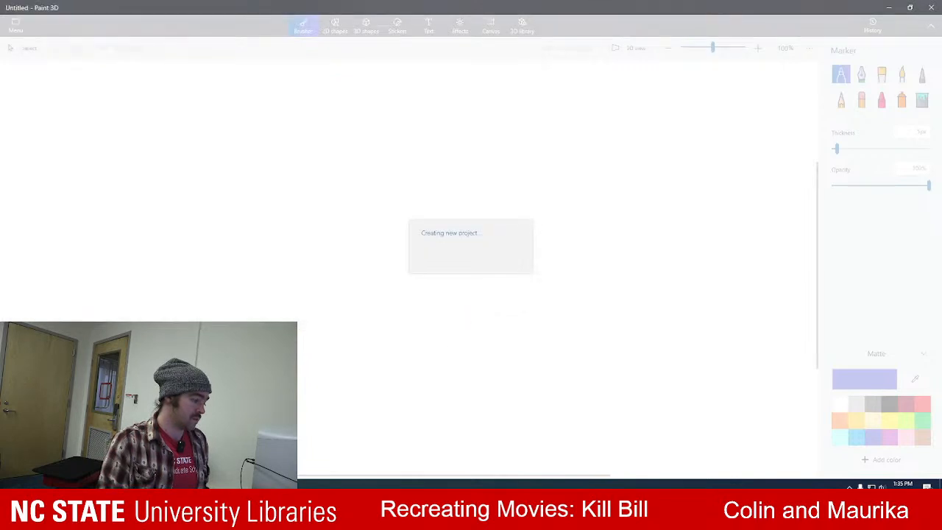
Dismiss the Steam promotional offer and launch Blender from the Steam library.
key(super)
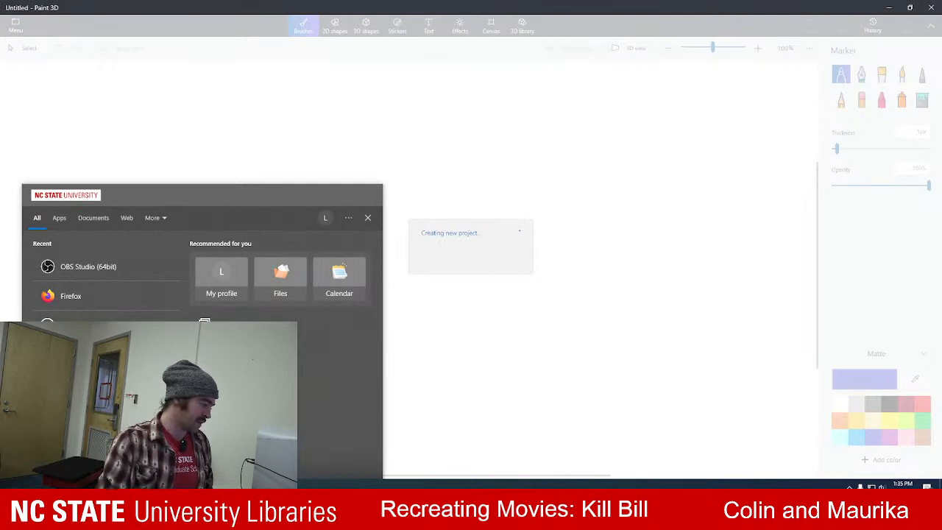
key(Escape)
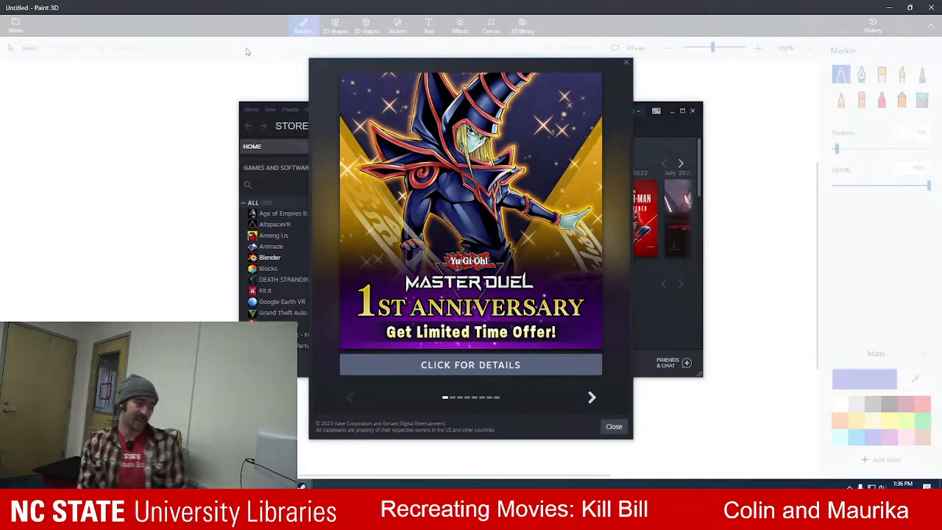
click(624, 63)
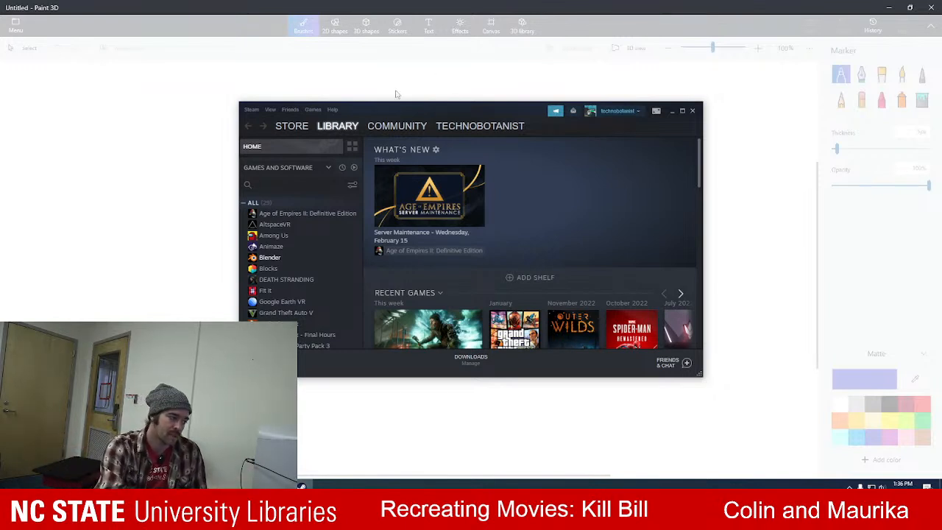
scroll(278, 228, down, 1)
click(270, 211)
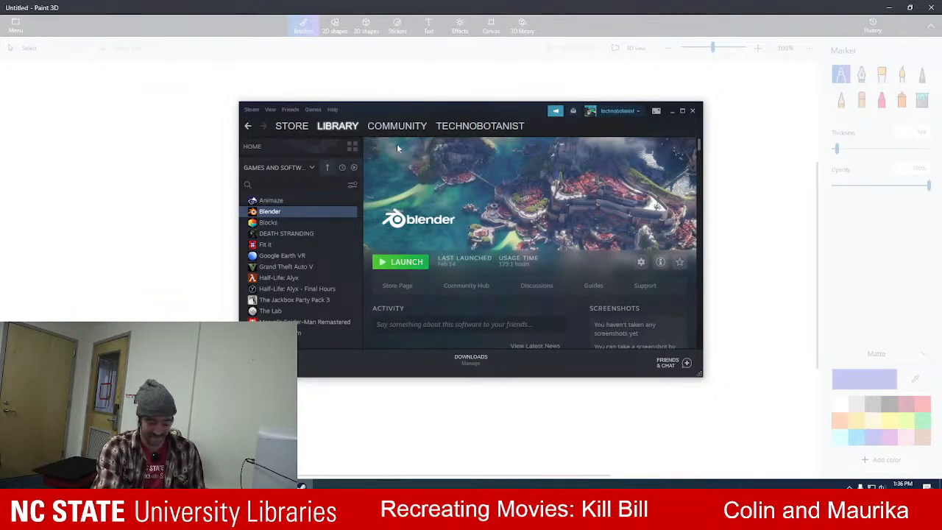
click(403, 265)
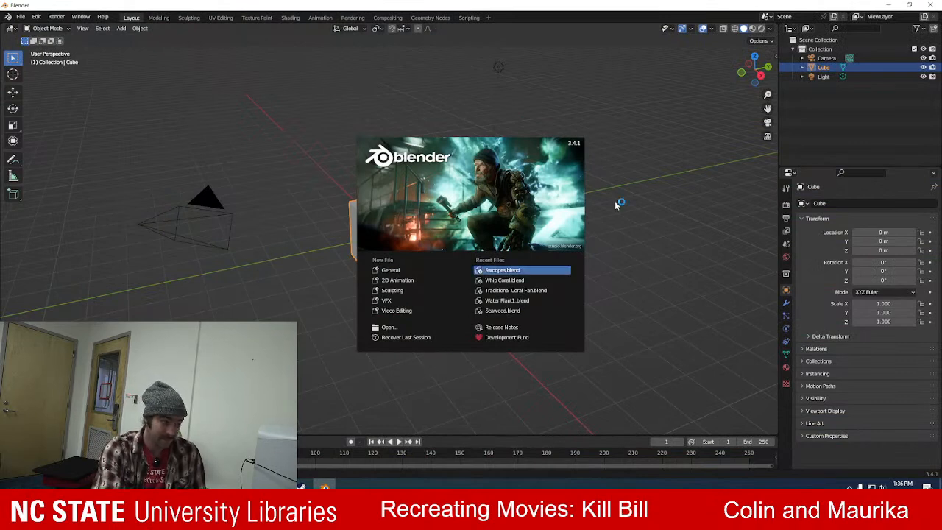
Try to open the downloaded boeing-737-800 model directly as a Blender file from the Downloads folder.
click(415, 328)
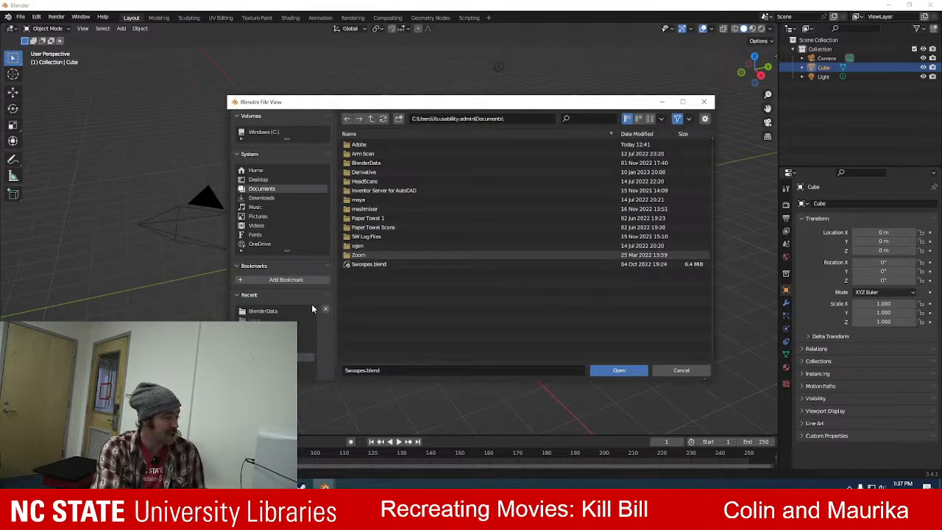
click(262, 197)
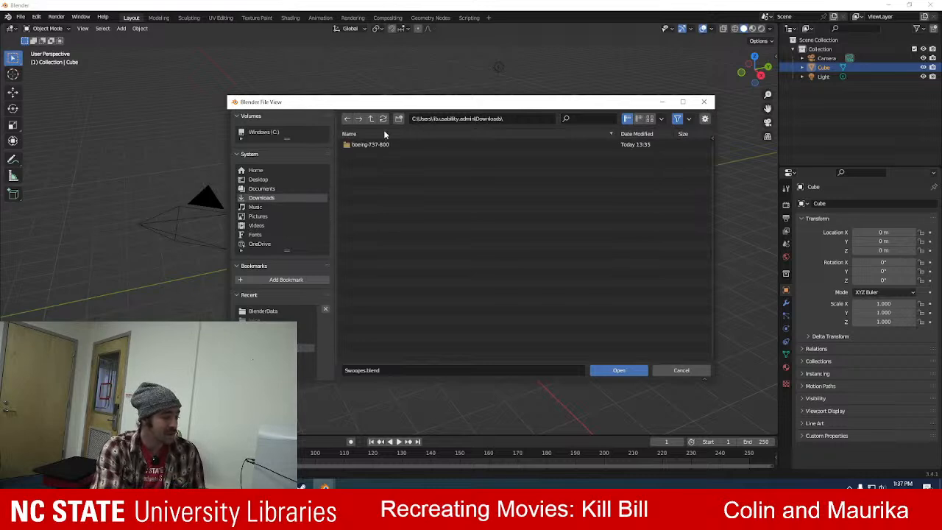
double_click(379, 145)
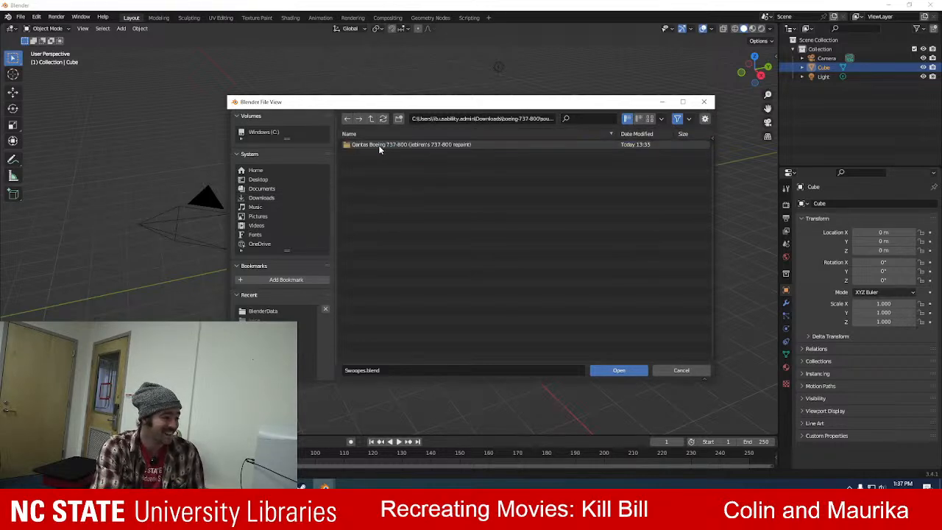
double_click(379, 145)
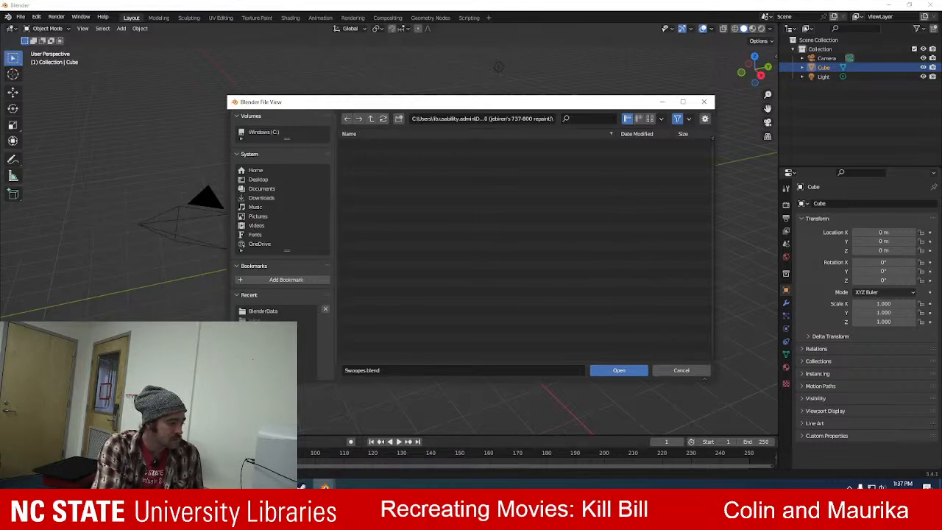
click(261, 197)
click(381, 146)
click(617, 371)
click(615, 370)
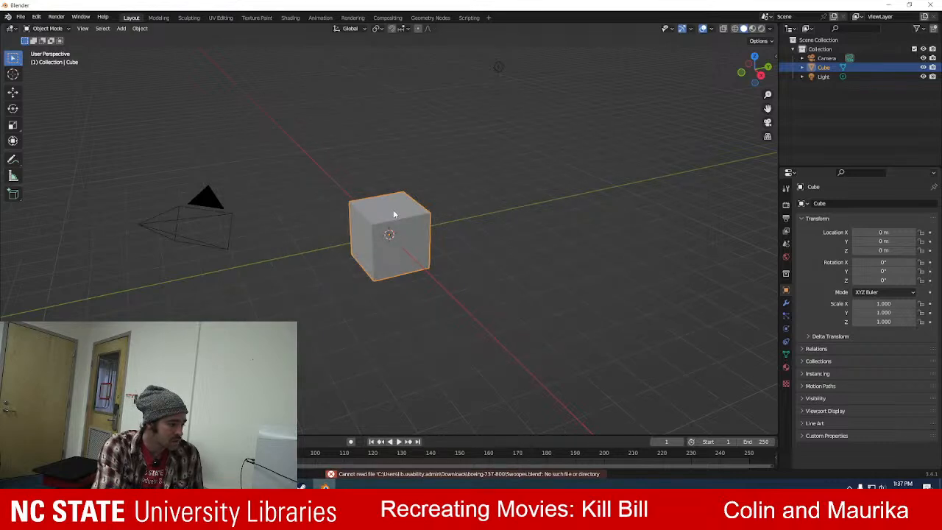
Delete the default cube from the Blender scene.
key(Delete)
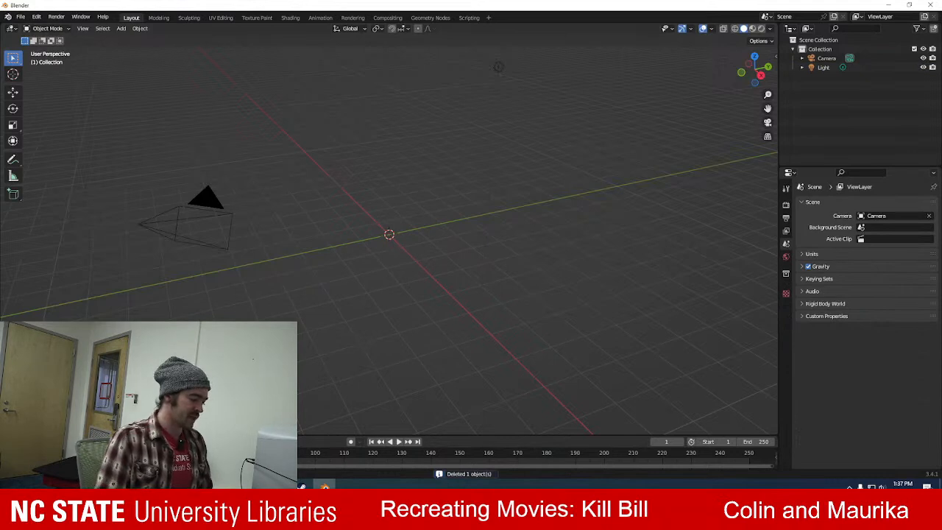
Switch to Paint 3D to view the imported airplane model.
click(302, 486)
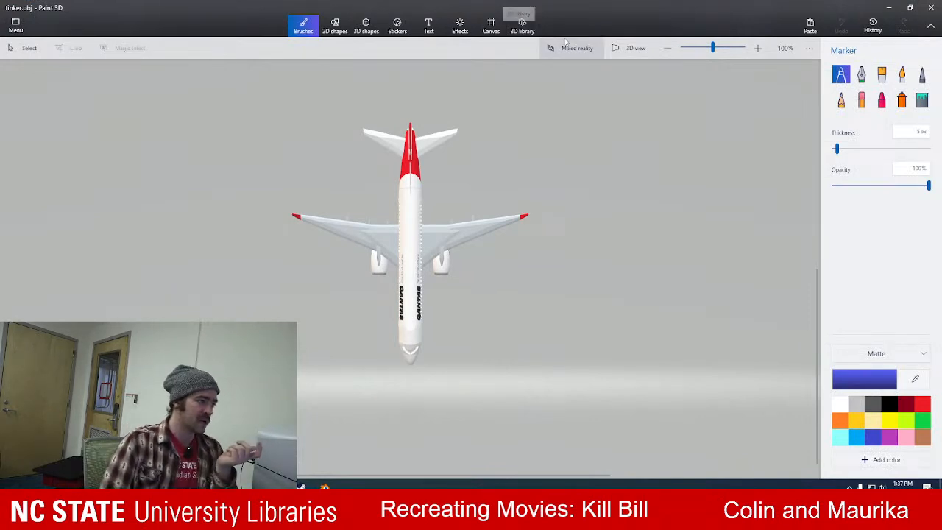
Turn on the 3D view and examine the textured airplane model from an angle.
scroll(551, 230, up, 3)
scroll(549, 184, down, 3)
scroll(550, 204, up, 3)
click(631, 48)
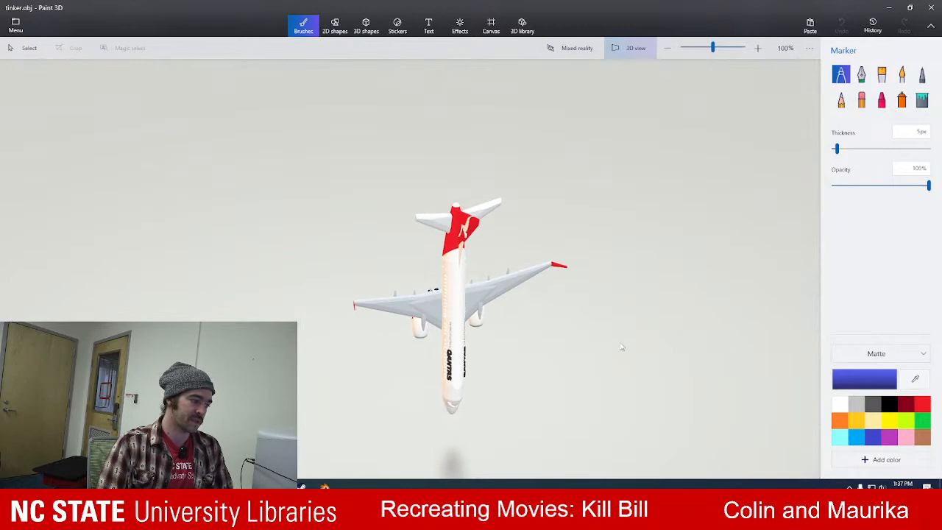
drag(586, 314, 512, 227)
Save a copy of the airplane as a GLB 3D model named Boeing in the Downloads folder.
click(16, 26)
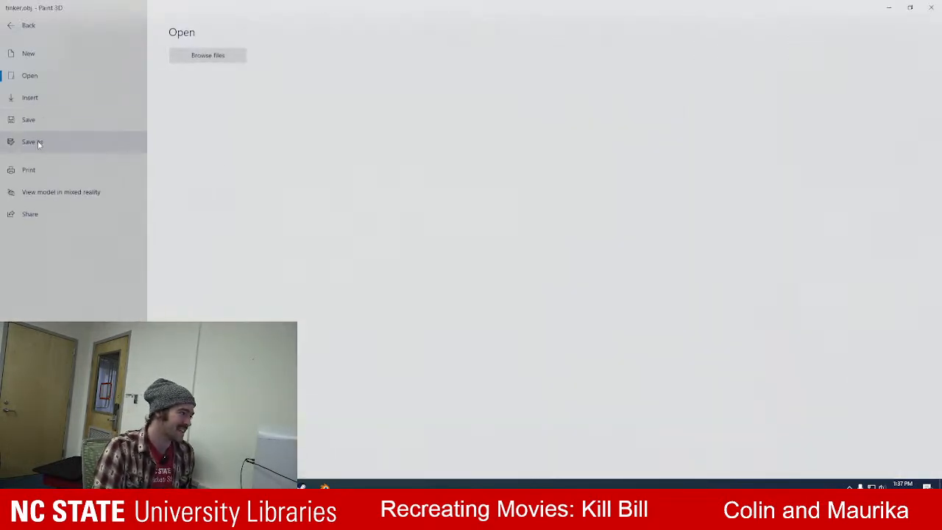
click(43, 141)
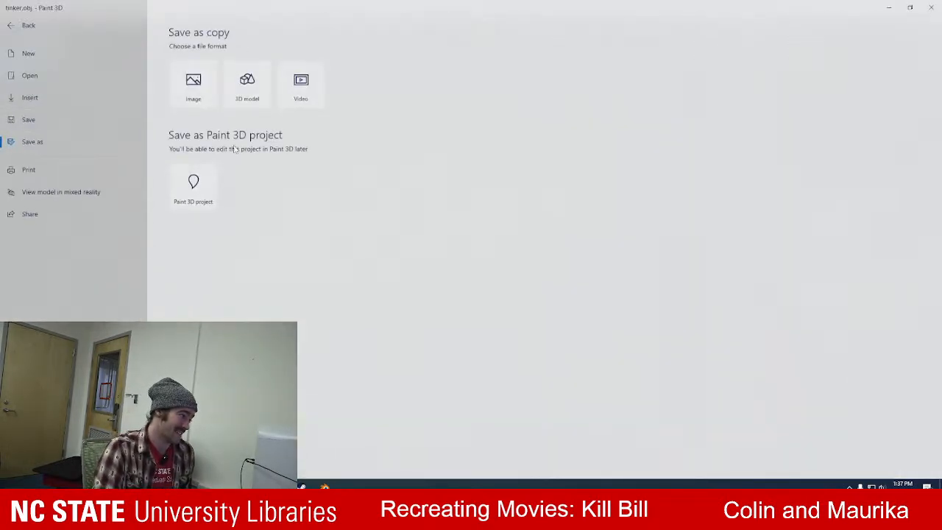
click(262, 68)
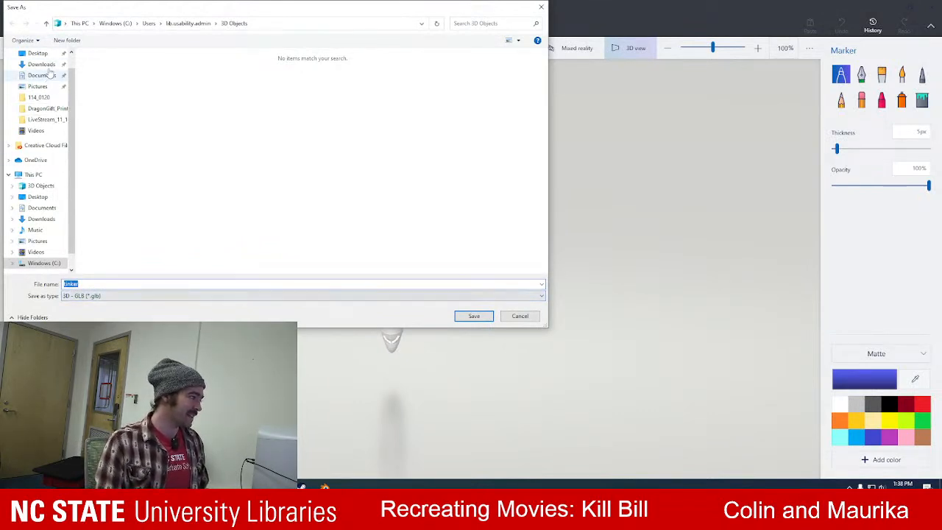
click(41, 64)
double_click(122, 283)
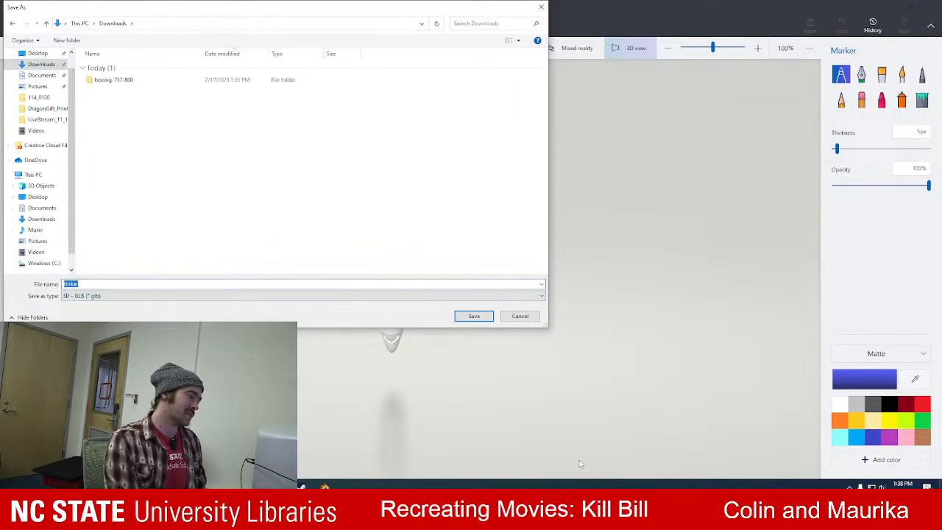
text(Boeing)
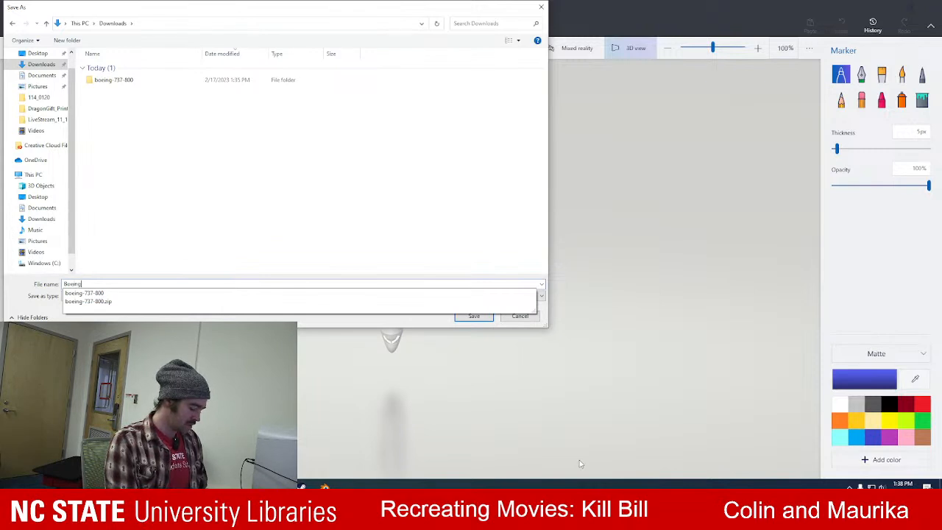
click(419, 322)
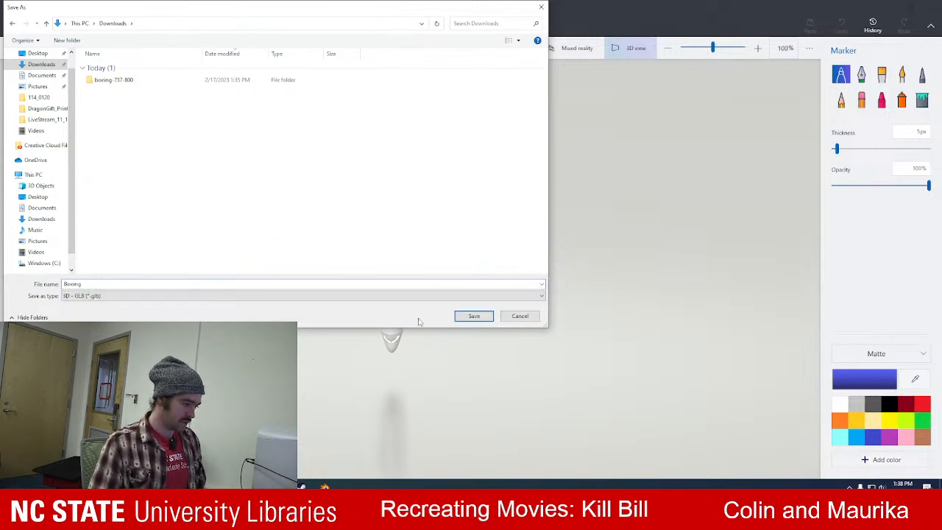
click(474, 317)
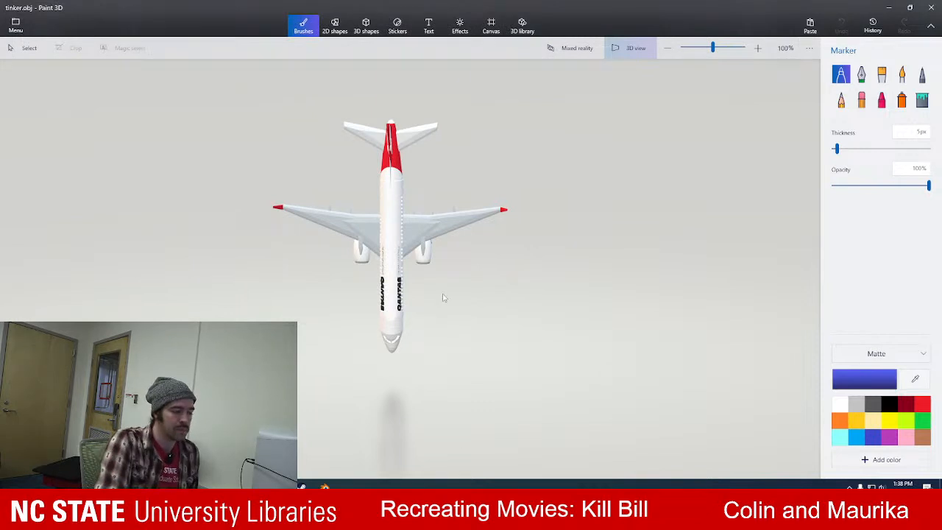
Switch to Blender and import Boeing.glb from the Downloads folder as a glTF 2.0 model.
drag(461, 292, 497, 286)
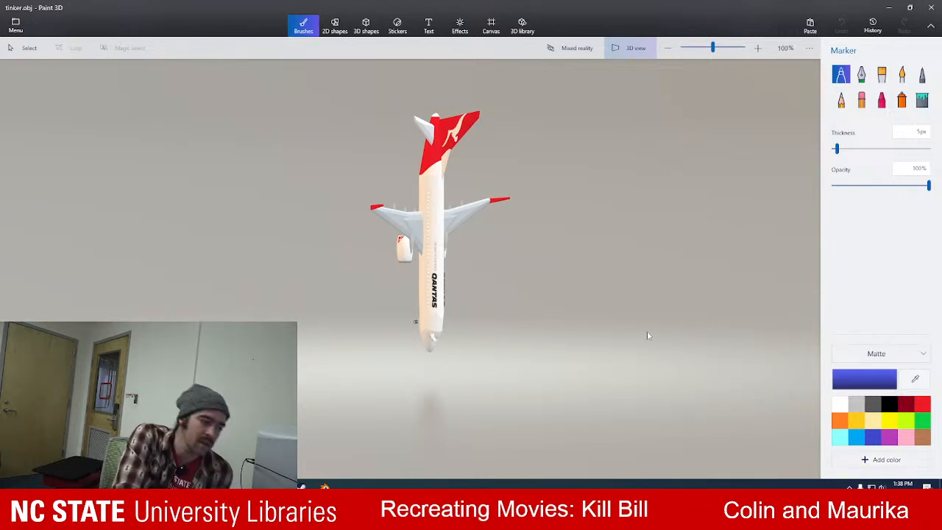
drag(496, 321, 403, 340)
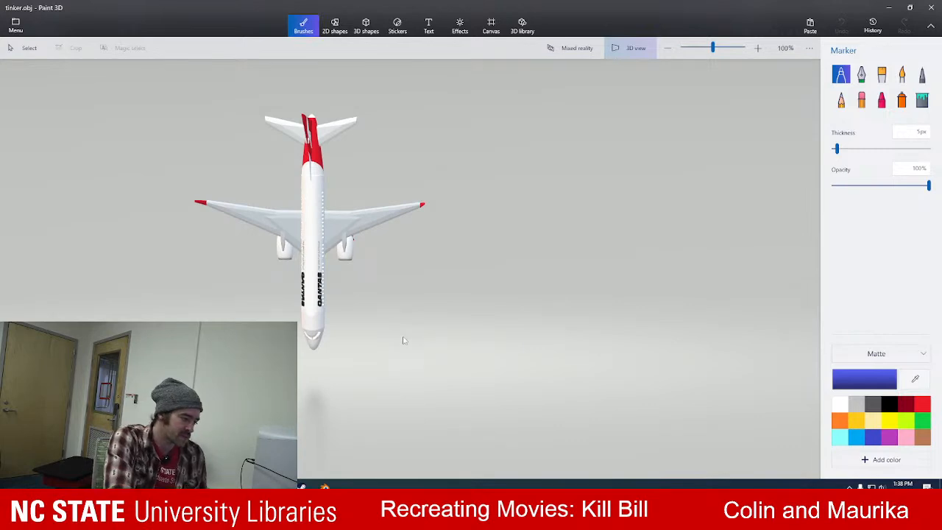
click(324, 484)
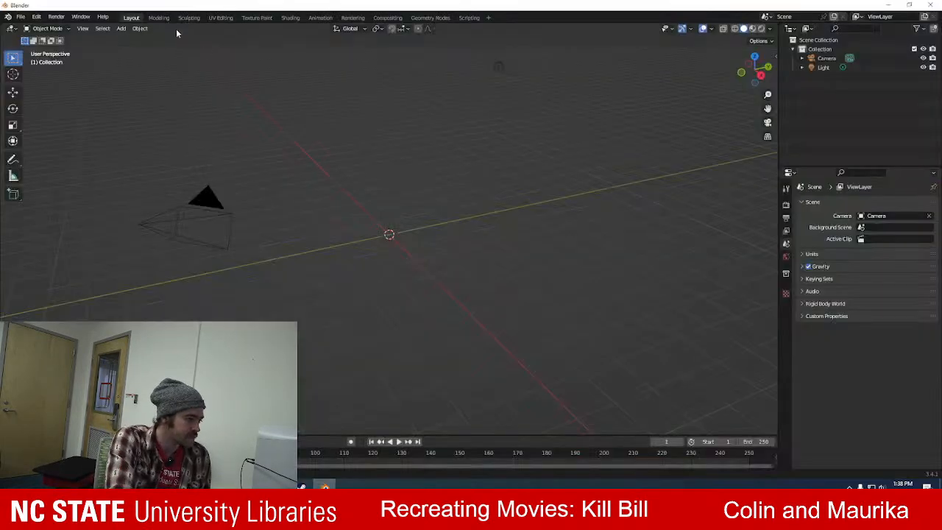
click(10, 18)
mouse_move(21, 19)
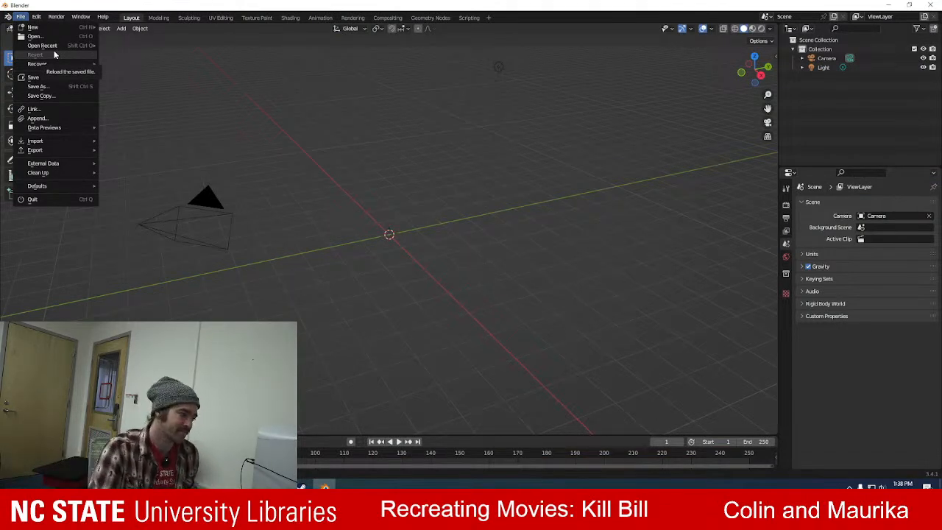
mouse_move(48, 150)
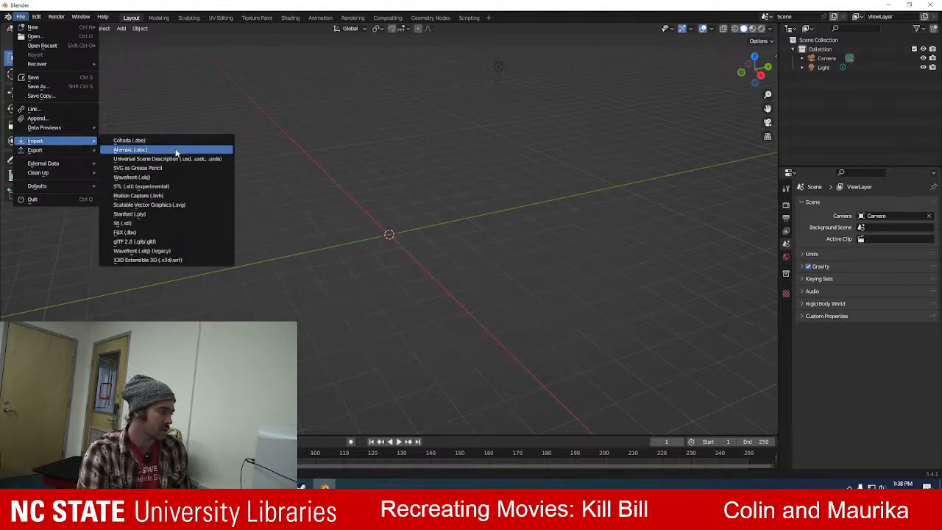
click(174, 241)
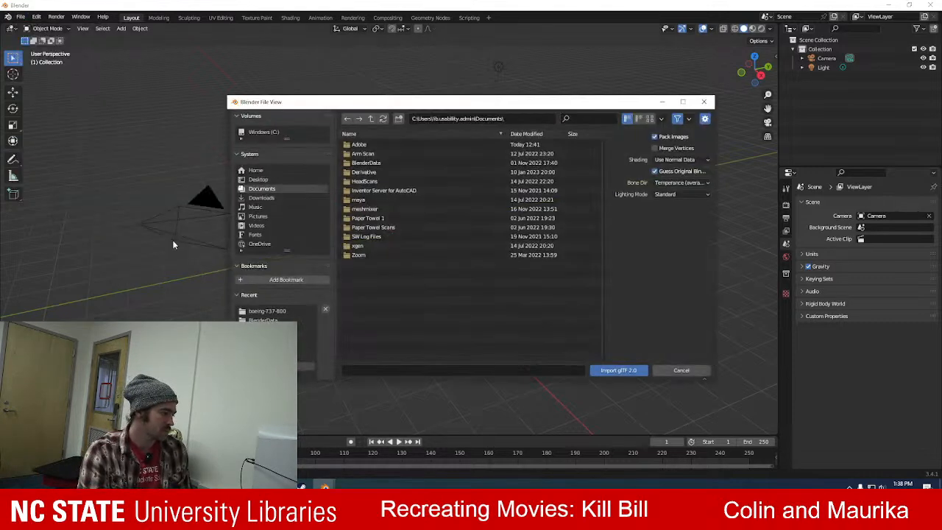
click(265, 198)
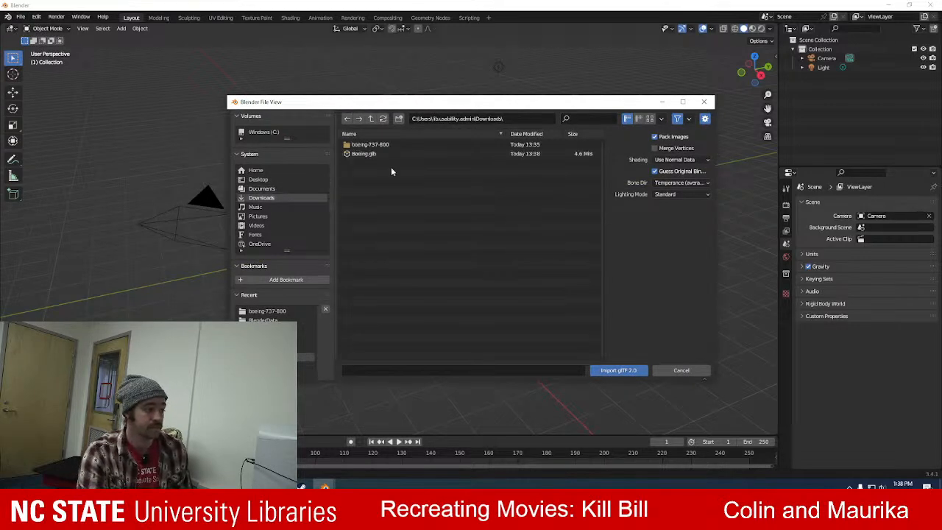
click(377, 154)
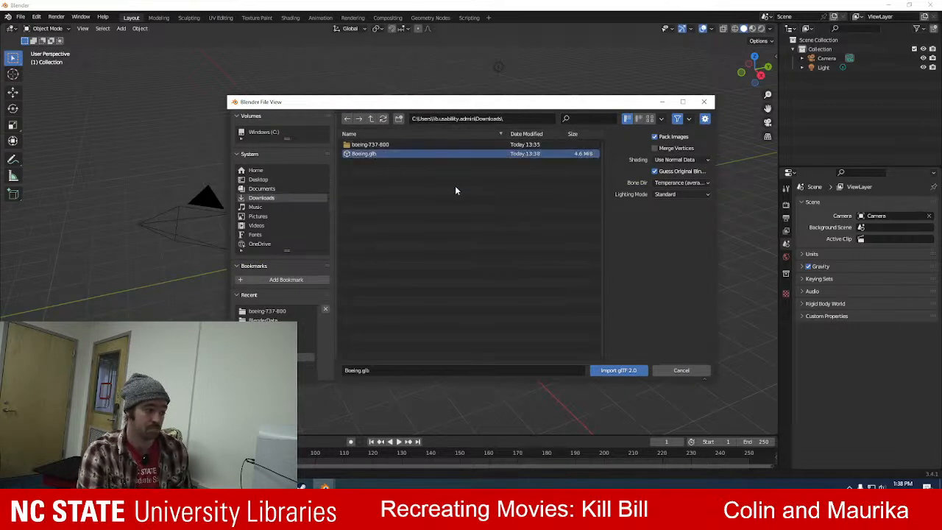
click(620, 370)
Switch to the browser, search for "binary file wiki" in a new tab, and read Wikipedia's explanation of binary files and their structure.
key(alt+Tab)
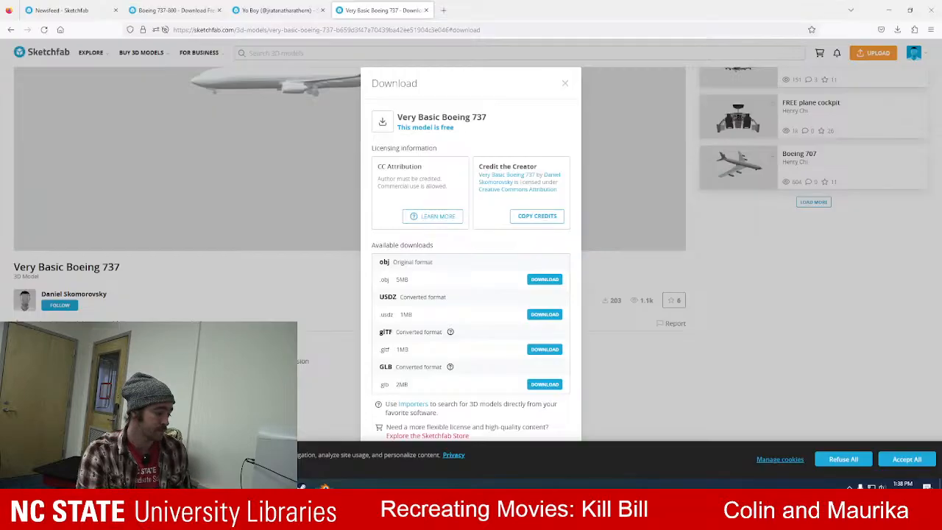
click(443, 12)
text(bina)
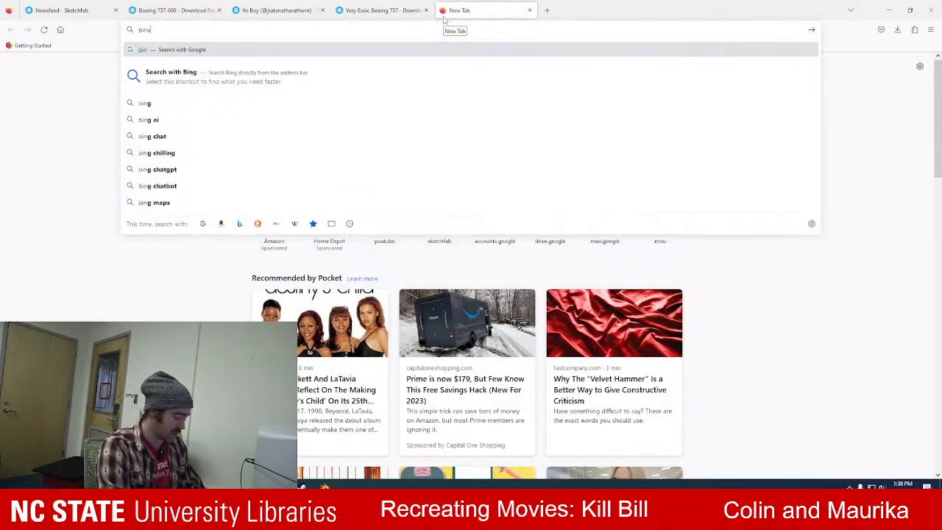
text(ry file wiki)
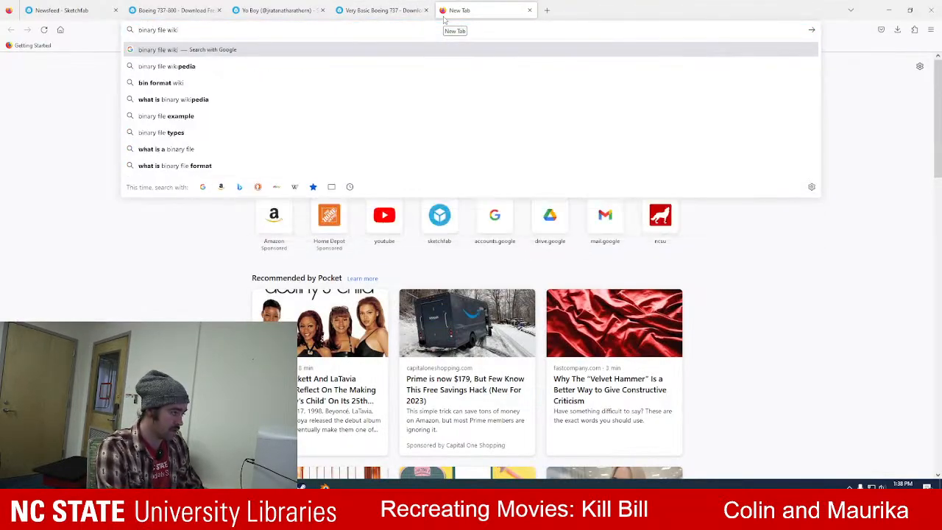
key(Return)
click(126, 149)
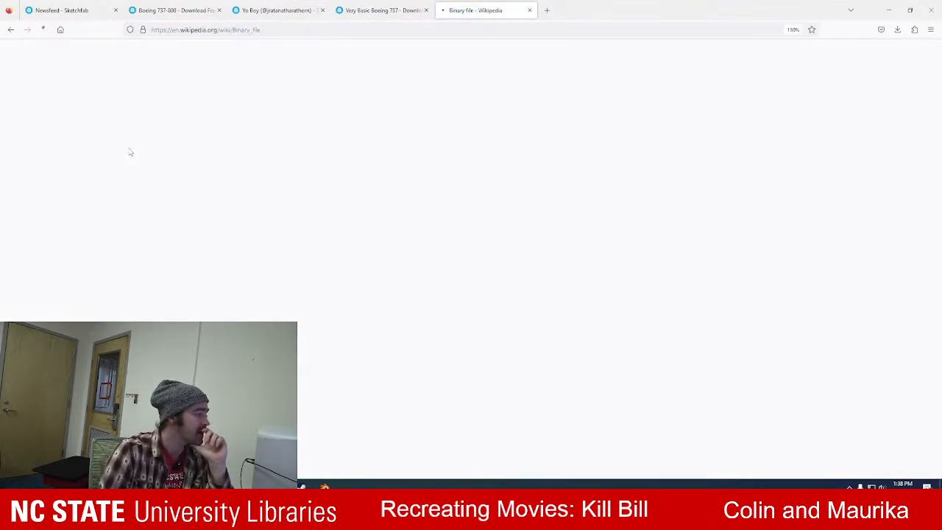
scroll(411, 239, down, 3)
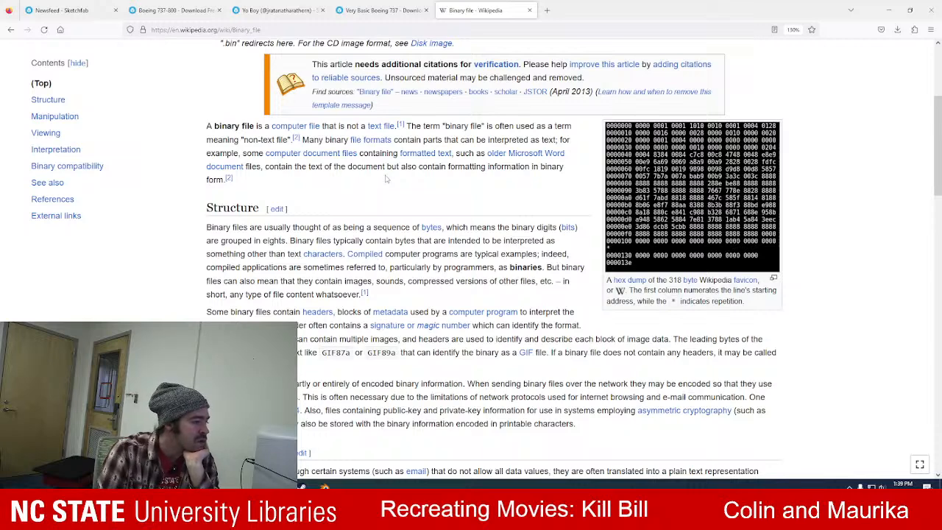
scroll(385, 179, down, 1)
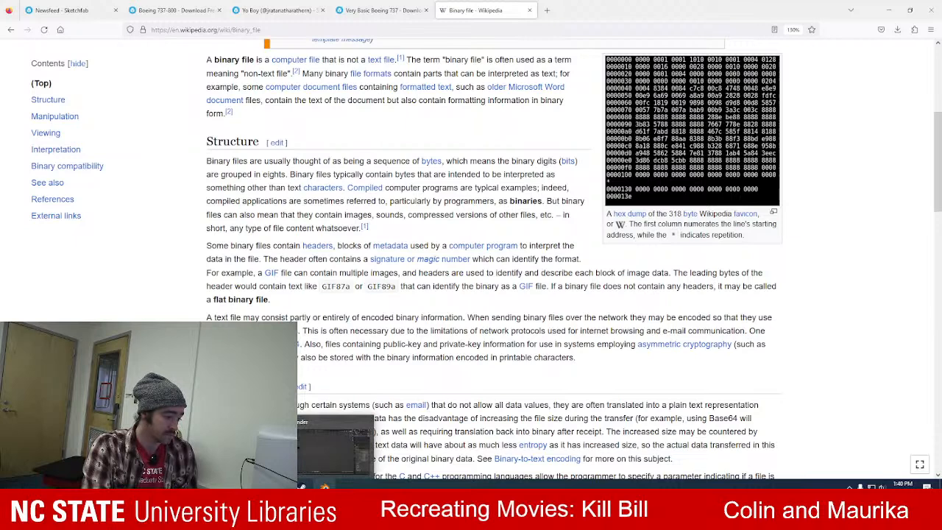
Switch back to Blender and display the imported airplane with its textures in Material Preview shading.
click(324, 486)
scroll(395, 262, up, 15)
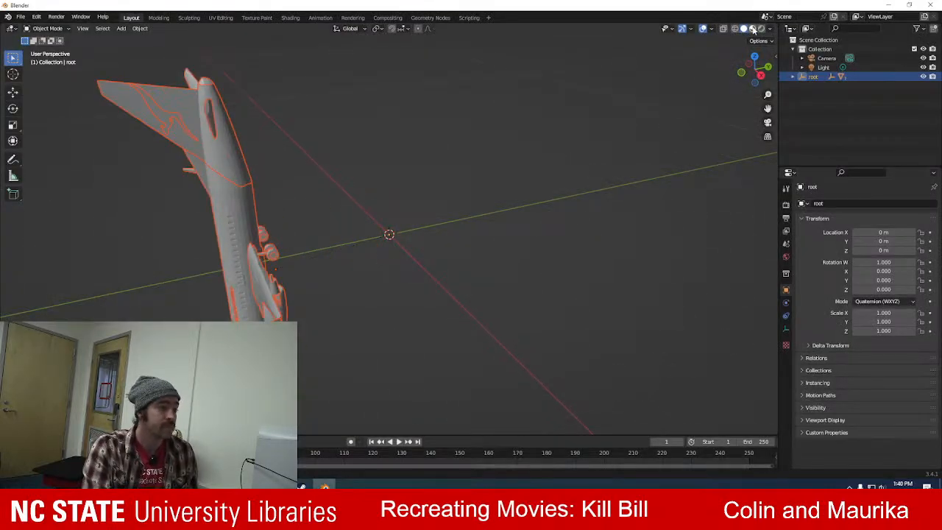
shift+middle_drag(342, 206, 398, 206)
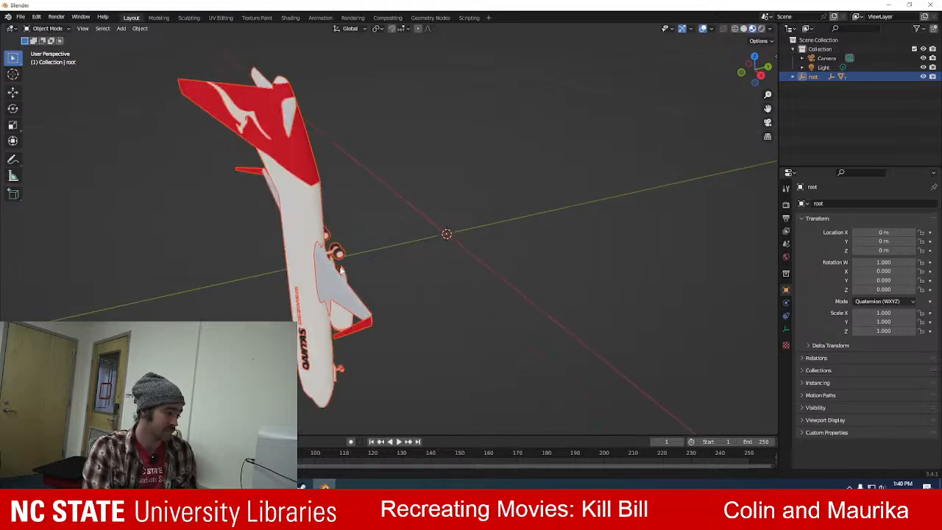
middle_drag(438, 234, 605, 186)
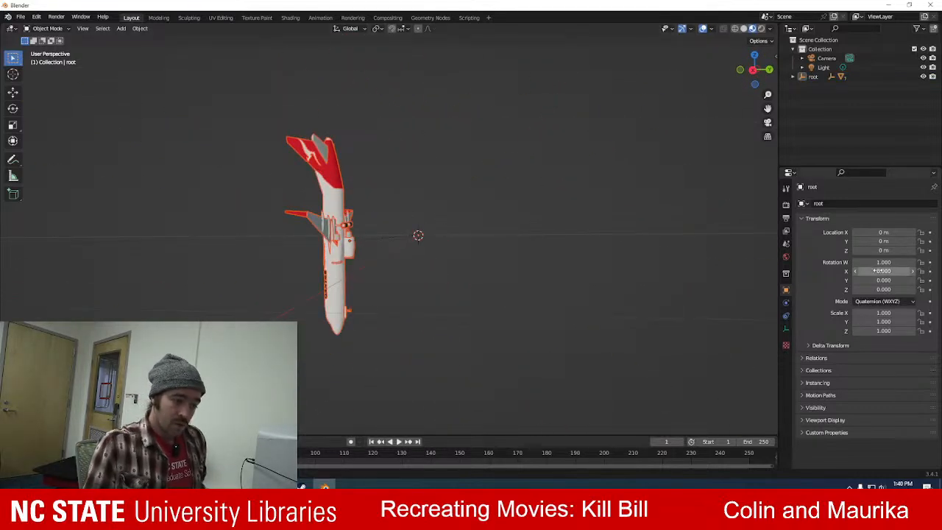
Set the root object's X rotation to -1.000 to level the airplane, and deselect it.
mouse_move(880, 271)
mouse_down()
mouse_move(862, 272)
mouse_move(888, 271)
mouse_move(870, 270)
mouse_up()
key(ctrl+z)
key(ctrl+z)
key(ctrl+z)
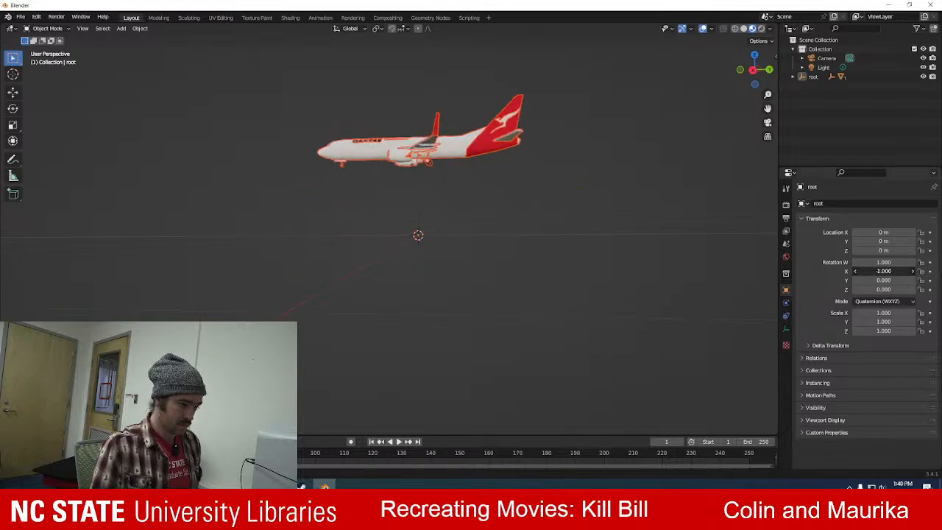
click(440, 282)
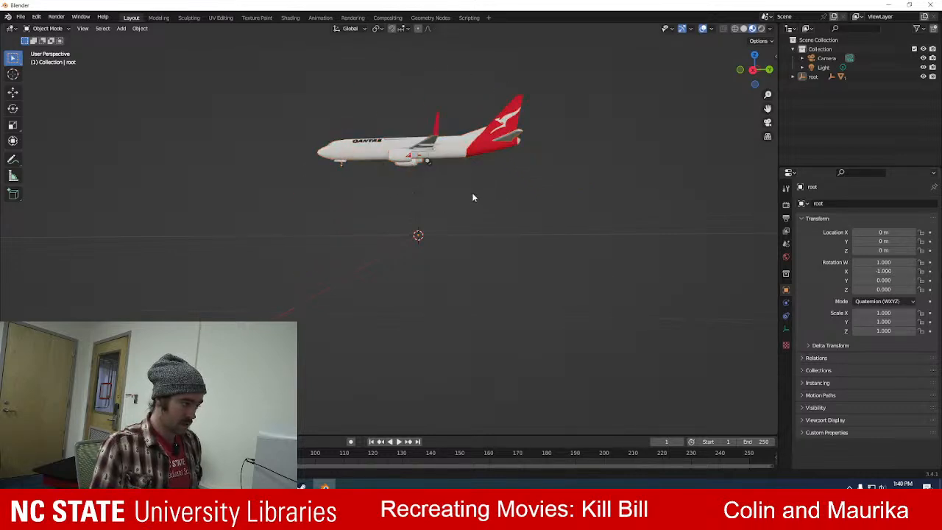
Examine the airplane from several angles and select the QANTAS lettering mesh to see which parts belong to it.
middle_drag(477, 192, 511, 275)
scroll(514, 298, up, 5)
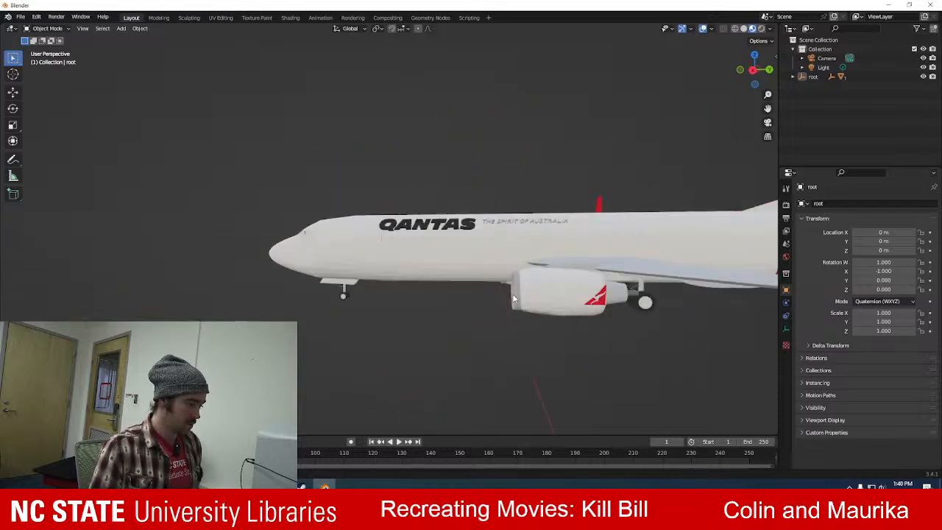
shift+middle_drag(599, 263, 422, 239)
scroll(422, 240, down, 3)
middle_drag(401, 196, 401, 236)
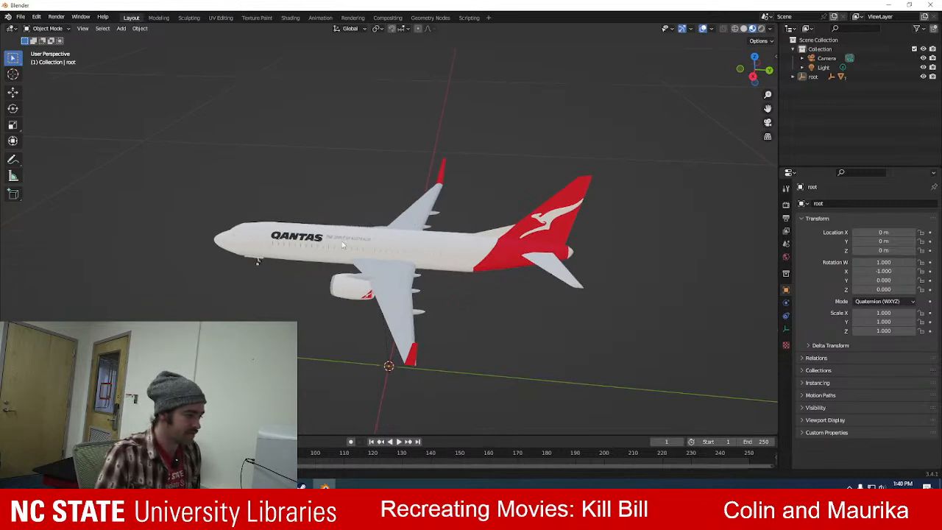
click(279, 239)
scroll(166, 205, up, 4)
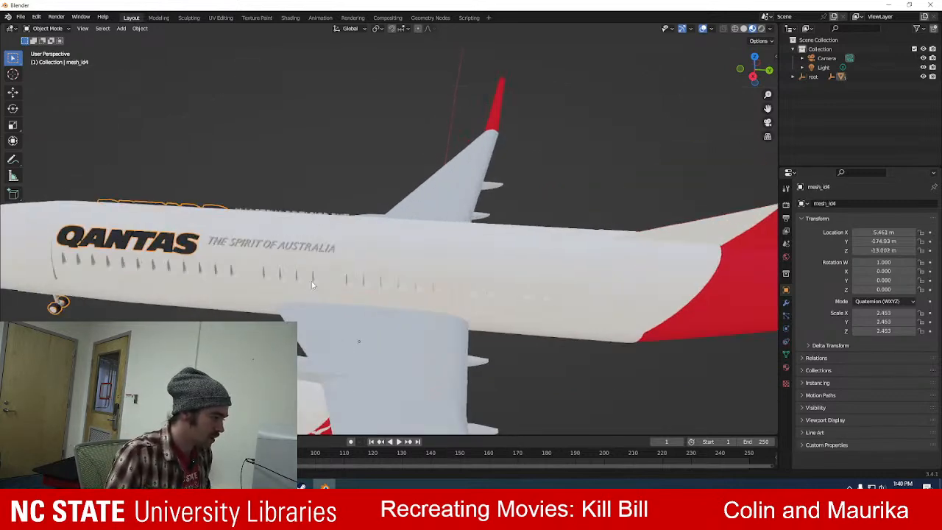
shift+middle_drag(168, 147, 313, 184)
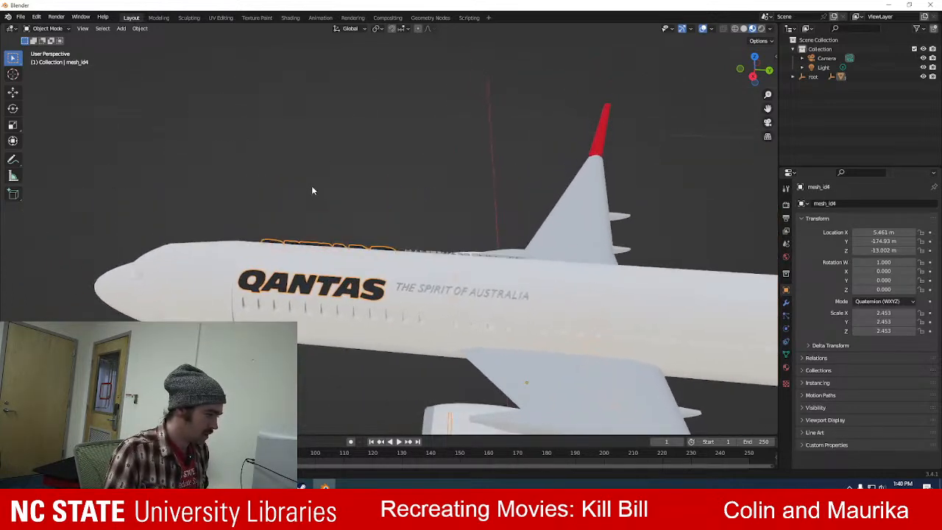
scroll(289, 215, up, 3)
middle_drag(223, 240, 302, 189)
scroll(286, 146, down, 4)
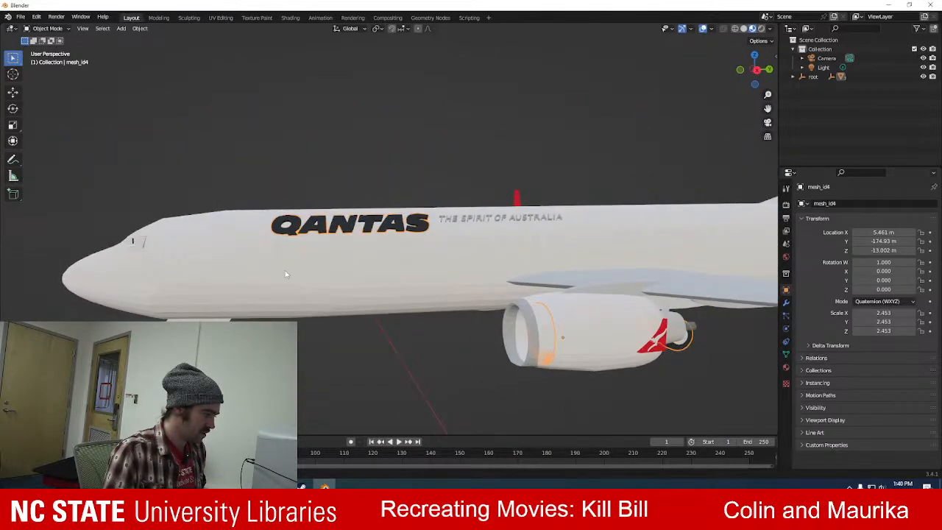
Try to delete all the meshes caught in a box selection around the nose landing gear.
key(alt+a)
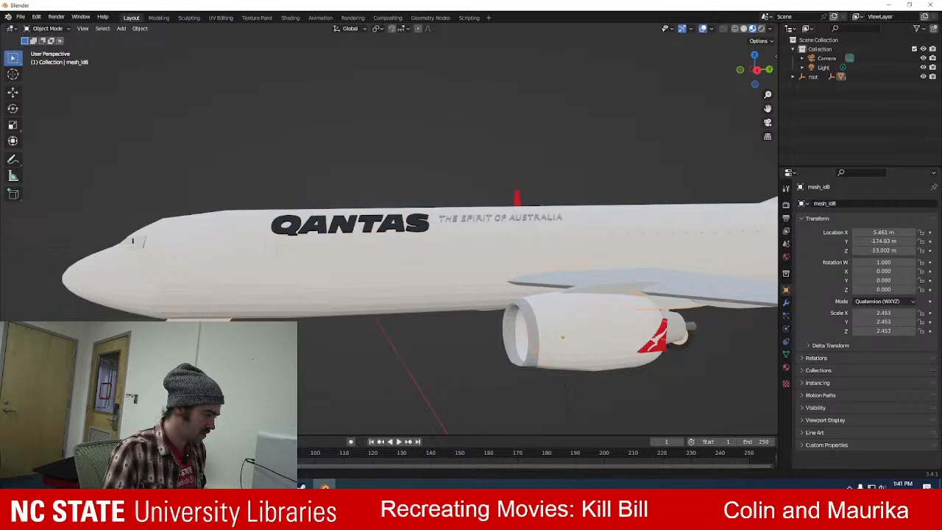
scroll(390, 231, up, 6)
scroll(390, 232, down, 7)
click(237, 304)
middle_drag(237, 305, 284, 368)
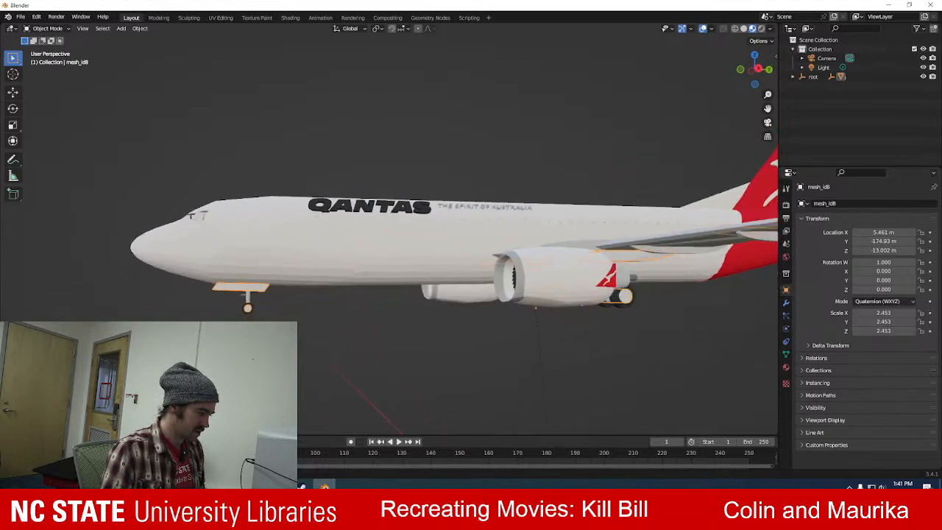
drag(197, 298, 291, 321)
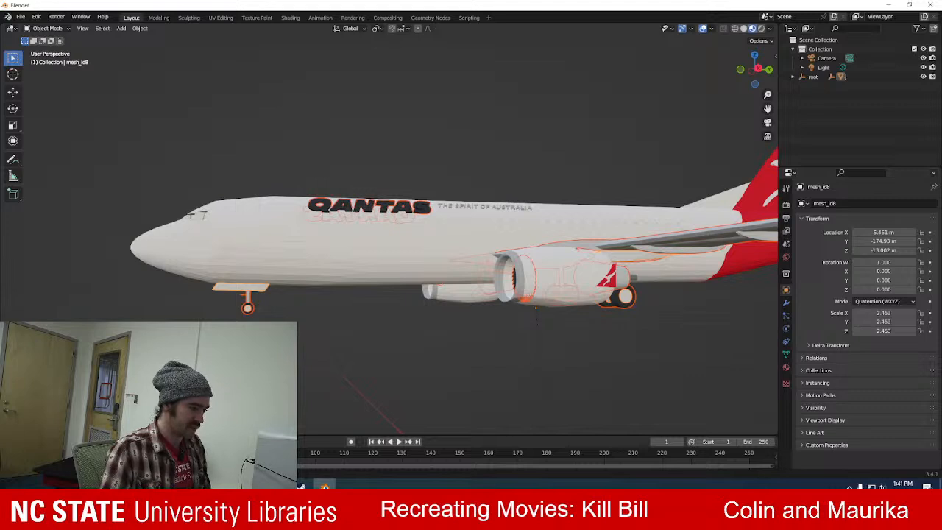
key(Delete)
Check the fuselage lettering and the whole airplane, and undo the deletion of the landing gear meshes.
middle_drag(500, 301, 497, 290)
scroll(473, 242, up, 4)
click(465, 235)
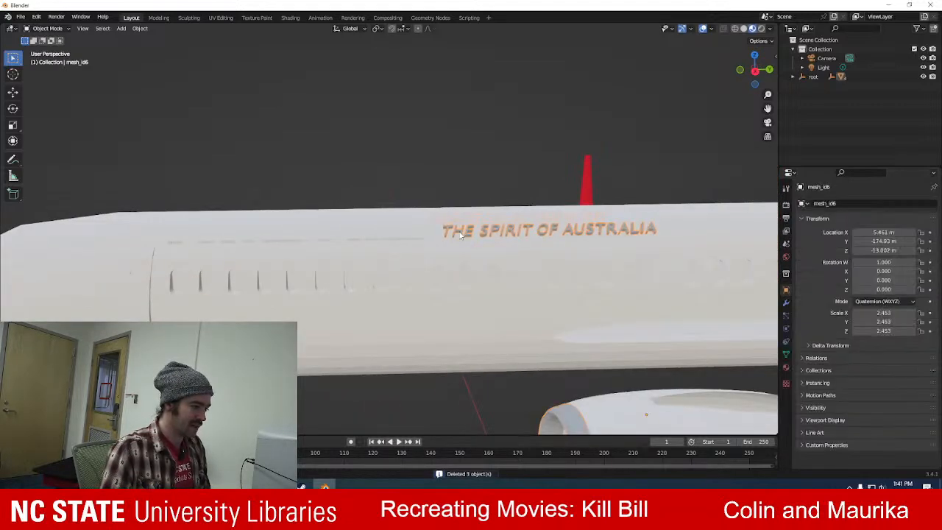
middle_drag(460, 268, 416, 285)
scroll(417, 285, down, 6)
key(ctrl+z)
key(ctrl+z)
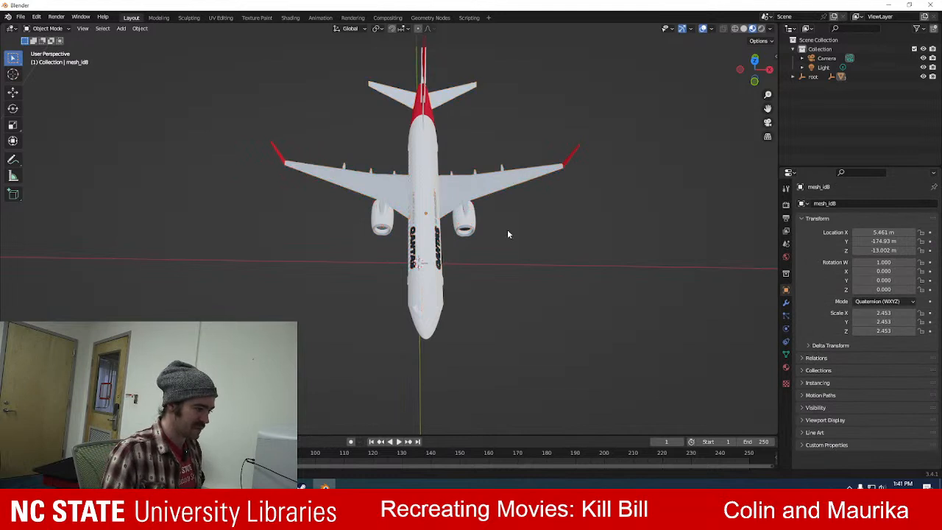
Select the wing mesh and expand the root hierarchy down to mesh_id7's mesh data, inspect it on the airplane, and deselect it.
click(473, 179)
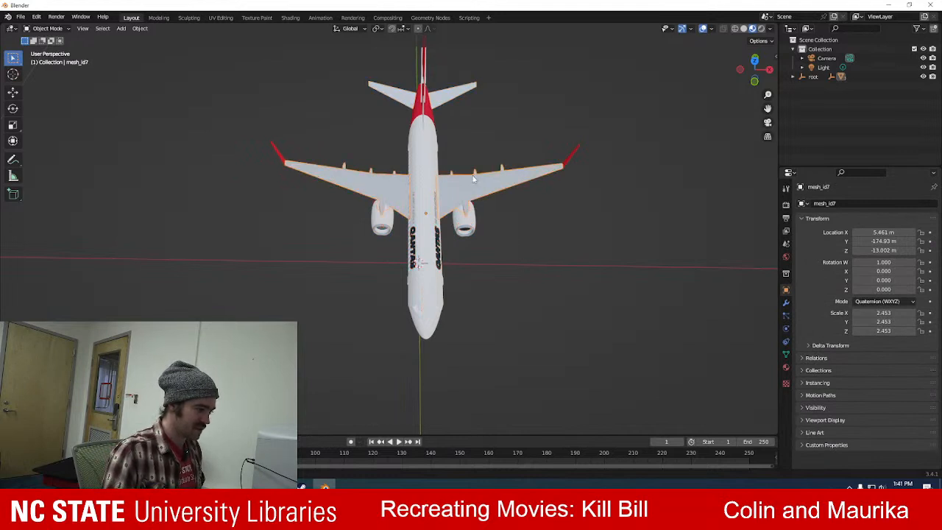
click(793, 77)
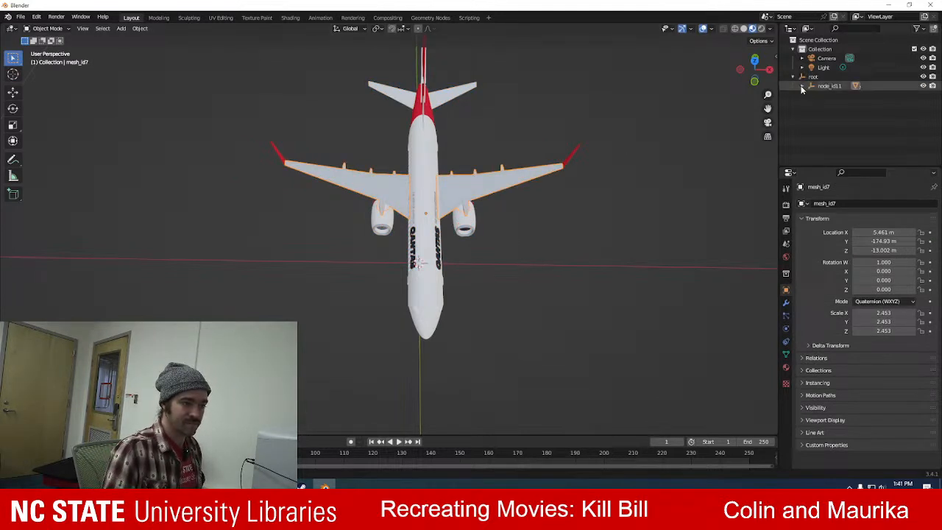
click(802, 86)
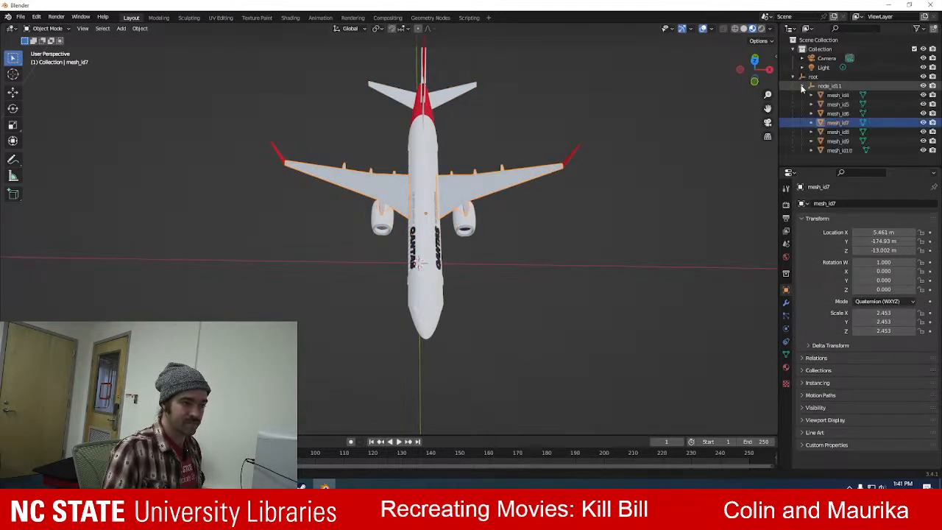
click(811, 123)
click(821, 129)
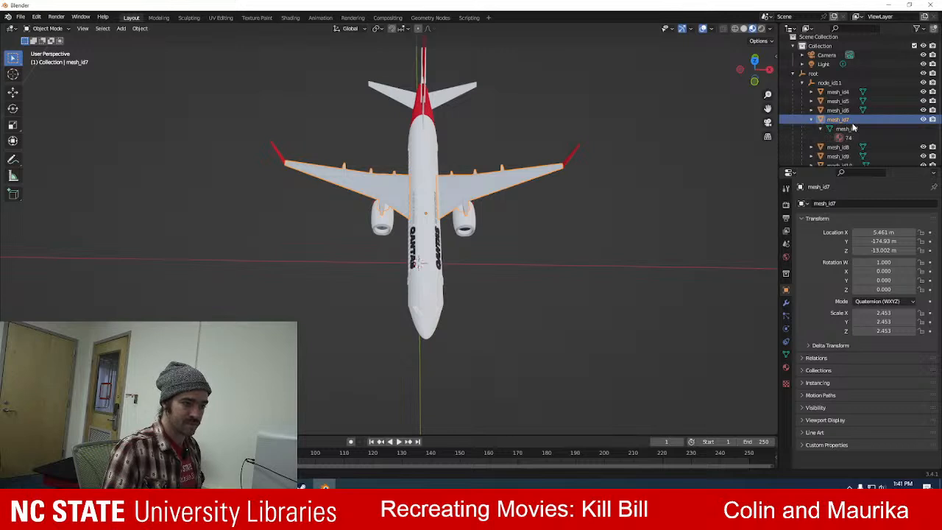
click(853, 129)
middle_drag(643, 223, 393, 261)
scroll(393, 263, up, 5)
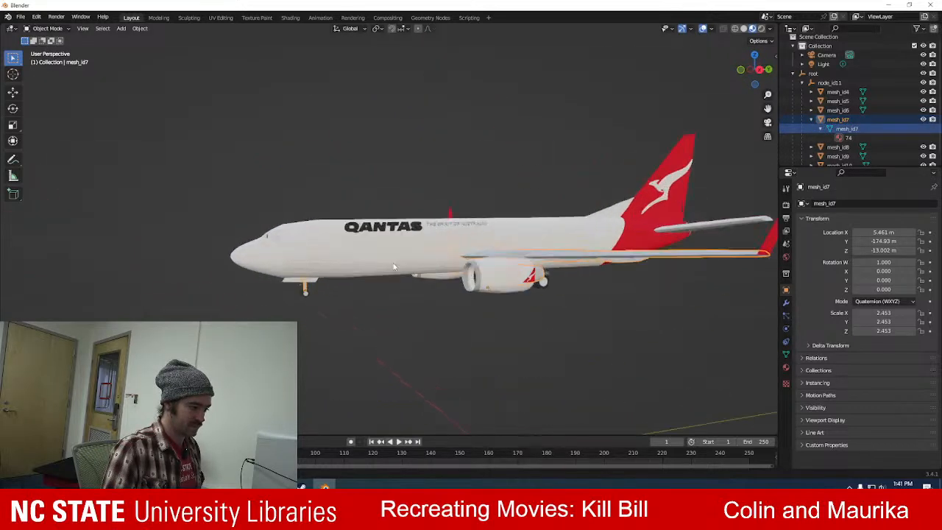
click(299, 323)
Delete mesh_id4, the mesh holding the landing gear tires and the QANTAS lettering.
scroll(298, 309, up, 4)
middle_drag(289, 307, 279, 257)
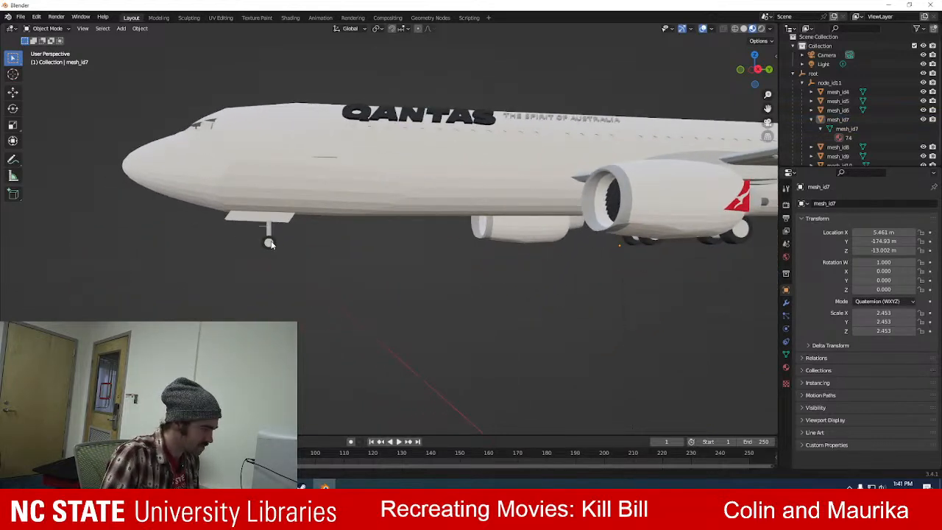
click(270, 244)
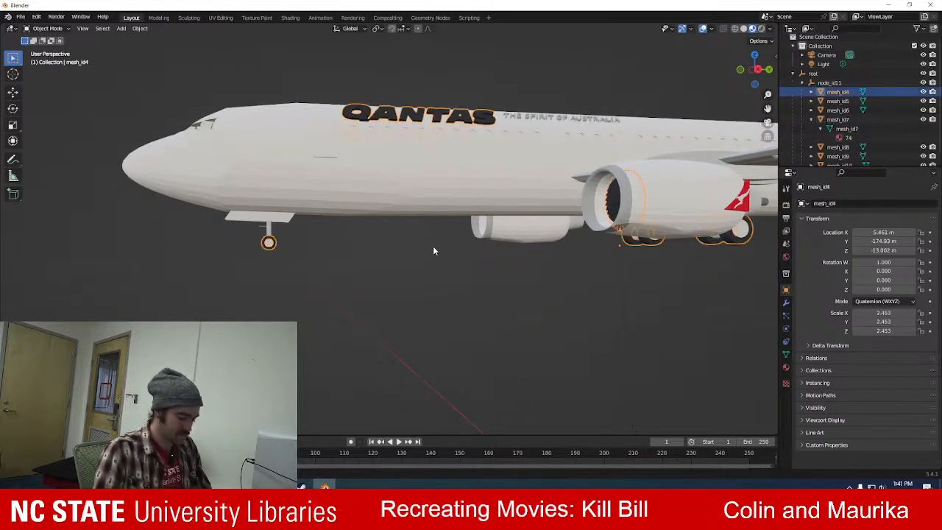
key(Delete)
Select mesh_id8 through the nose wheel, expand its data in the hierarchy, and examine which landing gear parts belong to it.
middle_drag(432, 250, 443, 228)
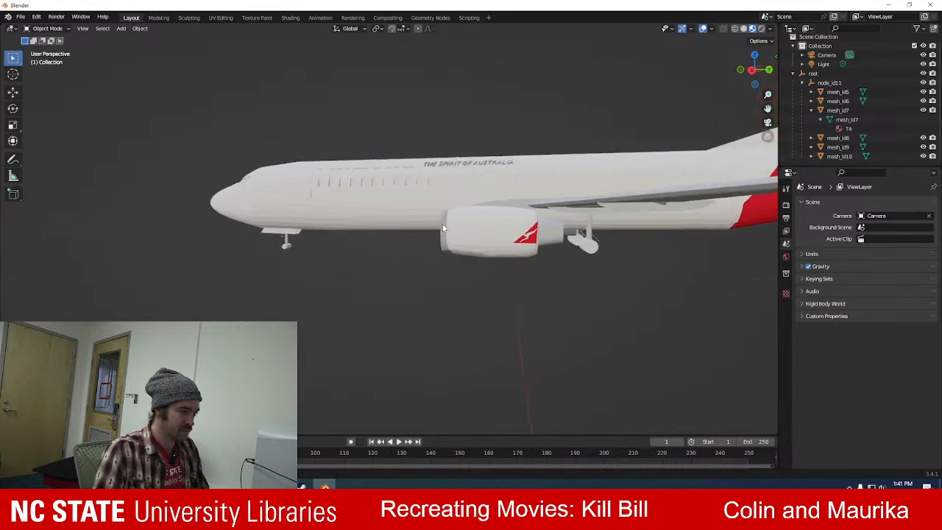
scroll(326, 308, up, 3)
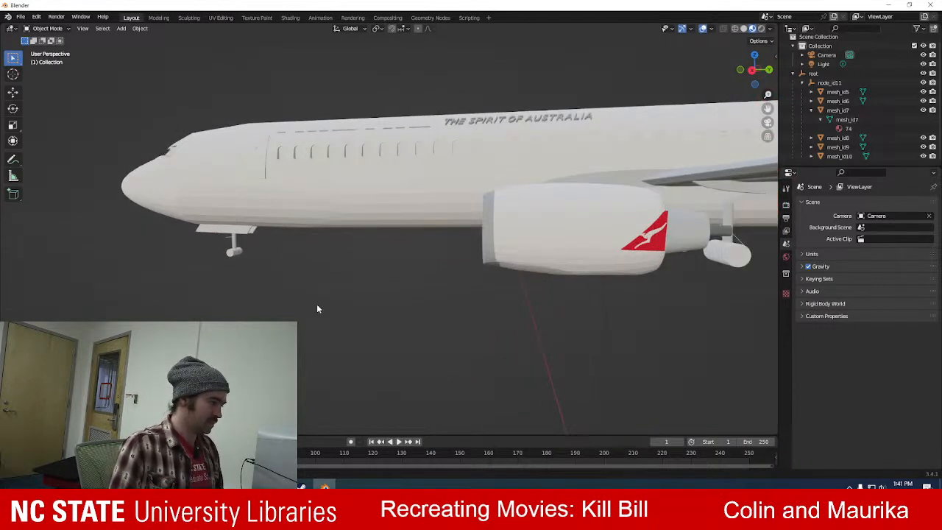
scroll(316, 307, up, 2)
middle_drag(309, 309, 244, 260)
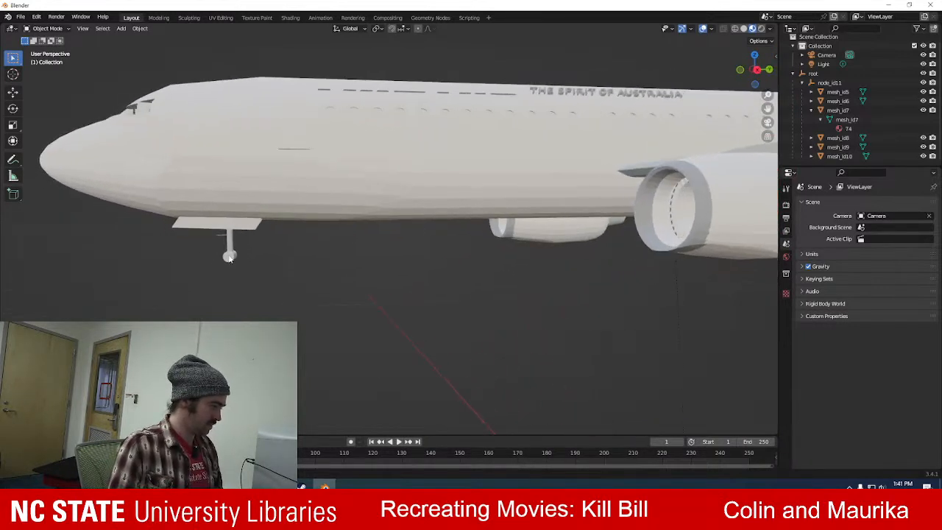
click(229, 257)
scroll(248, 252, down, 3)
scroll(248, 250, down, 2)
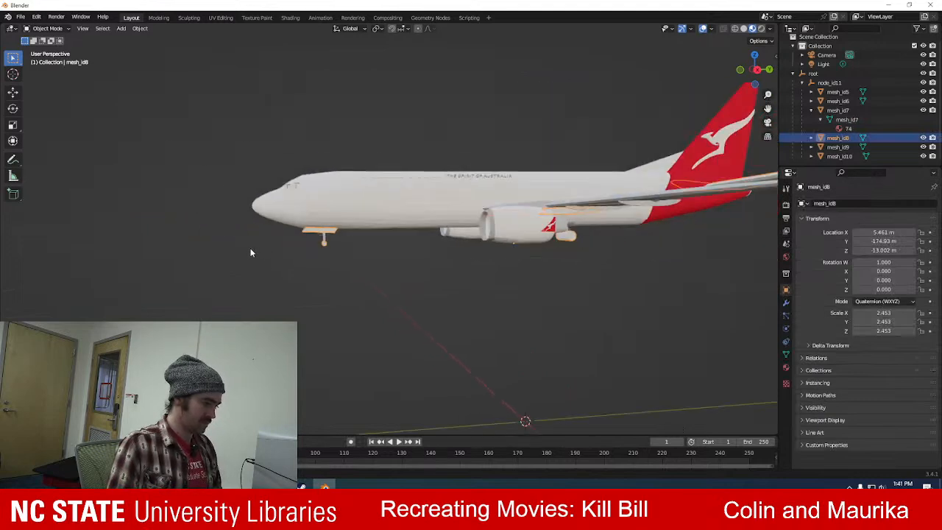
scroll(352, 279, up, 5)
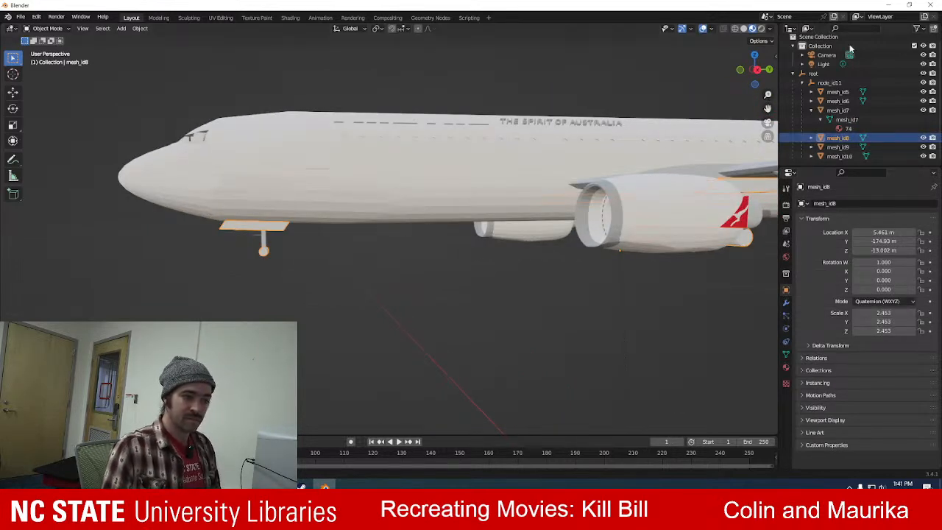
click(811, 138)
scroll(839, 139, down, 1)
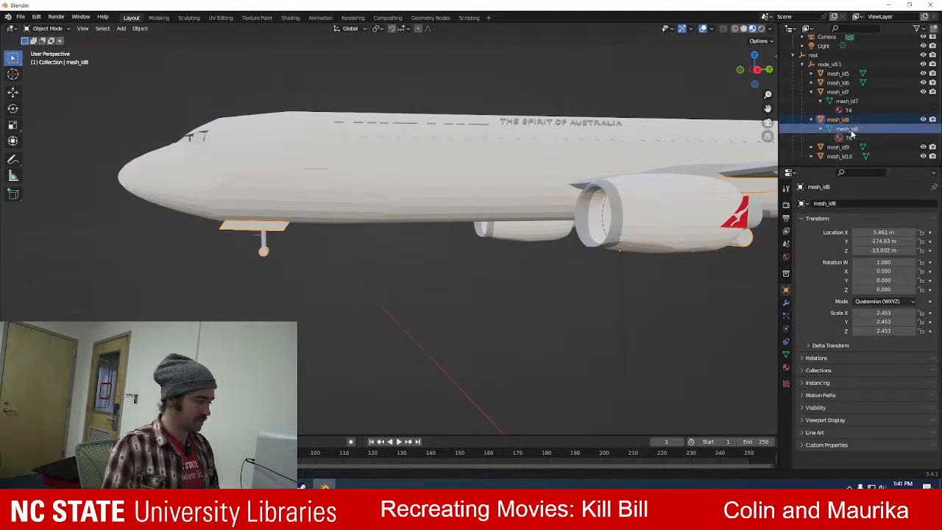
click(474, 298)
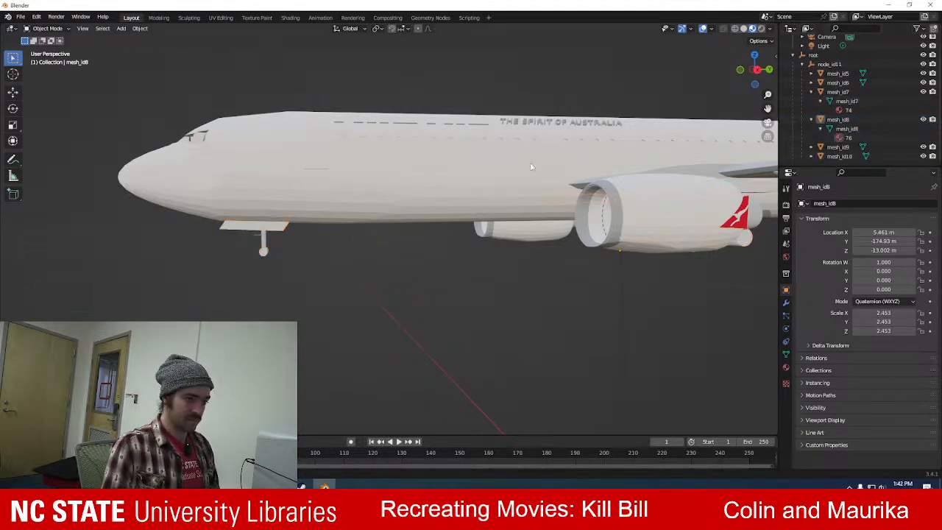
middle_drag(501, 172, 420, 176)
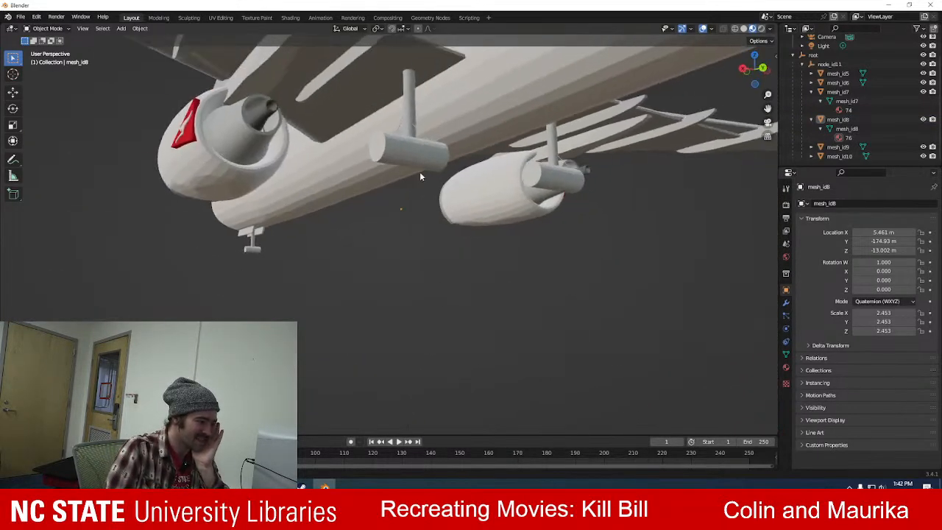
click(401, 208)
middle_drag(302, 197, 369, 175)
scroll(355, 221, down, 5)
Enter Edit Mode on mesh_id8 and delete the box-selected vertices of the nose wheel.
click(33, 18)
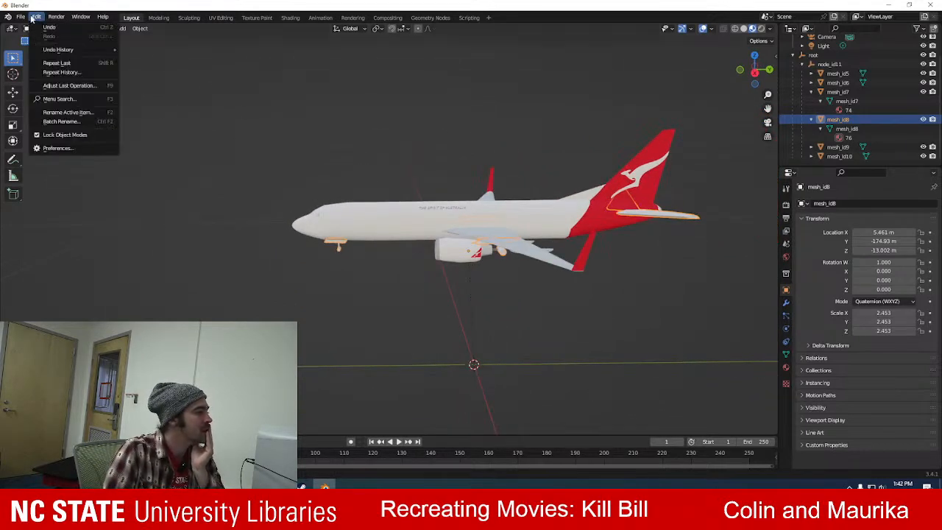
click(33, 29)
click(47, 48)
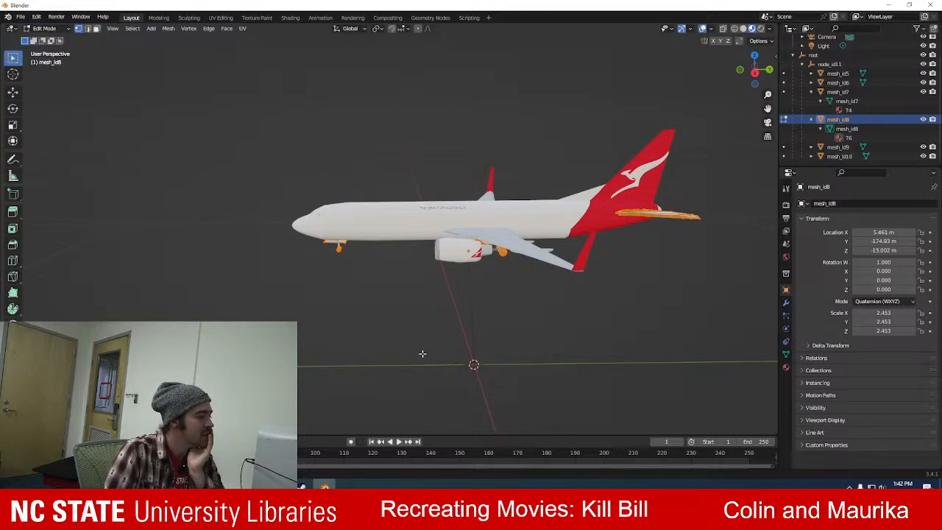
scroll(346, 330, up, 6)
scroll(346, 330, up, 2)
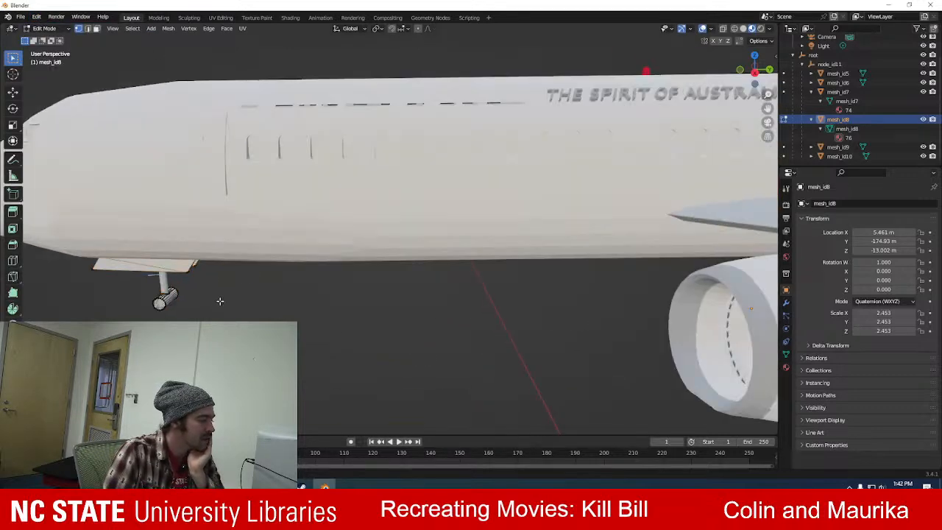
scroll(224, 280, up, 1)
scroll(220, 269, down, 3)
drag(171, 217, 250, 310)
key(x)
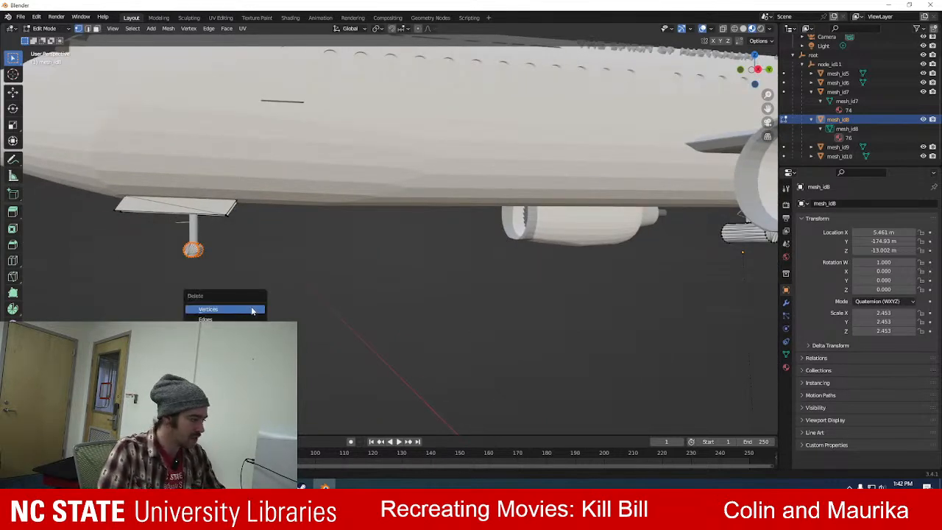
click(245, 310)
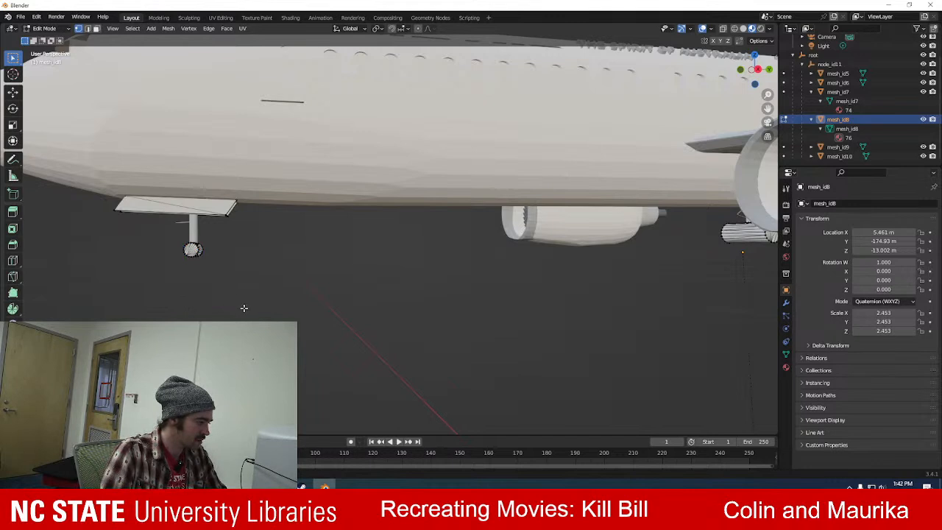
Delete two more sets of nose wheel vertices, and remove only the faces of the next selected part.
drag(171, 220, 234, 301)
key(x)
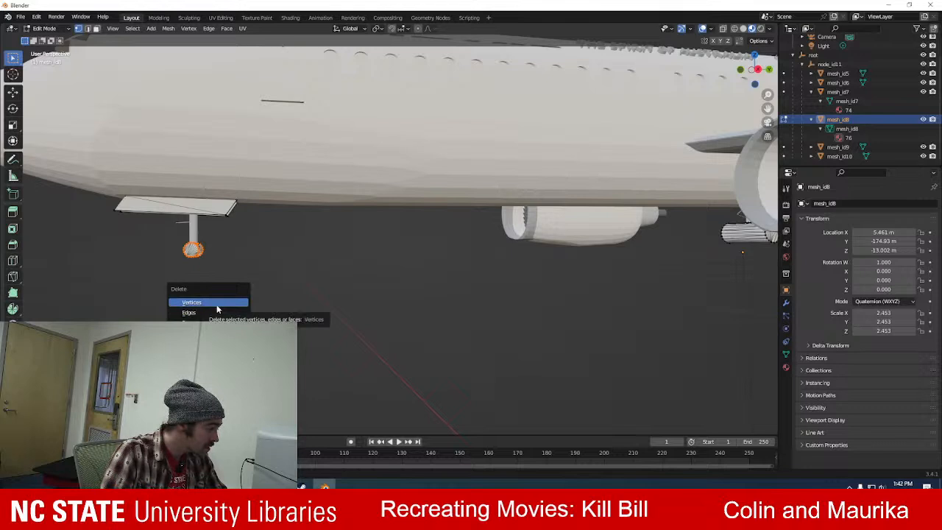
click(217, 304)
drag(160, 220, 237, 298)
key(x)
click(229, 300)
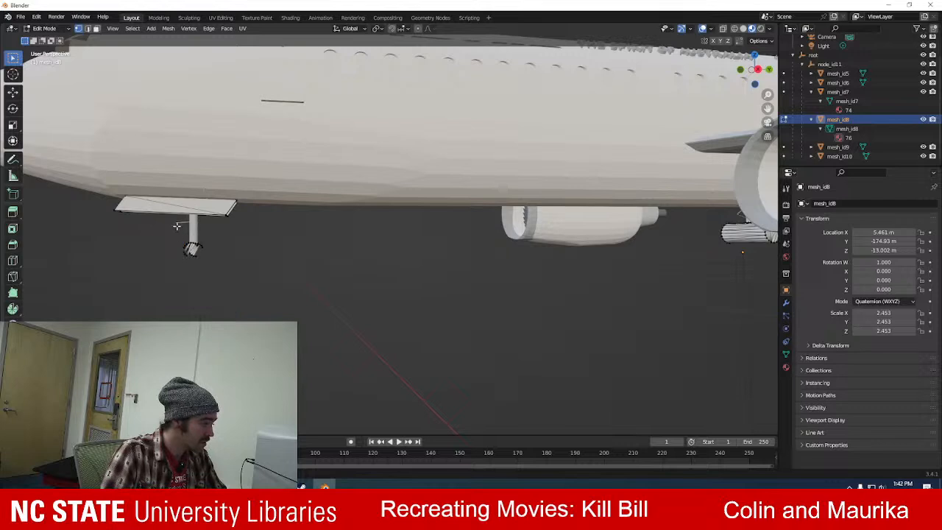
drag(171, 219, 224, 283)
key(x)
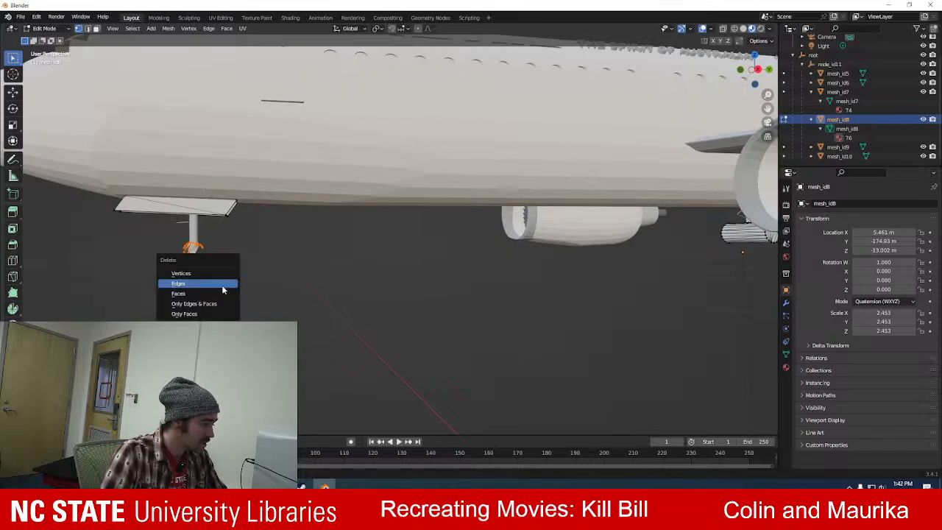
click(214, 314)
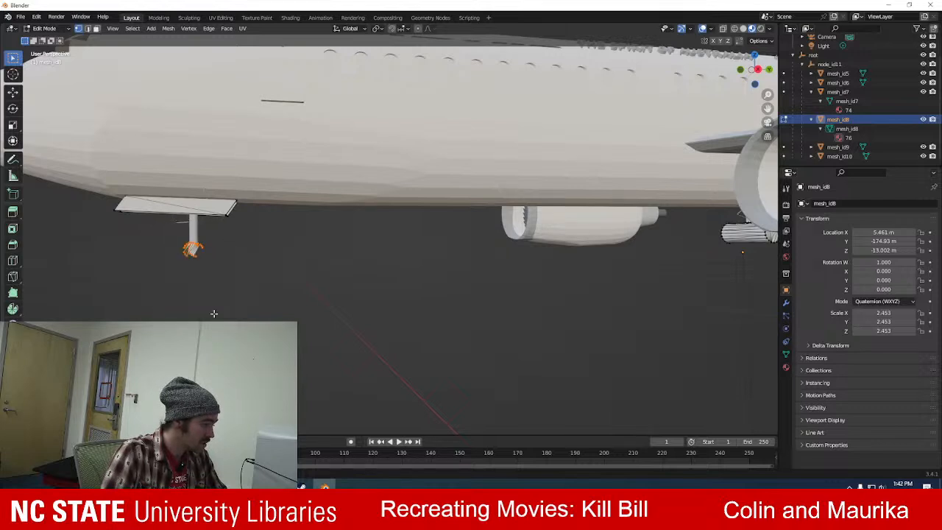
Repeatedly box-select the nose wheel fragments still hanging below the strut and delete their vertices.
drag(158, 218, 245, 298)
key(x)
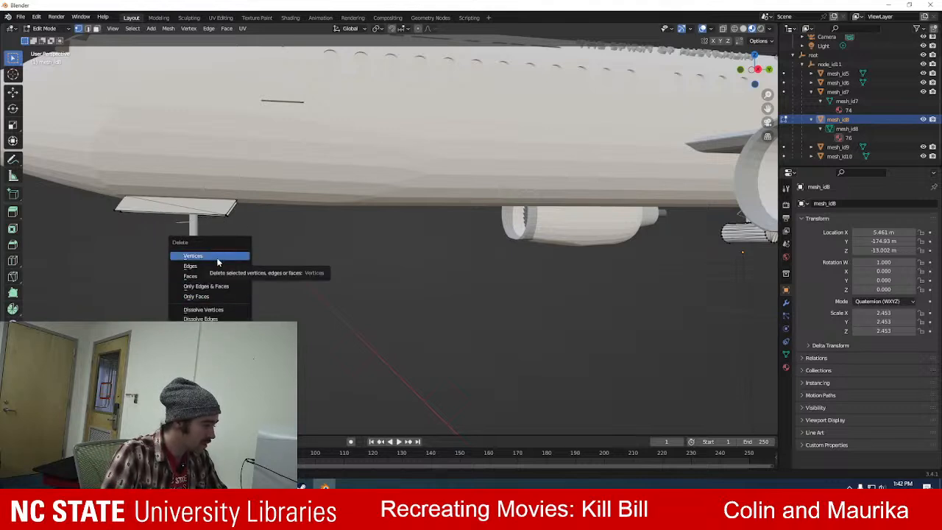
click(218, 258)
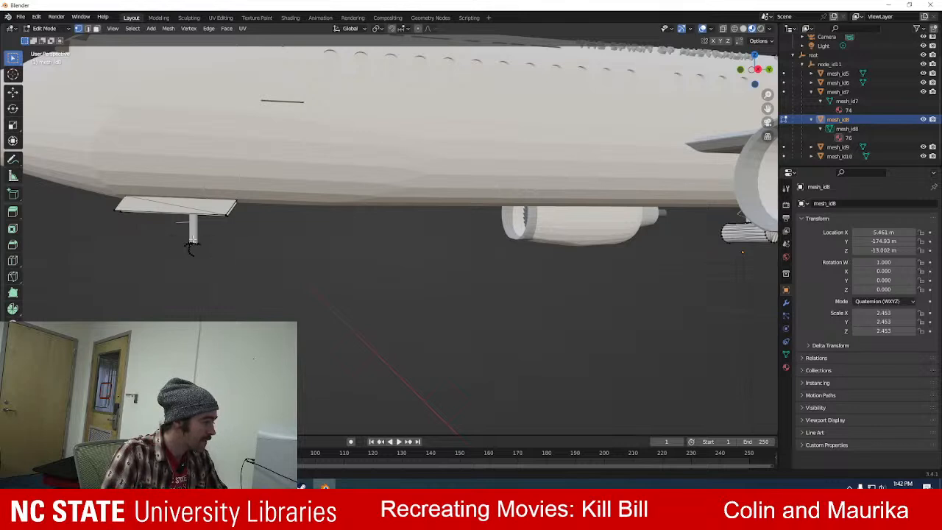
drag(173, 231, 215, 294)
key(x)
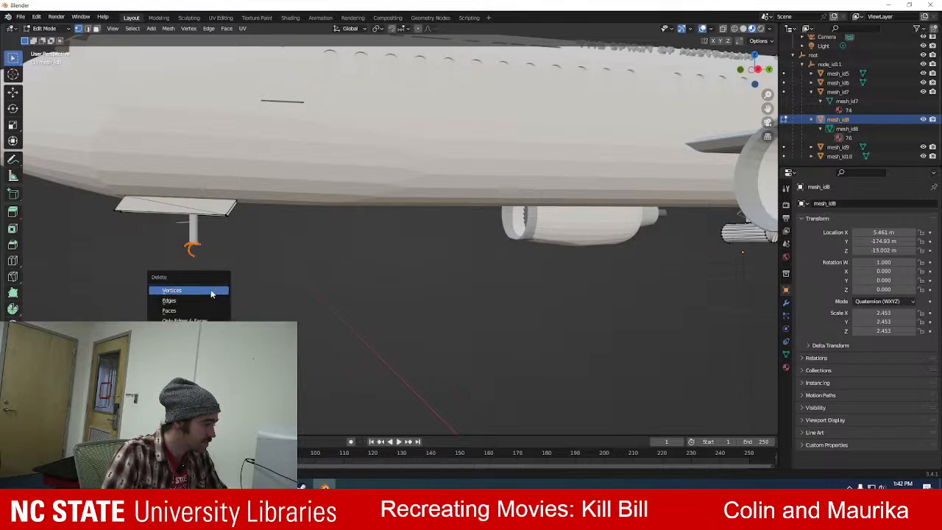
click(211, 294)
drag(176, 235, 224, 286)
key(x)
click(192, 285)
Turn on X-Ray, delete the leftover wheel vertices at the strut's lower end, and try to box-select the strut.
click(723, 30)
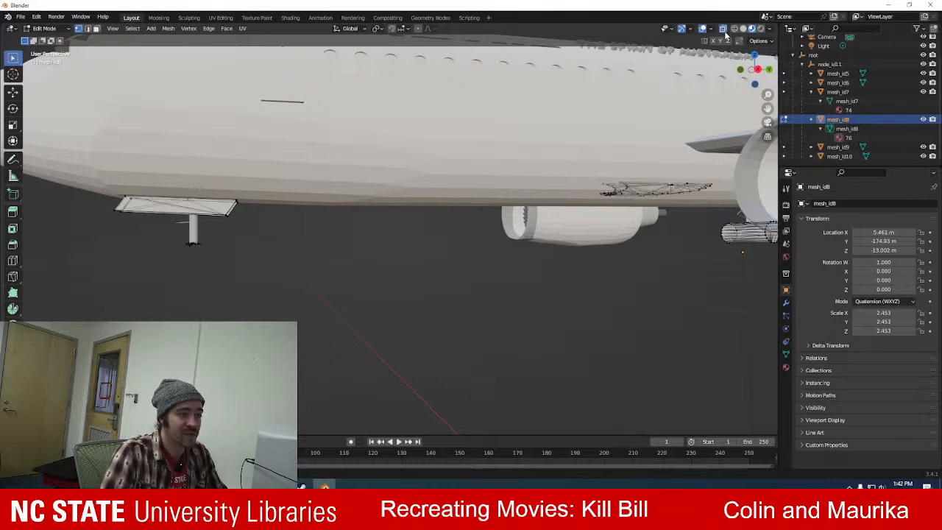
drag(170, 218, 234, 286)
click(229, 284)
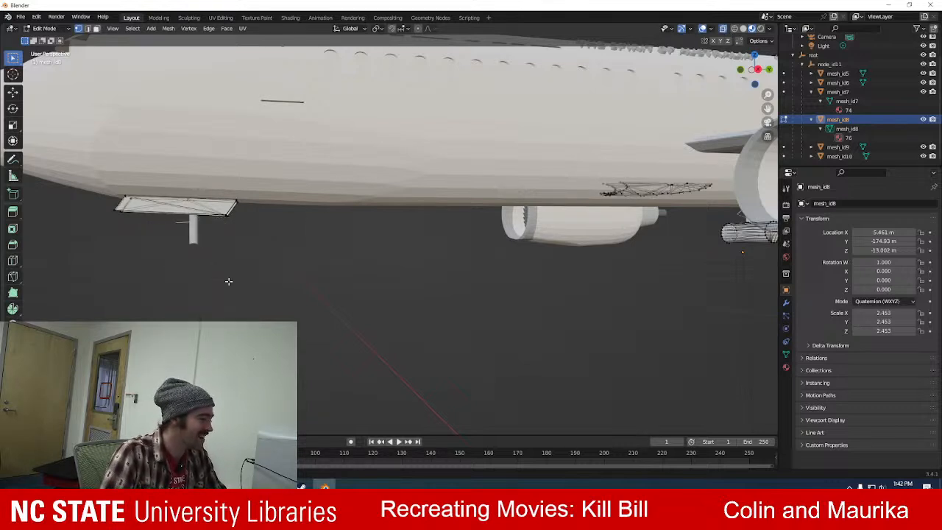
drag(173, 216, 228, 282)
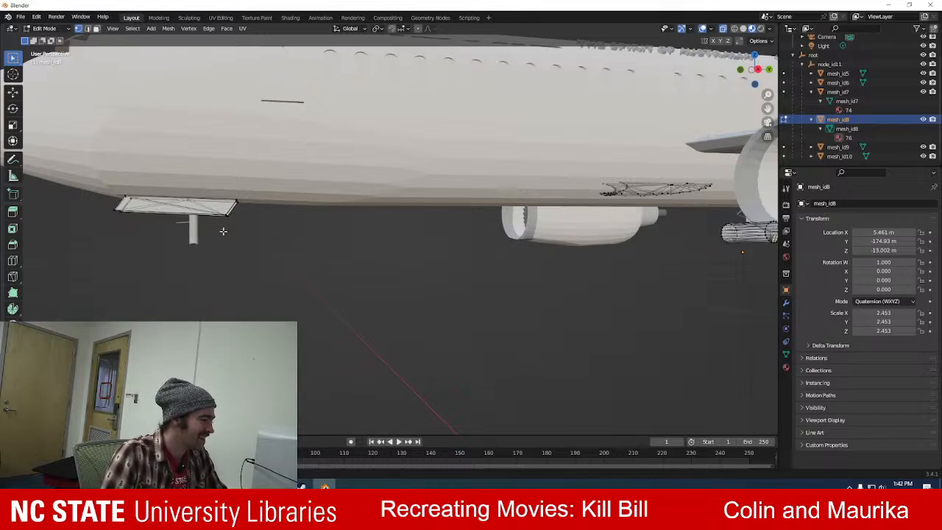
Box-select the main landing gear wheels of mesh_id8 beneath the wings and delete their vertices.
scroll(317, 256, down, 3)
middle_drag(574, 175, 657, 209)
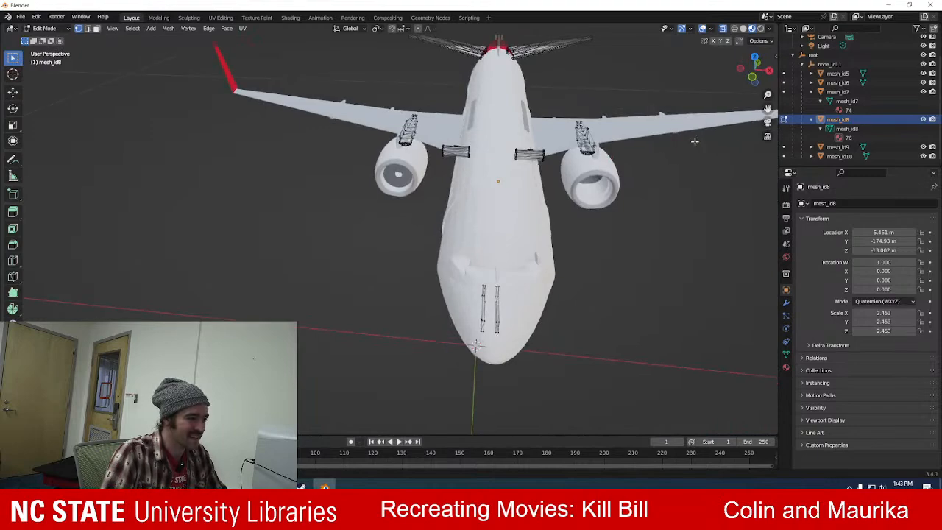
middle_drag(624, 156, 353, 125)
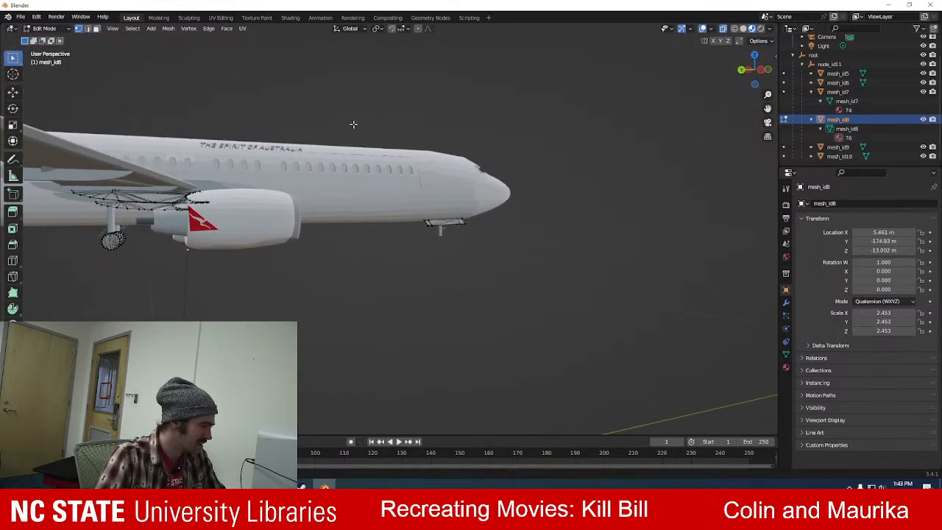
scroll(147, 207, up, 5)
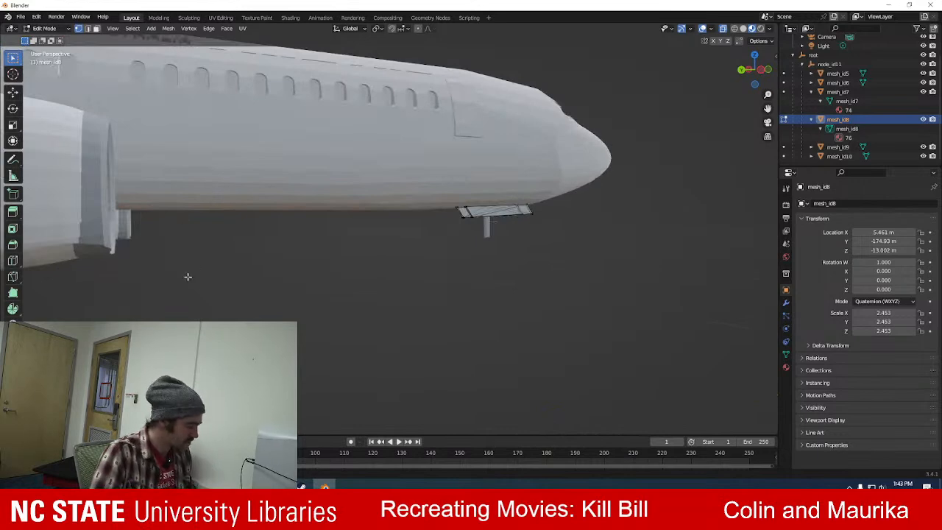
scroll(364, 270, up, 2)
middle_drag(364, 270, 447, 245)
drag(149, 160, 250, 263)
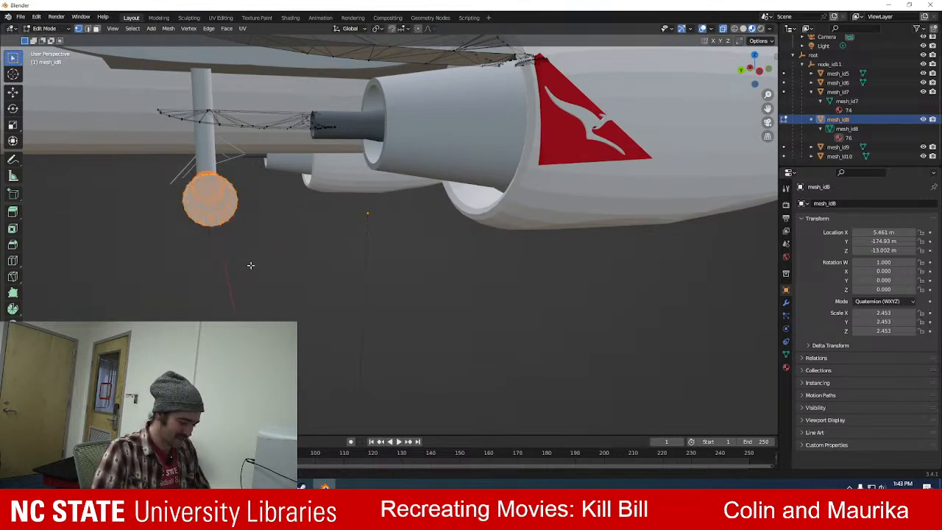
key(x)
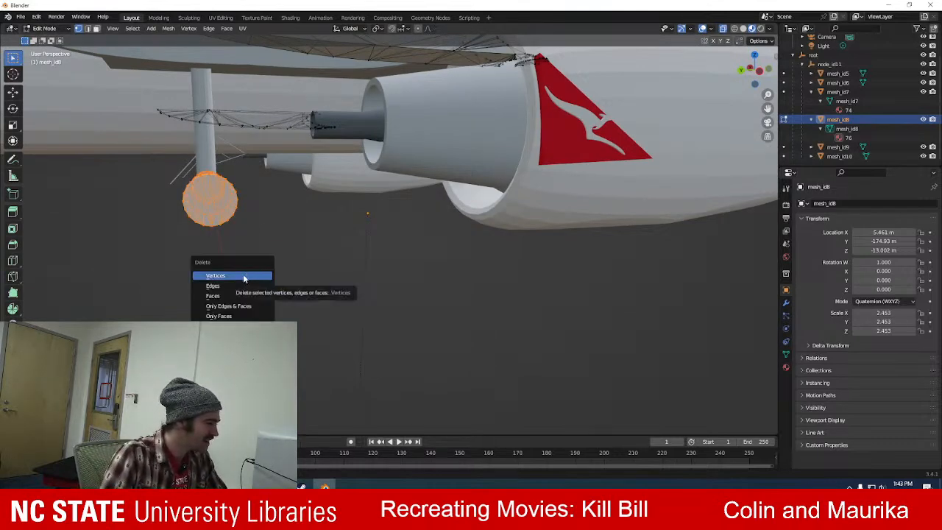
click(244, 277)
Delete the vertices of the two nose gear door panels on either side of the nose strut.
middle_drag(184, 249, 269, 244)
drag(319, 170, 350, 200)
key(x)
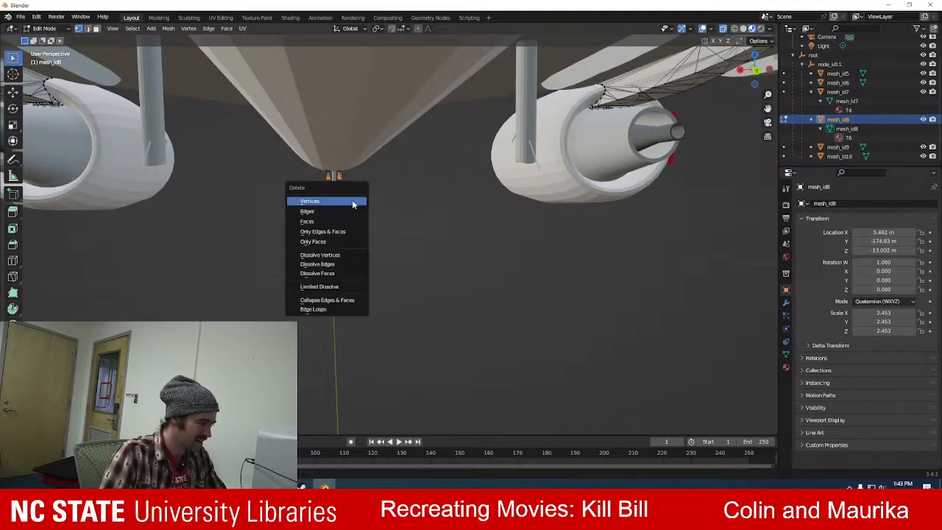
click(337, 201)
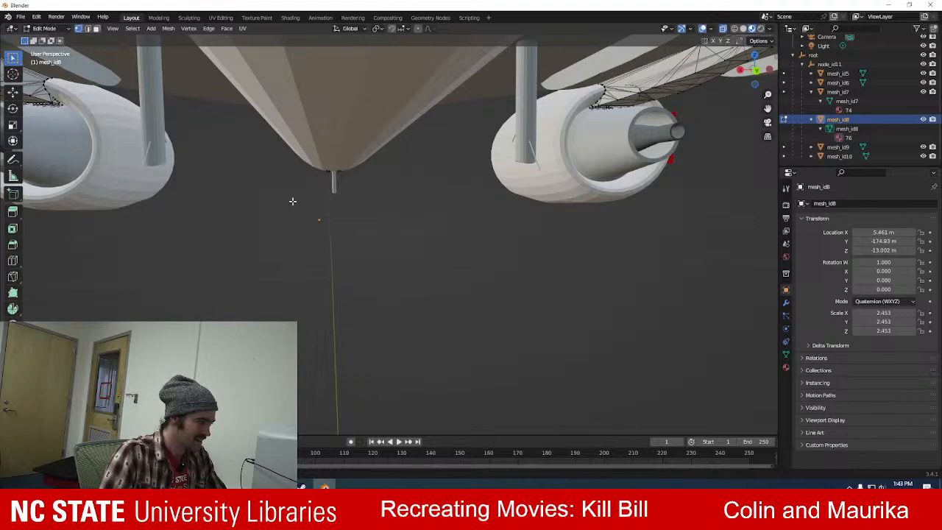
Leave Edit Mode on mesh_id8 for Object Mode and deselect the mesh.
mouse_move(280, 201)
middle_down()
mouse_move(344, 210)
mouse_move(351, 245)
mouse_move(335, 243)
mouse_move(404, 236)
mouse_move(423, 214)
middle_up()
scroll(352, 246, down, 9)
click(43, 29)
click(49, 39)
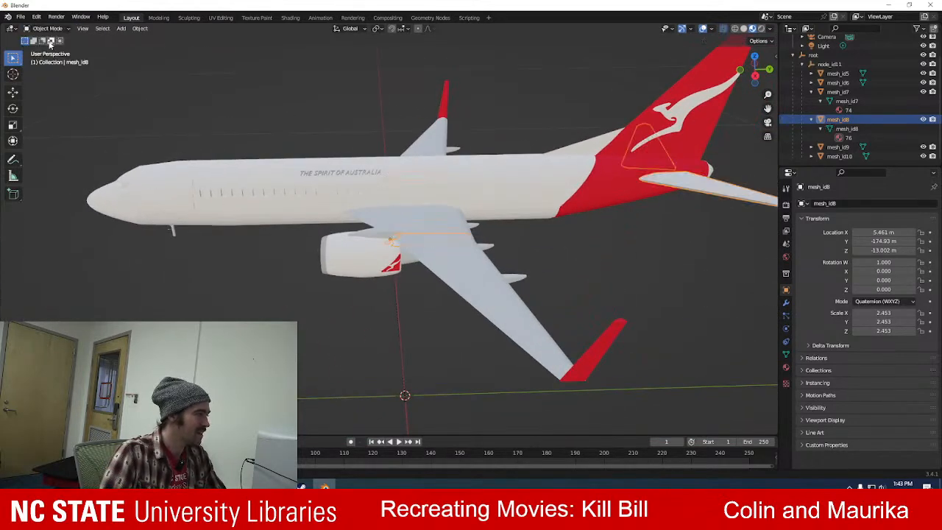
click(327, 290)
middle_drag(265, 251, 503, 228)
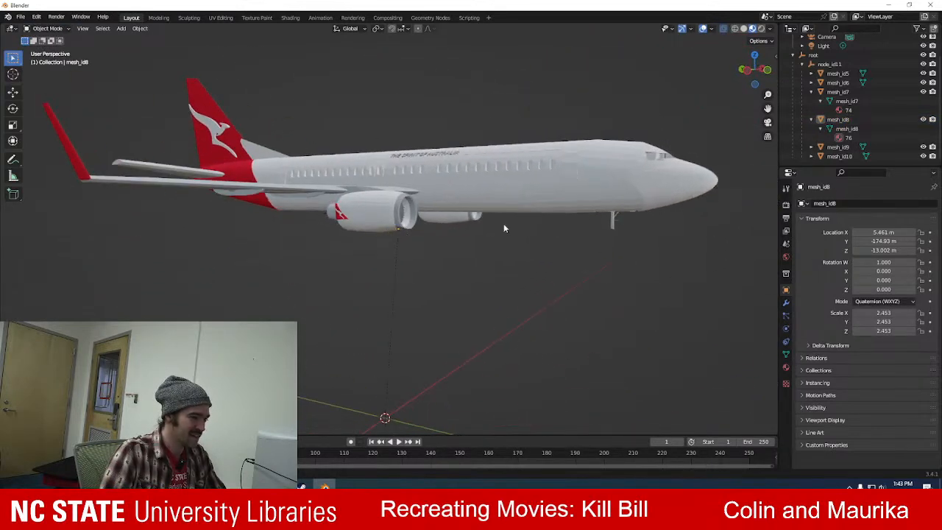
Select mesh_id7, which contains the nose gear strut, and enter Edit Mode with its vertices deselected.
click(611, 225)
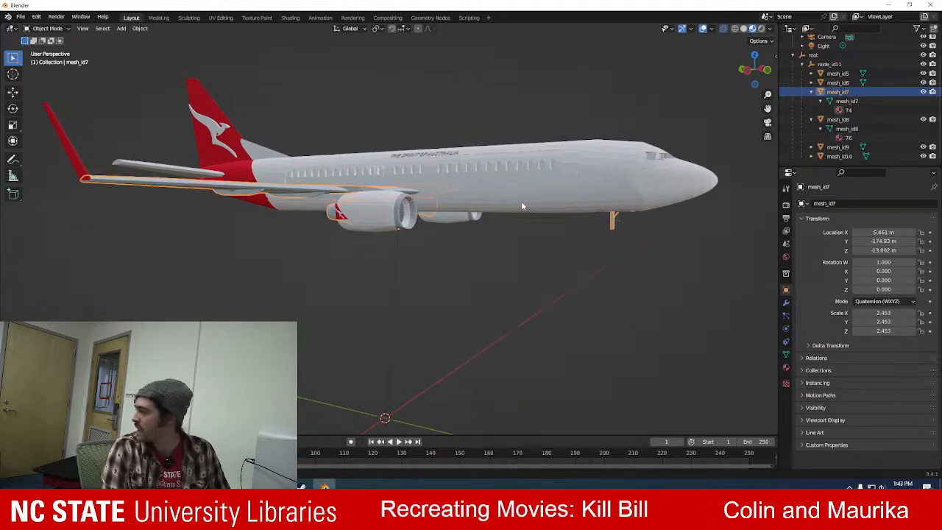
click(475, 321)
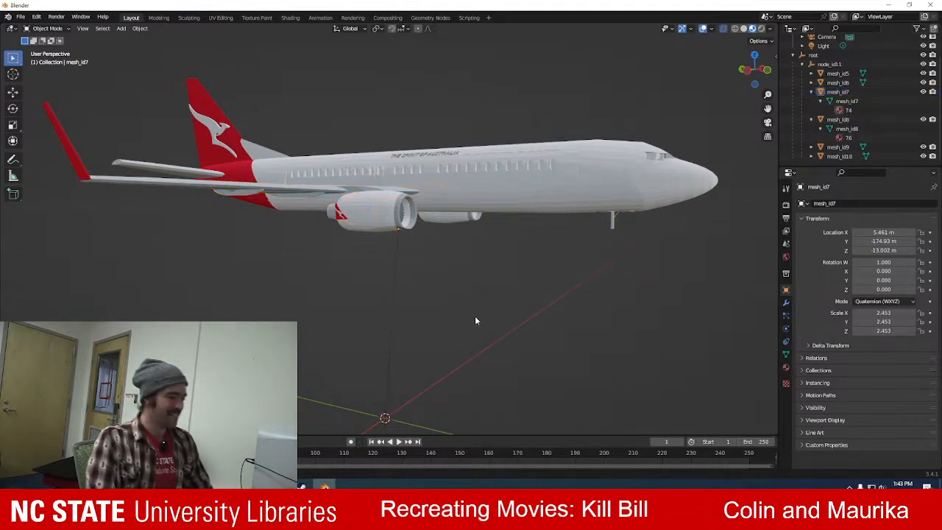
click(611, 225)
click(45, 28)
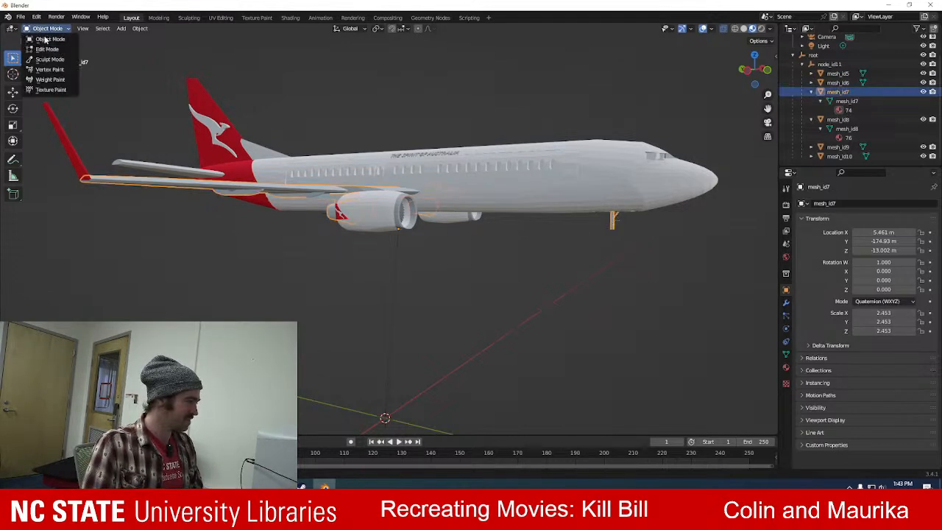
click(47, 49)
click(601, 243)
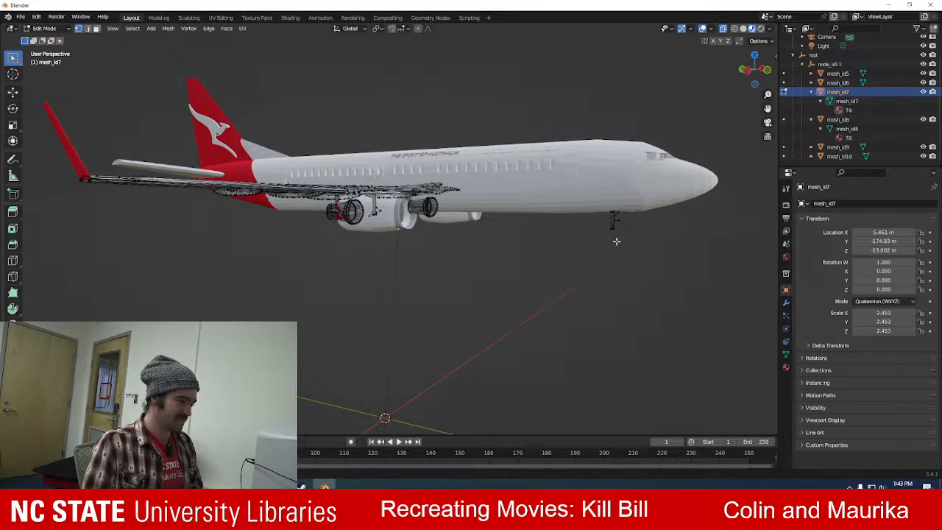
Box-select the whole nose gear strut below the fuselage and delete its vertices.
middle_drag(655, 235, 617, 237)
scroll(613, 234, up, 5)
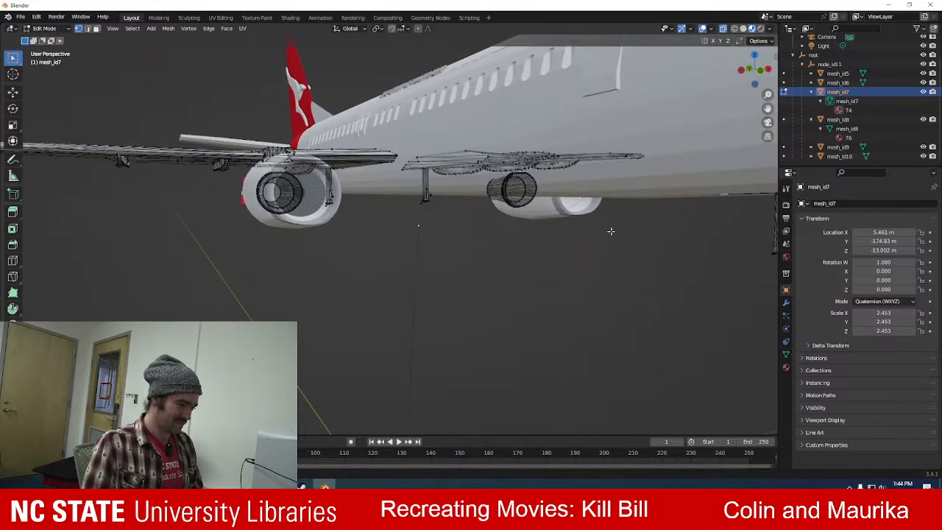
middle_drag(614, 202, 598, 225)
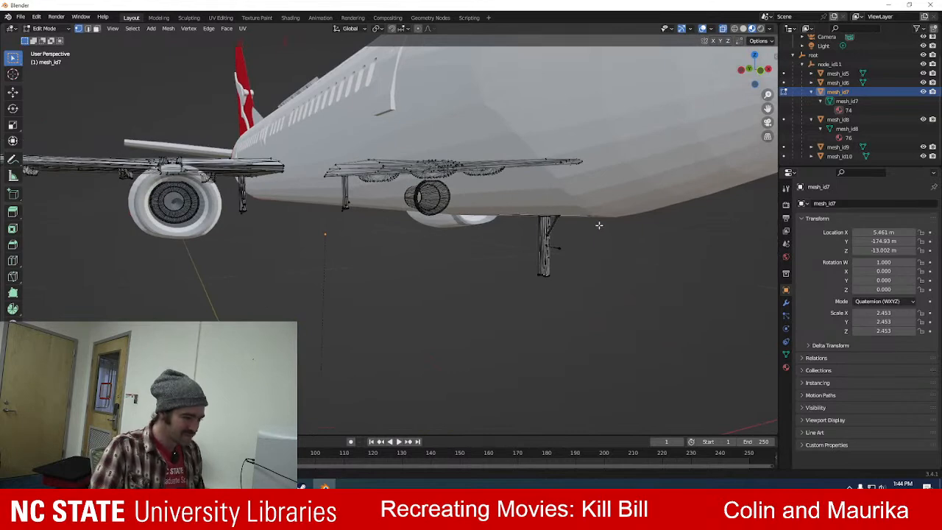
middle_drag(608, 186, 410, 192)
middle_drag(501, 223, 424, 219)
drag(434, 217, 505, 305)
key(x)
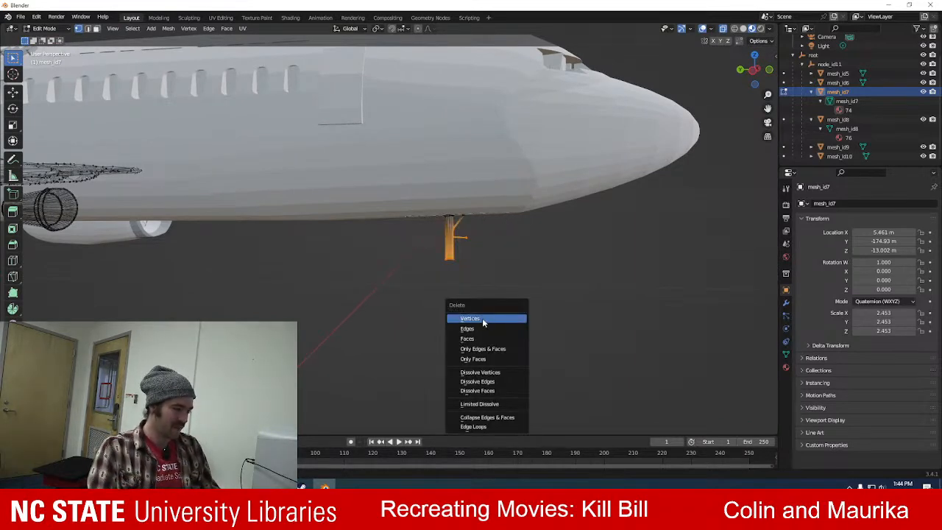
click(484, 319)
Box-select the main landing gear strut beside the fuselage under the first wing and delete its vertices.
middle_drag(491, 257, 423, 242)
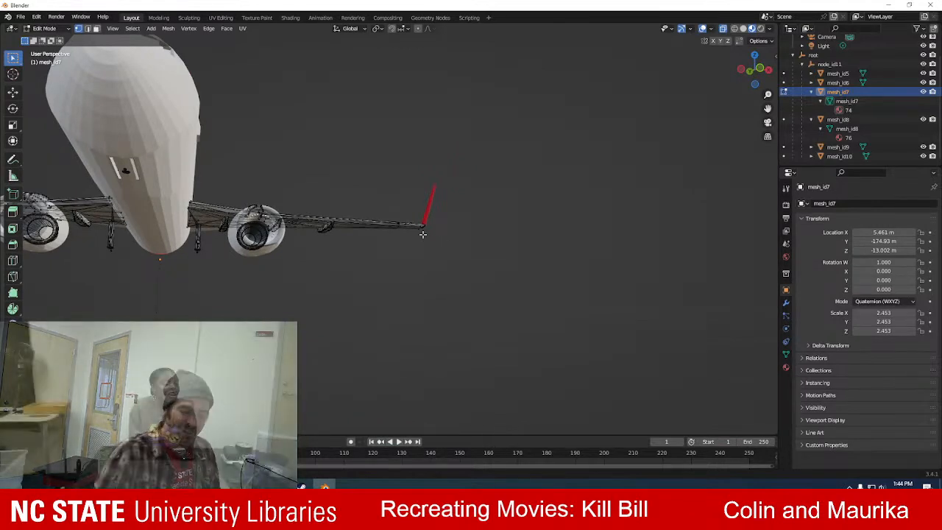
middle_drag(251, 275, 188, 283)
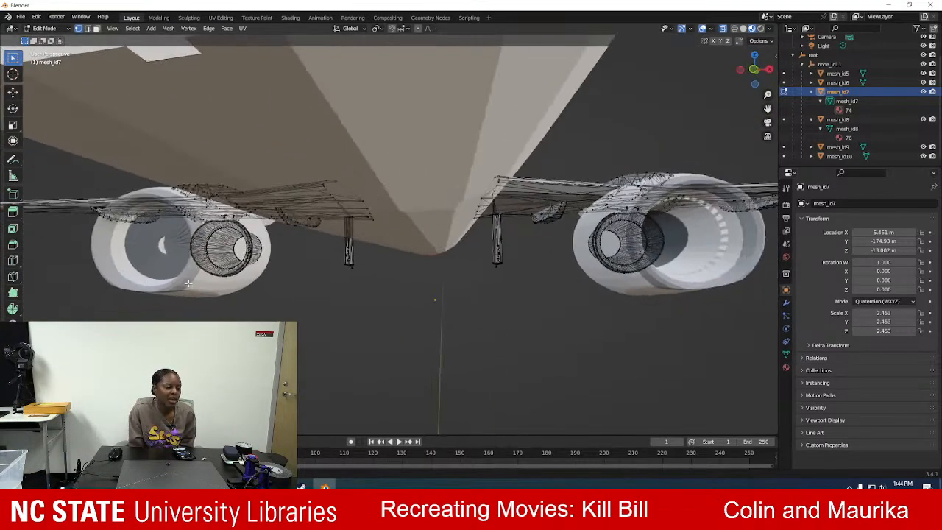
middle_drag(461, 289, 434, 228)
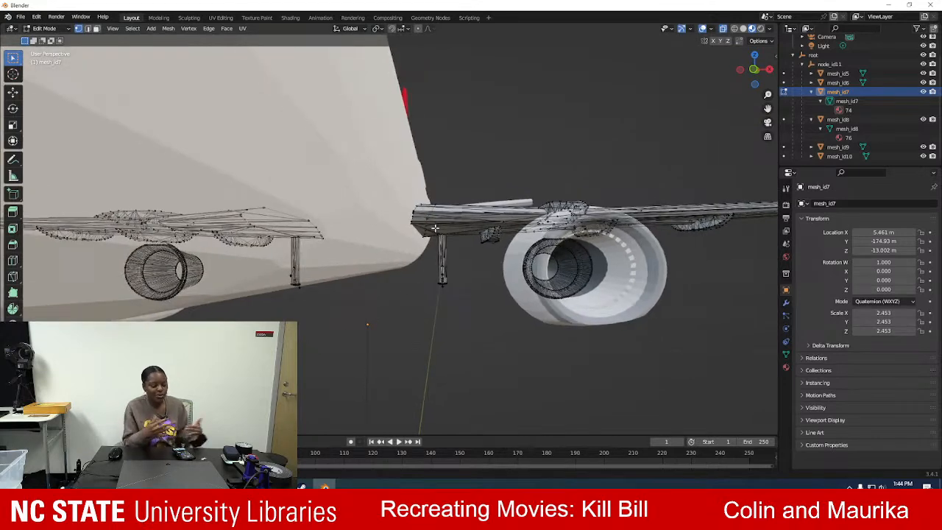
drag(436, 237, 455, 303)
key(x)
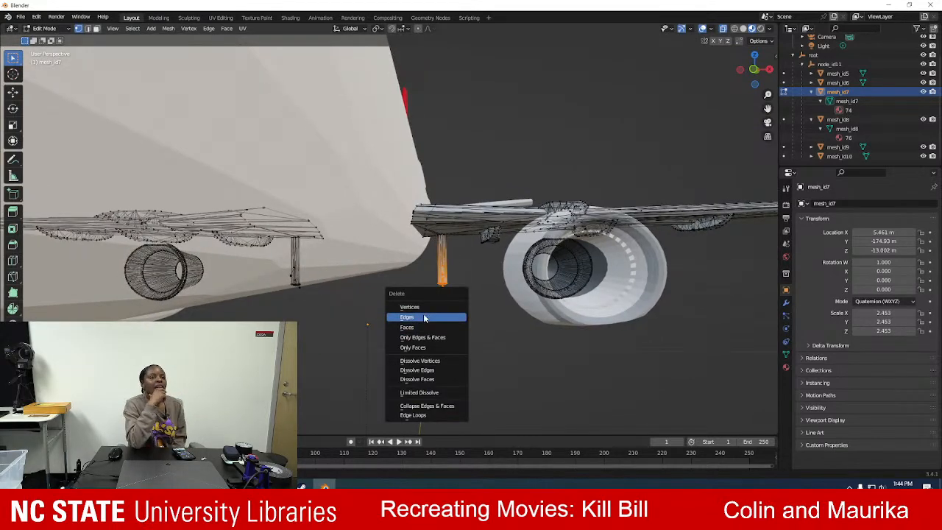
click(427, 303)
Select the remaining main gear strut under the opposite wing and delete its vertices.
middle_drag(357, 331, 376, 333)
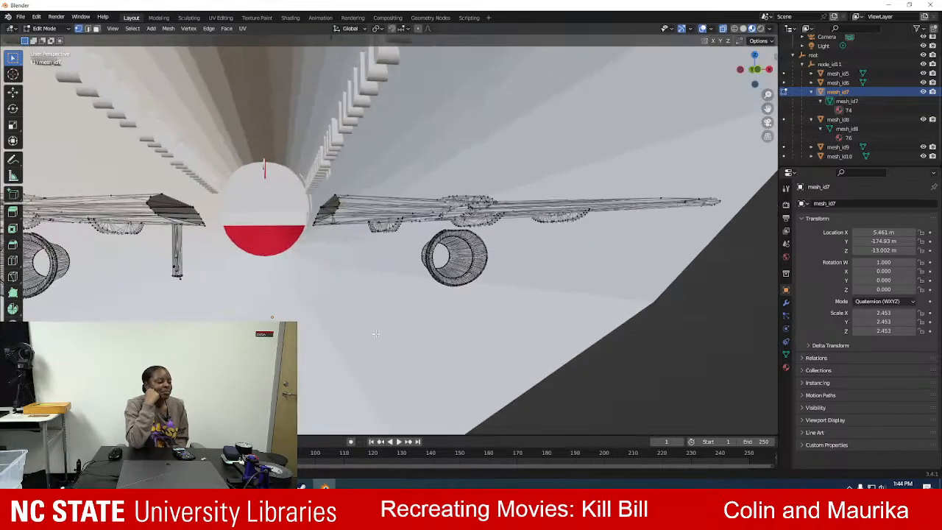
middle_drag(214, 285, 305, 248)
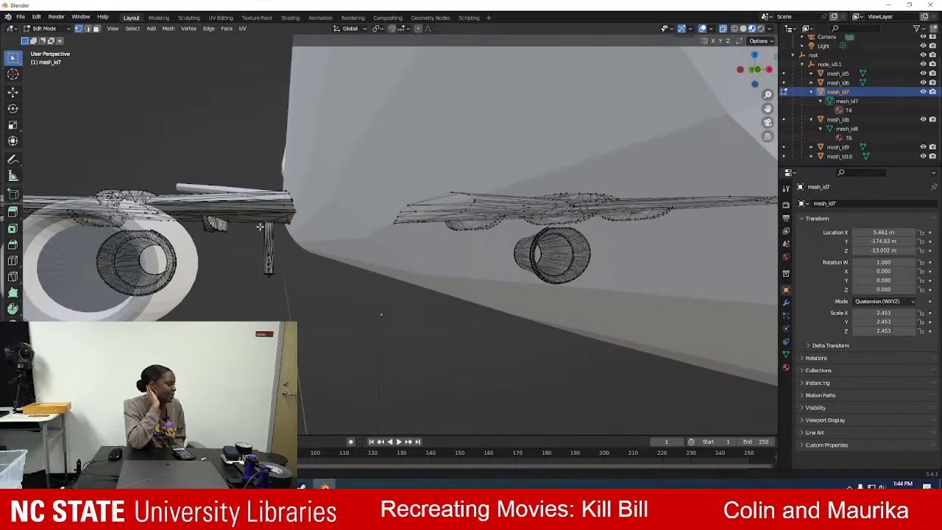
key(l)
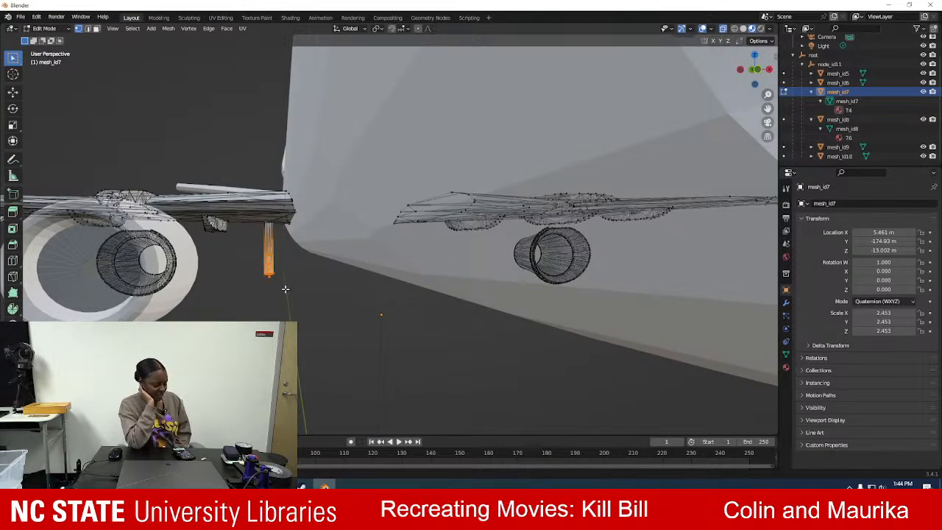
key(x)
click(270, 289)
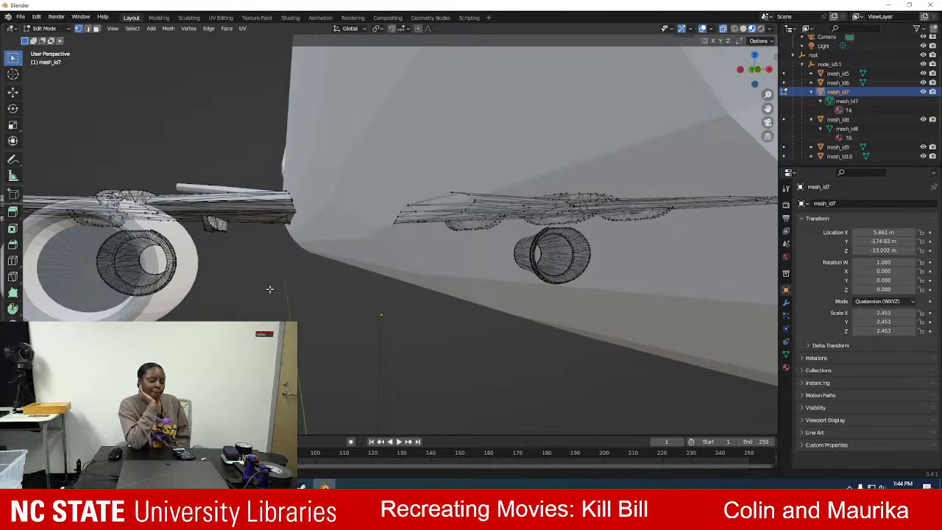
Check the aircraft for leftover landing gear and return mesh_id7 to Object Mode.
scroll(257, 252, down, 10)
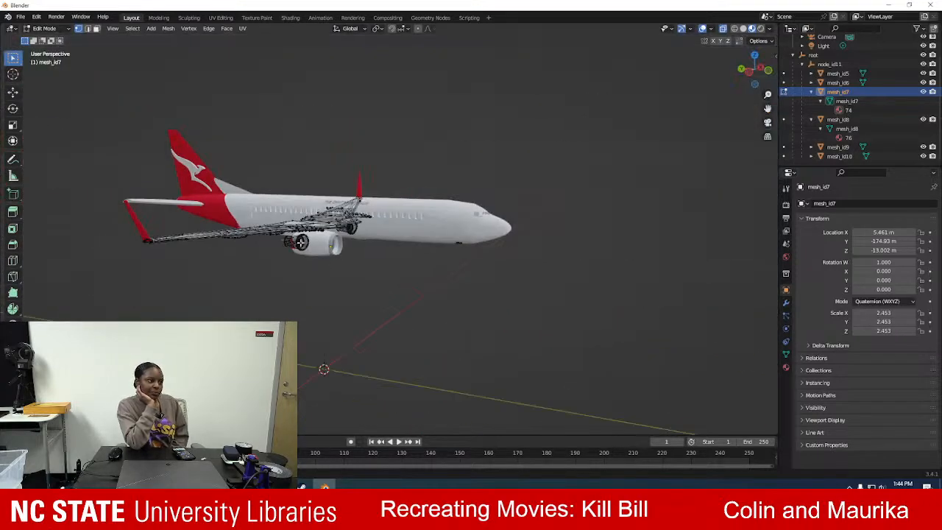
middle_drag(293, 177, 191, 178)
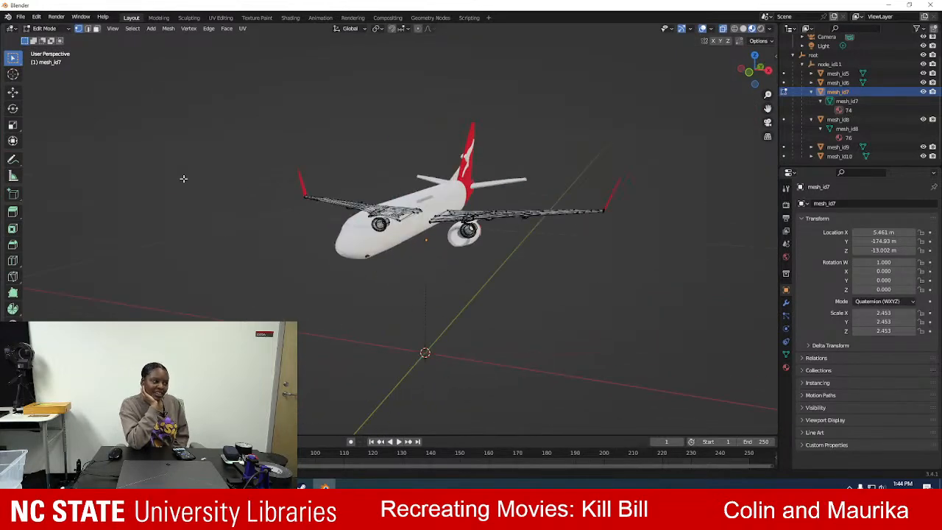
scroll(482, 270, up, 2)
scroll(481, 269, up, 2)
scroll(479, 268, down, 2)
middle_drag(465, 290, 475, 249)
click(45, 28)
click(57, 39)
Select the THE SPIRIT OF AUSTRALIA lettering on the fuselage, mesh_id6, and enter Edit Mode.
scroll(329, 270, up, 7)
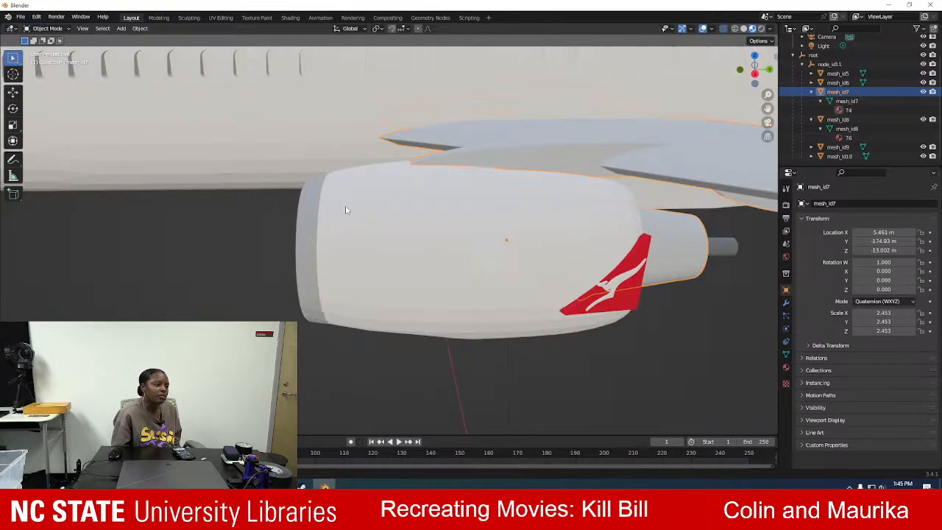
shift+middle_drag(336, 186, 368, 322)
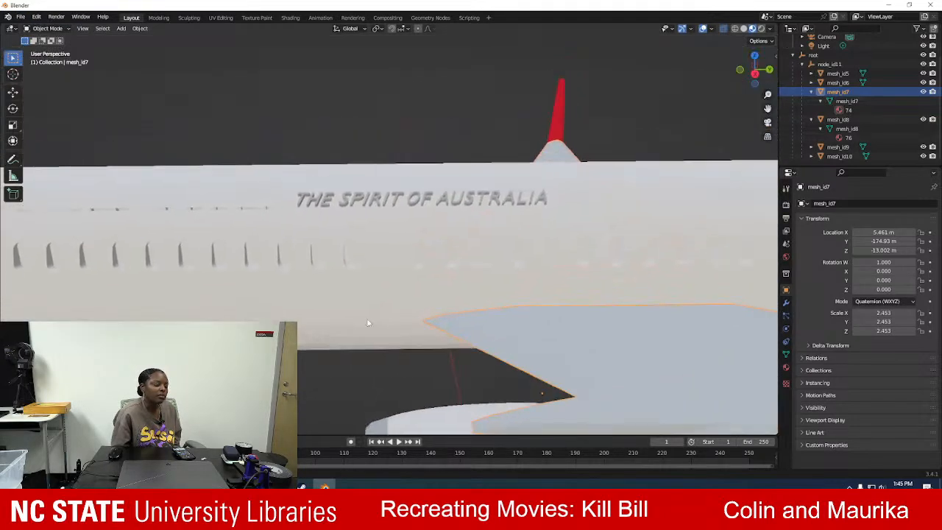
click(321, 204)
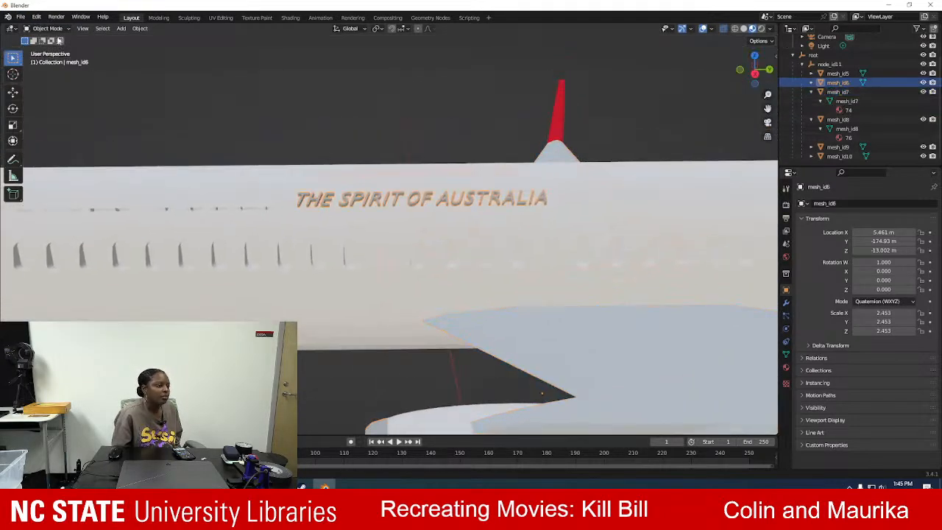
click(48, 27)
click(50, 47)
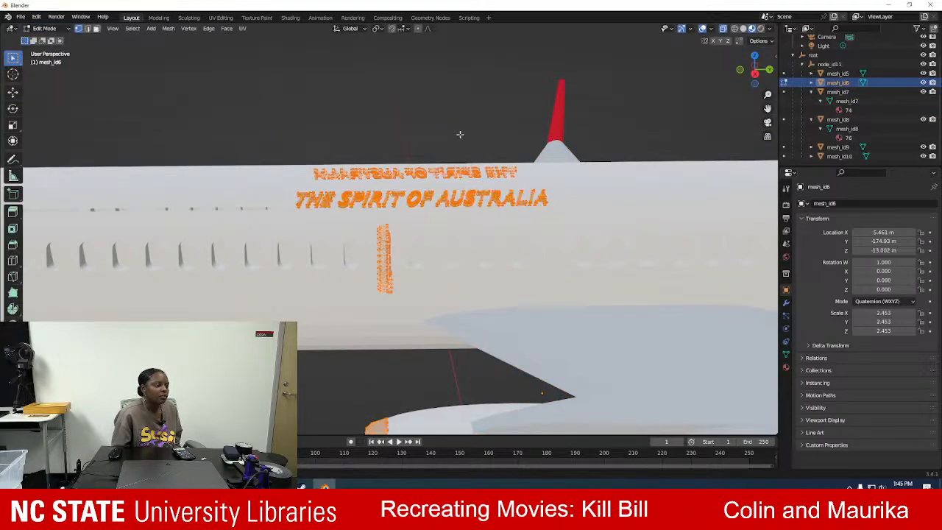
Examine which lettering and engine parts belong to mesh_id6, staying in Edit Mode.
middle_drag(403, 132, 234, 145)
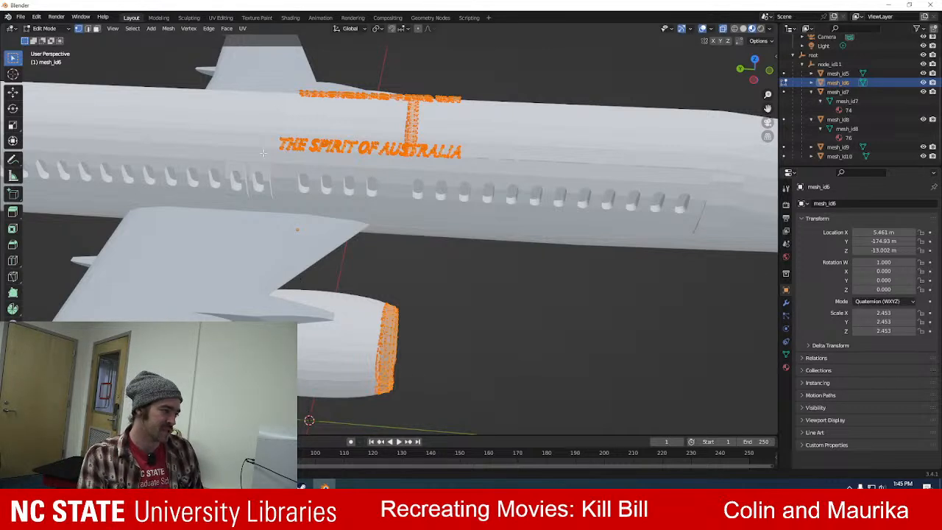
middle_drag(478, 395, 282, 274)
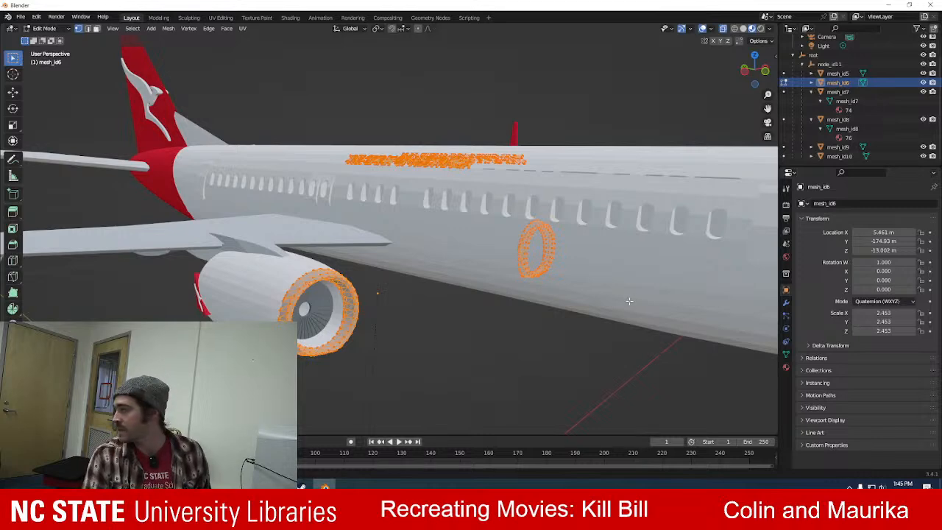
middle_drag(426, 207, 476, 202)
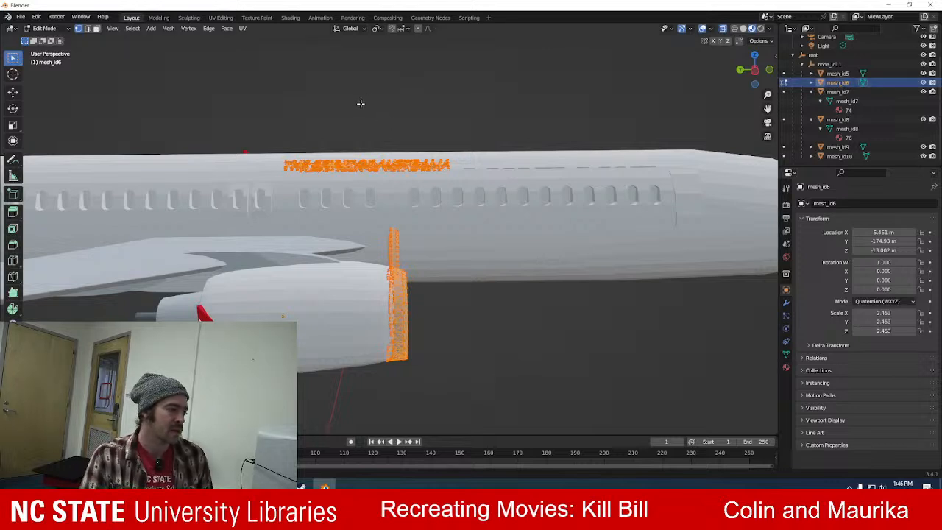
click(50, 30)
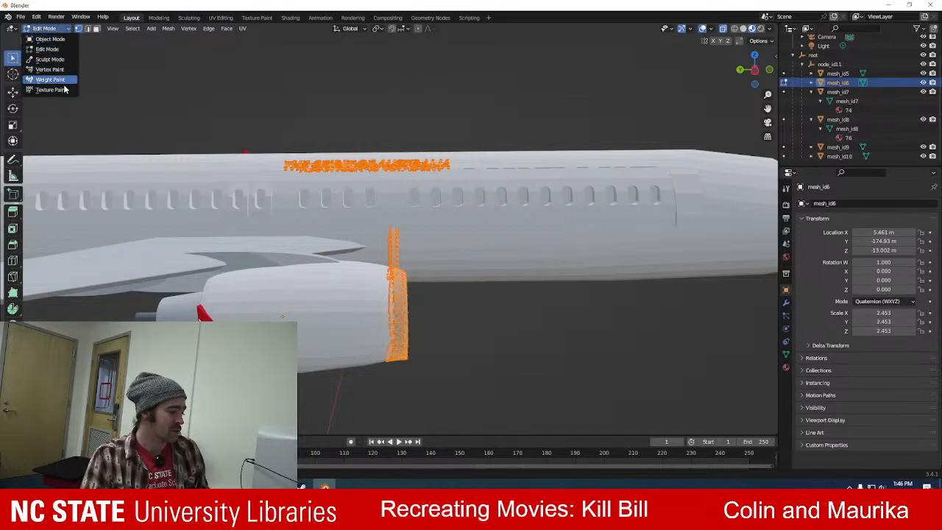
click(59, 47)
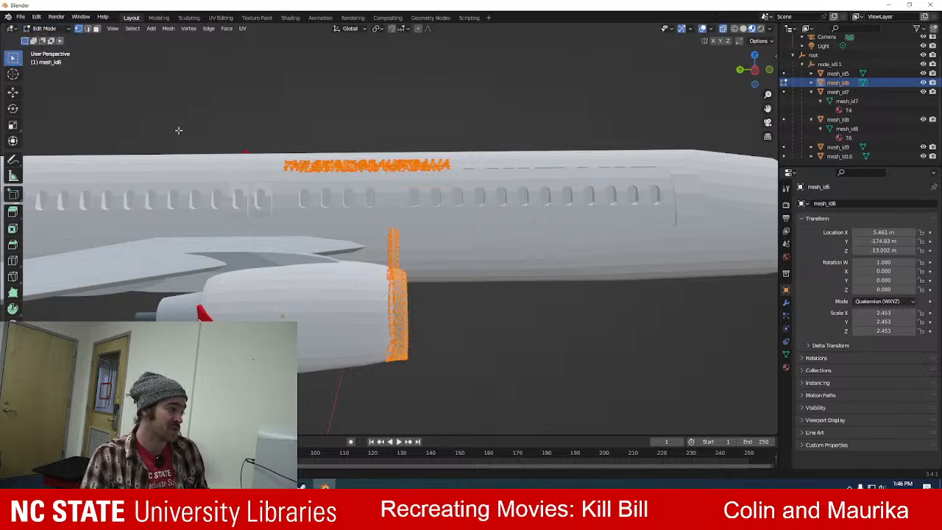
Box-select only THE SPIRIT OF AUSTRALIA lettering in mesh_id6, leaving out the engine rings, and delete its vertices.
click(417, 116)
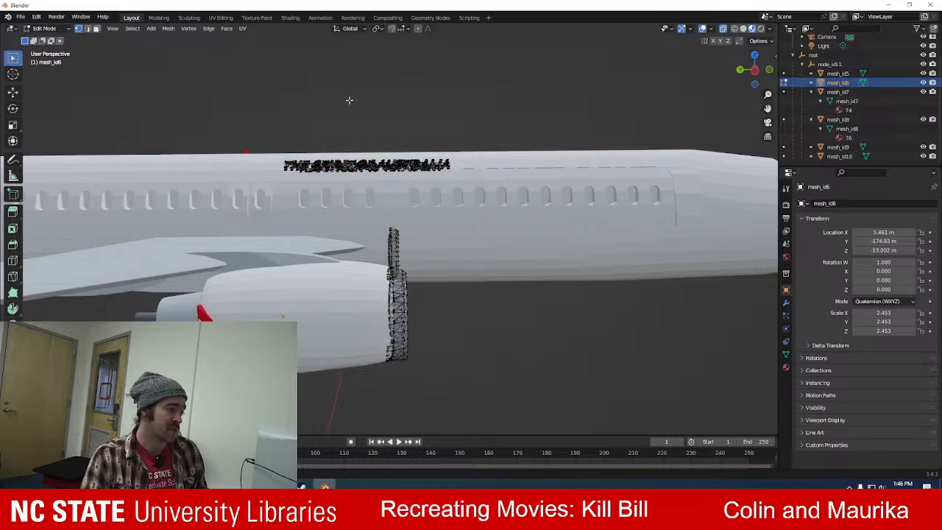
middle_drag(342, 81, 353, 104)
middle_drag(344, 88, 347, 83)
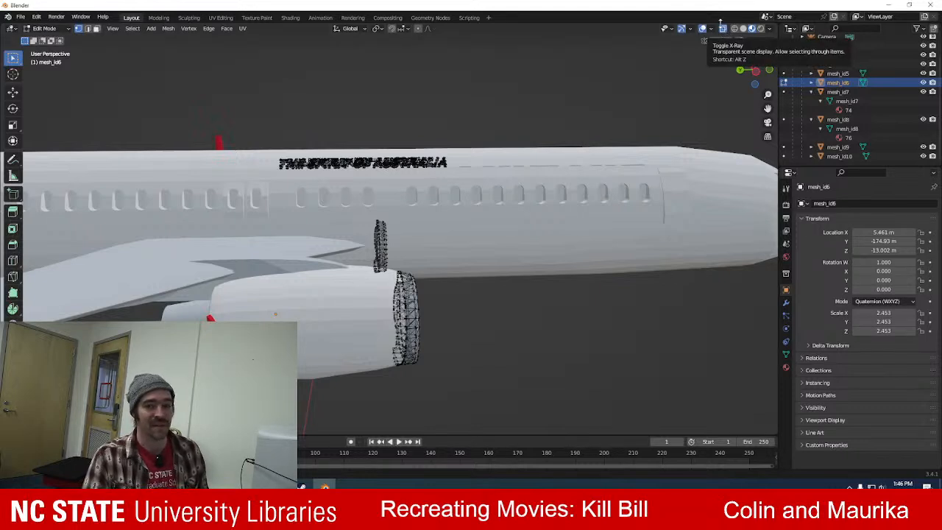
scroll(386, 133, up, 4)
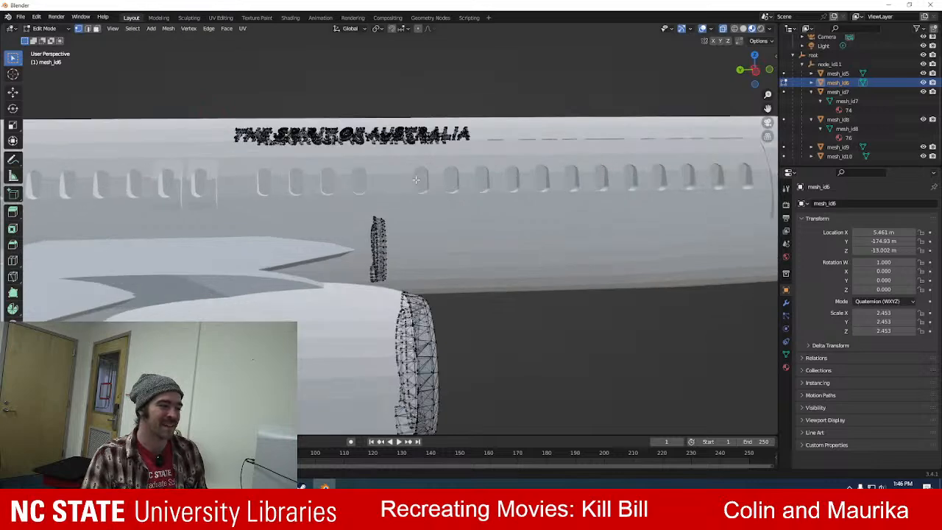
scroll(386, 133, down, 3)
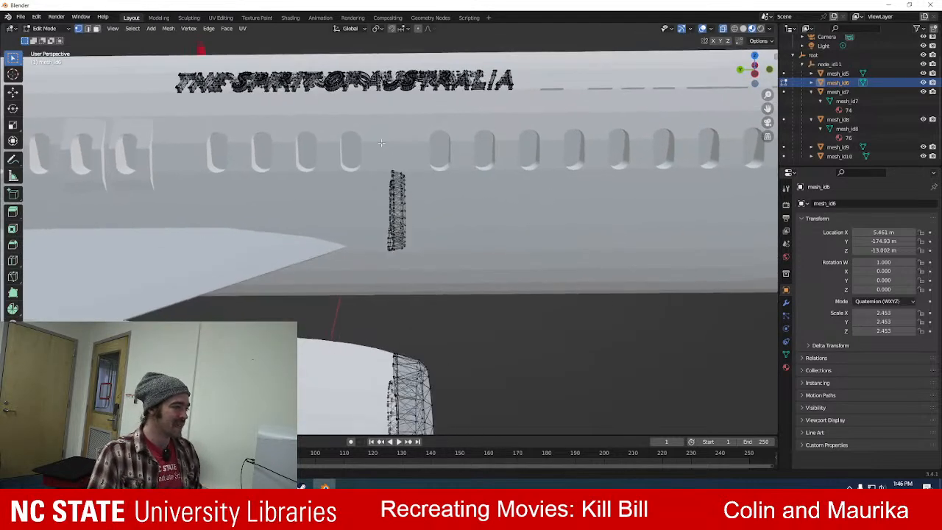
middle_drag(289, 64, 297, 62)
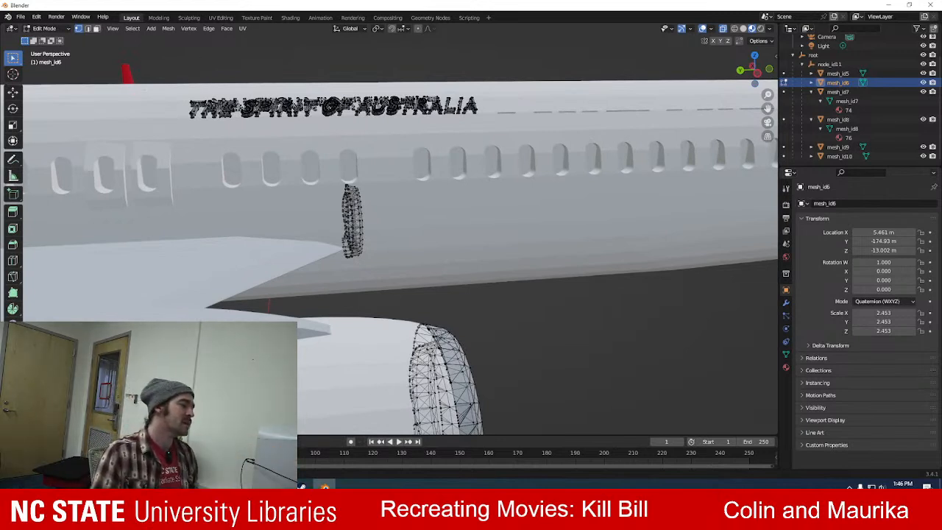
drag(169, 76, 543, 131)
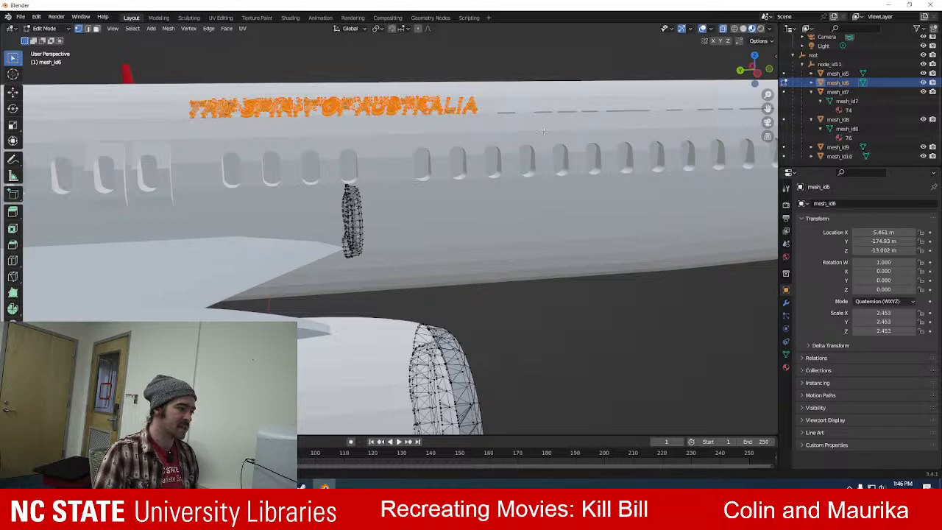
mouse_move(170, 184)
middle_down()
mouse_move(378, 182)
mouse_move(168, 184)
middle_up()
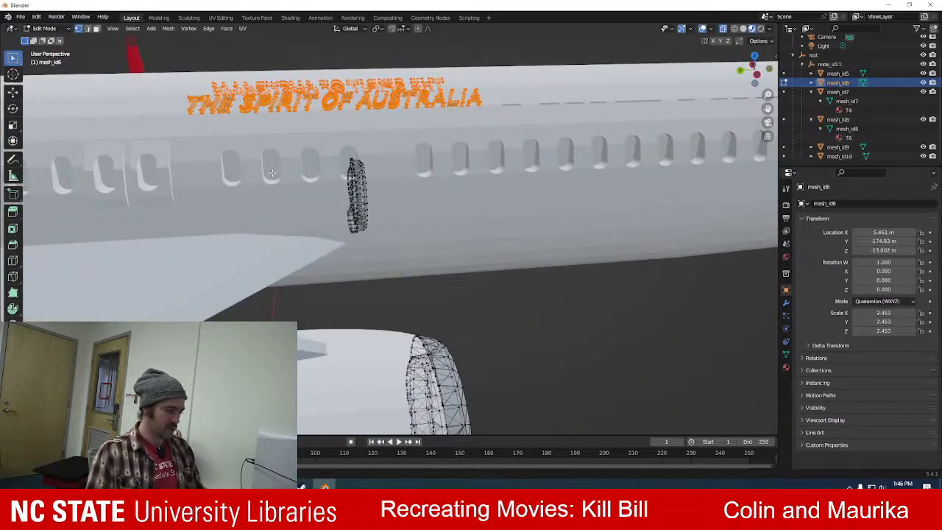
key(x)
click(186, 156)
Return mesh_id6 to Object Mode, then select mesh_id10 with the kangaroo tail logo and enter Edit Mode.
middle_drag(186, 156, 356, 282)
scroll(356, 282, down, 5)
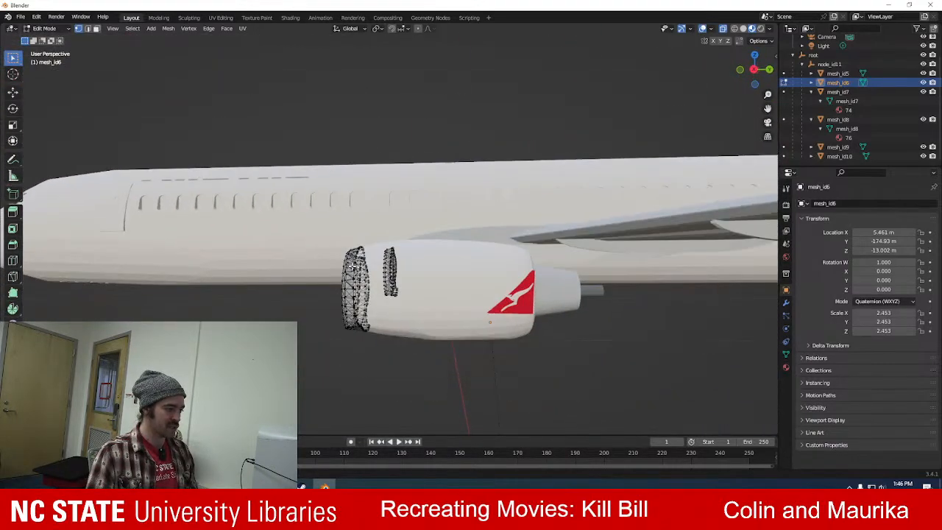
middle_drag(290, 191, 269, 168)
click(50, 30)
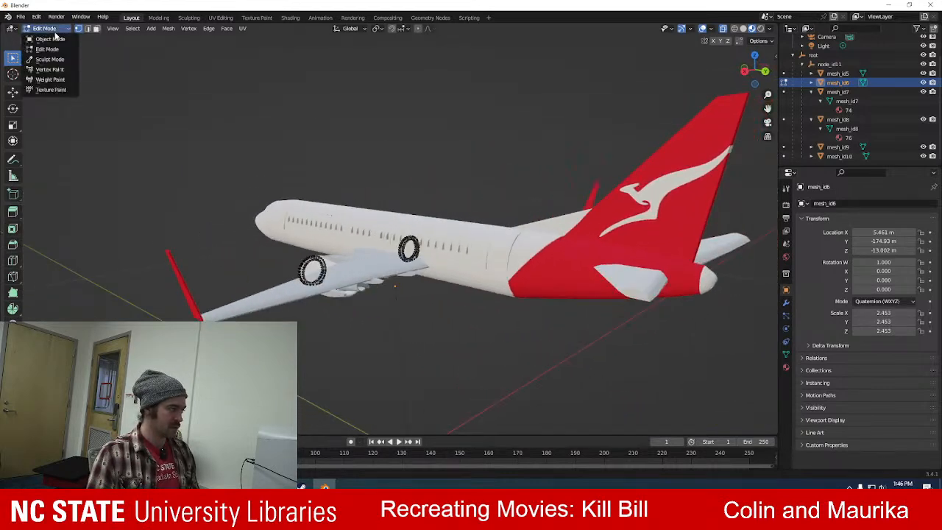
click(52, 36)
click(645, 191)
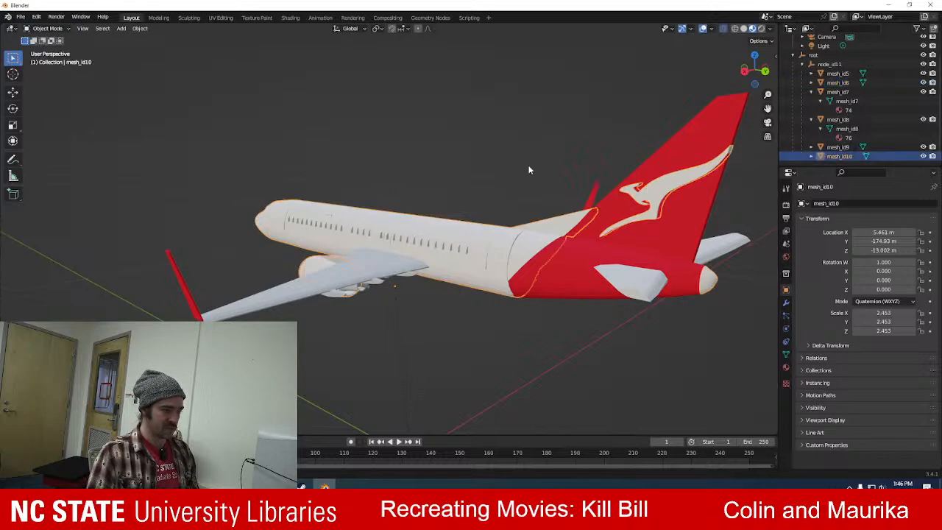
click(47, 28)
click(49, 48)
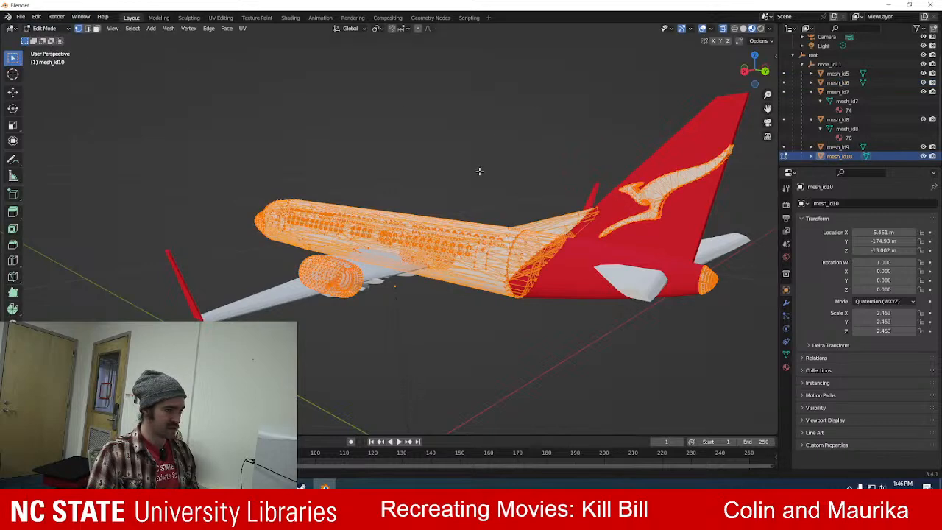
Select the lower tip of the kangaroo logo on the tail fin and delete its vertices.
middle_drag(355, 140, 379, 129)
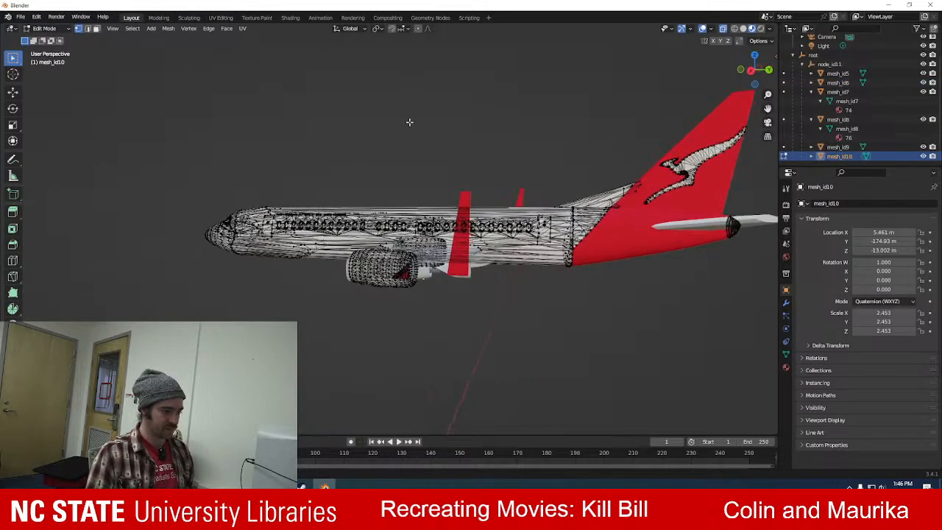
middle_drag(614, 113, 489, 161)
drag(504, 147, 600, 251)
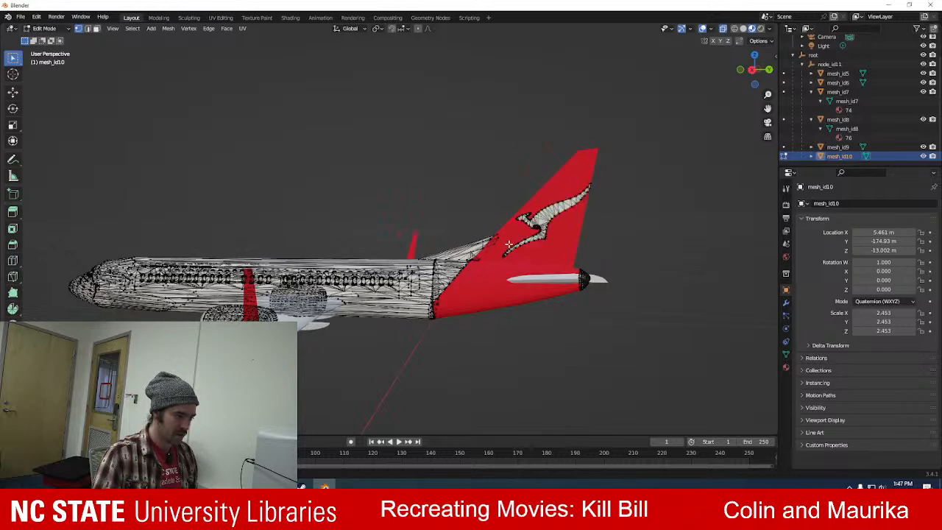
drag(494, 261, 615, 158)
middle_drag(500, 185, 548, 228)
drag(524, 237, 588, 246)
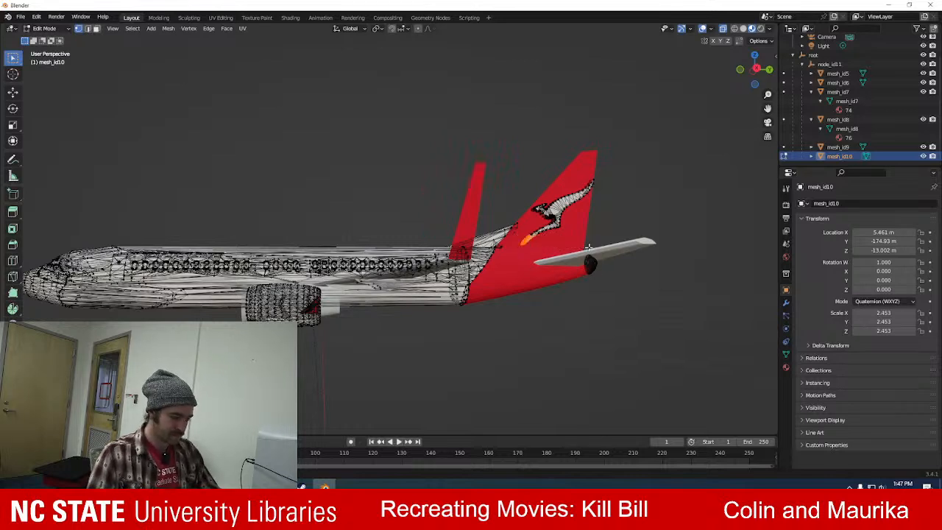
key(x)
click(578, 250)
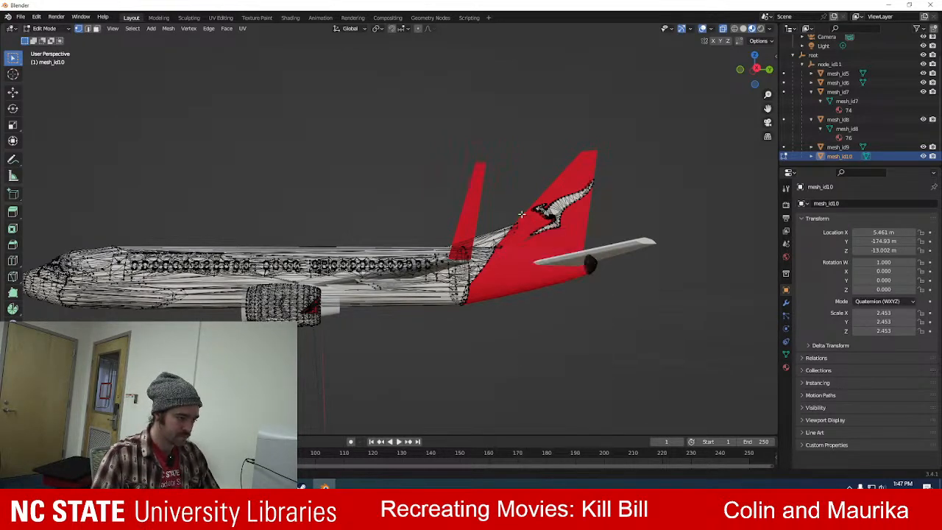
Select the rest of the kangaroo logo on the tail fin section by section and delete its vertices.
drag(524, 212, 597, 244)
key(x)
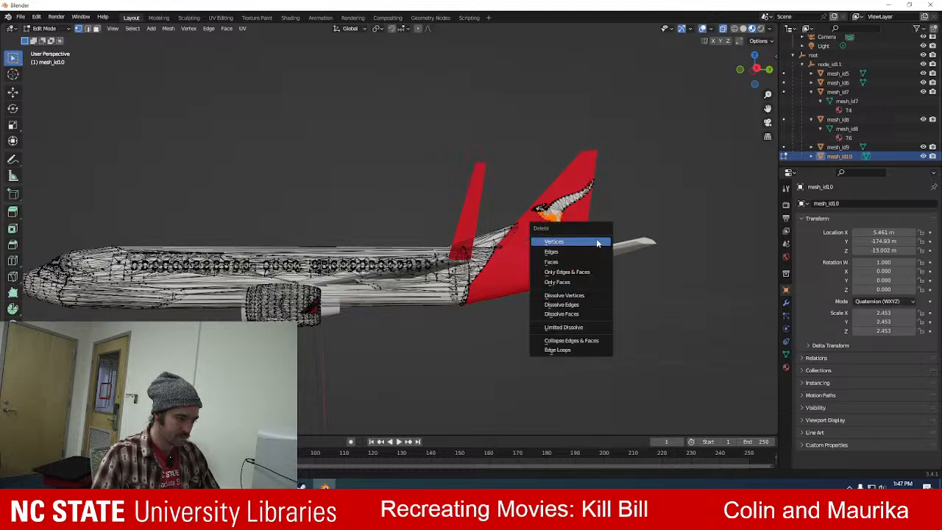
click(585, 243)
drag(531, 197, 631, 224)
key(x)
click(600, 219)
drag(556, 177, 624, 210)
key(x)
click(621, 207)
Check both sides of the tail fin for leftover logo vertices and return mesh_id10 to Object Mode.
middle_drag(524, 179, 650, 154)
scroll(277, 201, up, 4)
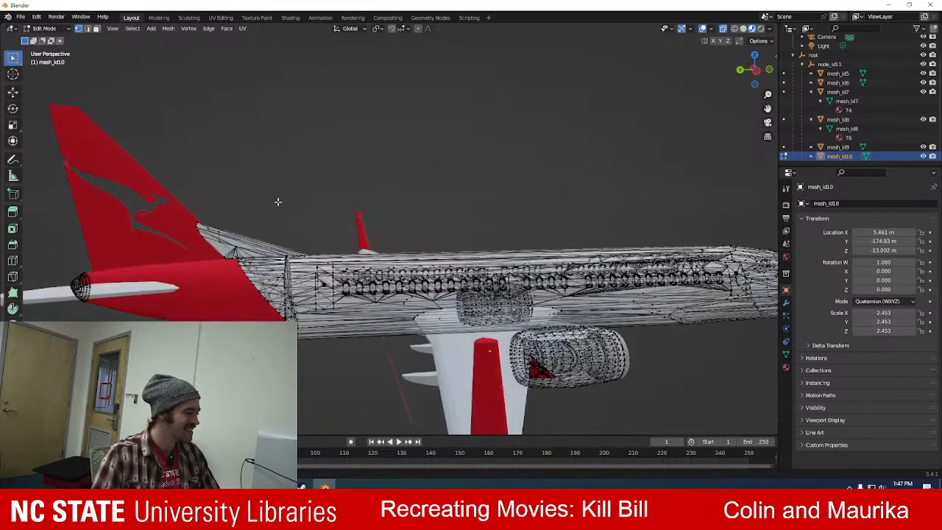
scroll(277, 201, up, 2)
scroll(278, 201, down, 4)
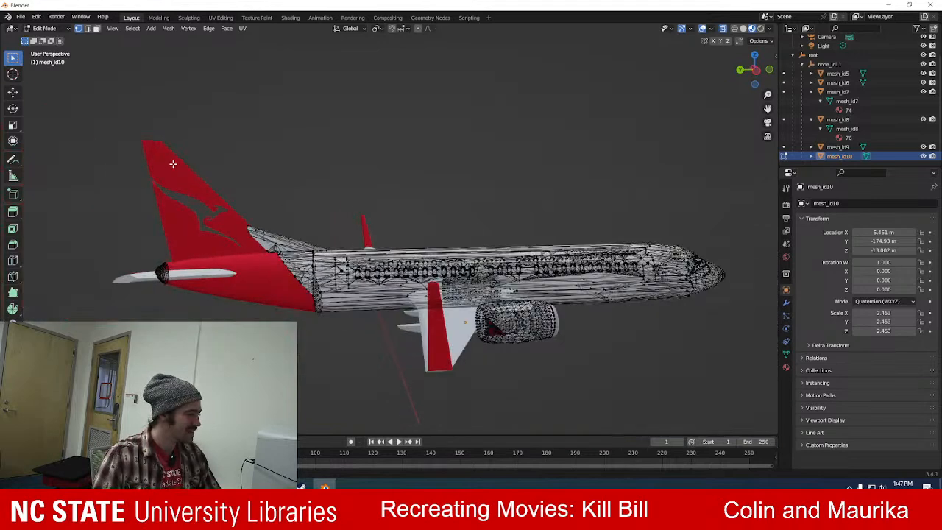
click(45, 28)
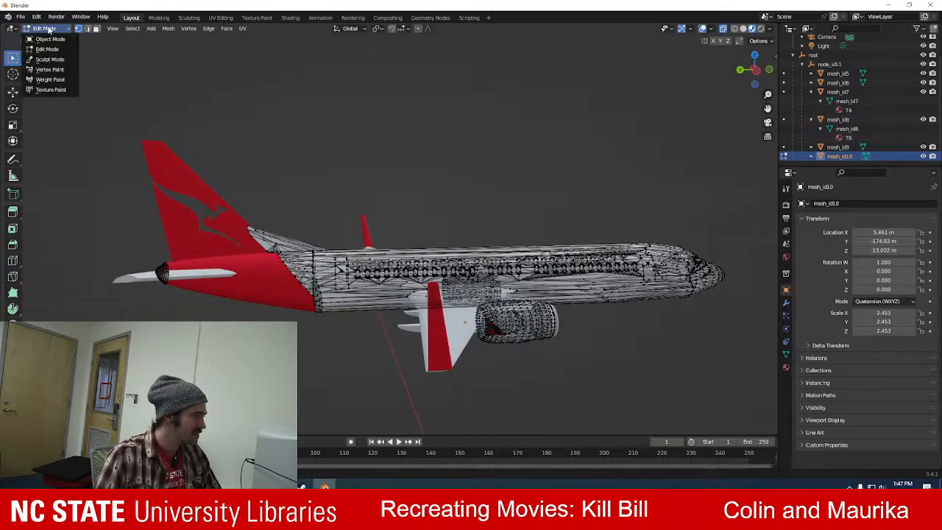
click(50, 39)
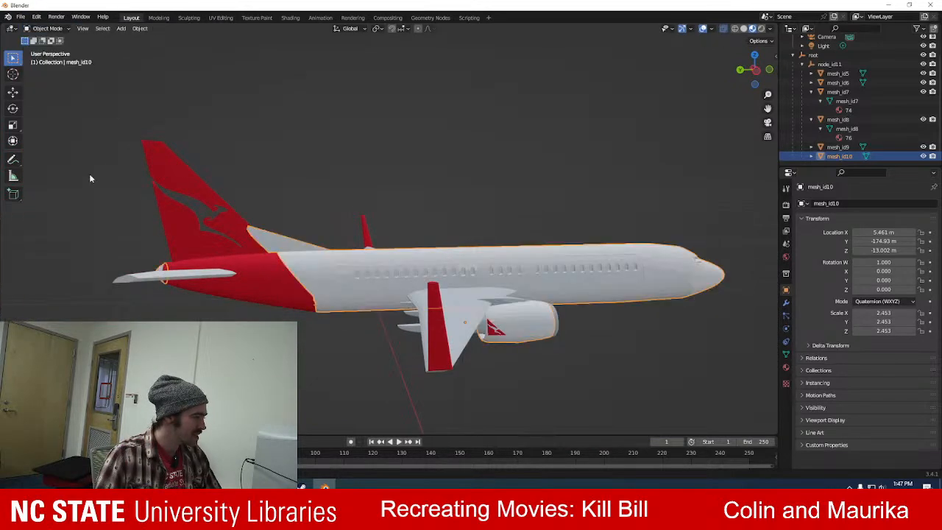
Select the vertices of the red vertical fin in mesh_id9 in Edit Mode and display the object's modifier settings.
click(159, 153)
click(45, 28)
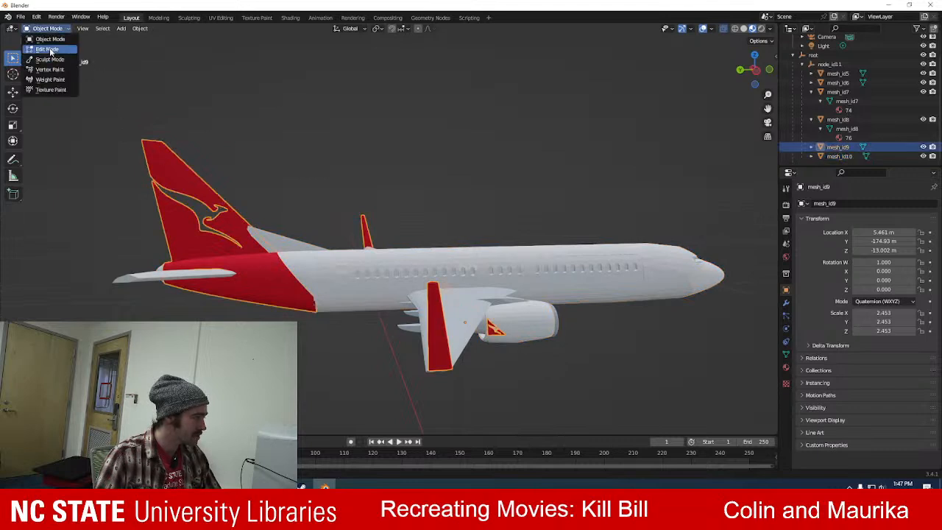
click(52, 40)
key(alt+a)
drag(111, 112, 250, 254)
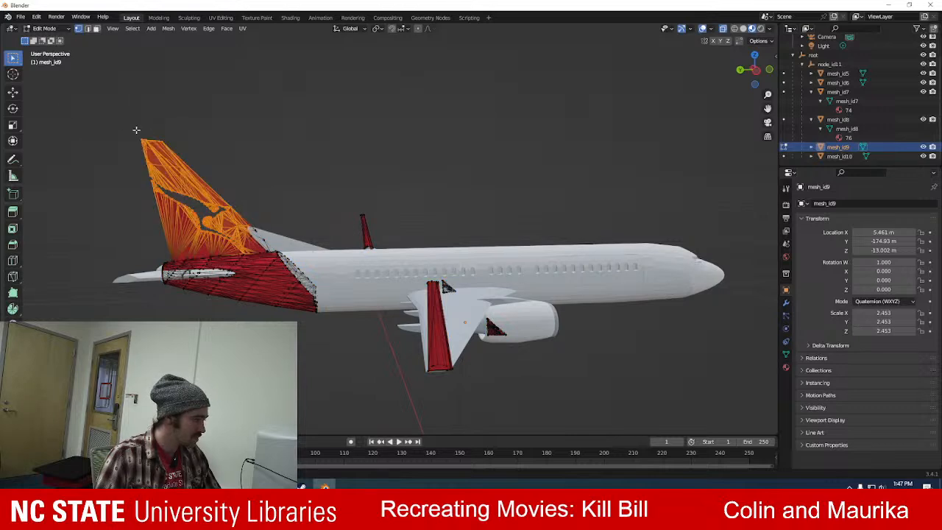
click(786, 301)
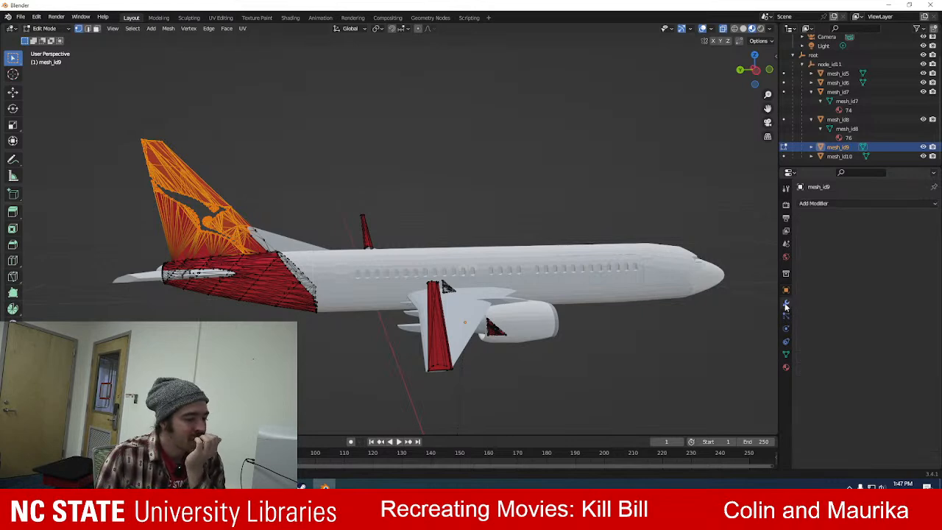
Try a Build modifier on mesh_id9 and remove it.
click(841, 204)
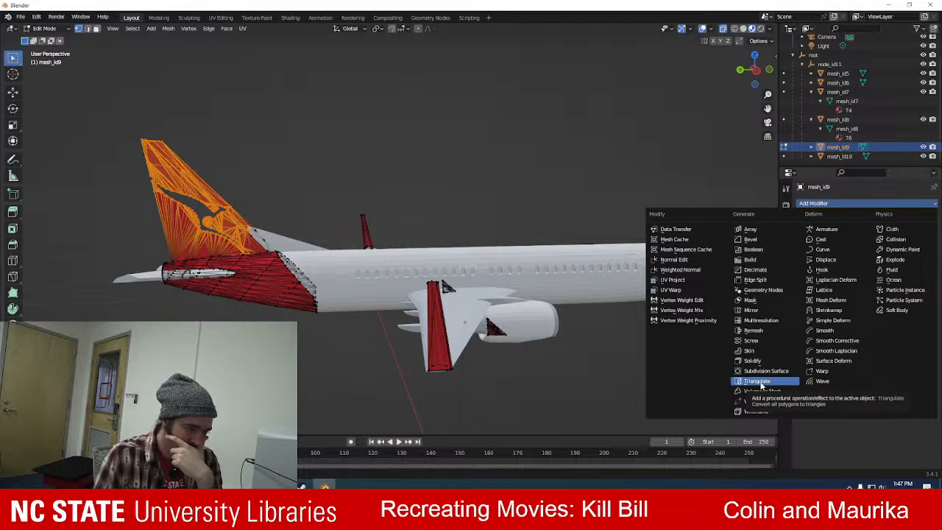
click(761, 259)
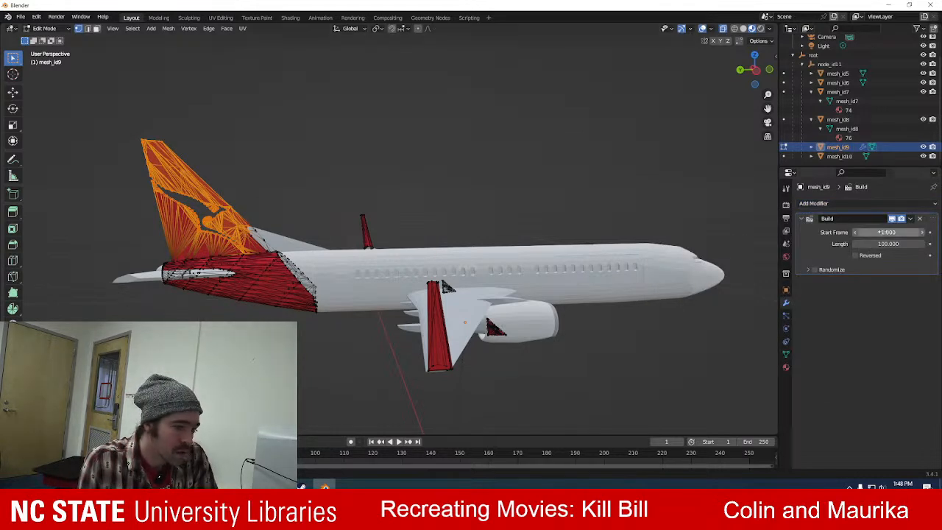
click(921, 220)
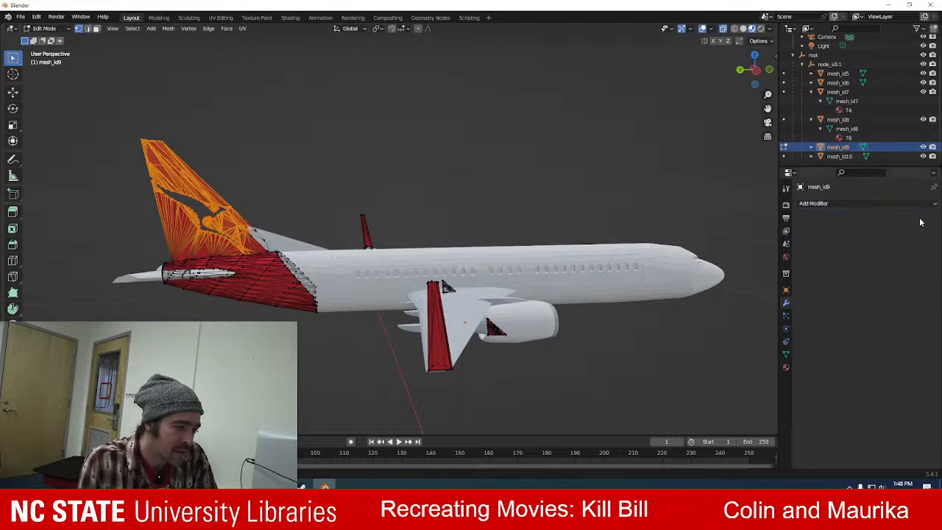
Try a Smooth modifier on mesh_id9 and remove it.
click(816, 203)
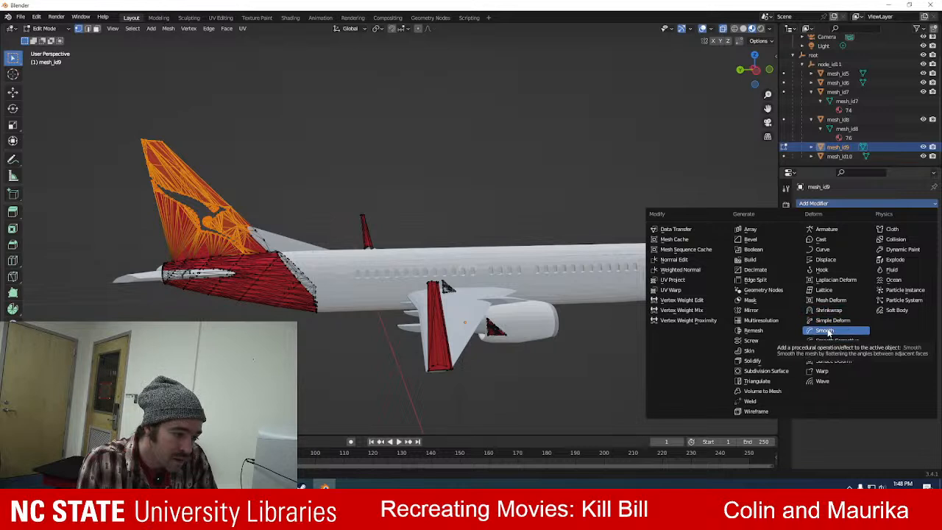
click(828, 332)
drag(886, 248, 924, 248)
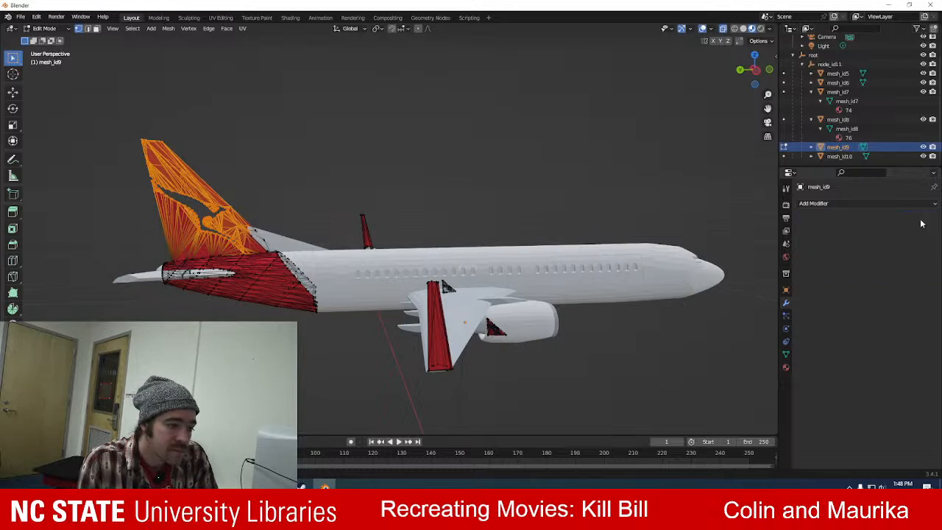
click(919, 219)
Add a Remesh modifier in Smooth mode to mesh_id9 and return the object to Object Mode.
click(883, 205)
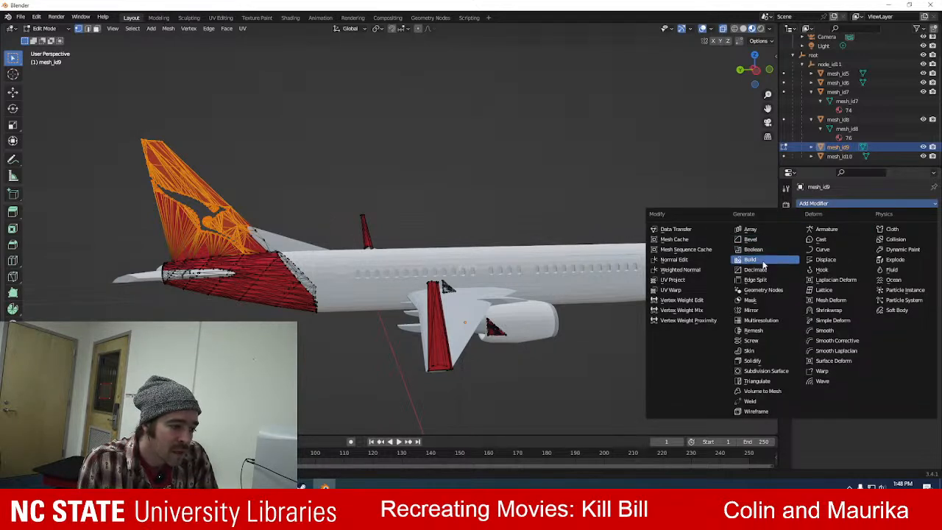
click(758, 330)
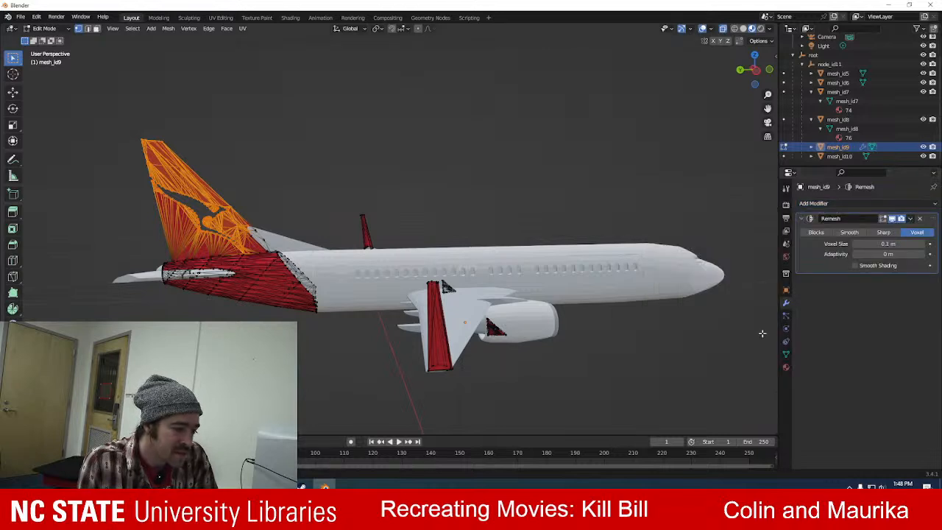
click(849, 233)
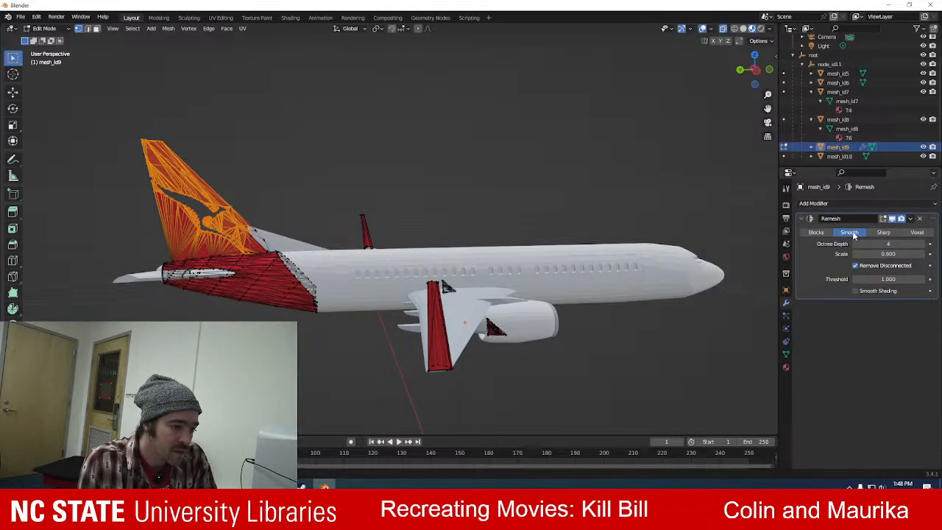
click(44, 28)
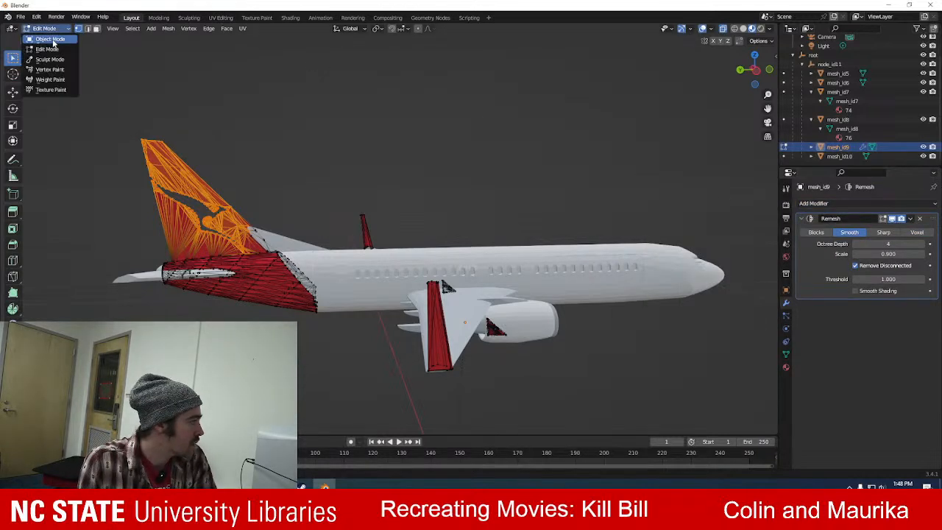
click(51, 37)
Set the Remesh modifier's Octree Depth to 10 to rebuild the red tail section.
middle_drag(223, 143, 407, 139)
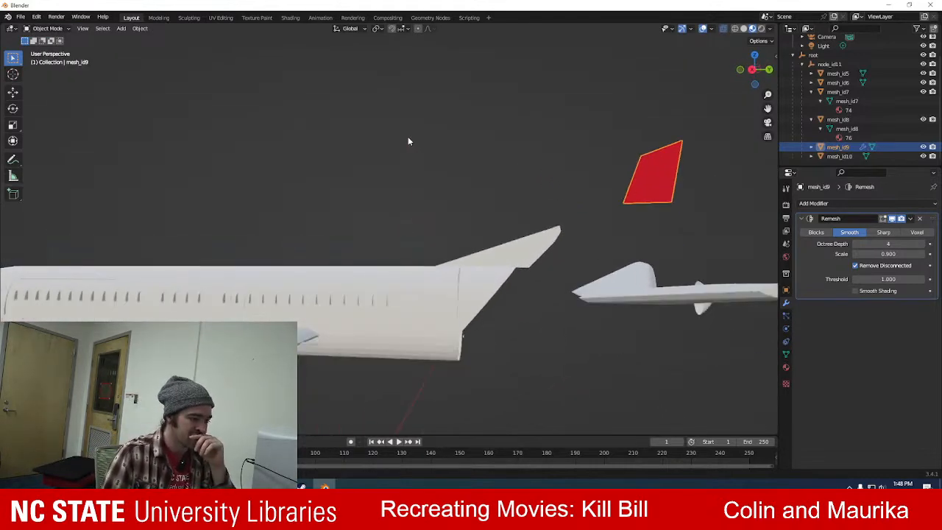
click(855, 244)
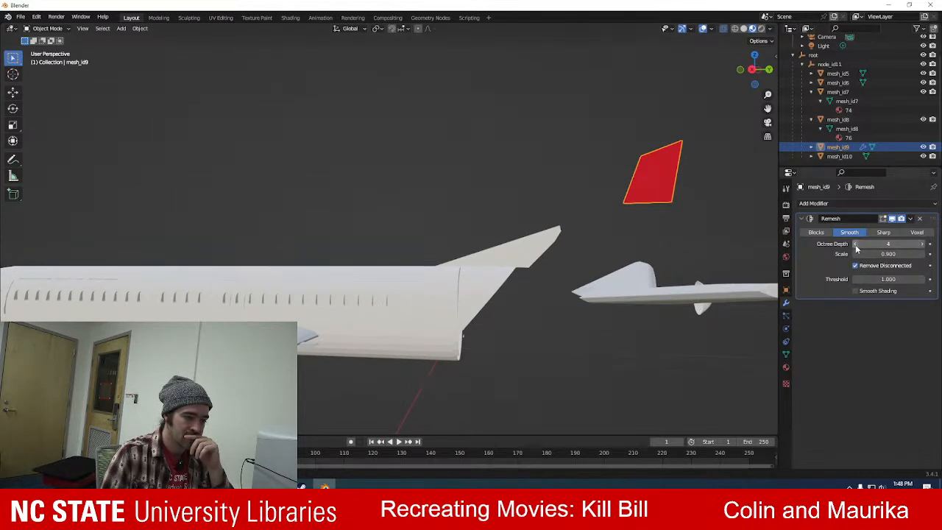
click(856, 244)
click(921, 245)
click(922, 245)
click(922, 245)
click(922, 245)
click(922, 245)
click(921, 245)
click(922, 245)
click(922, 245)
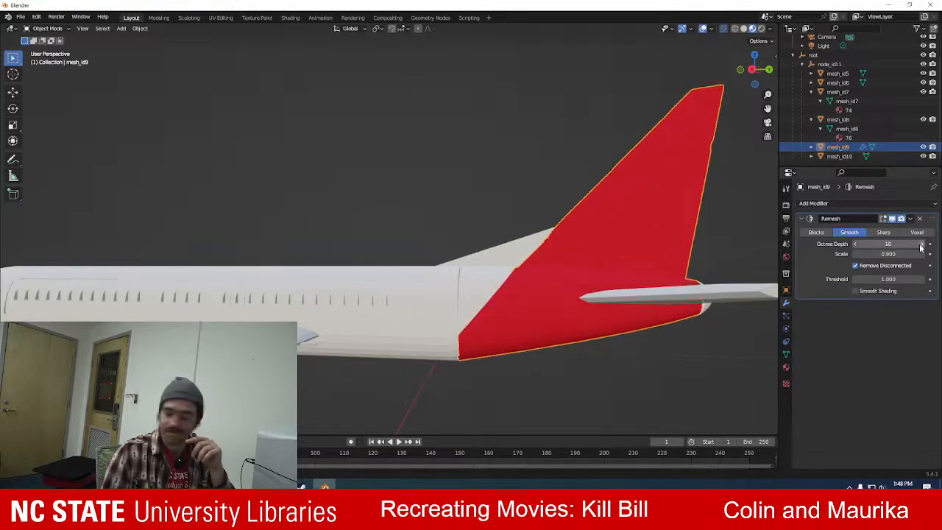
Deselect mesh_id9 and examine the remeshed red tail section and the whole airplane from both sides, close up and from afar.
mouse_move(378, 140)
middle_down()
mouse_move(465, 158)
mouse_move(604, 154)
mouse_move(479, 189)
mouse_move(409, 168)
mouse_move(384, 140)
middle_up()
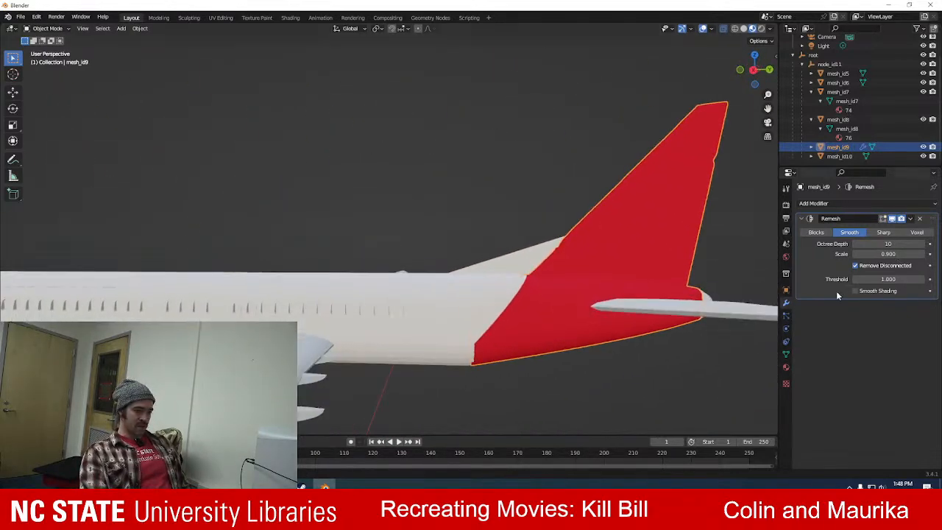
middle_drag(618, 198, 410, 151)
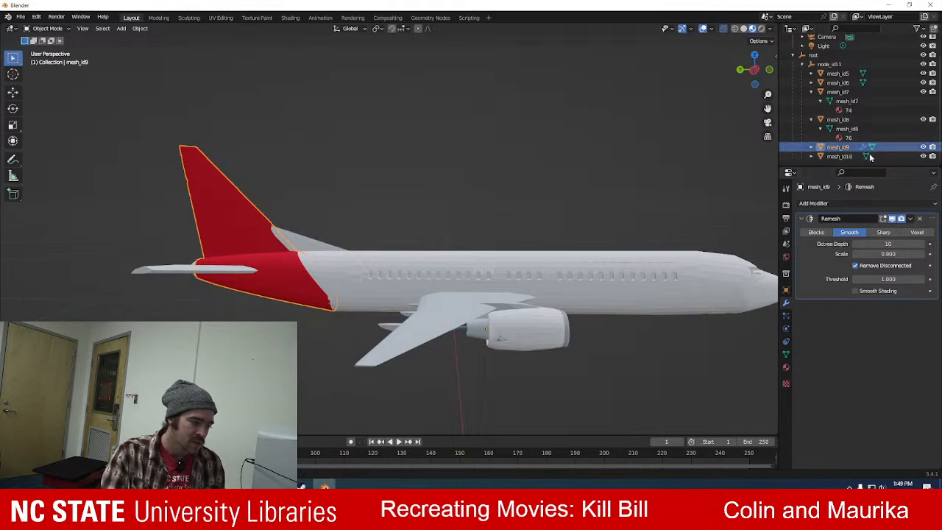
middle_drag(635, 219, 395, 231)
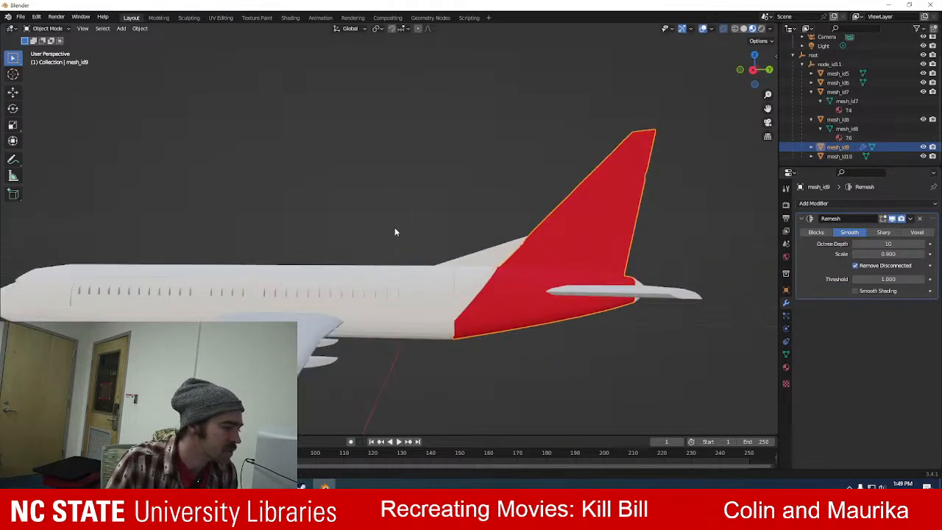
scroll(393, 230, down, 5)
click(325, 187)
middle_drag(325, 187, 349, 201)
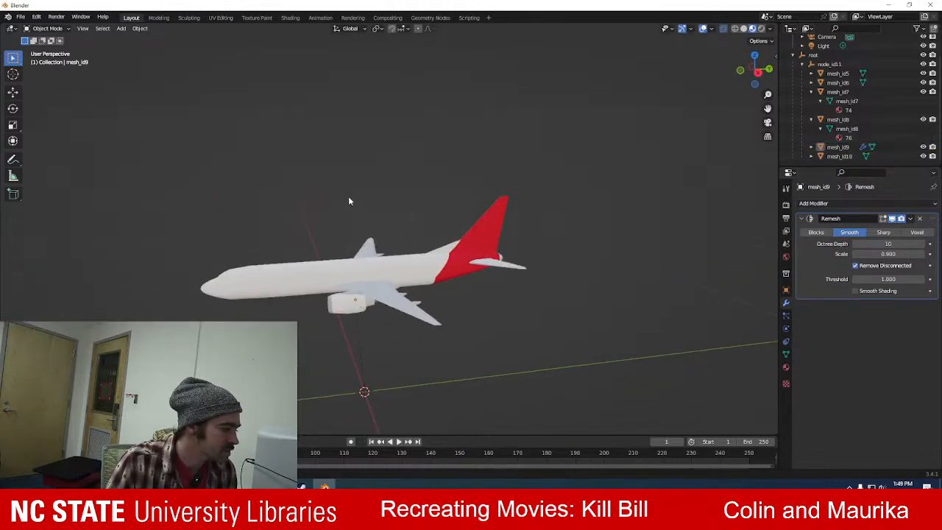
scroll(345, 208, up, 5)
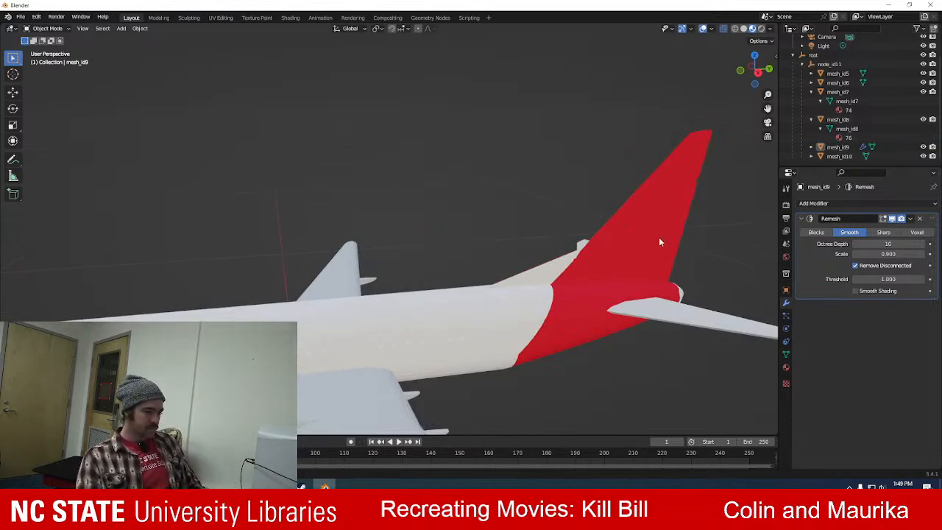
middle_drag(337, 201, 359, 251)
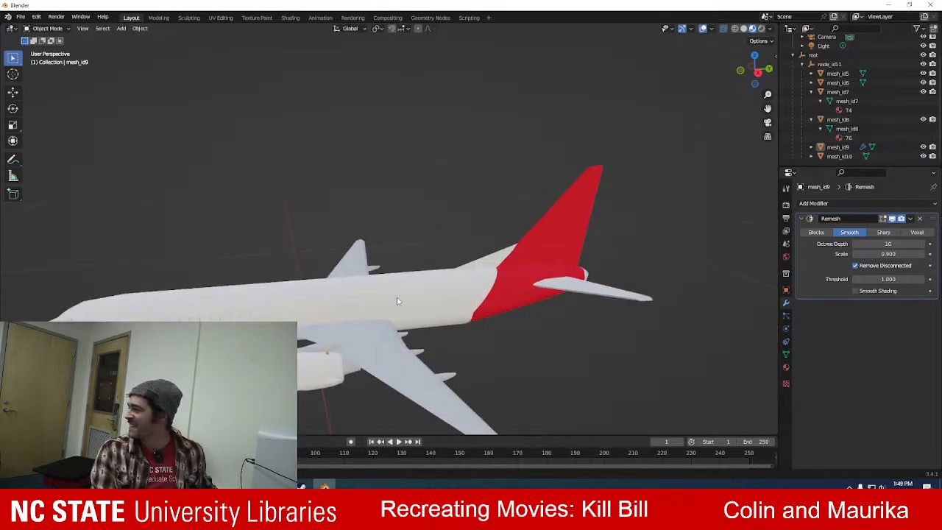
scroll(404, 258, down, 2)
scroll(408, 298, up, 4)
shift+middle_drag(306, 266, 380, 166)
scroll(392, 166, down, 5)
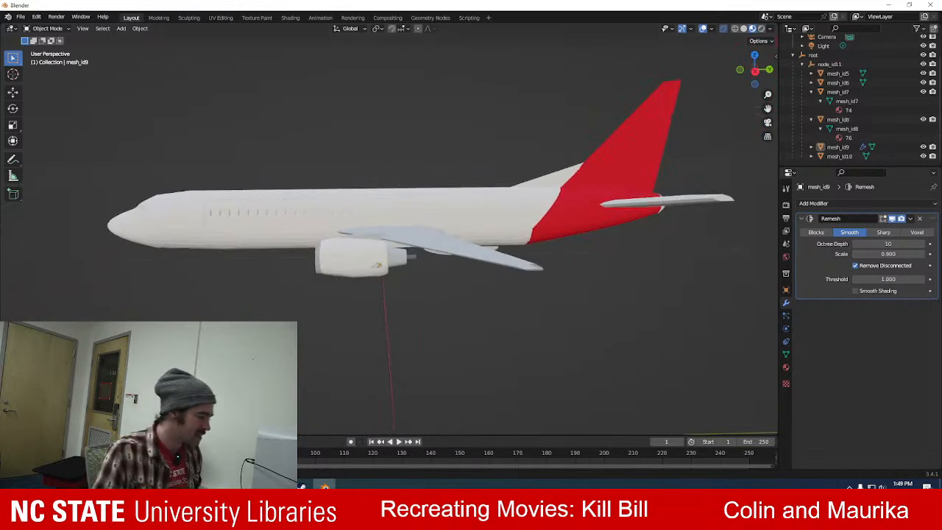
Switch to Firefox, load brand.ncsu.edu and open its downloadable Logos page in a separate tab.
key(alt+Tab)
click(548, 10)
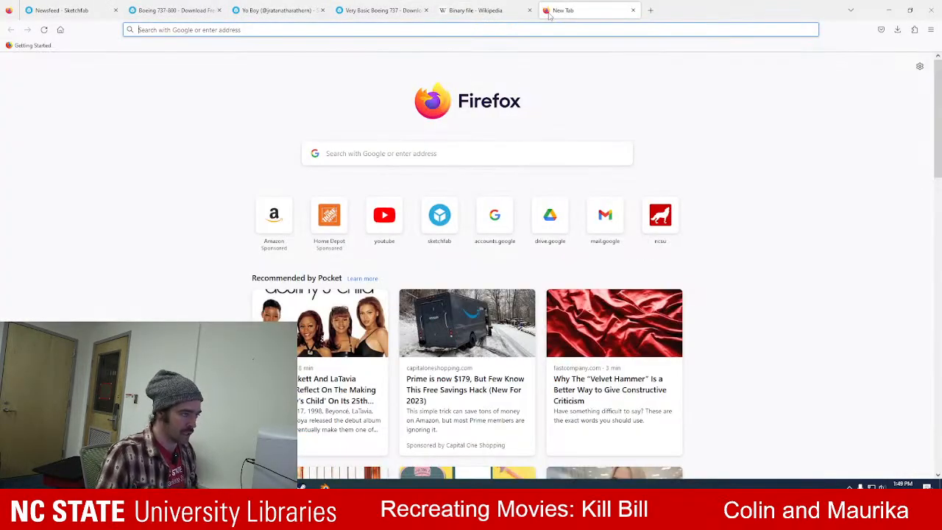
text(brand.ncsu.edu)
key(Return)
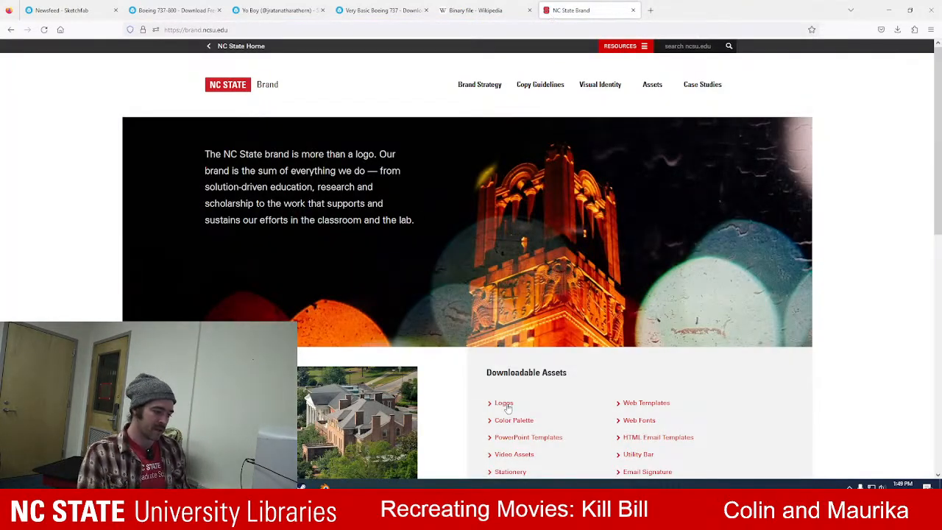
scroll(506, 406, down, 1)
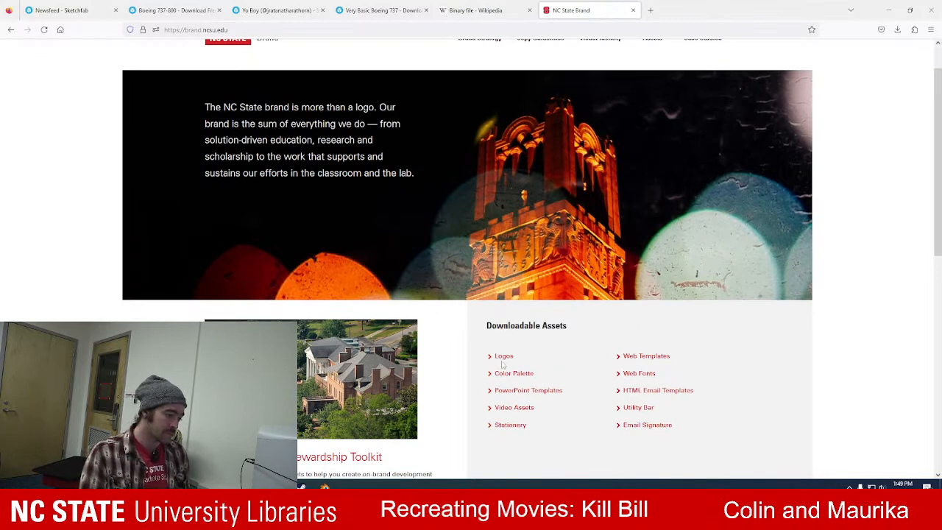
middle_click(503, 359)
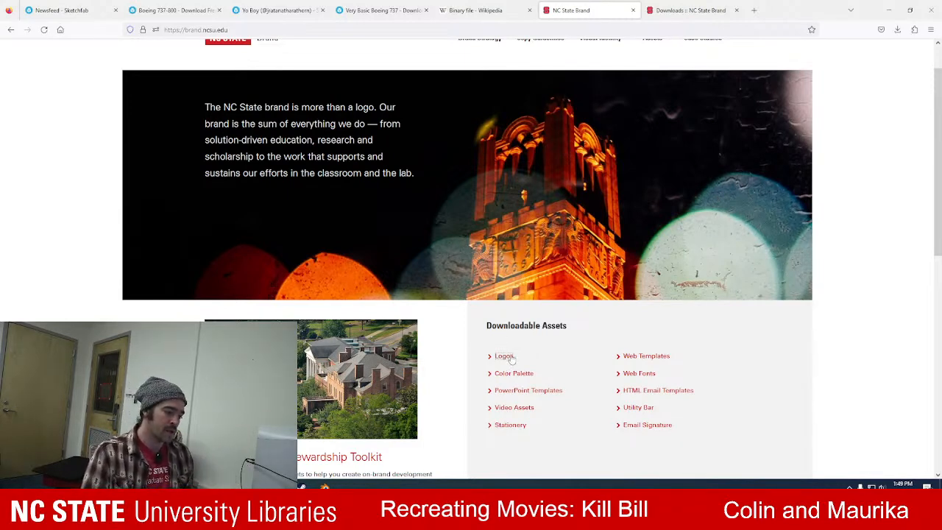
Search Google Images in a new tab for "stadium series raleigh logo 2023" and preview the Wikipedia logo image.
click(755, 11)
text(stadiu)
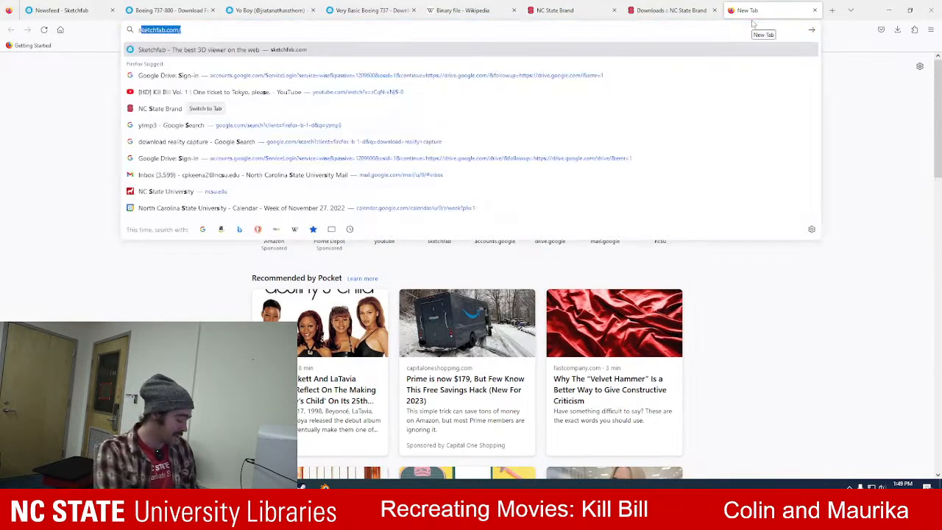
text(m serie)
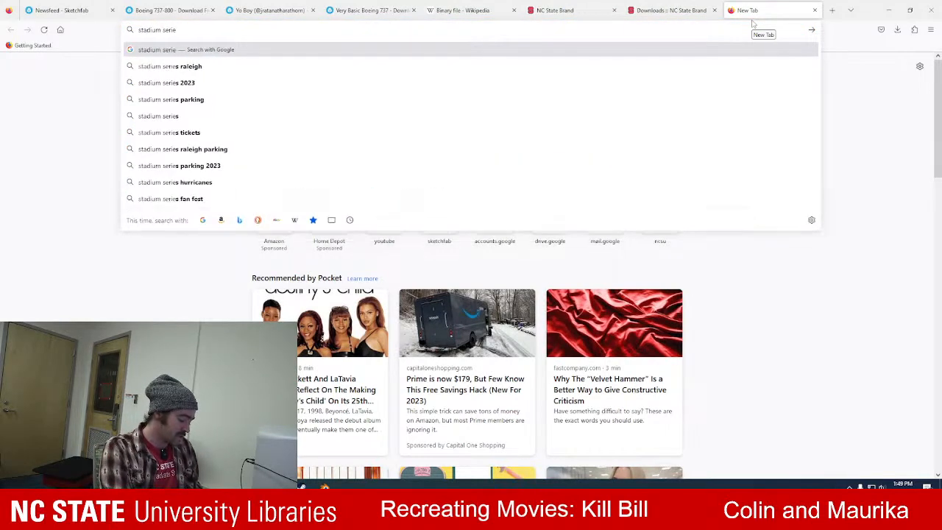
text(s raleig)
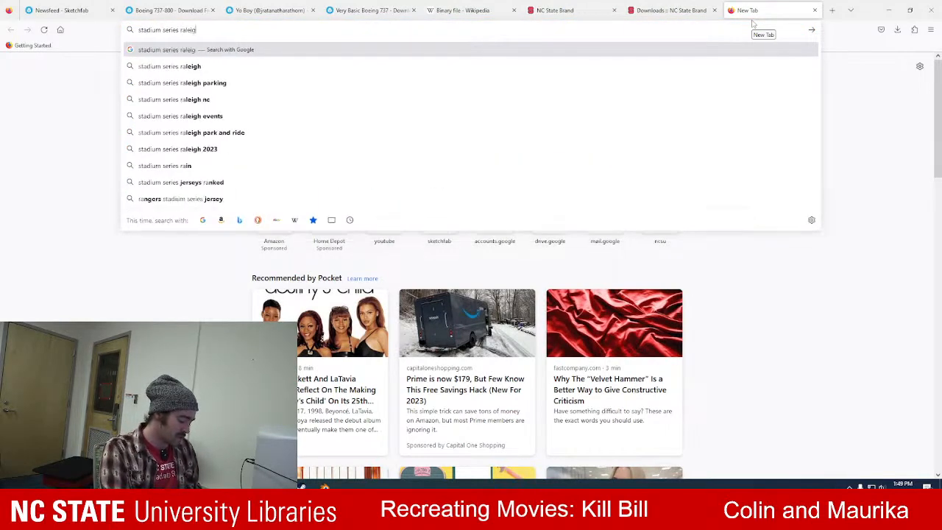
text(h logo 2023)
key(Return)
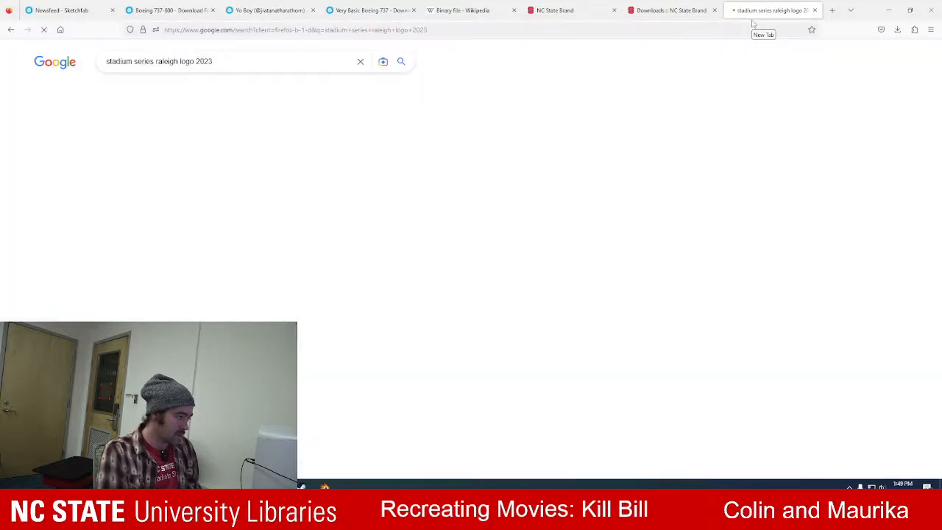
click(140, 92)
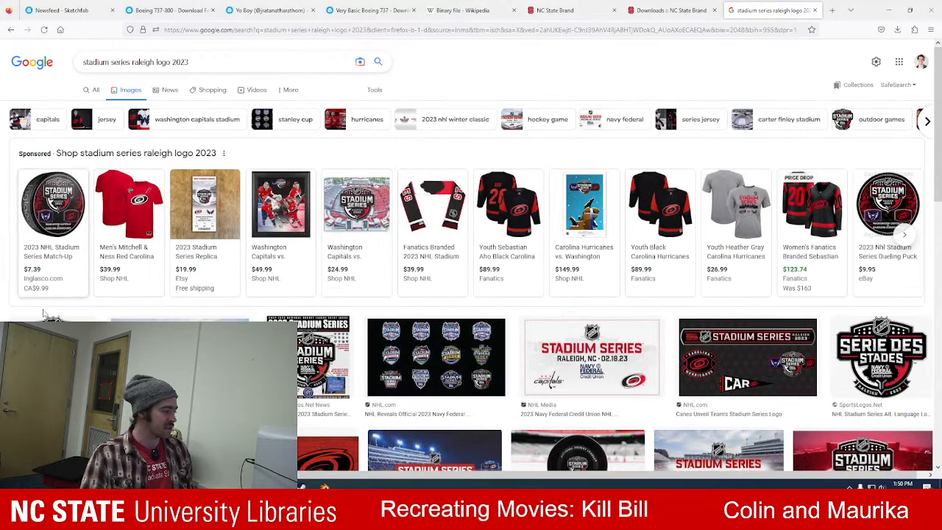
click(52, 339)
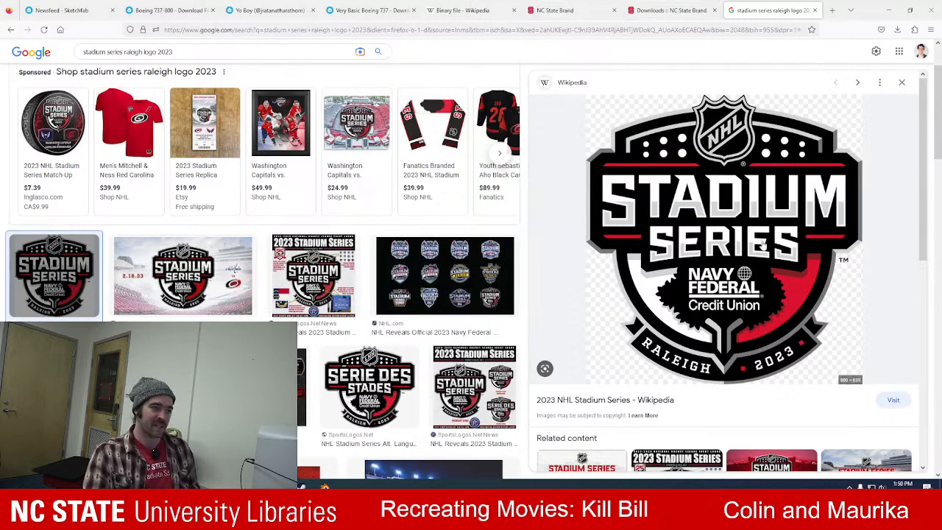
Return to the NC State Brand downloads page and close the stadium series search tab.
click(672, 12)
scroll(424, 261, up, 5)
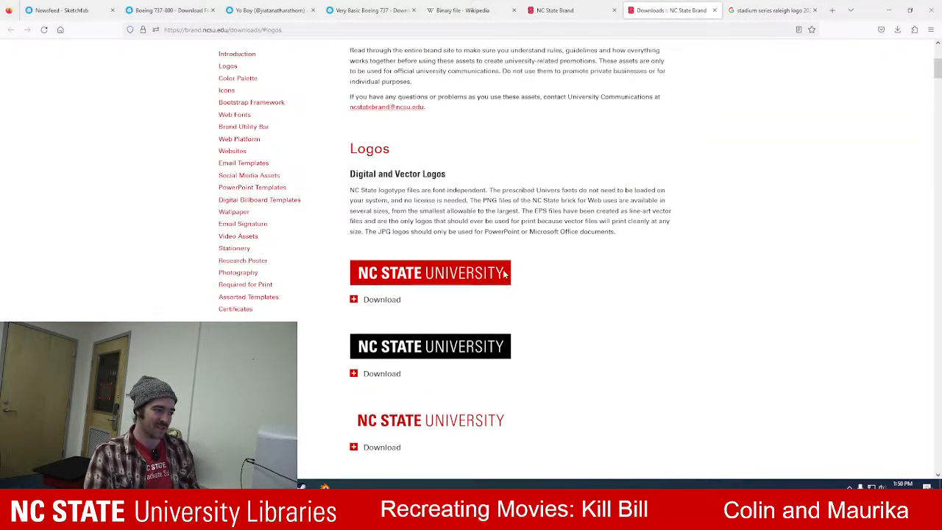
scroll(448, 248, down, 2)
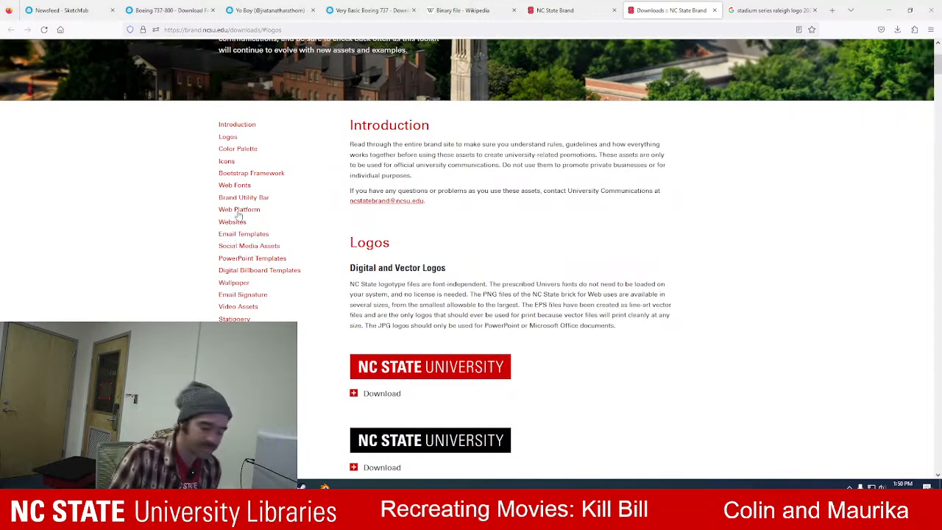
click(814, 10)
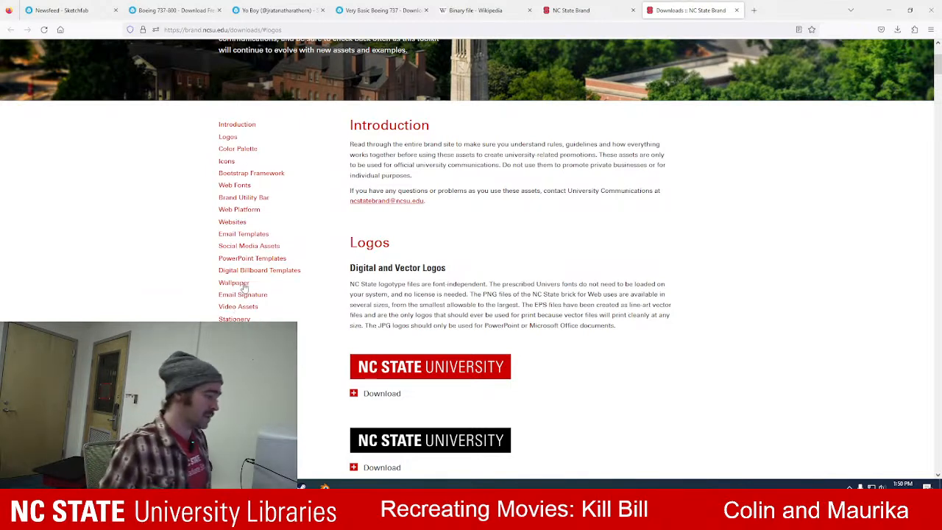
Save the NC State "White Text on Black Brick 2x1, Minimum" PNG to Downloads as ncstate-brick-2x1-blk-min.
scroll(376, 308, down, 5)
scroll(376, 309, down, 3)
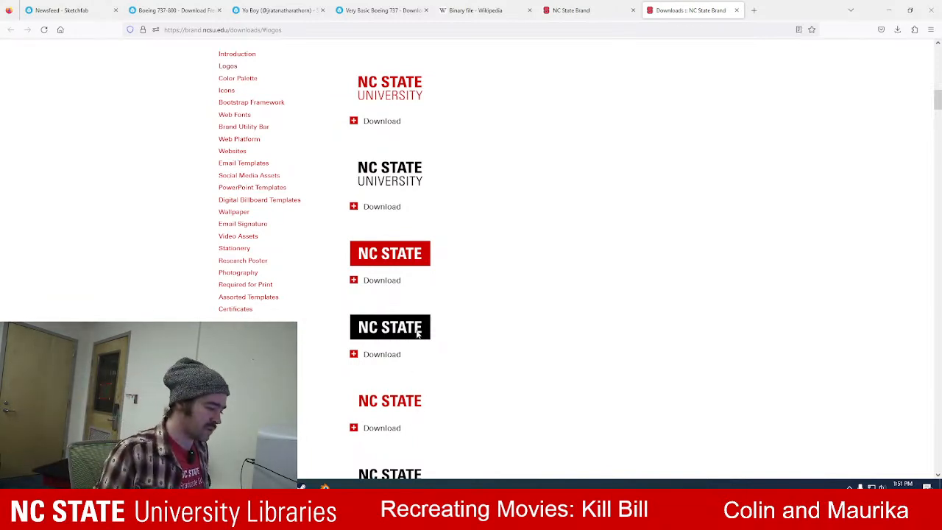
scroll(417, 332, down, 1)
scroll(444, 319, up, 1)
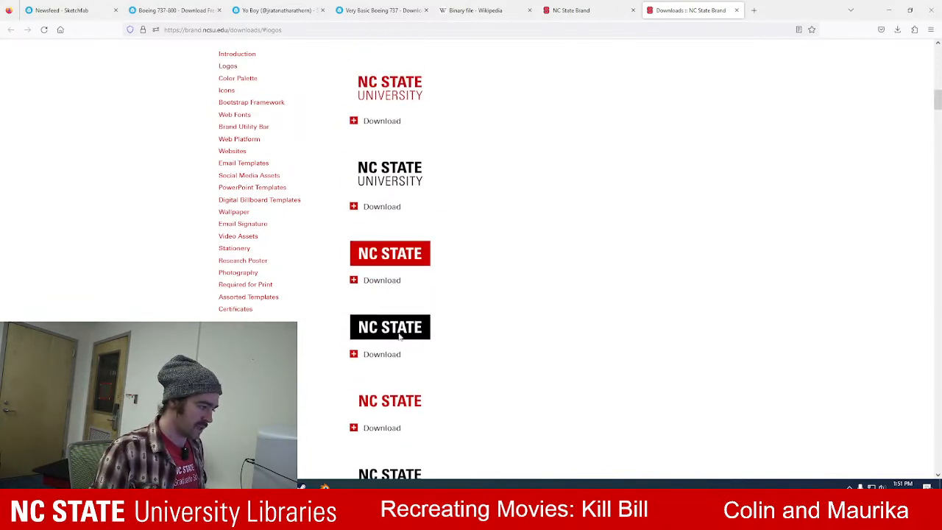
click(388, 356)
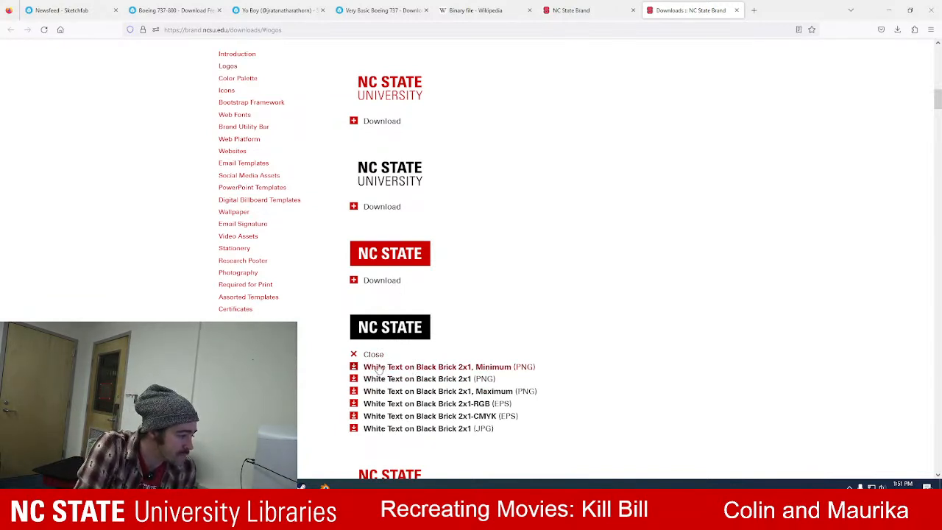
click(354, 368)
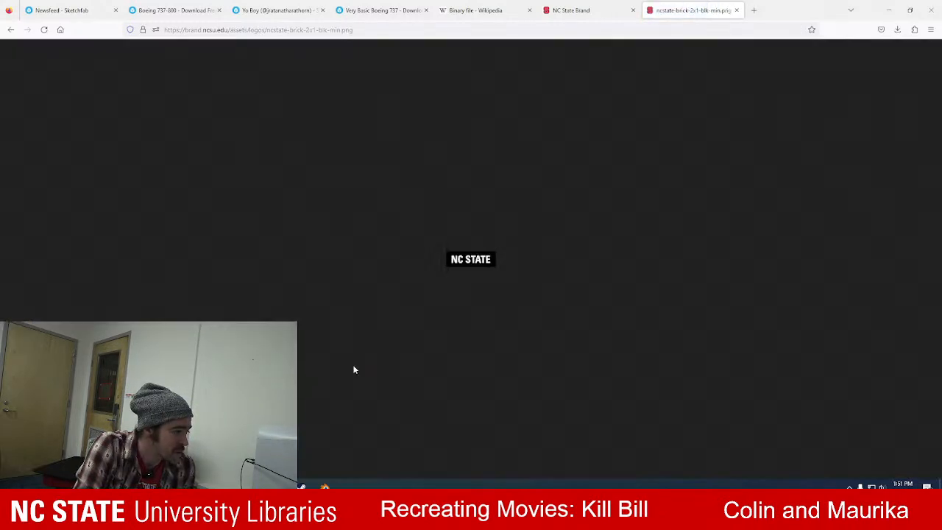
right_click(458, 257)
click(482, 269)
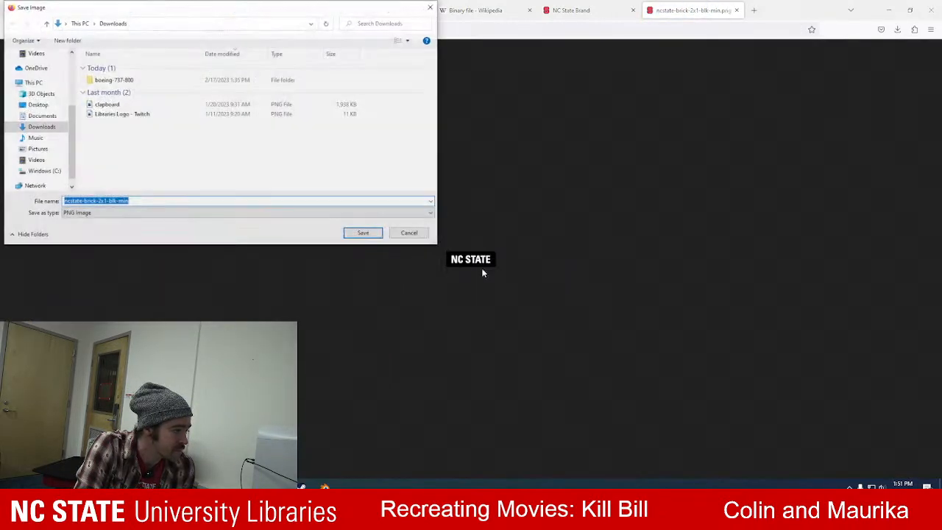
click(373, 234)
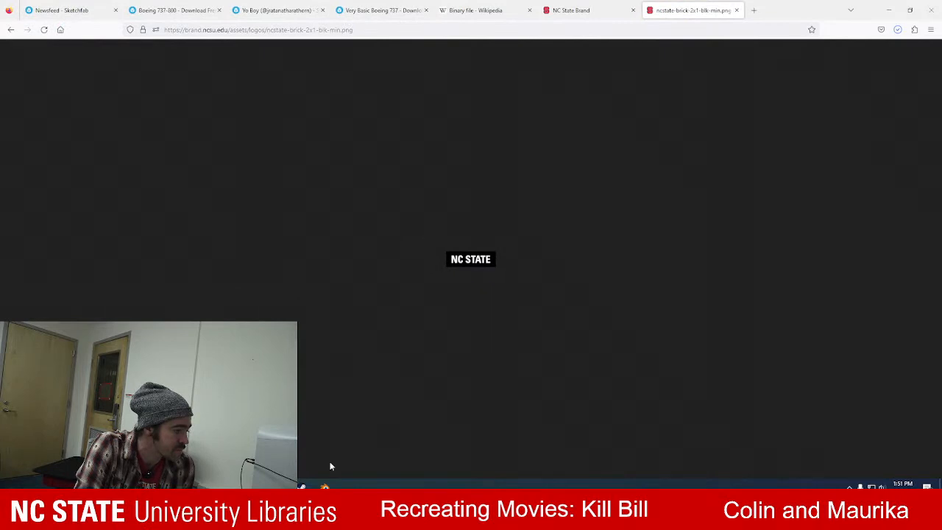
Switch back to Blender and bring up the file formats available for import.
click(325, 486)
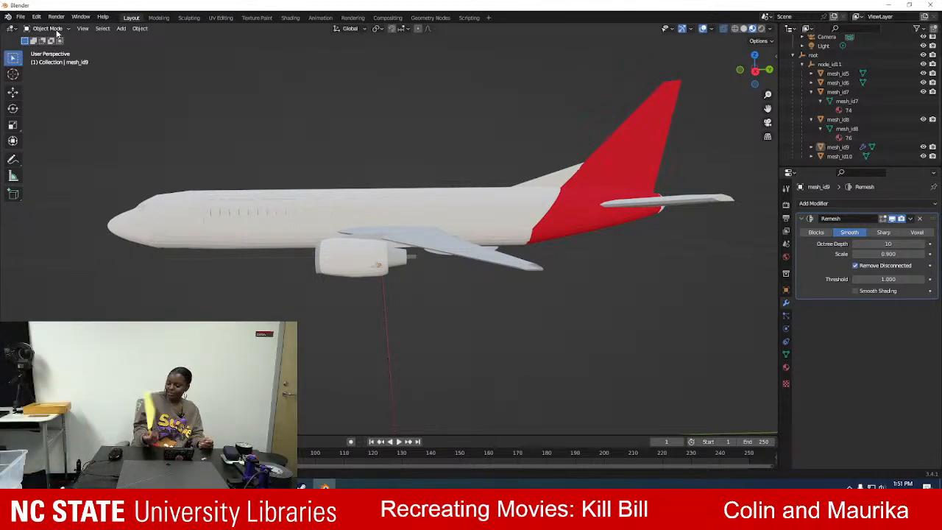
click(21, 17)
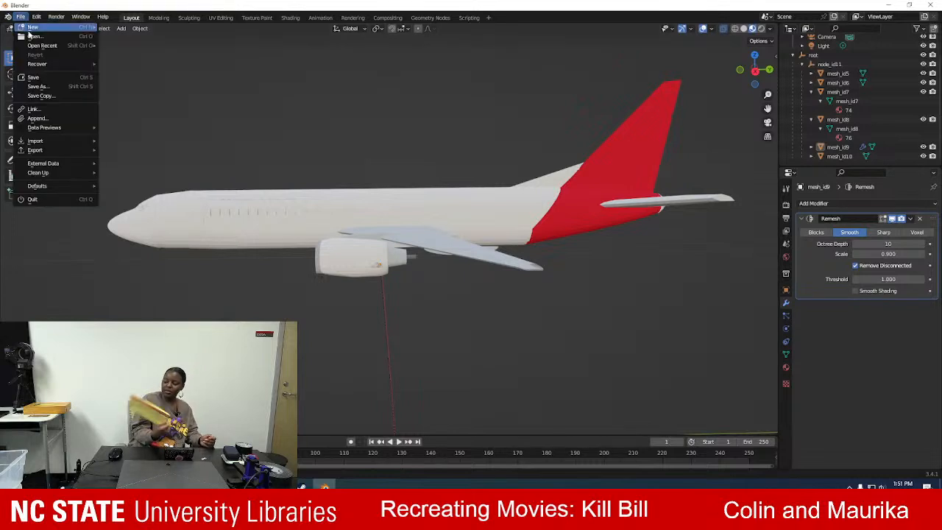
mouse_move(45, 140)
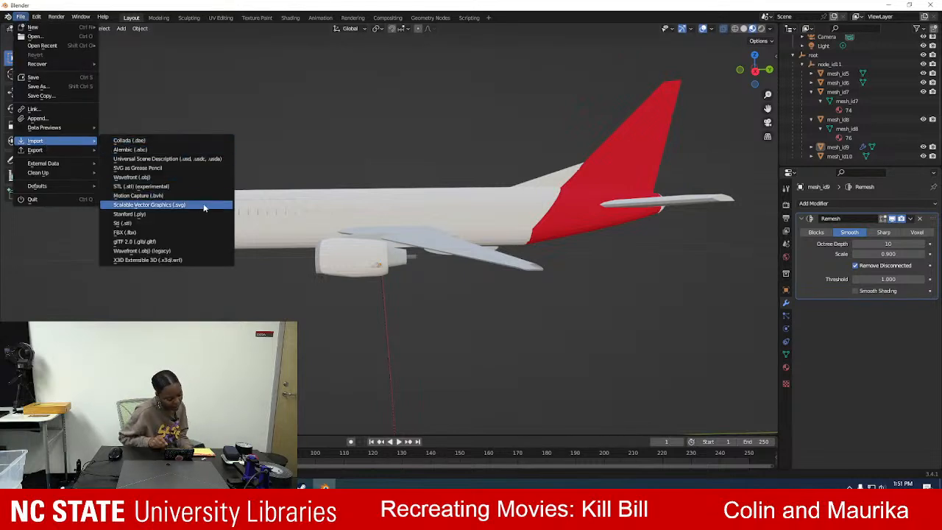
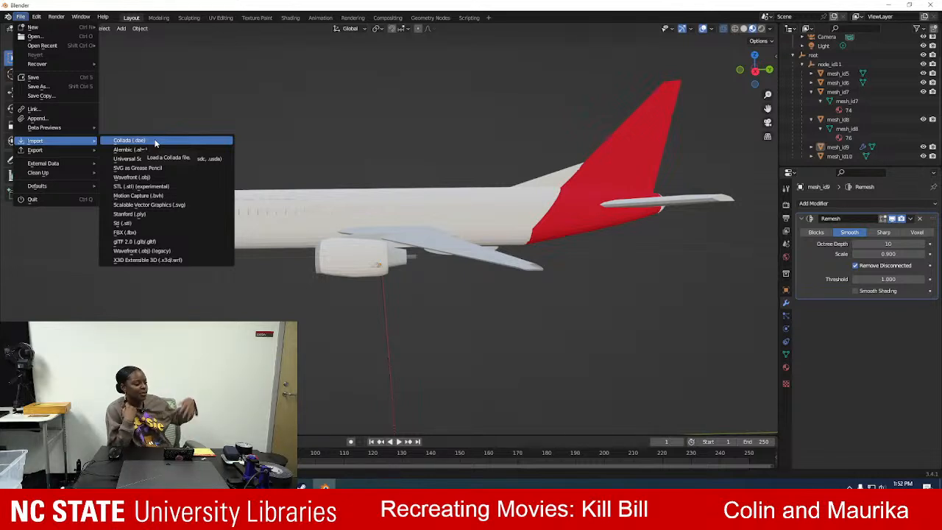
Switch to Firefox and search Google for "blender import .png" in the new tab.
click(181, 176)
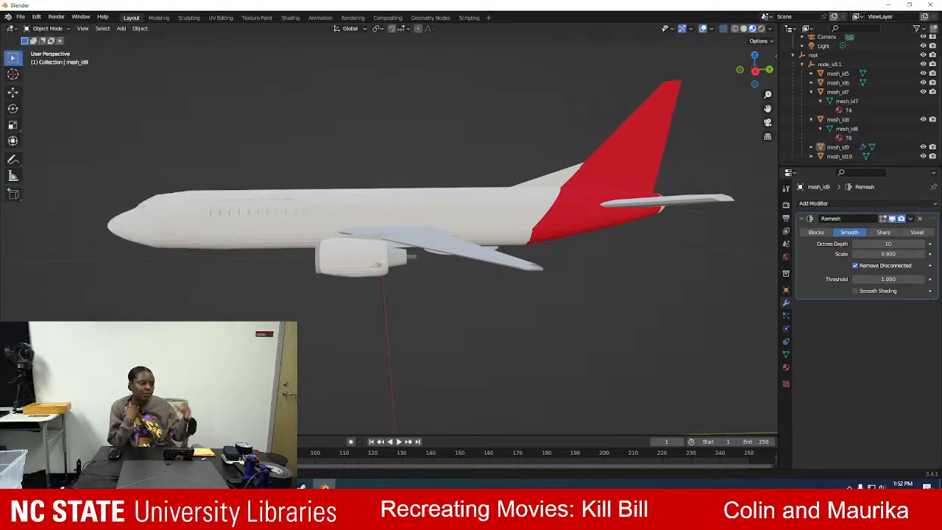
key(alt+Tab)
click(753, 9)
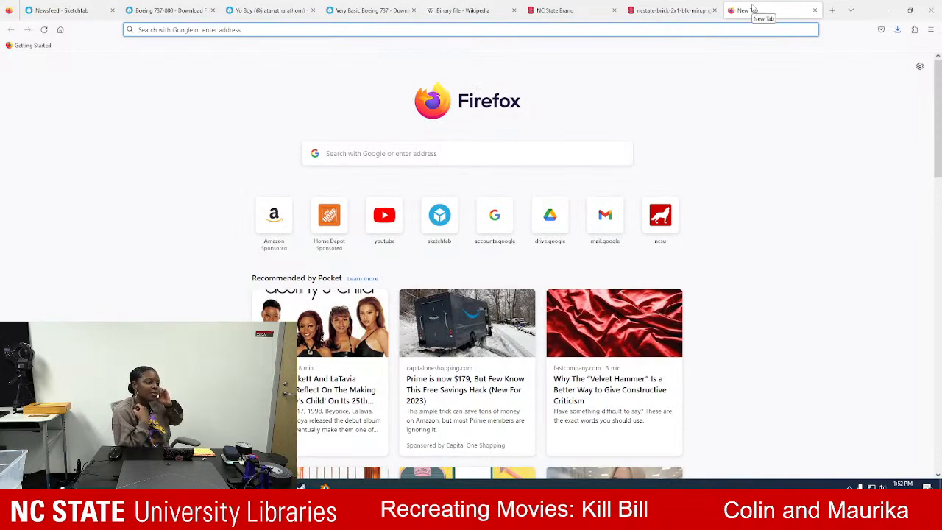
text(blender import .png)
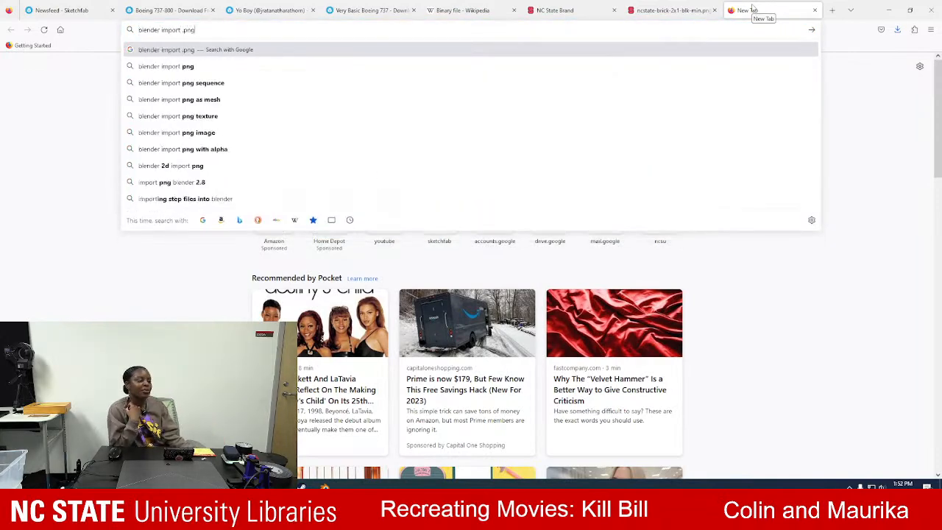
key(Return)
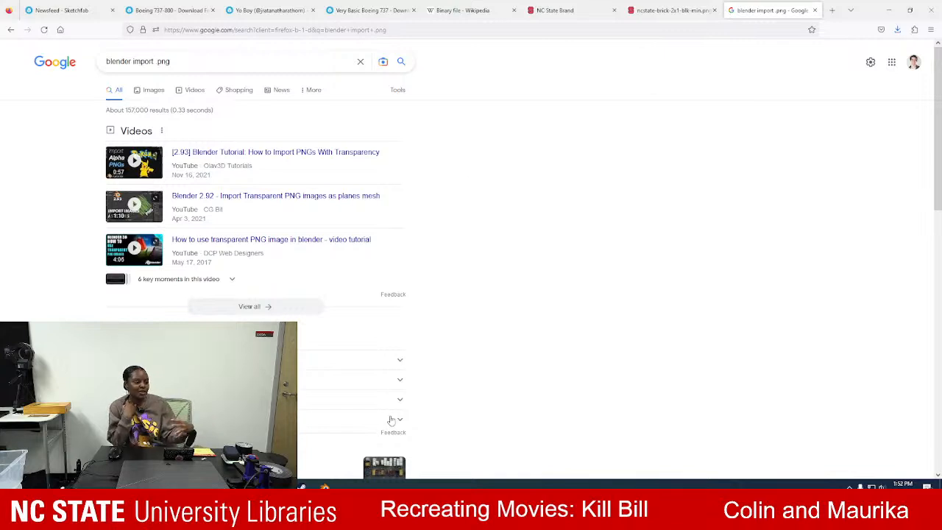
Expand the first related question and look through the search results for ways to import a PNG into Blender.
mouse_move(302, 486)
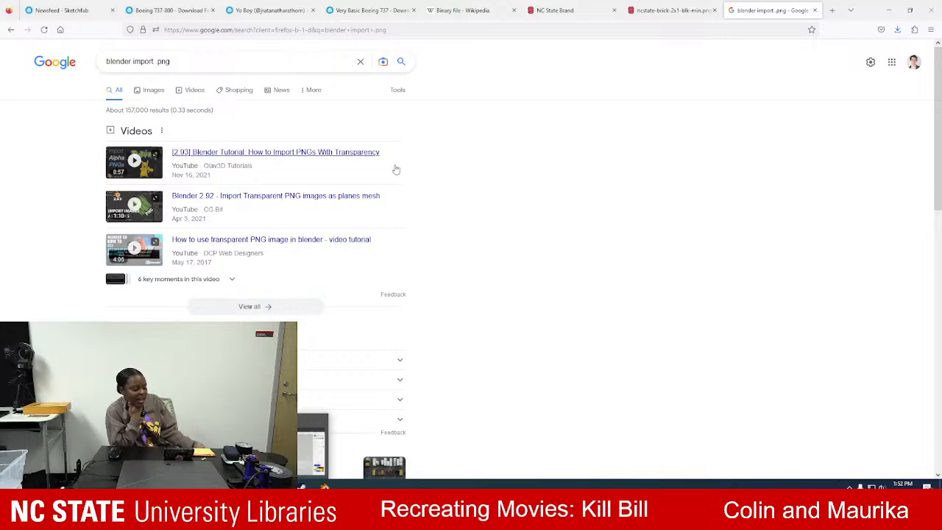
click(385, 367)
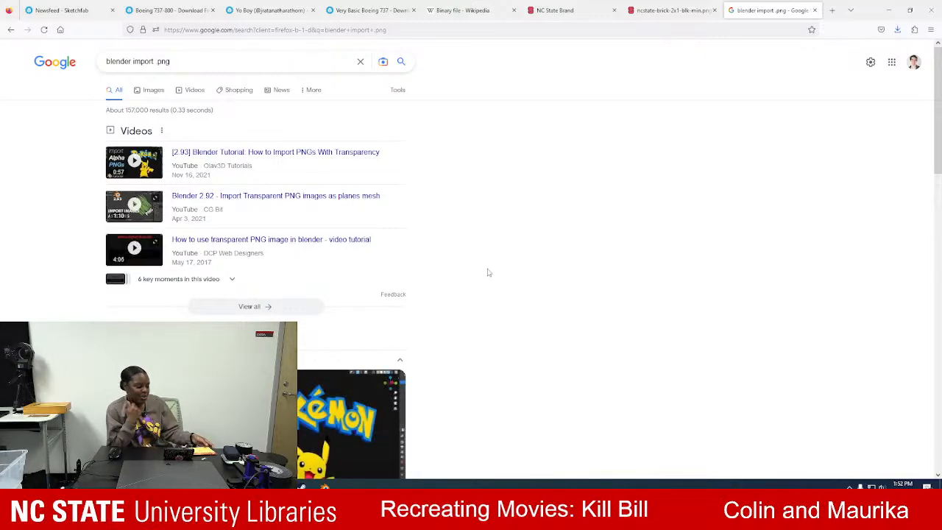
scroll(486, 269, down, 3)
scroll(485, 269, down, 3)
scroll(486, 273, down, 3)
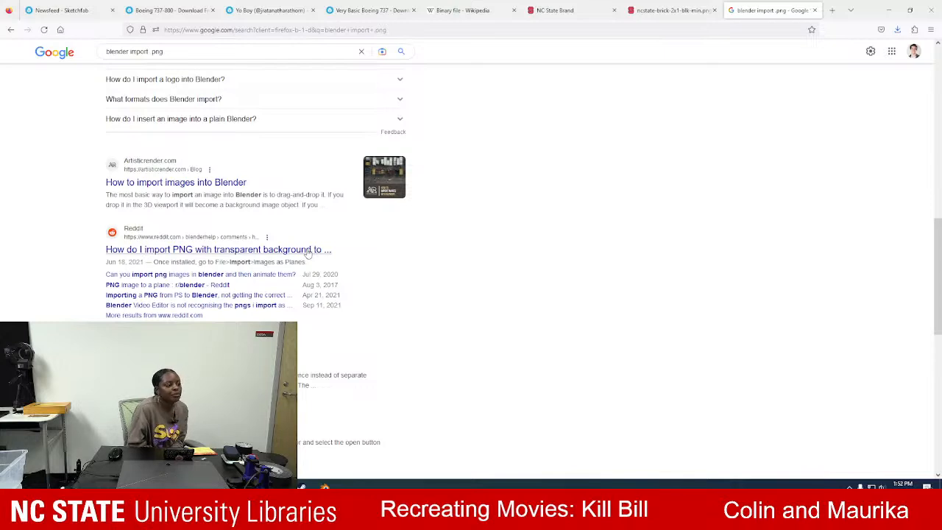
Switch back to Blender, find the add-on matching "plane" in the preferences and enable Import-Export: Import Images as Planes.
click(324, 486)
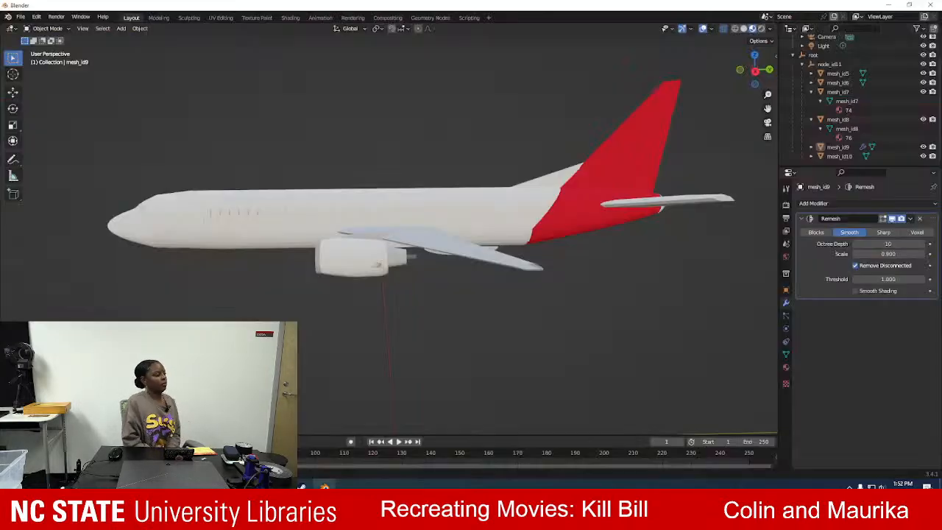
click(22, 17)
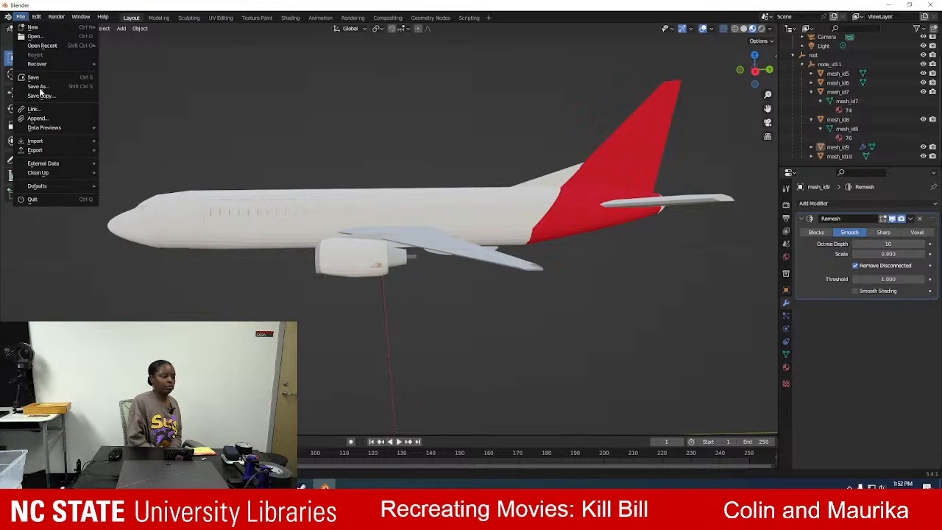
mouse_move(60, 140)
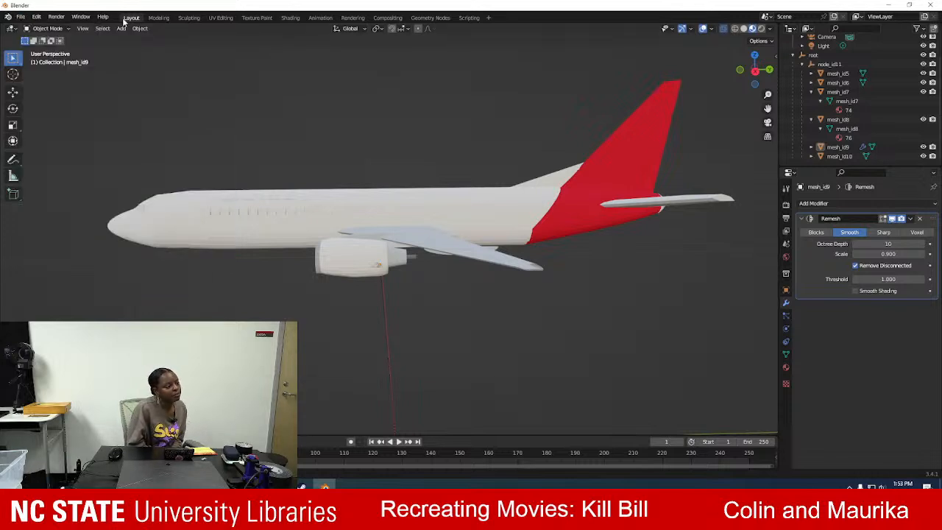
click(22, 16)
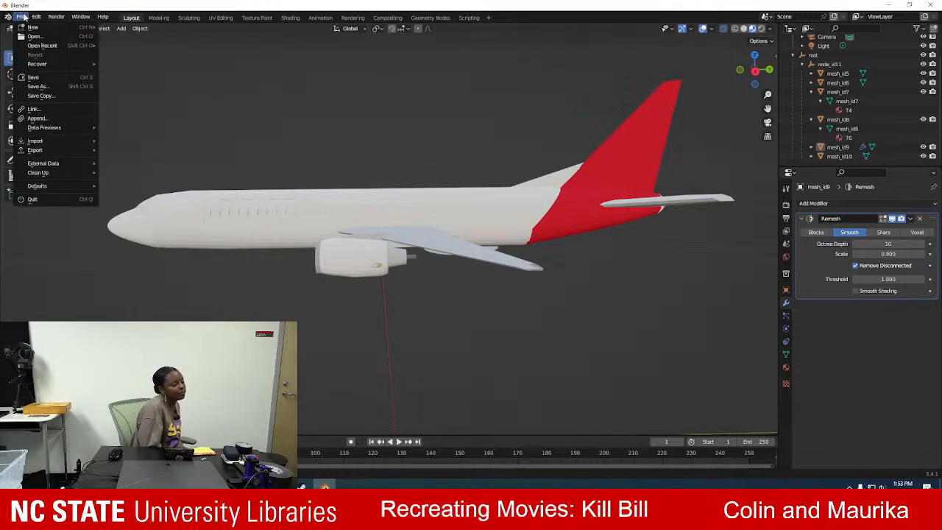
mouse_move(36, 16)
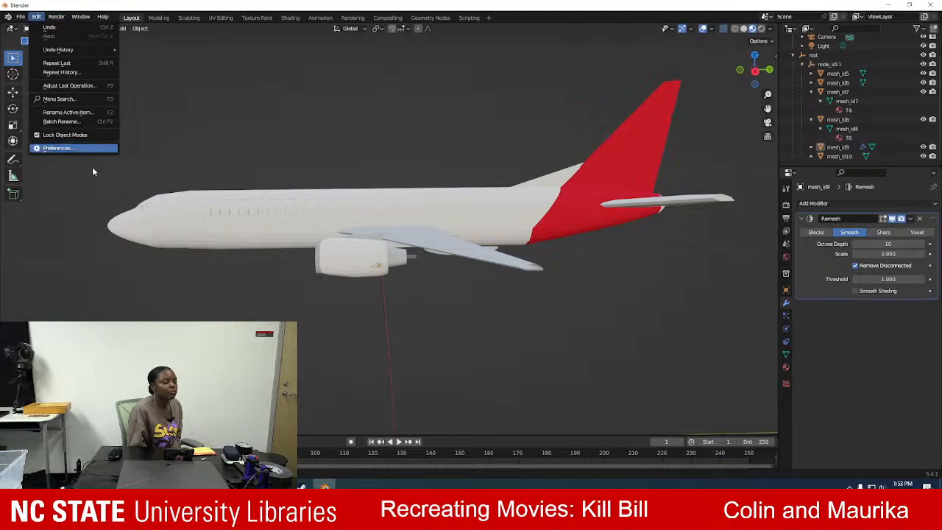
click(81, 148)
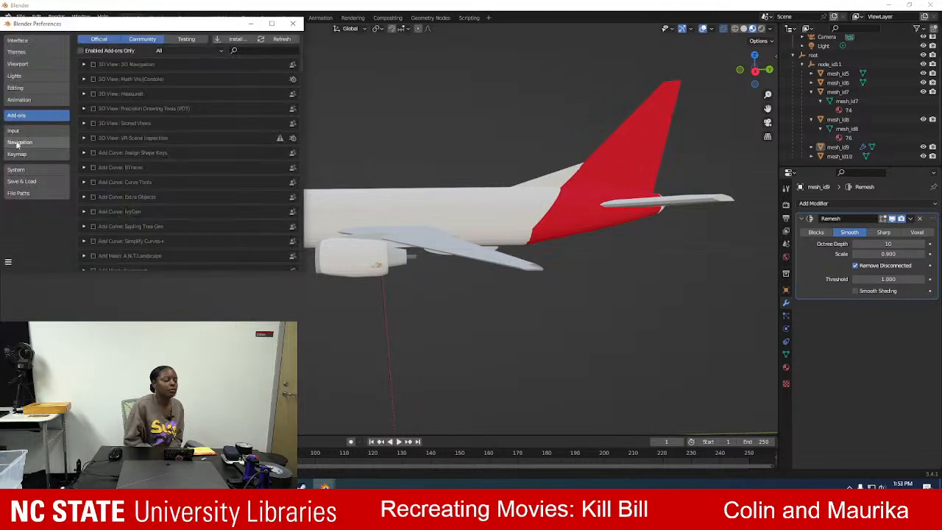
click(273, 52)
text(plane)
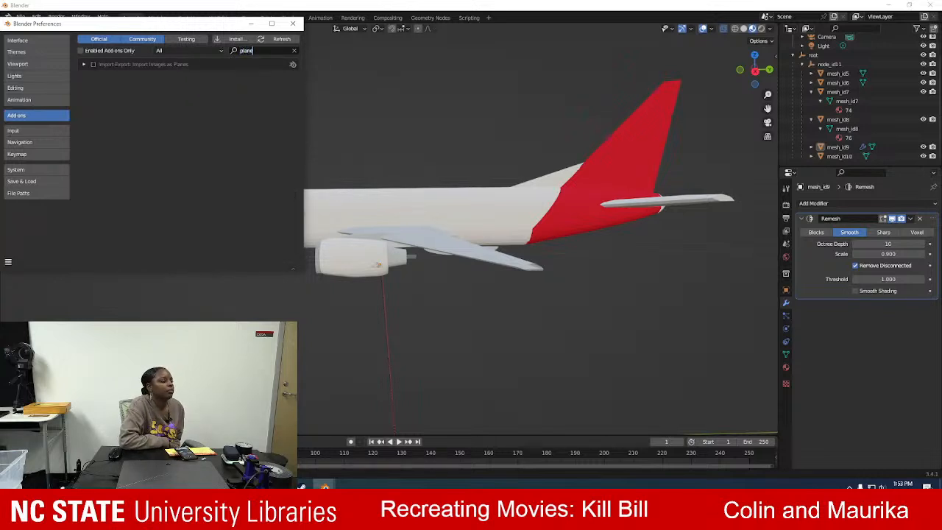
click(93, 65)
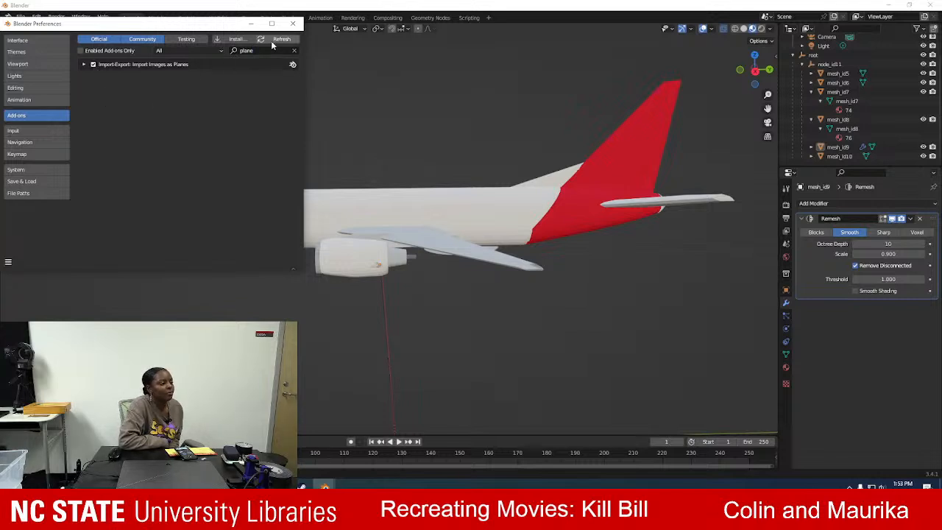
Review the Import Images as Planes add-on's details and the official add-on list, and close the preferences.
click(85, 65)
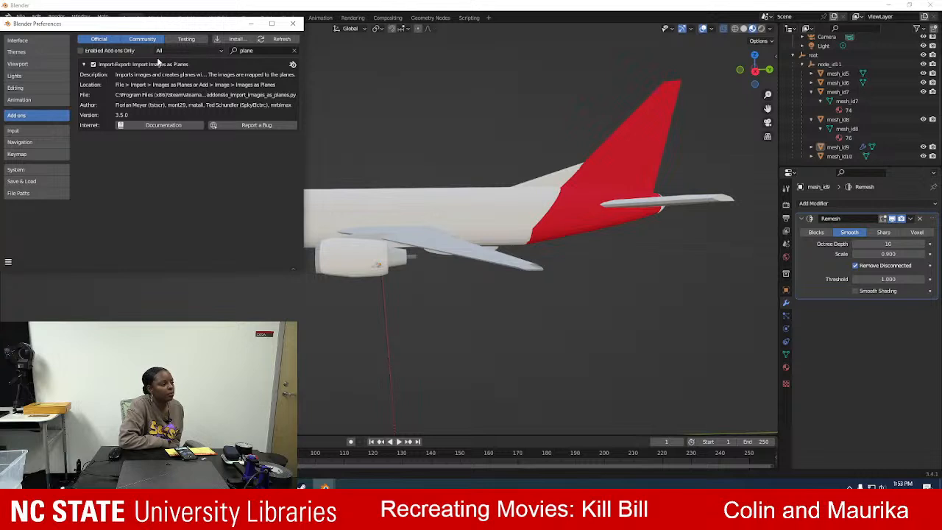
click(142, 39)
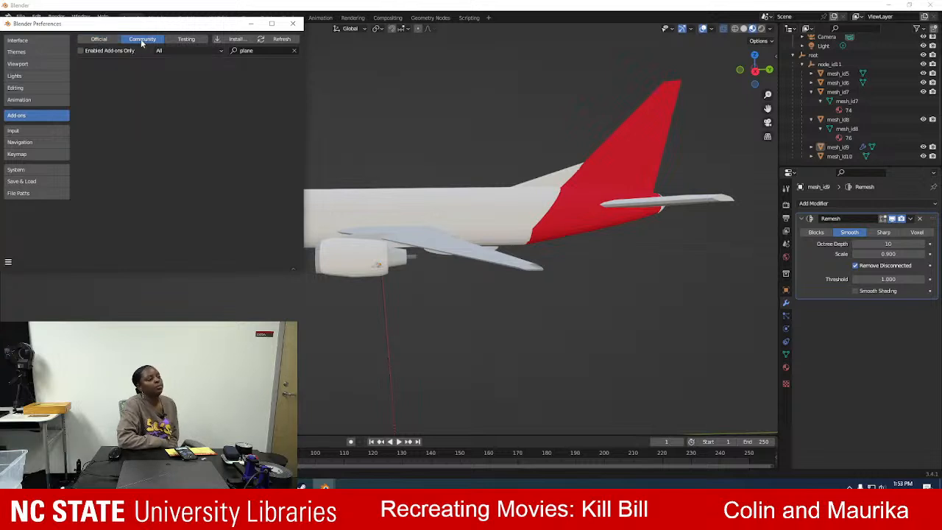
click(97, 40)
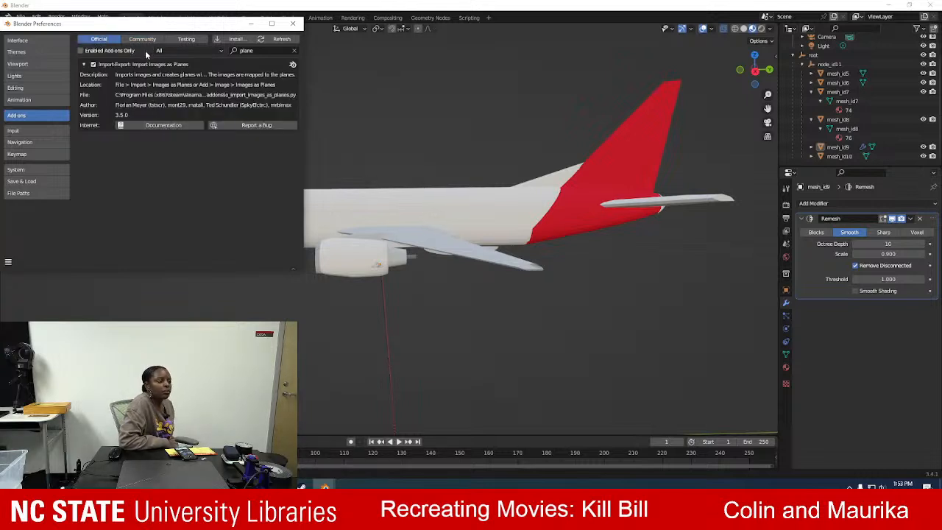
click(84, 65)
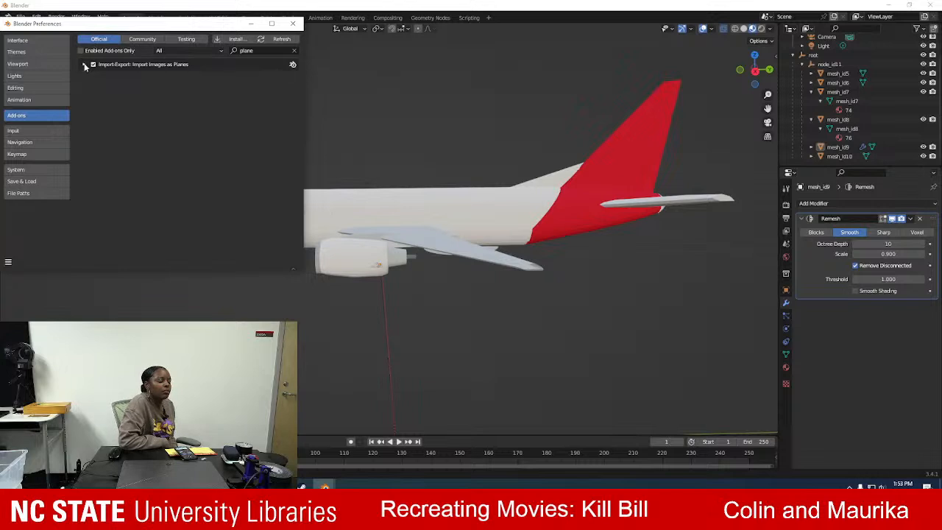
click(293, 51)
scroll(154, 63, down, 4)
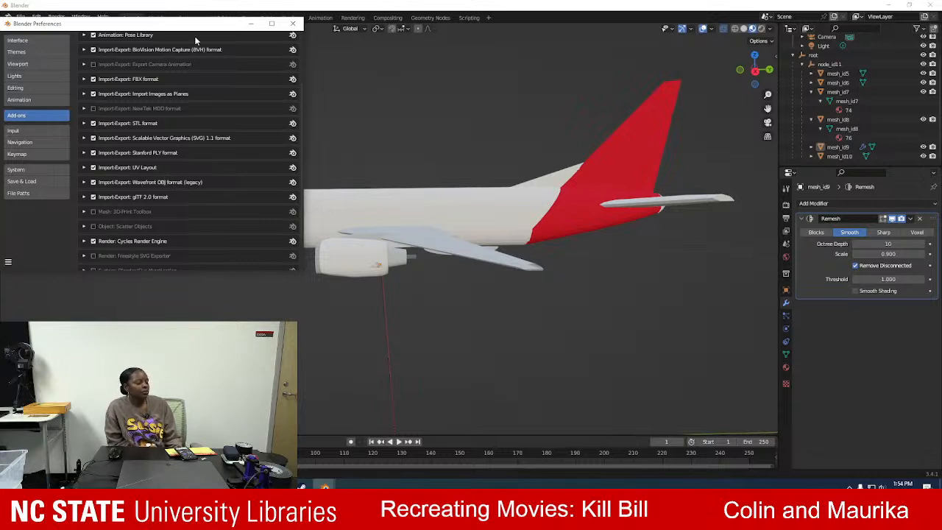
click(292, 24)
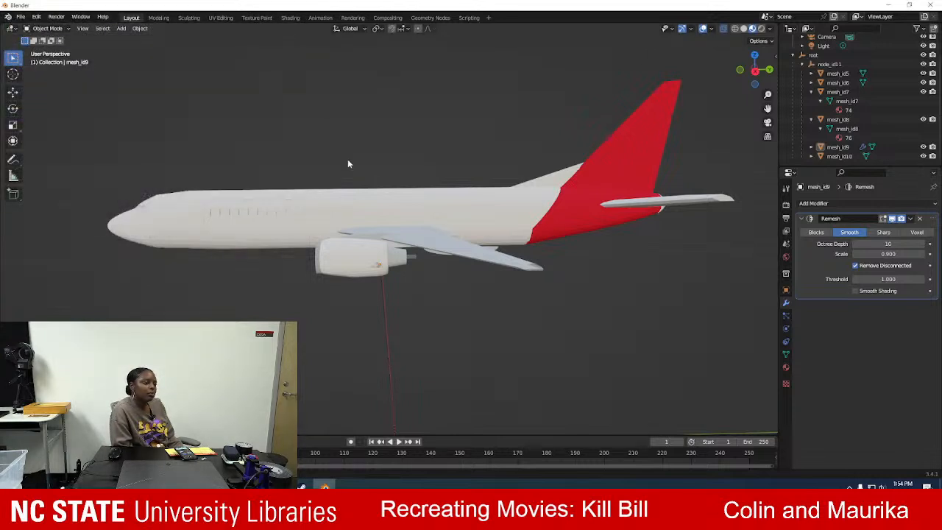
Import ncstate-brick-2x1-blk-min.png from the Downloads folder using Images as Planes with its default options.
click(21, 17)
mouse_move(81, 143)
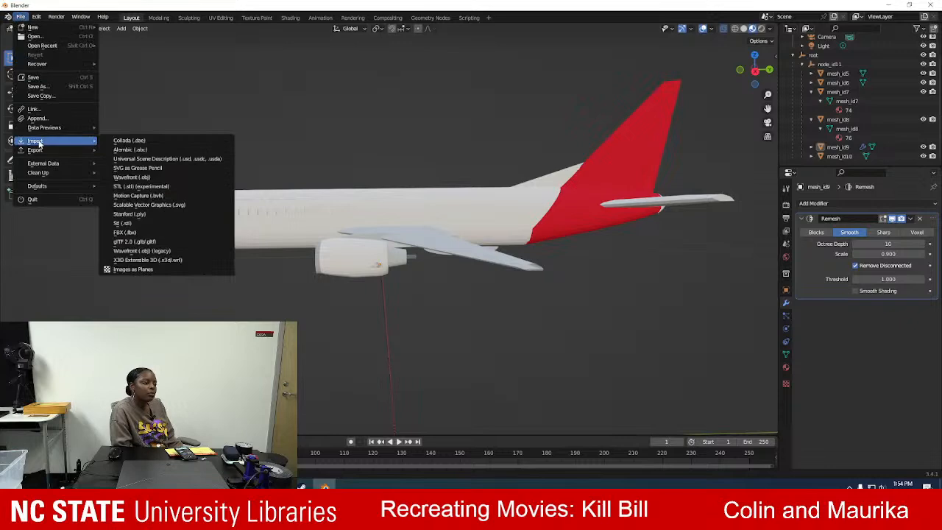
click(139, 270)
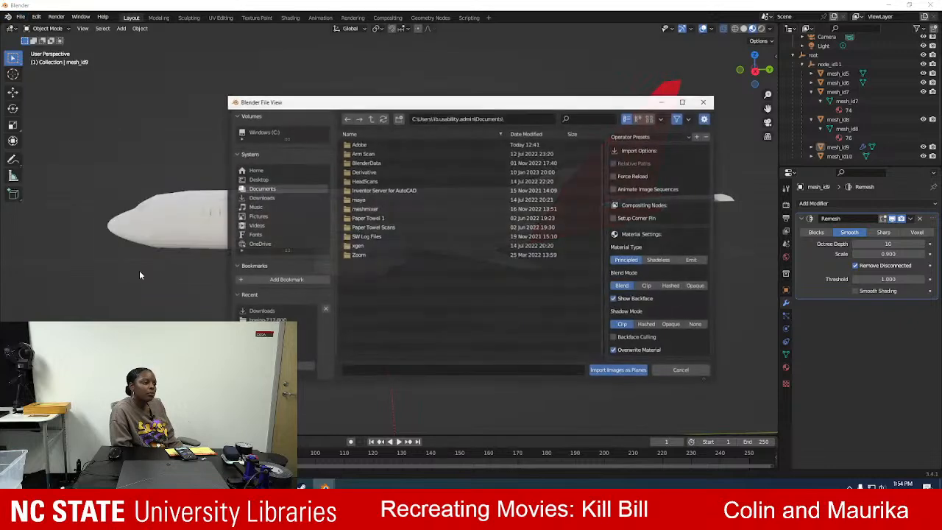
click(267, 197)
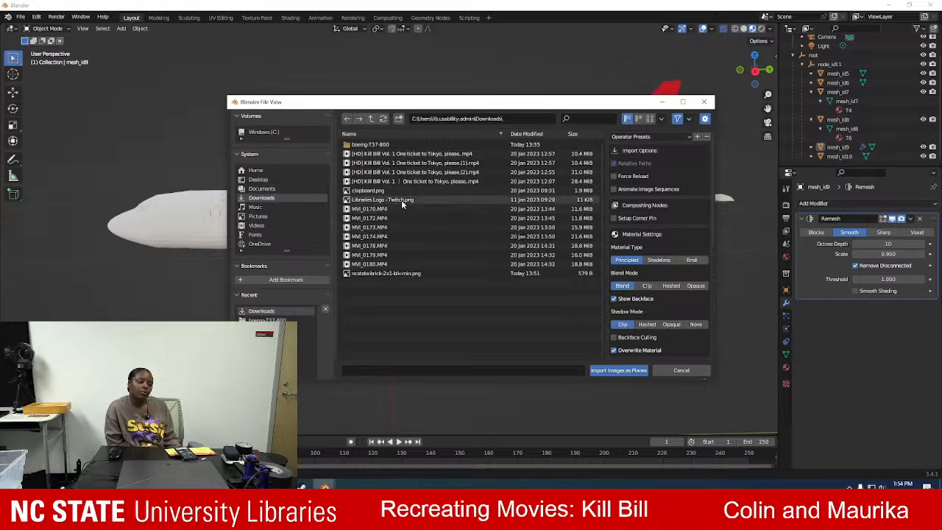
click(409, 273)
click(618, 370)
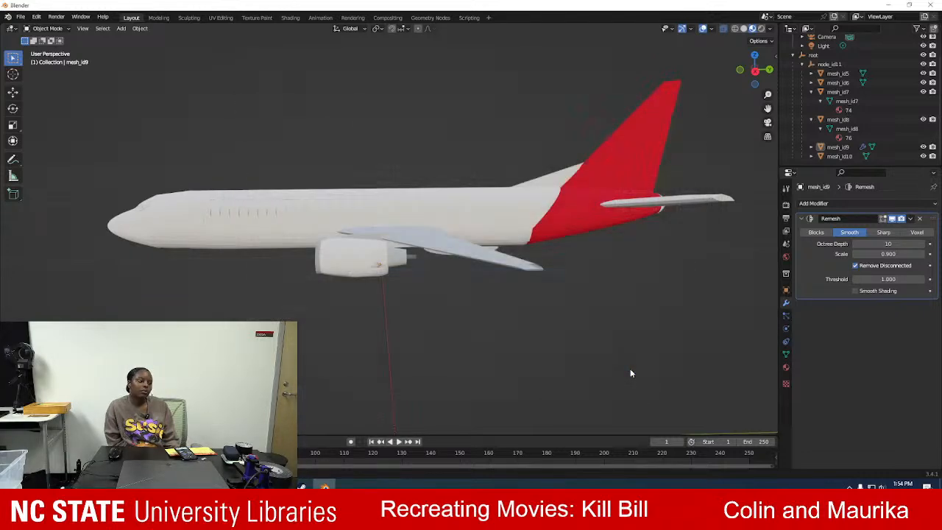
Set the NC State image plane's scale to 0.010 on the X, Y and Z axes.
scroll(471, 267, down, 20)
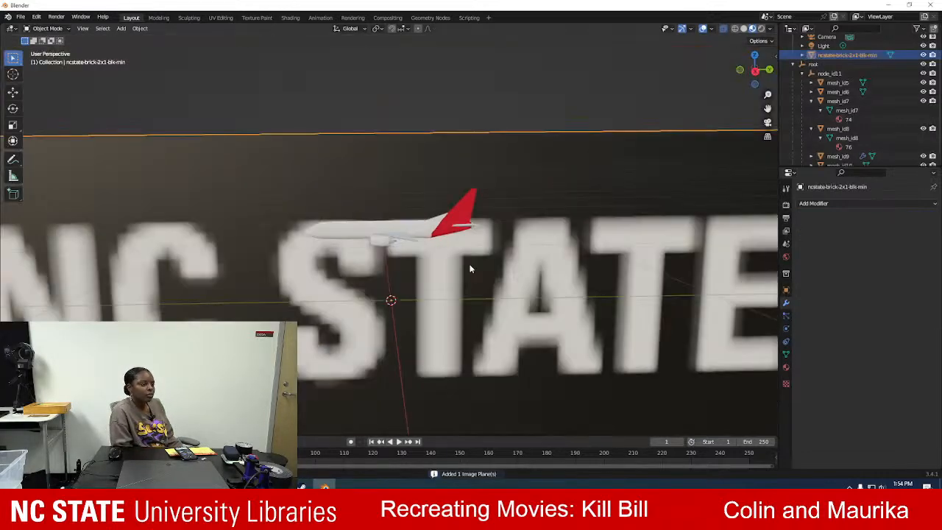
scroll(395, 266, up, 6)
scroll(394, 263, up, 6)
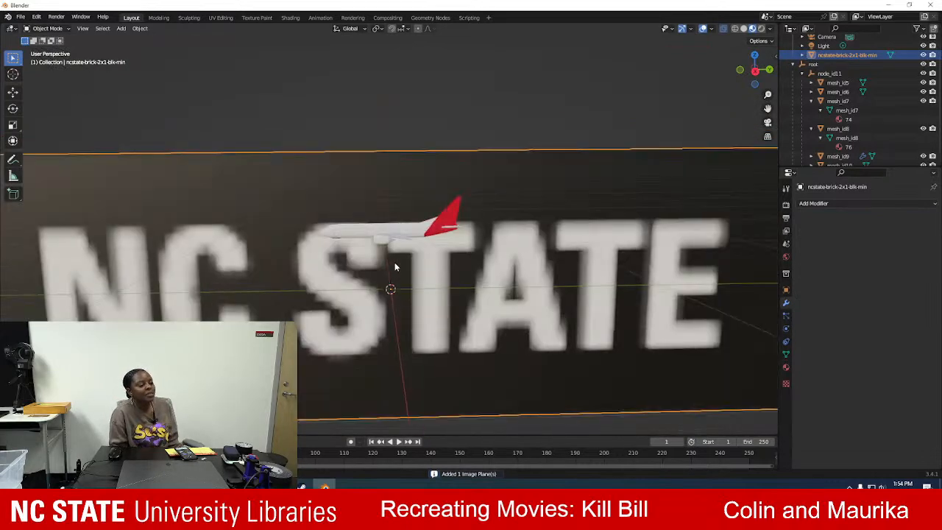
scroll(394, 263, down, 3)
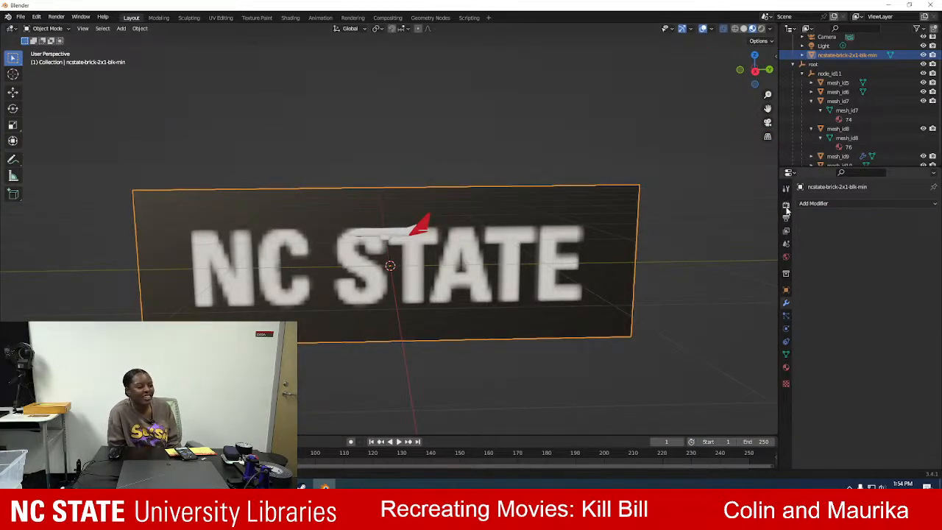
click(785, 290)
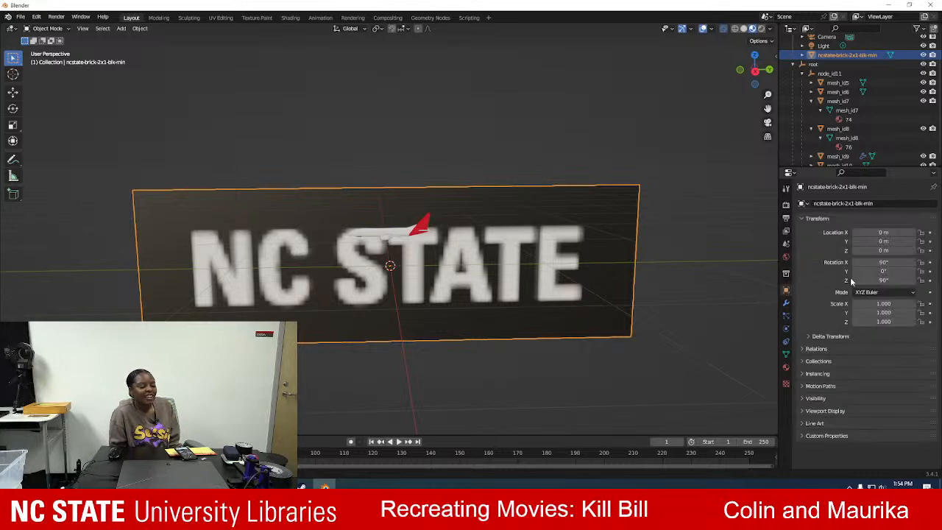
click(883, 304)
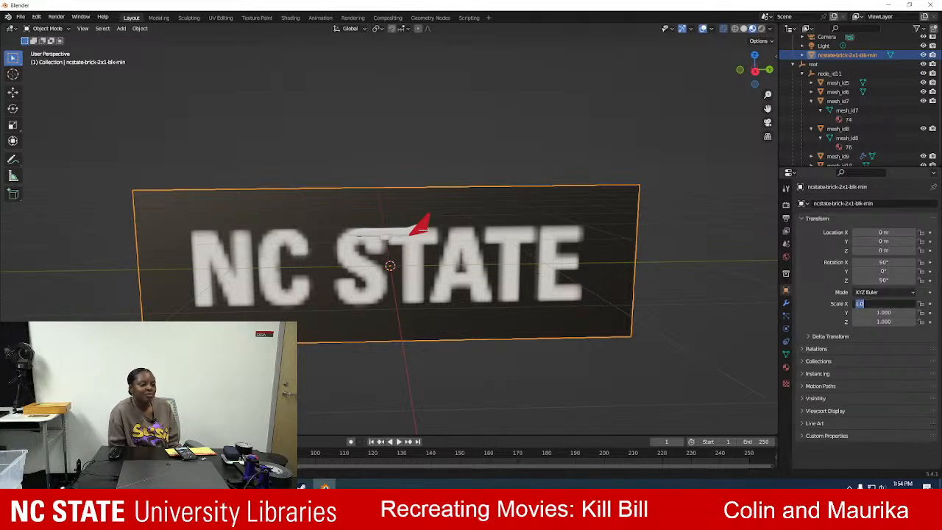
key(Escape)
scroll(424, 176, up, 2)
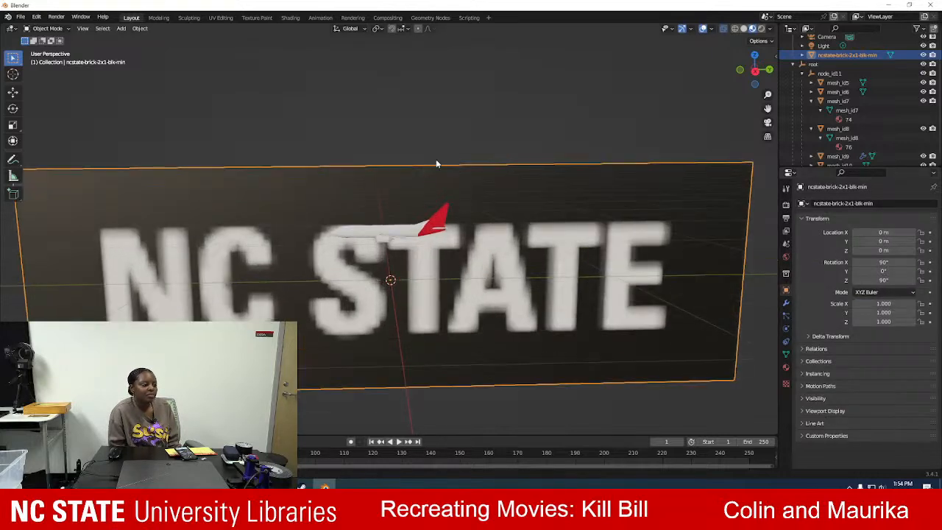
click(882, 303)
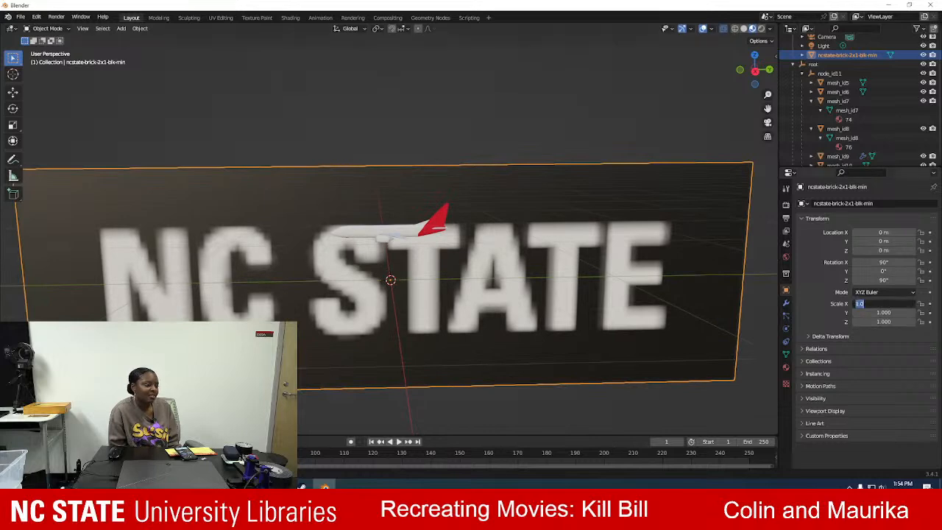
text(0.01)
key(Tab)
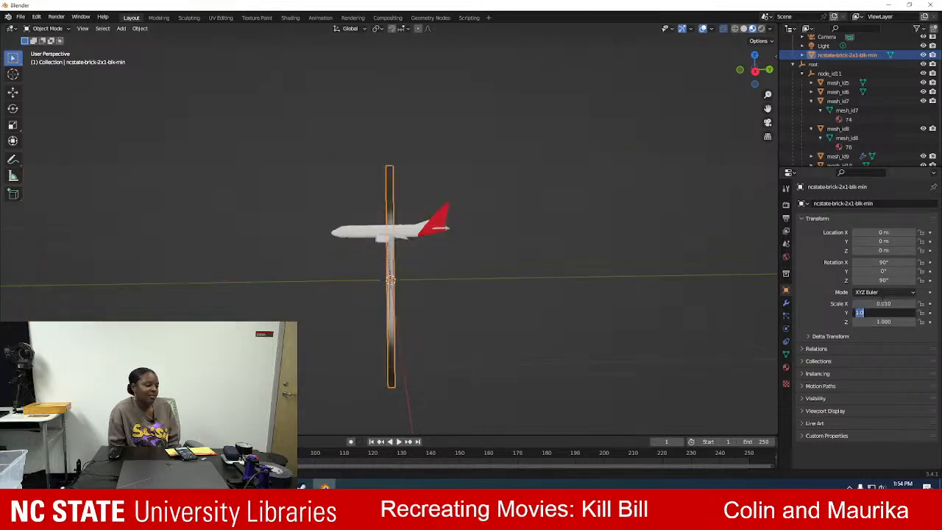
text(0.01)
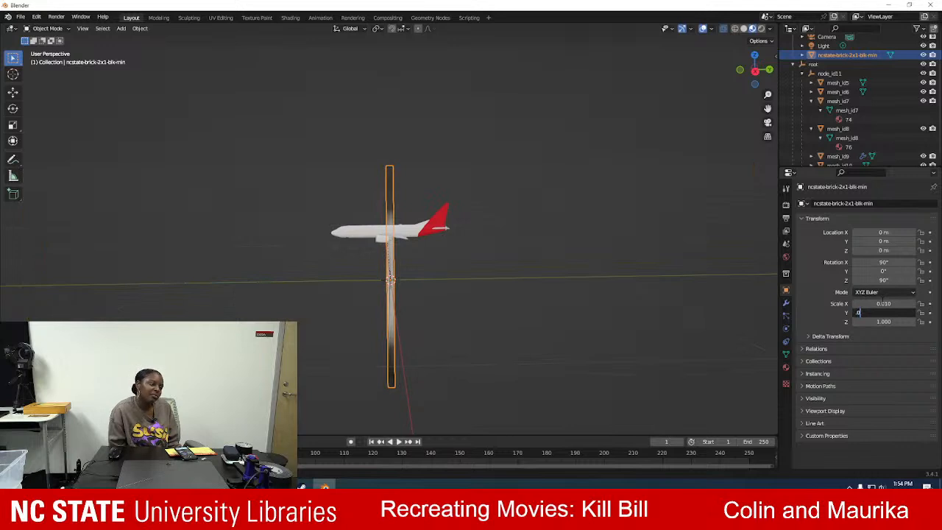
key(Tab)
text(.01)
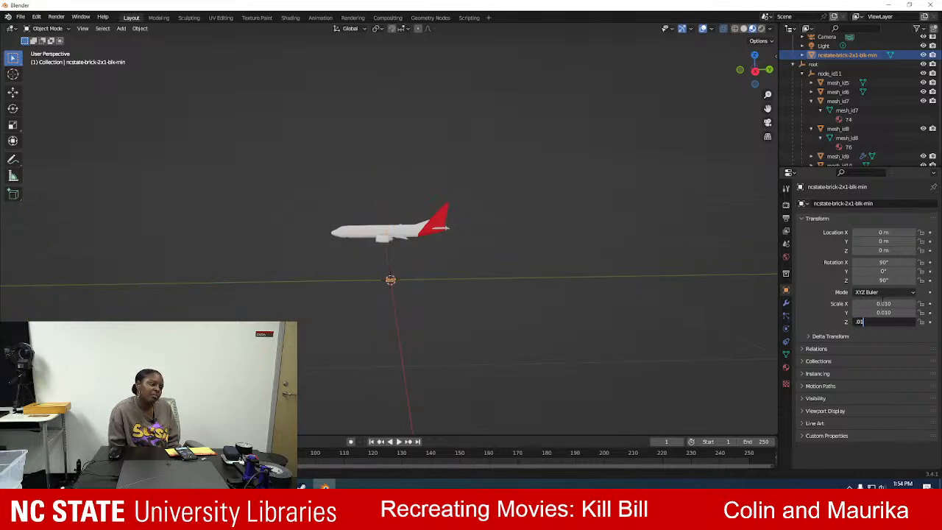
key(Tab)
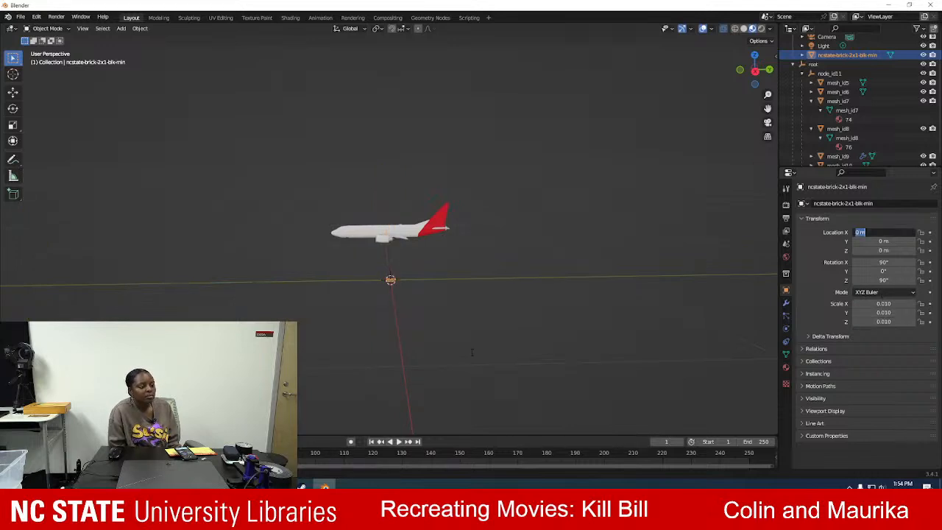
key(Return)
Move the NC State plane onto the side of the red tail fin, at about X 0.0027 m, Y 0.2134 m, Z 0.2743 m.
scroll(442, 302, up, 6)
scroll(434, 347, up, 2)
click(12, 92)
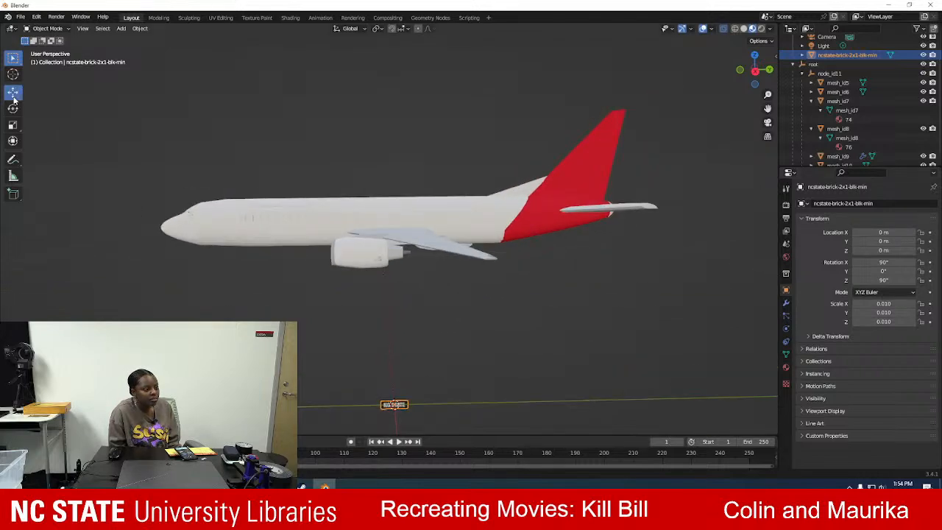
drag(393, 376, 429, 132)
drag(431, 169, 622, 158)
middle_drag(467, 145, 529, 154)
drag(523, 136, 525, 136)
scroll(519, 166, up, 3)
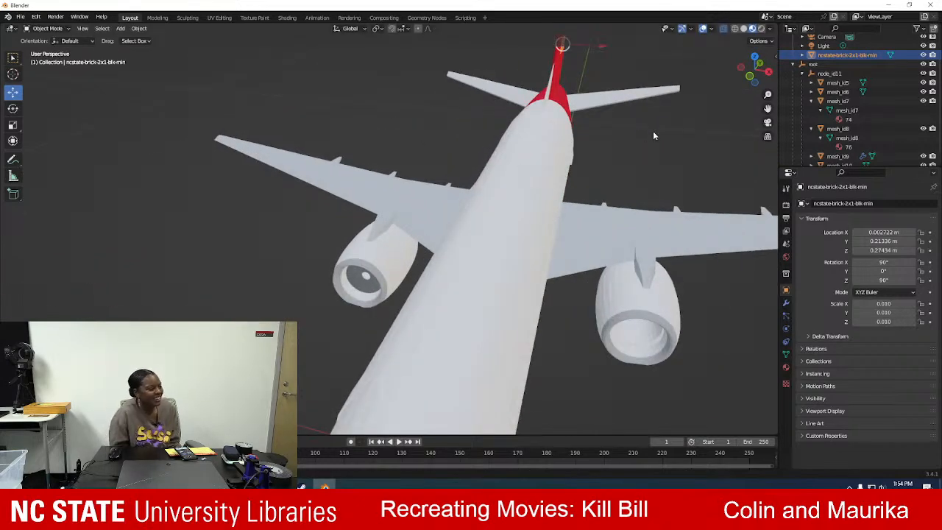
middle_drag(659, 163, 546, 133)
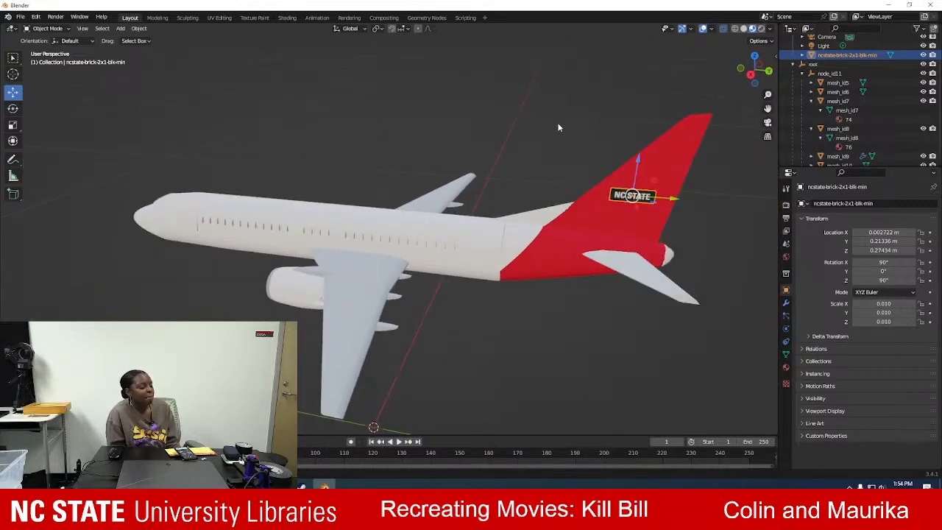
Raise the logo plane slightly on the tail fin to about Z 0.2758 m and check its placement from close up.
scroll(483, 97, up, 5)
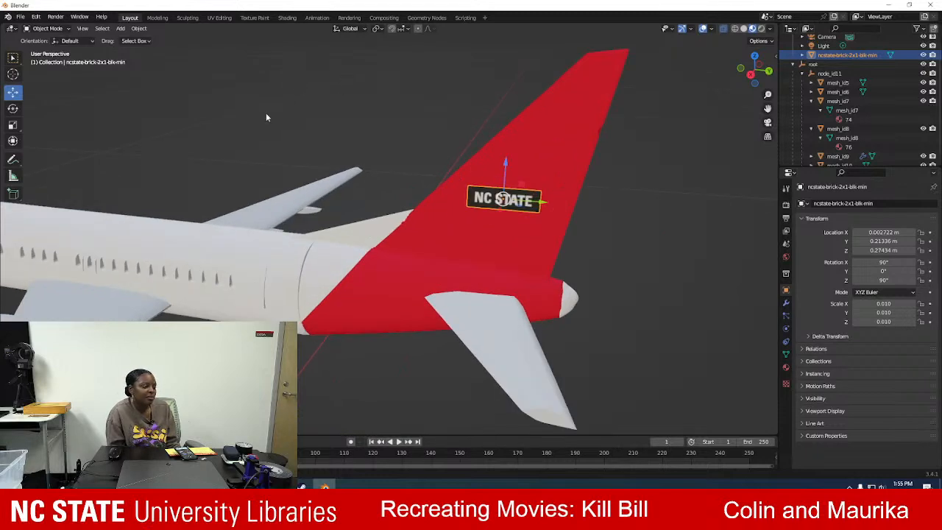
scroll(334, 235, up, 3)
middle_drag(393, 189, 317, 182)
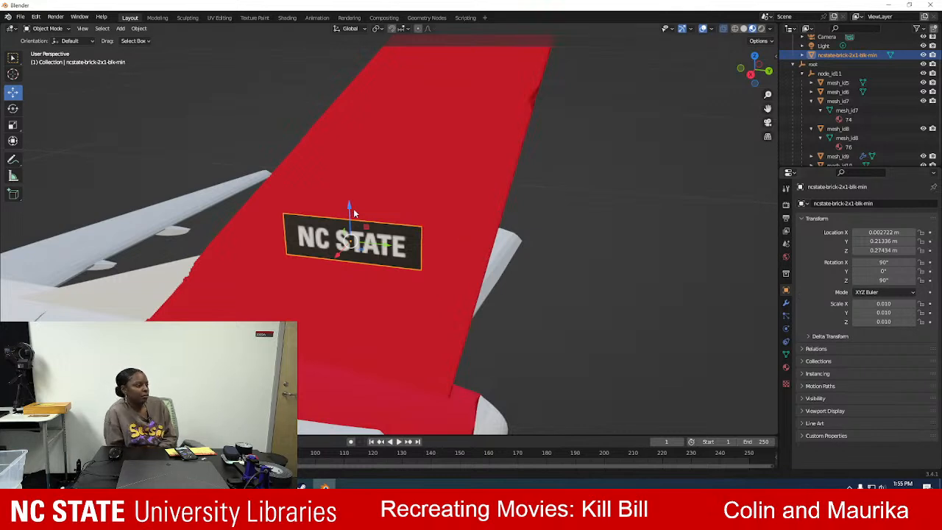
drag(348, 209, 348, 203)
middle_drag(337, 253, 532, 239)
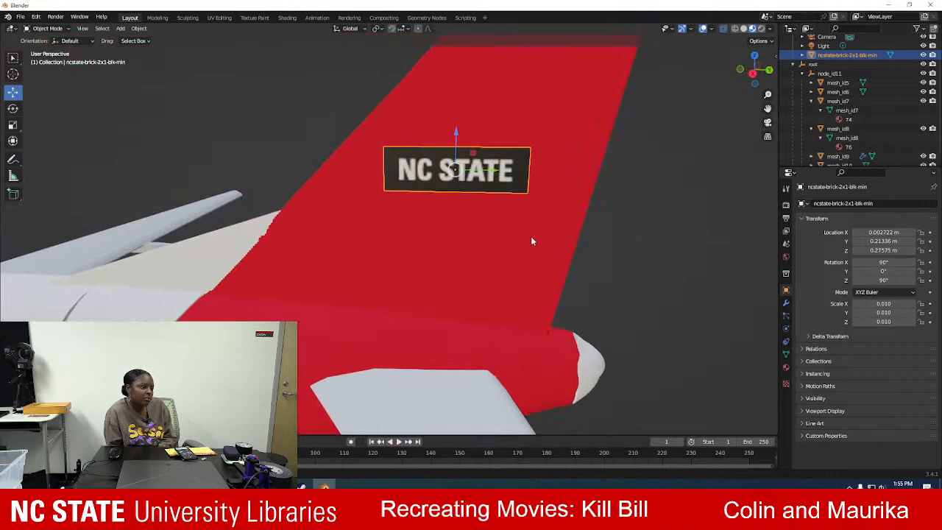
scroll(531, 237, up, 3)
scroll(521, 236, down, 7)
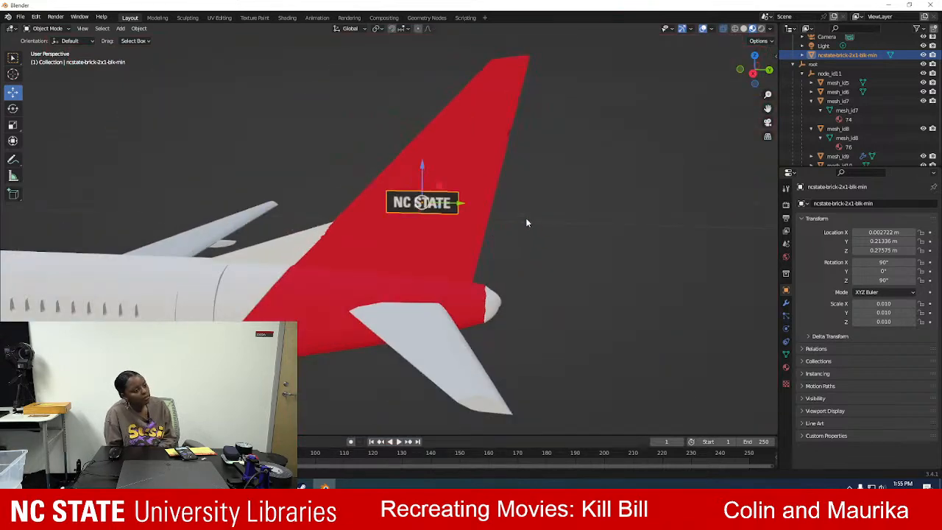
Enlarge the logo plane on the fin by setting its X, Y and Z scale to 0.017.
click(883, 304)
text(.0)
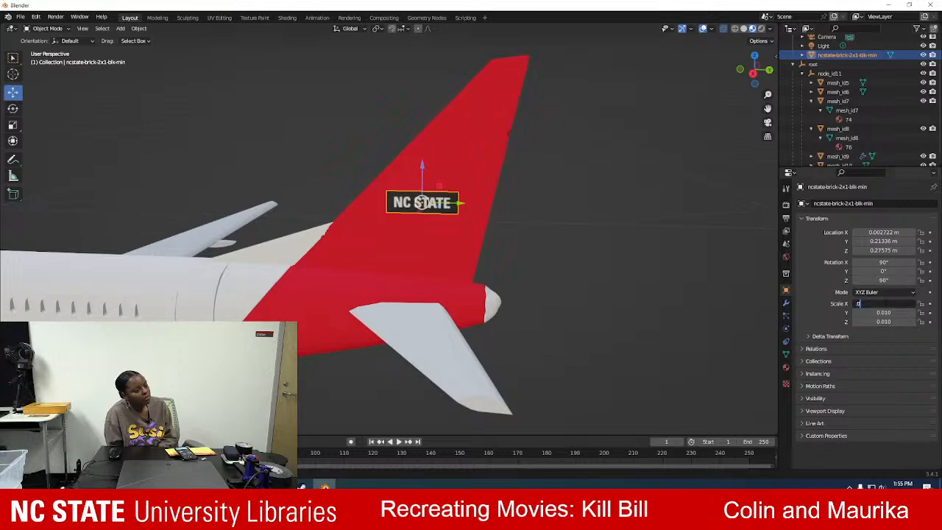
text(17)
key(Tab)
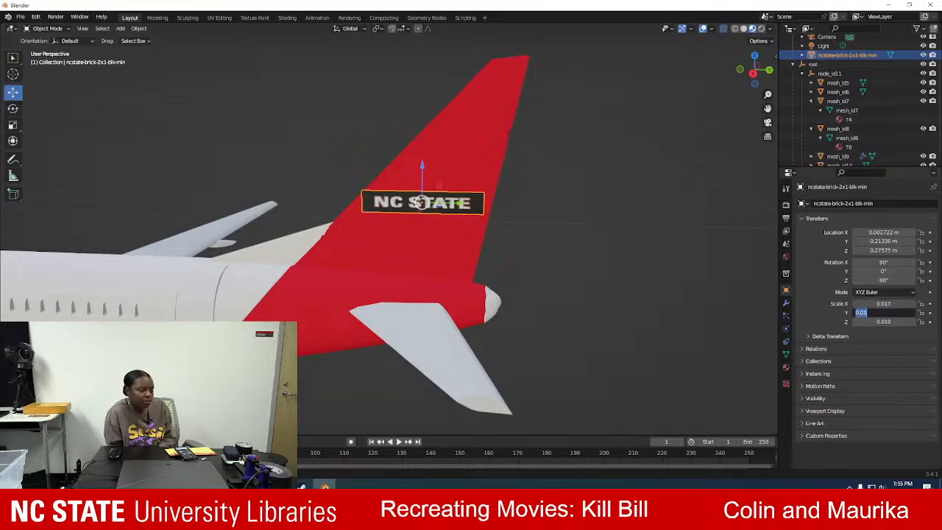
key(BackSpace)
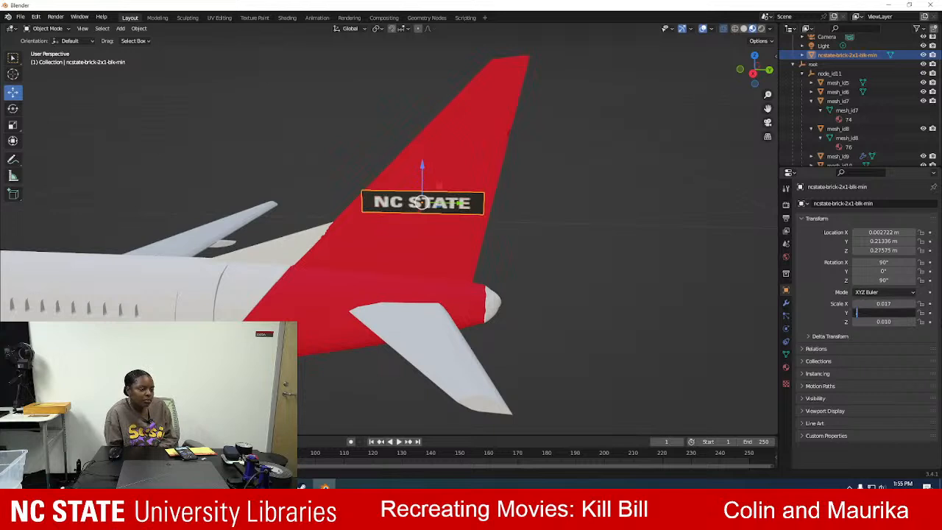
text(0.017)
key(Tab)
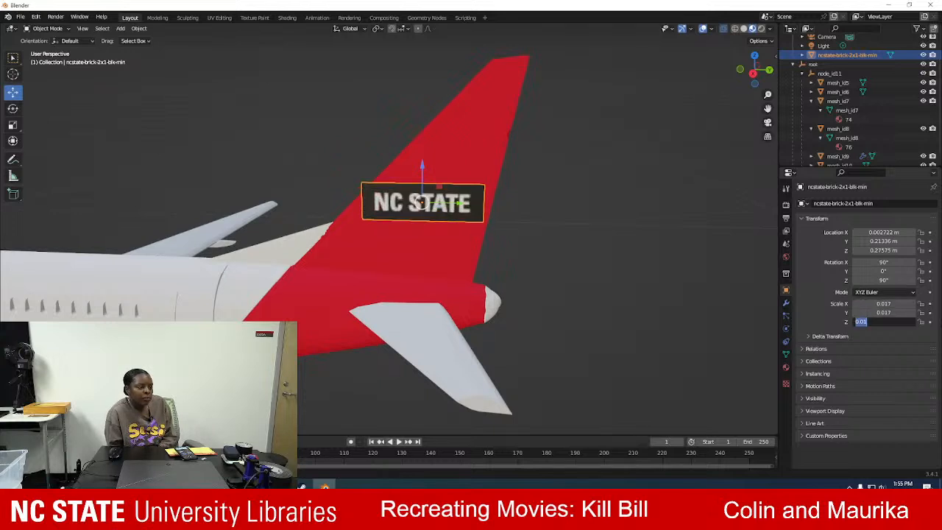
key(BackSpace)
text(.017)
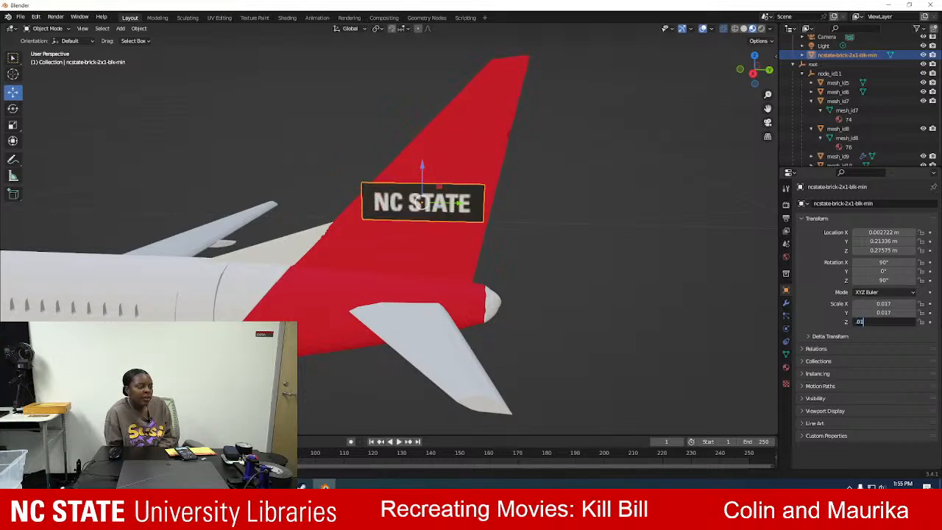
key(Tab)
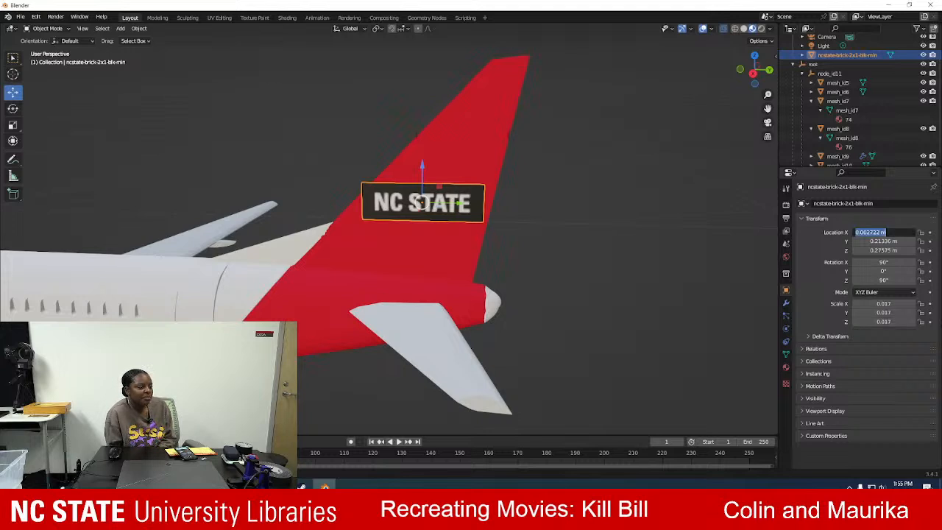
click(818, 320)
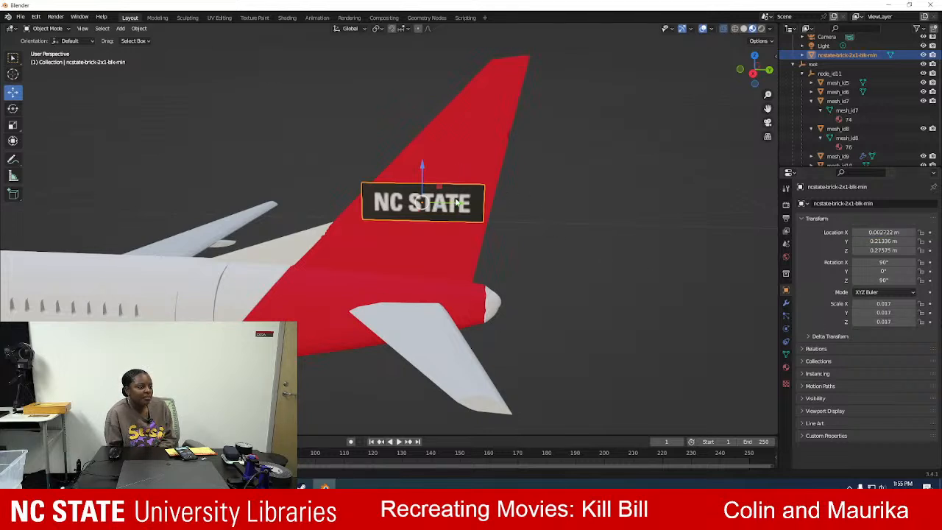
Shift the logo plane along Y to about 0.2154 m and set its X scale to 0.015.
drag(457, 203, 462, 203)
scroll(433, 223, up, 2)
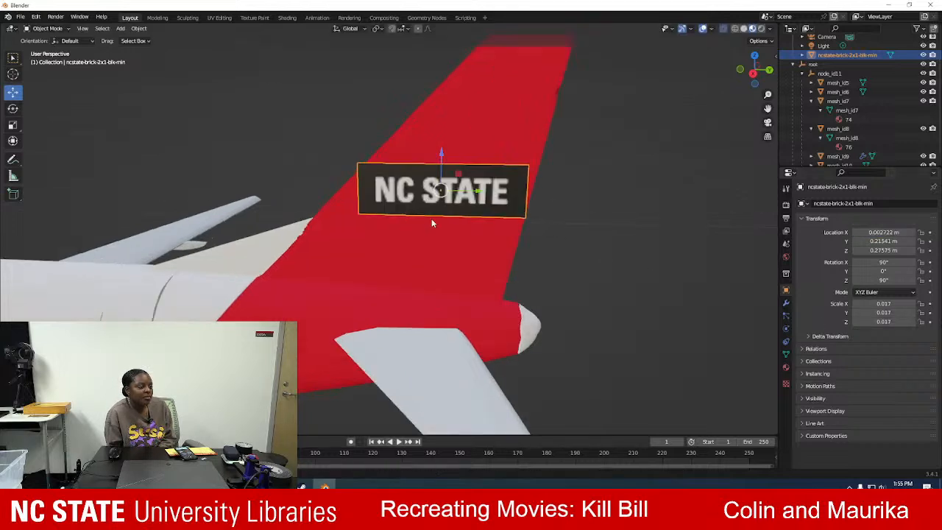
click(882, 303)
text(.015)
key(Tab)
text(.01)
key(Tab)
text(5)
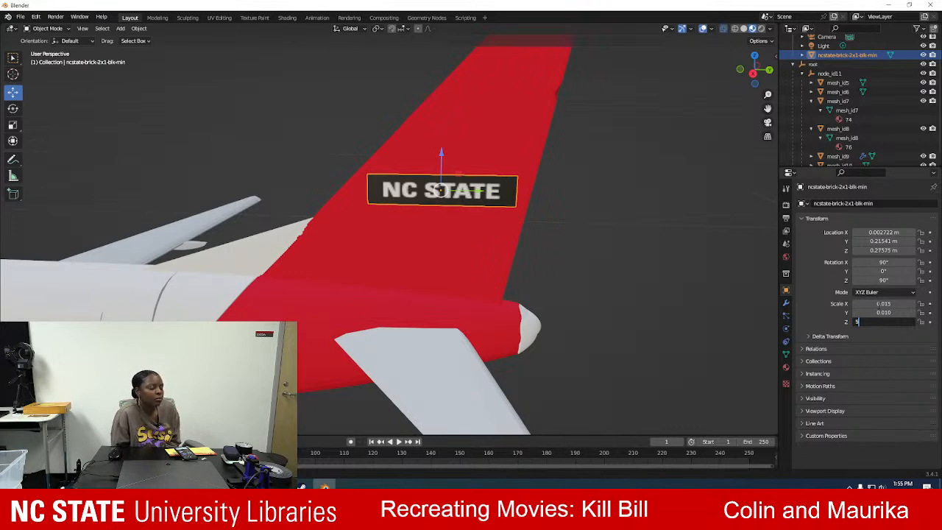
key(Return)
click(890, 312)
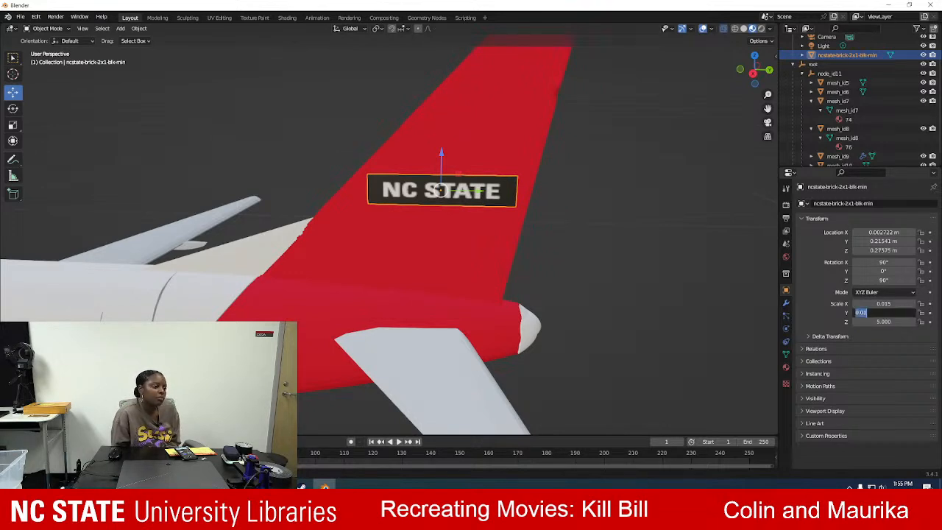
key(Return)
click(915, 303)
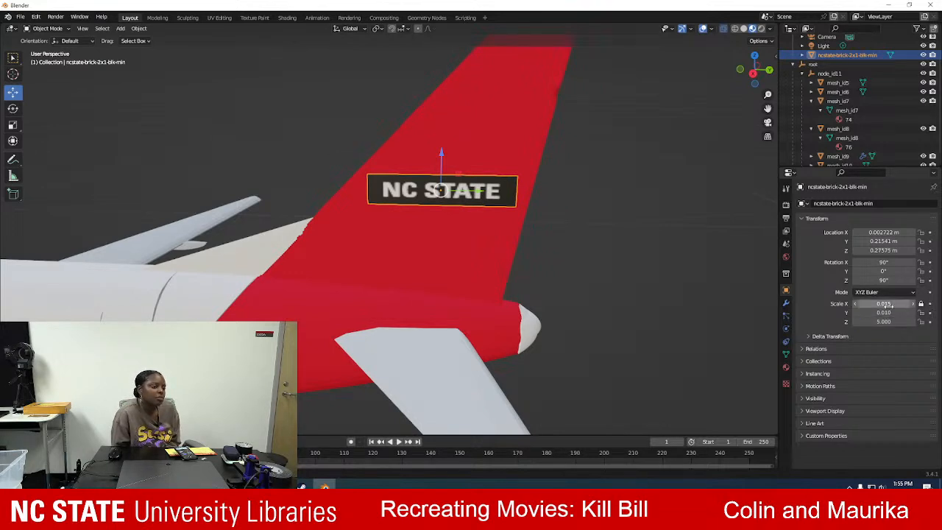
key(Return)
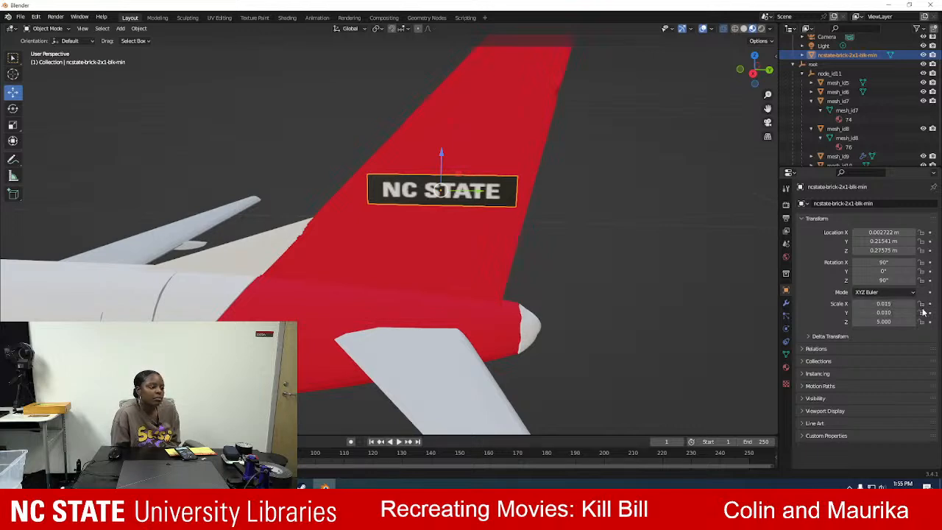
Set the logo plane's Y and Z scale to 0.015 to restore its proportions.
click(916, 311)
text(0.015)
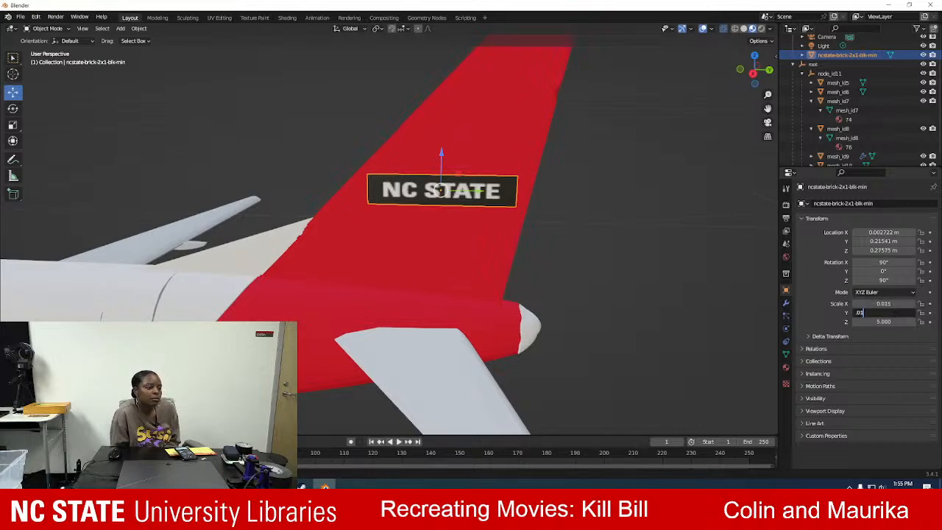
key(Tab)
text(.01)
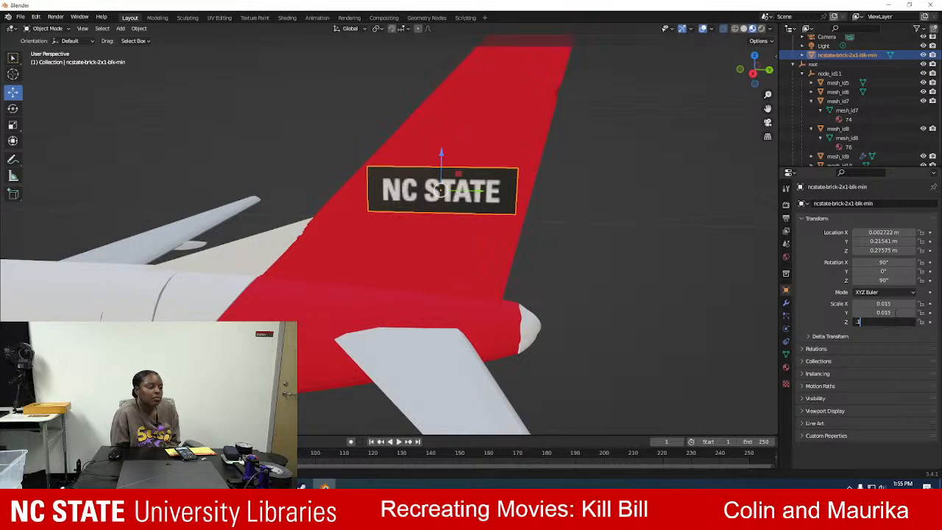
text(5)
key(Tab)
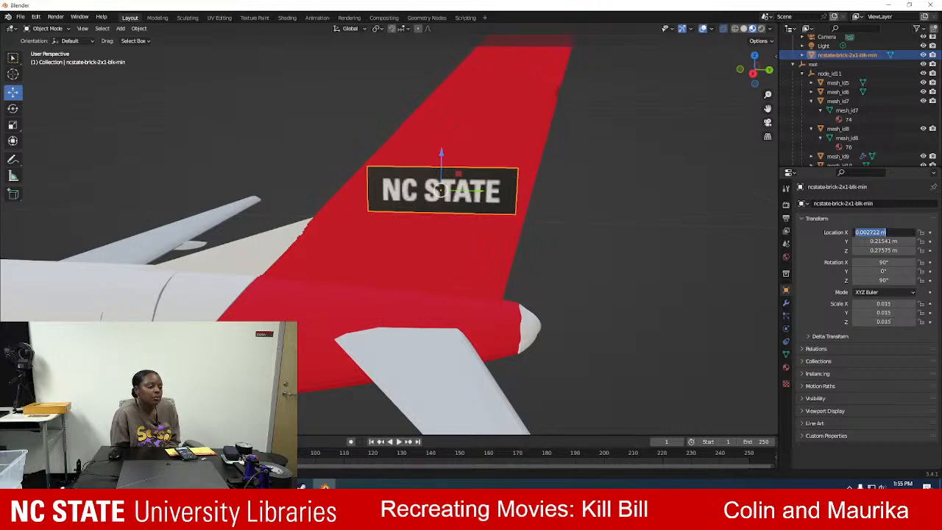
Lock the logo plane's scale on all three axes.
click(920, 304)
click(920, 304)
click(920, 312)
click(921, 322)
Select the red tail section and check how the logo sits on the fin from the side.
click(520, 224)
scroll(560, 228, up, 8)
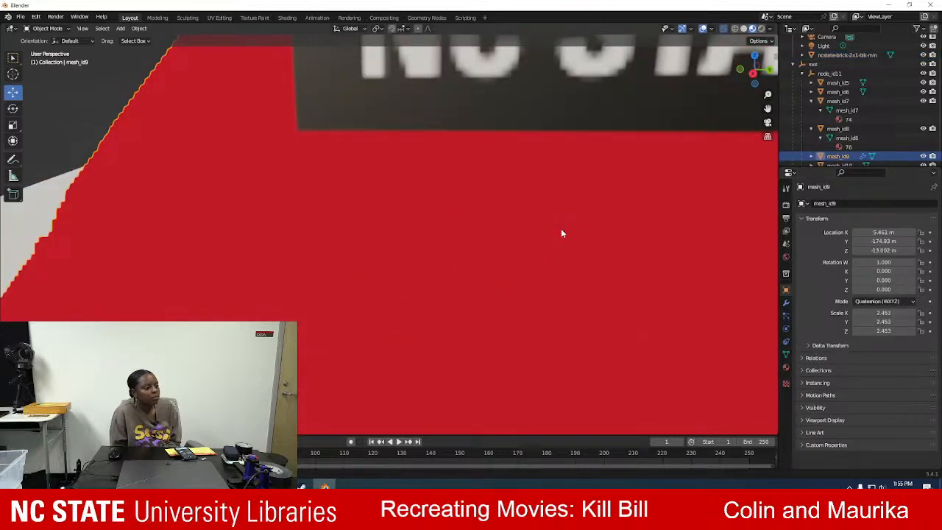
scroll(561, 228, down, 10)
middle_drag(579, 231, 591, 219)
scroll(555, 223, down, 4)
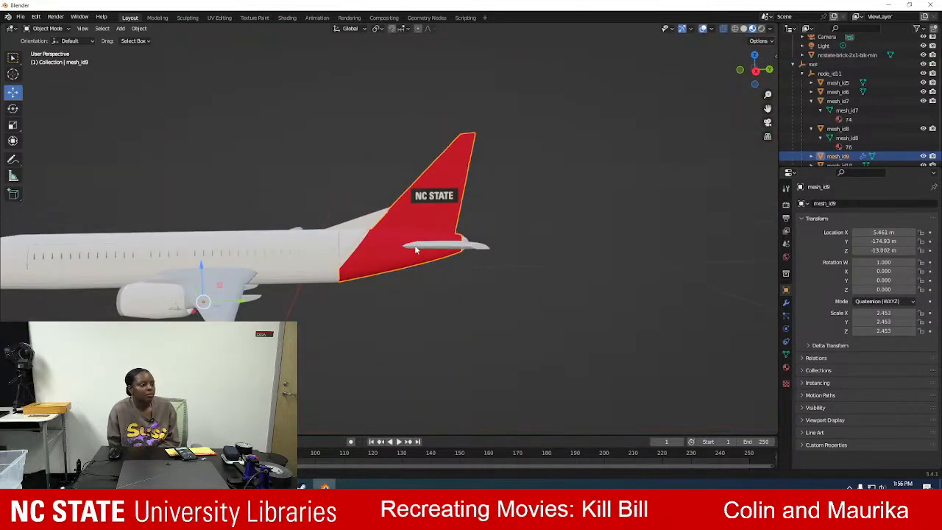
View the whole aircraft from the side to judge how the NC State logo looks on the tail.
shift+middle_drag(248, 199, 302, 223)
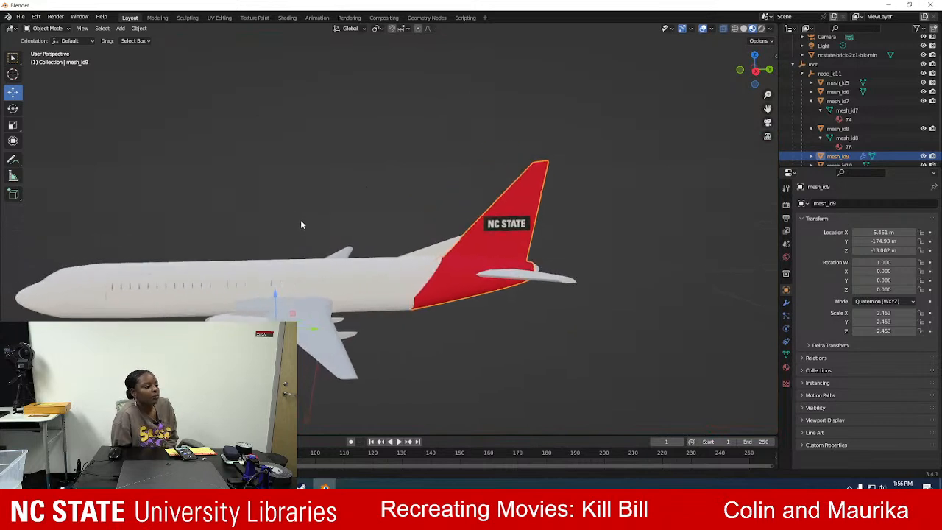
scroll(301, 223, down, 1)
mouse_move(181, 228)
middle_down()
mouse_move(169, 248)
mouse_move(176, 239)
middle_up()
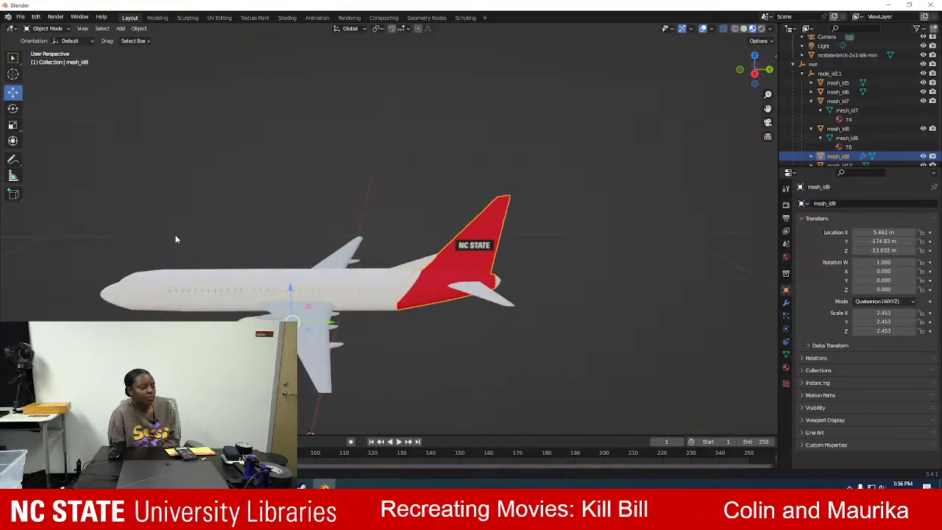
click(475, 362)
Switch to Firefox and open the Stationery section of the NC State Brand site's downloadable assets.
click(255, 484)
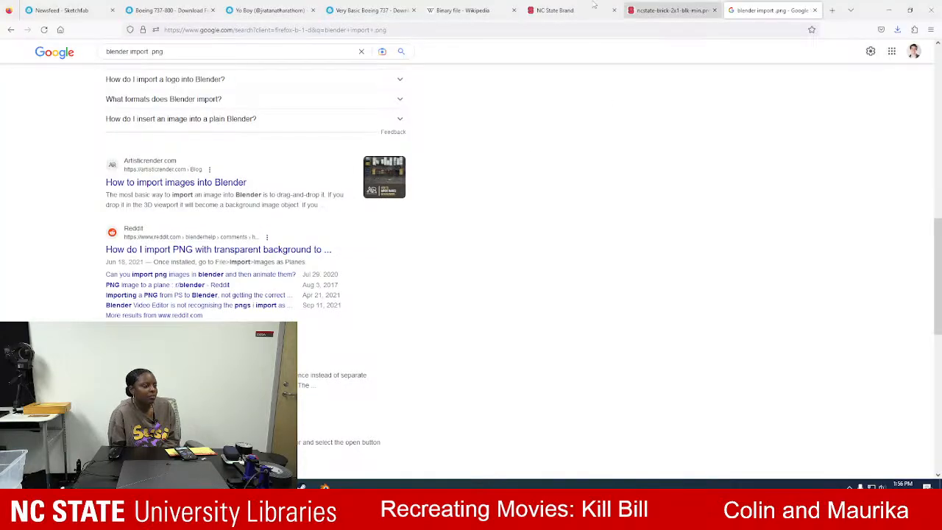
click(651, 6)
click(593, 6)
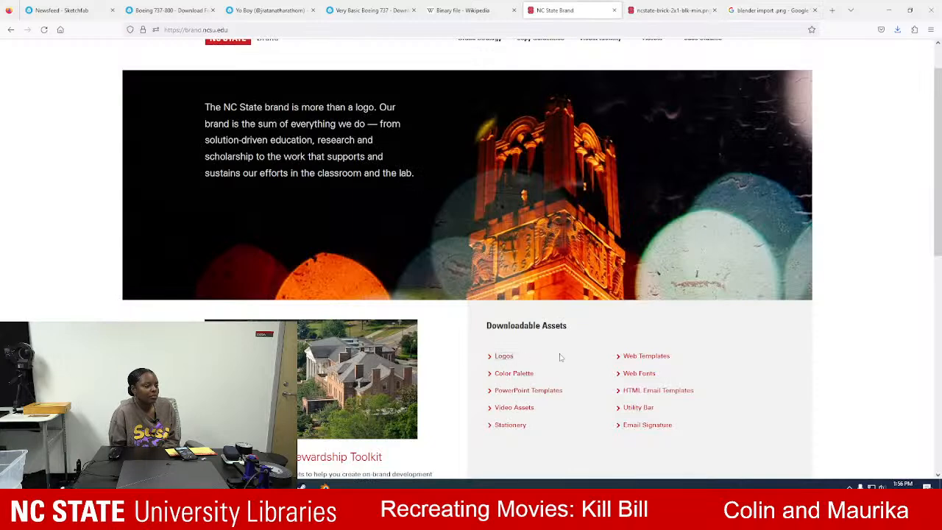
scroll(540, 351, down, 1)
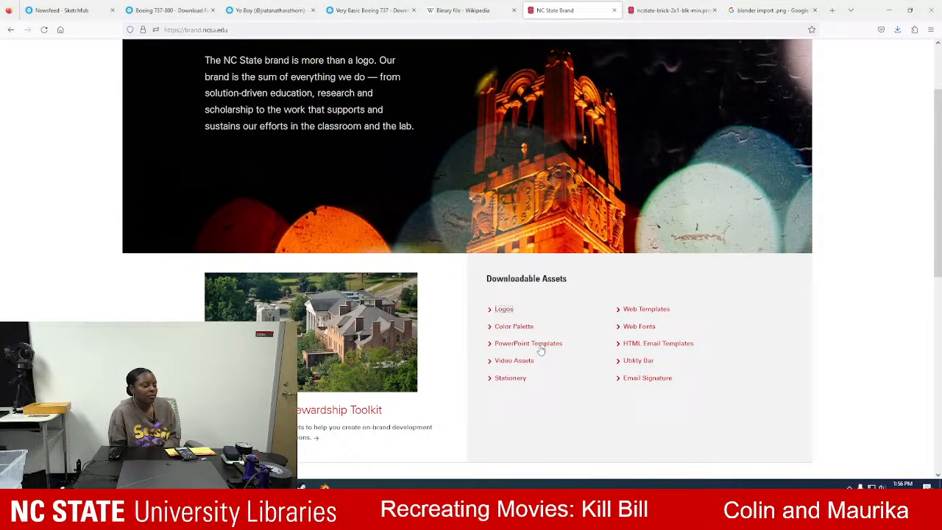
click(511, 378)
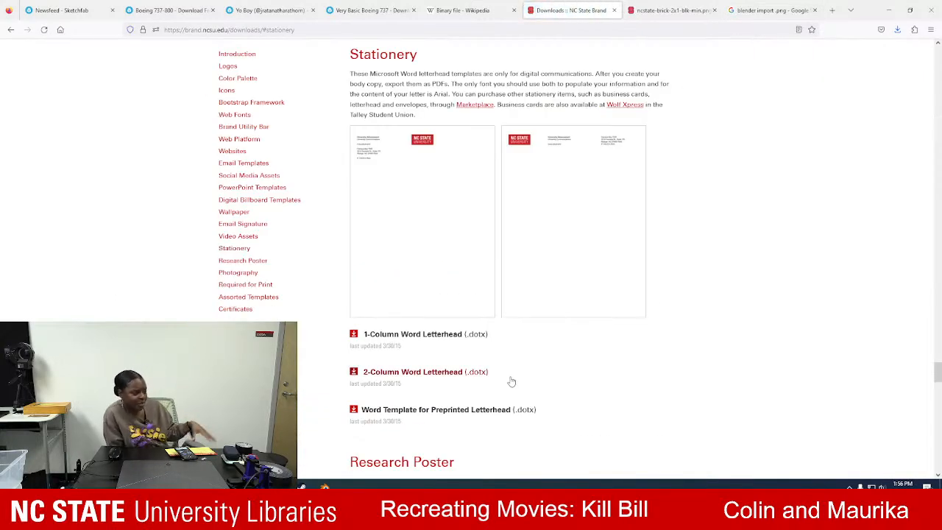
Look through the brand downloads page, from stationery and certificates back up to video assets, for alternative logo artwork.
scroll(543, 335, down, 3)
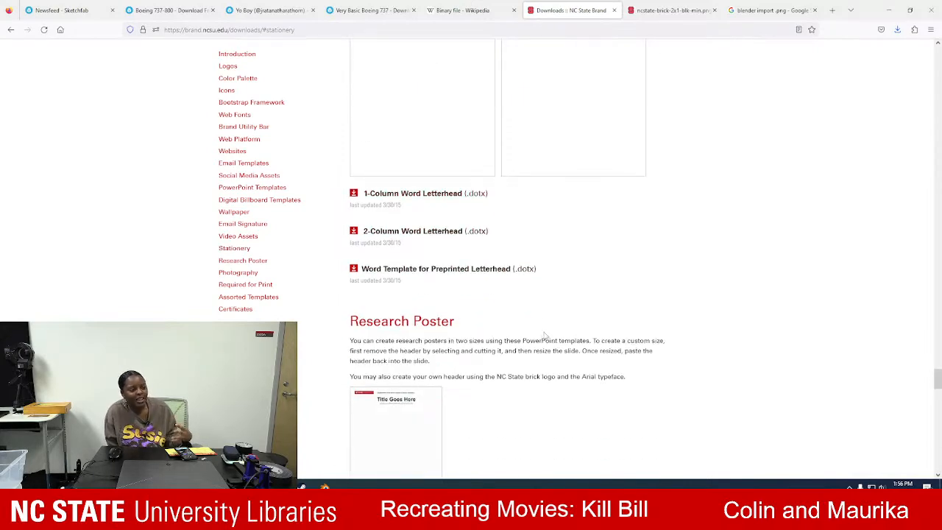
scroll(544, 335, down, 3)
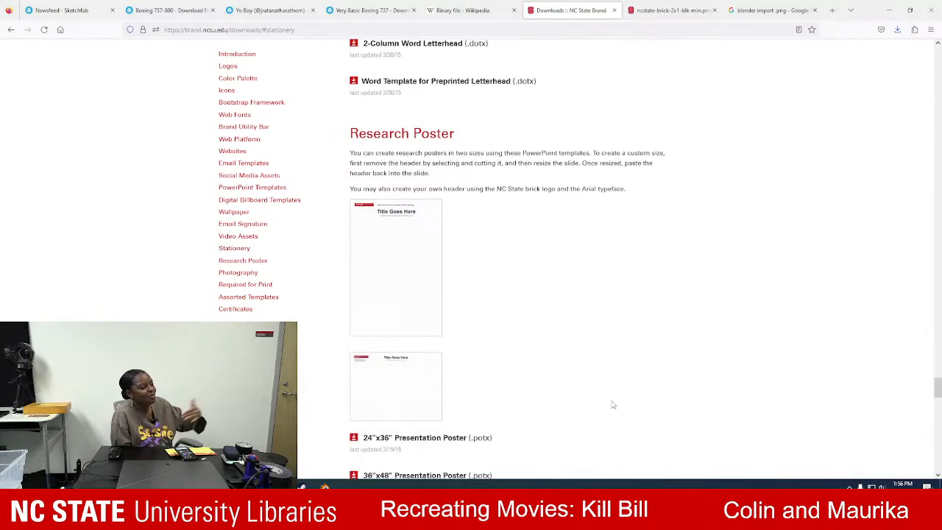
scroll(634, 393, down, 3)
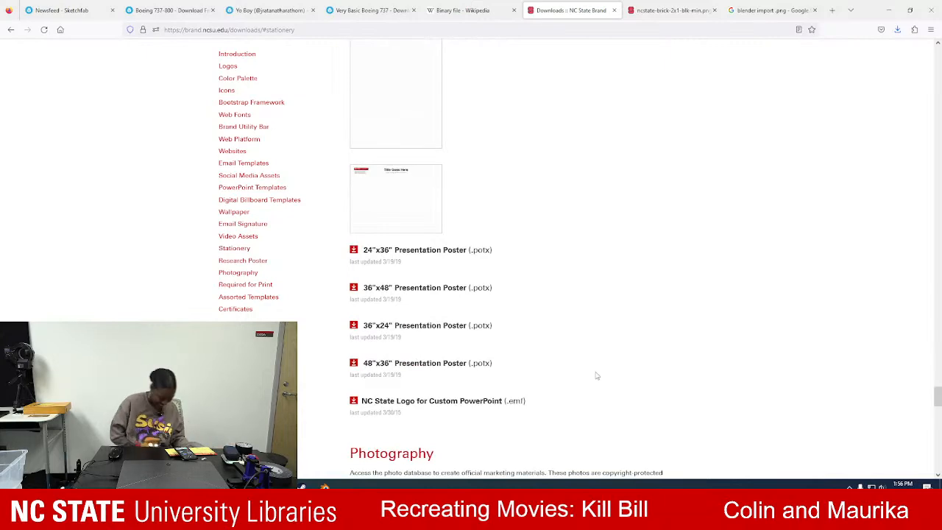
scroll(618, 332, down, 5)
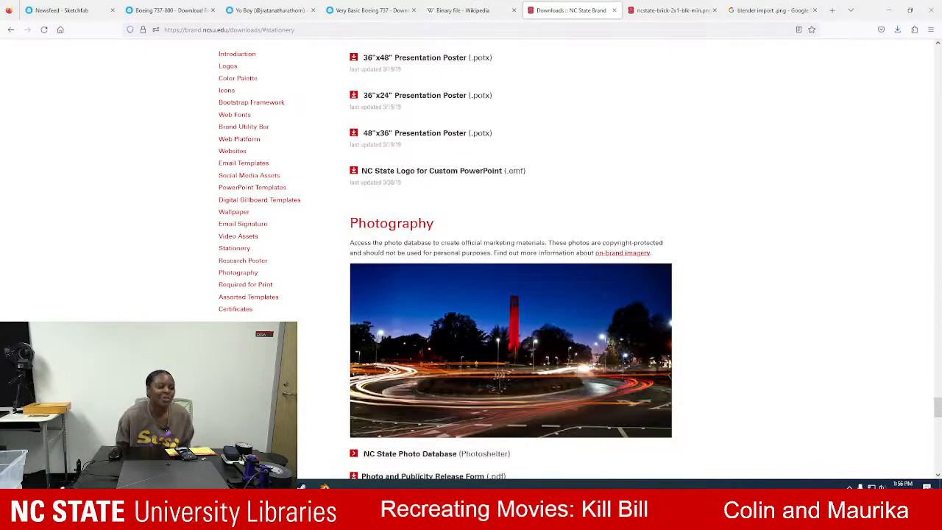
scroll(622, 262, down, 5)
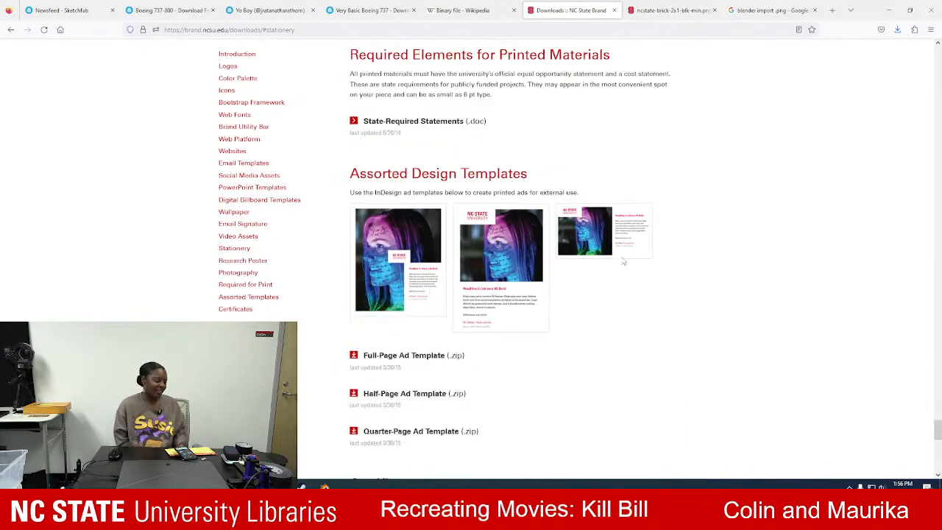
scroll(623, 262, down, 4)
scroll(623, 262, down, 4)
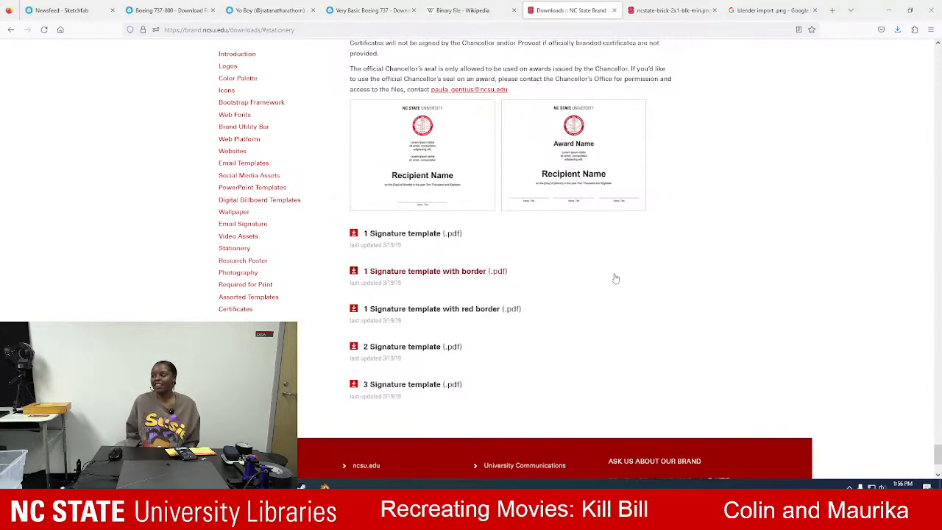
scroll(593, 337, up, 9)
scroll(593, 337, down, 8)
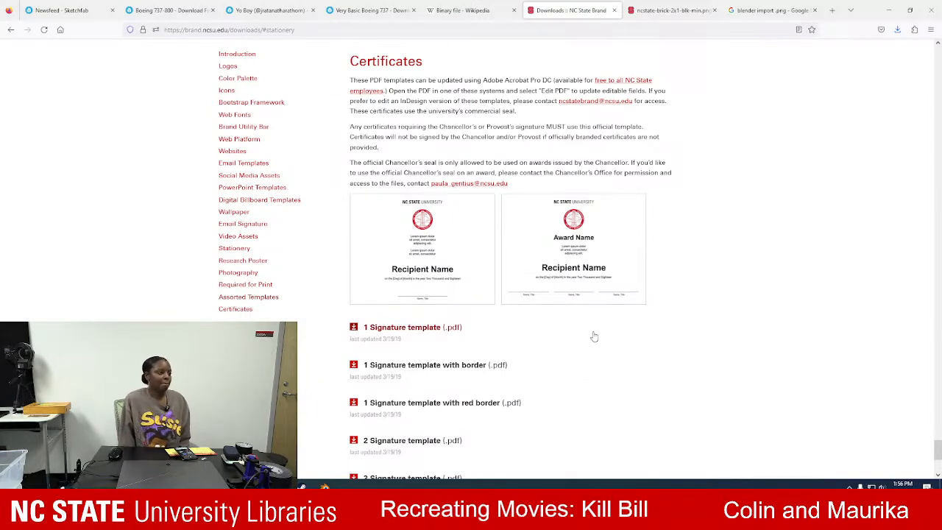
scroll(502, 288, up, 10)
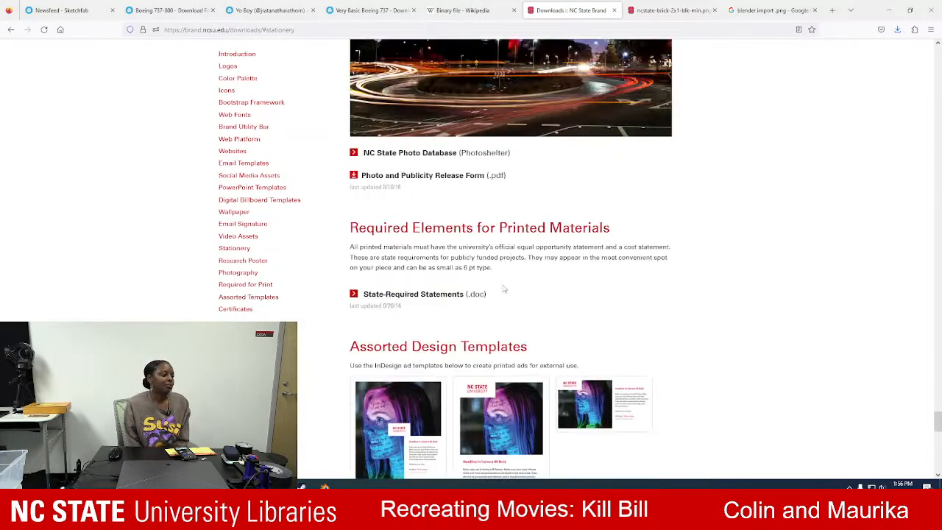
scroll(504, 289, up, 8)
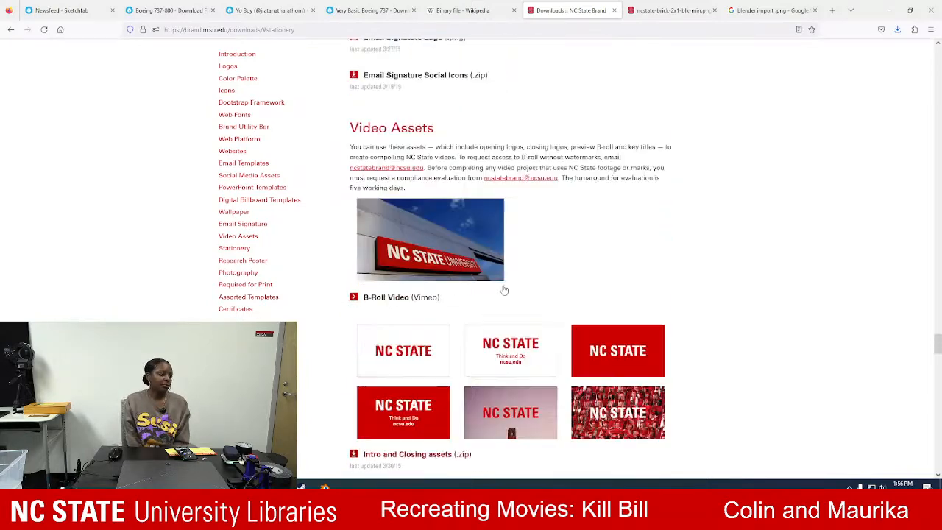
scroll(504, 289, down, 3)
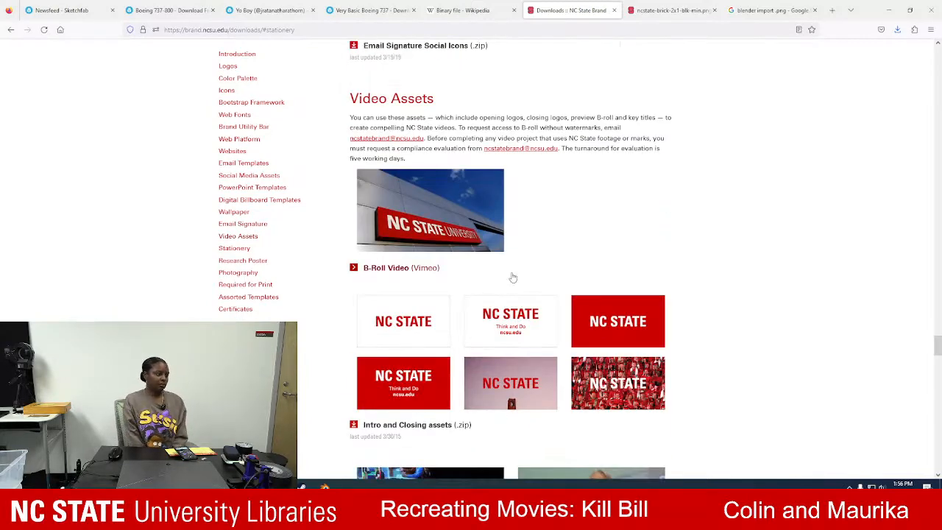
scroll(519, 292, up, 10)
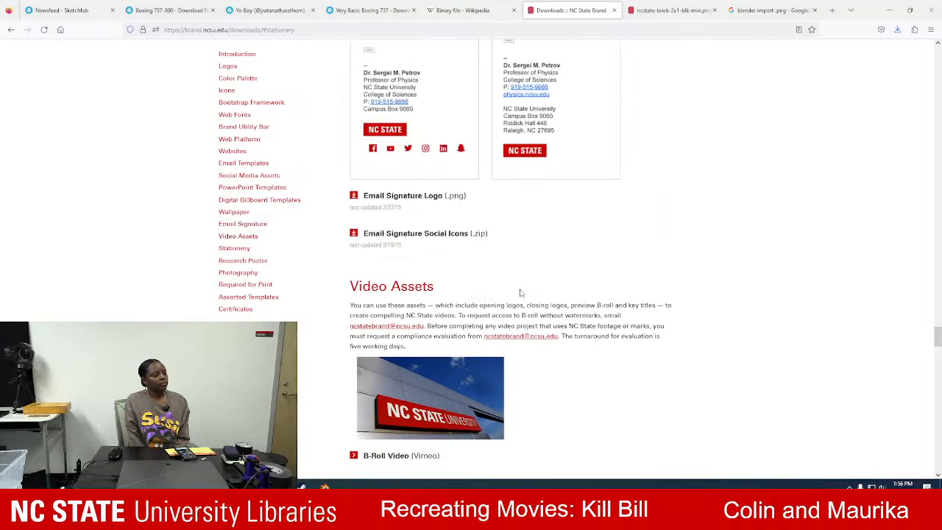
Return to the brand home page and open the Logos section of the downloads at the Digital and Vector Logos.
click(11, 30)
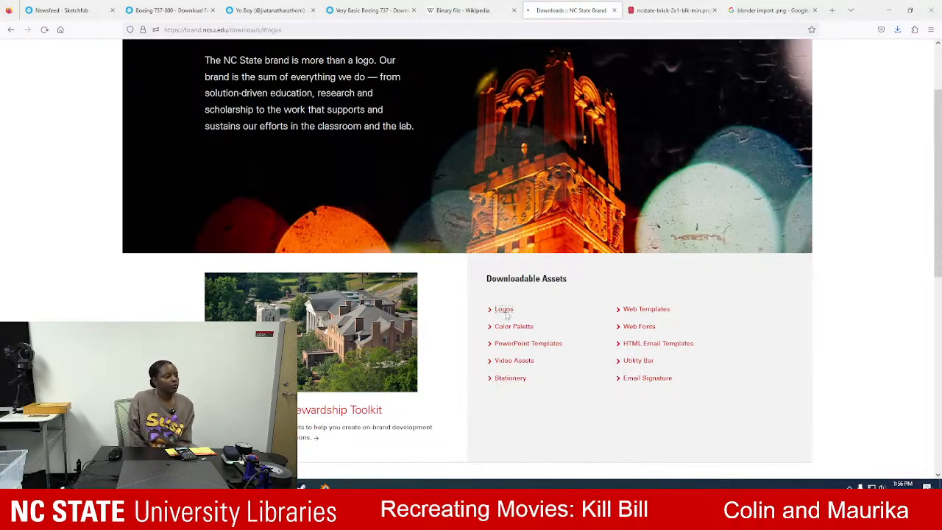
click(504, 309)
scroll(506, 315, down, 10)
scroll(507, 315, down, 20)
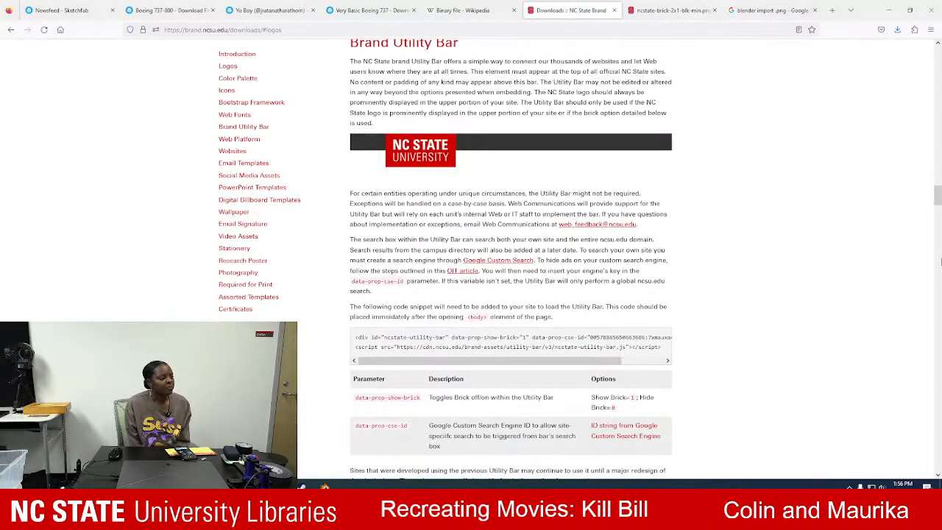
mouse_move(937, 195)
mouse_down()
mouse_move(937, 471)
mouse_move(937, 46)
mouse_move(937, 70)
mouse_up()
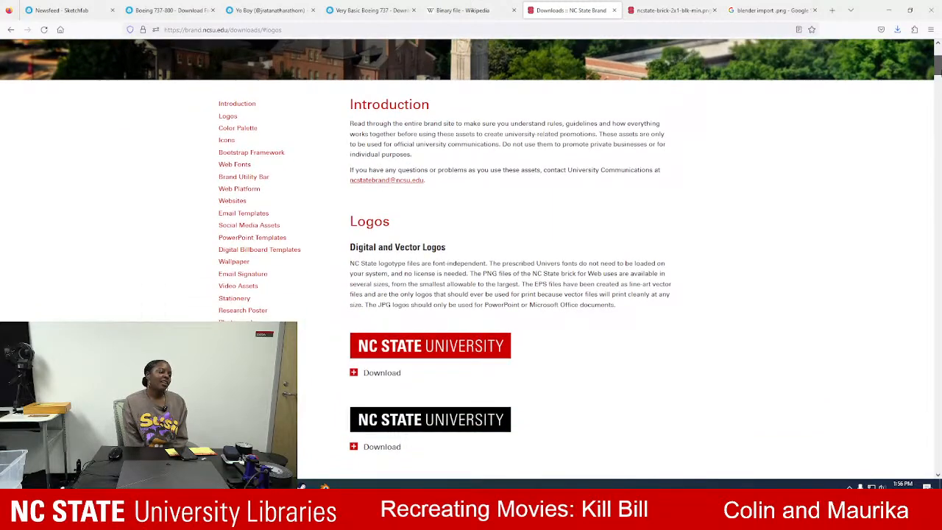
Search Google Images for "ncsu slobbering wolf logo" in place of the Blender import search.
click(768, 10)
click(671, 30)
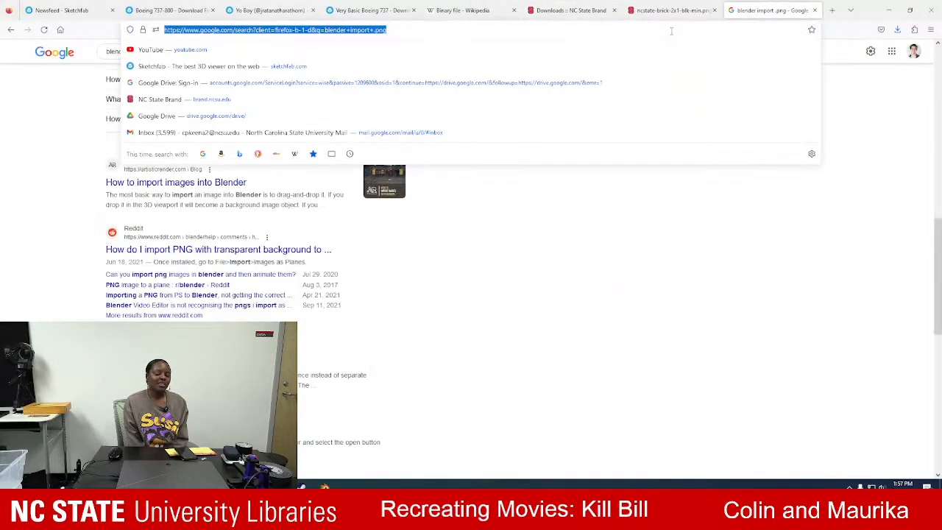
text(ncsy)
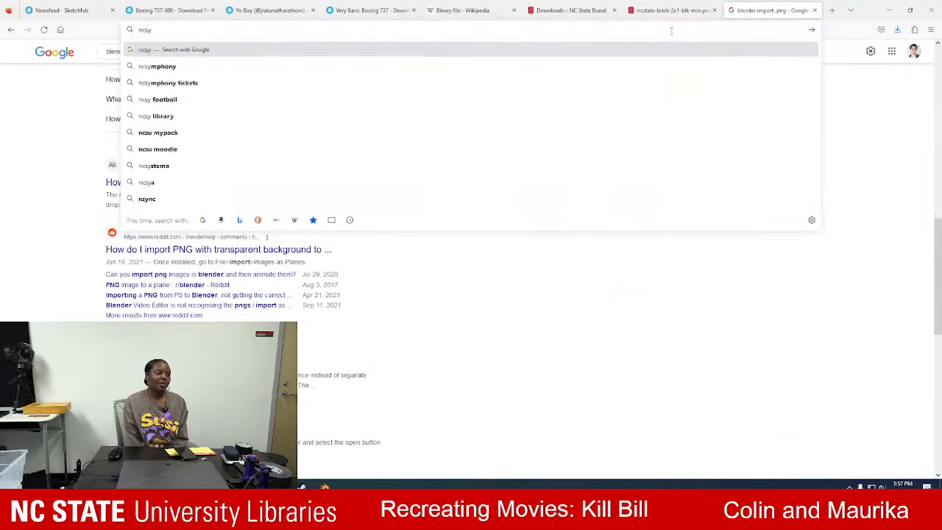
key(BackSpace)
text(u slobbe)
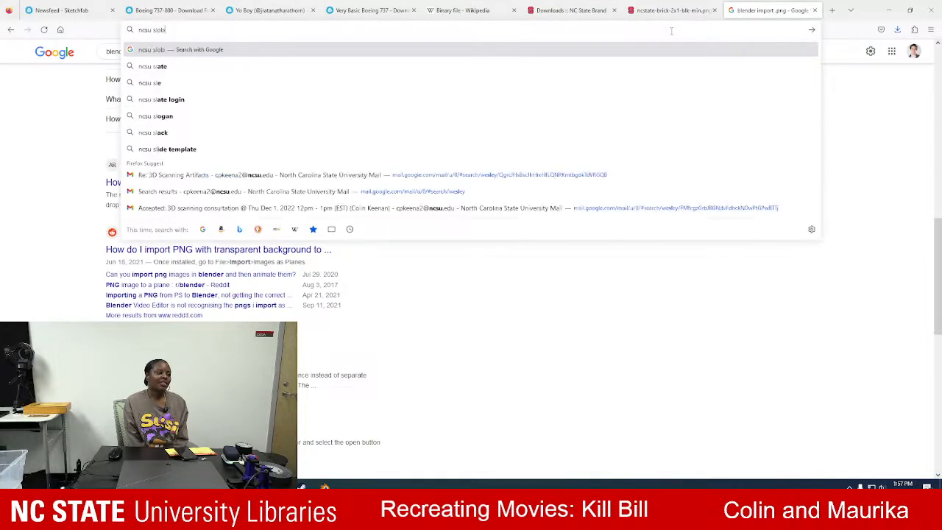
text(ring wolf logo)
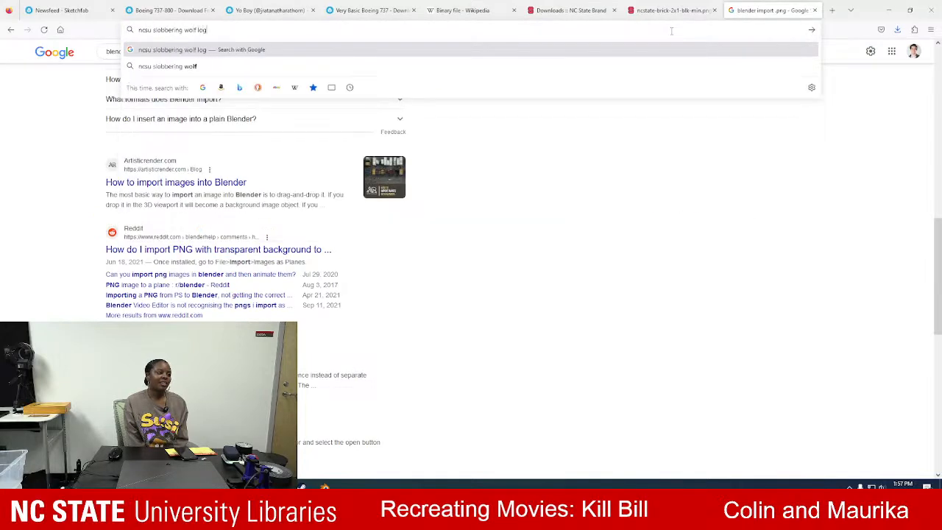
key(Return)
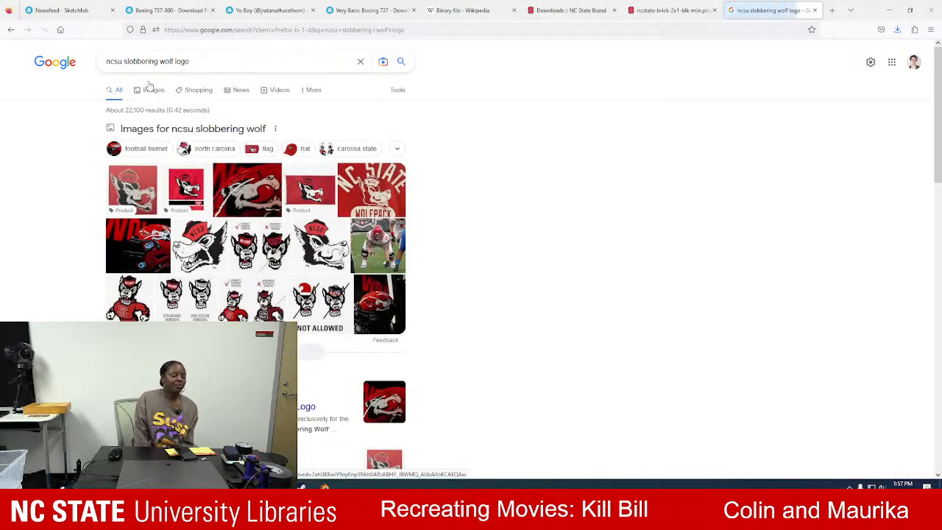
click(151, 88)
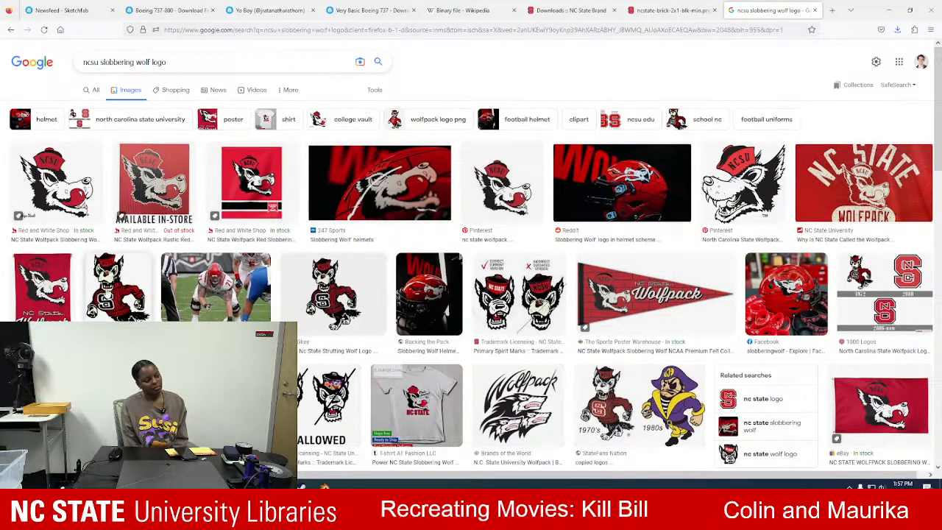
Preview the strutting wolf, slobbering wolf and helmet logo images, and close the image search page.
click(105, 293)
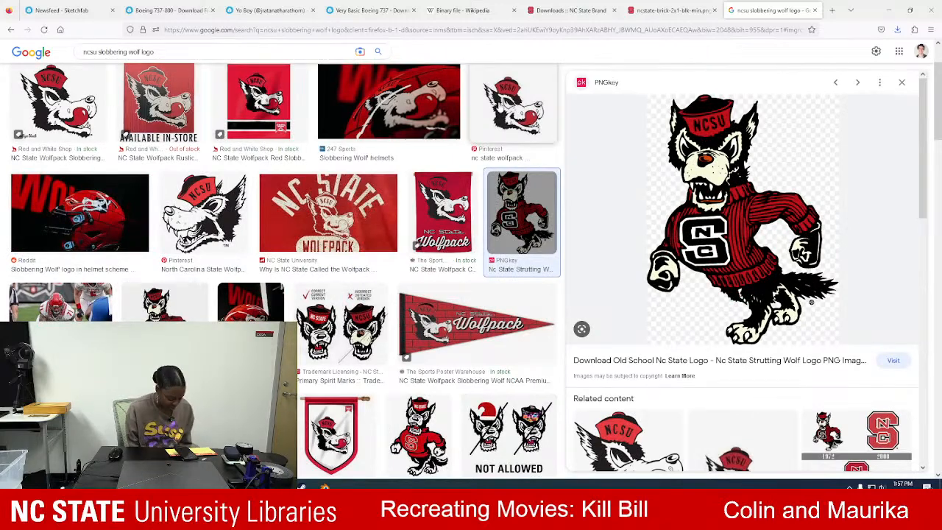
click(511, 106)
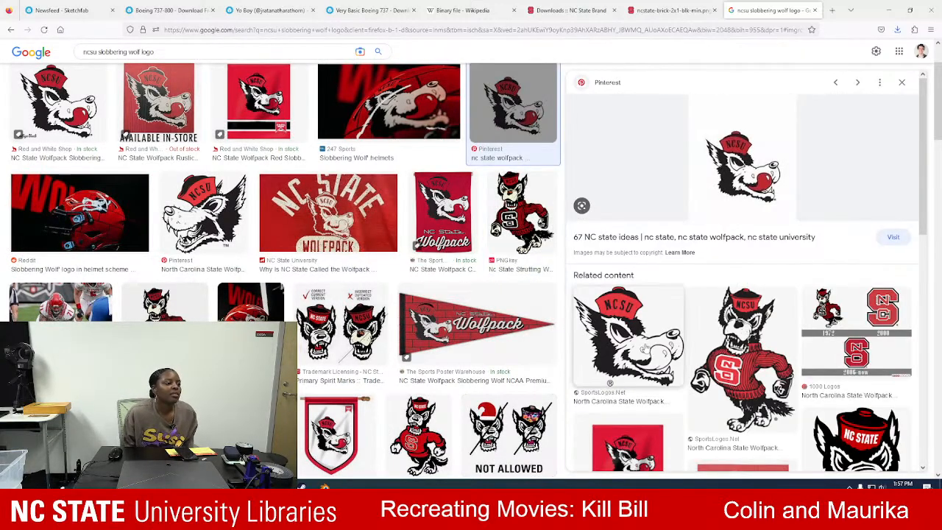
click(647, 347)
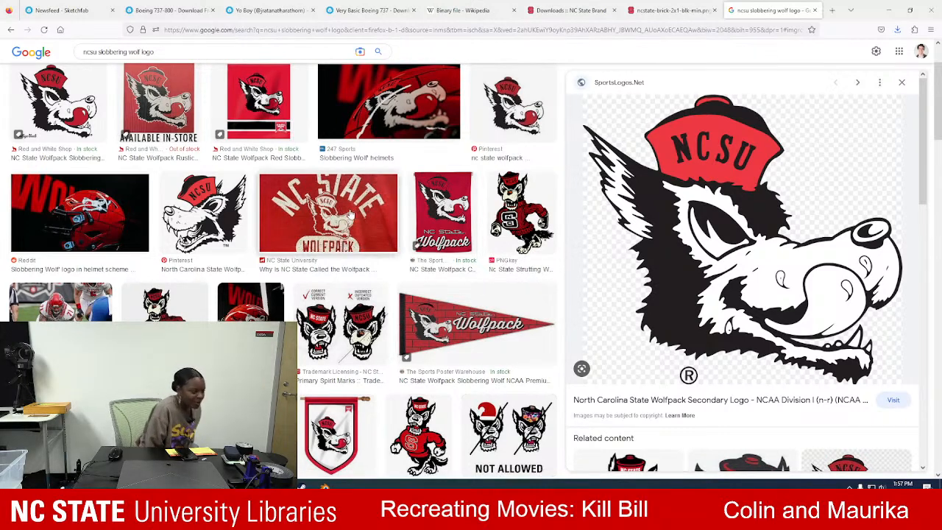
click(86, 211)
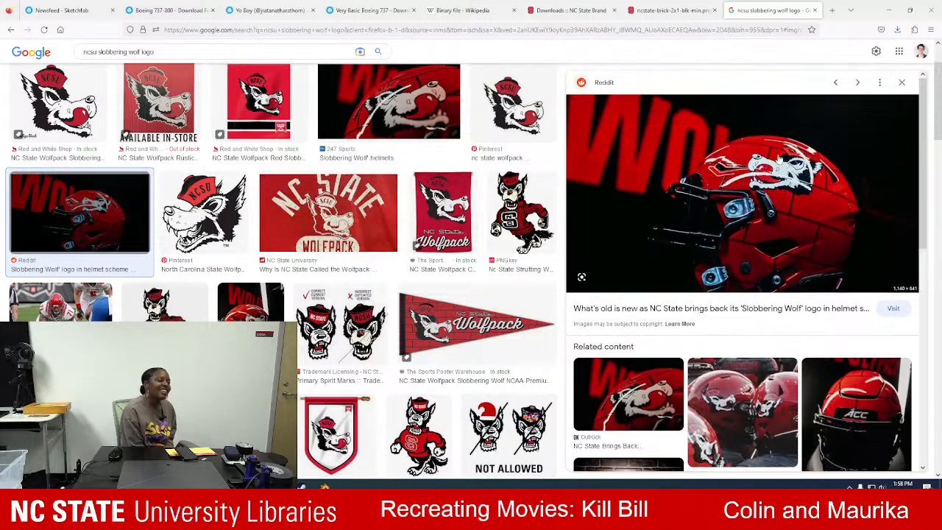
click(814, 11)
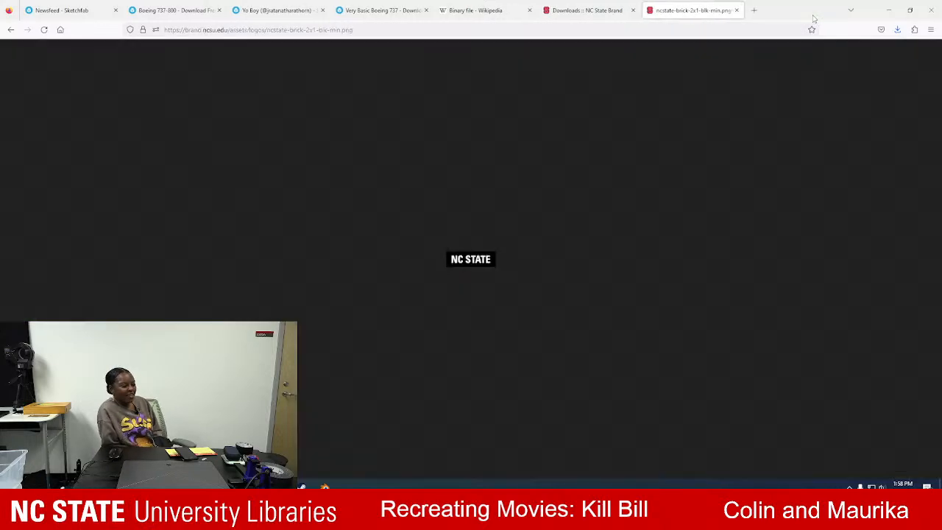
Open the Red Letters Only 4x1, Minimum PNG of the NC State University logo from the brand downloads page.
click(586, 11)
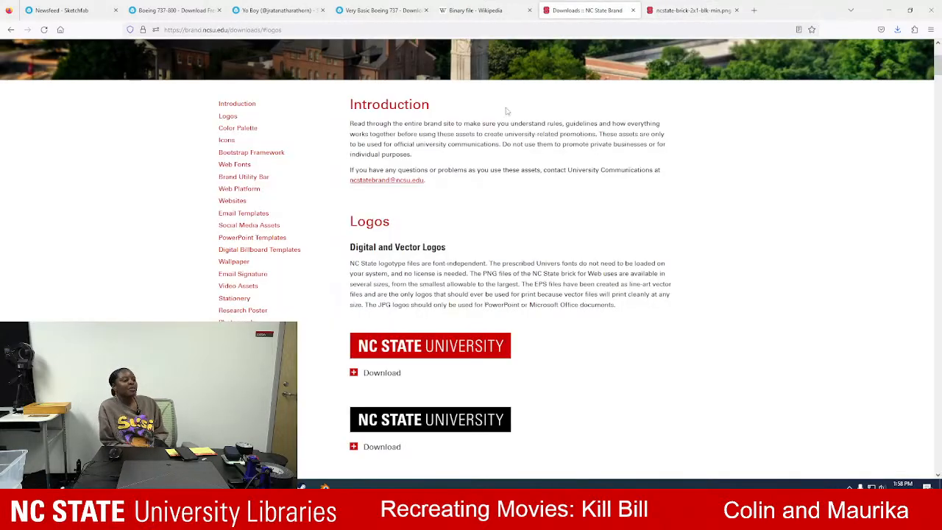
scroll(434, 309, down, 3)
scroll(451, 288, up, 1)
scroll(456, 294, down, 1)
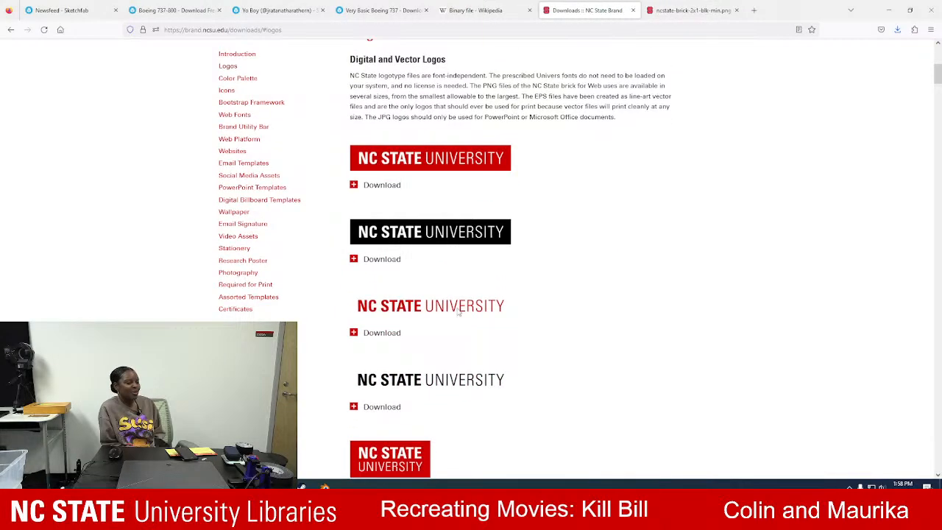
click(372, 333)
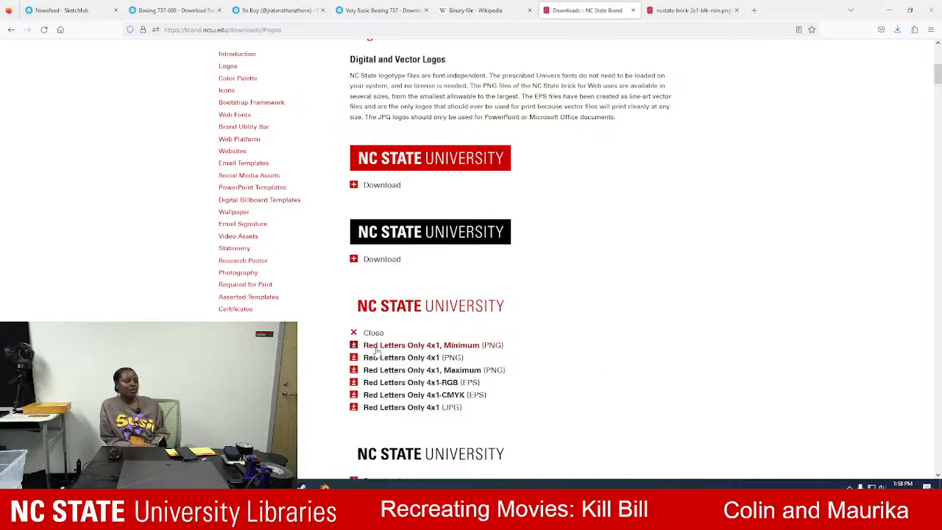
click(375, 347)
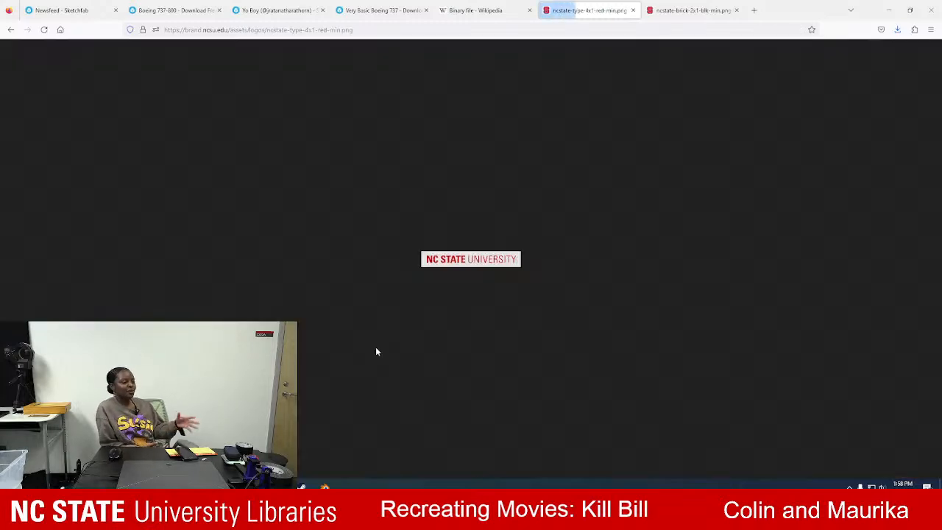
Save the red NC State University logo image to Downloads as the PNG ncstate-type-4x1-red-min.
right_click(468, 265)
click(489, 273)
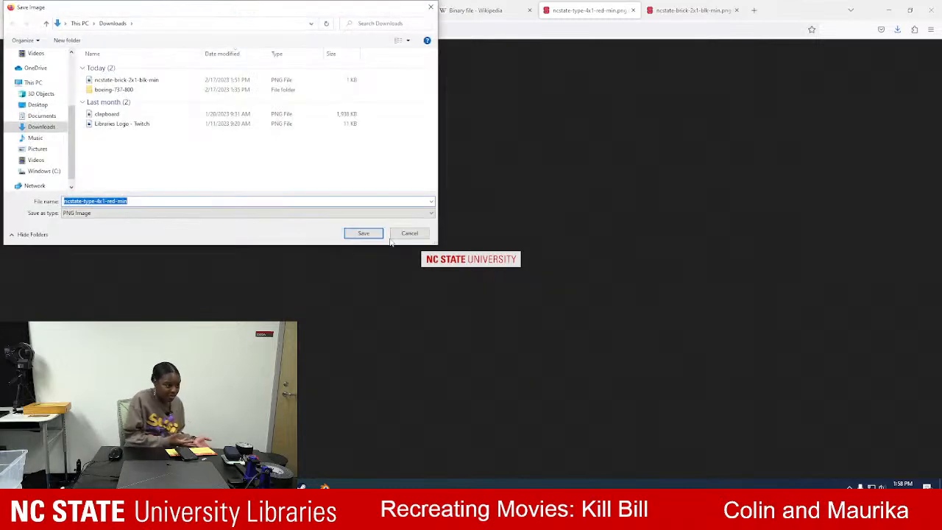
click(362, 234)
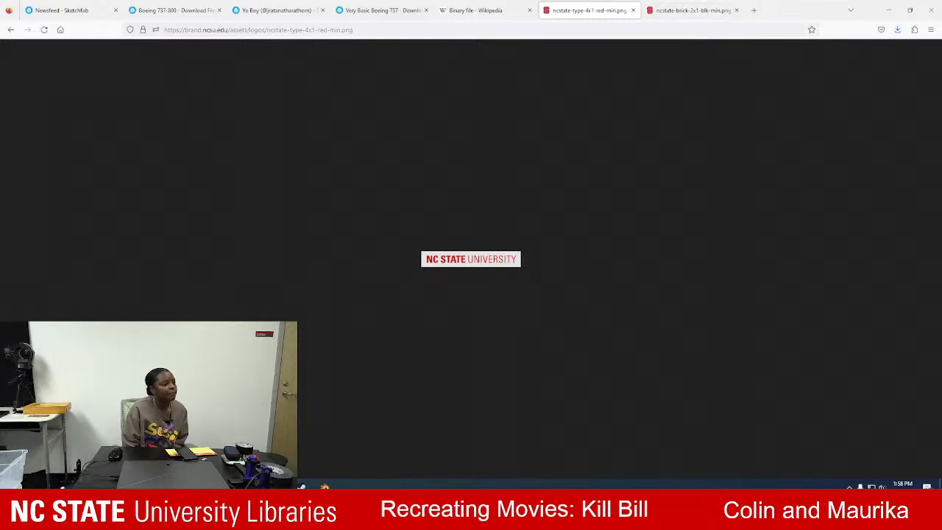
Switch to Paint 3D, close the tinker.obj airplane model there, and return to Blender.
mouse_move(302, 486)
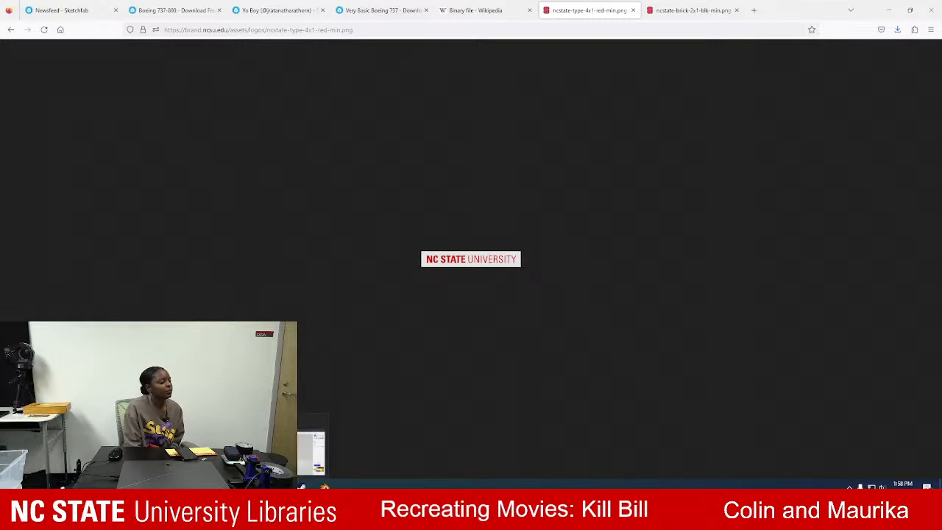
click(285, 450)
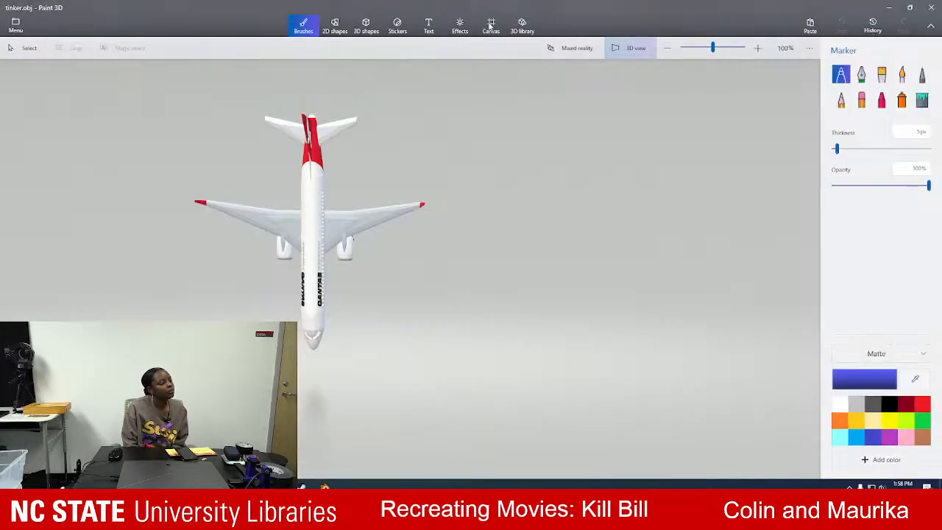
click(933, 4)
click(301, 484)
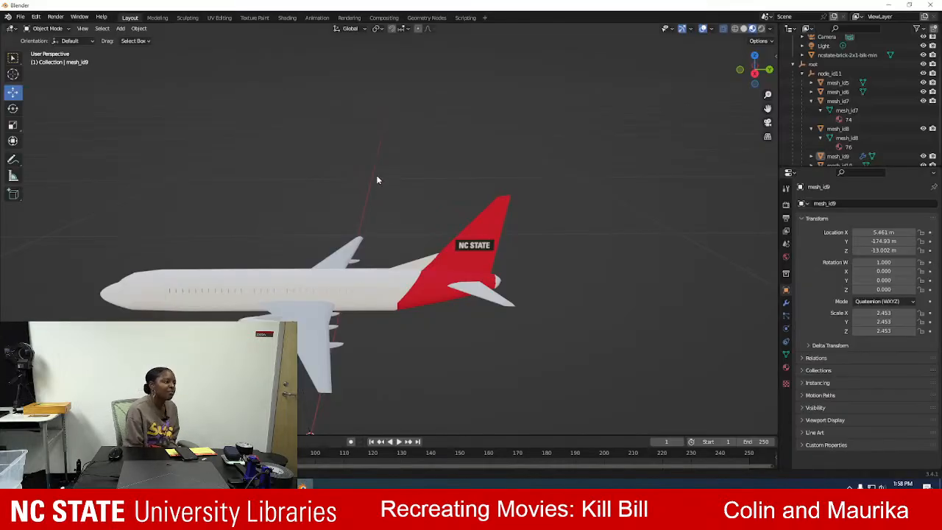
Import ncstate-type-4x1-red-min.png from Downloads as an image plane for the fuselage.
shift+middle_drag(310, 191, 409, 148)
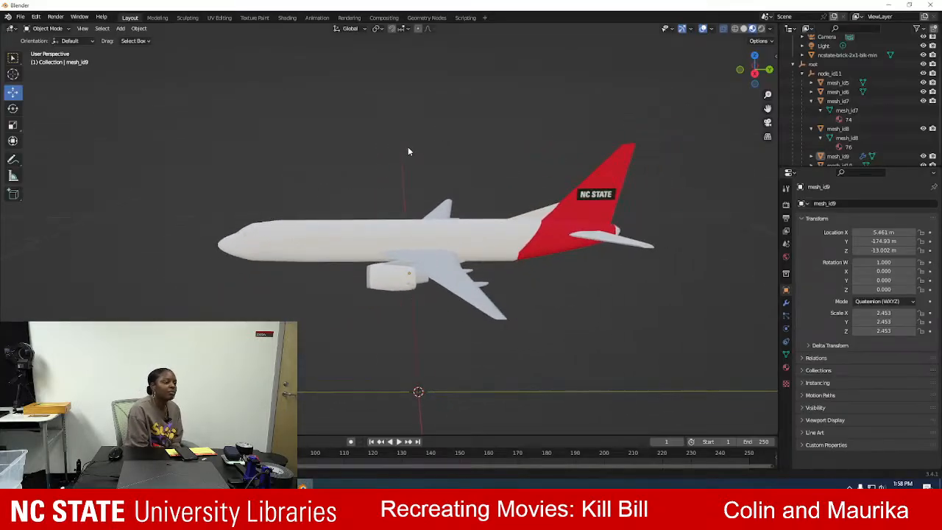
scroll(407, 151, up, 2)
scroll(407, 169, up, 3)
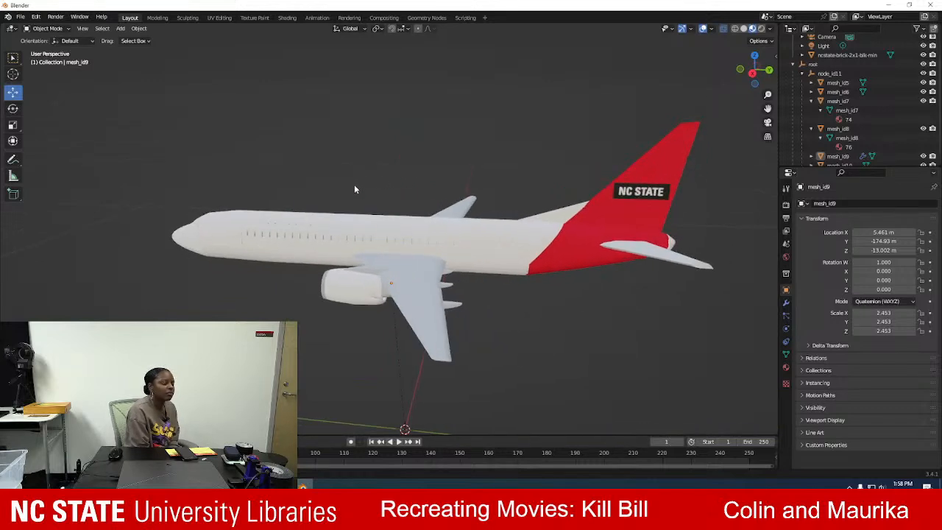
scroll(345, 185, up, 4)
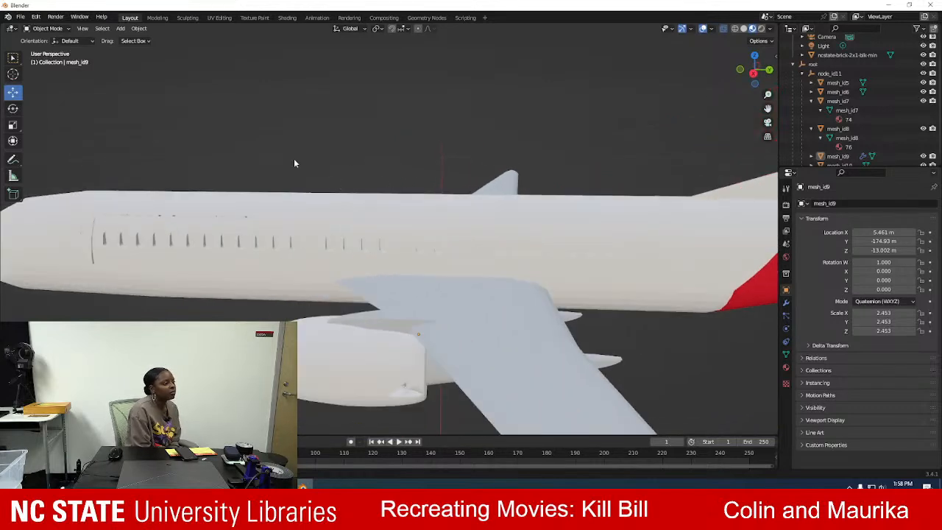
mouse_move(164, 126)
middle_down()
mouse_move(227, 132)
mouse_move(177, 126)
mouse_move(172, 134)
middle_up()
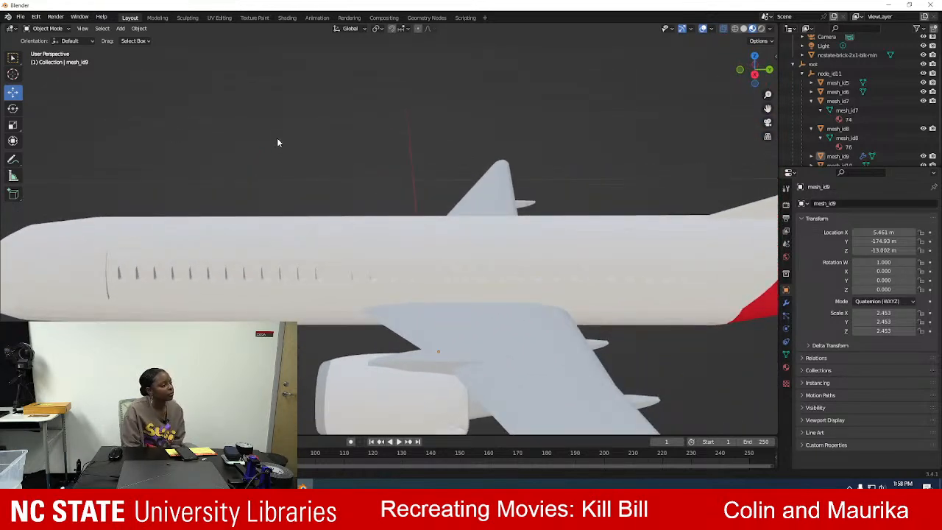
click(21, 16)
mouse_move(65, 141)
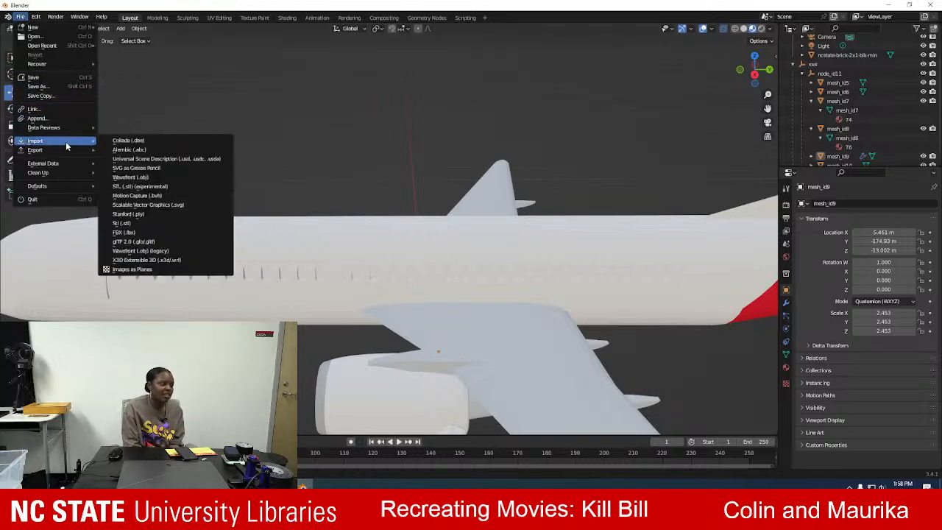
click(169, 270)
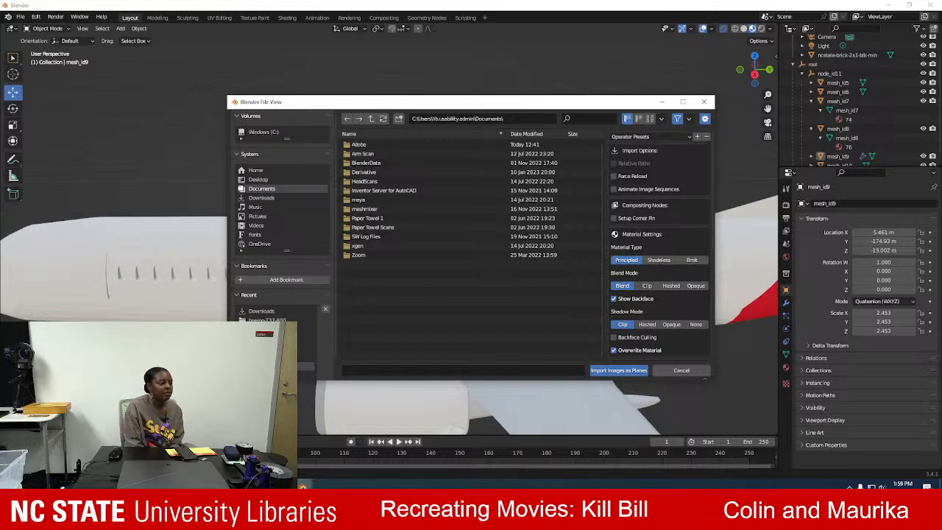
click(263, 198)
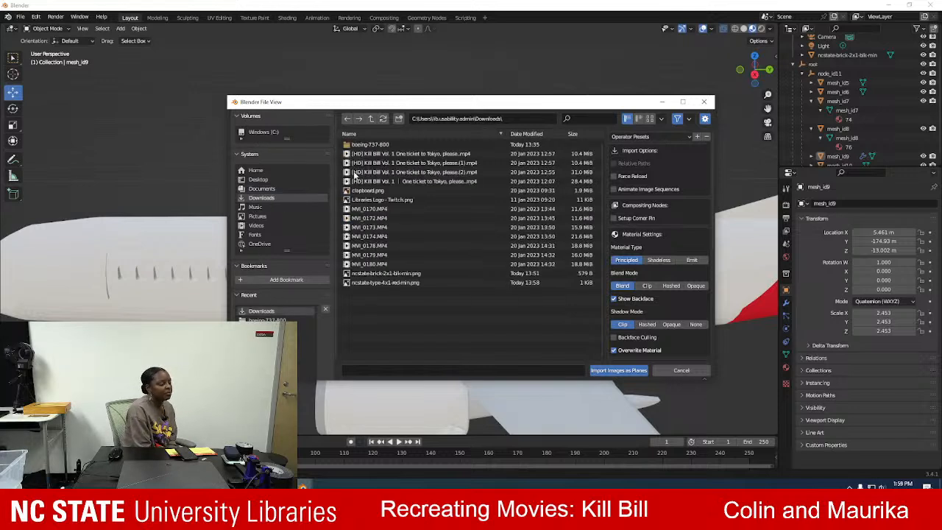
click(415, 284)
click(604, 371)
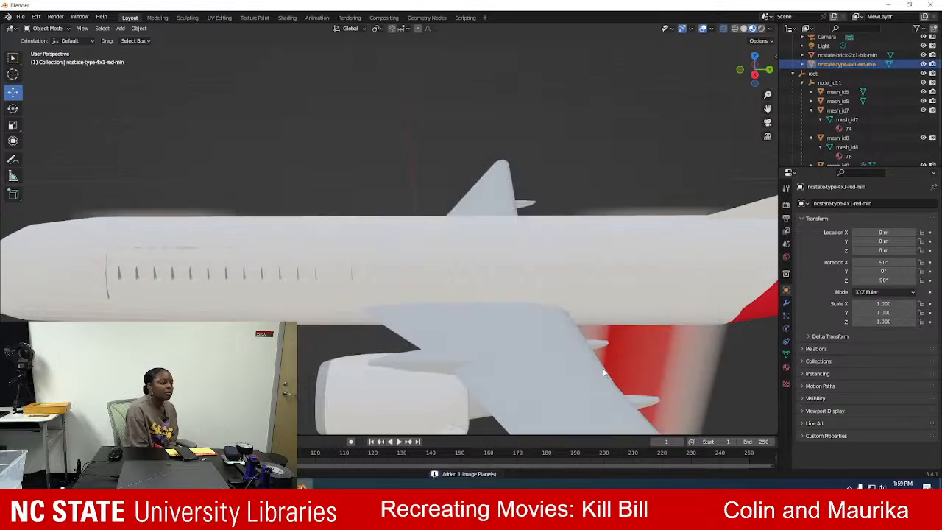
Scale the imported NC State University logo plane to 0.015 on the X, Y and Z axes.
key(KP_Decimal)
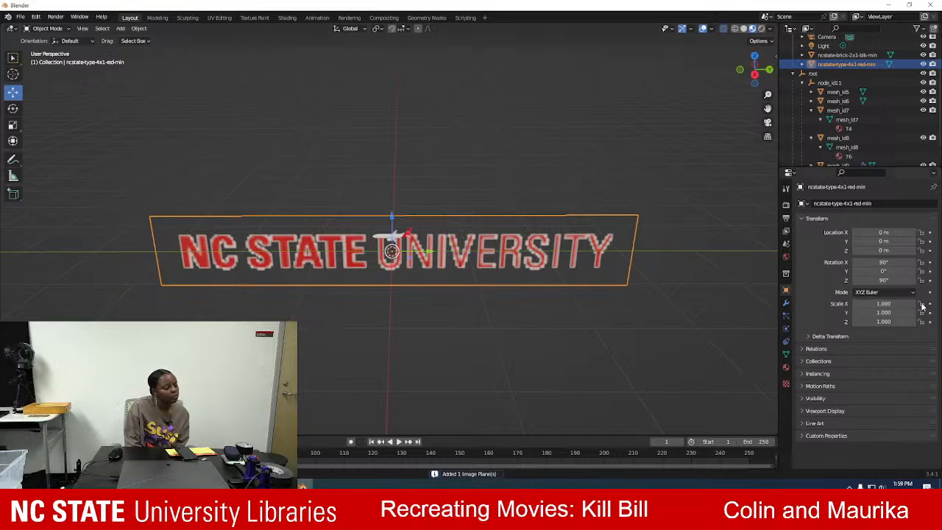
click(896, 304)
key(BackSpace)
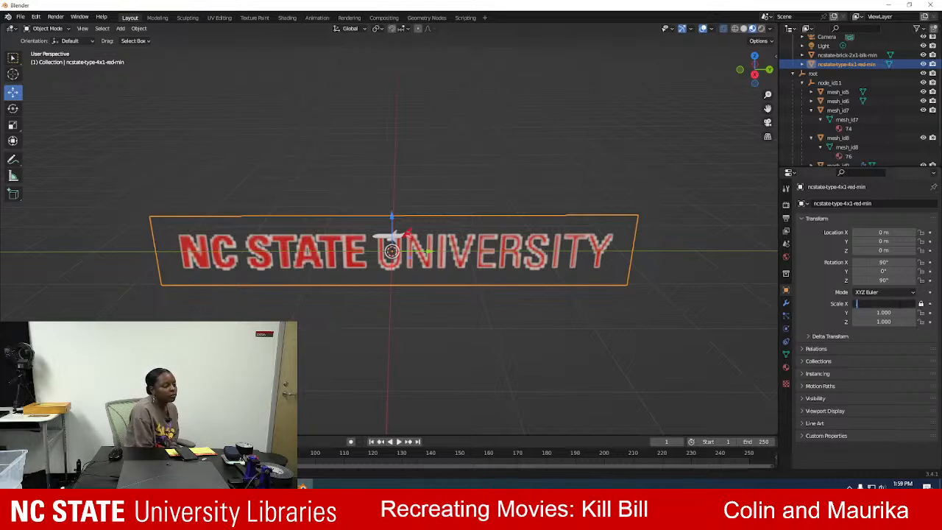
text(.015)
key(Tab)
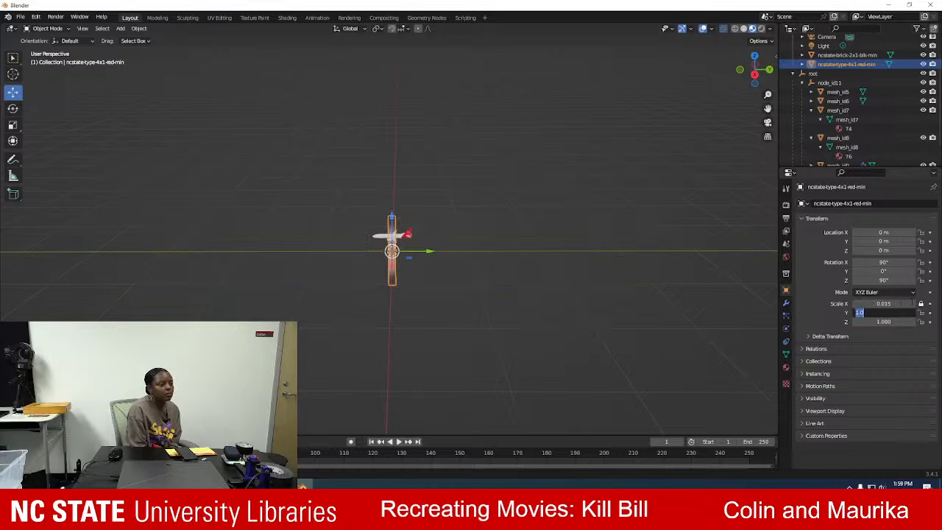
text(.015)
key(Tab)
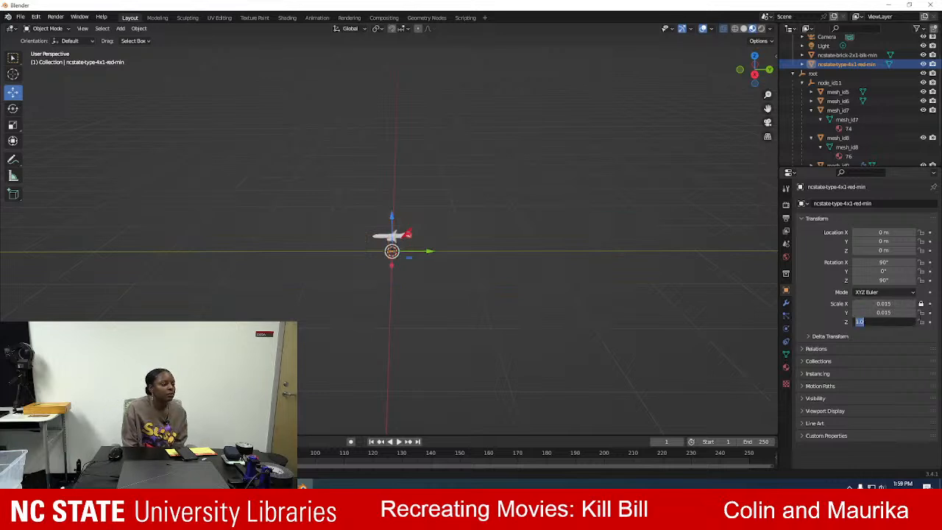
text(.015)
key(Tab)
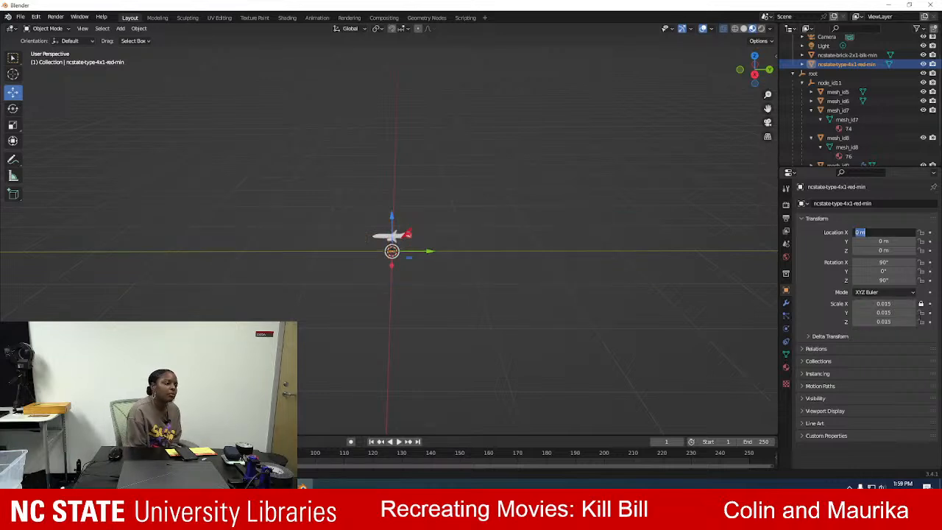
Move the logo plane up to the airplane's fuselage side, to about X 0.024 m and Z 0.232 m.
click(398, 216)
drag(392, 218, 480, 275)
scroll(398, 273, up, 10)
scroll(397, 273, up, 3)
scroll(449, 241, up, 2)
middle_drag(344, 217, 398, 192)
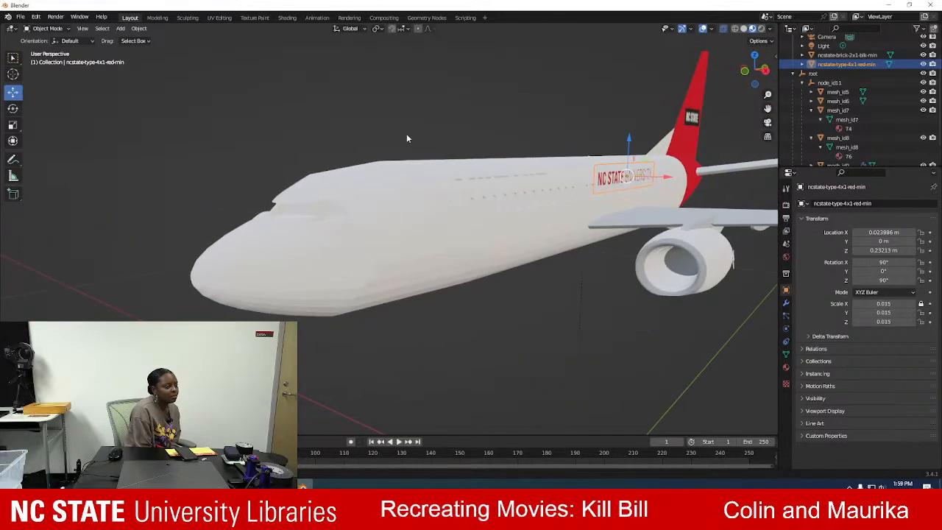
click(58, 30)
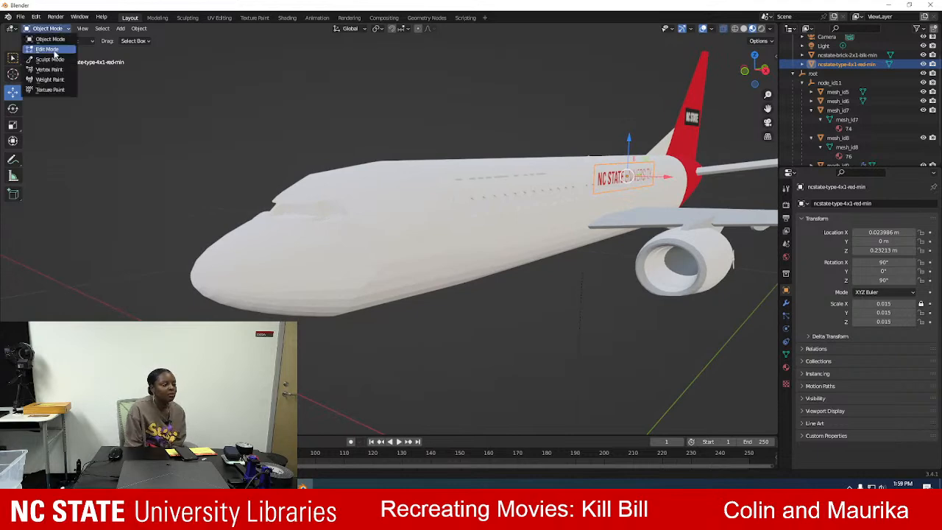
click(45, 41)
scroll(618, 148, up, 10)
middle_drag(629, 126, 590, 137)
scroll(570, 131, down, 5)
middle_drag(378, 131, 379, 128)
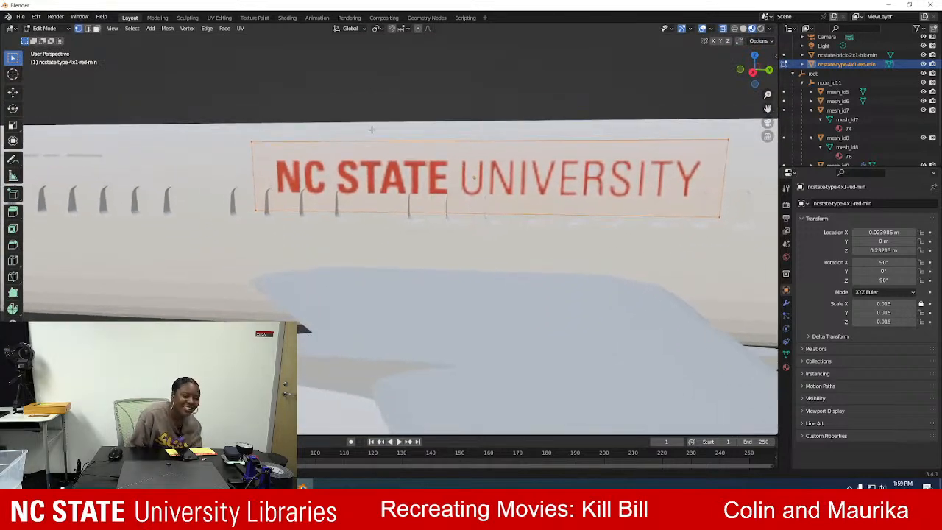
click(314, 88)
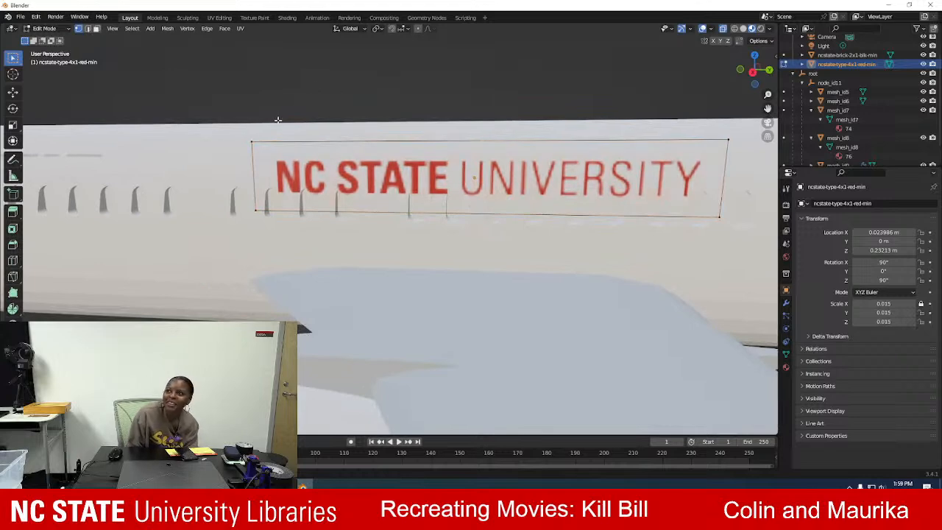
click(58, 30)
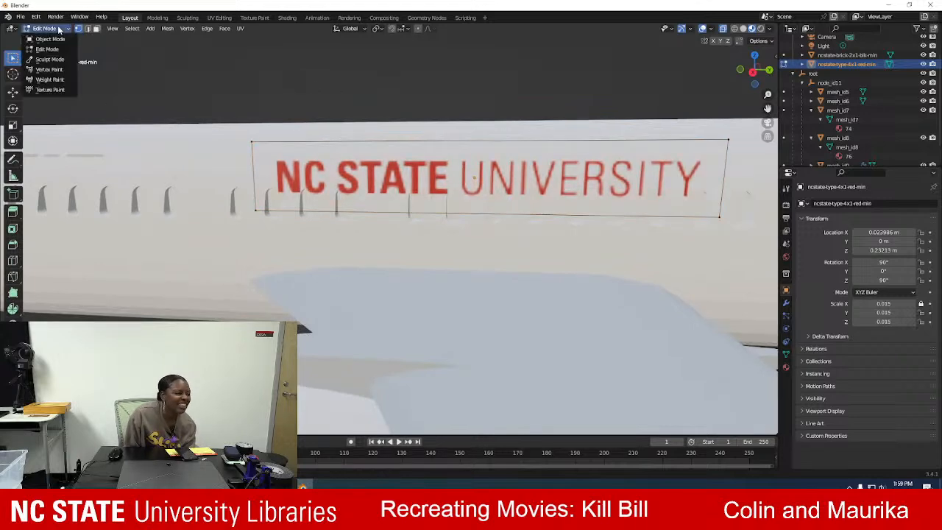
click(50, 39)
Fit the logo plane against the fuselage above the windows at about X 0.020 m and Z 0.237 m, and deselect it.
drag(473, 136, 473, 122)
middle_drag(204, 96, 479, 212)
middle_drag(535, 234, 352, 175)
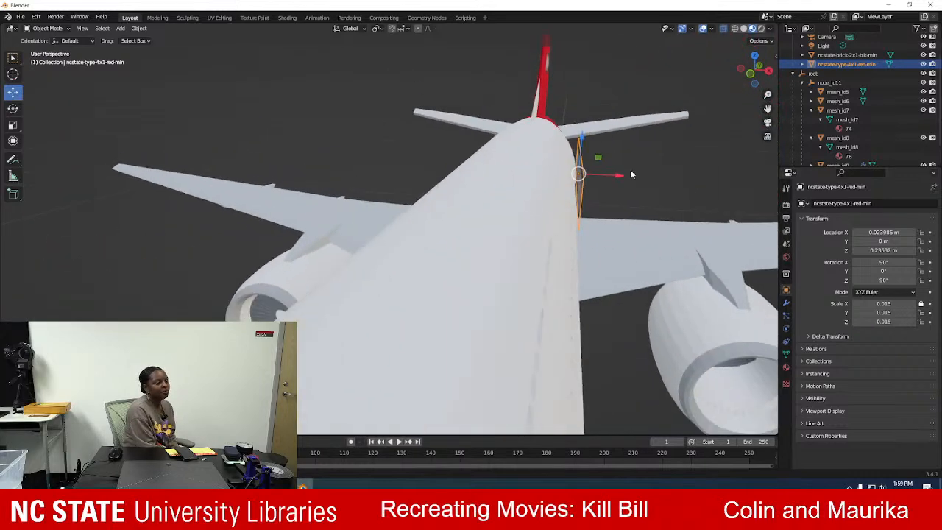
drag(622, 175, 608, 177)
middle_drag(608, 177, 413, 174)
drag(304, 166, 304, 160)
click(306, 109)
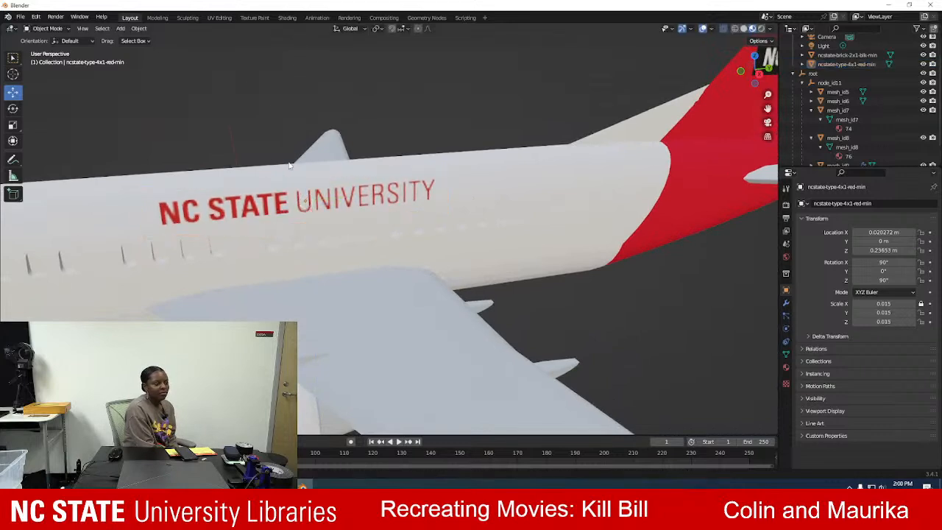
Examine from several angles how the NC State University lettering sits on the fuselage and with the tail logo.
middle_drag(262, 121, 278, 121)
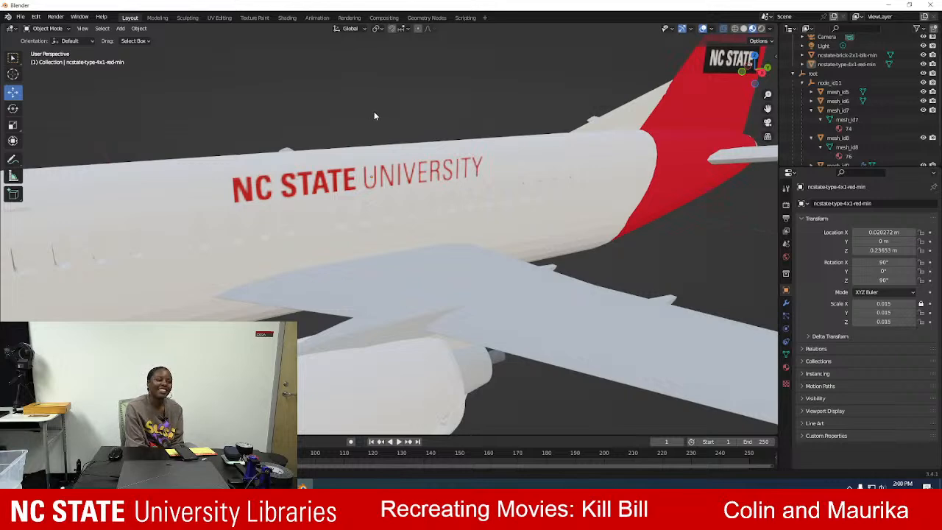
middle_drag(373, 110, 356, 112)
scroll(356, 112, up, 2)
scroll(303, 130, down, 6)
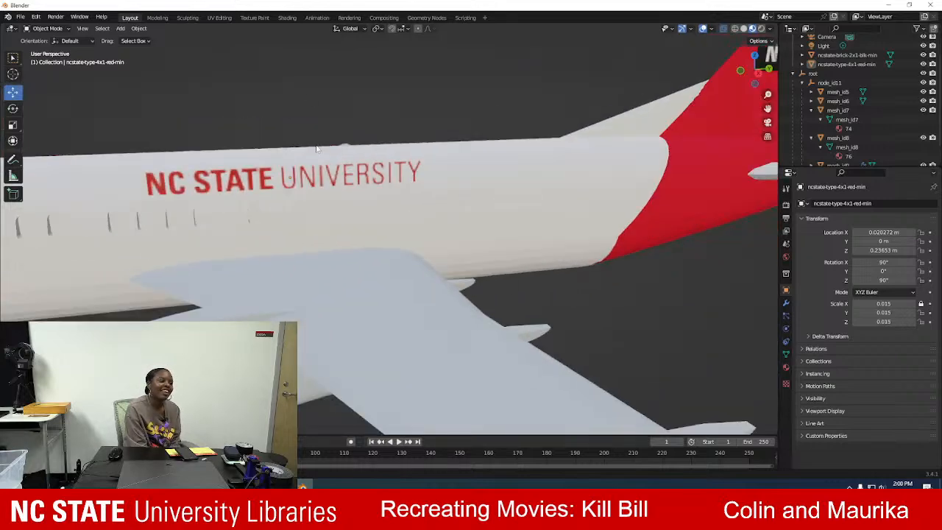
middle_drag(317, 140, 264, 150)
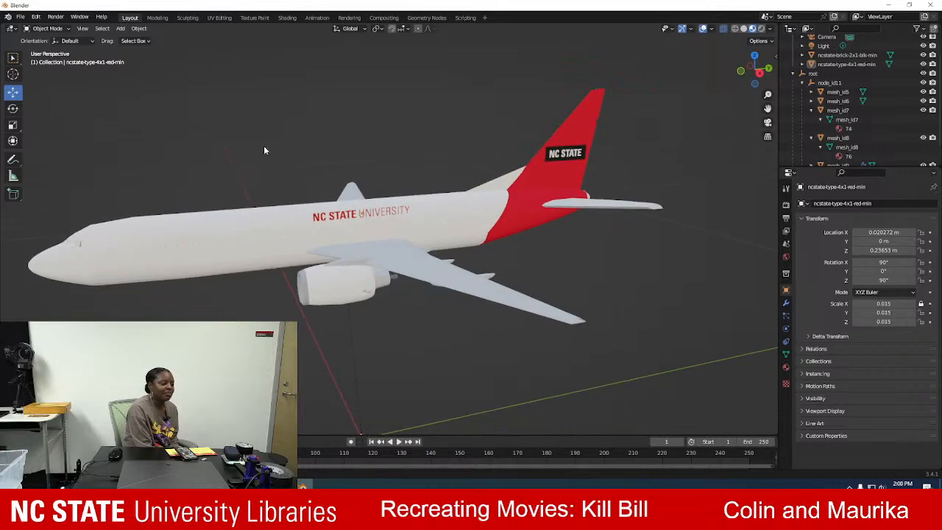
middle_drag(341, 155, 326, 152)
scroll(307, 173, up, 4)
middle_drag(265, 144, 530, 169)
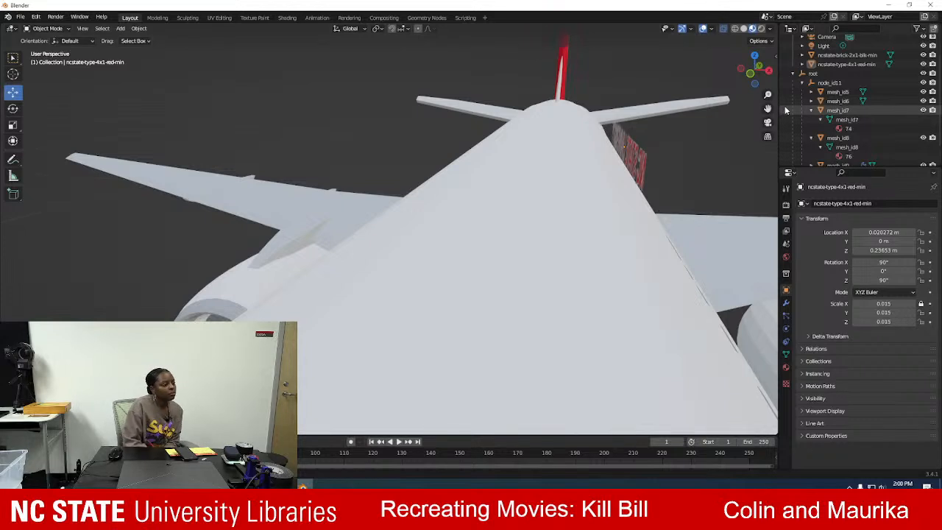
middle_drag(750, 131, 397, 68)
scroll(239, 123, down, 4)
middle_drag(273, 151, 293, 149)
scroll(296, 160, down, 4)
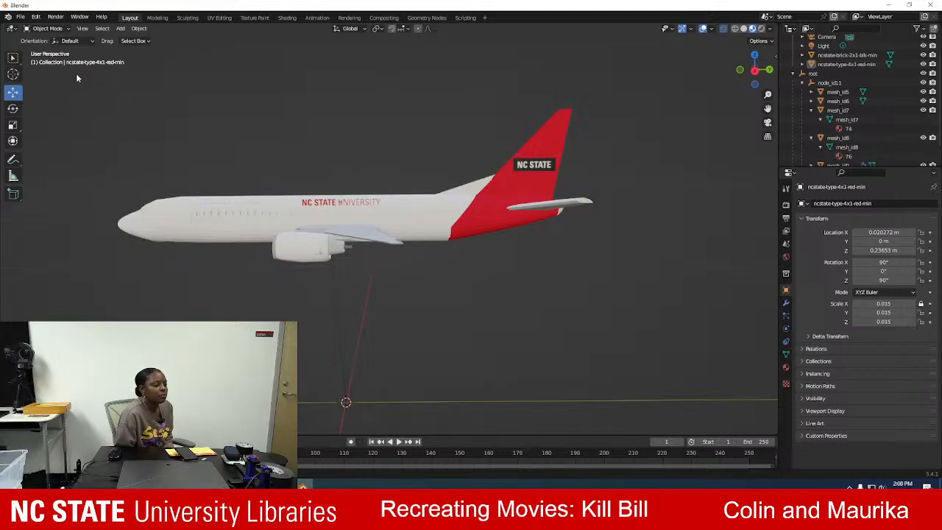
Join all visible airplane parts and both NC State logo planes into a single object, and deselect it.
drag(76, 73, 610, 346)
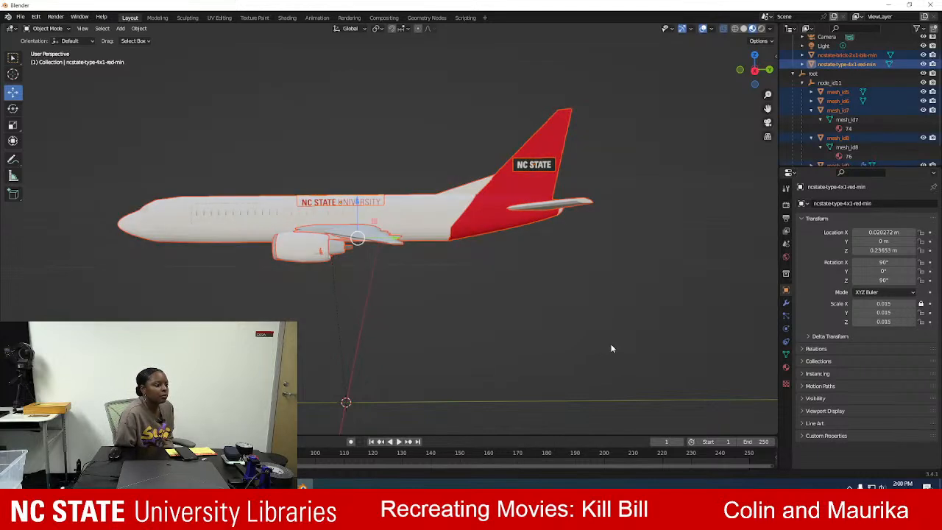
click(47, 28)
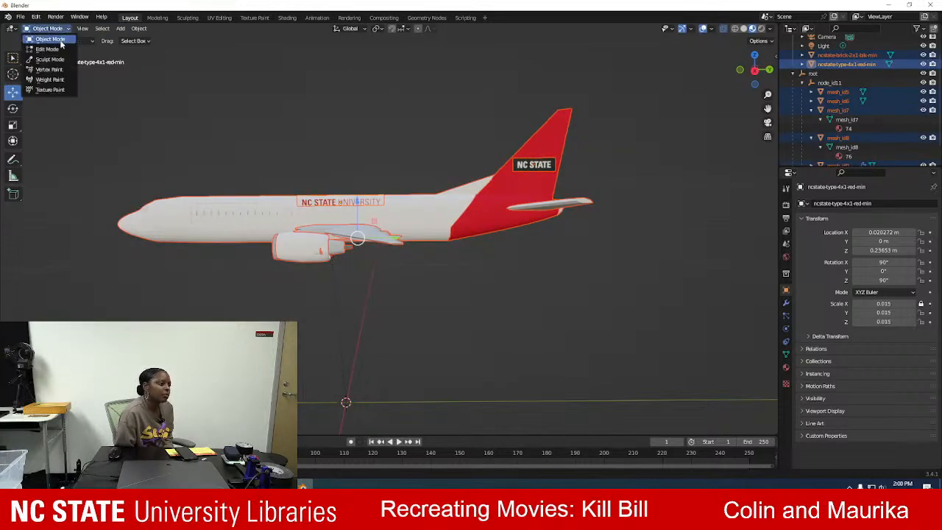
click(140, 28)
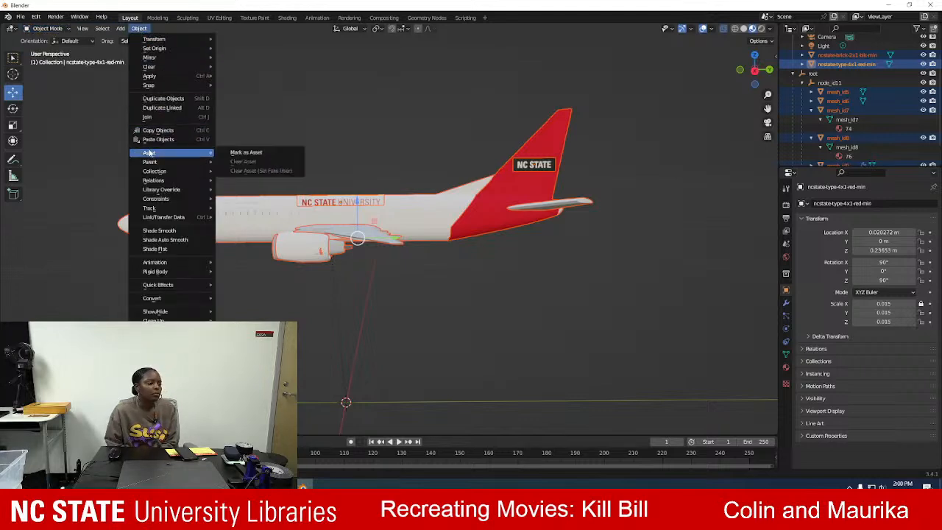
right_click(423, 217)
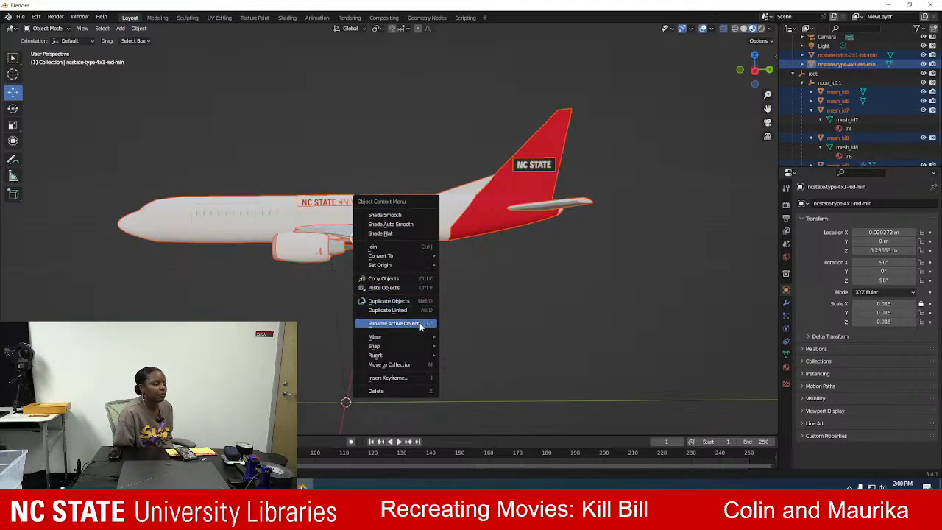
click(403, 247)
click(414, 117)
middle_drag(387, 285, 386, 240)
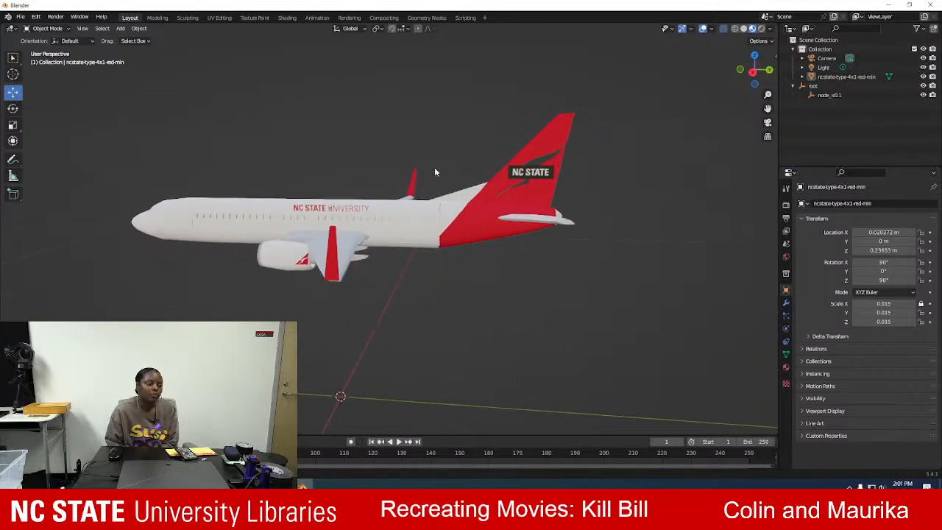
Inspect the tail fin where the old emblem shows through, and undo the join of the airplane parts and logo planes.
scroll(624, 142, up, 4)
middle_drag(616, 137, 411, 258)
click(497, 211)
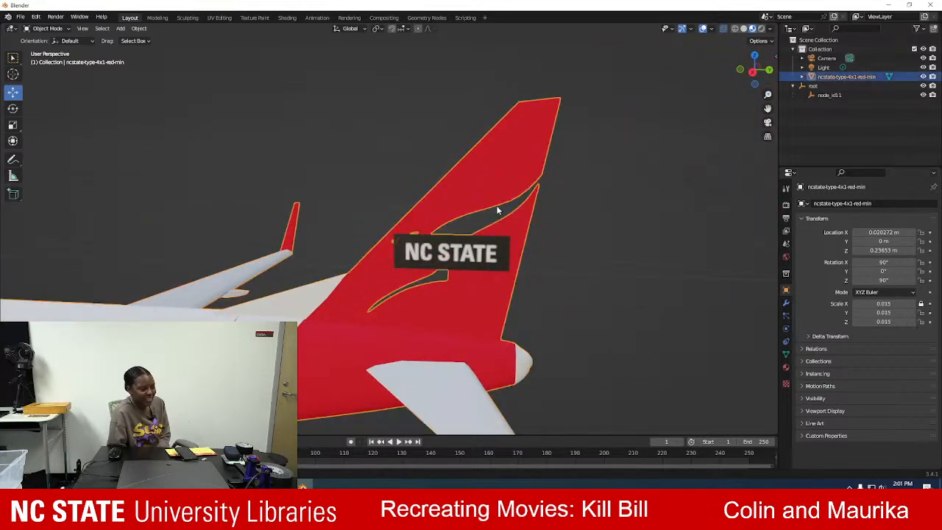
click(693, 218)
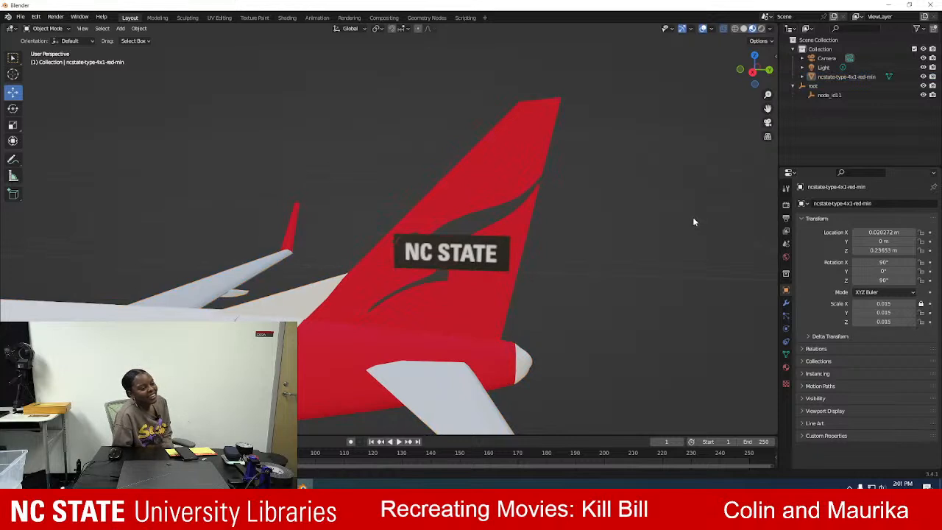
key(ctrl+z)
click(693, 218)
key(ctrl+z)
key(ctrl+z)
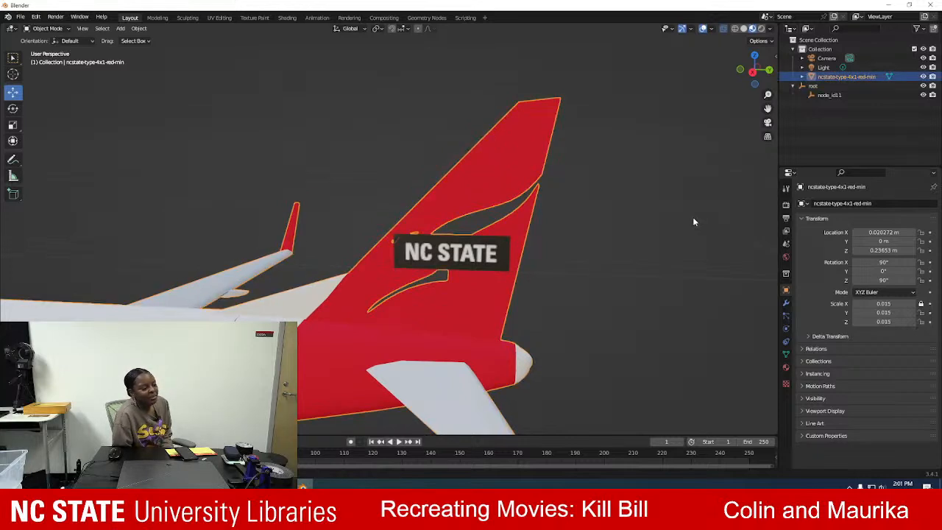
click(232, 185)
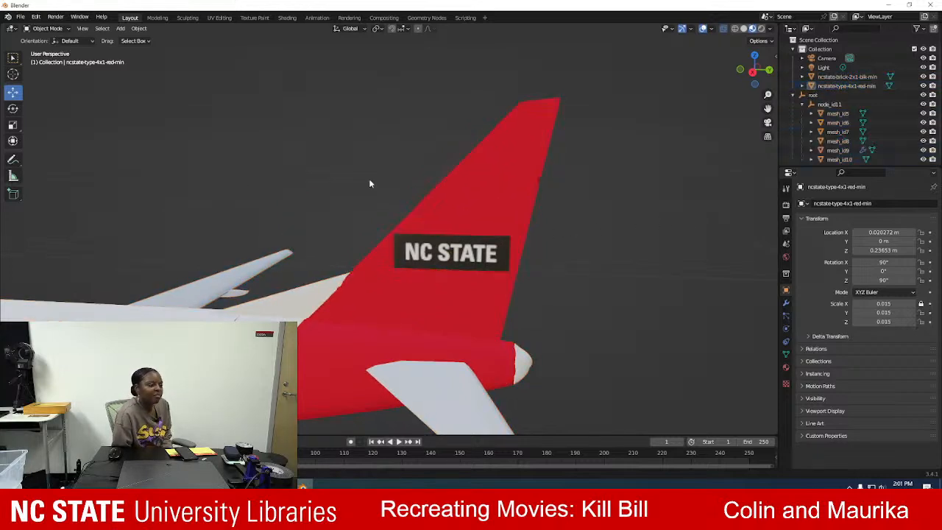
Apply the Remesh modifier on the airplane's red tail mesh and deselect it.
click(537, 186)
right_click(515, 187)
click(515, 188)
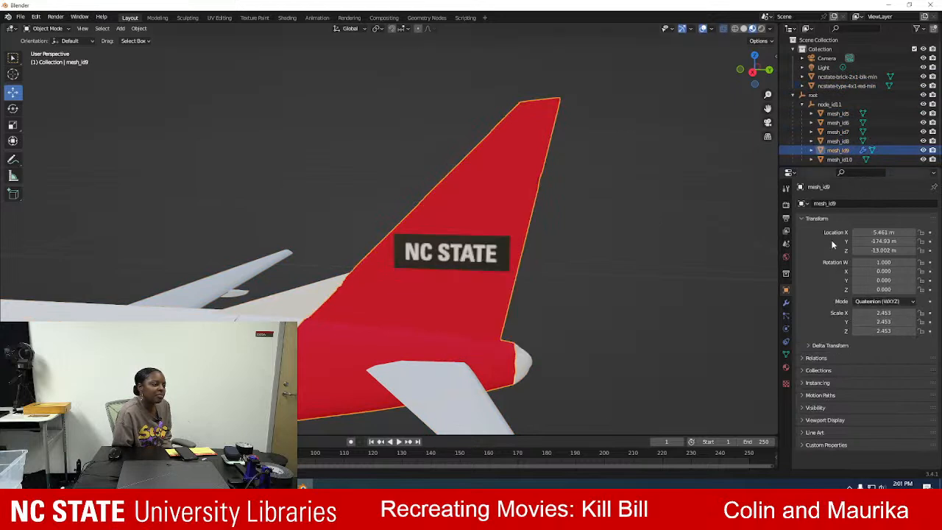
click(786, 302)
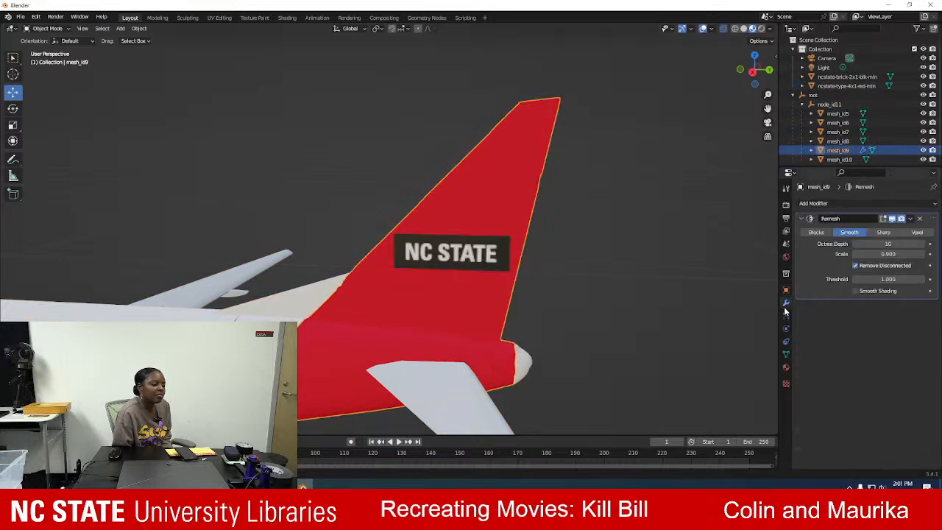
click(910, 218)
click(872, 230)
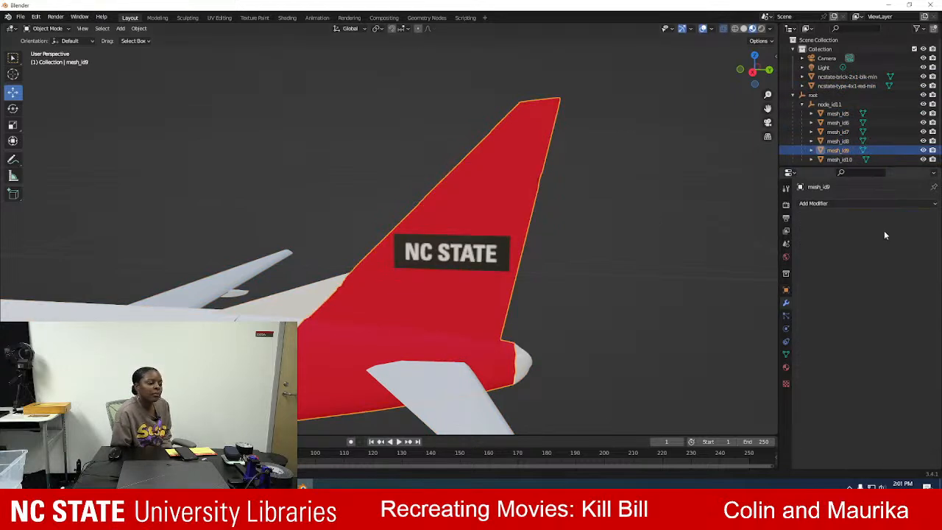
click(590, 219)
Join all visible airplane parts and both NC State logo planes into the tail mesh as one object, and deselect it.
scroll(295, 143, down, 6)
drag(148, 182, 485, 343)
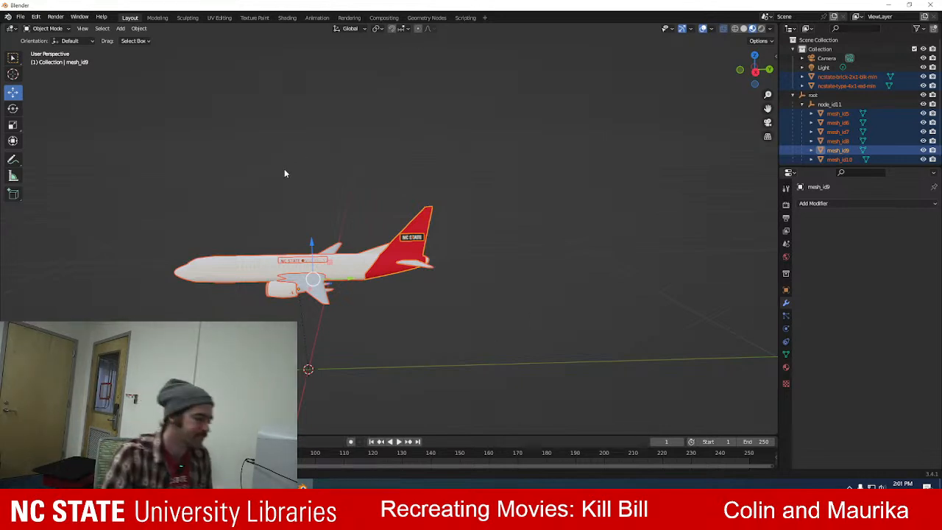
right_click(379, 263)
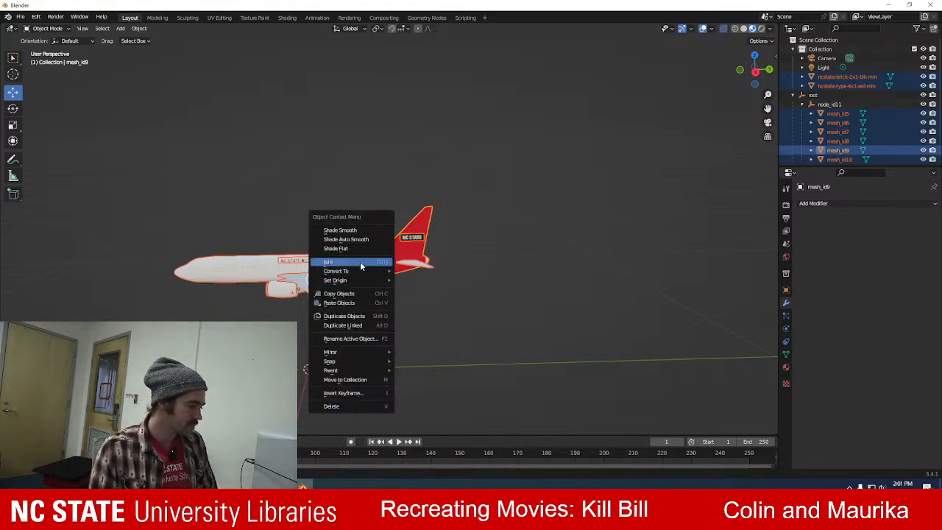
click(360, 261)
click(424, 184)
Examine the joined airplane from several angles, checking the tail, the wings and both NC State logos.
scroll(424, 184, up, 3)
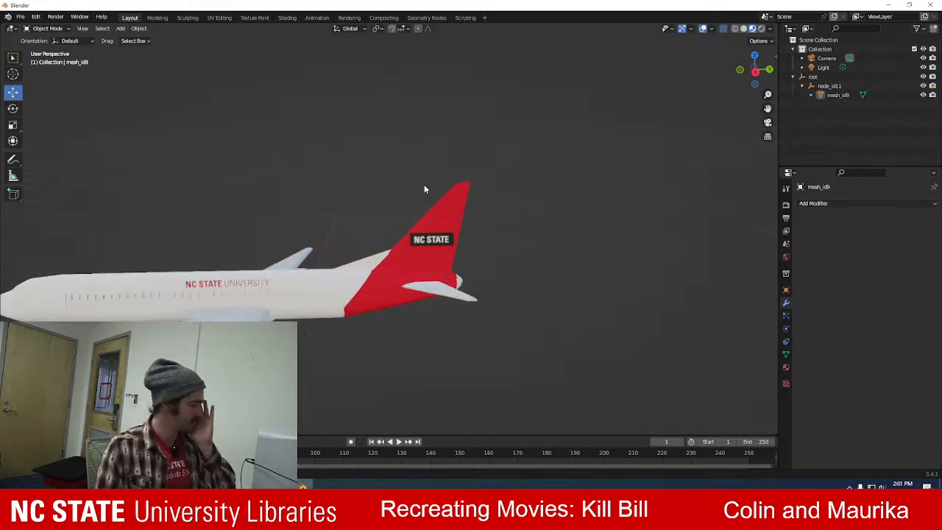
mouse_move(116, 184)
middle_down()
mouse_move(160, 174)
mouse_move(109, 185)
middle_up()
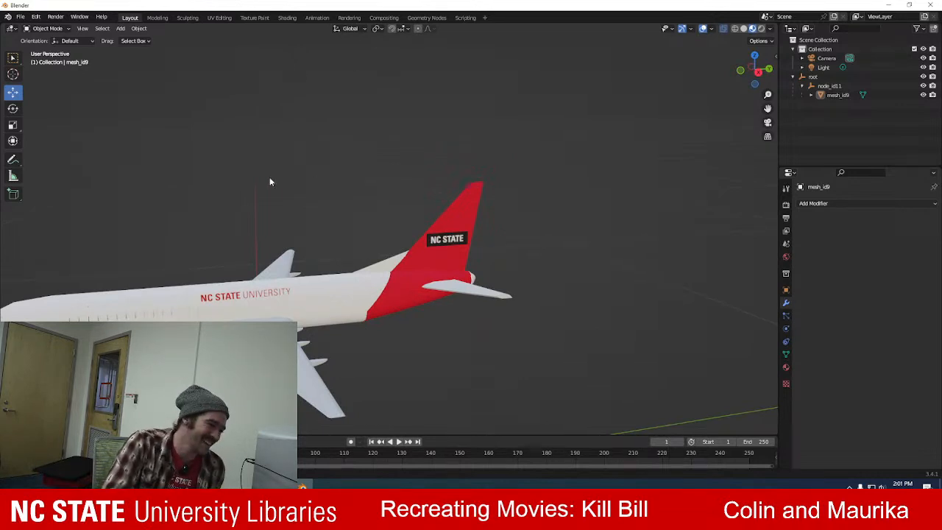
middle_drag(229, 187, 324, 163)
scroll(324, 150, up, 3)
scroll(353, 140, down, 5)
middle_drag(263, 150, 289, 256)
scroll(271, 264, up, 3)
scroll(290, 254, down, 3)
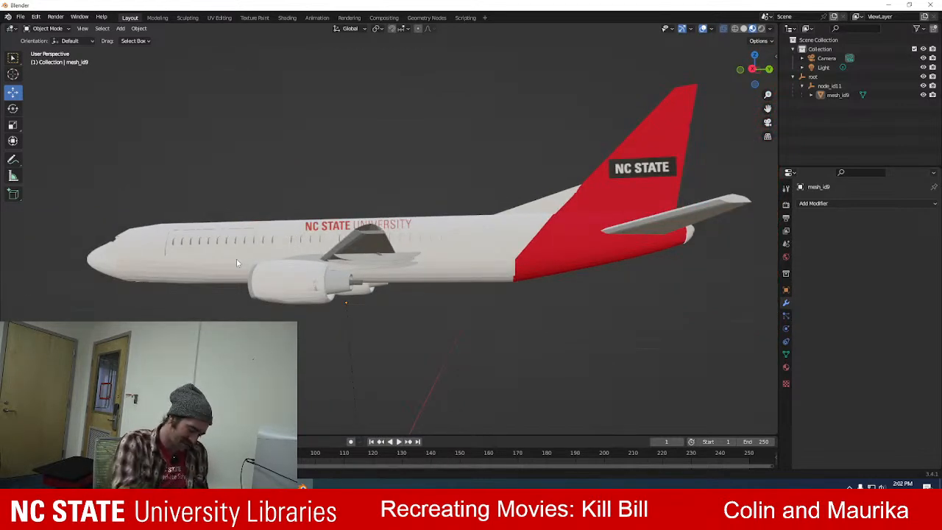
middle_drag(409, 188, 406, 194)
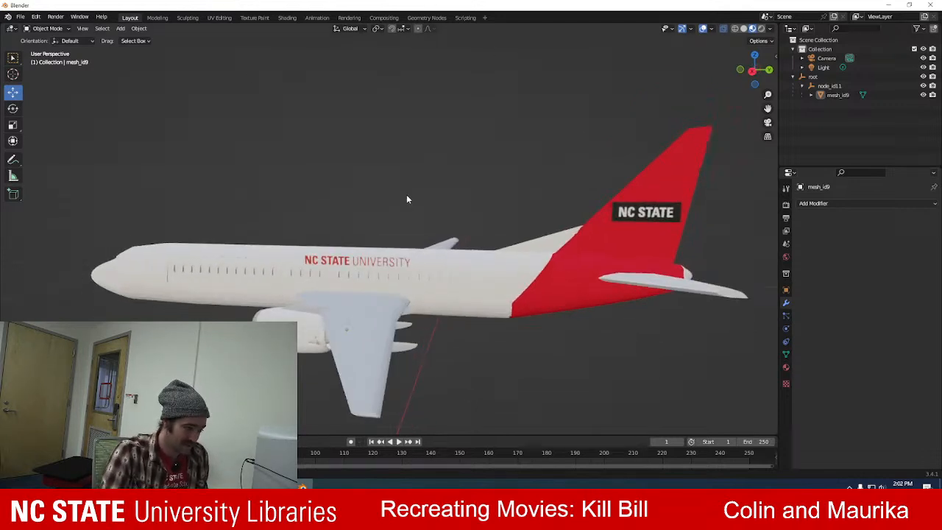
scroll(415, 186, down, 2)
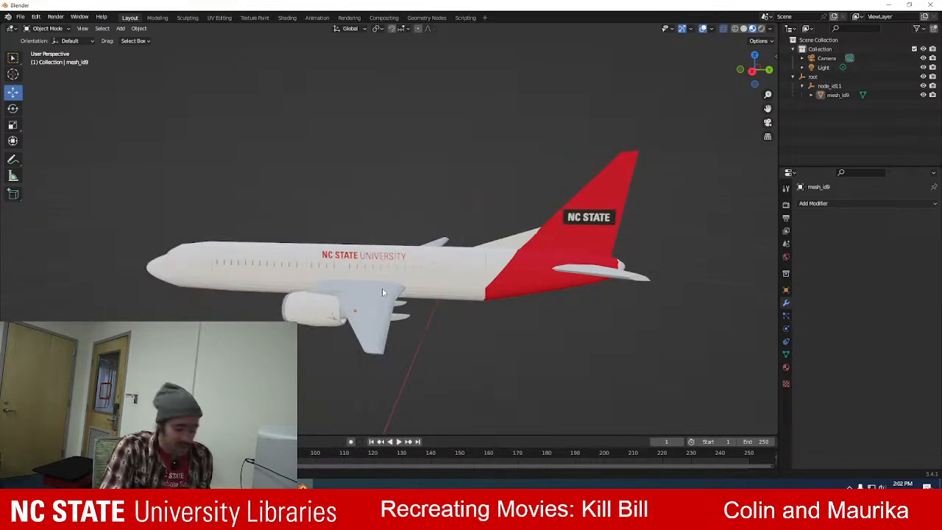
scroll(259, 233, down, 2)
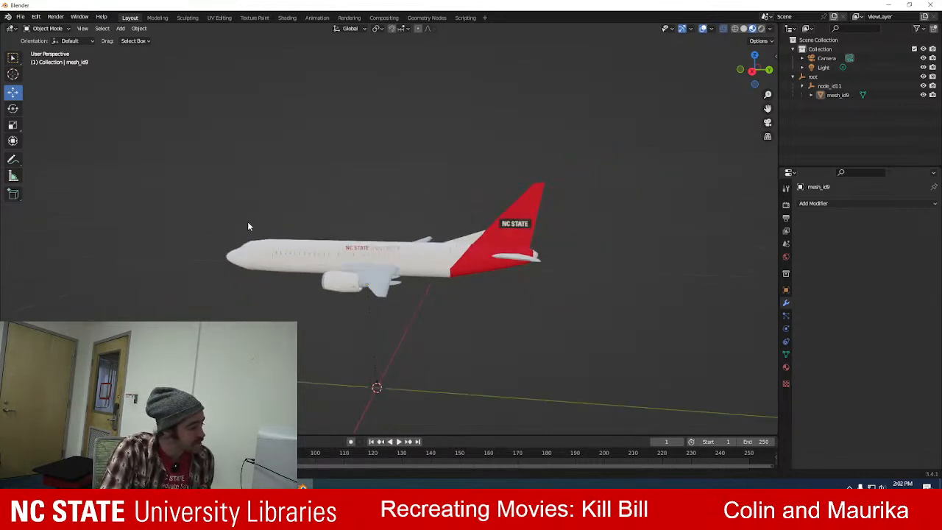
scroll(249, 222, up, 3)
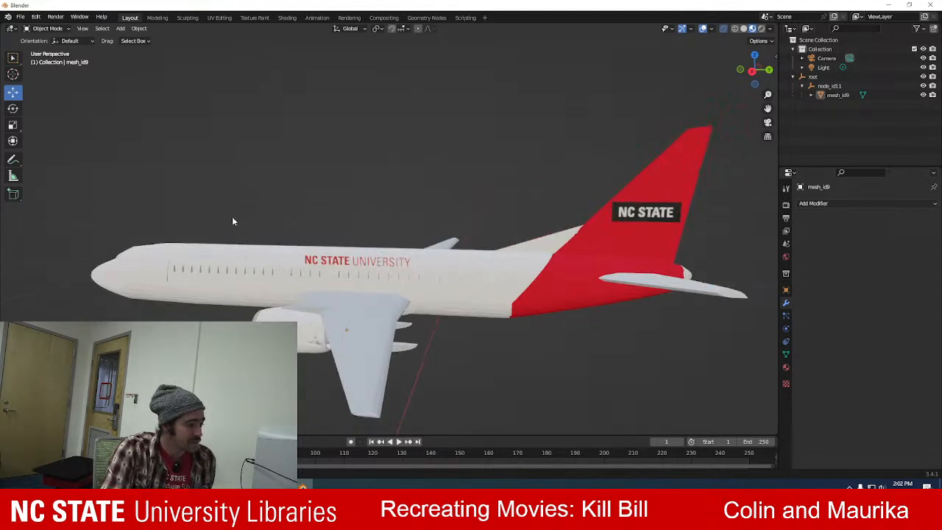
shift+middle_drag(247, 218, 208, 206)
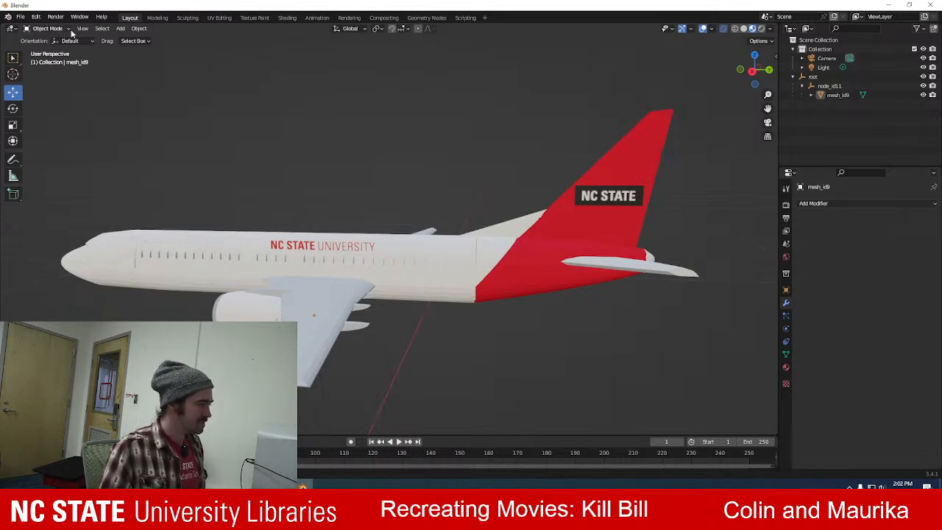
Open the Animation workspace, and play the airplane shot of the Kill Bill reference clip in the video player.
click(316, 17)
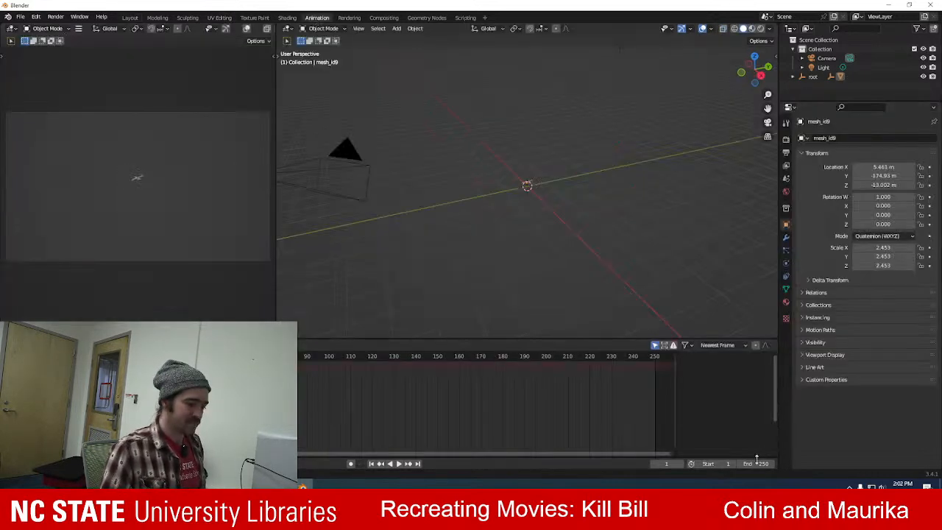
click(281, 485)
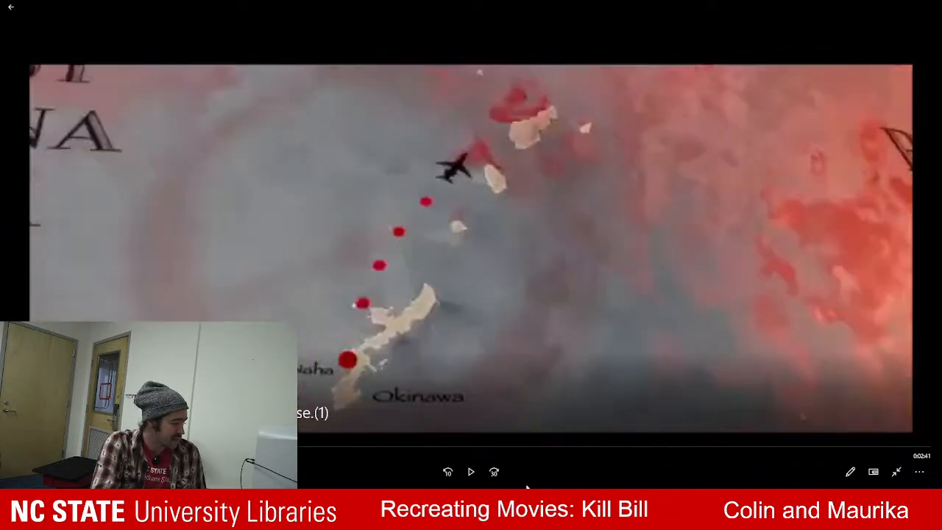
click(469, 471)
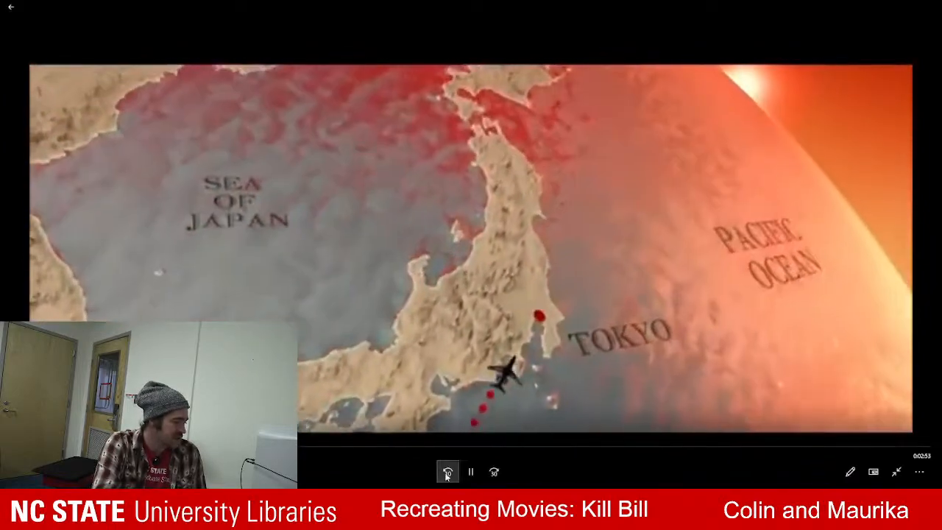
click(470, 471)
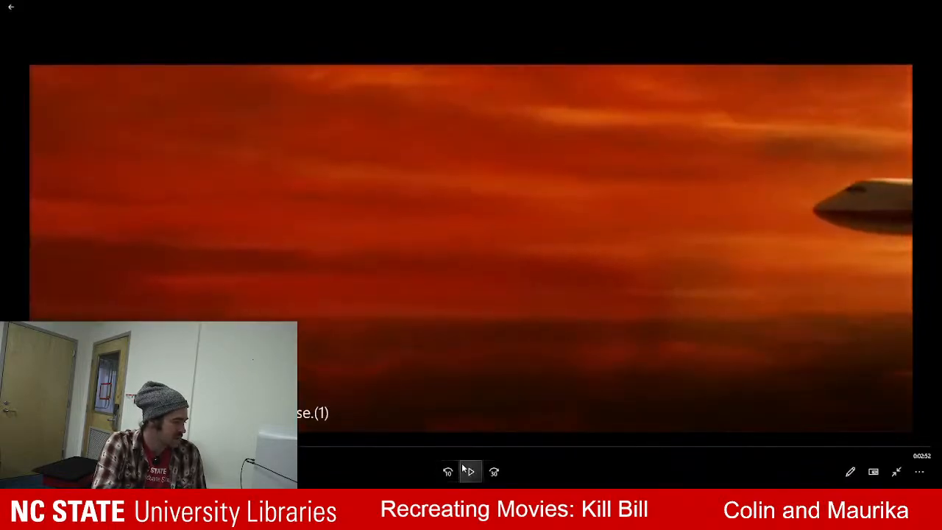
click(471, 471)
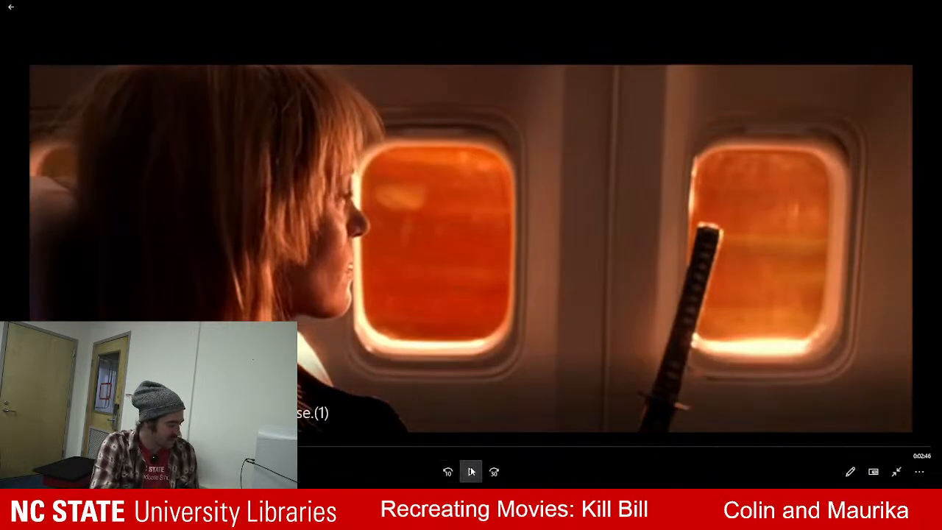
Bring the airplane into closer view in Blender, and replay the reference clip's airplane shot in the video player.
key(alt+Tab)
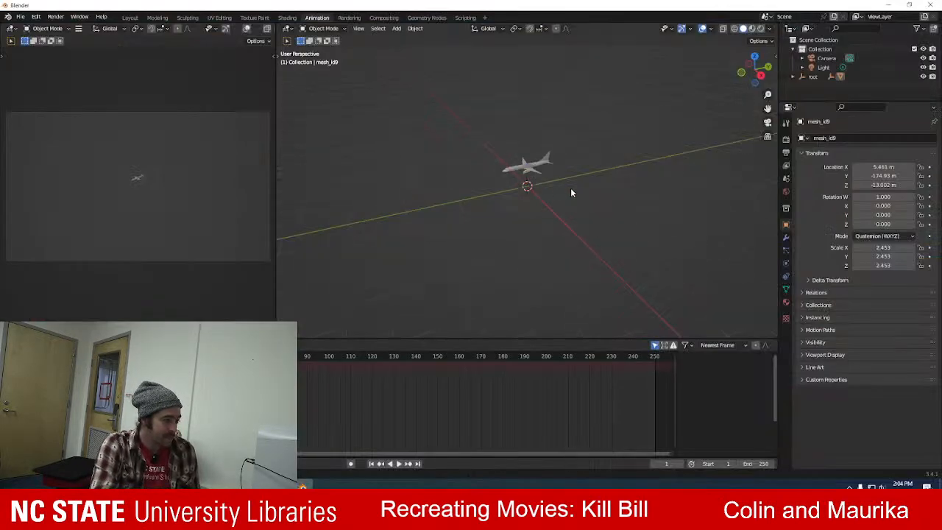
middle_drag(579, 136, 557, 224)
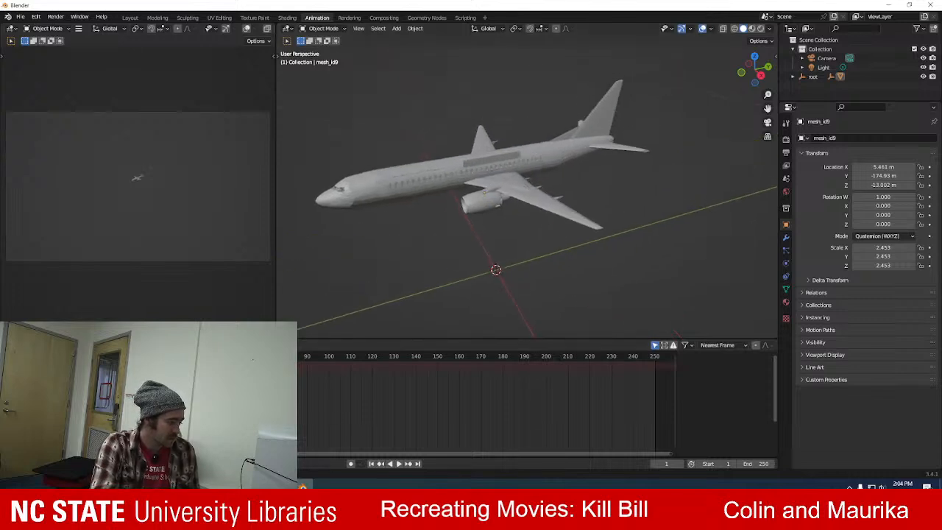
key(alt+Tab)
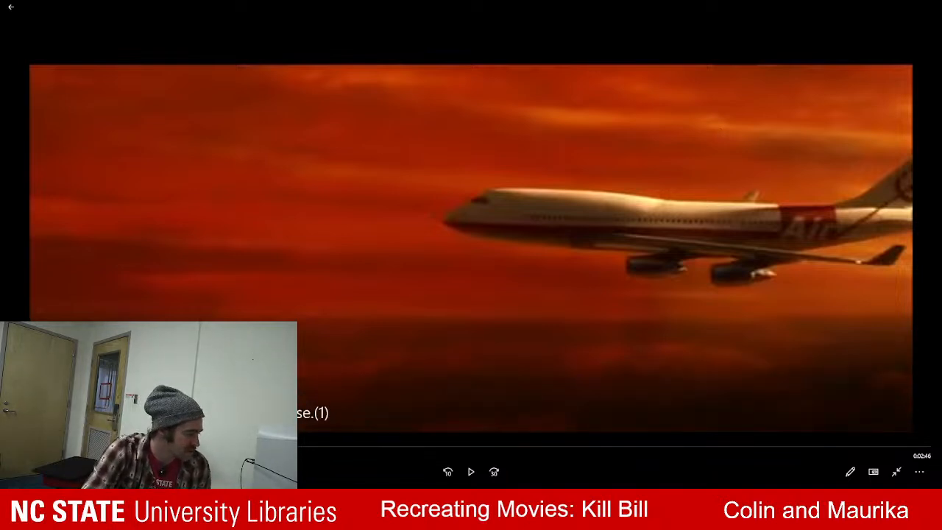
click(470, 472)
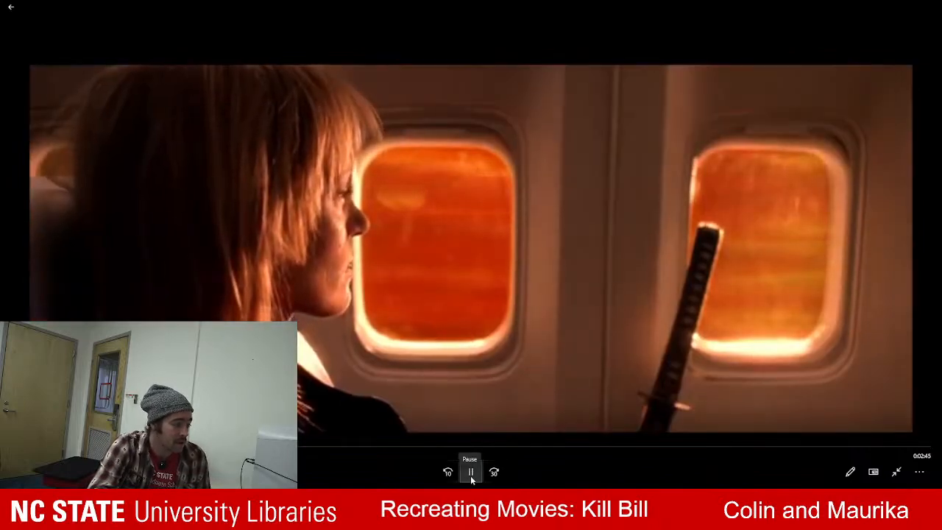
click(471, 476)
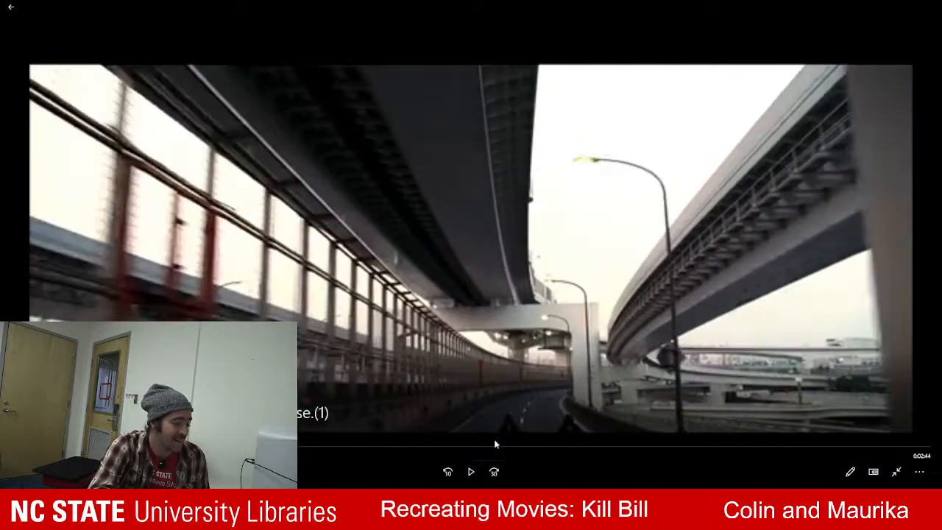
Return to Blender and compare the airplane in Solid and Material Preview shading.
key(alt+Tab)
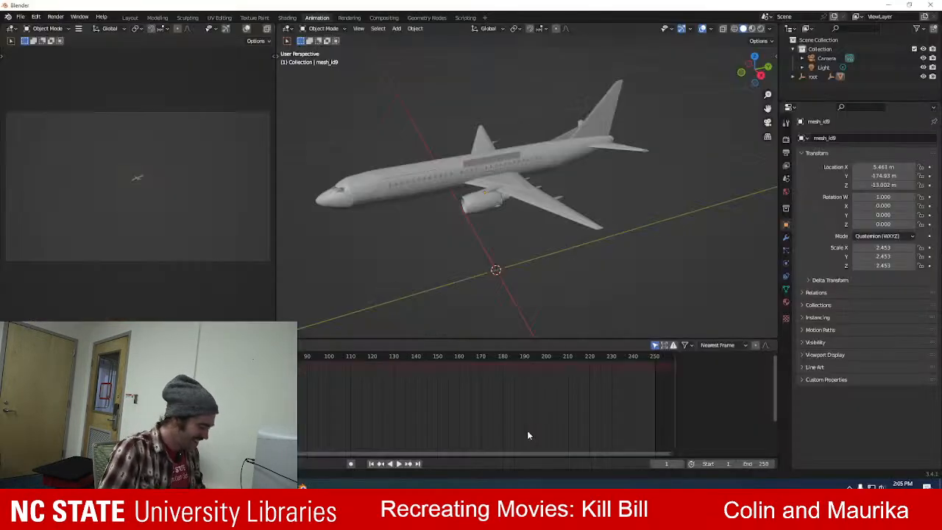
scroll(496, 199, up, 1)
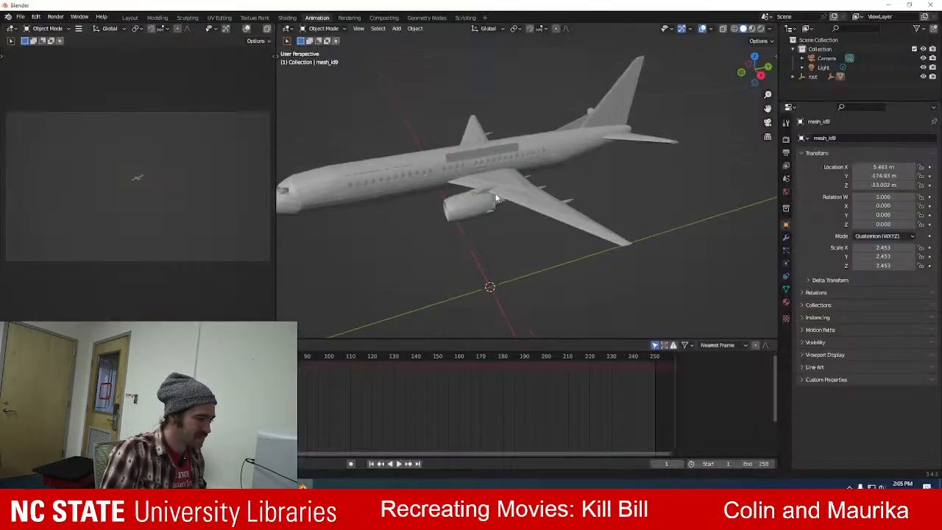
click(751, 29)
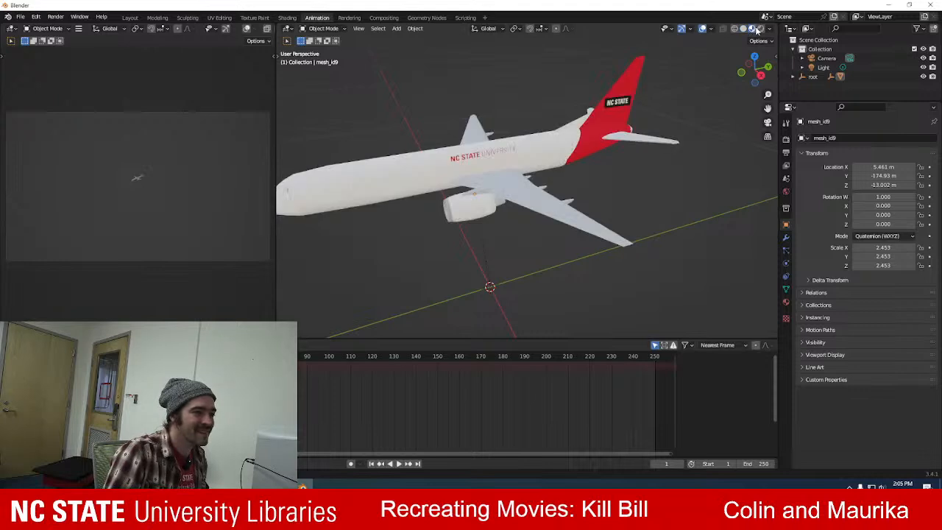
click(743, 29)
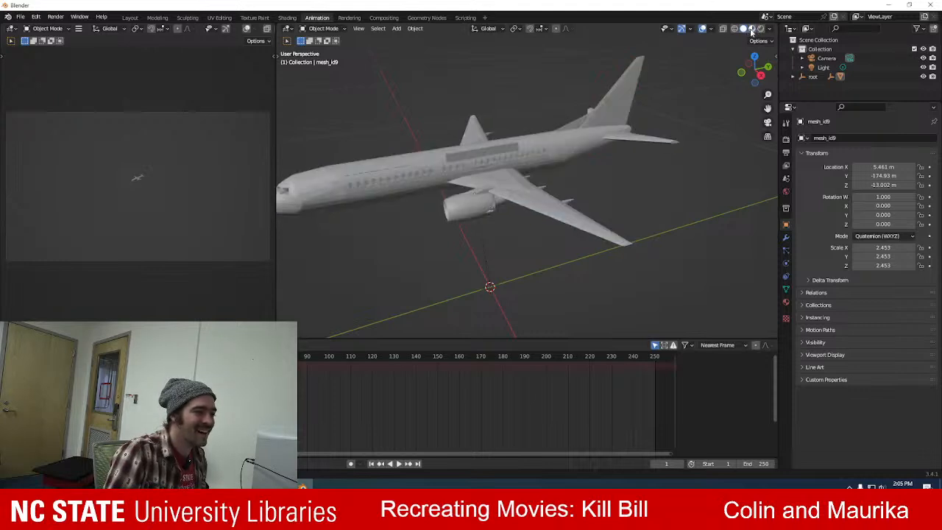
click(751, 29)
click(743, 28)
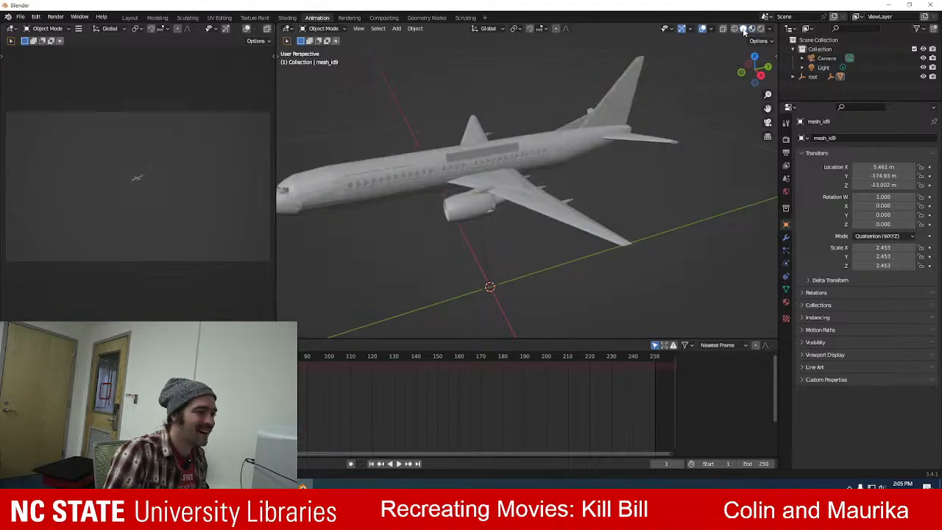
Inspect the fuselage logo plane up close, and set the 3D viewport to Material Preview shading.
middle_drag(507, 187, 489, 190)
middle_drag(390, 190, 450, 175)
scroll(449, 174, up, 2)
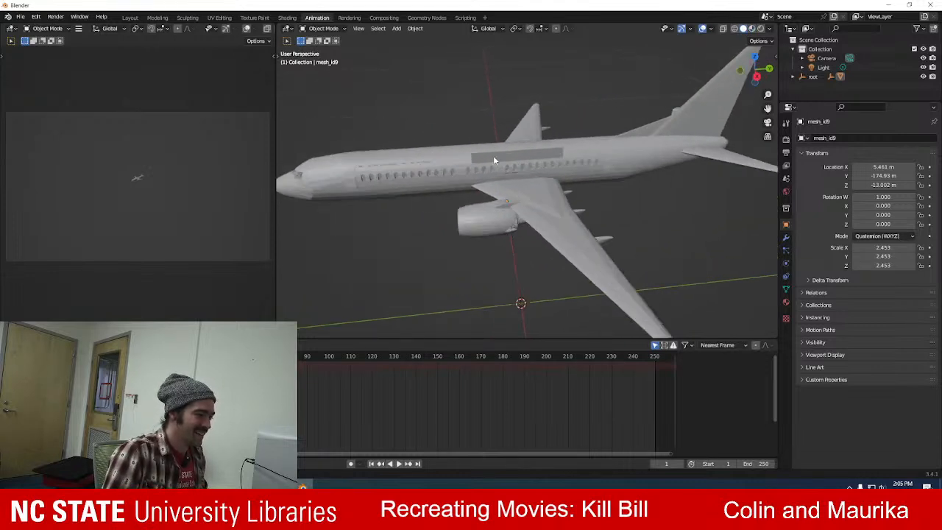
scroll(494, 159, up, 2)
scroll(495, 159, down, 5)
scroll(496, 159, up, 4)
scroll(495, 160, down, 3)
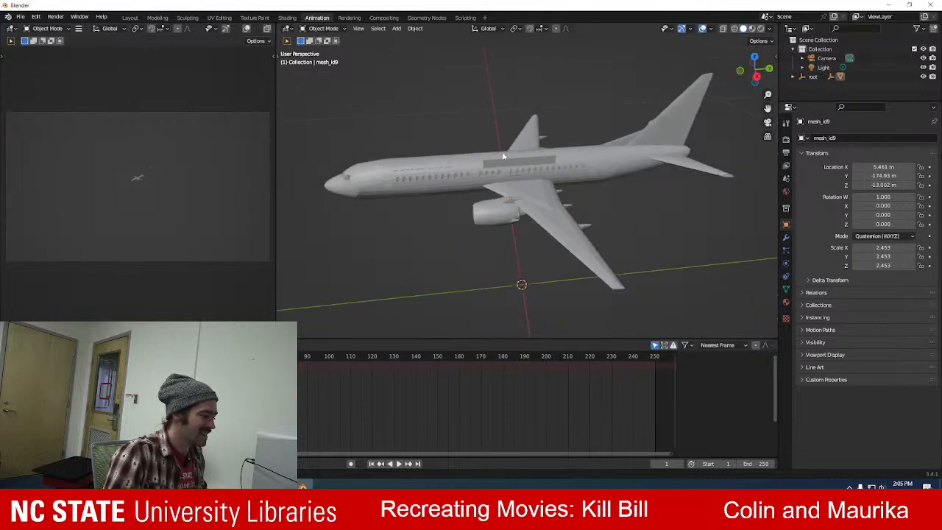
click(751, 29)
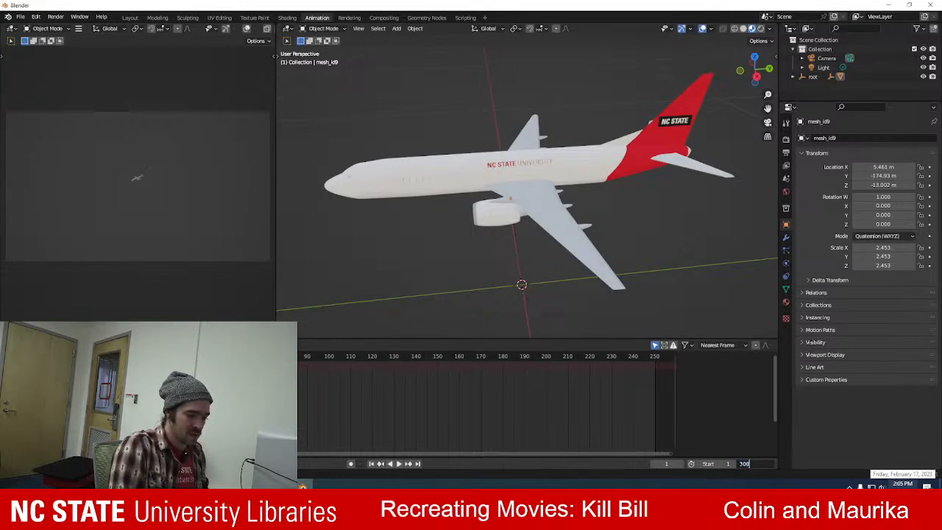
Set the scene's end frame to 300.
key(Return)
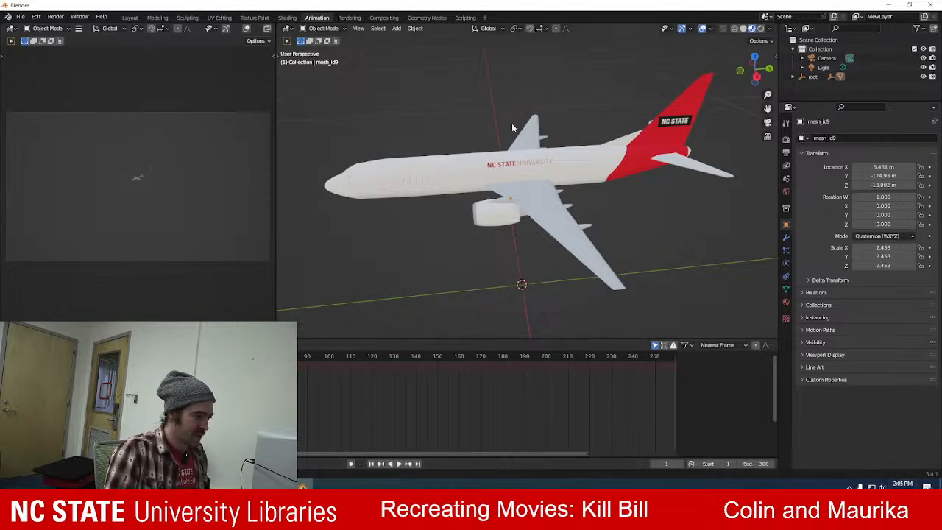
scroll(506, 133, down, 5)
middle_drag(524, 255, 516, 217)
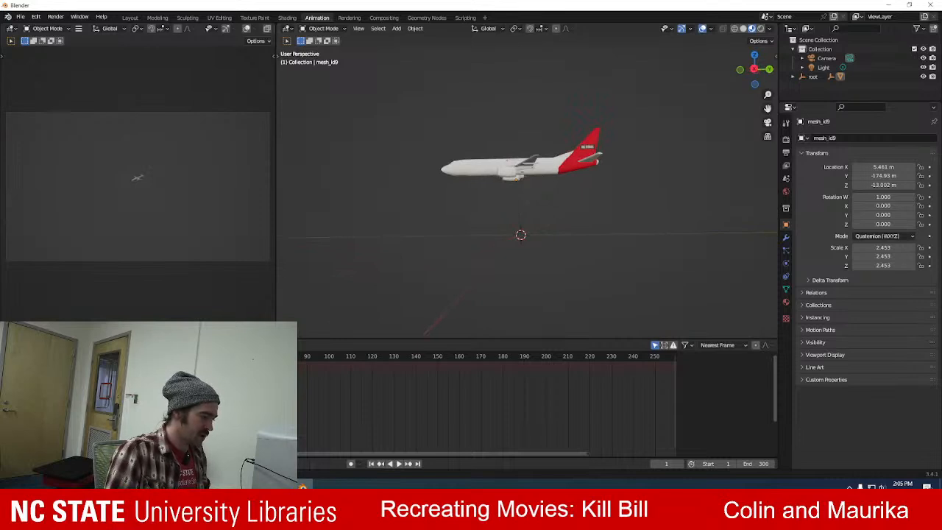
key(alt+Tab)
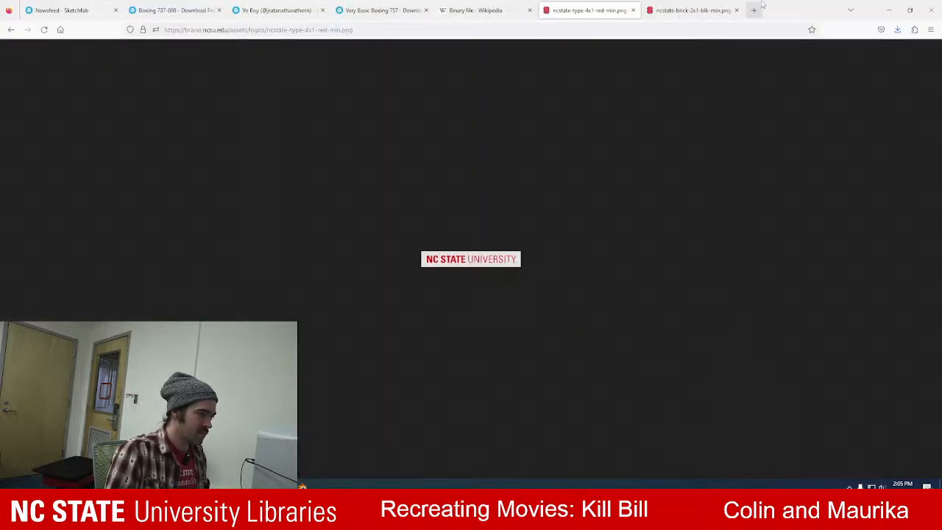
key(alt+Tab)
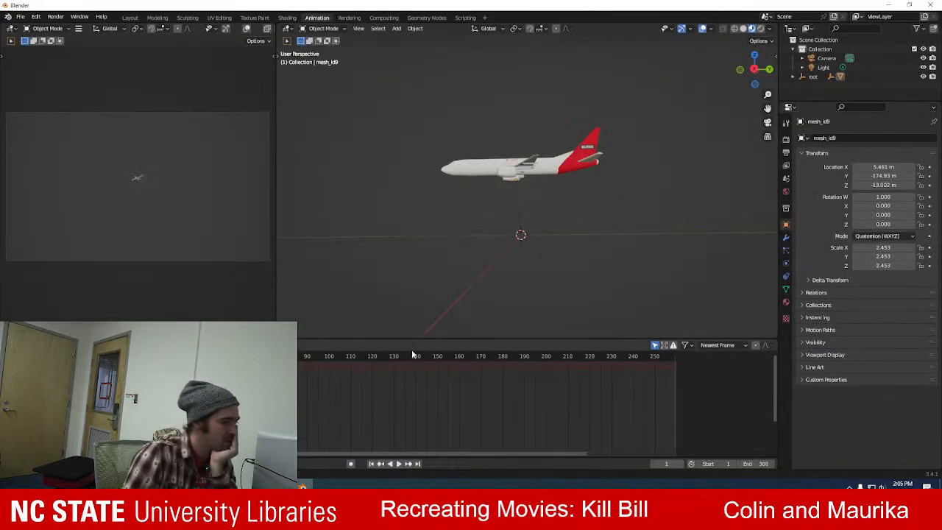
scroll(352, 109, down, 3)
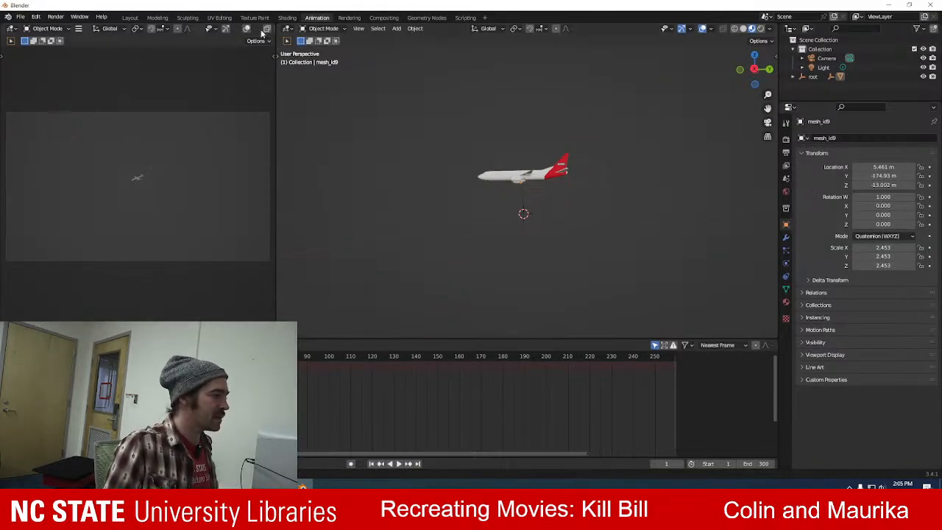
Open the Layout workspace and view the whole airplane from the side.
click(131, 17)
scroll(481, 177, down, 3)
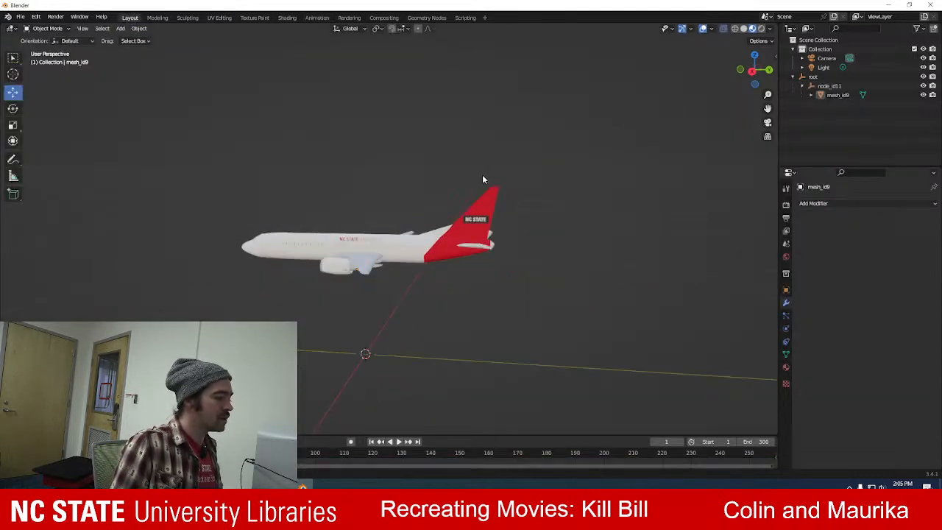
scroll(282, 229, up, 2)
scroll(280, 232, down, 4)
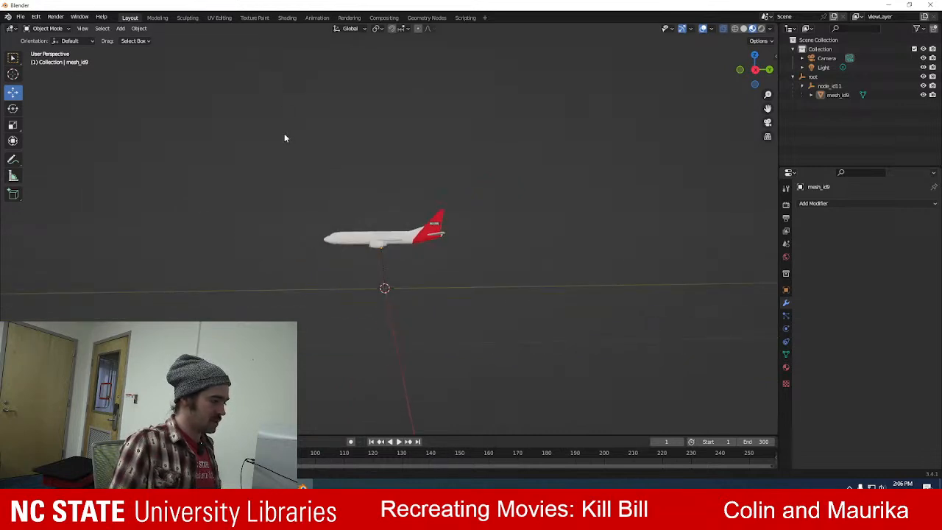
Switch to Firefox and open the Pexels website in a new tab.
key(alt+Tab)
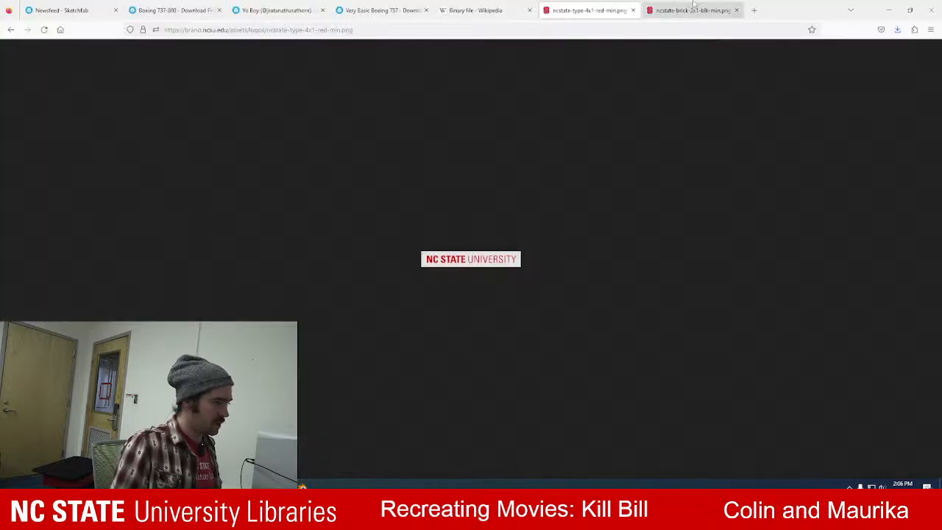
click(753, 11)
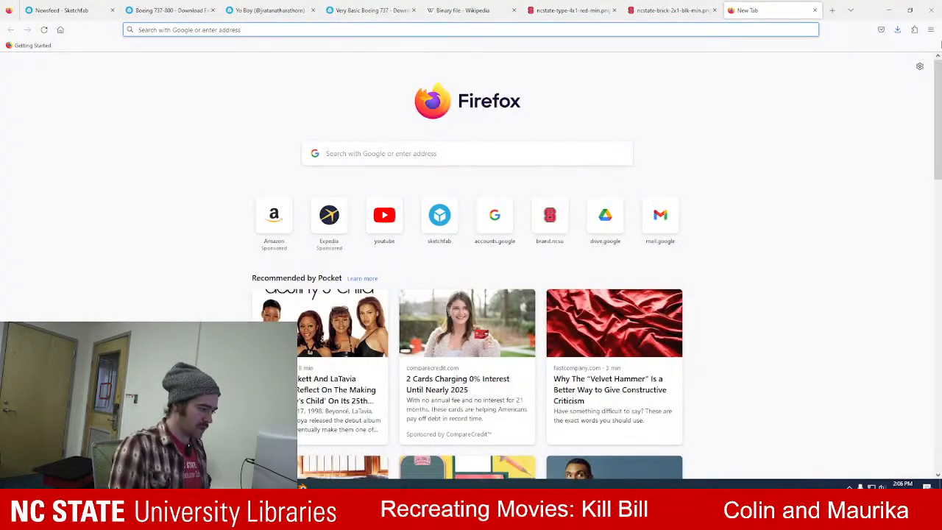
click(699, 6)
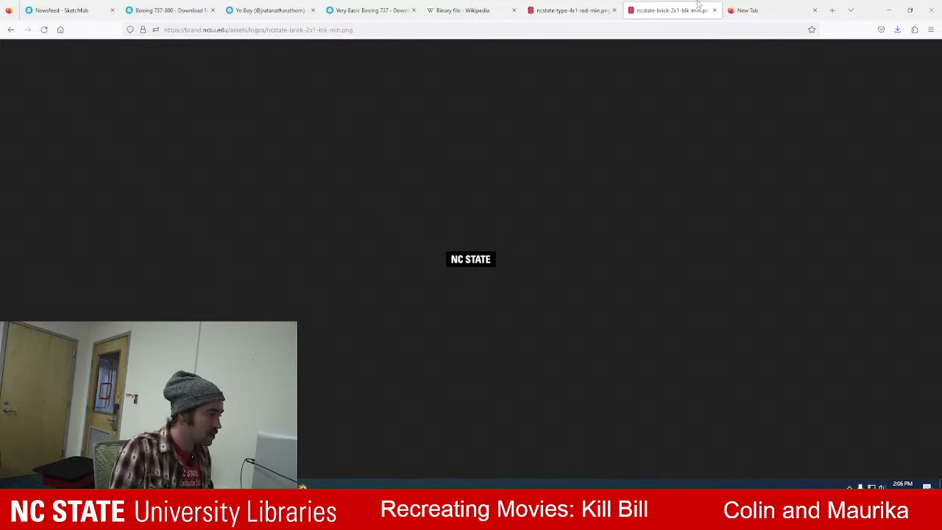
click(746, 9)
click(648, 28)
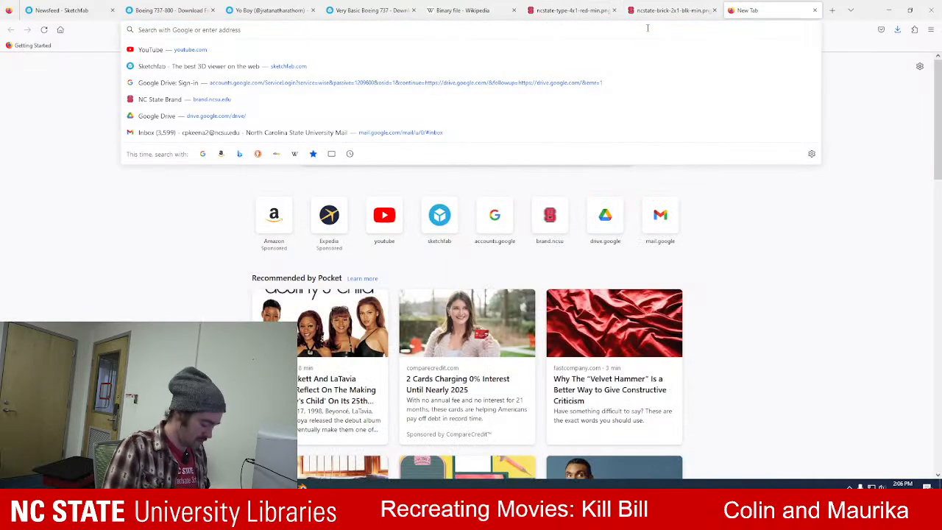
text(pexels)
key(Return)
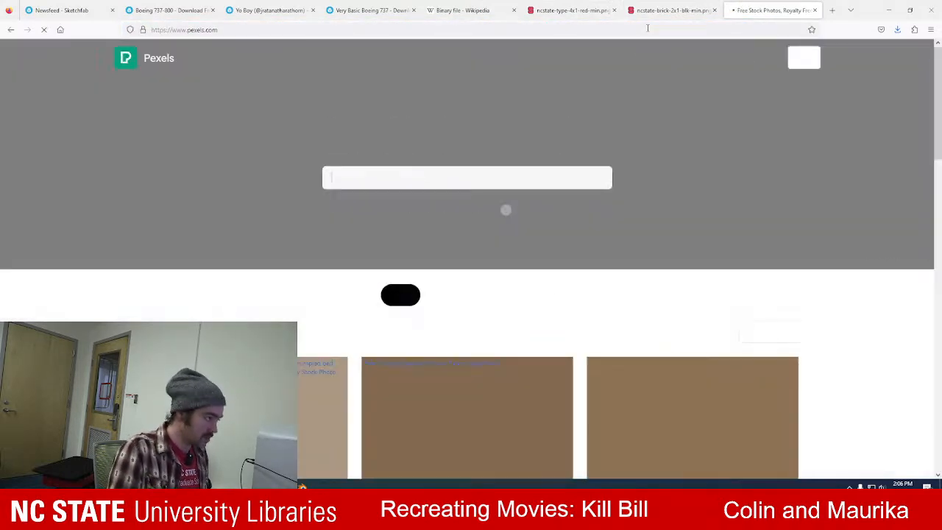
Search Pexels for "red sunset" and look over the first photos.
click(420, 185)
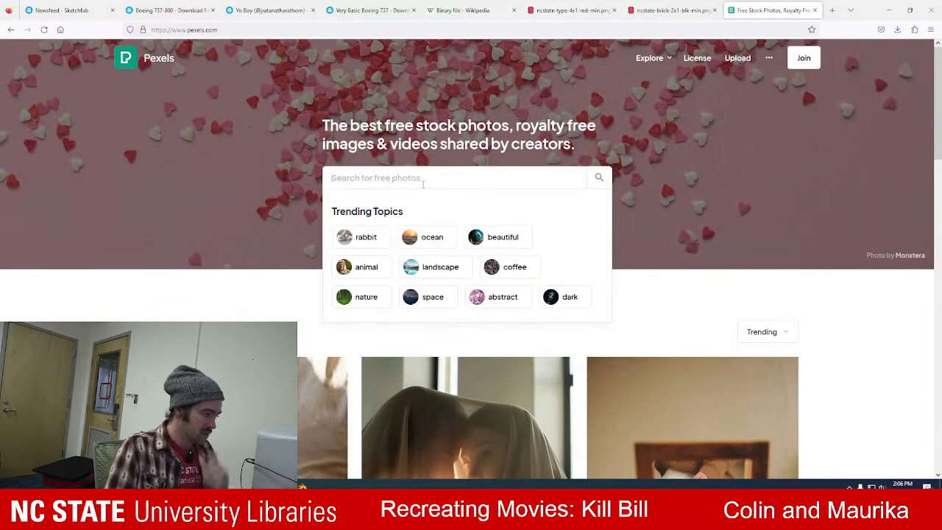
text(red sunset)
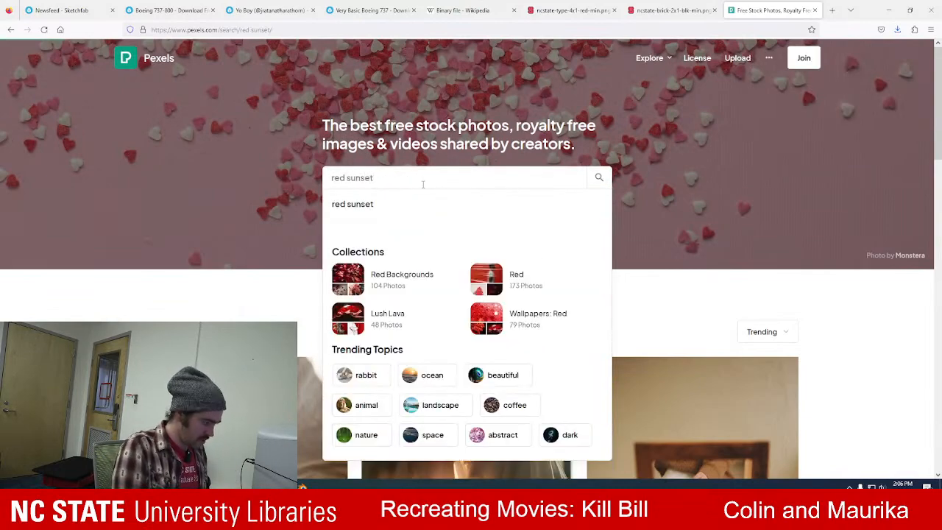
key(Return)
scroll(461, 203, down, 2)
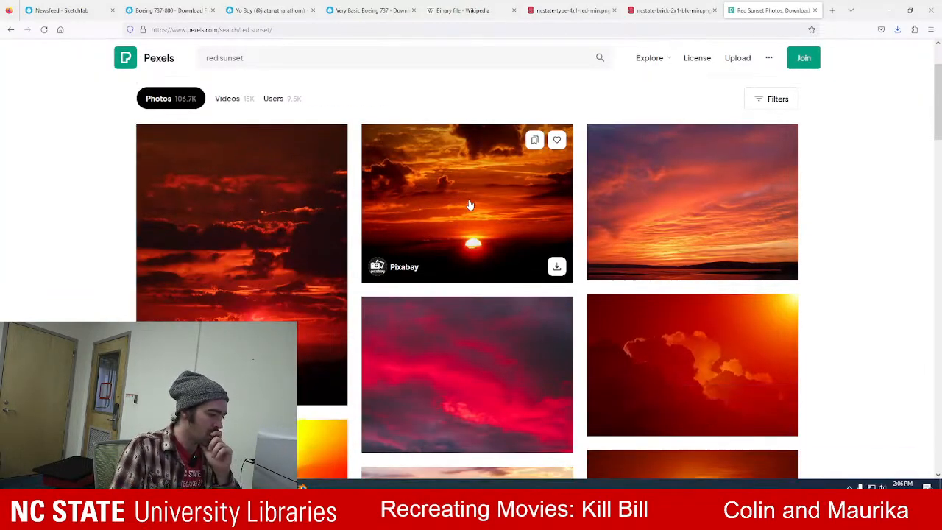
scroll(469, 204, down, 2)
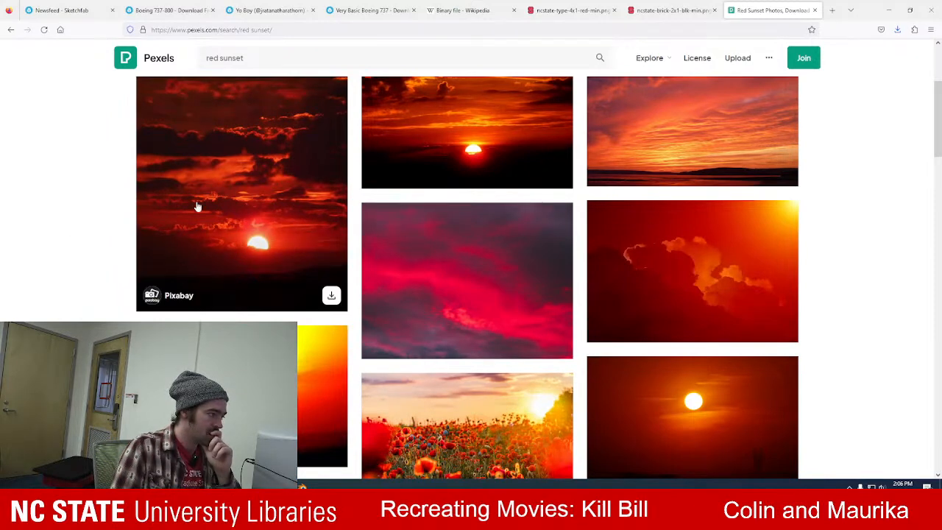
scroll(258, 130, up, 4)
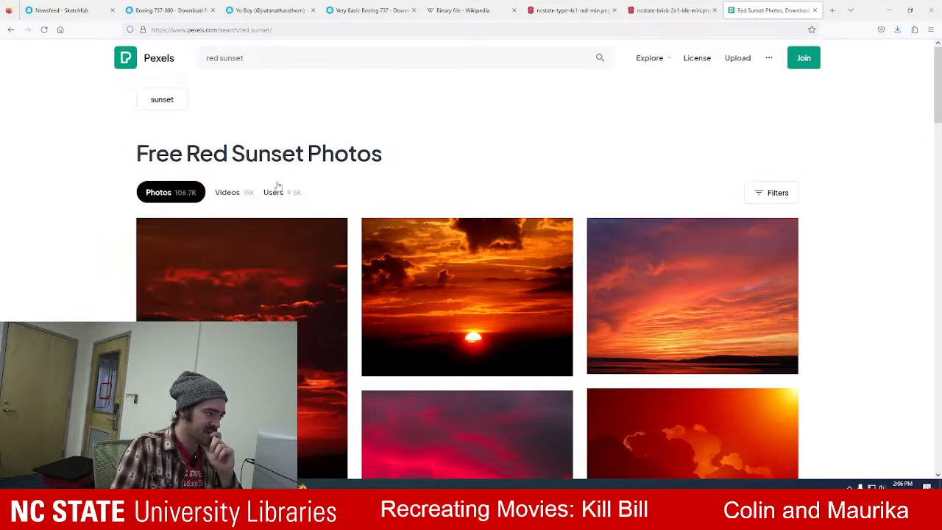
Show the search filters and limit the red sunset photos to the Large size.
click(771, 192)
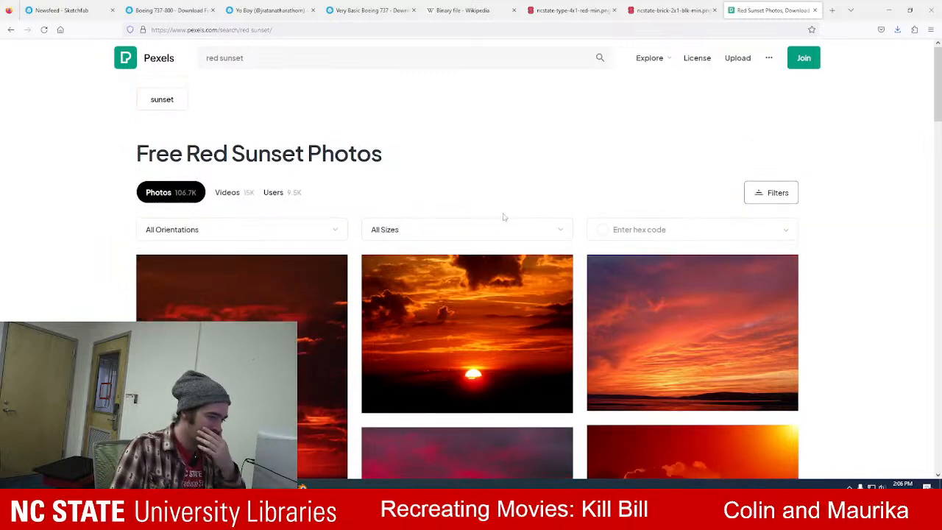
click(468, 231)
click(436, 280)
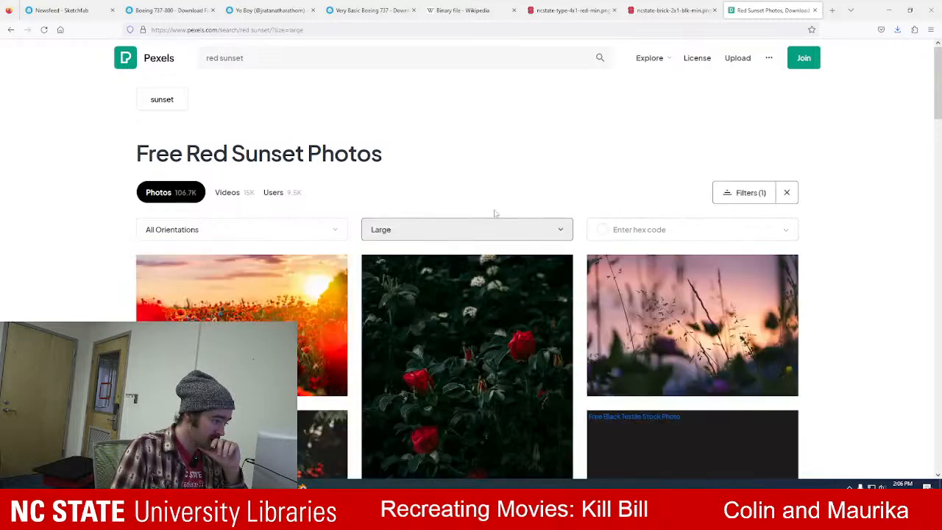
click(560, 230)
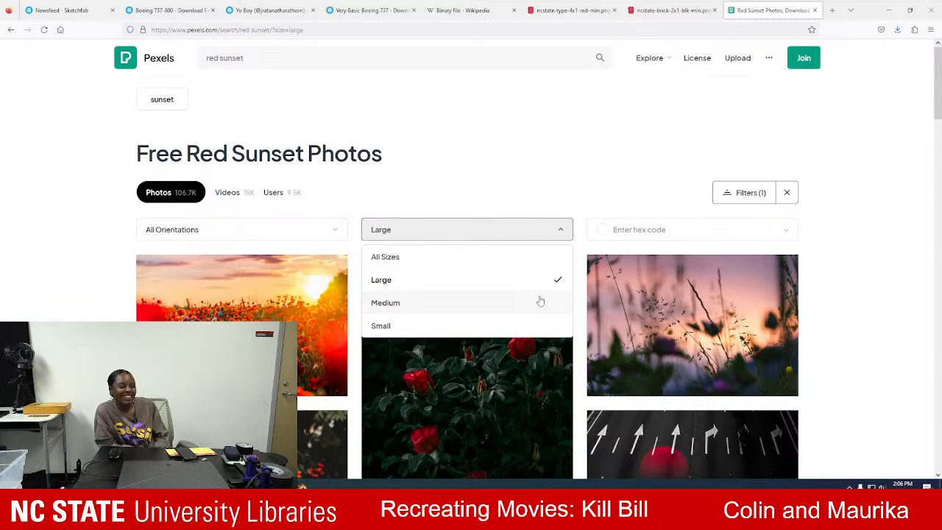
click(559, 181)
Browse the large red sunset photos for a suitable sky background.
scroll(541, 170, down, 1)
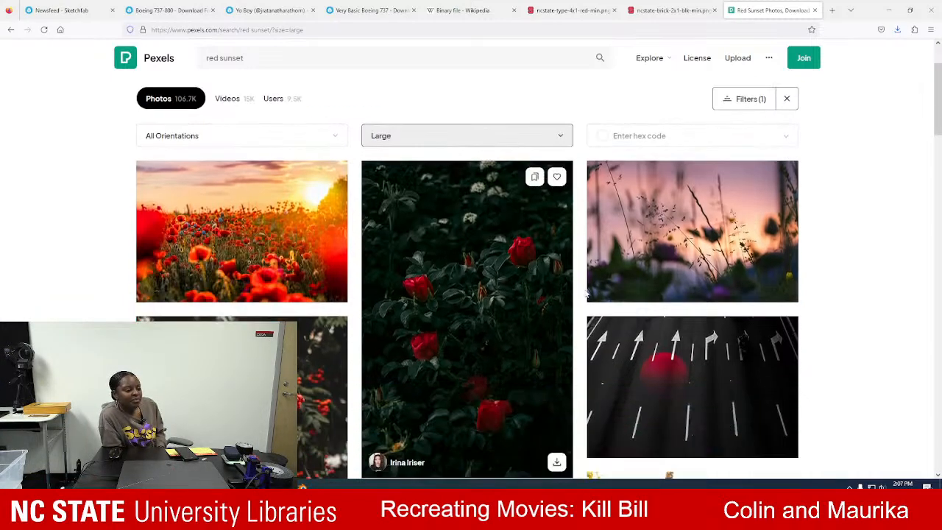
scroll(312, 226, down, 1)
scroll(312, 226, down, 10)
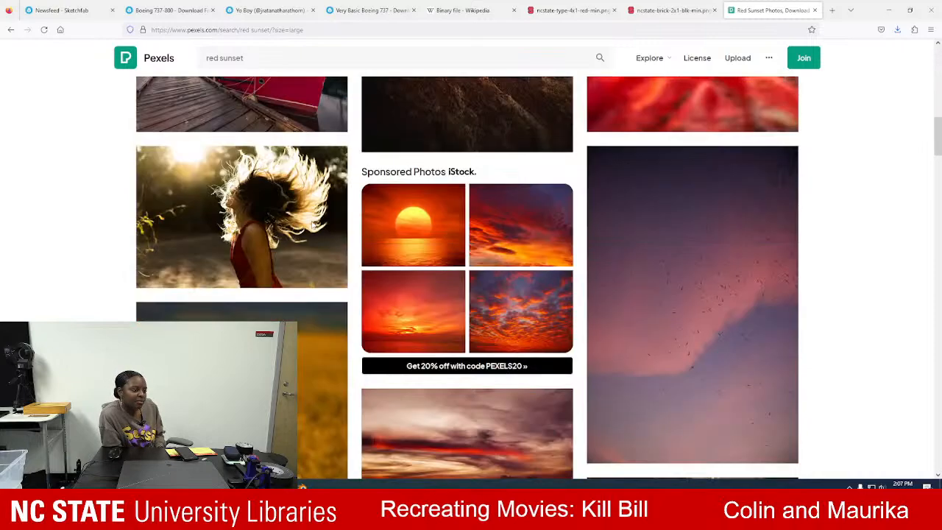
scroll(312, 227, down, 4)
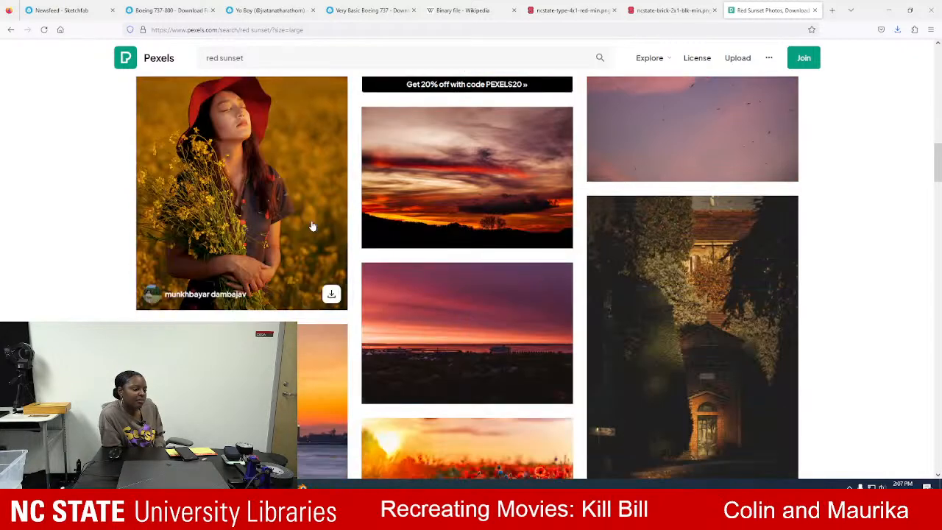
scroll(312, 226, down, 3)
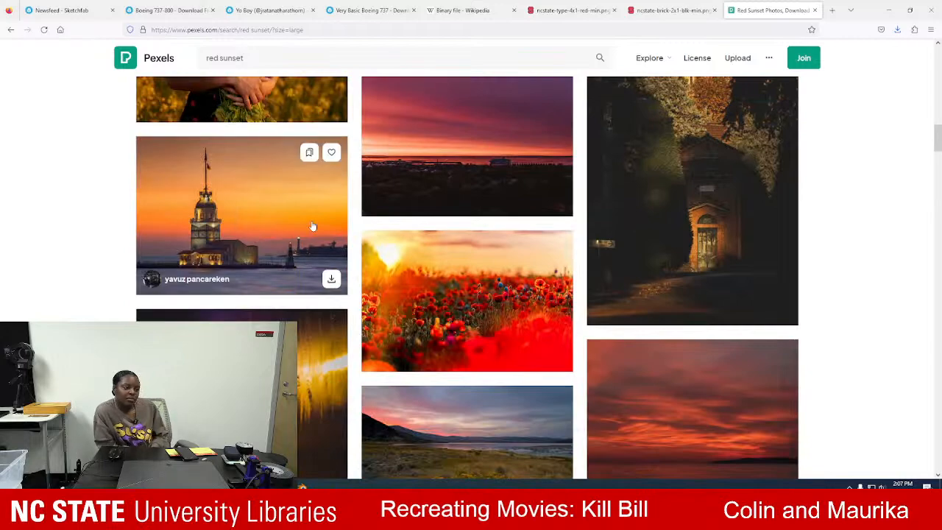
scroll(312, 227, down, 4)
scroll(313, 226, down, 4)
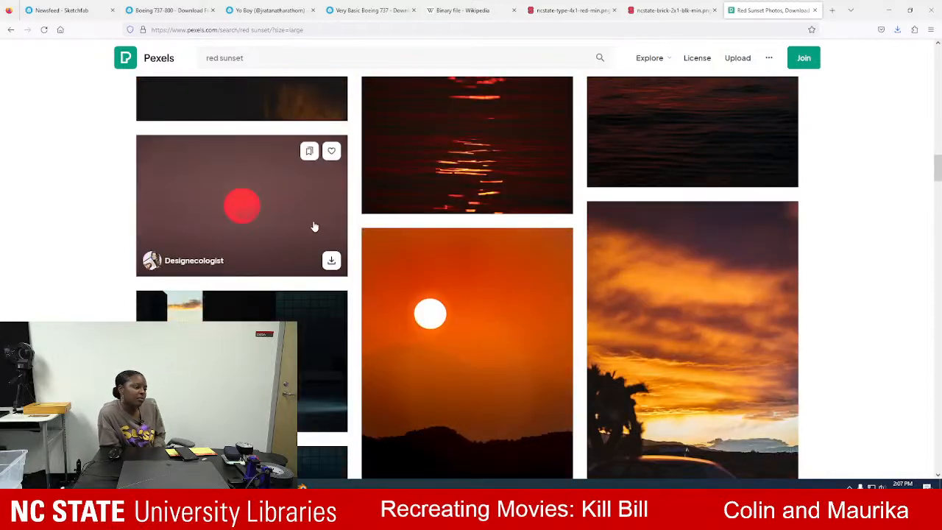
scroll(313, 226, down, 10)
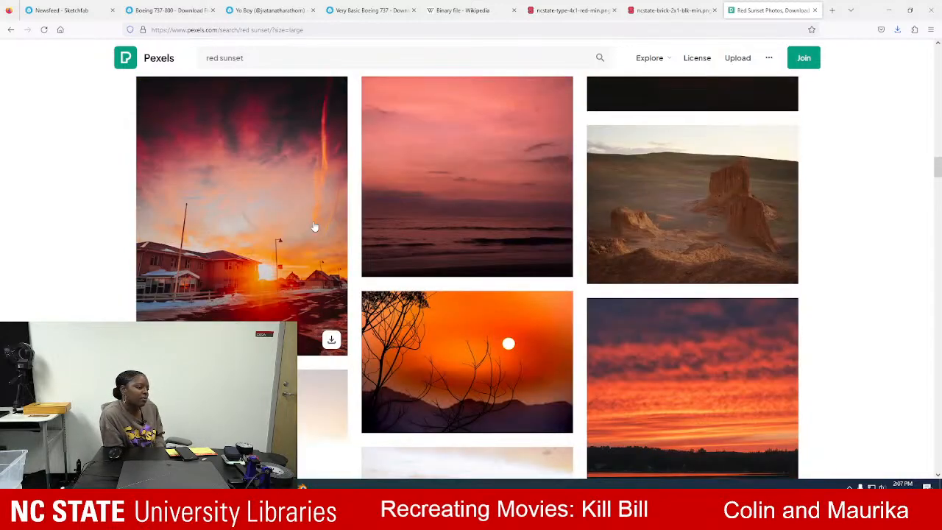
scroll(314, 227, down, 10)
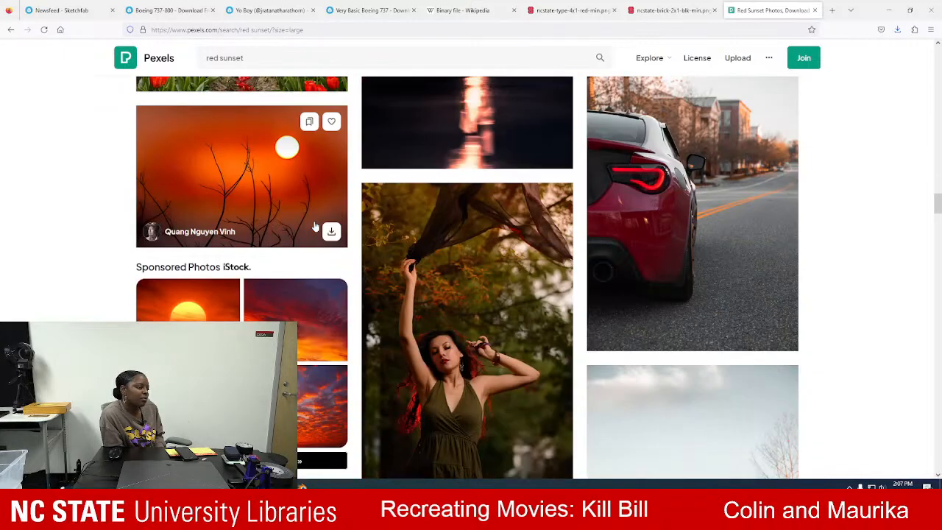
scroll(315, 226, down, 10)
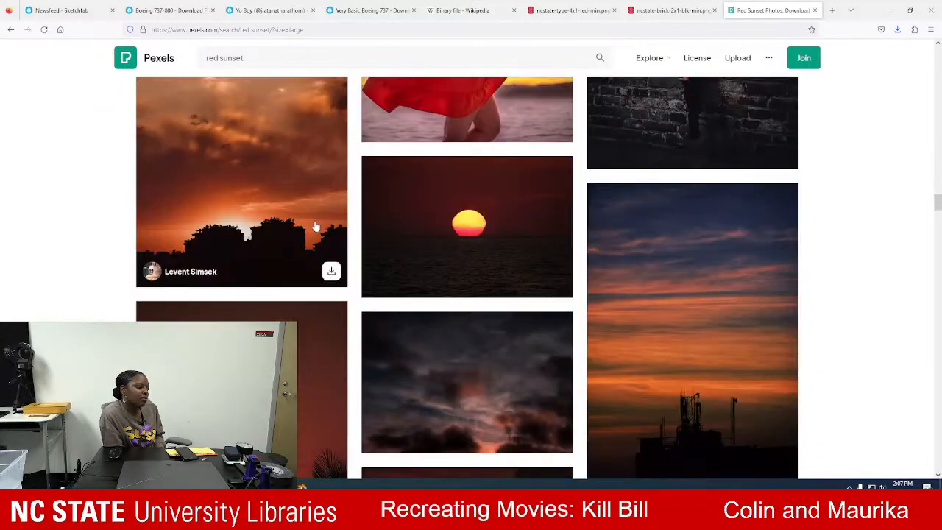
scroll(315, 227, down, 10)
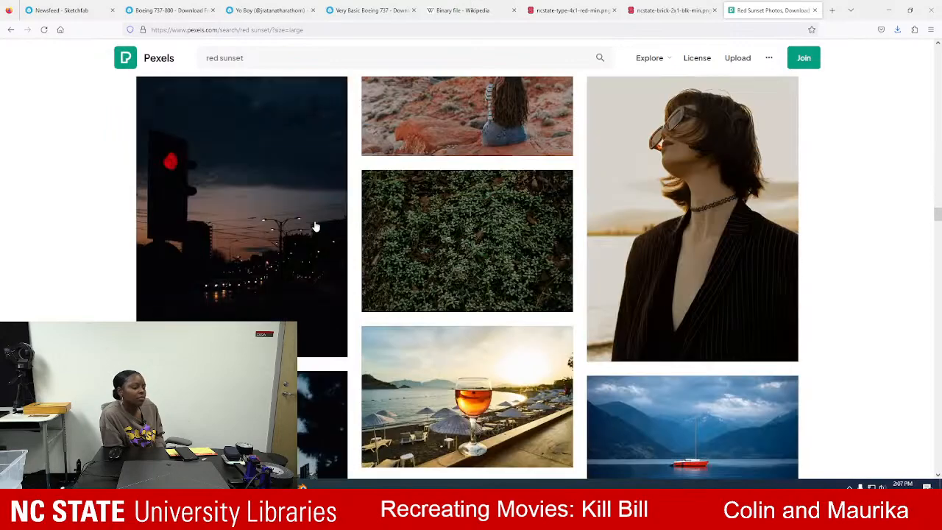
drag(936, 215, 935, 52)
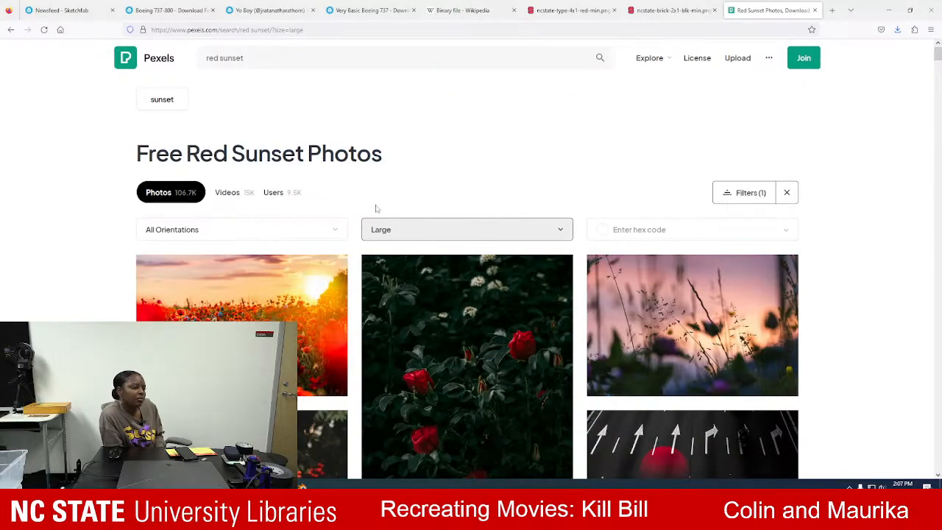
Change the size filter to Medium and browse the red sunset photos it offers.
click(392, 238)
click(408, 300)
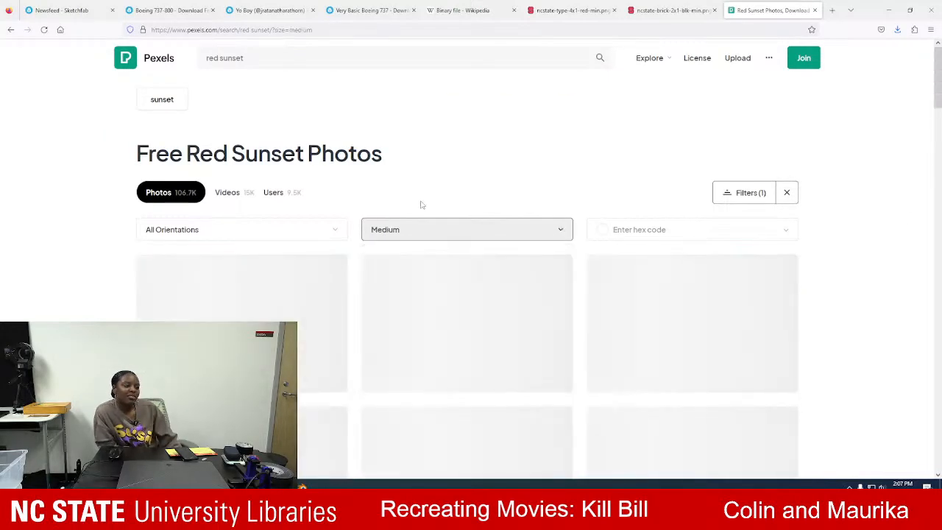
scroll(422, 204, down, 7)
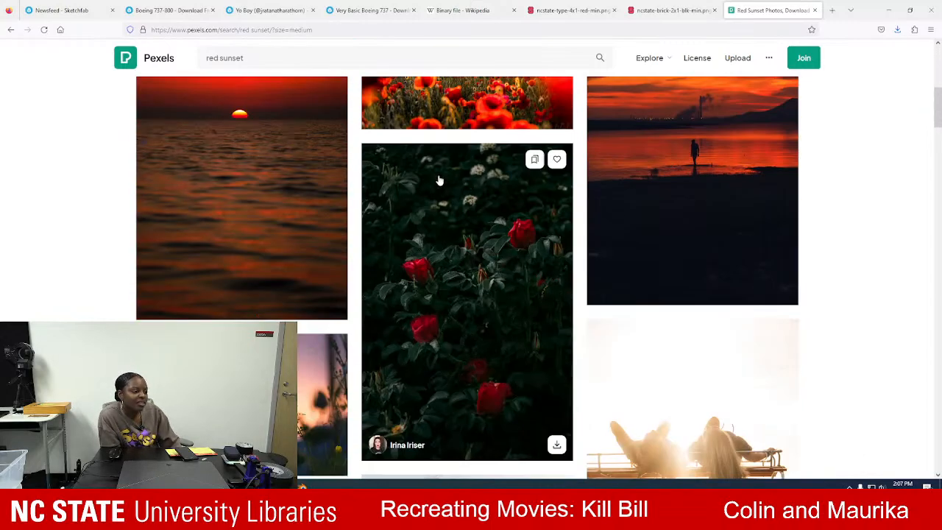
scroll(488, 220, down, 3)
scroll(488, 221, down, 6)
scroll(479, 227, up, 16)
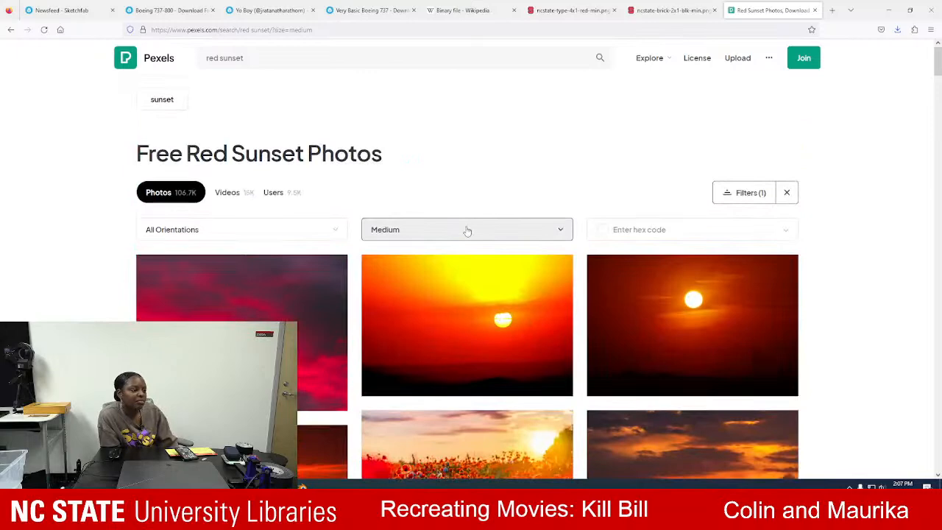
Reset the size filter to All Sizes and open Pixabay's portrait photo of a dark red cloudy sky with a low sun.
click(467, 231)
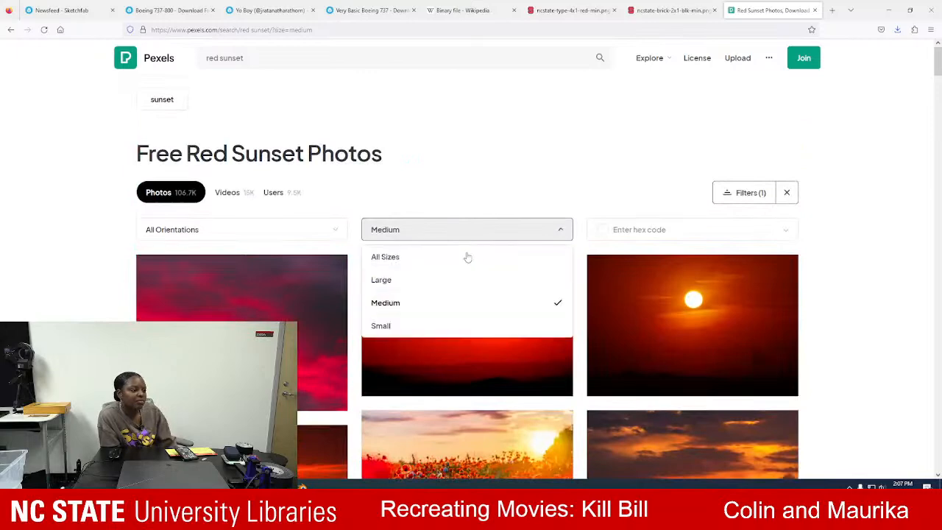
click(524, 267)
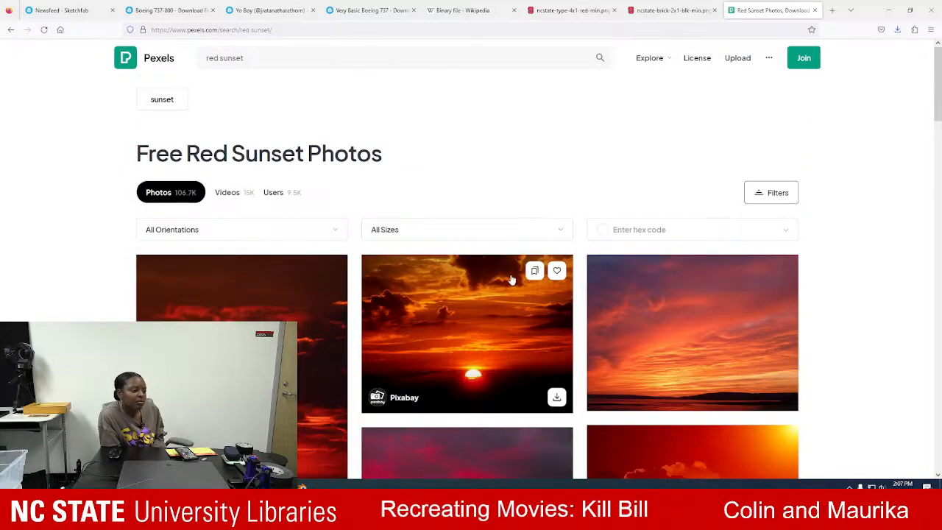
scroll(398, 287, down, 3)
click(269, 231)
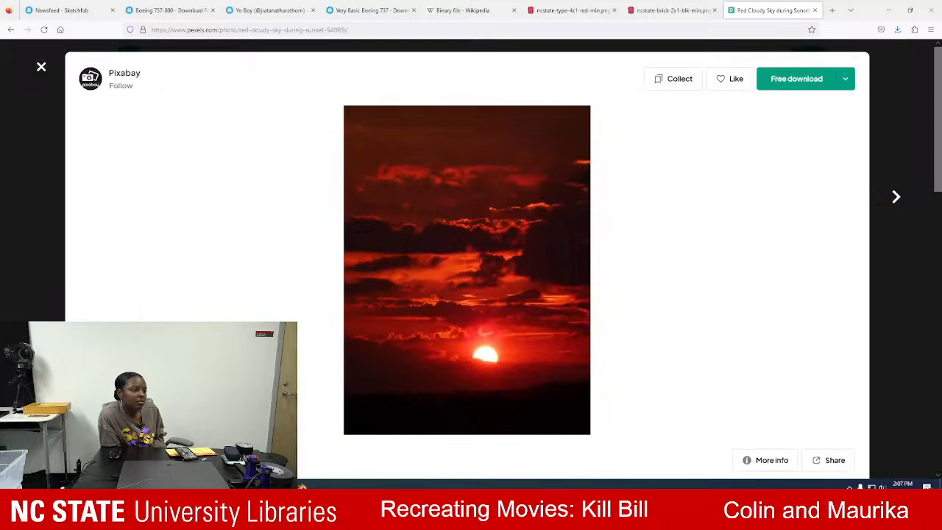
Inspect Pixabay's dark red sunset photo and open the image itself in a new tab.
scroll(175, 283, down, 4)
scroll(176, 283, up, 4)
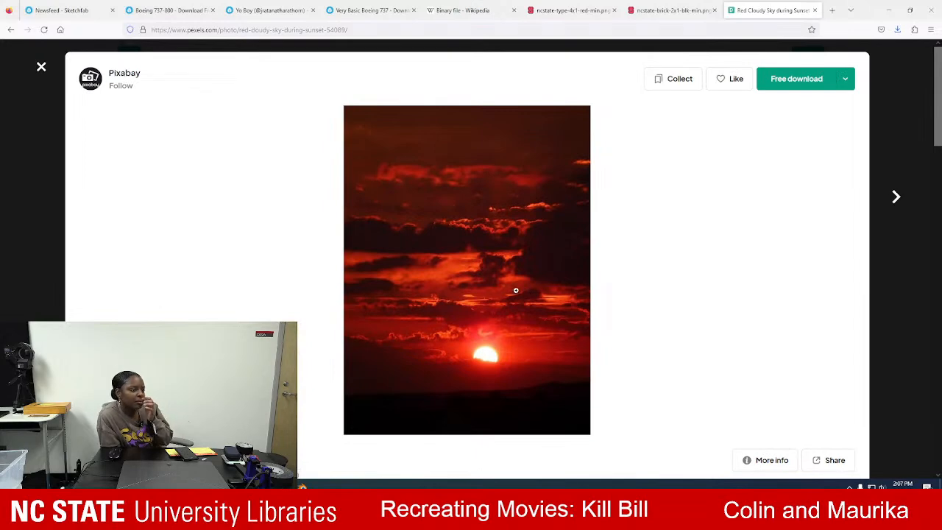
right_click(459, 254)
click(478, 263)
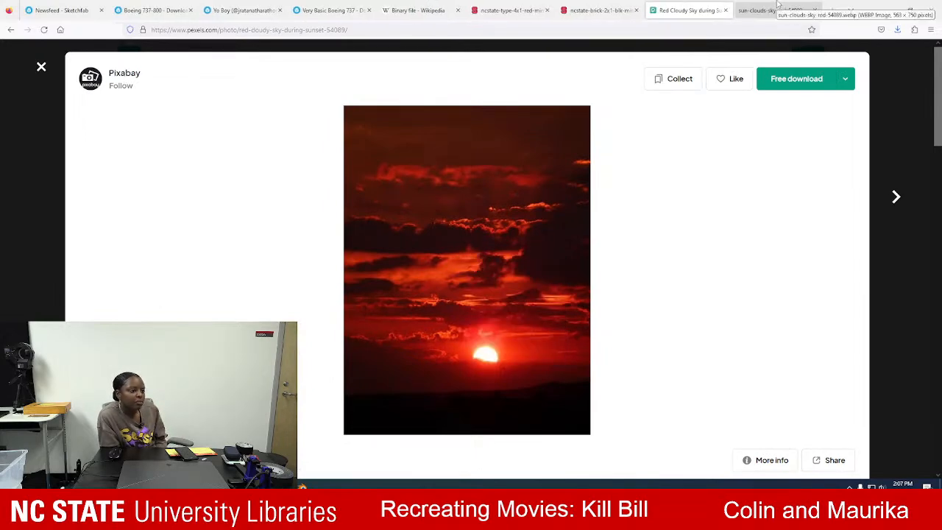
Download the dark red sunset photo, and download a second copy at the Original size of 2736 x 3648.
click(797, 79)
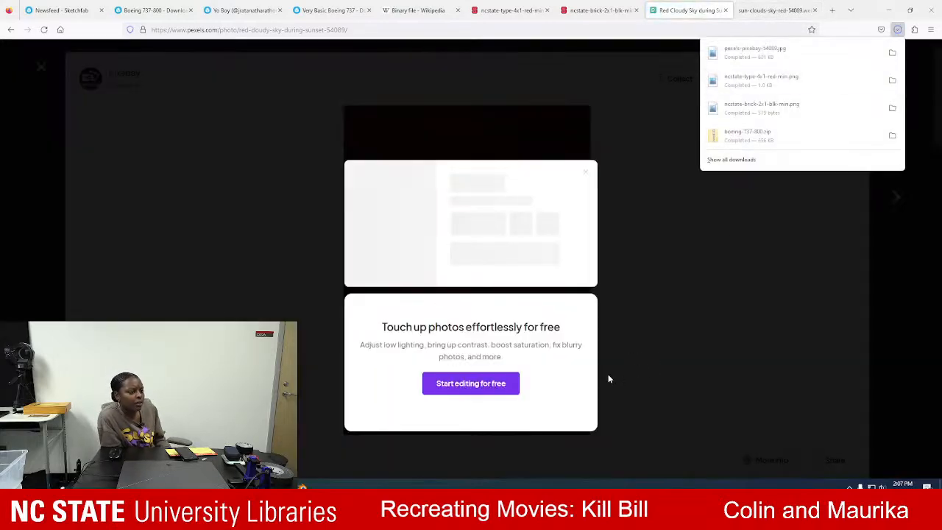
click(648, 272)
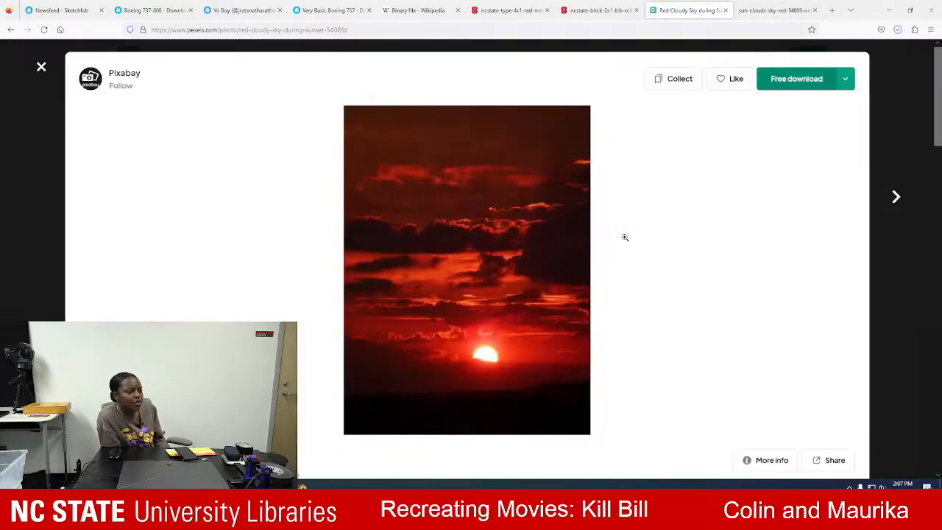
click(846, 81)
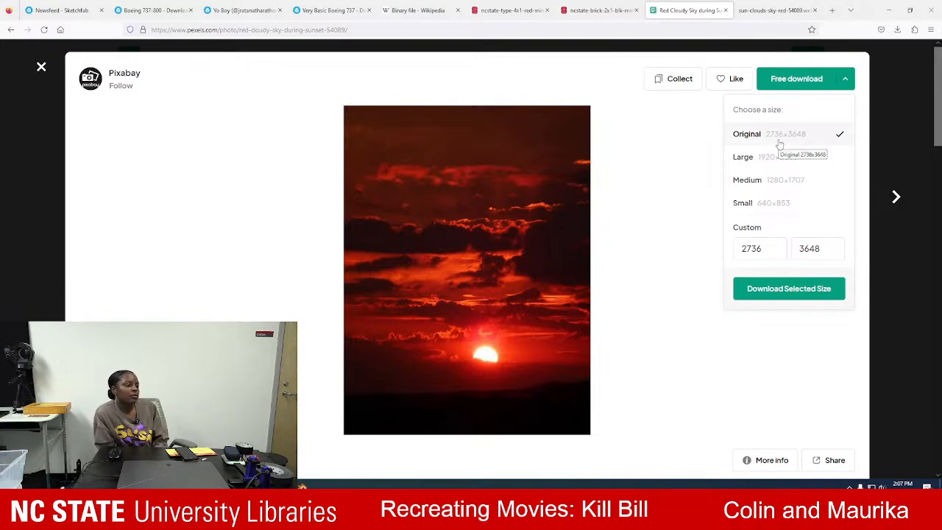
click(787, 289)
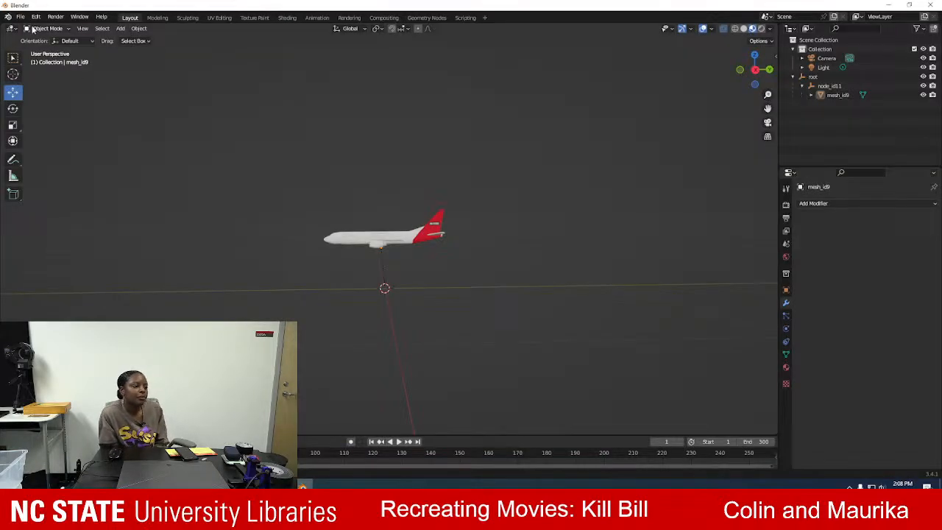
Switch to Blender and import pexels-pixabay-54089.jpg from the Downloads folder as an image plane.
click(21, 17)
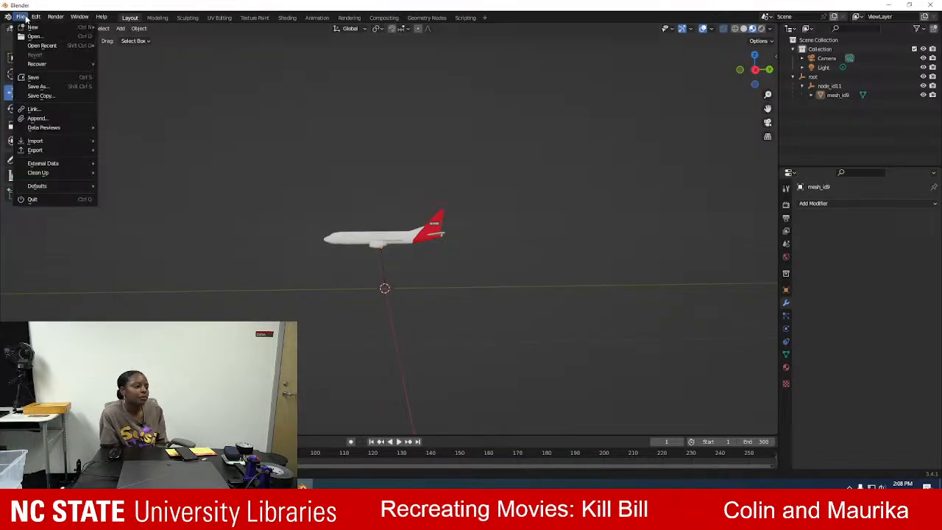
mouse_move(31, 18)
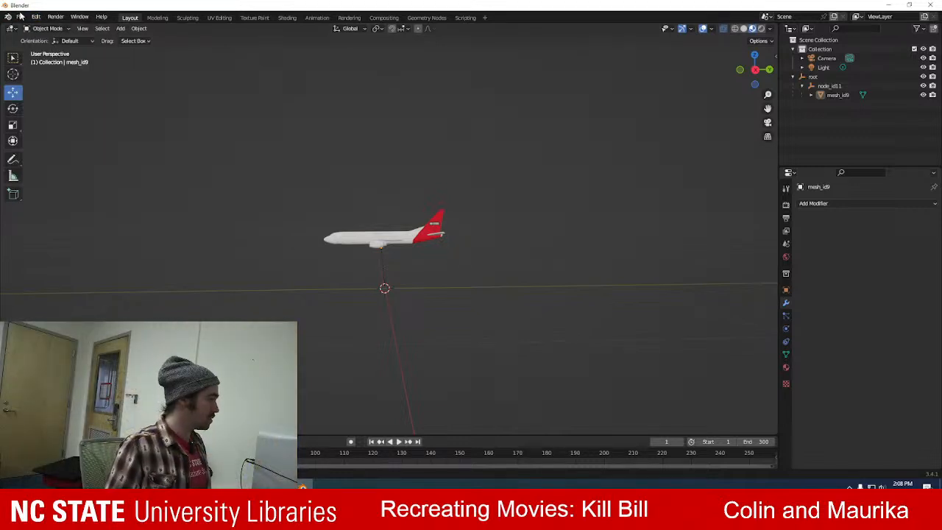
click(22, 17)
mouse_move(48, 141)
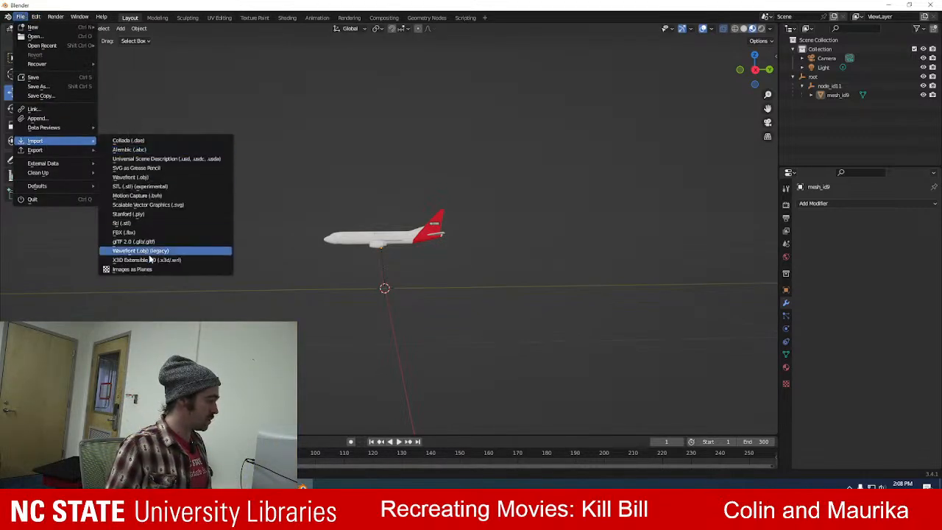
click(157, 268)
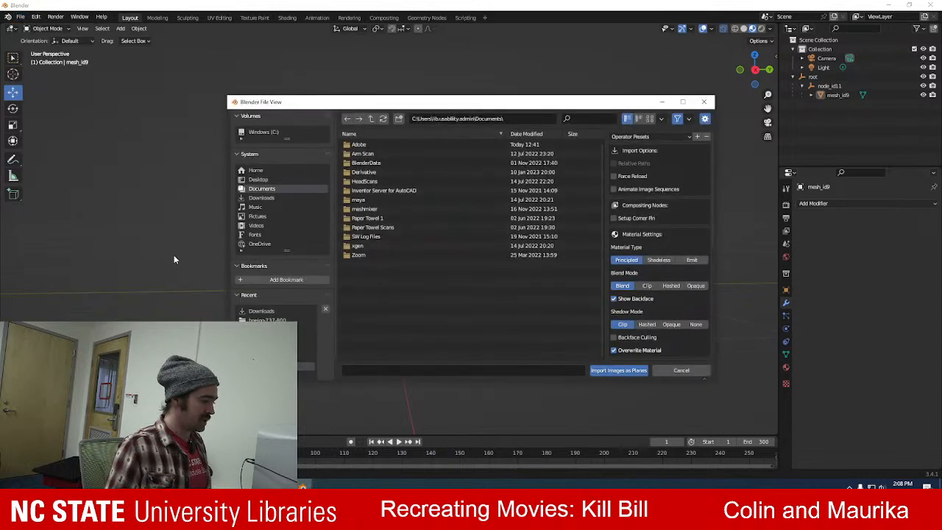
click(263, 310)
click(408, 302)
click(397, 292)
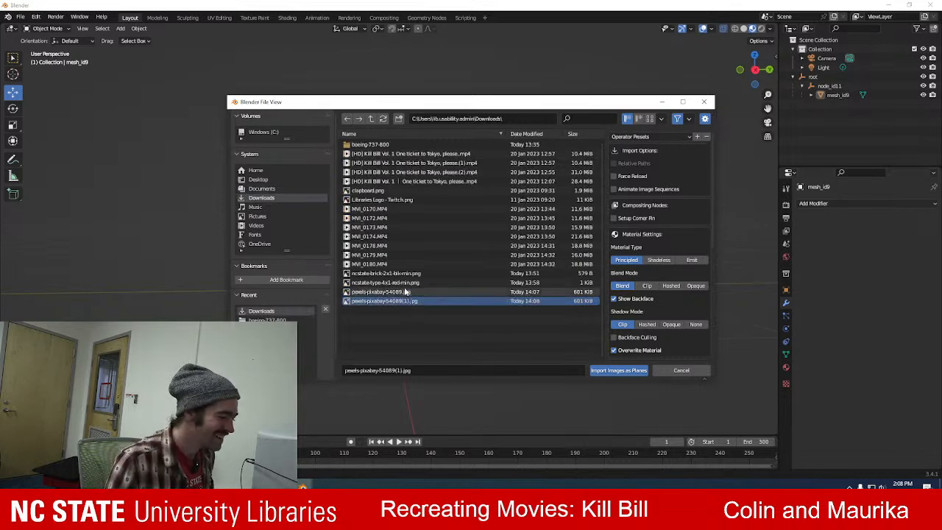
click(625, 371)
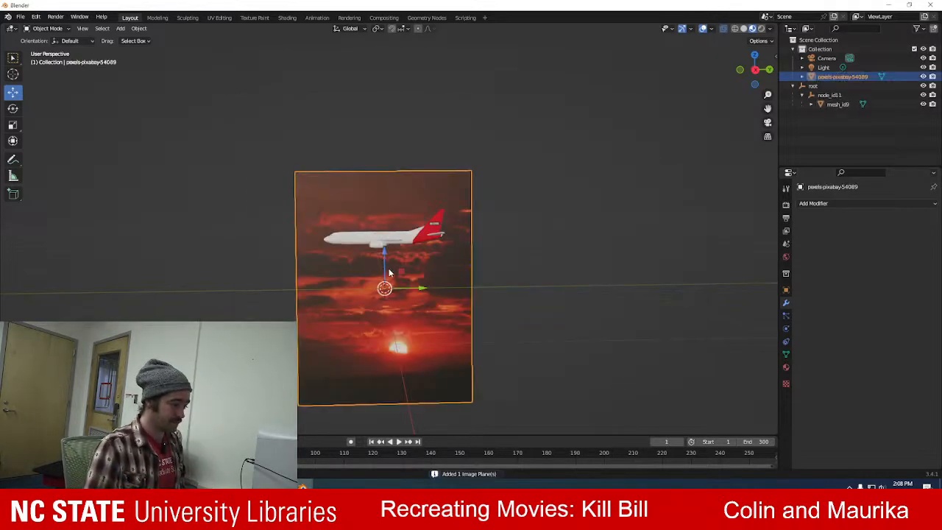
Raise the sunset image plane along the Z axis so it is roughly centered behind the airplane.
drag(382, 253, 390, 212)
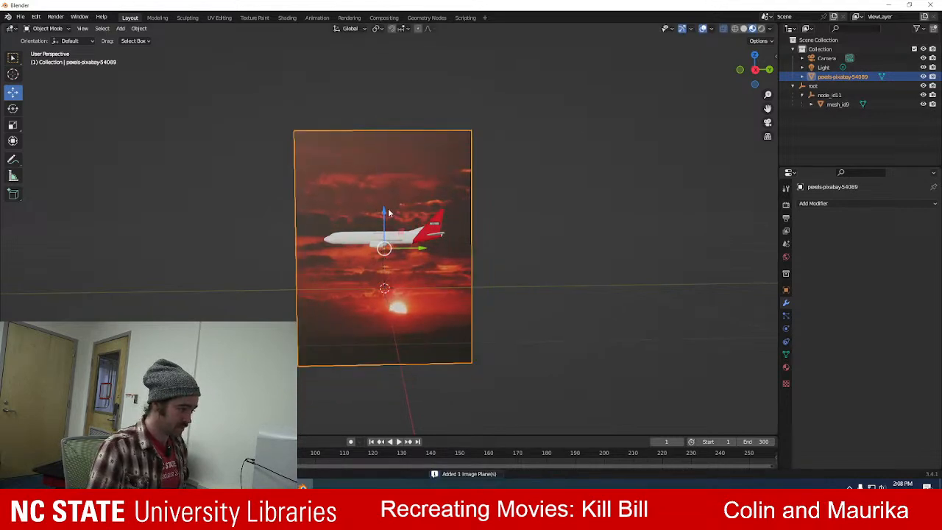
click(786, 205)
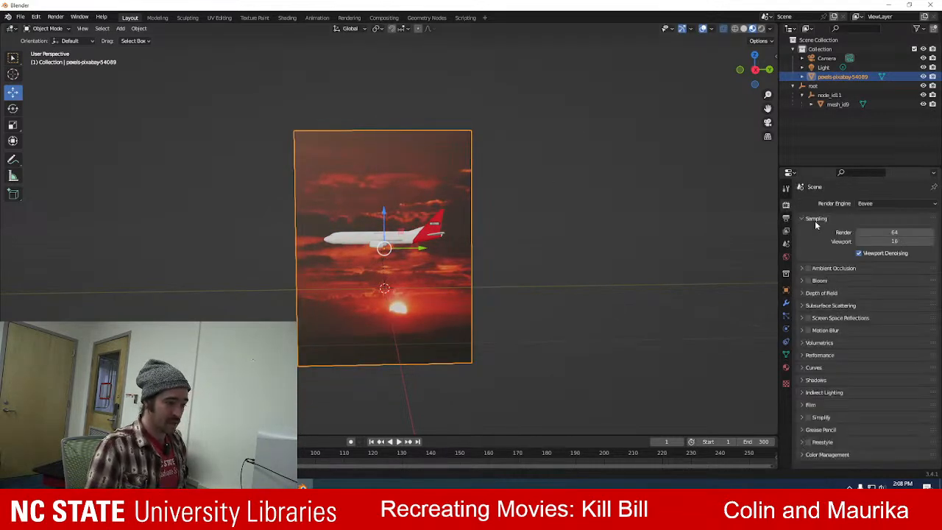
click(784, 193)
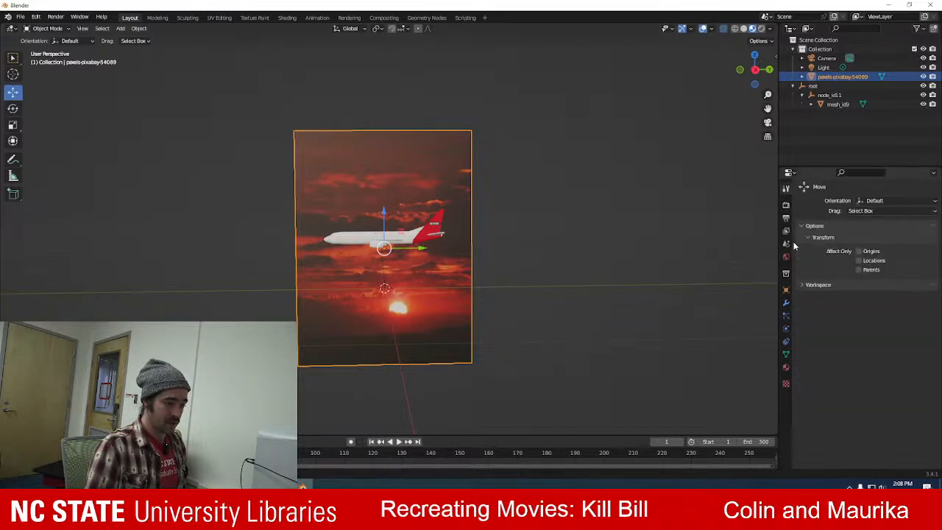
Switch to the Kill Bill reference clip, play its airplane window shot briefly, pause it and return to Blender.
click(281, 485)
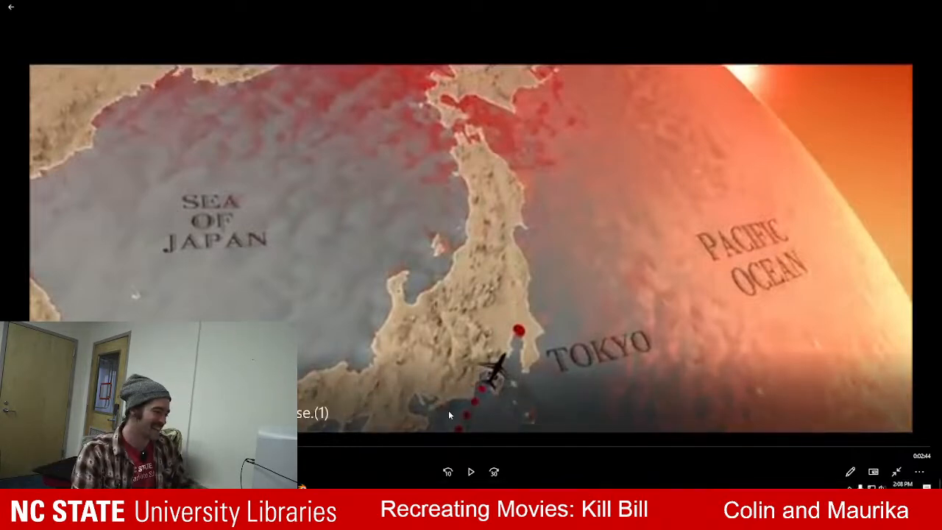
click(471, 472)
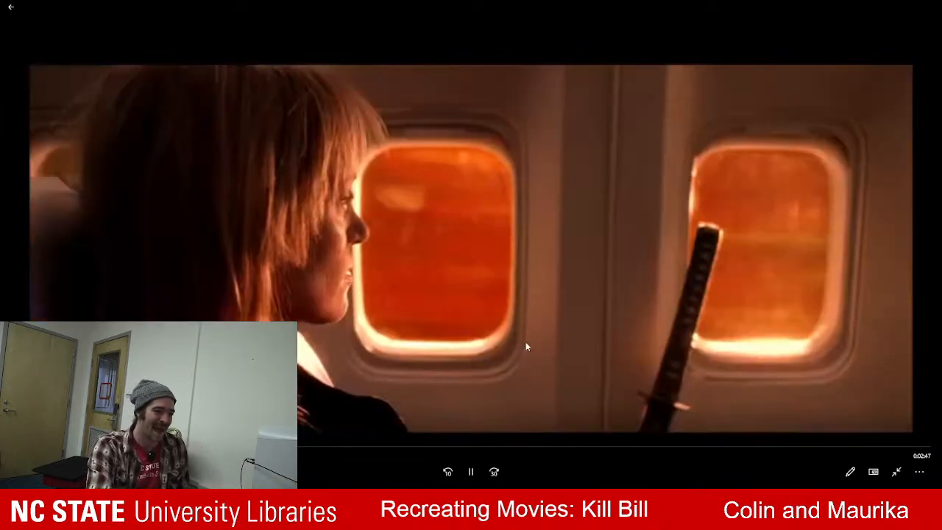
click(470, 473)
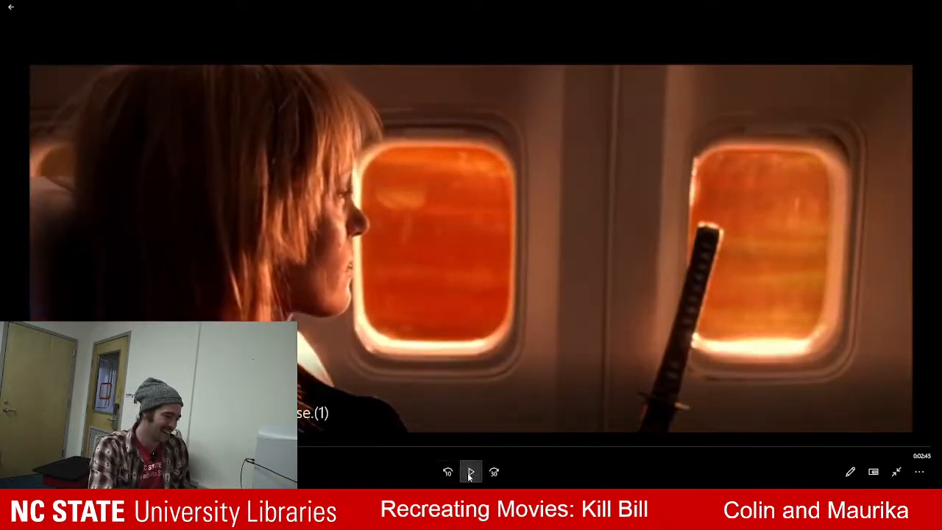
key(alt+Tab)
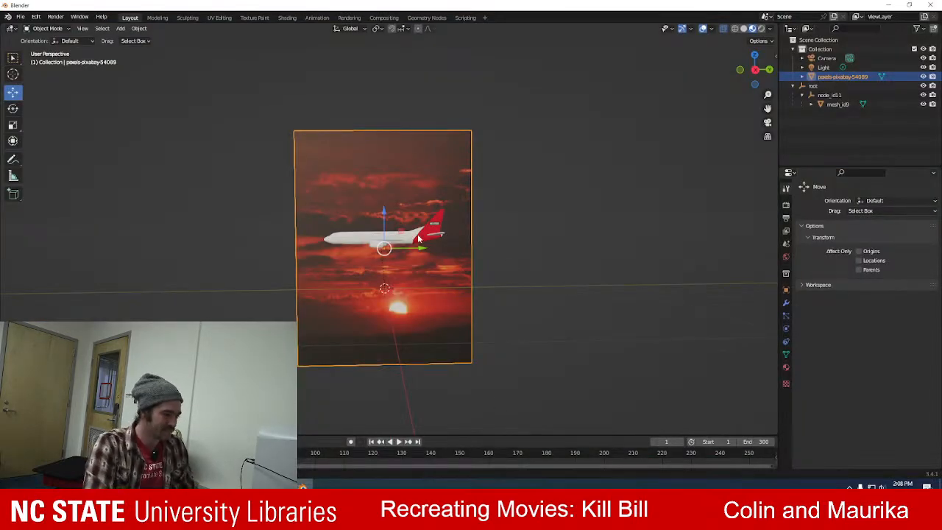
Raise the sunset image plane slightly further along Z so the sun sits just below the airplane.
scroll(422, 243, up, 6)
scroll(390, 289, down, 4)
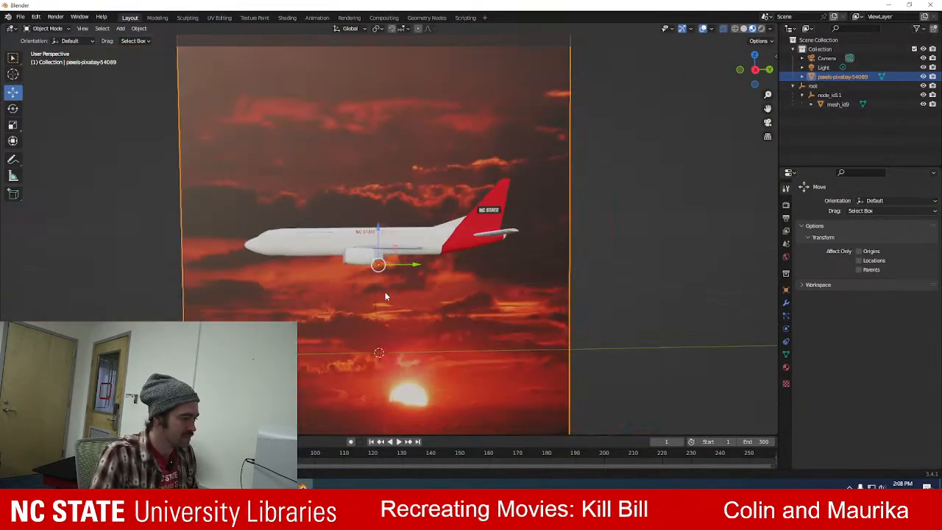
drag(382, 223, 389, 195)
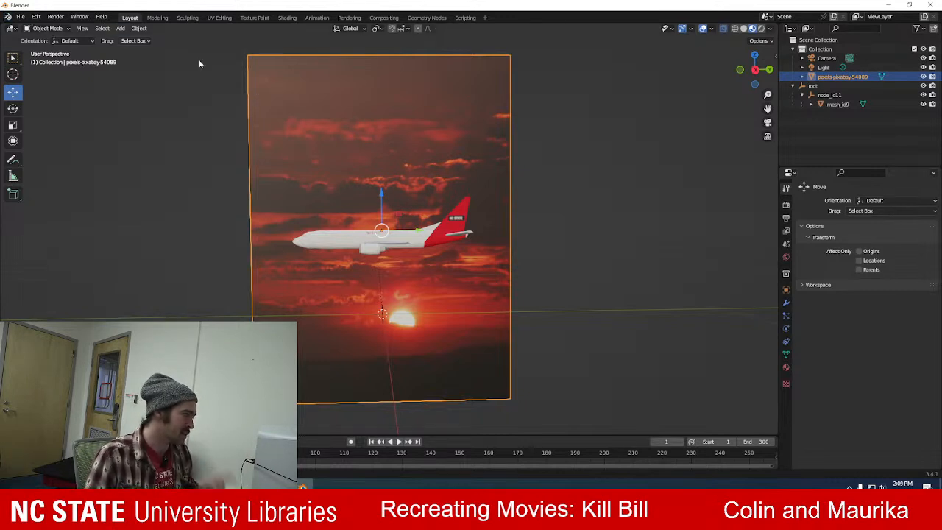
Enter Edit Mode on the sunset image plane and select all of its vertices.
click(785, 305)
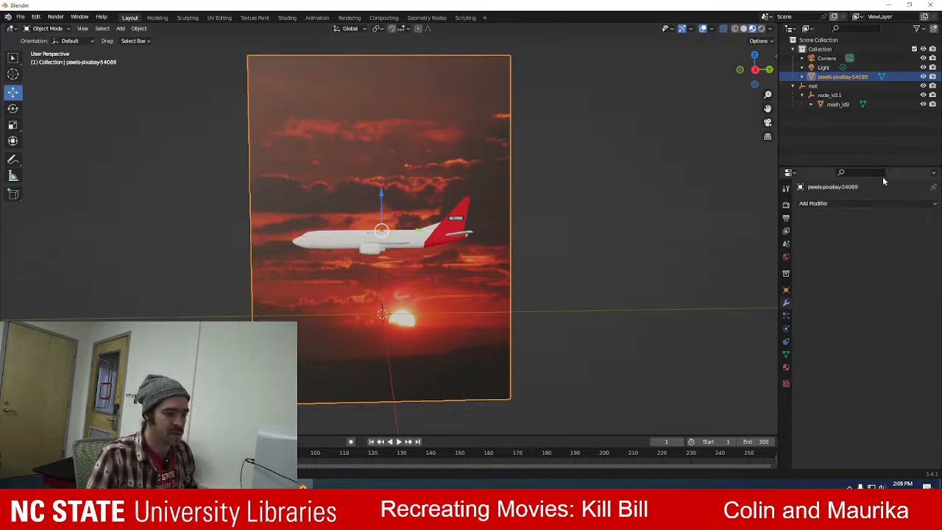
click(887, 204)
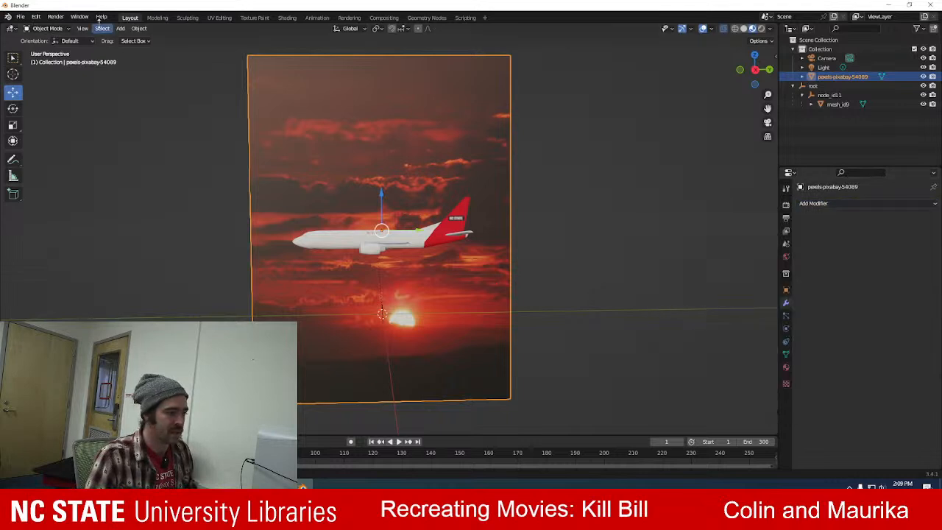
click(44, 28)
click(48, 49)
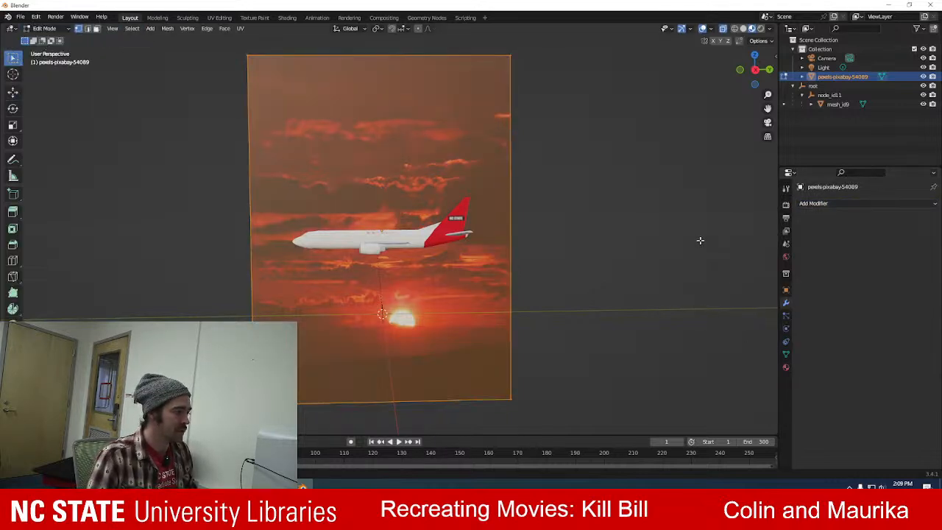
click(682, 180)
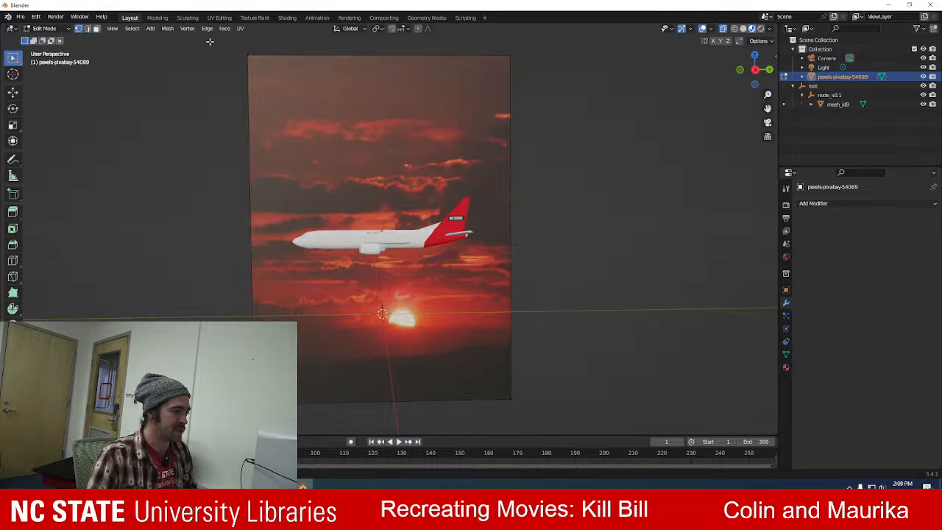
drag(219, 51, 627, 106)
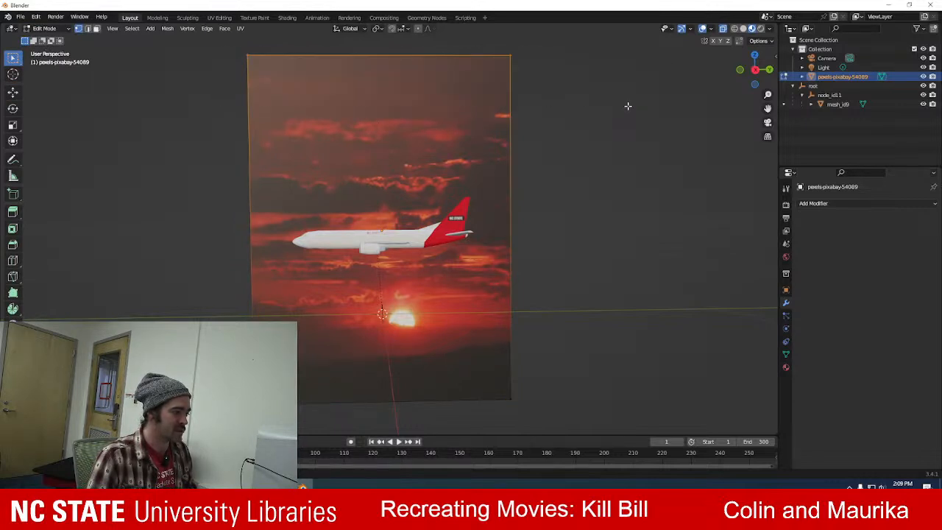
click(597, 99)
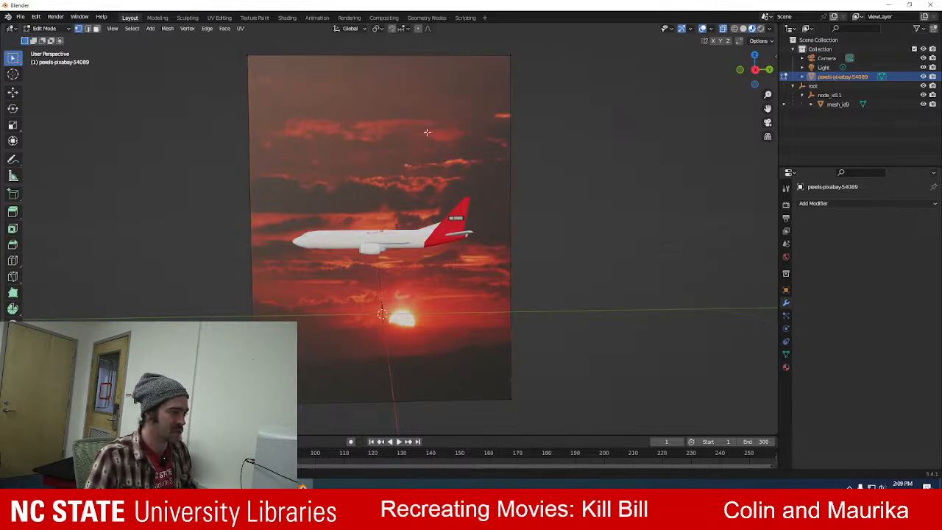
drag(226, 50, 588, 424)
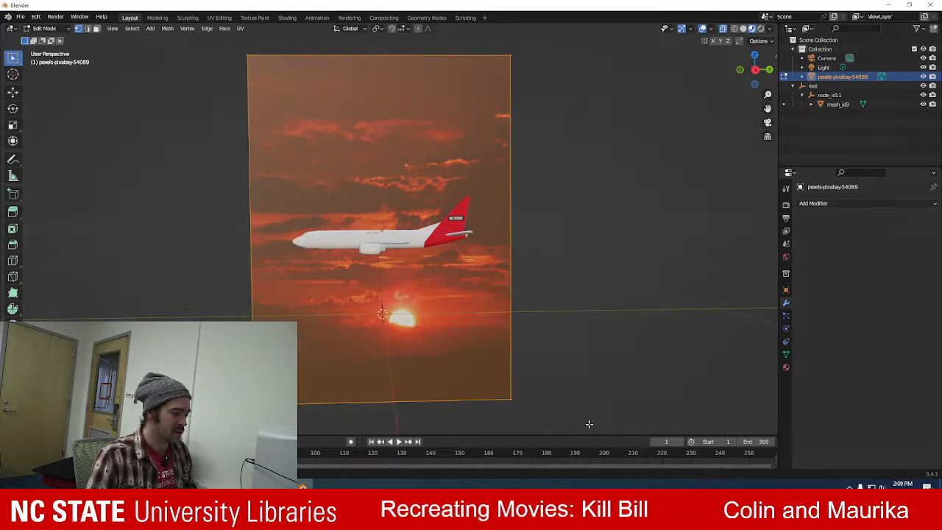
Try a Subdivision Surface modifier set to Simple on the sunset image plane and remove it again.
click(864, 203)
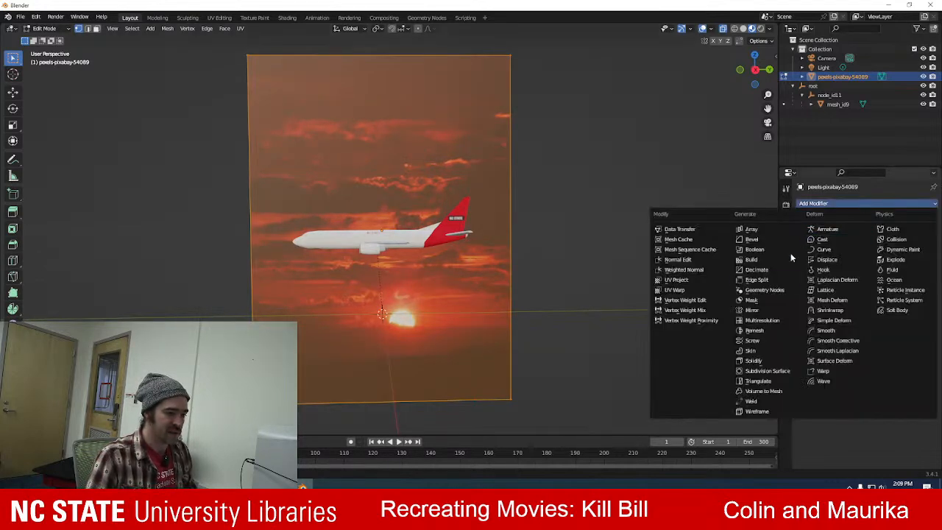
click(770, 373)
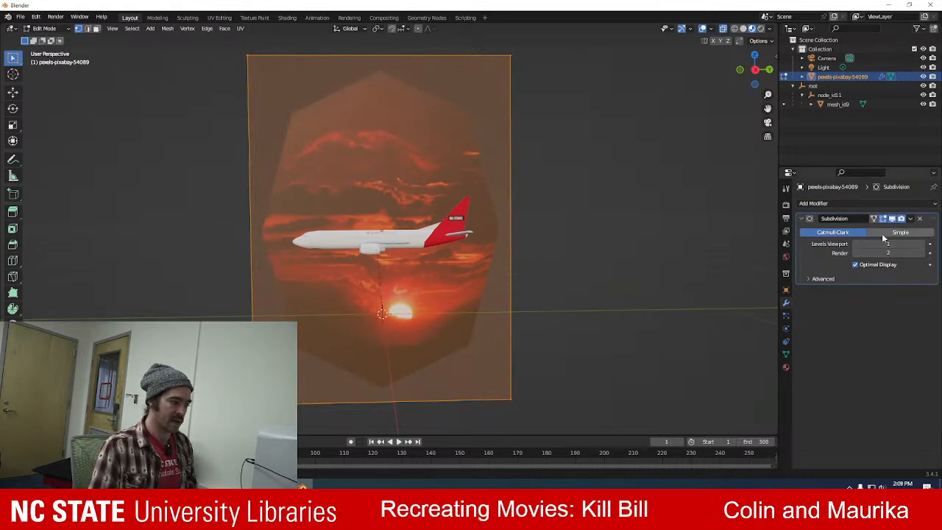
click(918, 232)
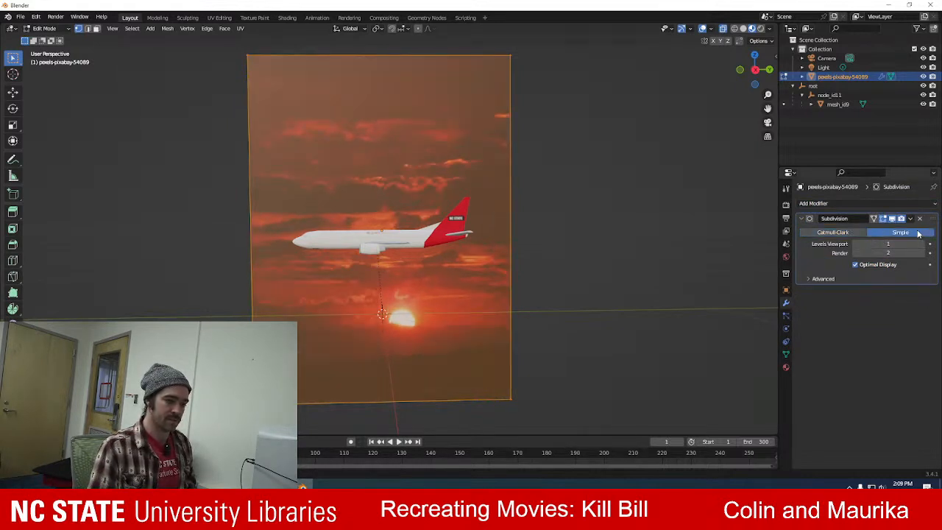
click(923, 244)
click(922, 244)
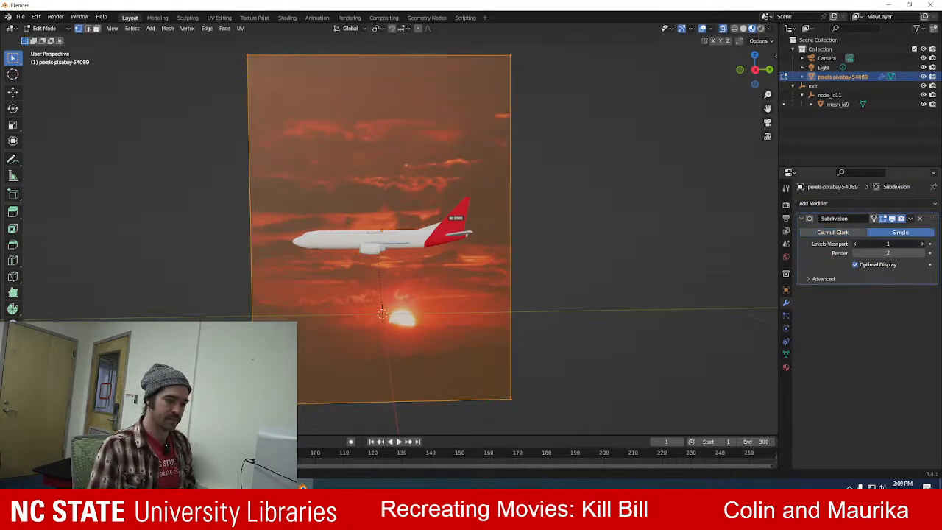
click(921, 220)
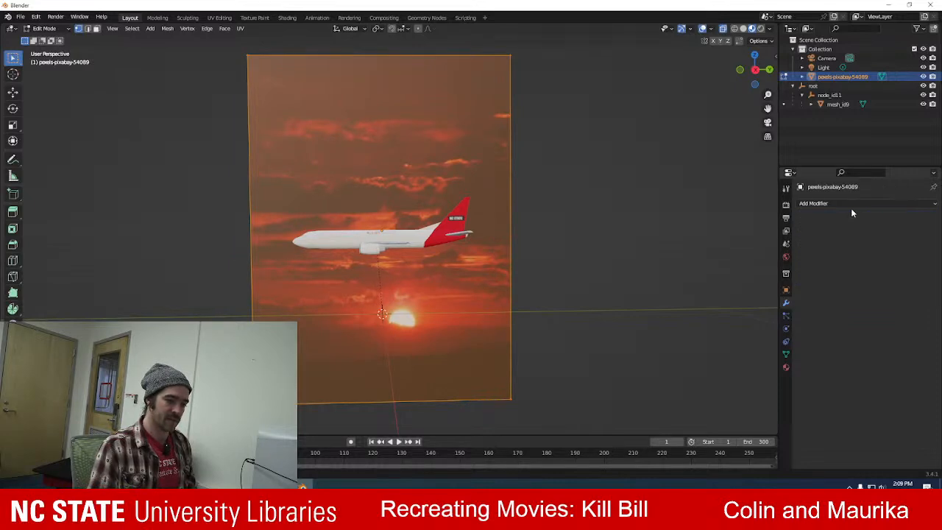
Subdivide all edges of the sunset image plane once, splitting it into a two-by-two grid.
click(844, 203)
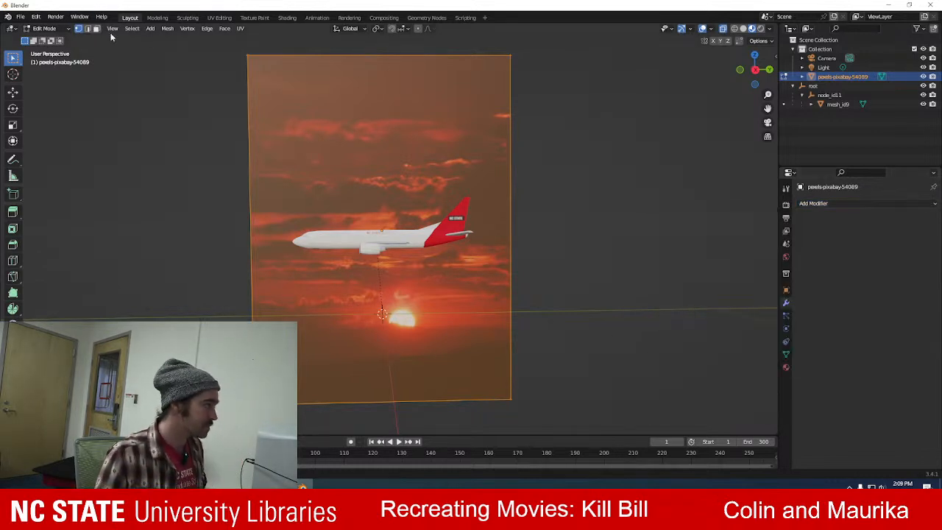
click(167, 29)
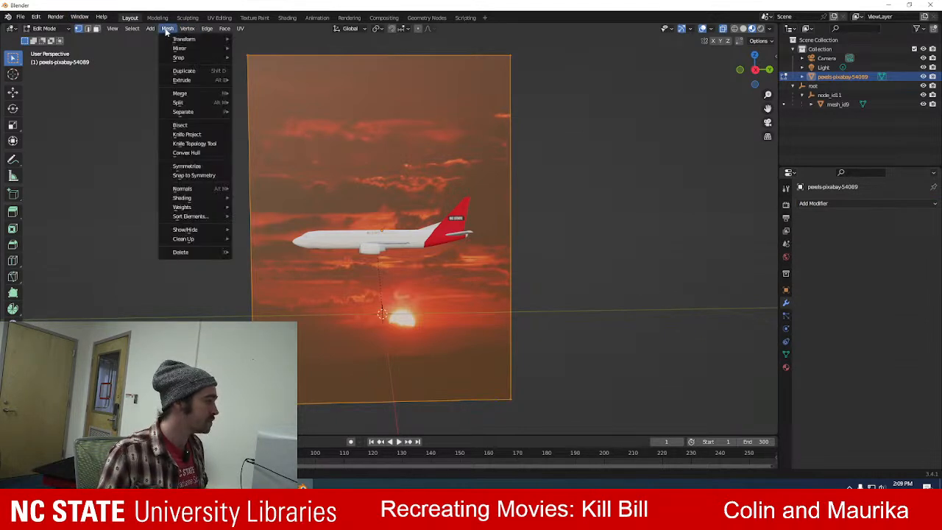
mouse_move(177, 49)
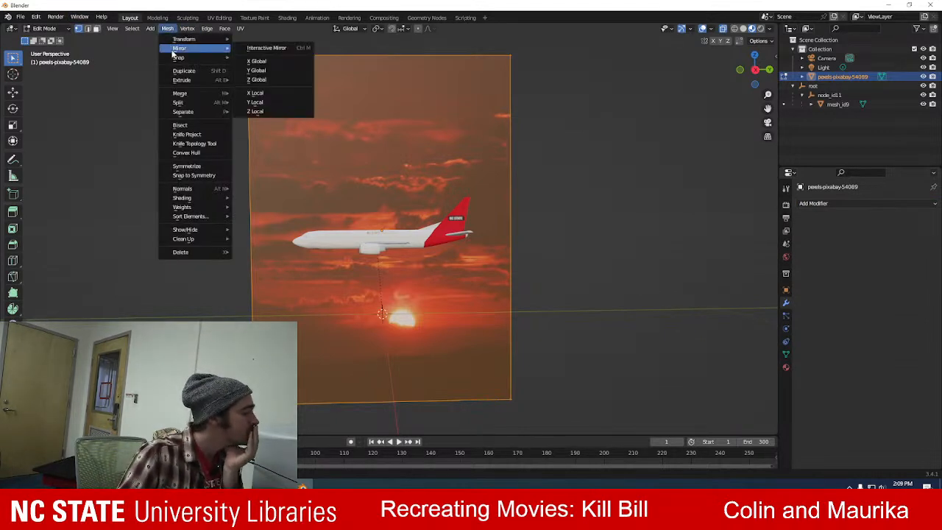
mouse_move(194, 28)
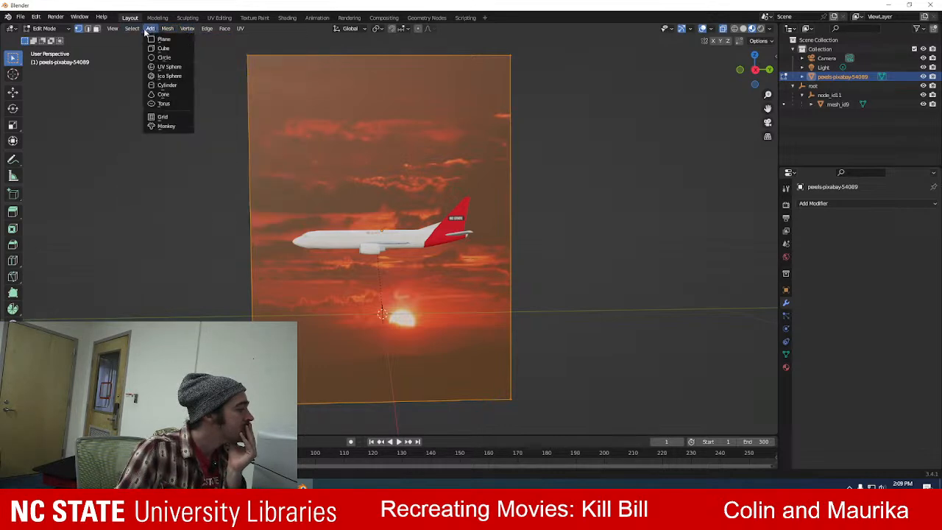
mouse_move(134, 31)
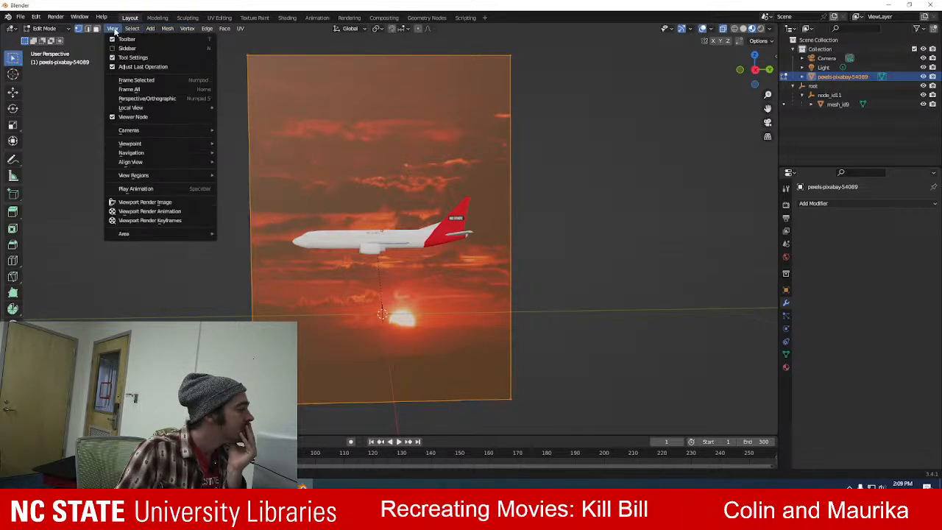
mouse_move(164, 30)
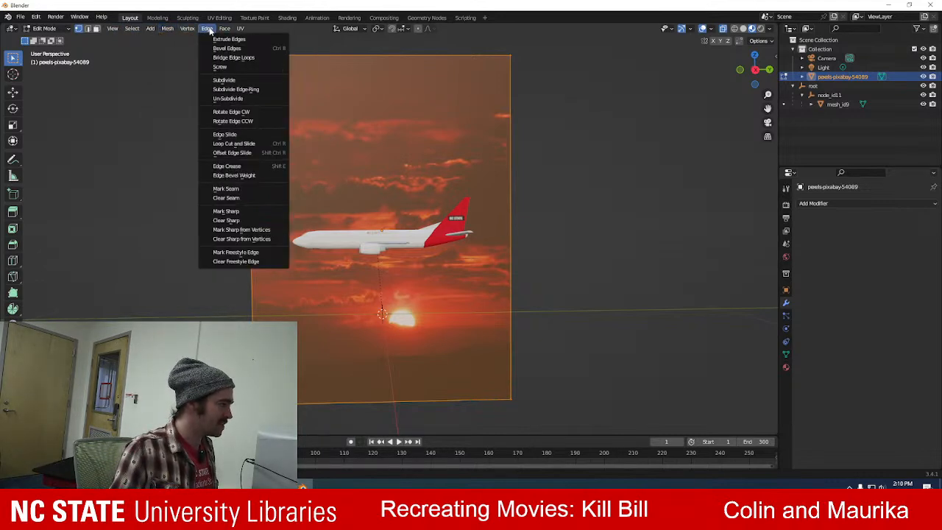
click(230, 80)
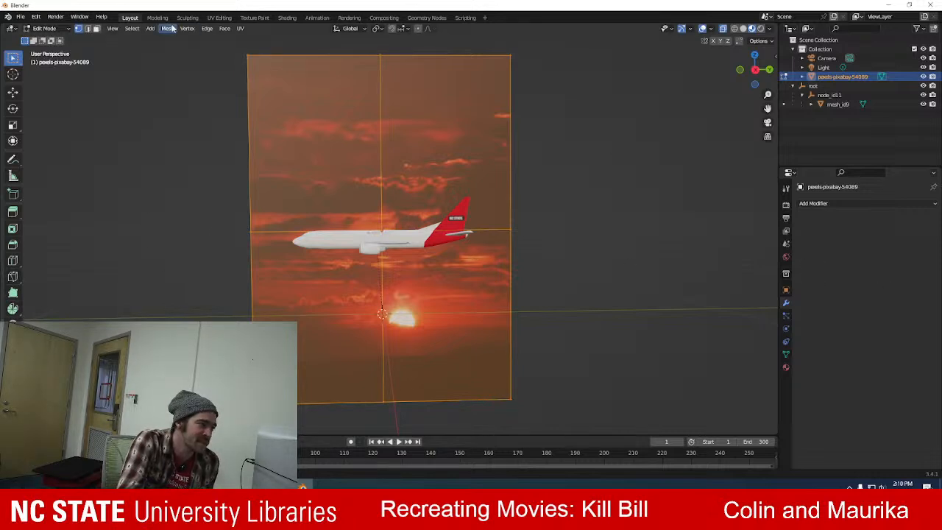
Reselect the whole sunset image plane and subdivide it again into a four-by-four grid.
click(169, 88)
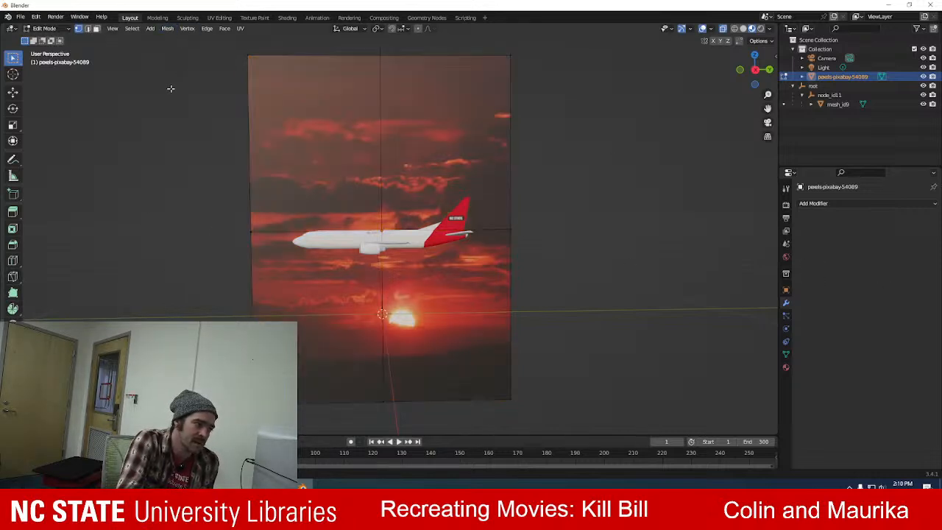
drag(224, 53, 554, 415)
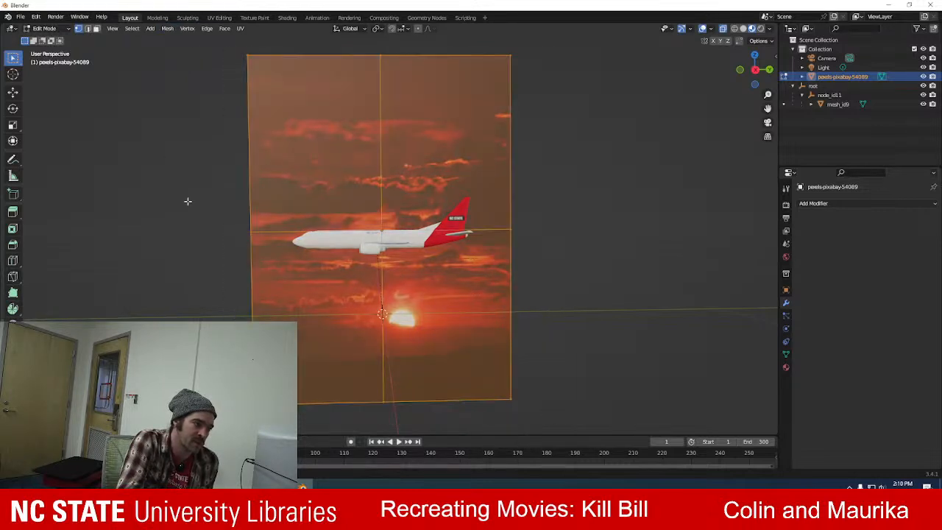
click(187, 28)
mouse_move(207, 28)
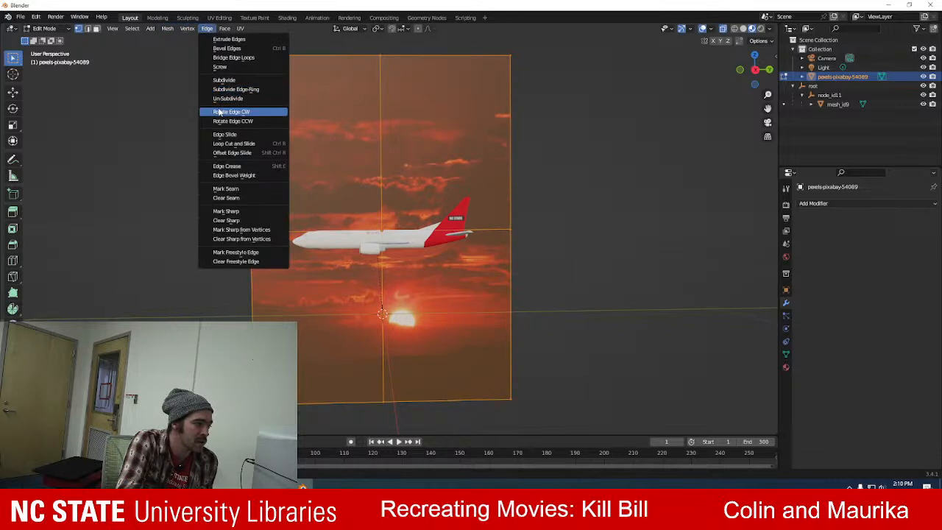
click(236, 80)
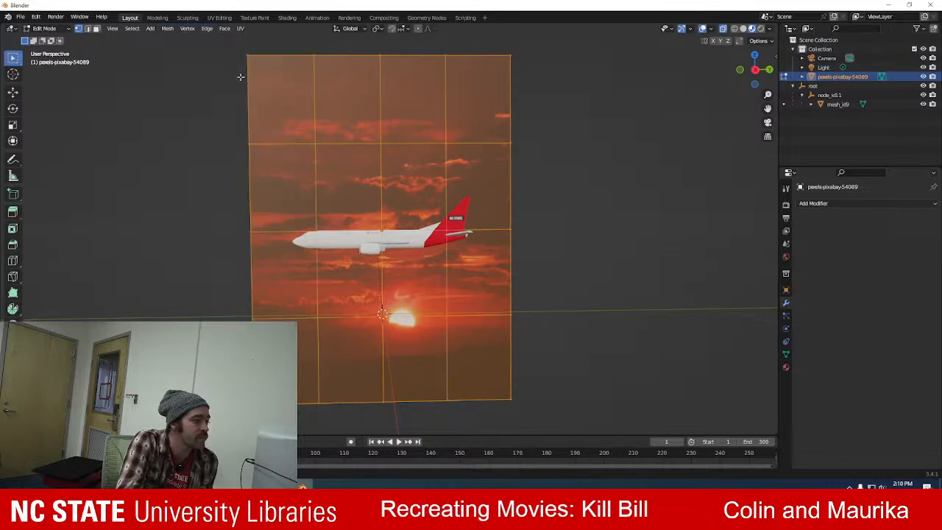
Delete the bottom row of vertices of the sunset image plane to crop away the dark strip below the sun.
click(223, 190)
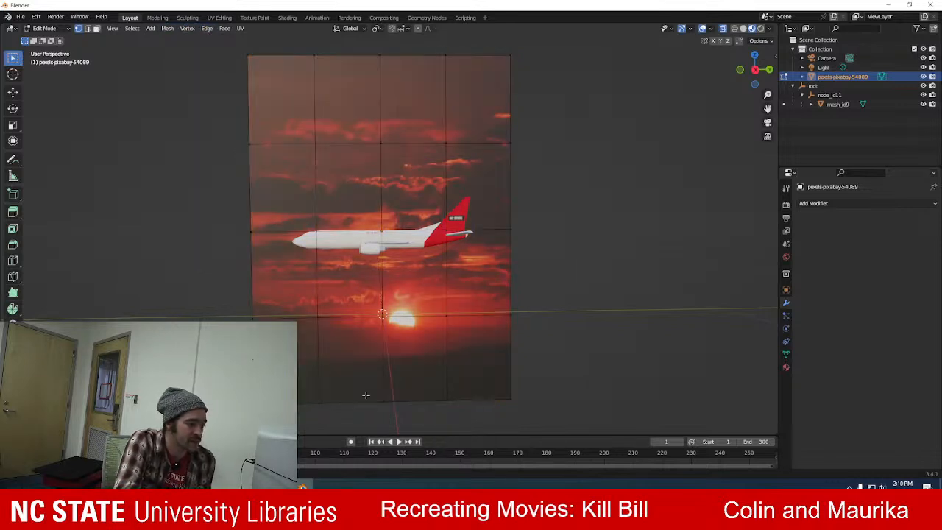
drag(223, 312, 555, 408)
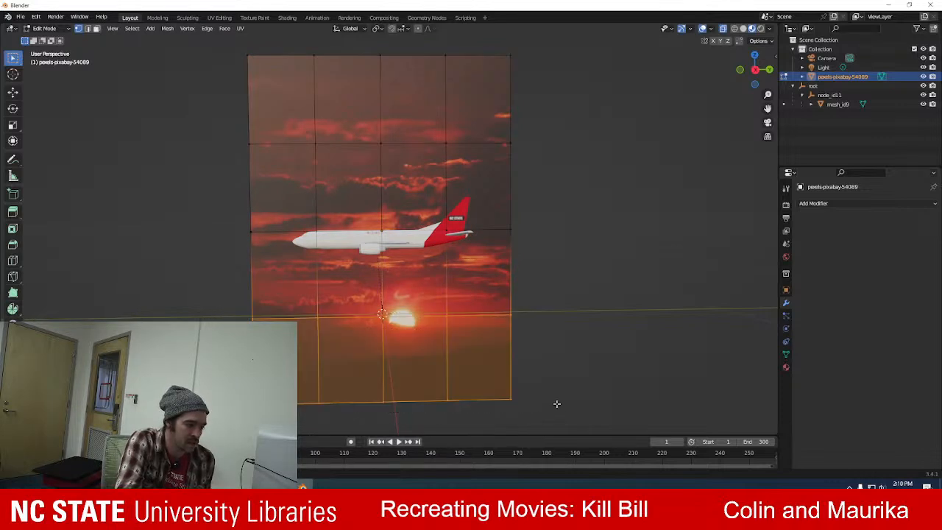
key(x)
click(555, 400)
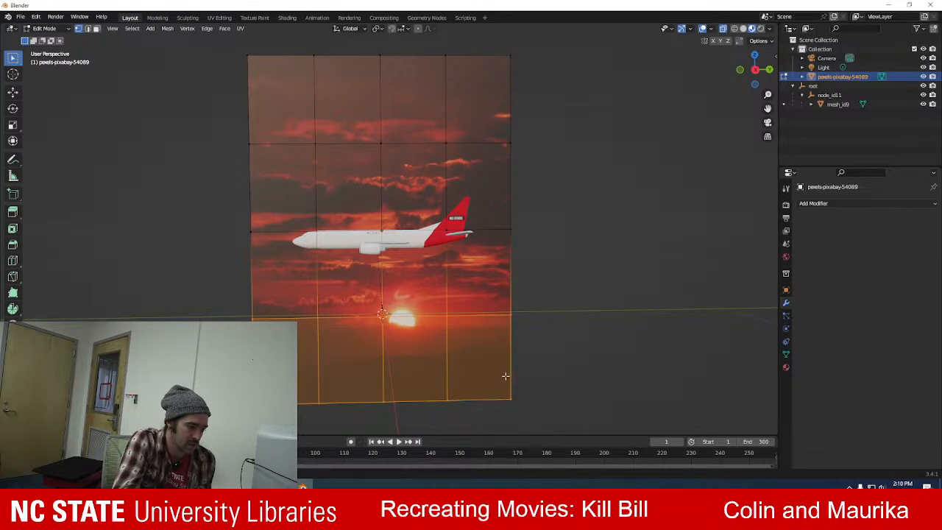
drag(544, 357, 294, 403)
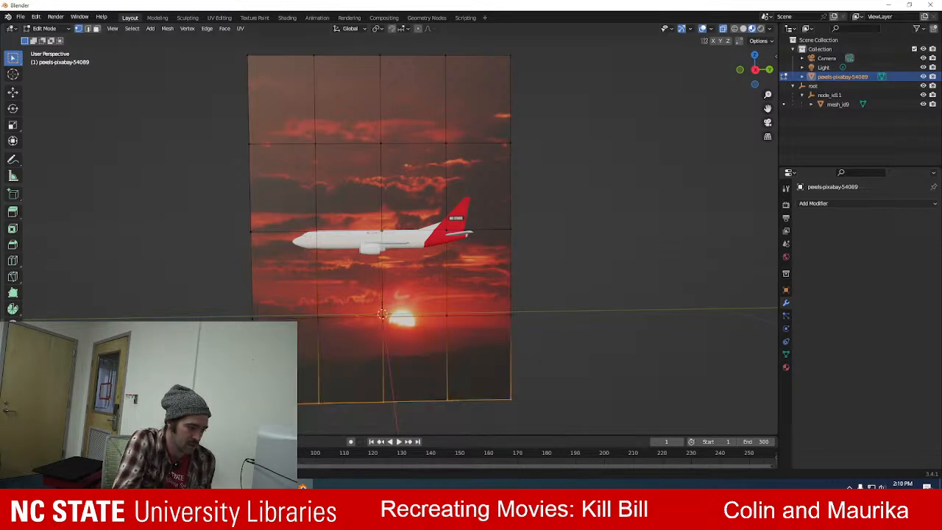
key(x)
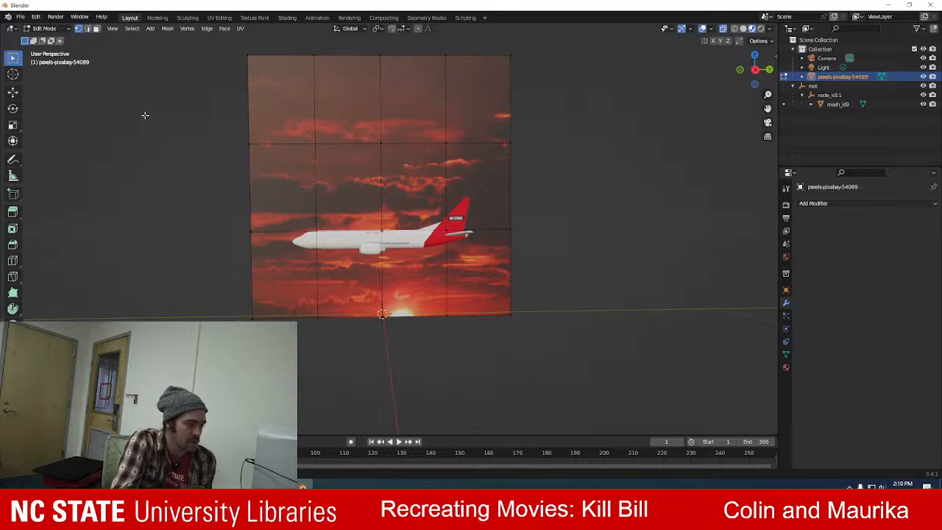
Subdivide the upper two rows of faces of the cropped sunset plane once.
drag(222, 47, 566, 272)
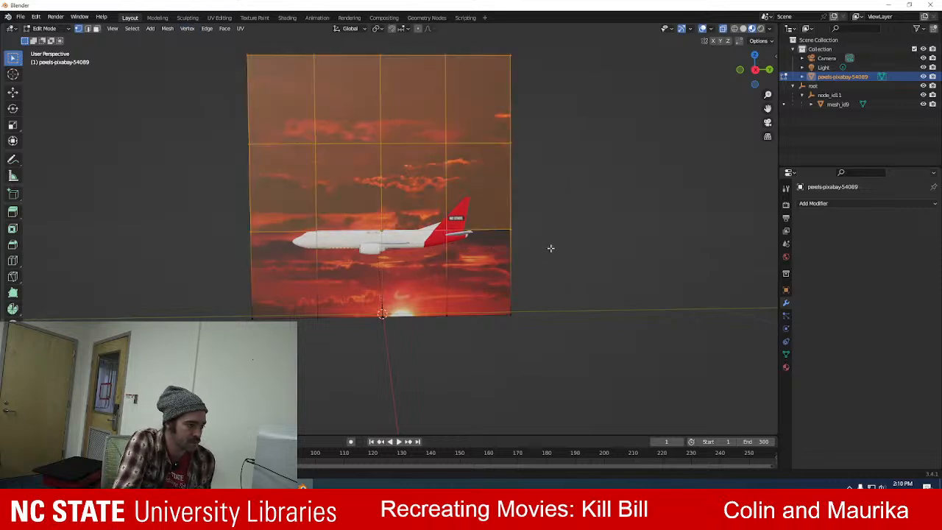
click(206, 29)
click(224, 79)
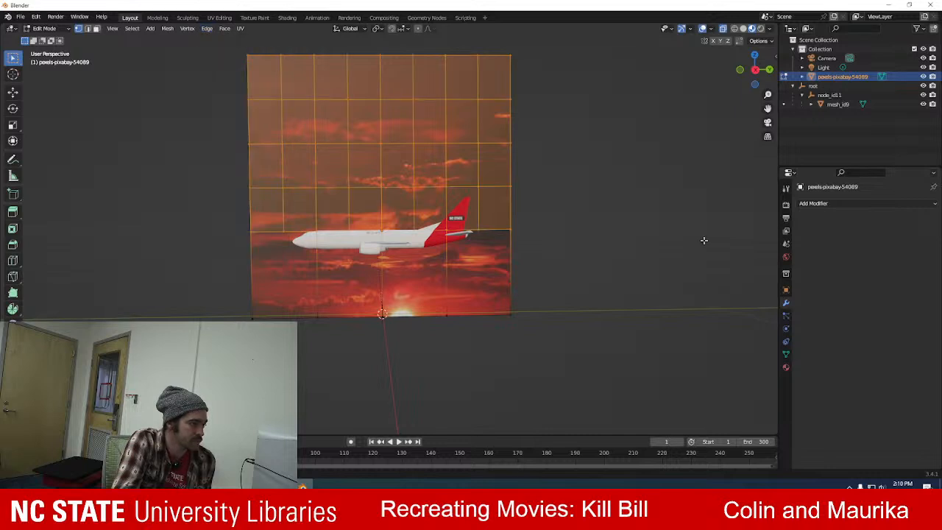
click(641, 192)
Select the entire cropped sunset plane, subdivide it once more and return to Object Mode.
drag(230, 49, 558, 331)
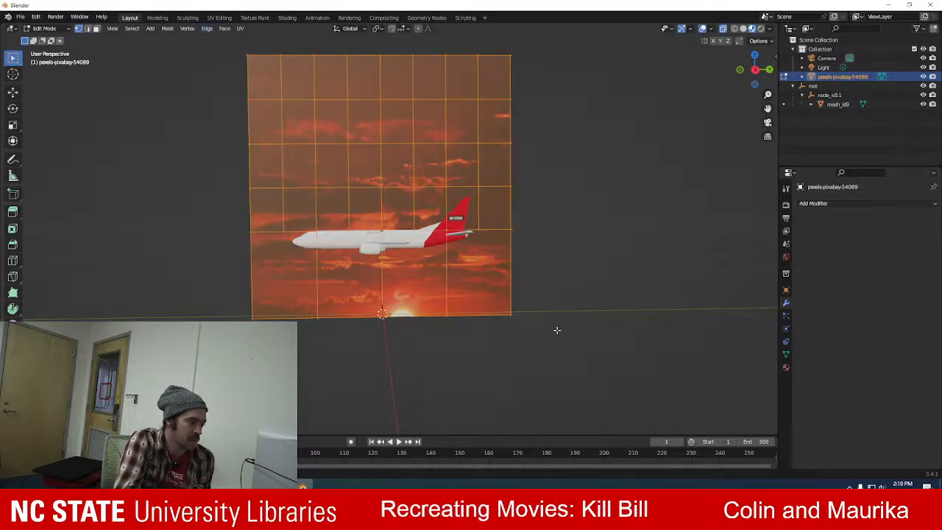
click(207, 28)
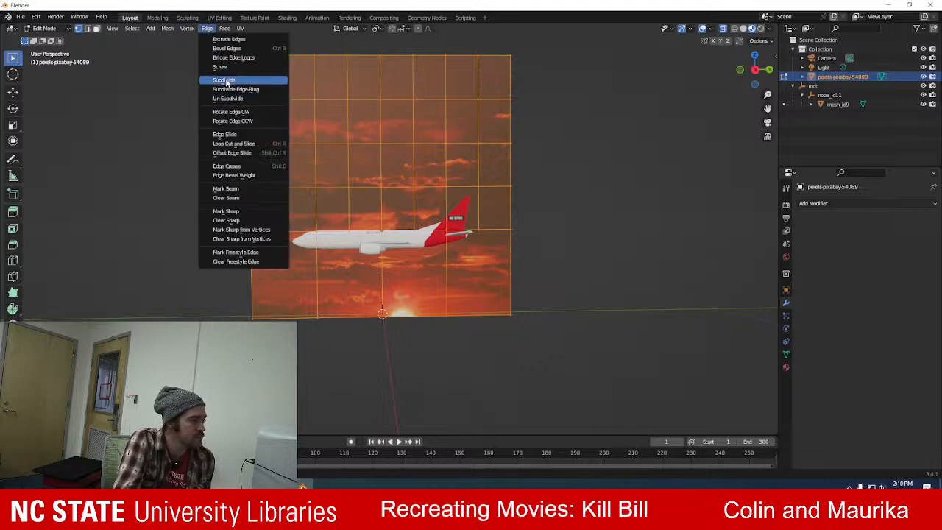
click(225, 80)
click(172, 147)
click(44, 28)
click(57, 39)
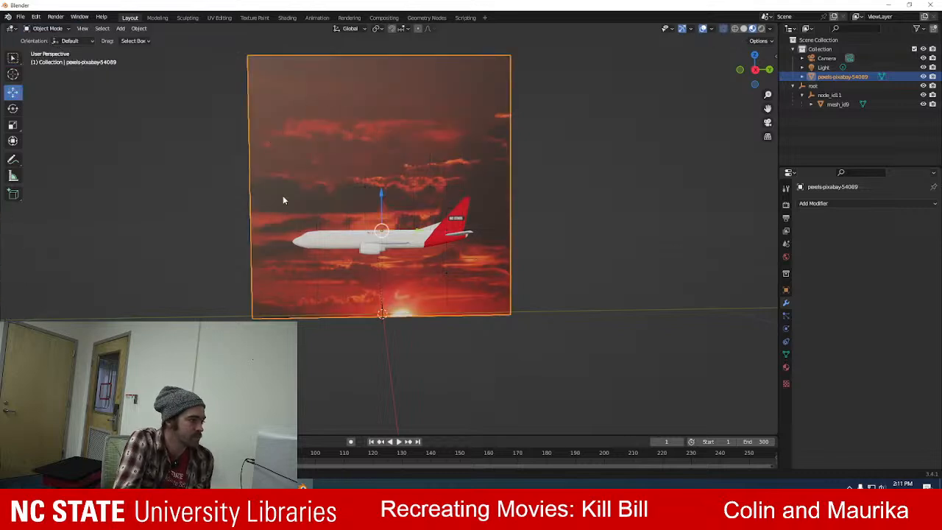
Open the sunset plane's object properties and lock its X, Y and Z scale.
click(785, 205)
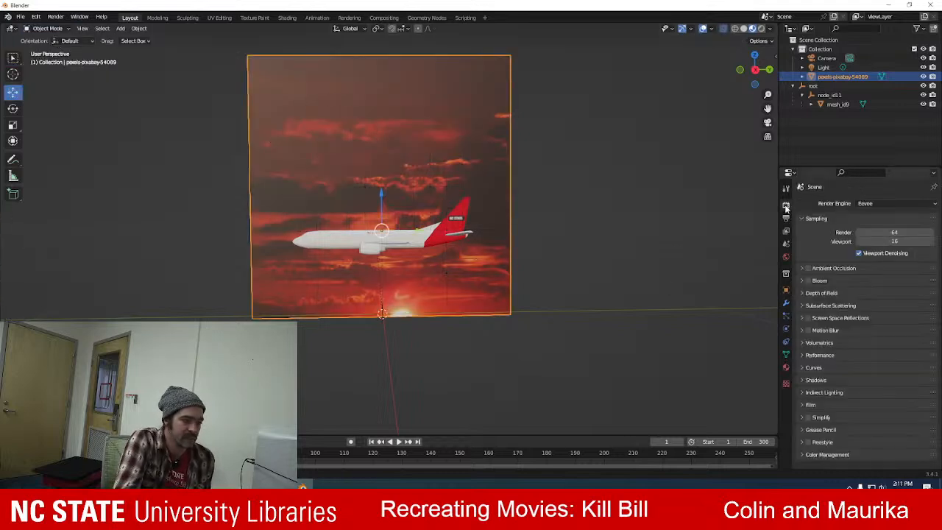
click(786, 189)
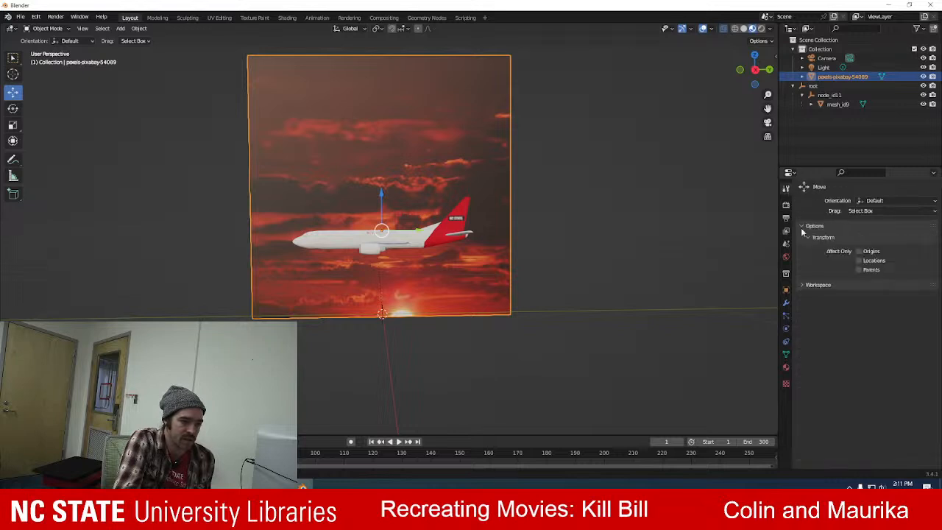
click(785, 289)
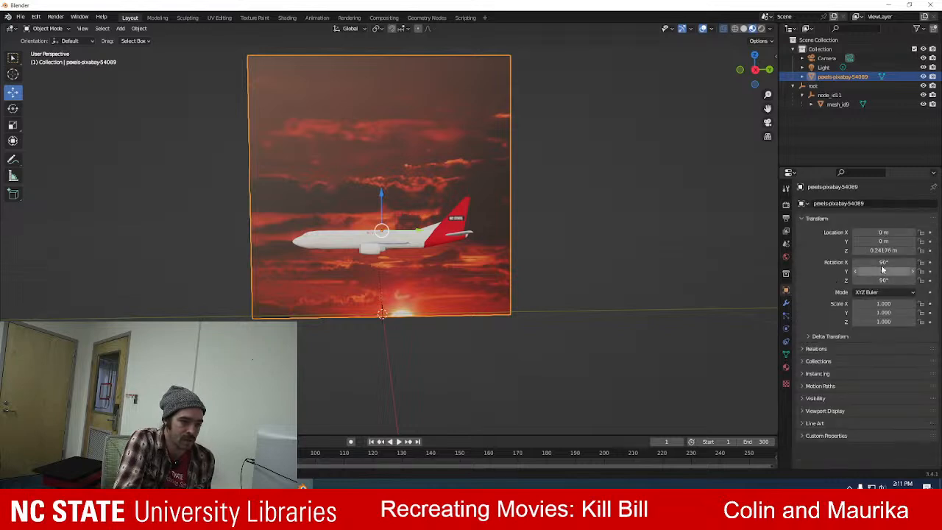
click(921, 303)
click(920, 312)
click(920, 322)
Try a scale of 4 on X, Y and Z for the sunset image plane.
double_click(883, 303)
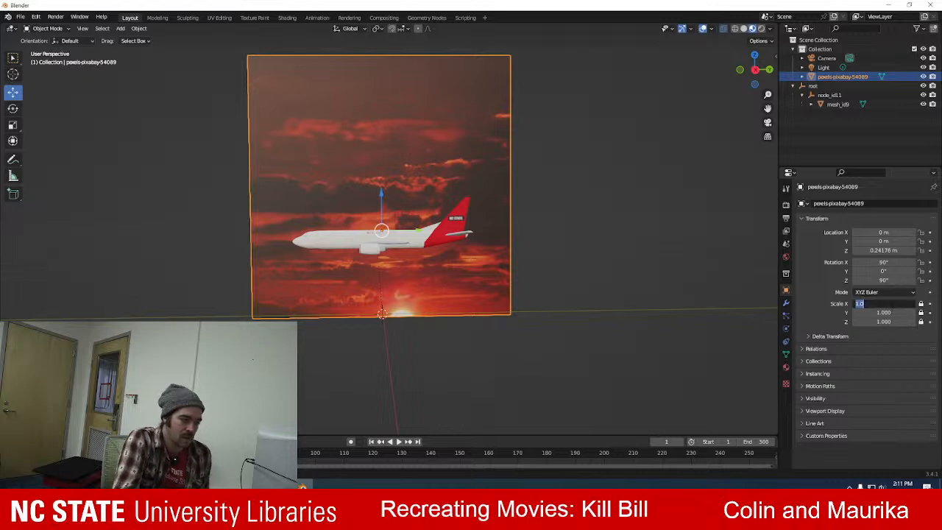
text(4)
key(Tab)
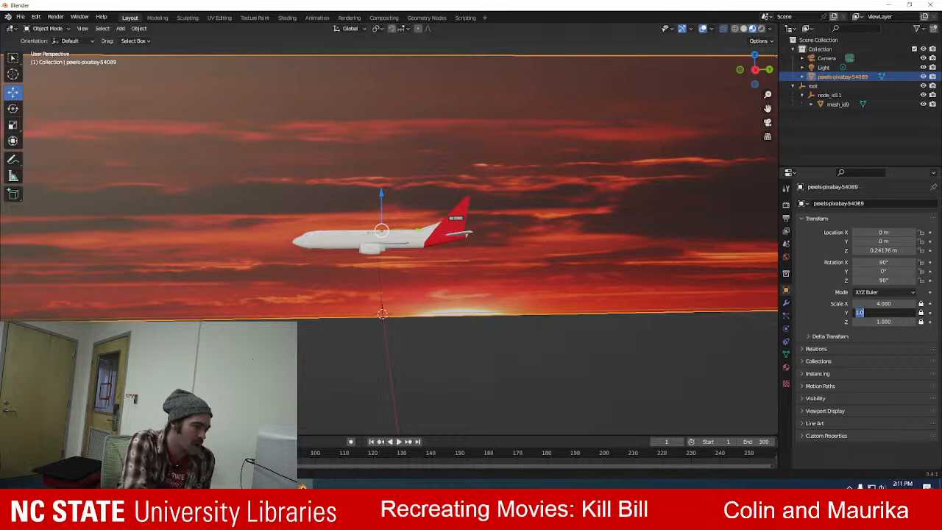
text(4)
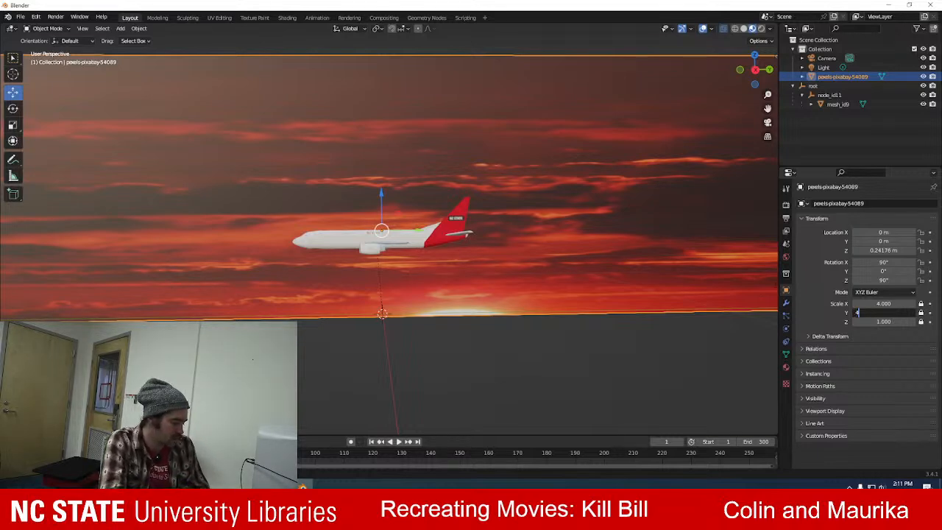
key(Tab)
text(4)
key(Tab)
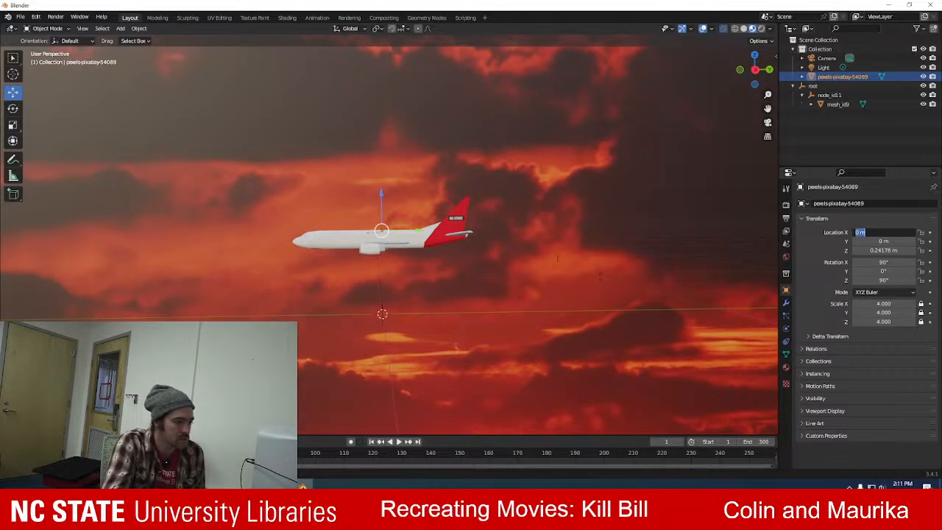
key(Return)
Set the sunset image plane's scale to 2 on X, Y and Z.
scroll(529, 209, down, 3)
click(882, 303)
text(2)
key(Tab)
text(2)
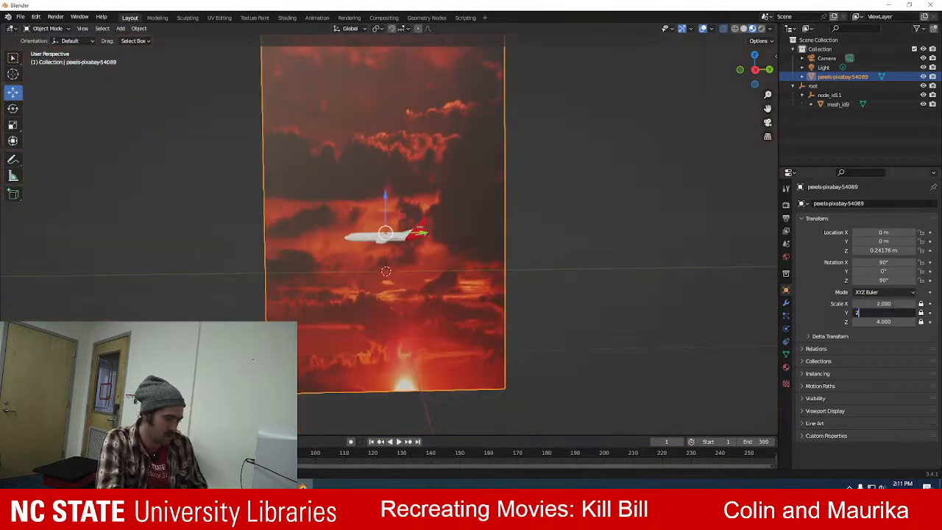
key(Tab)
text(2)
key(Tab)
key(Return)
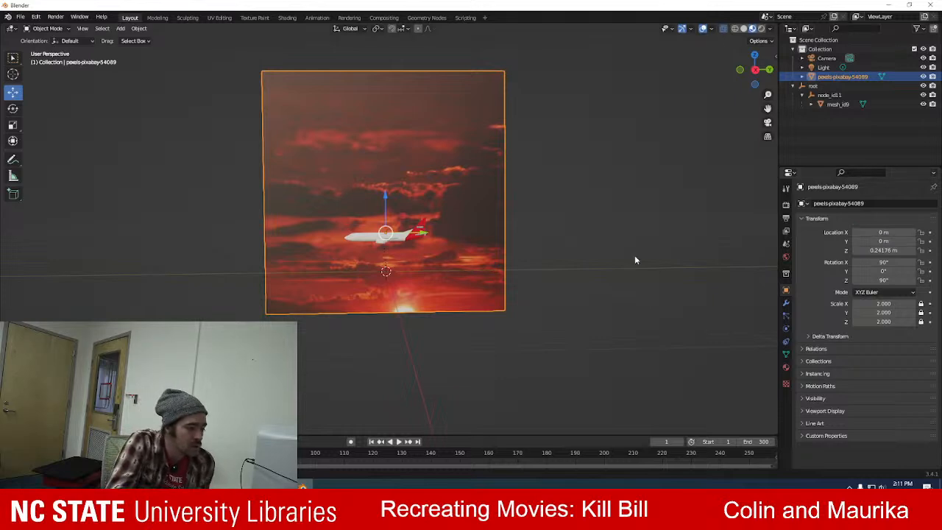
scroll(572, 106, up, 5)
middle_drag(467, 137, 463, 136)
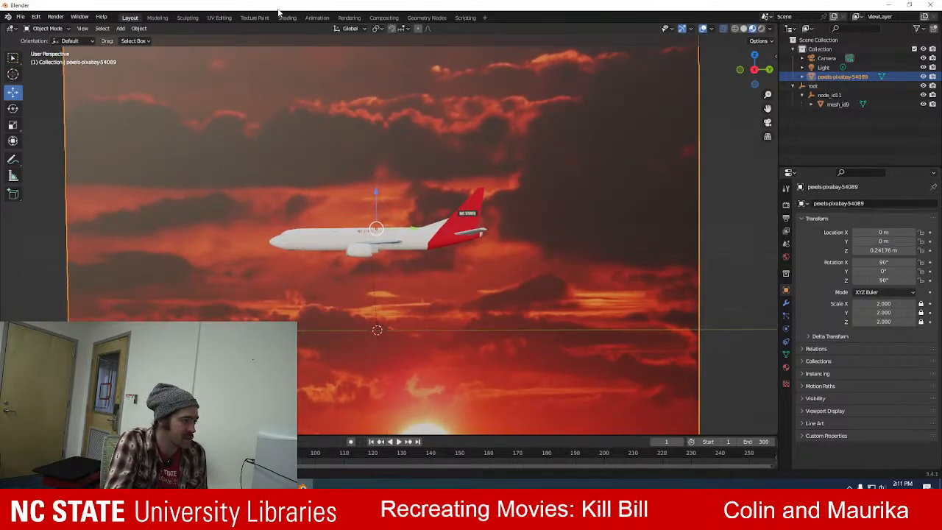
Switch to the Animation workspace, frame the airplane from the side against the sunset and align the scene camera to that view.
click(315, 18)
middle_drag(513, 200, 583, 146)
scroll(527, 213, up, 3)
right_click(595, 161)
scroll(584, 146, up, 1)
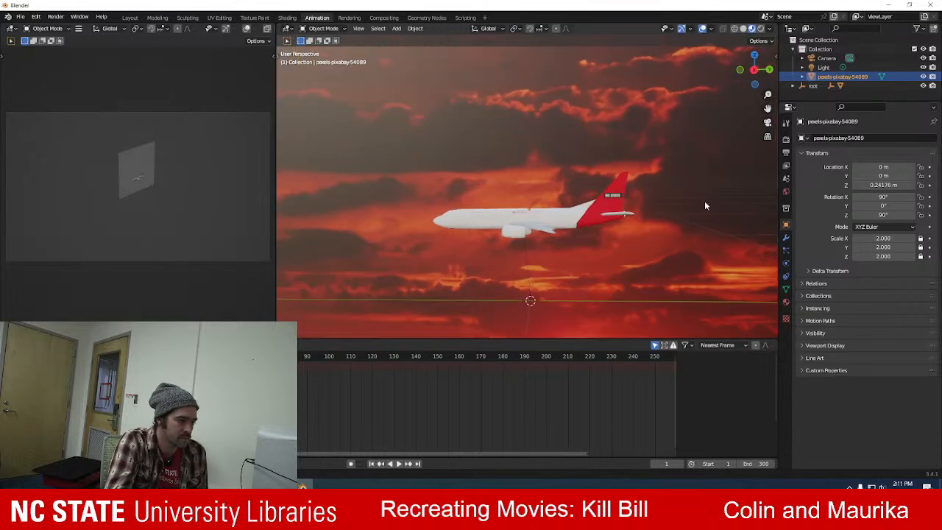
click(767, 122)
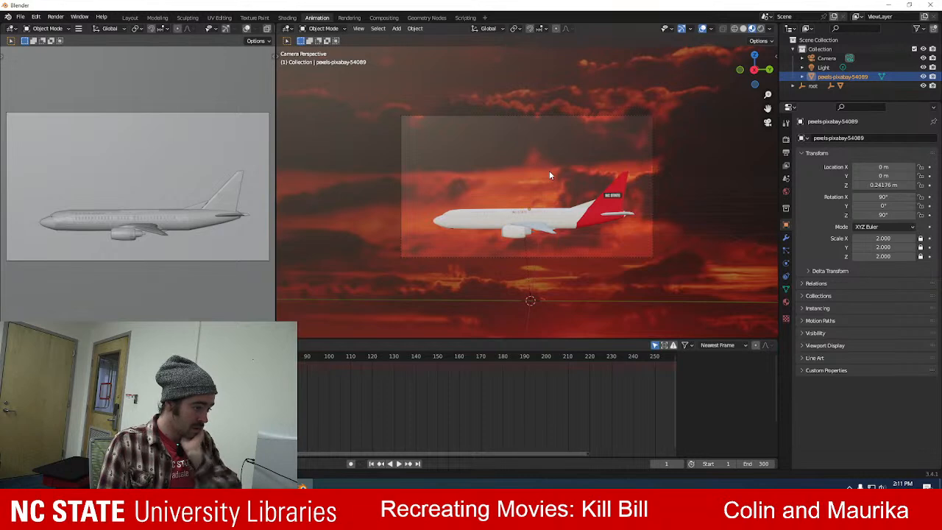
Leave the camera view to check the camera's placement in front of the airplane, and return to the camera view.
scroll(549, 175, down, 2)
middle_drag(557, 189, 559, 183)
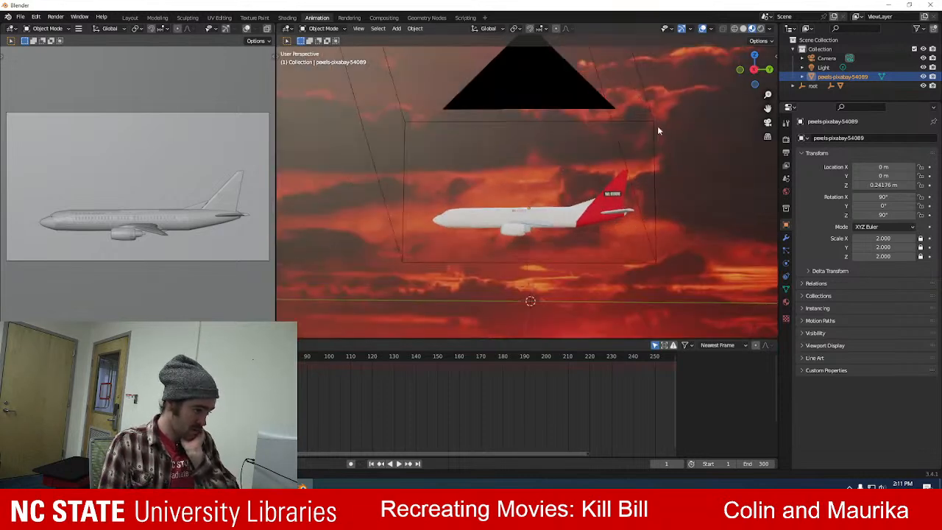
click(768, 122)
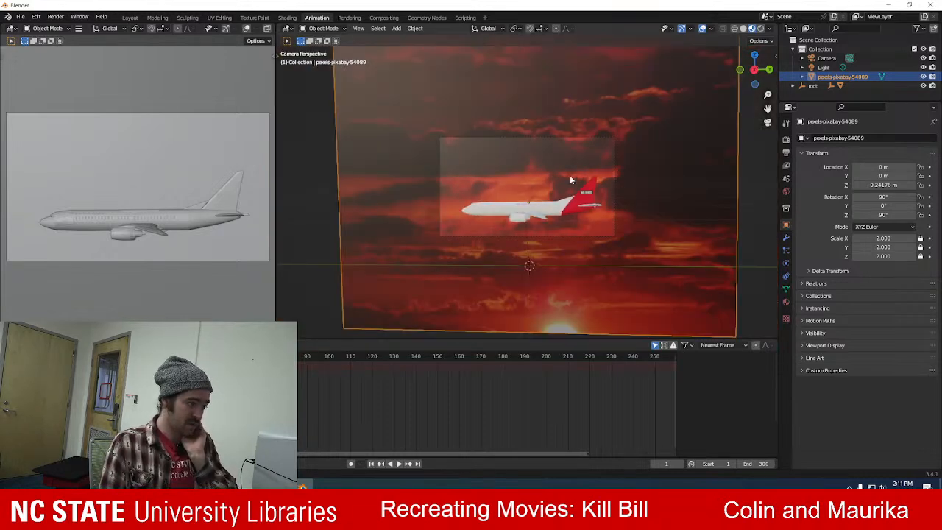
Realign the scene camera to a more distant side view of the airplane against the sunset.
middle_drag(610, 221, 614, 216)
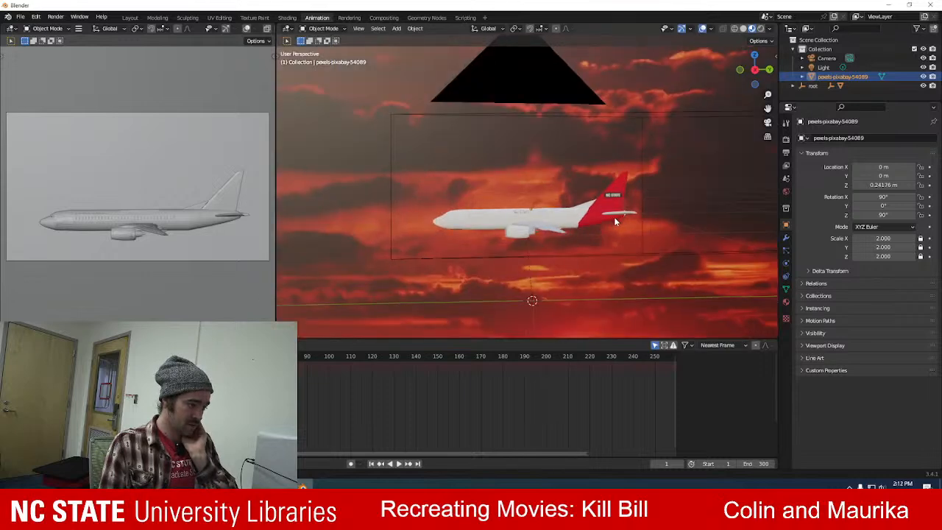
scroll(609, 217, down, 3)
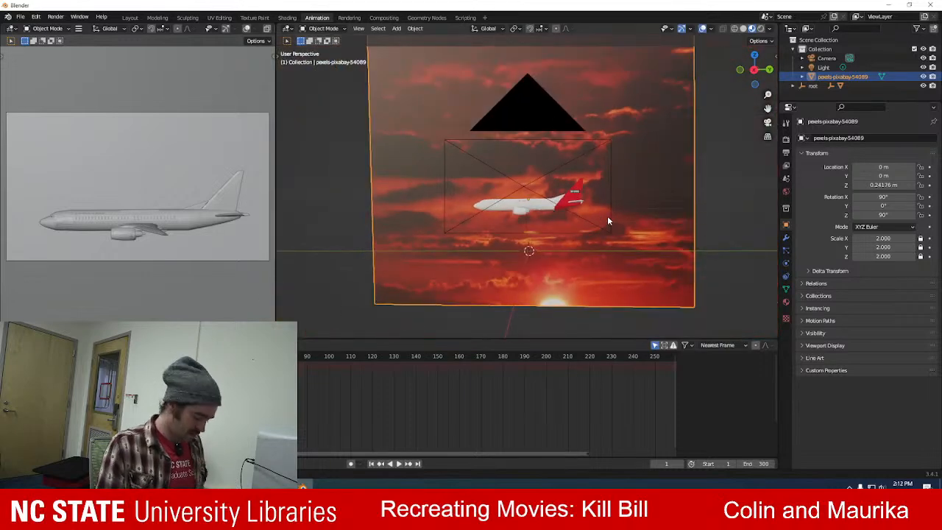
key(KP_0)
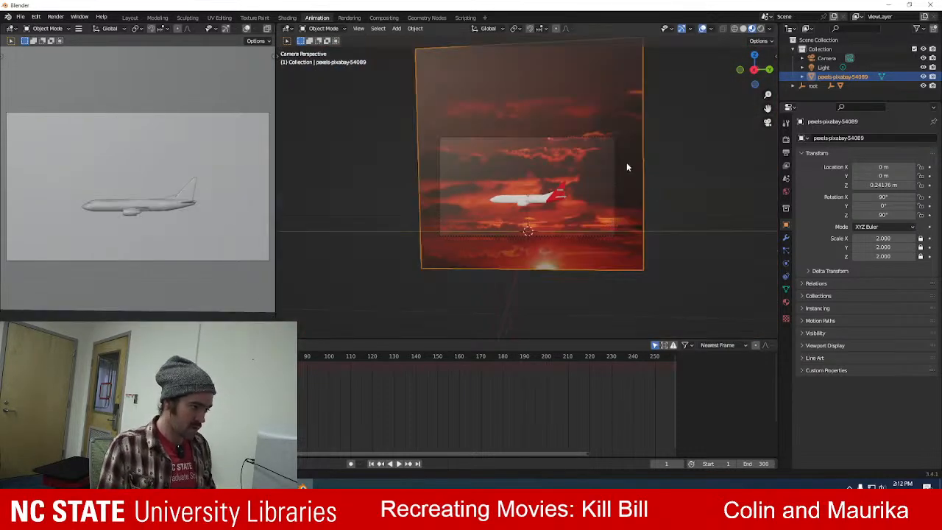
scroll(625, 195, up, 5)
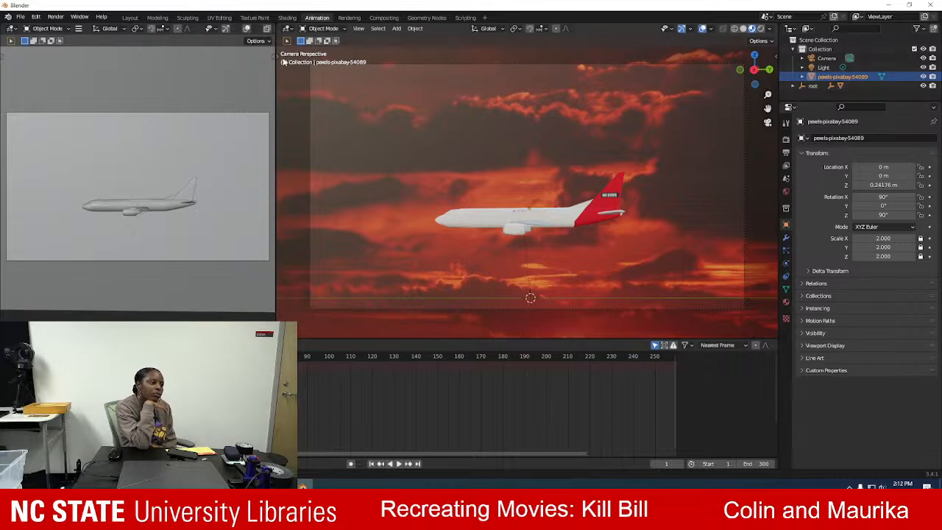
Widen the main 3D viewport and compare its camera framing with the paused airplane shot in the reference film clip.
drag(274, 59, 178, 47)
key(alt+Tab)
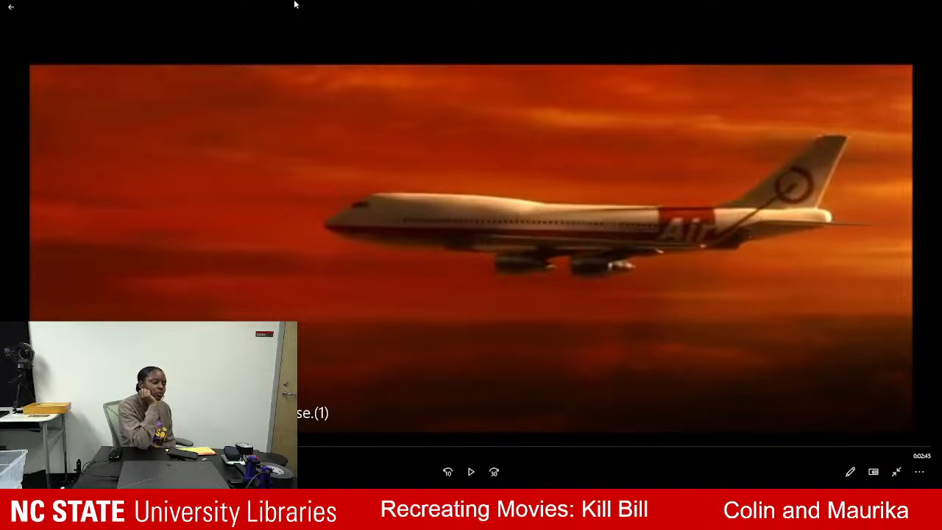
key(alt+Tab)
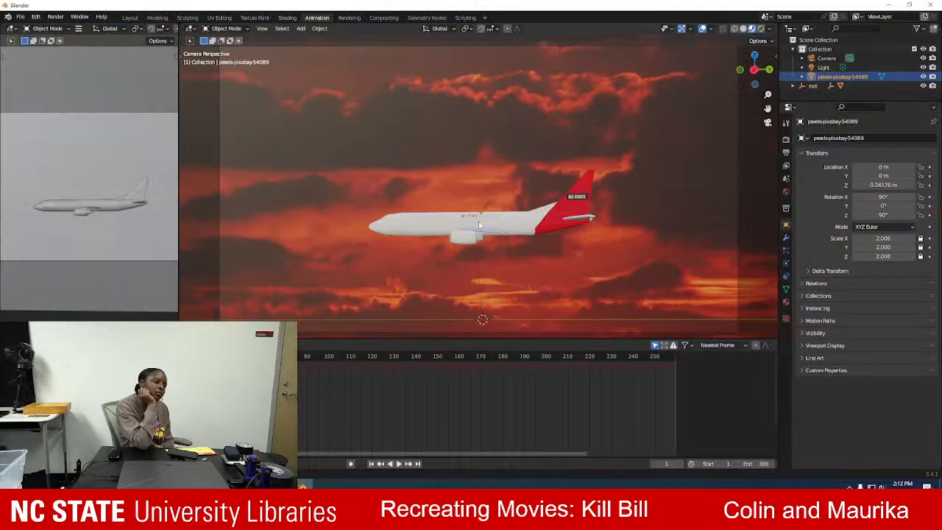
scroll(497, 222, up, 1)
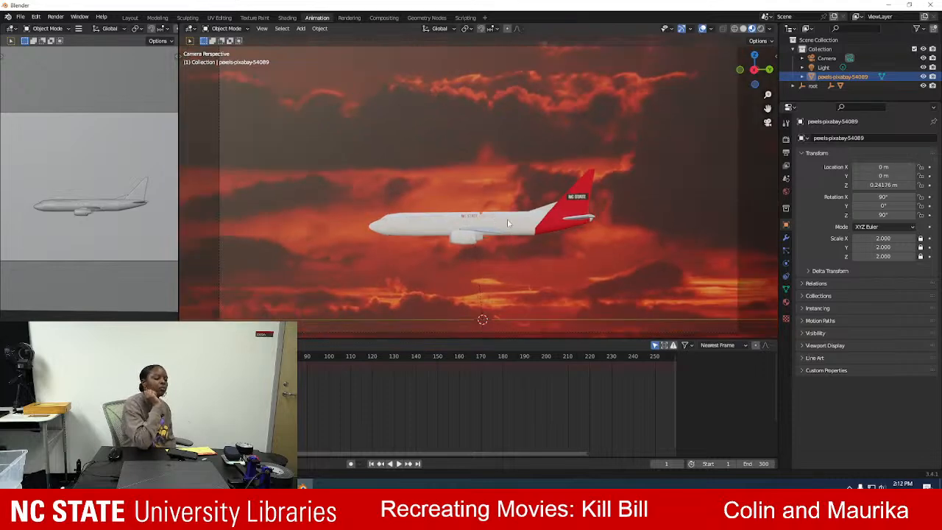
Move the airplane mesh away from the sunset plane to an X location of 111.49 m and check it through the camera.
click(507, 222)
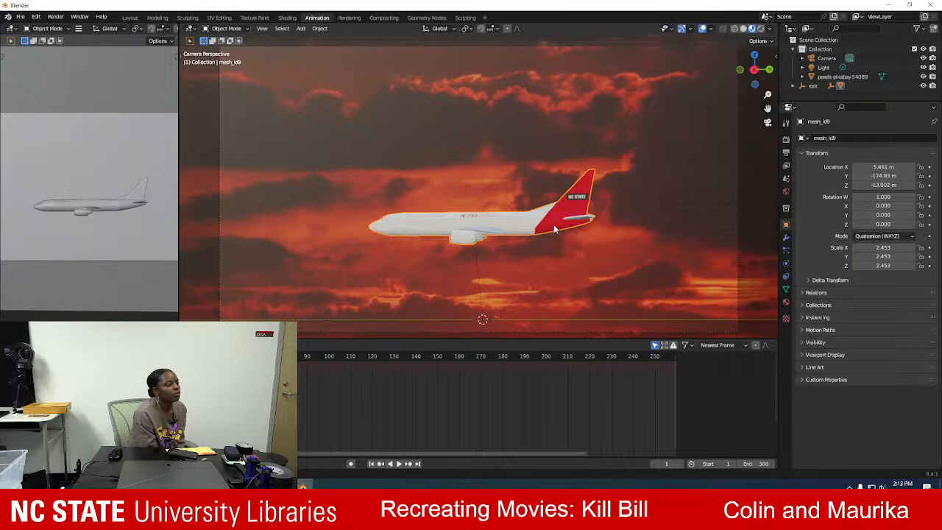
middle_drag(427, 187, 531, 200)
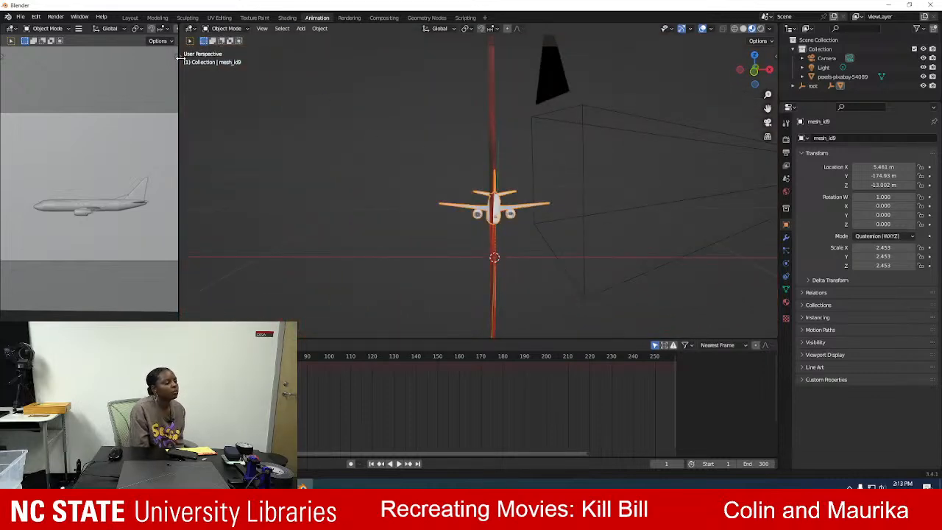
click(181, 58)
click(192, 92)
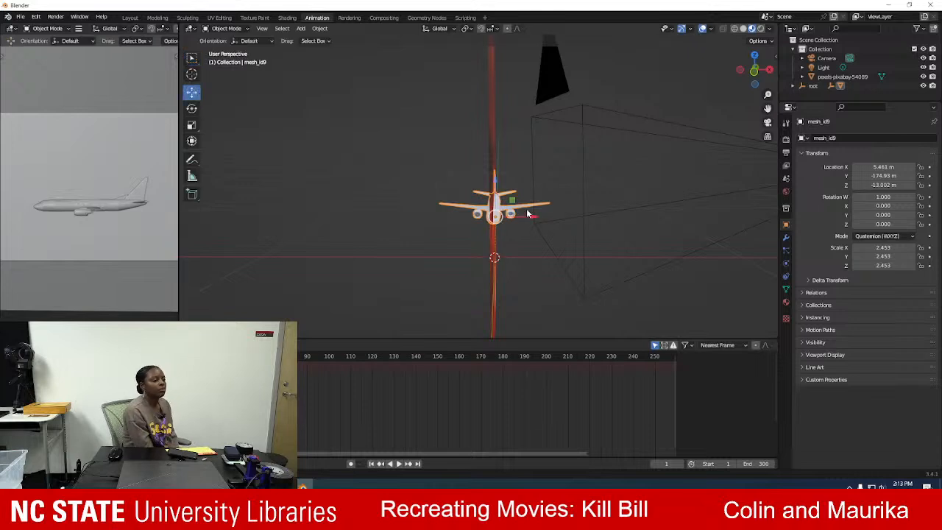
drag(531, 214, 561, 217)
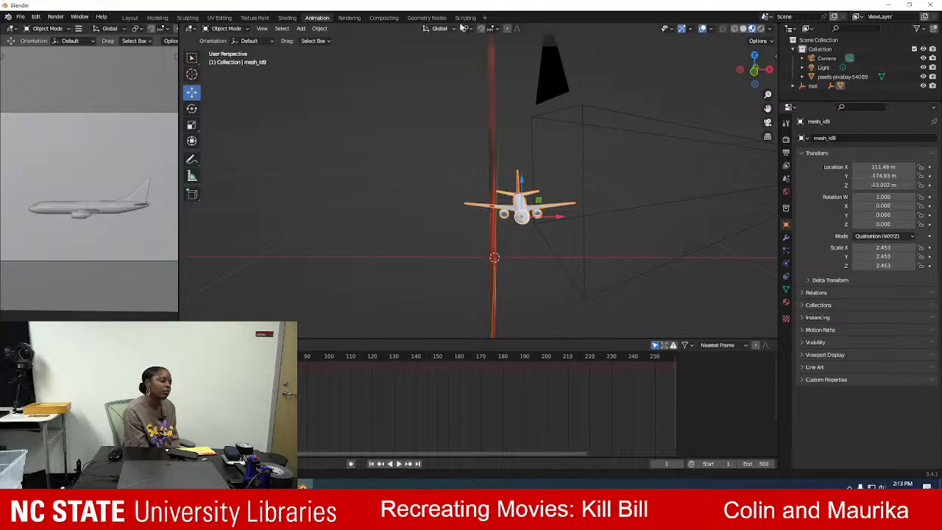
click(768, 122)
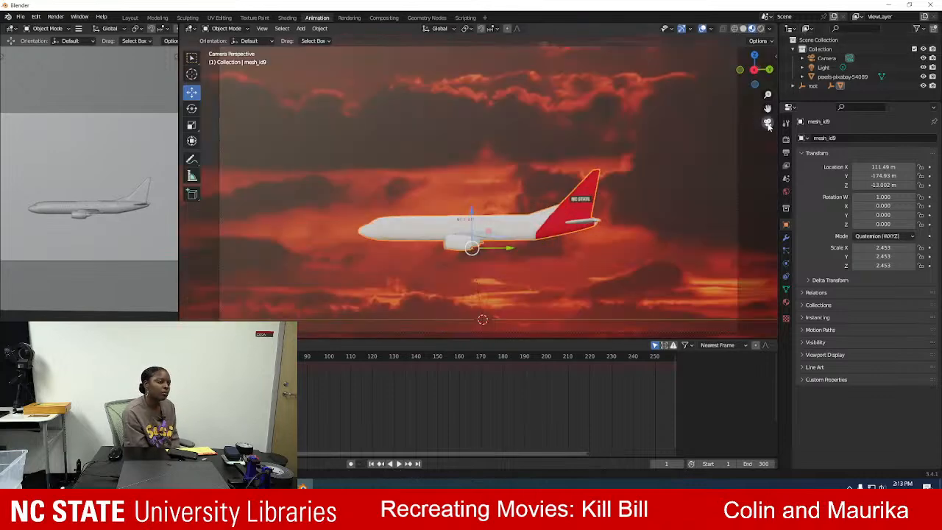
Bring the airplane closer to the camera at an X location of 296.4 m and return to the camera view.
middle_drag(348, 179, 417, 170)
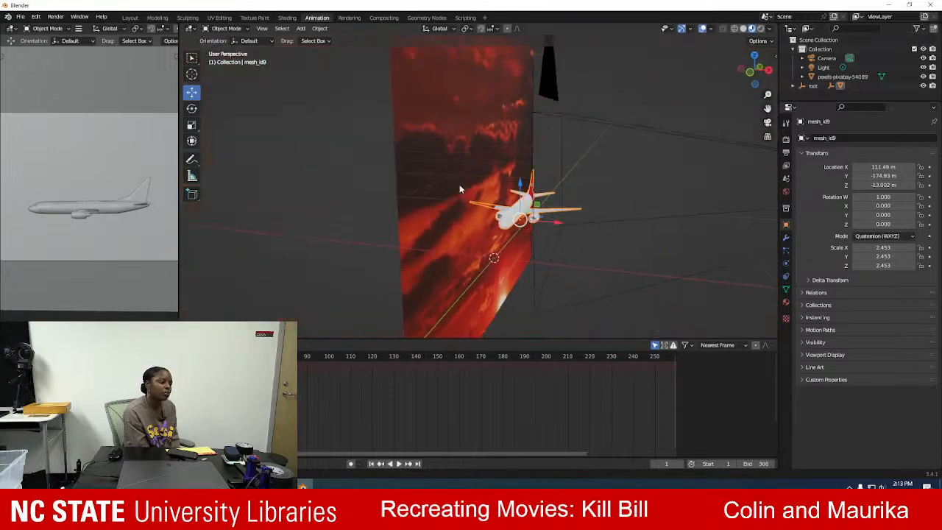
drag(561, 229, 617, 226)
click(767, 122)
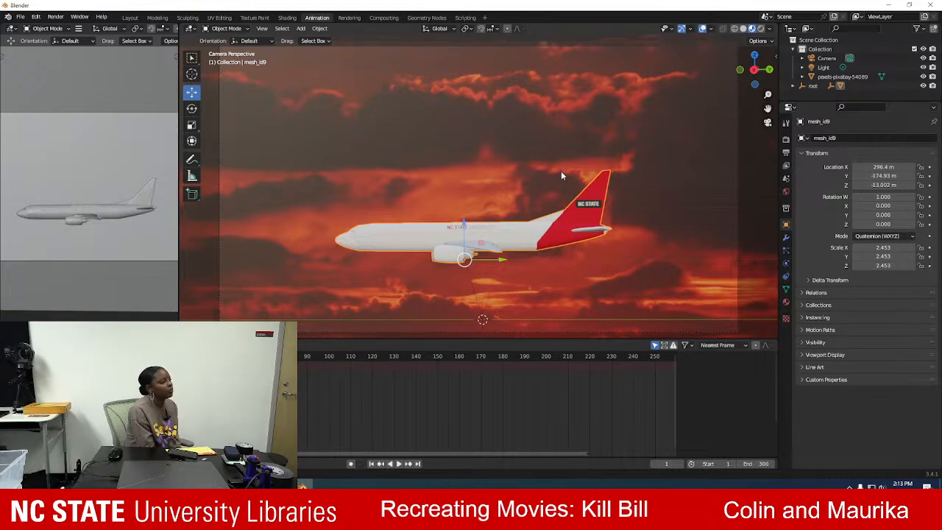
Check the airplane's placement outside the camera view, and slide it backward toward the frame's tail-side edge to a Z location of 639.75 m.
key(alt+Tab)
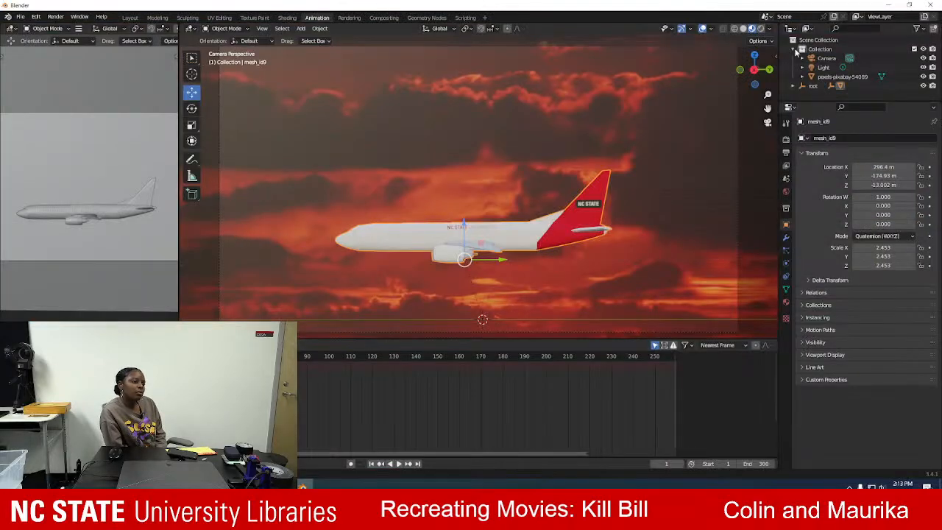
click(768, 122)
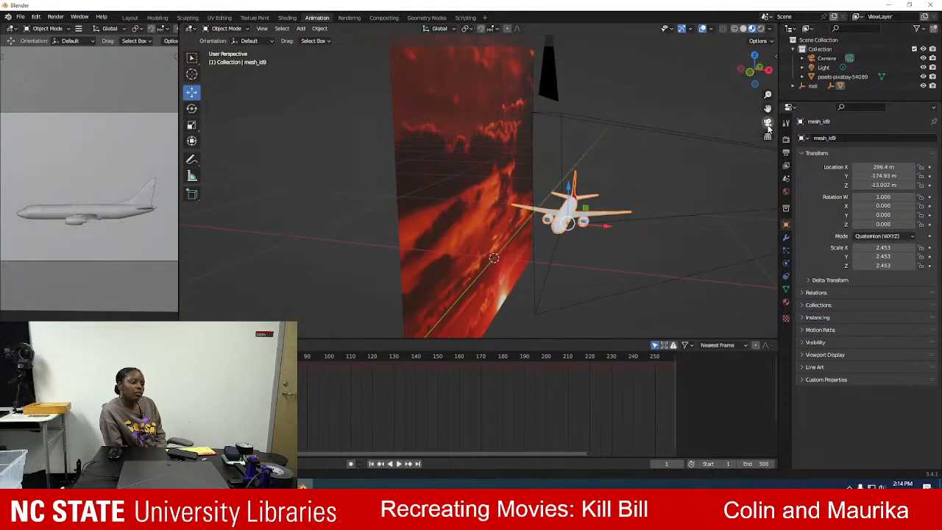
click(767, 123)
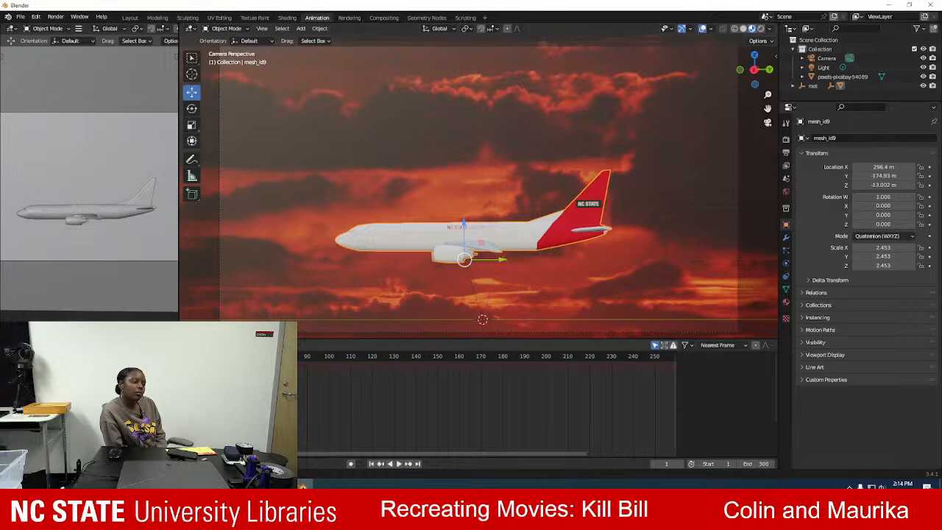
drag(501, 259, 269, 236)
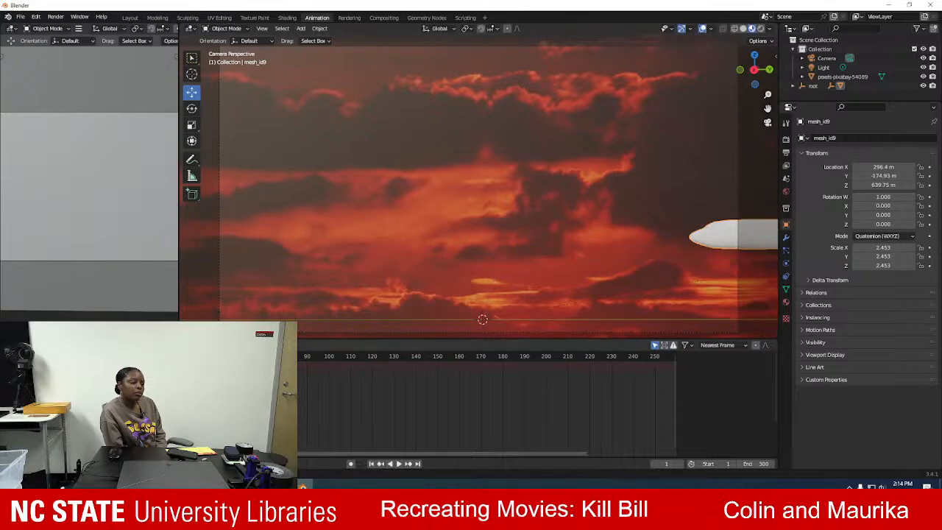
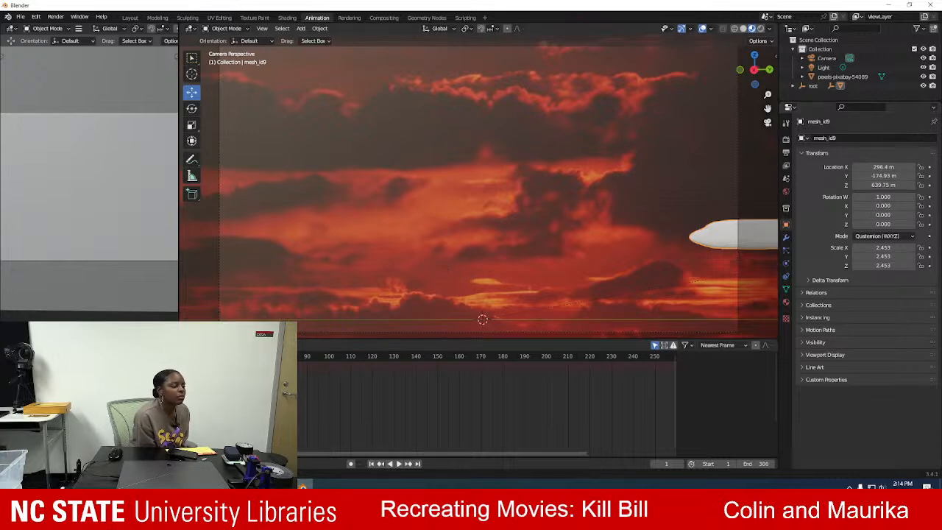
Fine-tune the airplane's starting position beyond the camera frame's tail-side edge to a Z location of 642.43 m and check the framing.
key(alt+Tab)
key(alt+Tab)
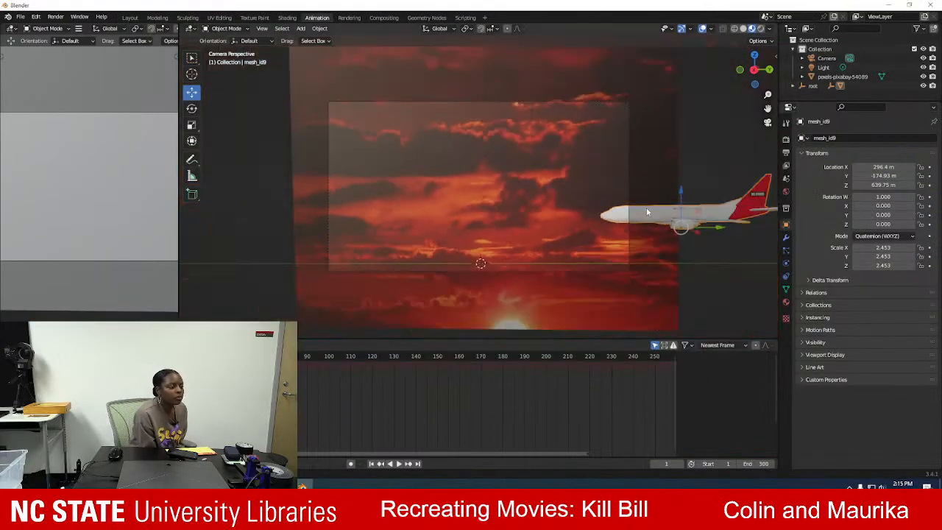
key(g)
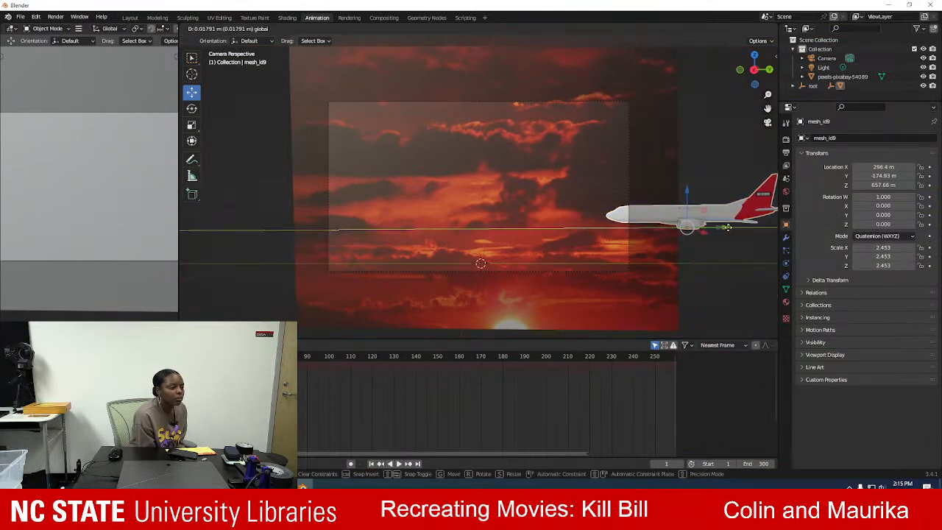
click(741, 234)
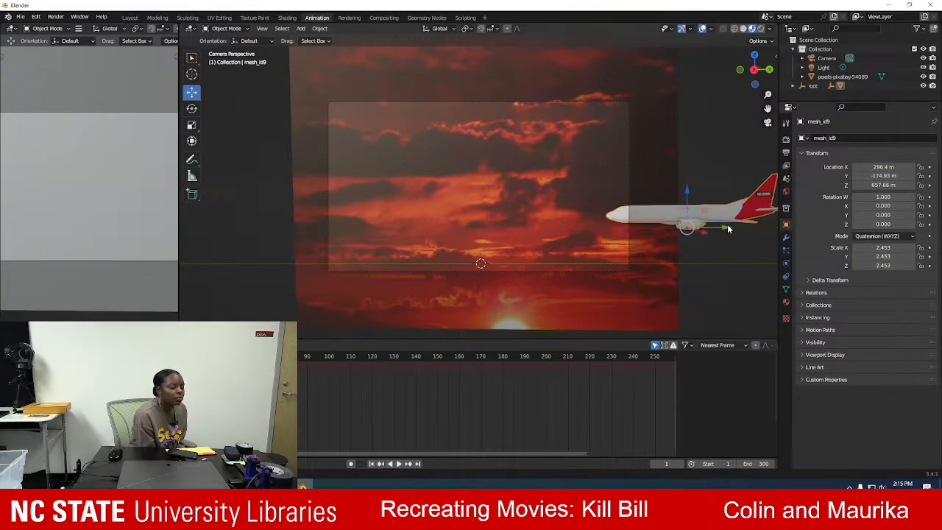
drag(726, 229, 722, 229)
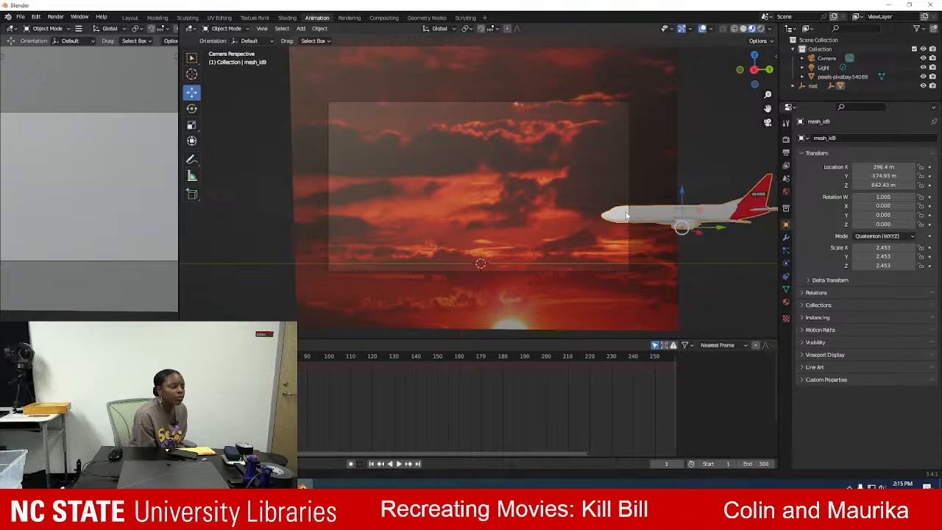
scroll(629, 197, up, 2)
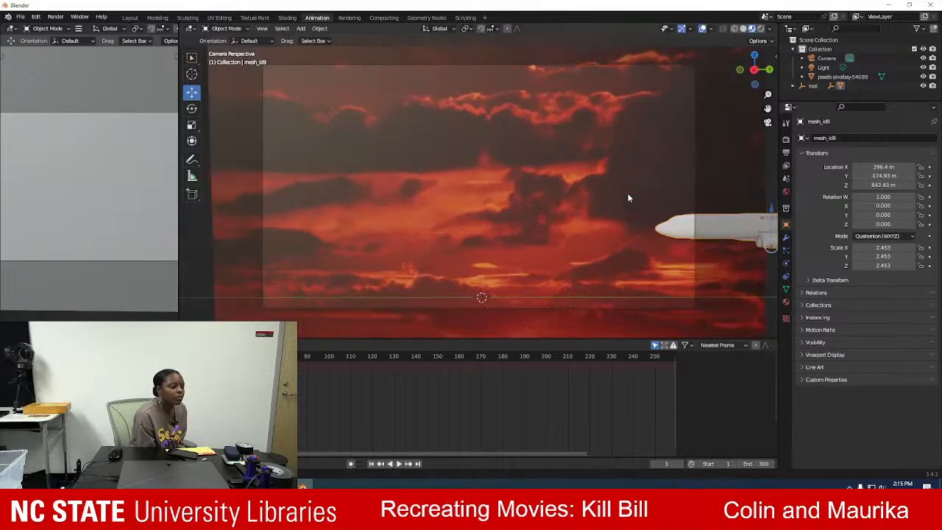
scroll(629, 198, up, 2)
scroll(620, 208, up, 1)
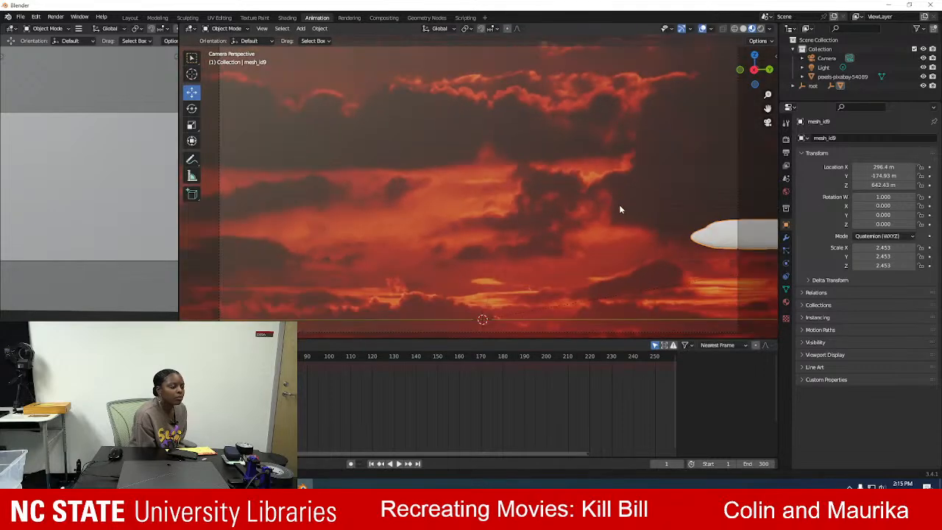
scroll(621, 210, down, 2)
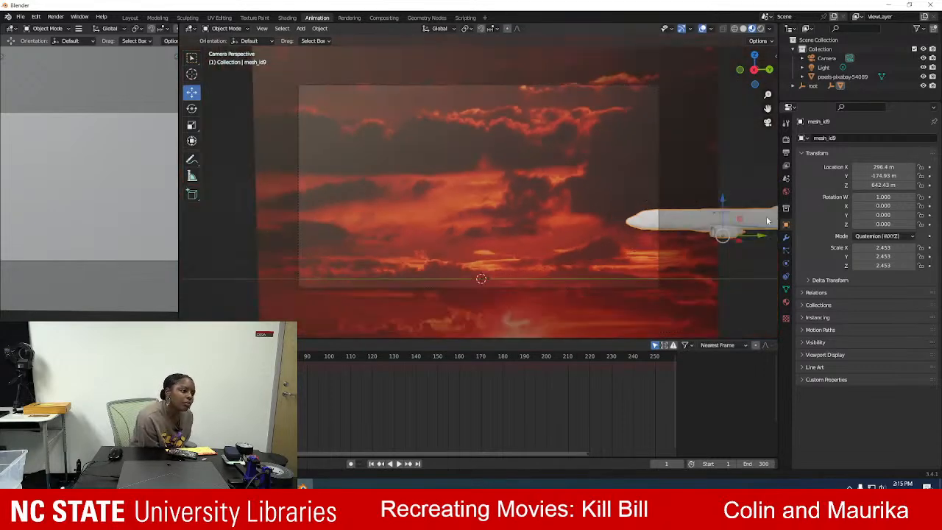
Keyframe the airplane's X, Y and Z location at frame 1 and move the playhead to frame 300.
click(930, 168)
click(929, 176)
click(929, 185)
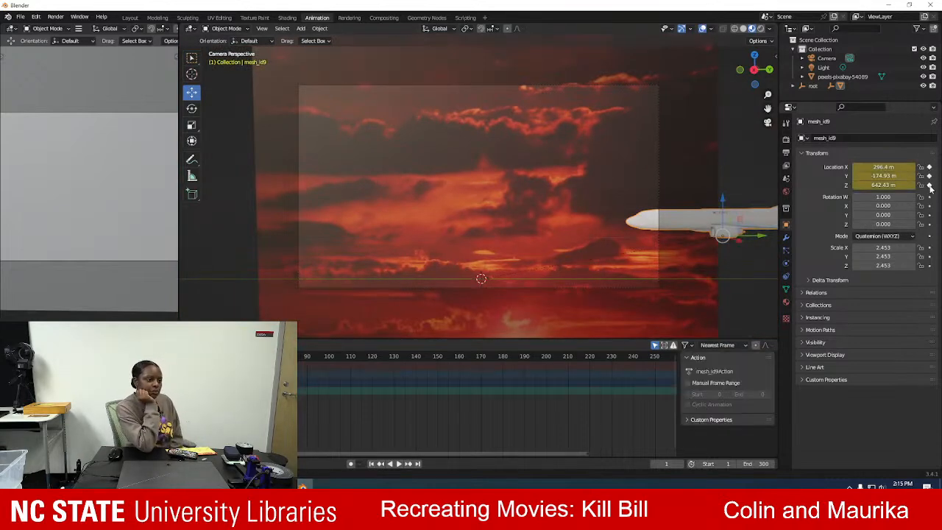
key(space)
drag(725, 388, 674, 386)
drag(565, 453, 676, 439)
key(space)
drag(614, 359, 634, 360)
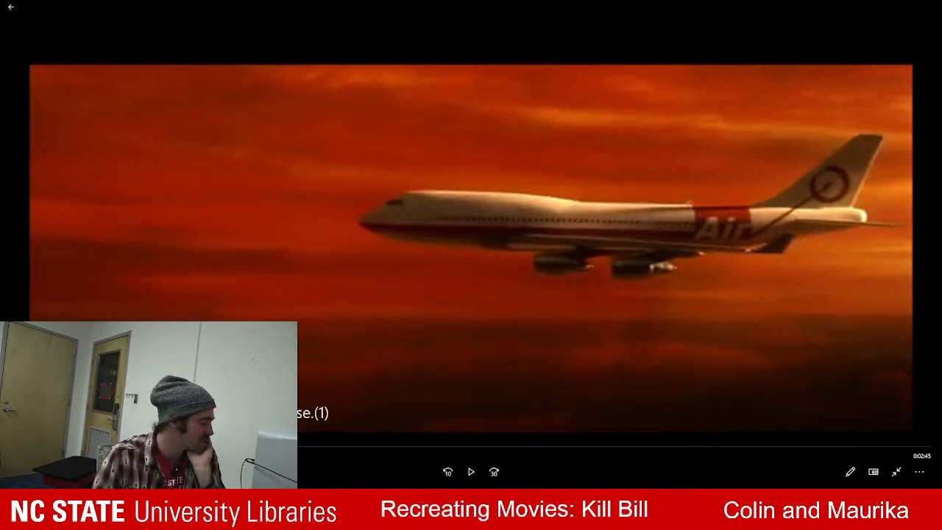
Return from the reference clip to Blender and slide the airplane nose-first into the camera frame to a Z location of 167.58 m.
key(alt+Tab)
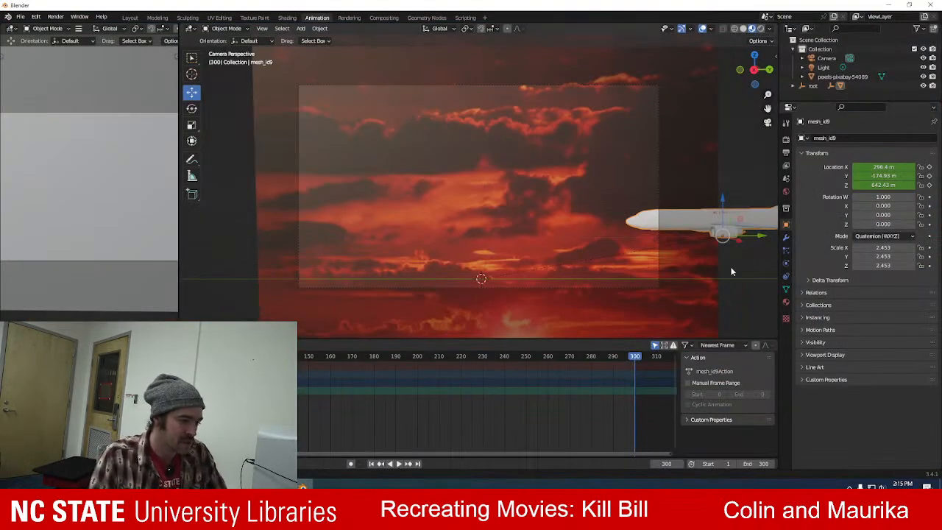
key(g)
key(y)
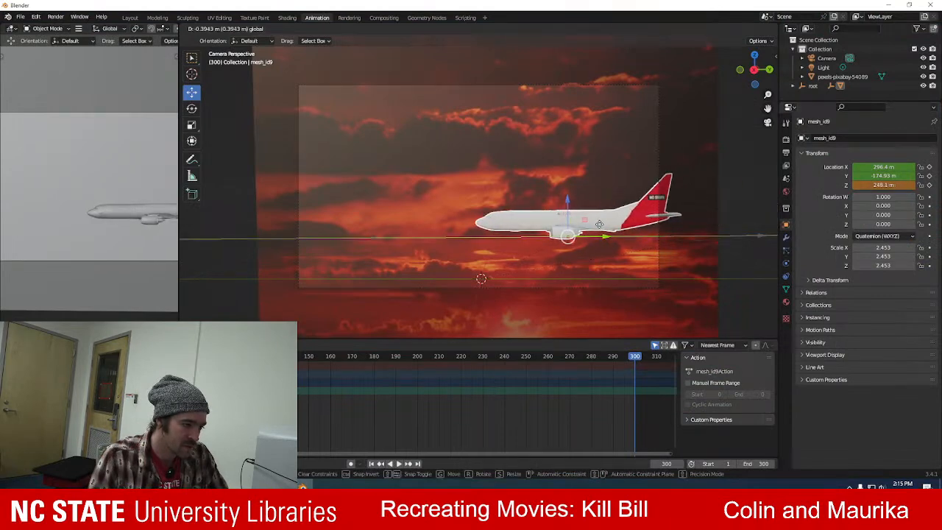
click(571, 222)
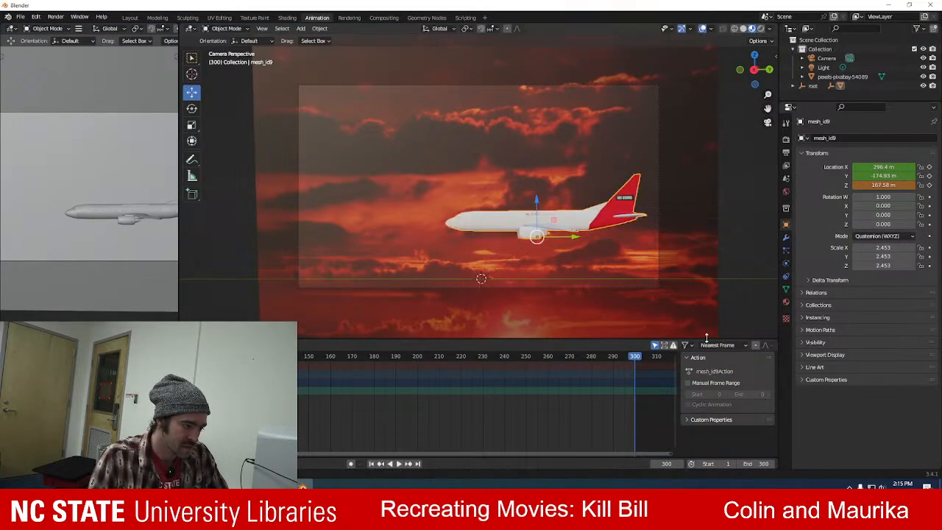
Keyframe the airplane's X, Y and Z location at frame 300 and play back the fly-in.
click(930, 169)
click(929, 176)
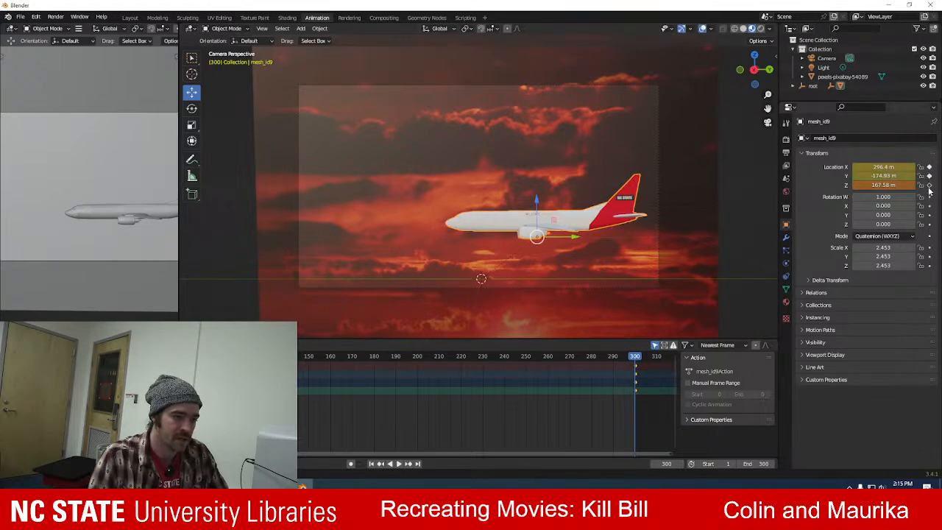
click(930, 185)
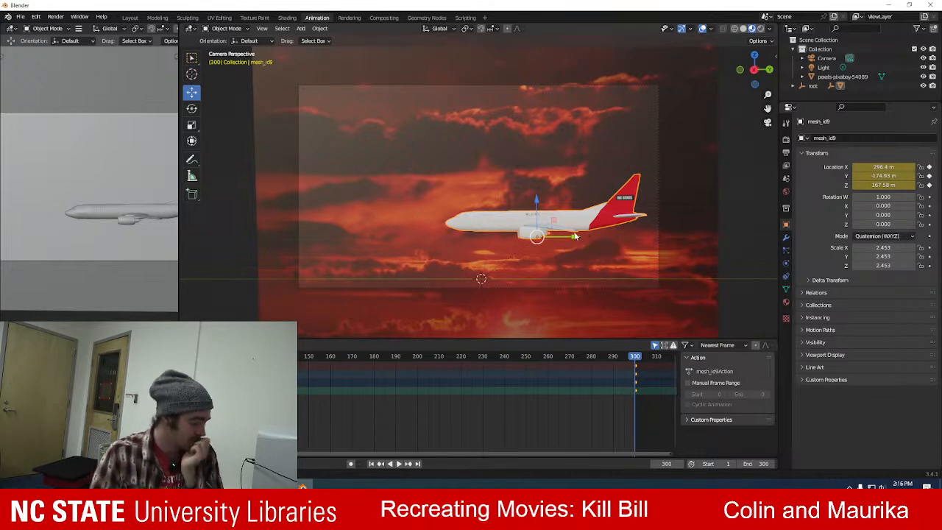
key(space)
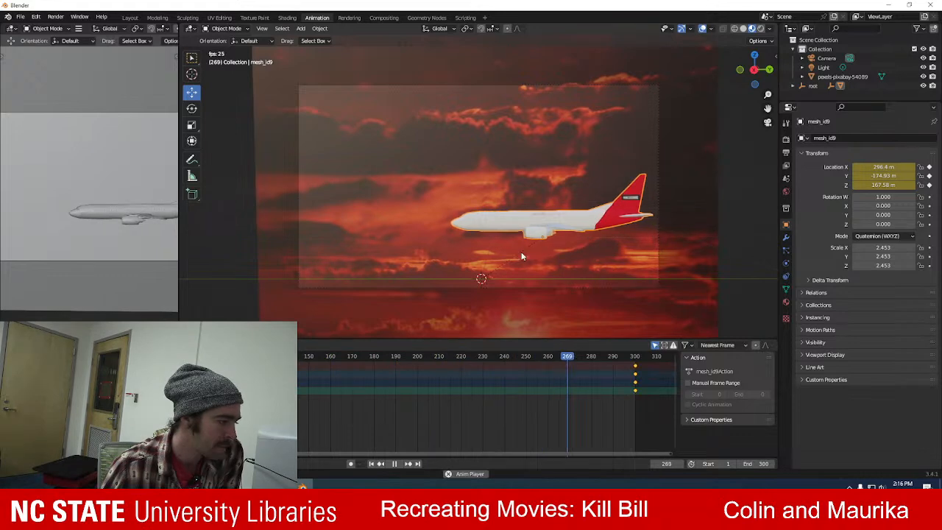
key(space)
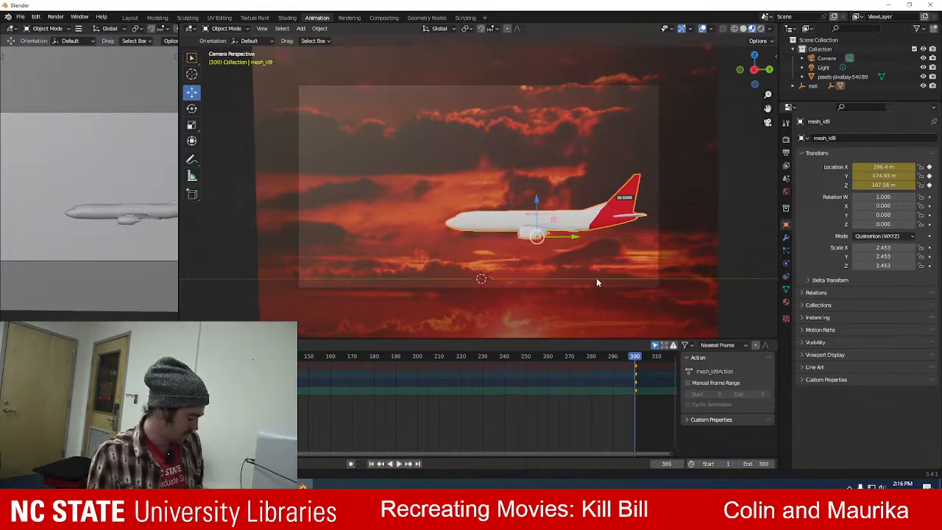
Move the airplane closer to the camera at an X location of 815.73 m and check it through the camera.
middle_drag(596, 279, 601, 211)
drag(601, 215, 747, 234)
middle_drag(550, 256, 455, 235)
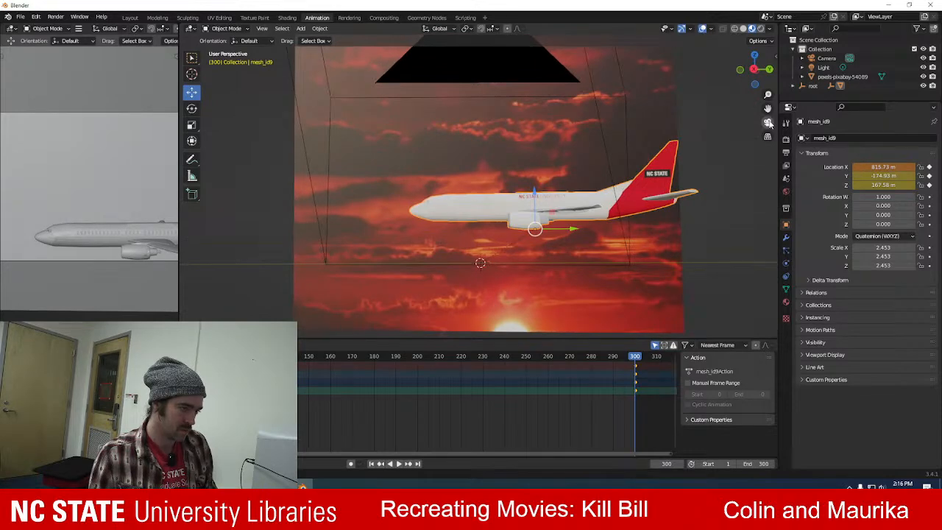
click(768, 123)
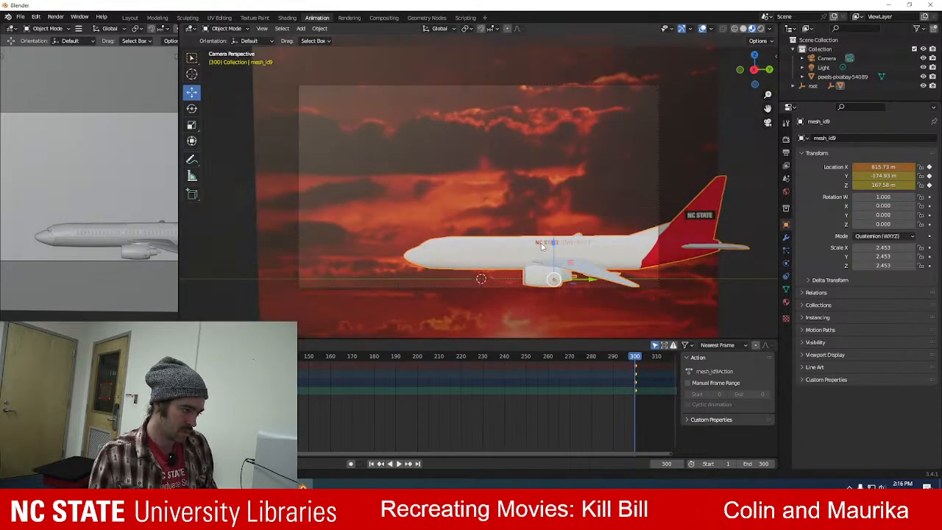
Delete all of the airplane's location keyframes and raise the airplane in the frame to a Y location of -230.22 m.
scroll(636, 373, down, 5)
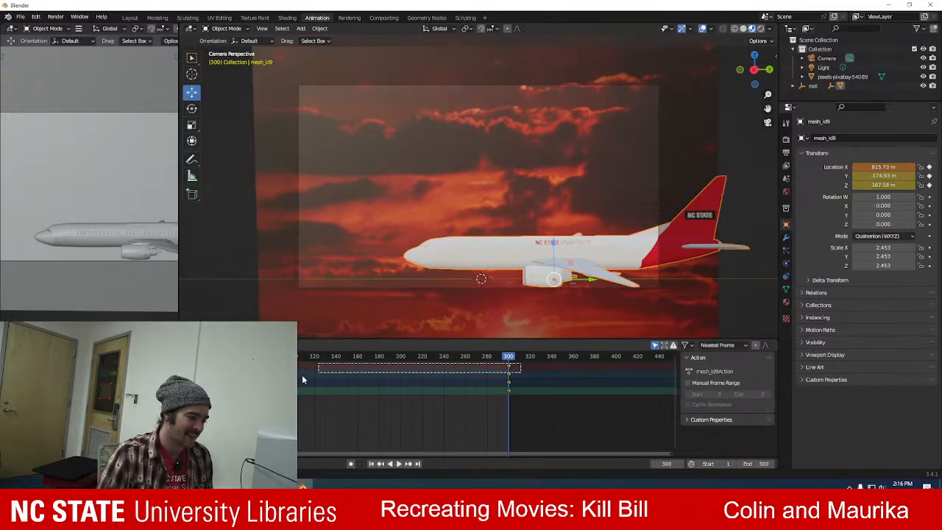
key(ctrl+z)
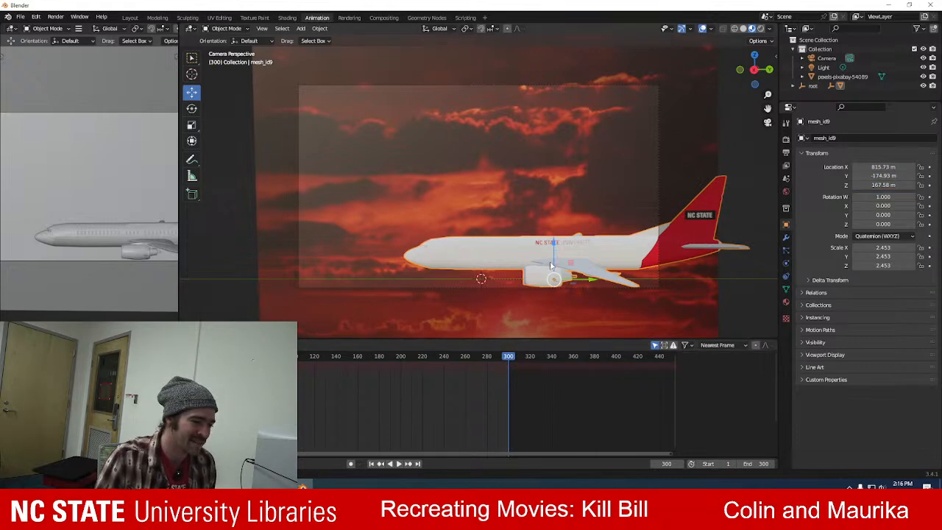
drag(554, 247, 541, 230)
At frame 0, move the airplane back and closer to the camera, to X 849.65 m and Z 436.23 m.
key(space)
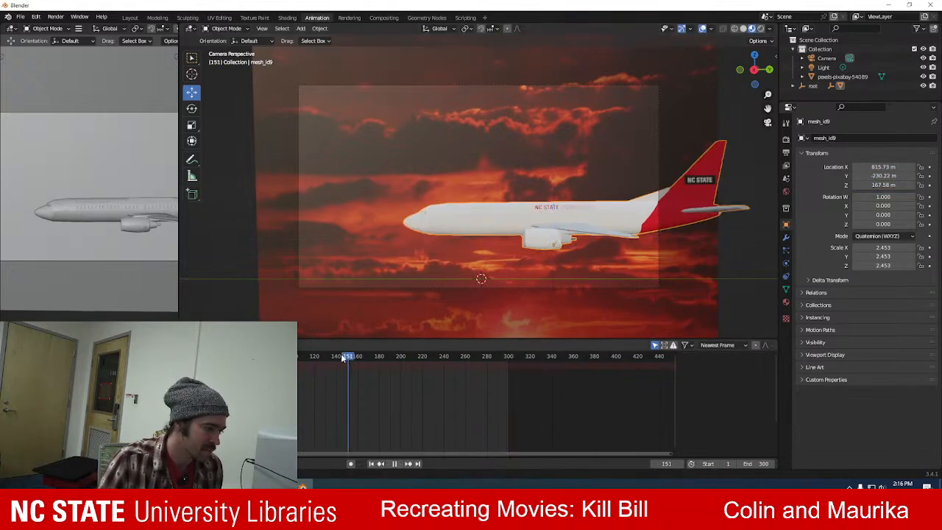
key(space)
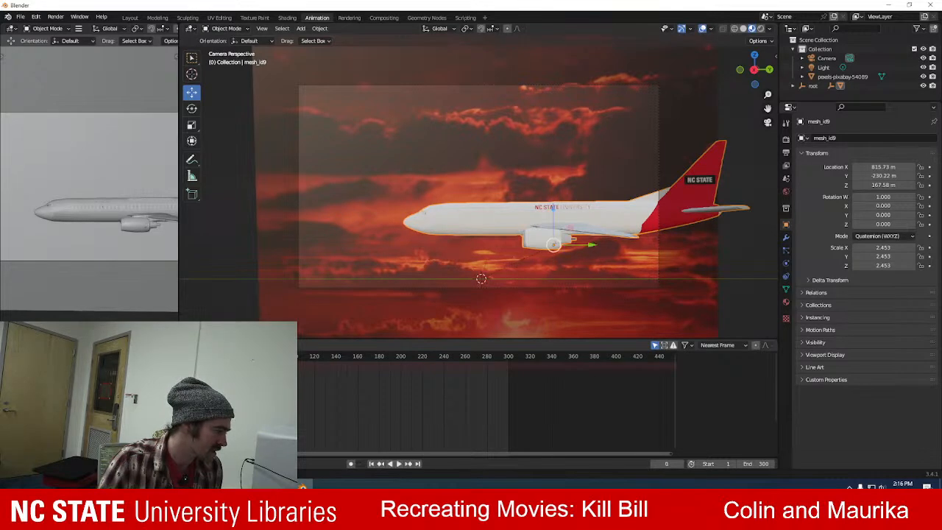
drag(592, 246, 762, 244)
scroll(657, 258, down, 1)
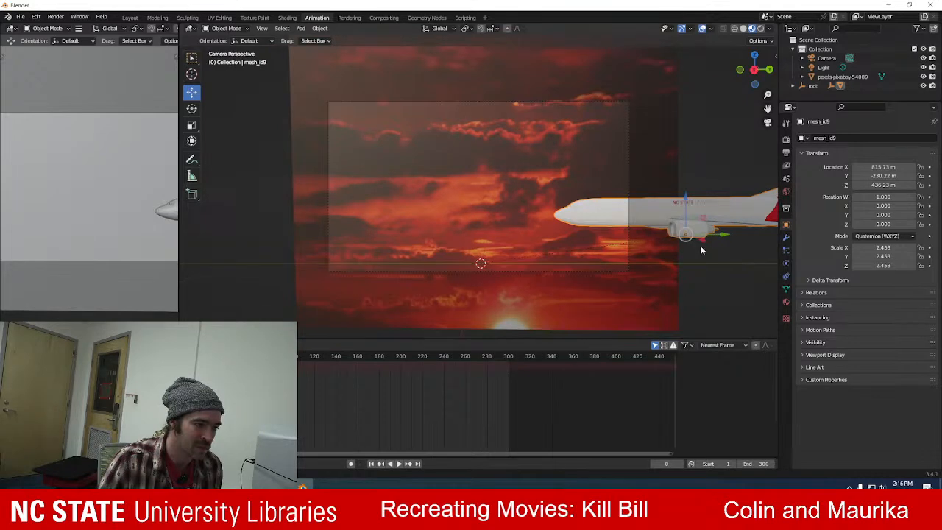
drag(704, 240, 734, 289)
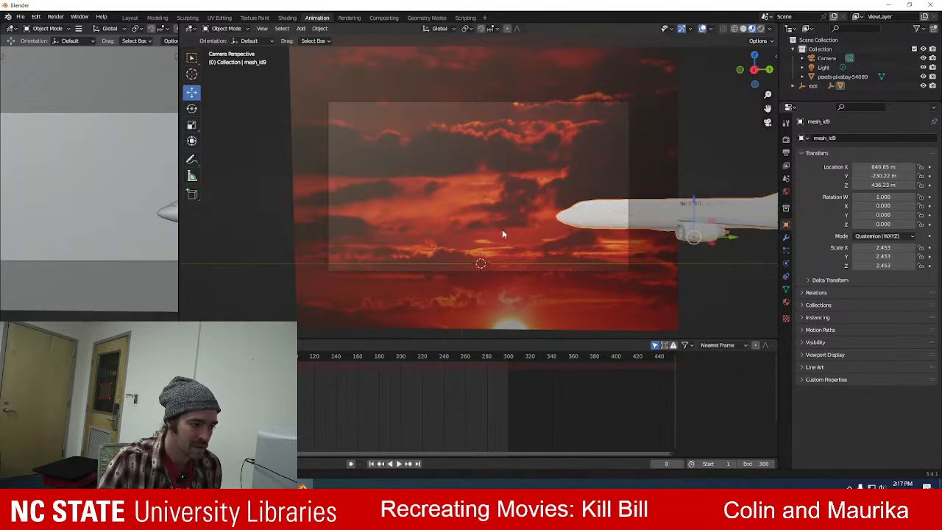
Check the nose against the camera frame and slide the airplane farther back to a Z location of 479.81 m.
scroll(517, 235, up, 2)
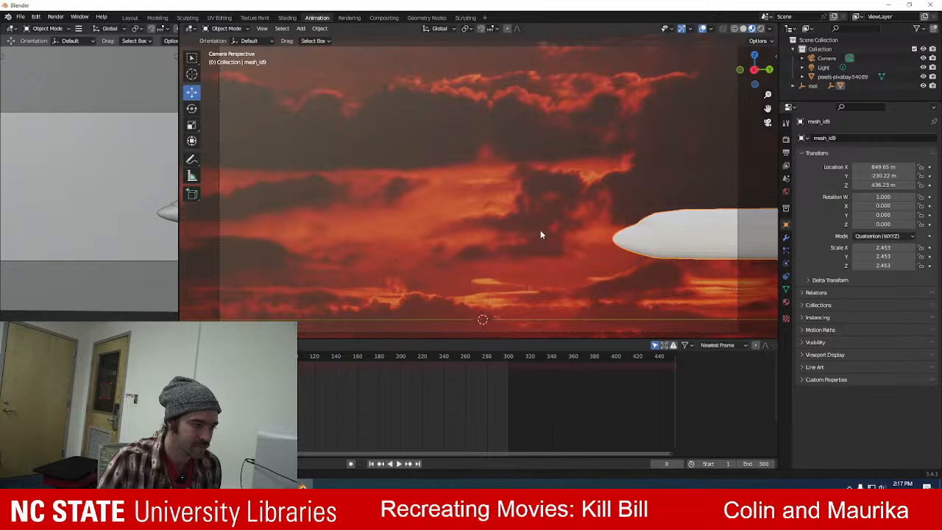
scroll(540, 233, down, 1)
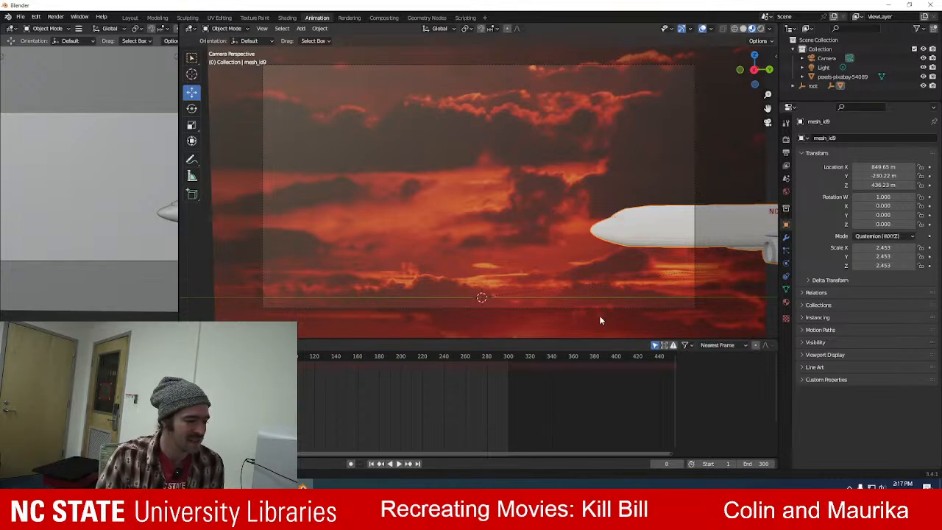
scroll(571, 268, down, 1)
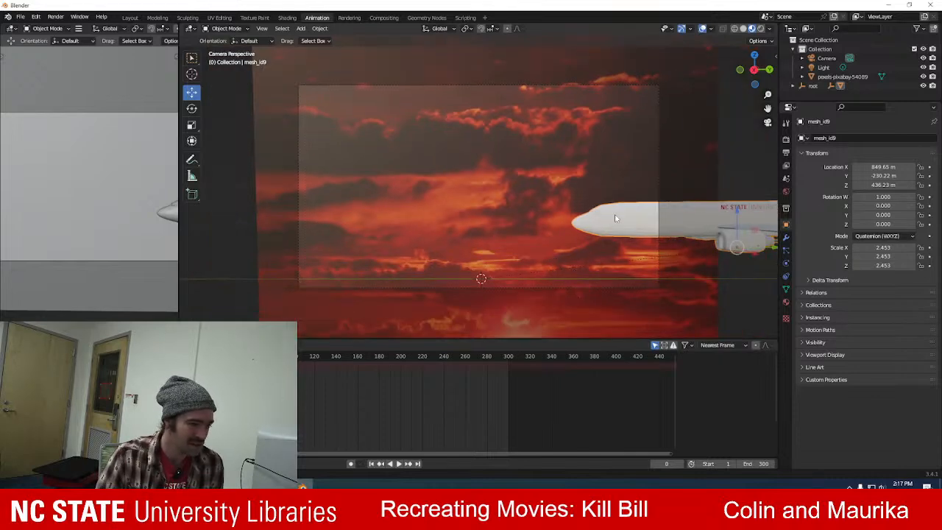
scroll(681, 259, down, 1)
drag(732, 240, 764, 225)
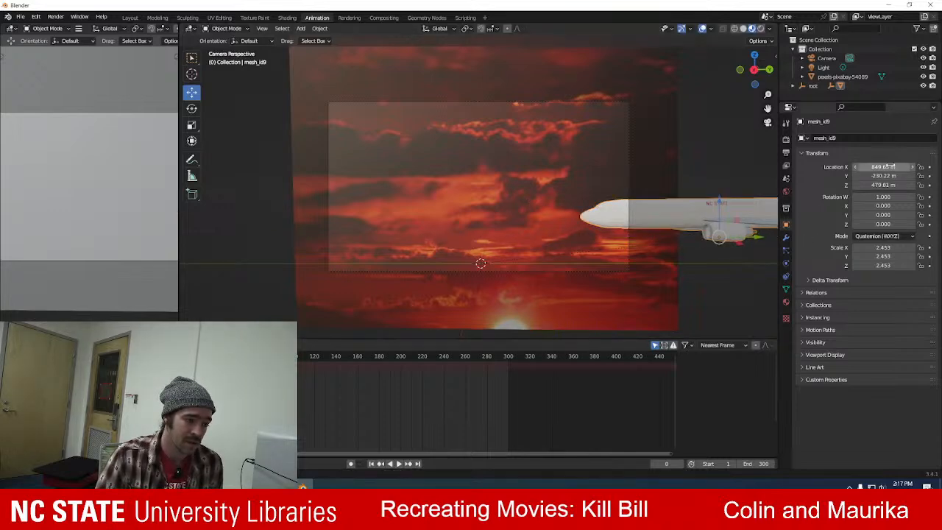
Keyframe the airplane's X, Y and Z location at frame 0.
click(929, 167)
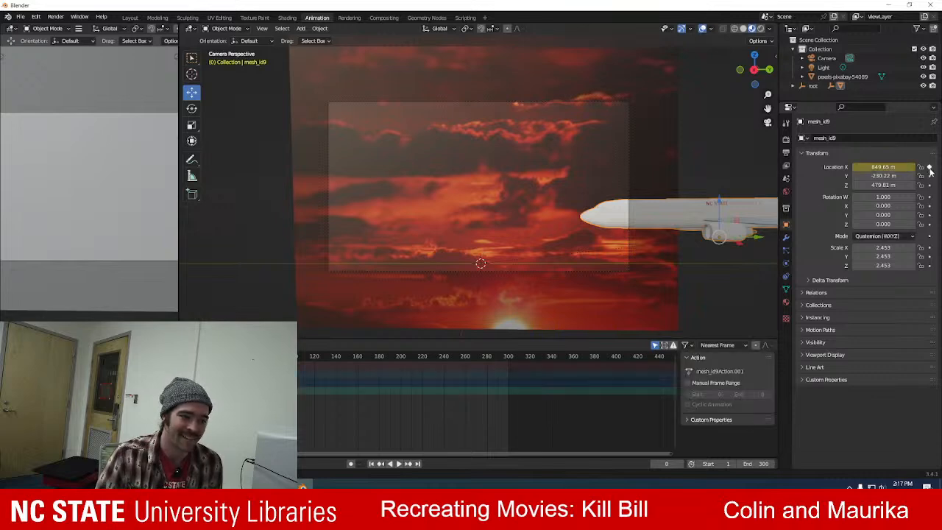
click(929, 177)
click(929, 185)
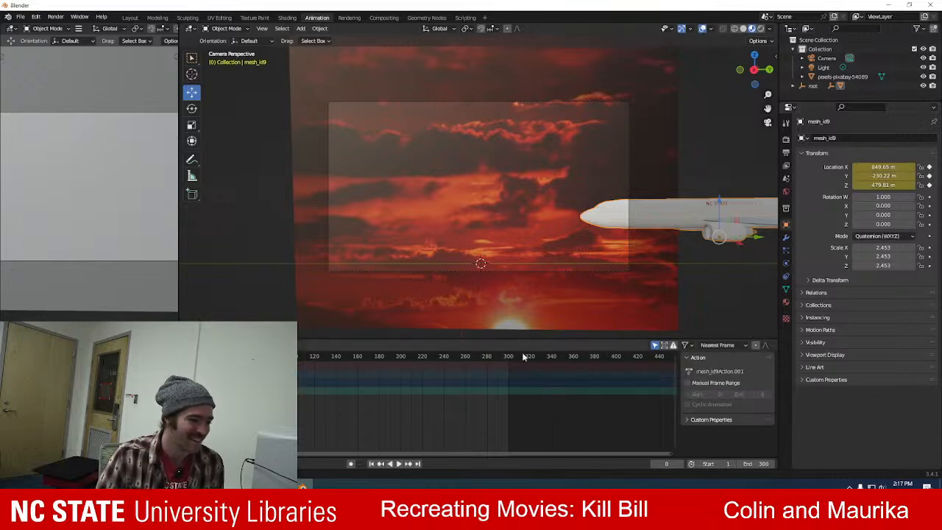
At frame 300, slide the airplane forward to a Z location of 24.57 m and keyframe its X, Y and Z location.
drag(185, 358, 508, 359)
drag(760, 238, 500, 240)
click(929, 167)
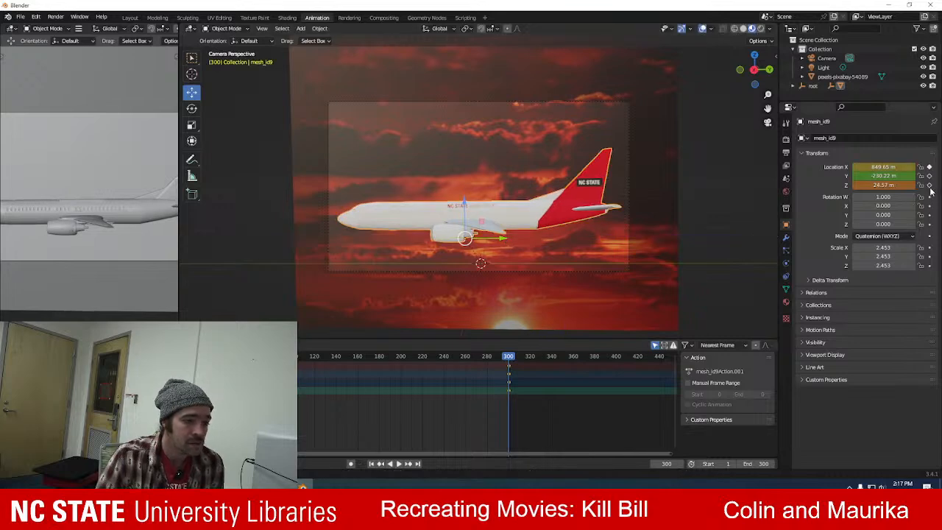
click(929, 185)
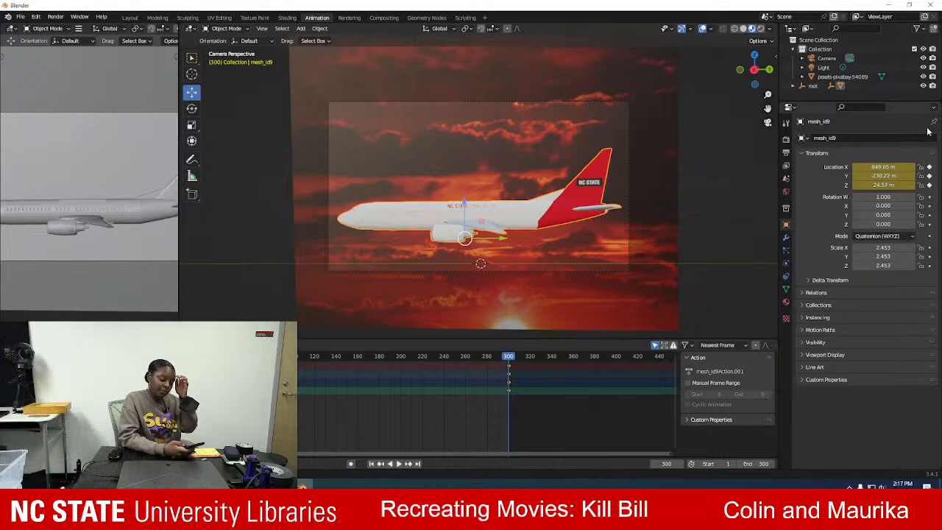
Play back the airplane's fly-in through the camera and stop it partway.
key(space)
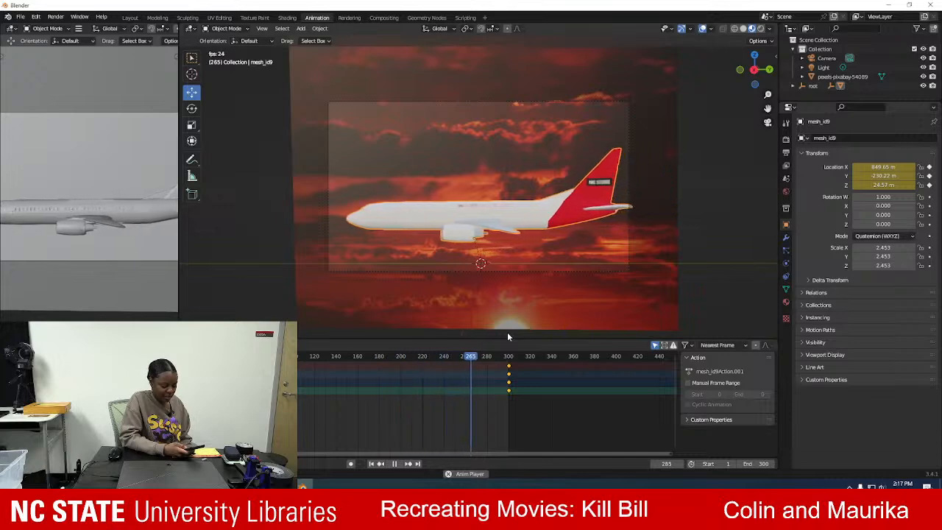
scroll(56, 272, down, 3)
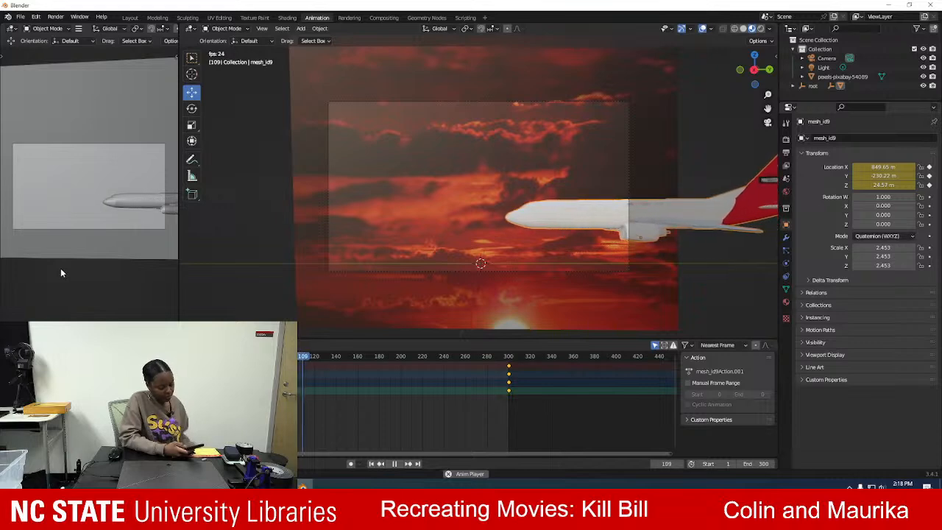
key(space)
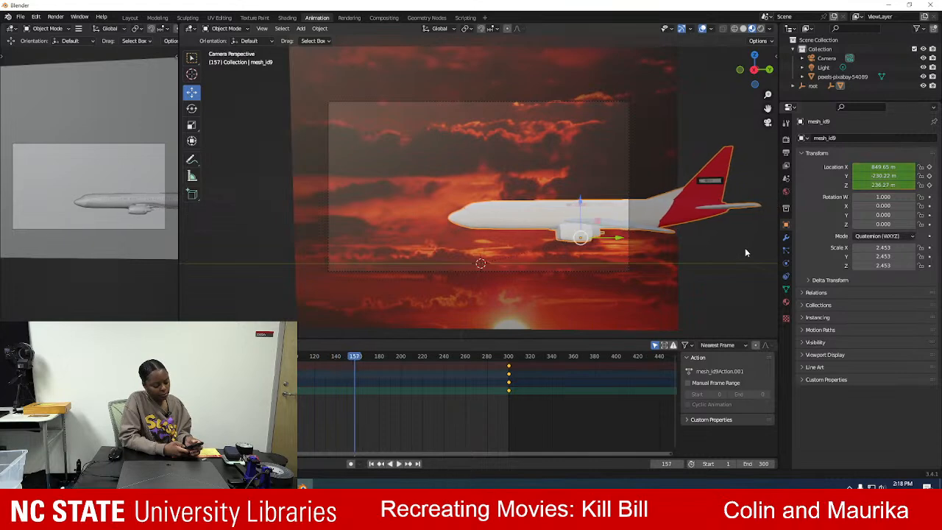
Set the scene's output frame rate to 60 fps and play back the airplane's fly-in through the camera.
click(785, 140)
click(785, 152)
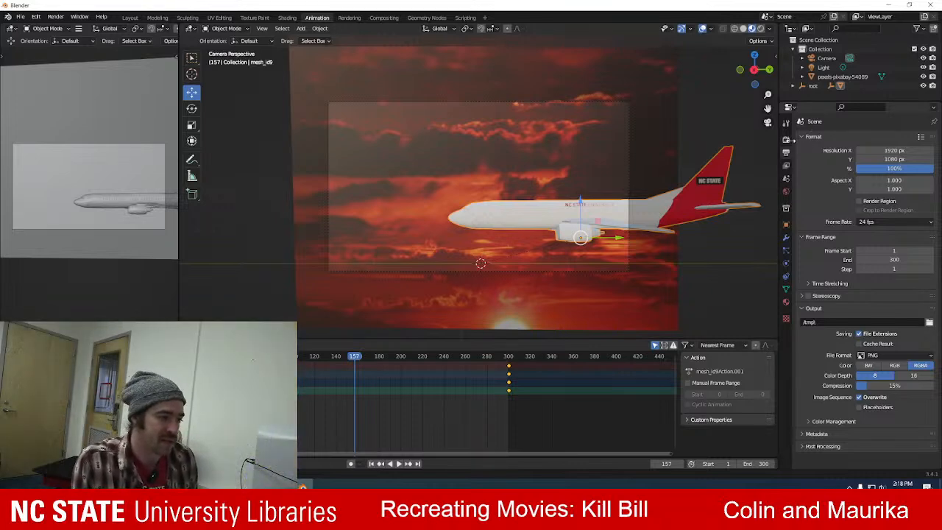
click(786, 139)
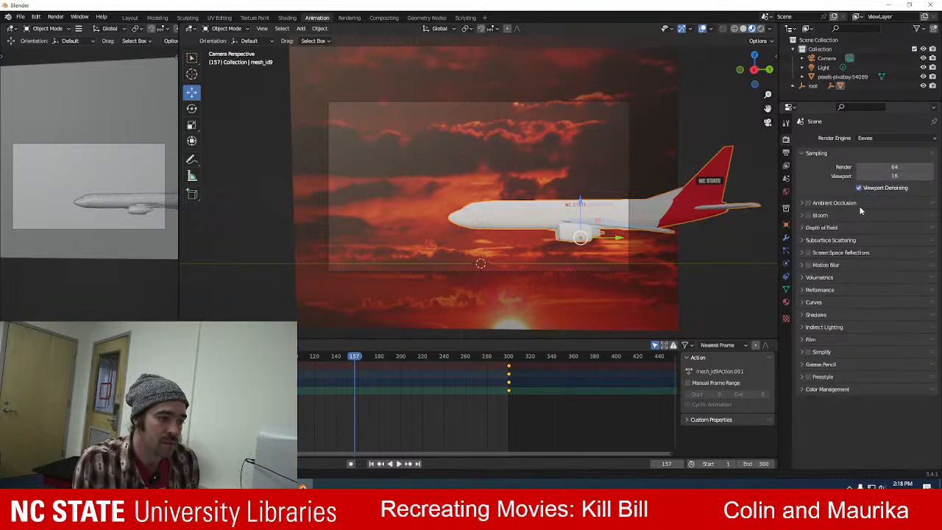
click(786, 153)
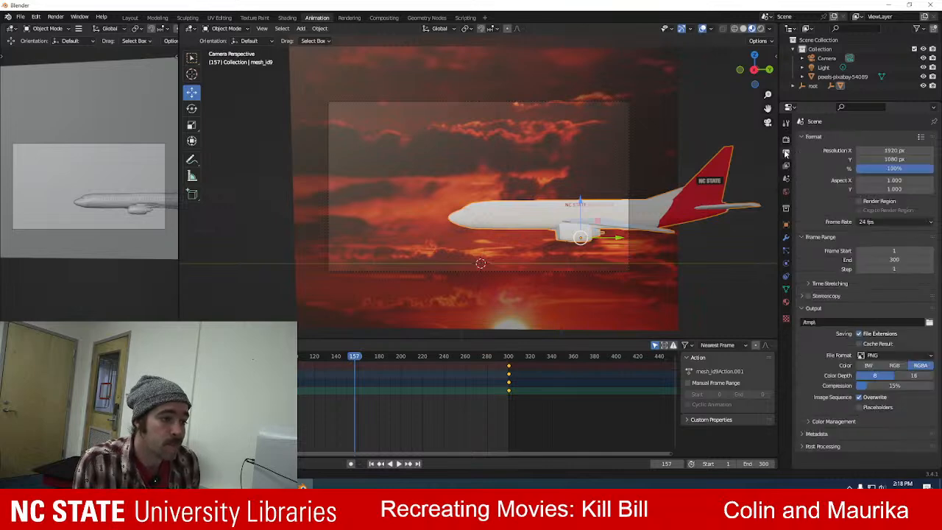
click(916, 225)
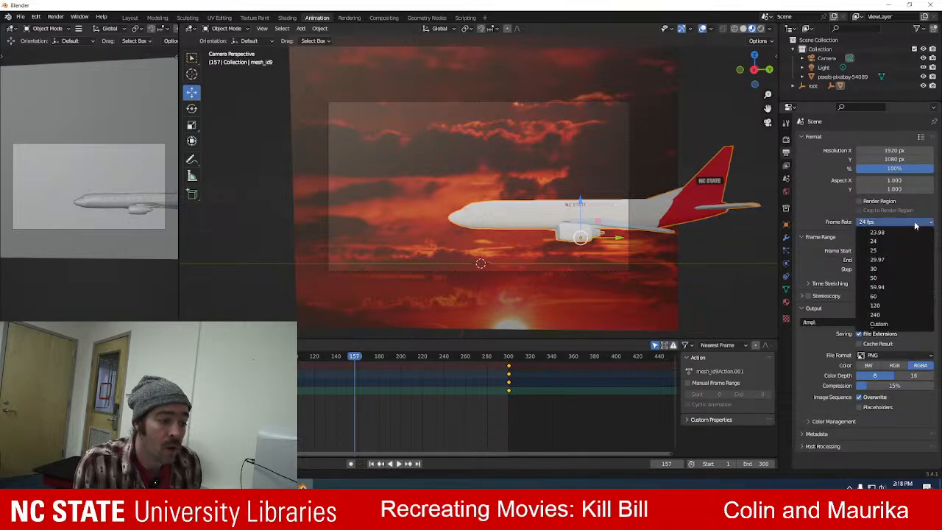
click(894, 296)
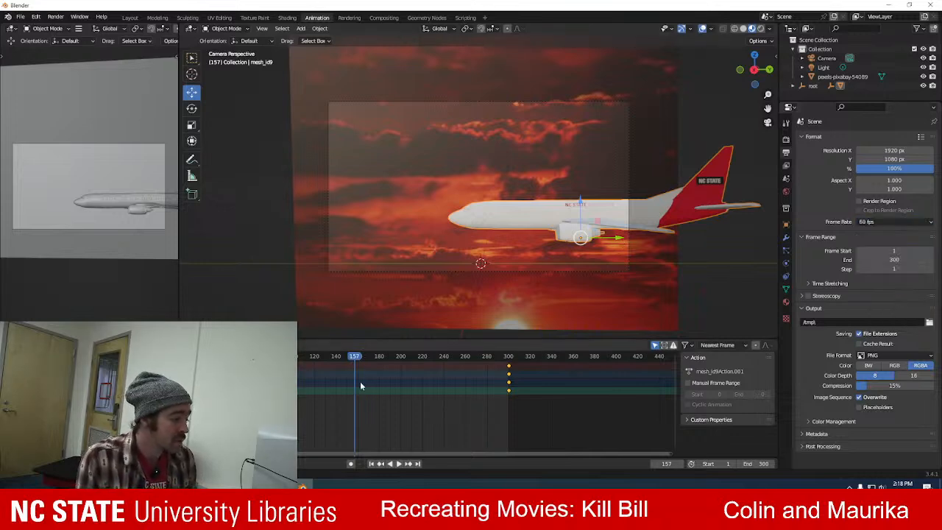
key(space)
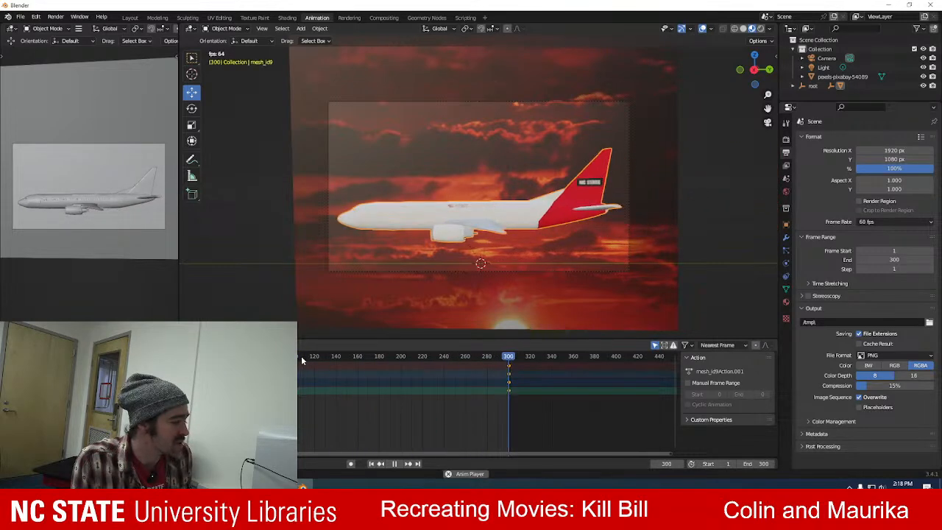
key(space)
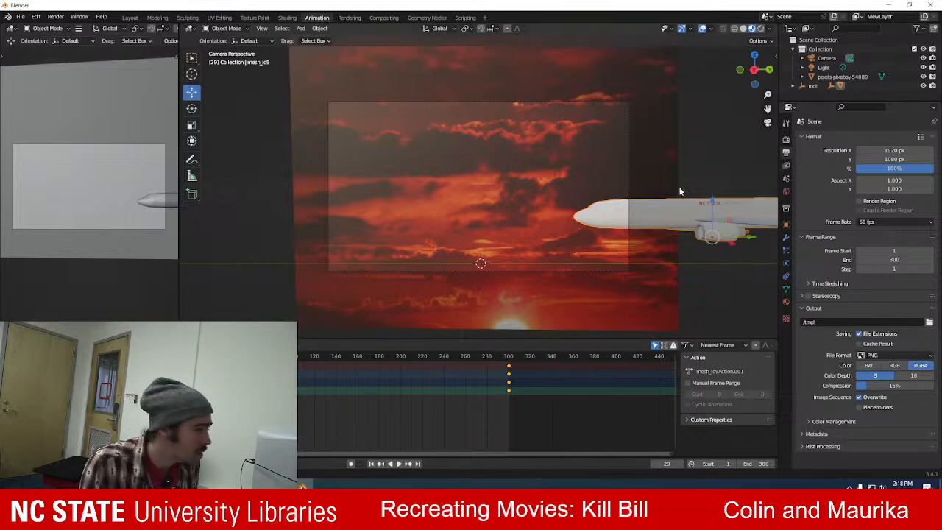
Switch to Firefox, search the web for "change blender animation easing" and open the question "How do I adjust animation easing in Blender?".
click(412, 483)
key(alt+Tab)
key(alt+Tab)
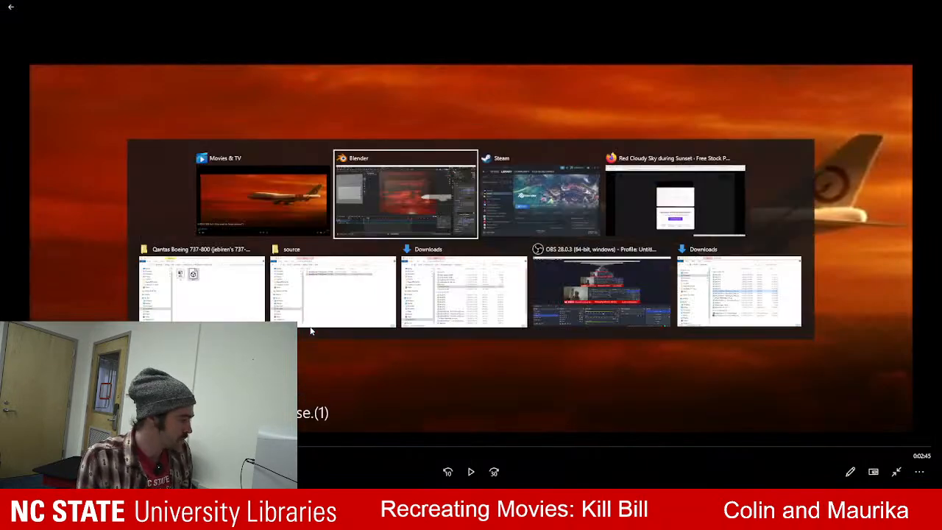
key(alt+Tab)
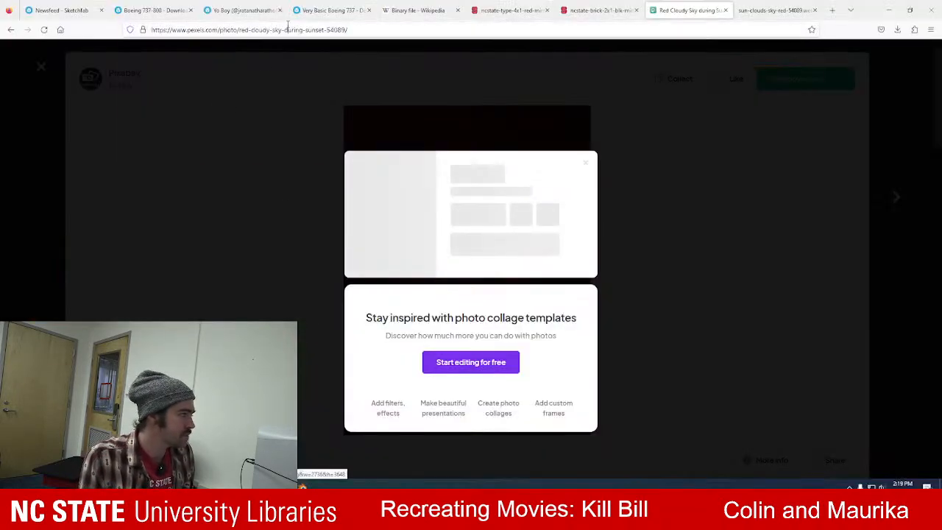
click(287, 26)
text(change o)
text(lender animation)
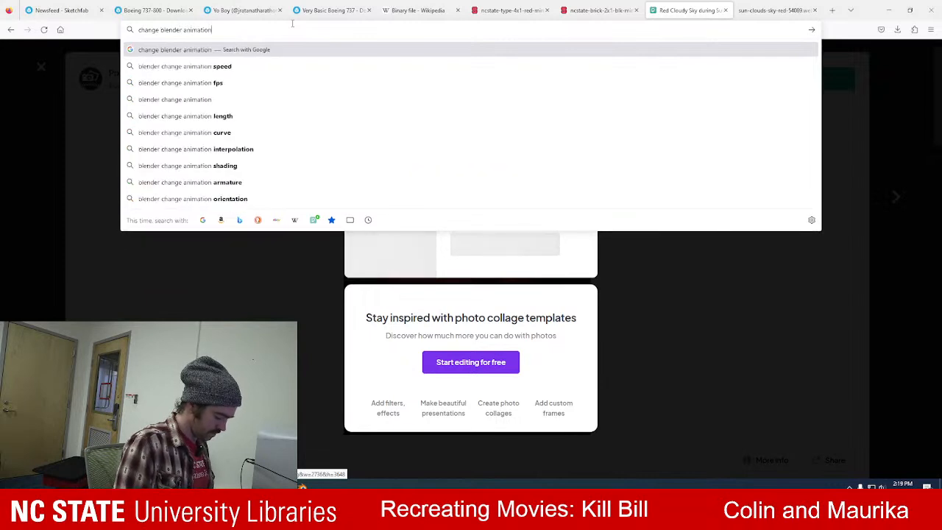
text( easing)
key(Return)
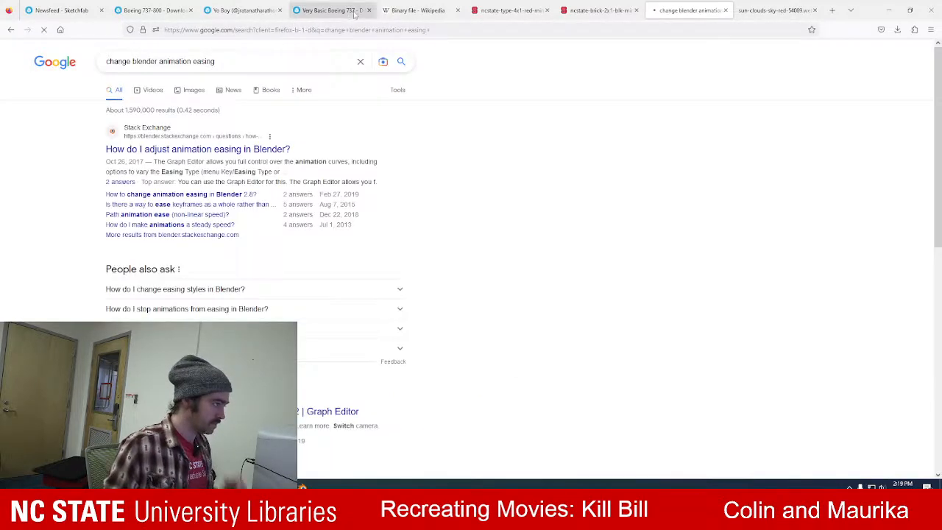
click(193, 150)
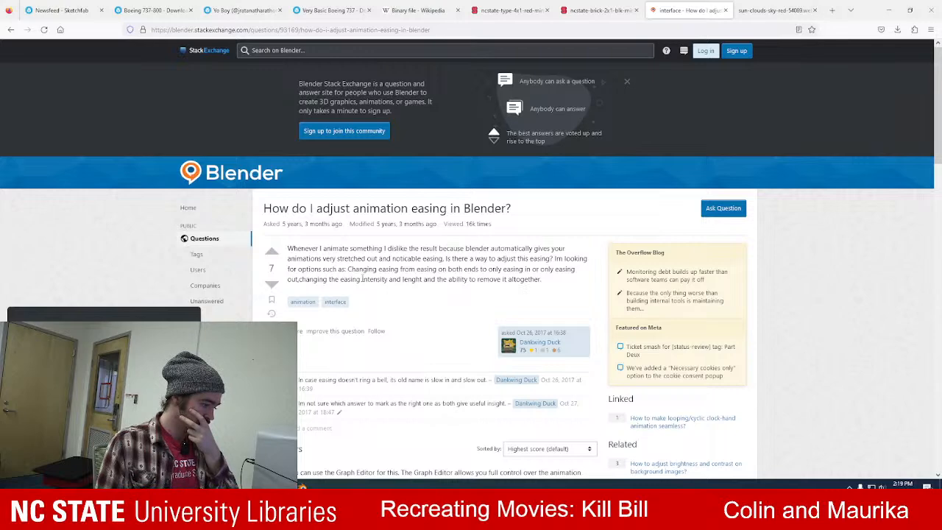
Read the answers about adjusting easing through the Graph Editor and the default F-curve interpolation preference.
scroll(362, 278, down, 3)
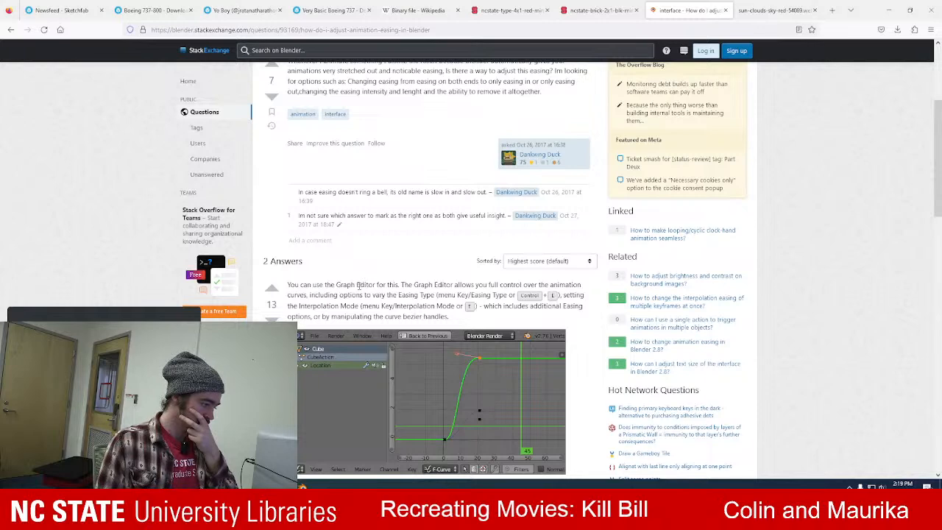
scroll(359, 287, down, 4)
scroll(360, 289, down, 2)
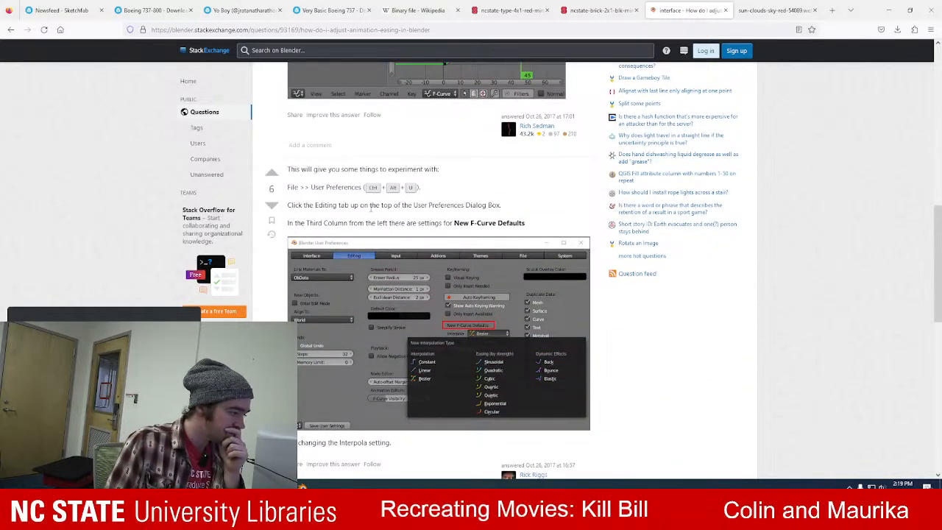
scroll(379, 220, down, 1)
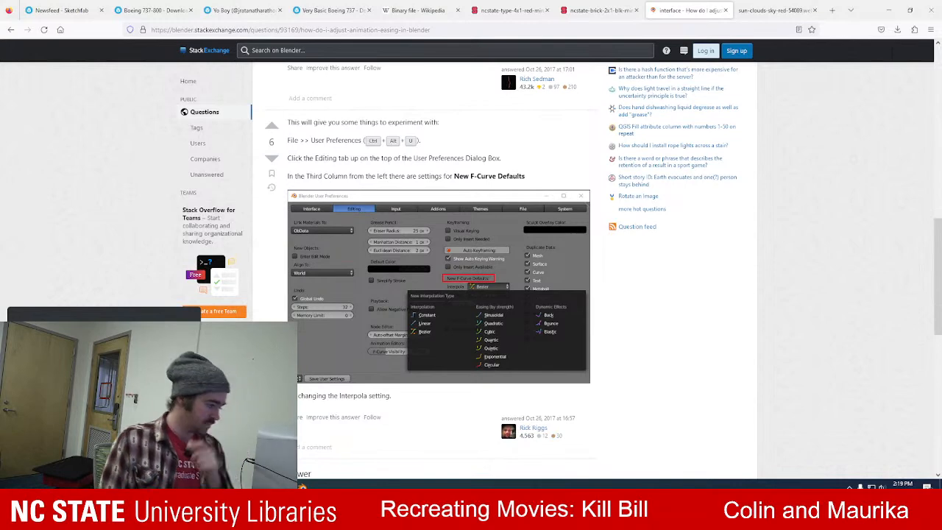
Return to Blender, deselect the airplane and play back its animation with a wider view around the camera frame.
key(alt+Tab)
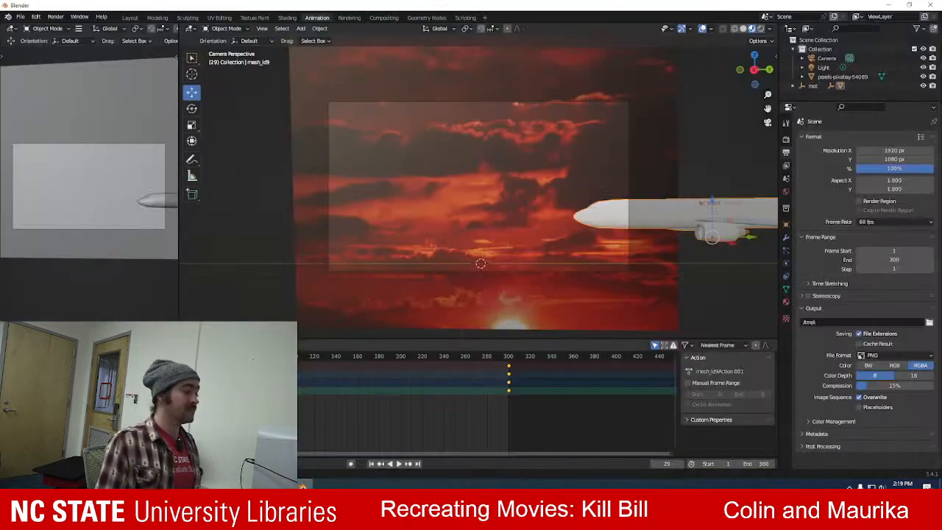
click(229, 303)
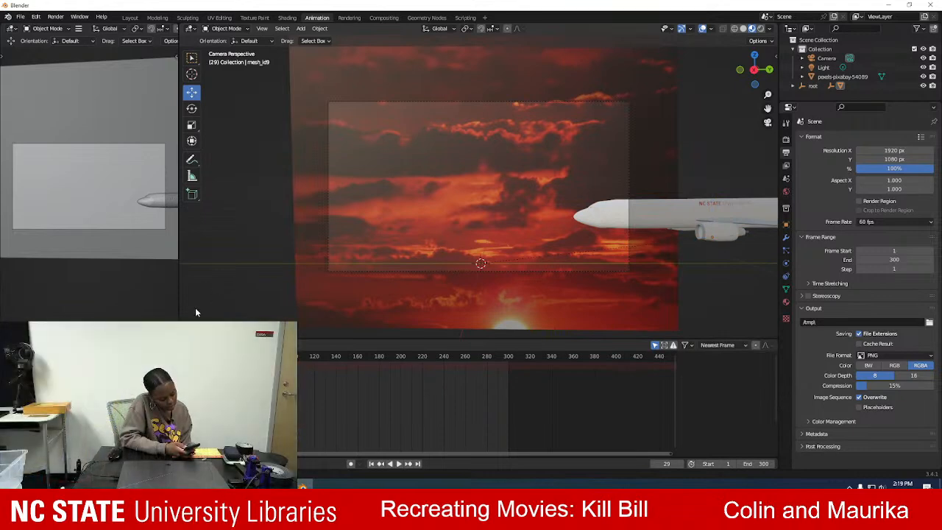
scroll(352, 173, down, 2)
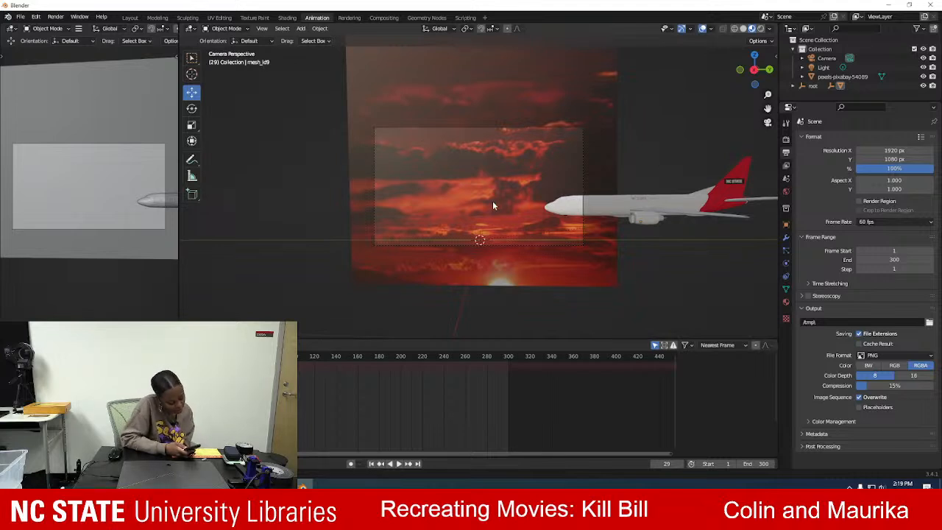
key(space)
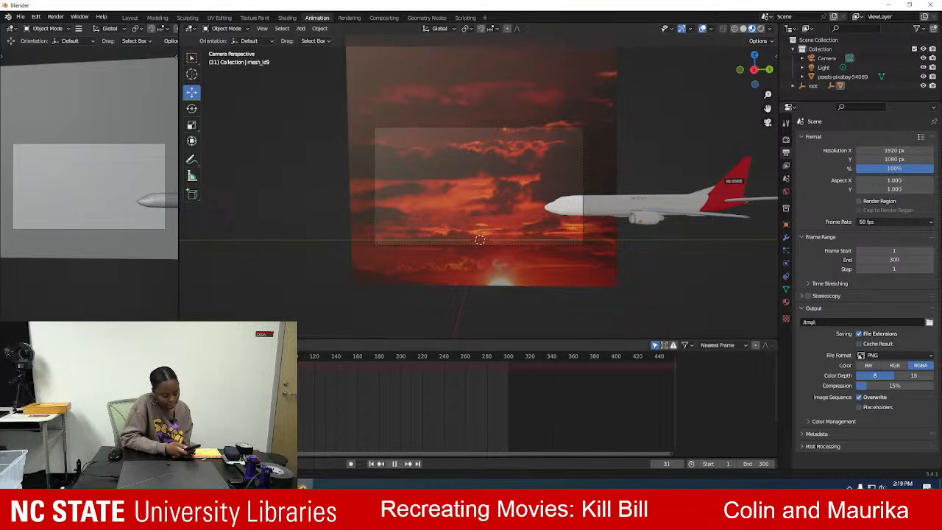
key(space)
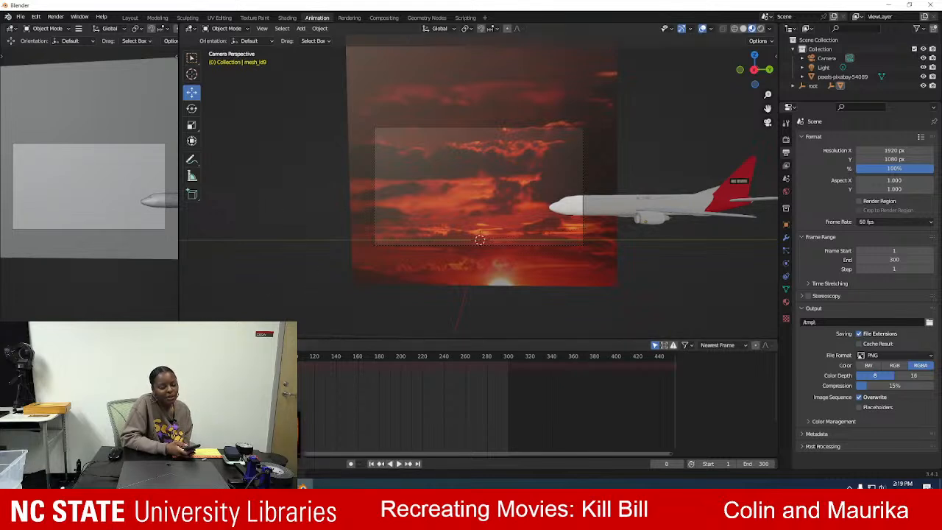
Go back to the search results in Firefox, open "How do I make animations a steady speed?" and read about linear extrapolation and interpolation.
key(alt+Tab)
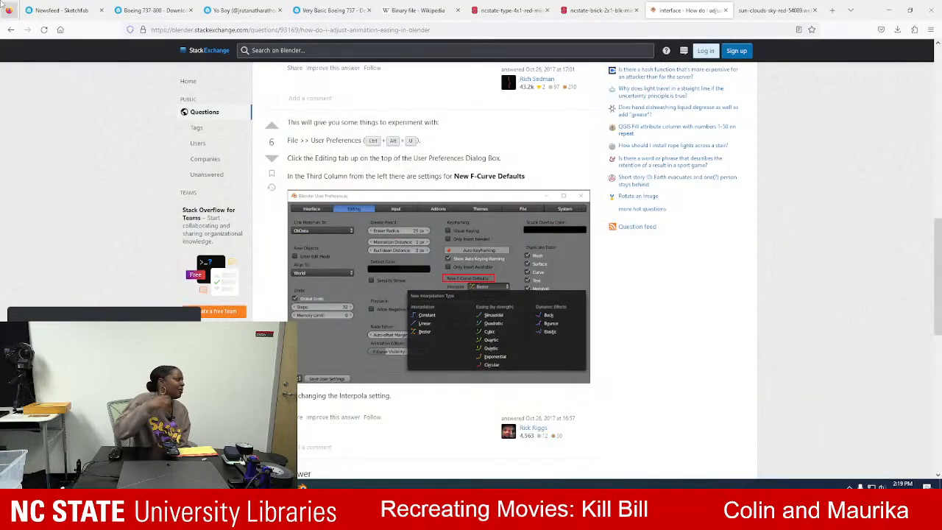
click(11, 30)
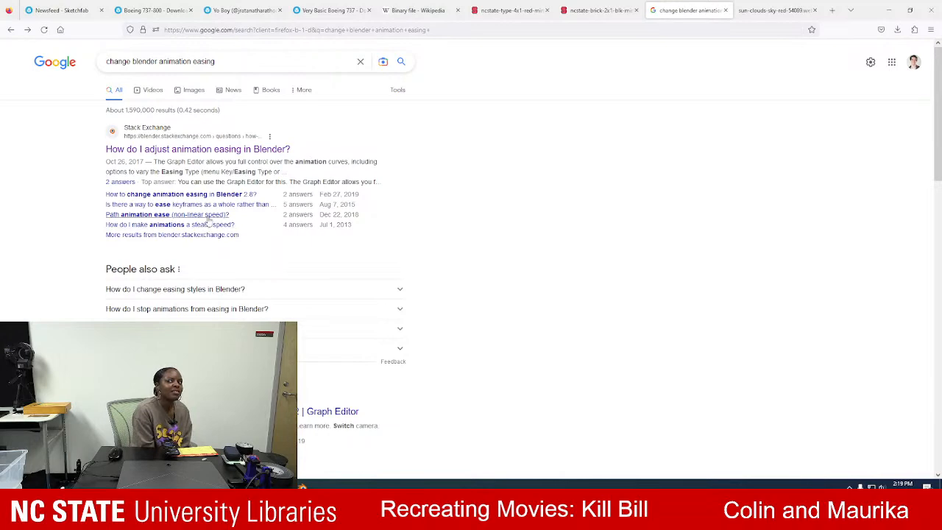
click(211, 225)
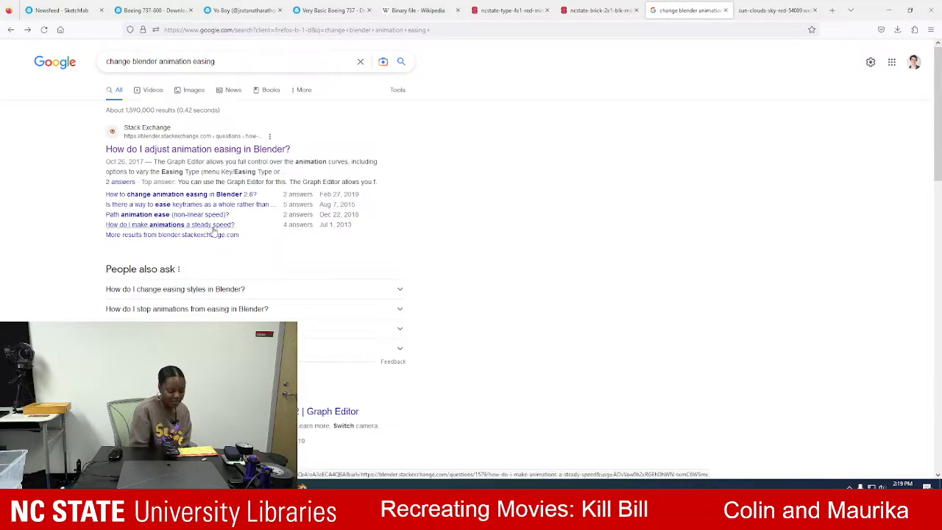
scroll(390, 322, down, 2)
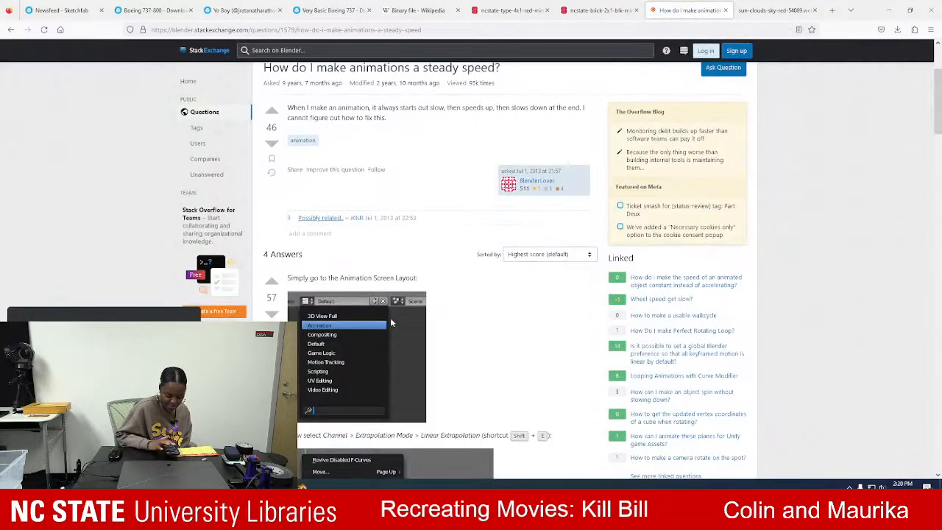
scroll(390, 323, down, 3)
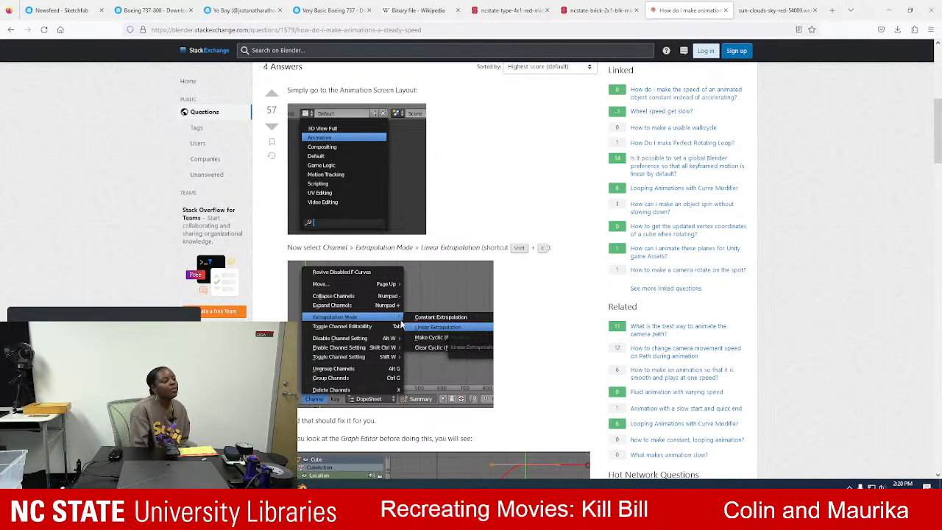
scroll(479, 425, down, 2)
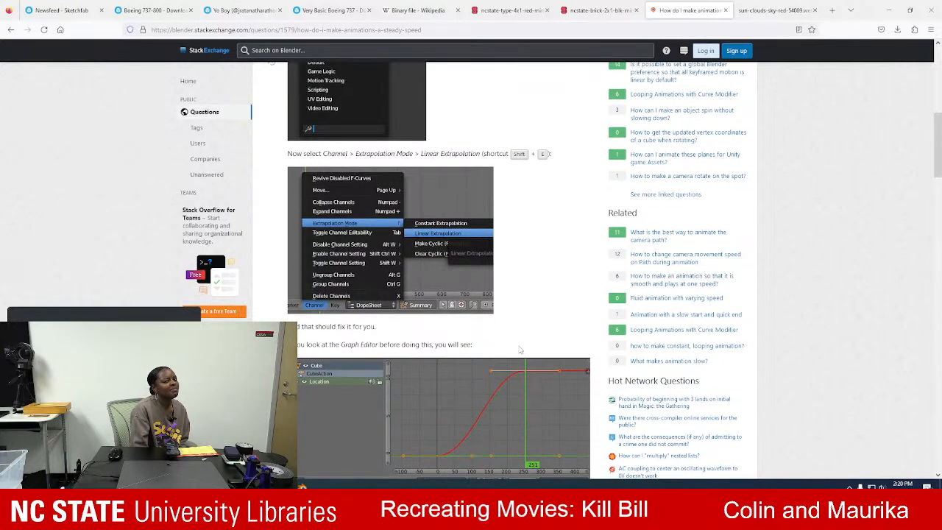
scroll(479, 426, down, 3)
scroll(575, 245, down, 2)
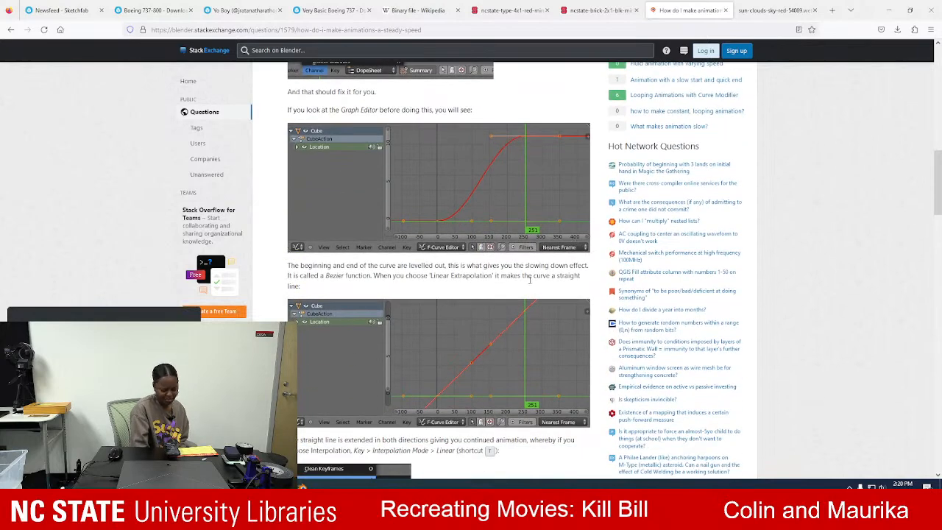
scroll(563, 191, down, 5)
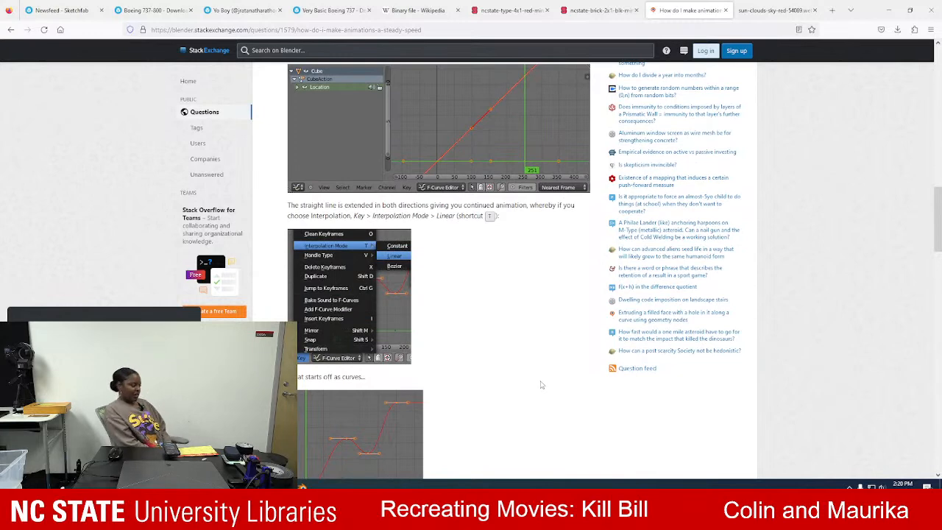
Look up the release year of Kill Bill Vol 1 in a new browser tab and close that tab.
click(832, 10)
text(k)
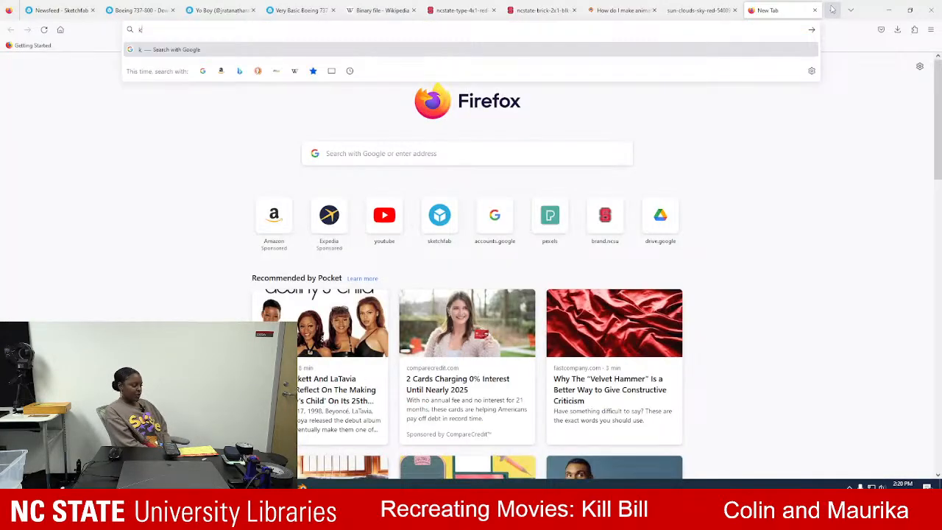
text(ill bill vol 1 year)
key(Return)
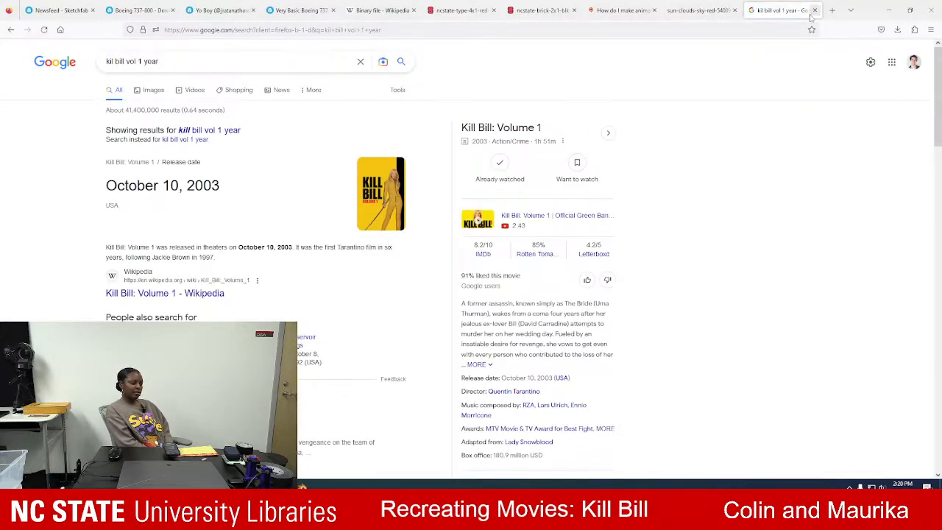
click(814, 10)
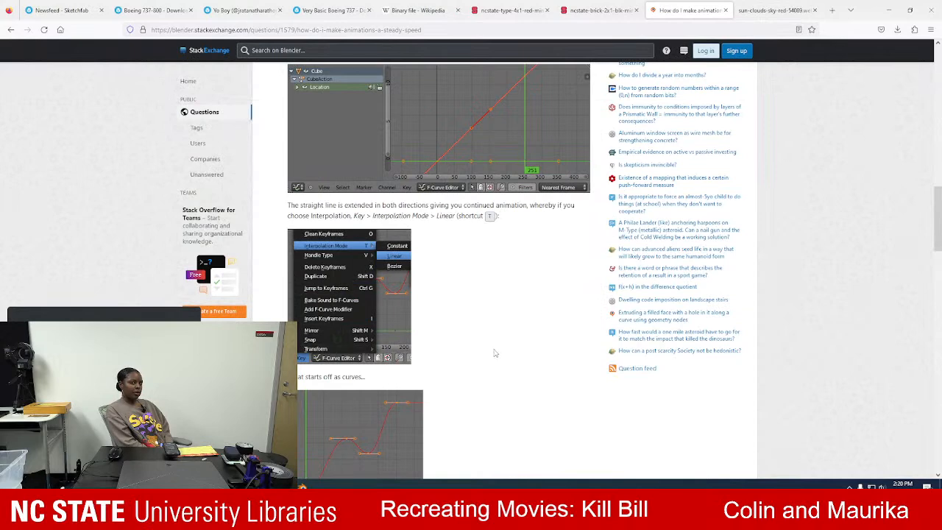
Finish reading the answer's linear interpolation section, return to Blender and select the airplane.
scroll(495, 353, down, 3)
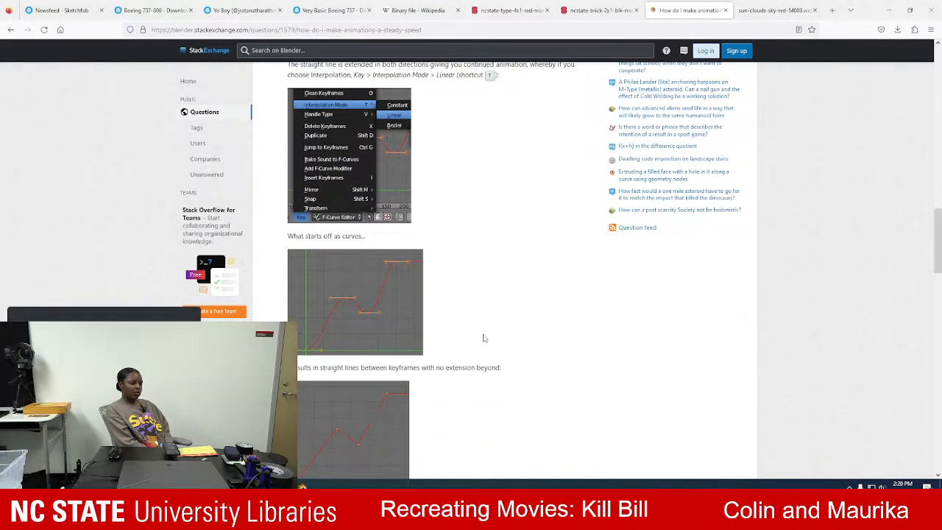
scroll(484, 338, down, 4)
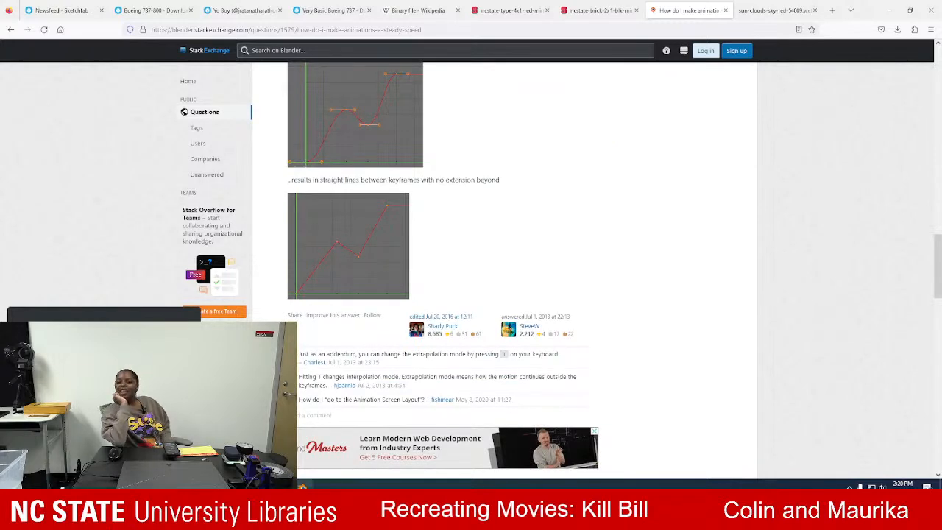
click(307, 454)
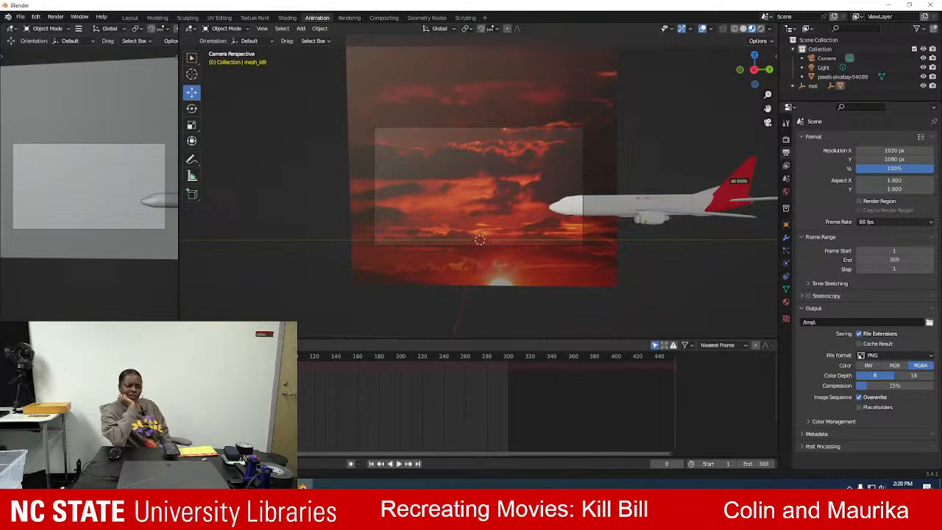
click(644, 200)
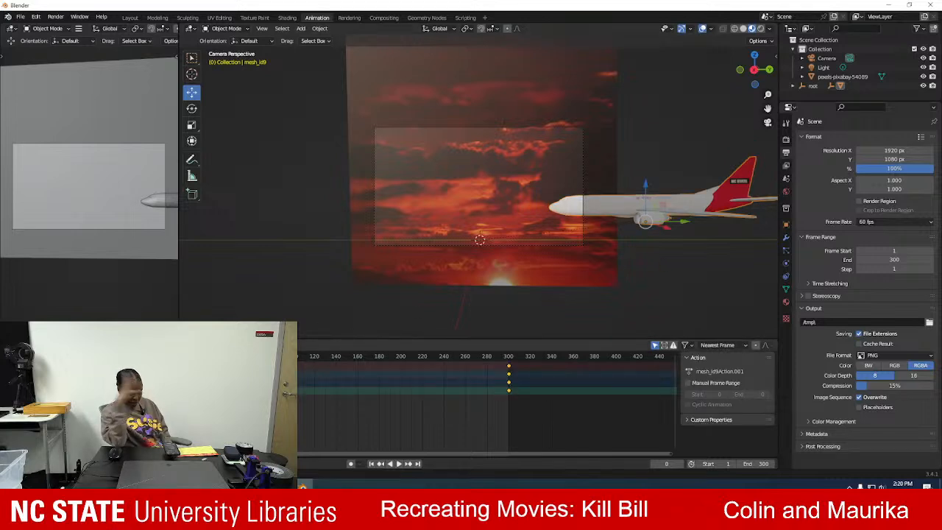
Expand the airplane's transform channels in the Dope Sheet and select only the first channel in the group.
click(21, 390)
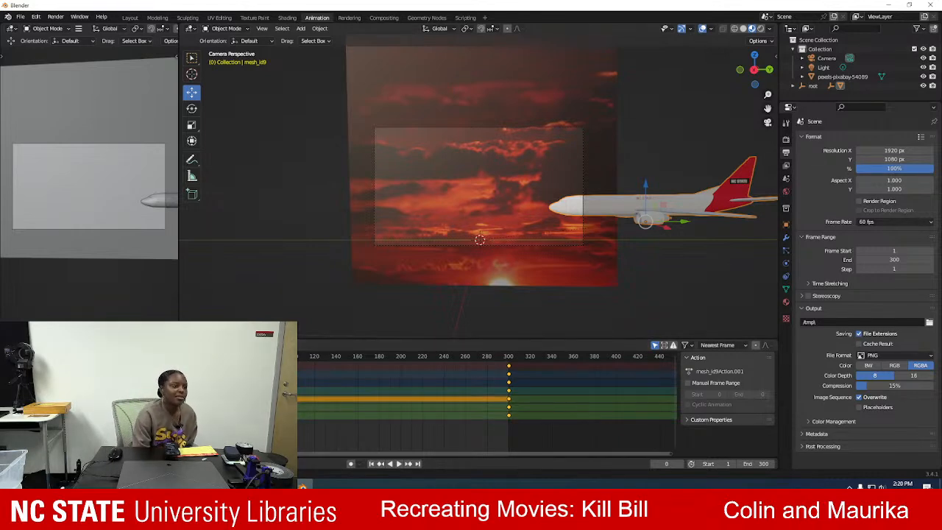
click(689, 419)
click(689, 419)
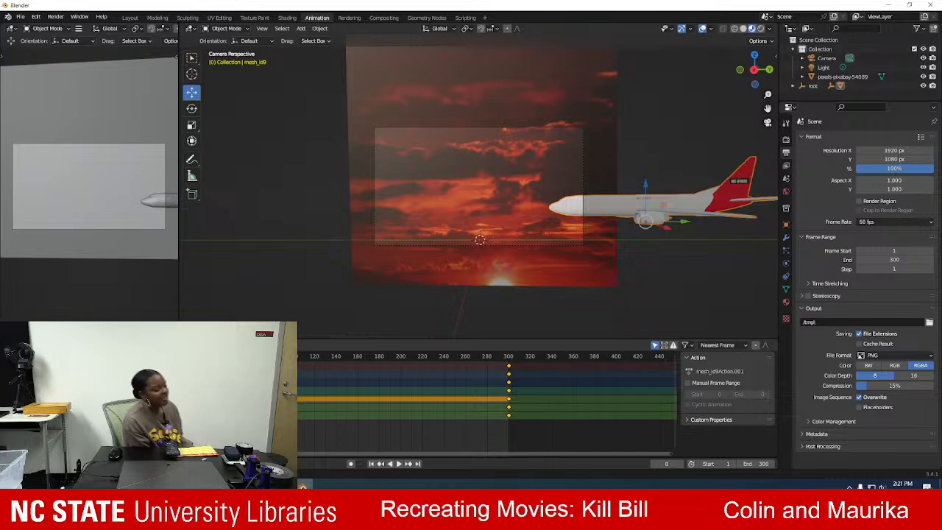
click(129, 345)
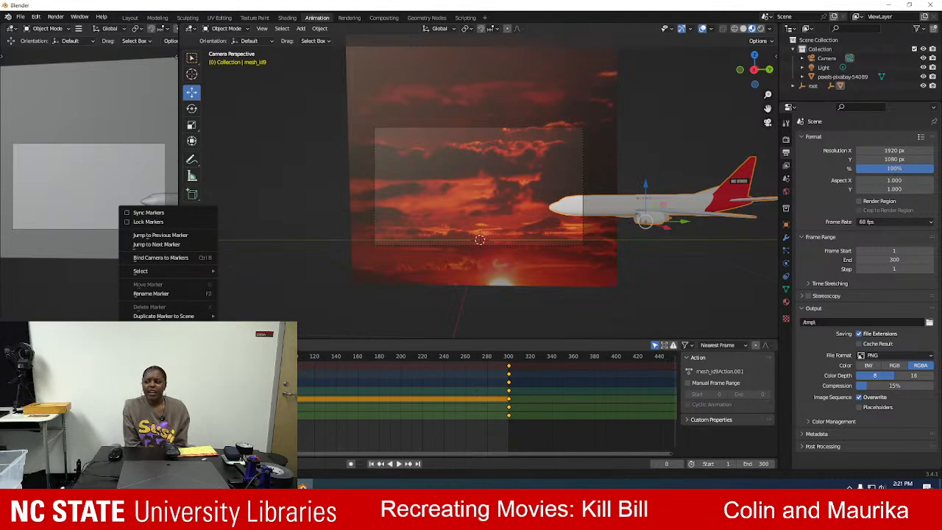
mouse_move(153, 345)
mouse_move(90, 345)
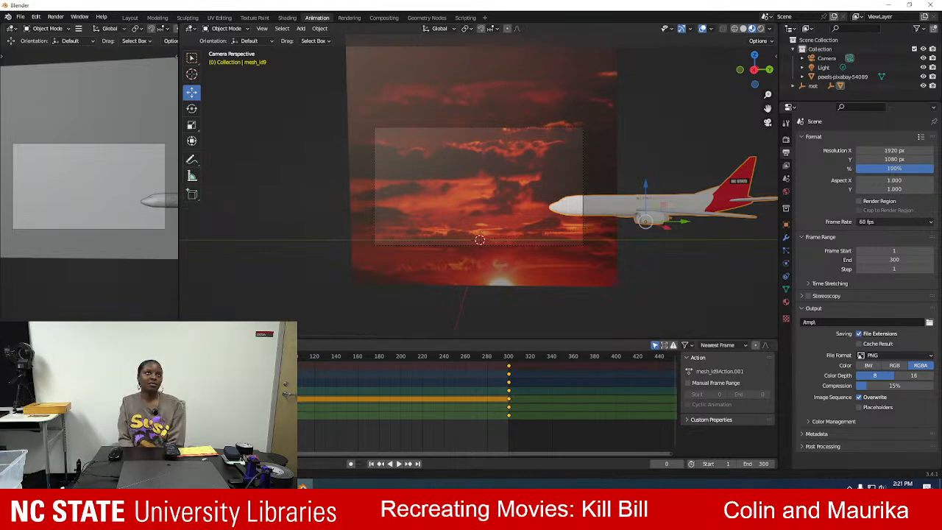
click(73, 398)
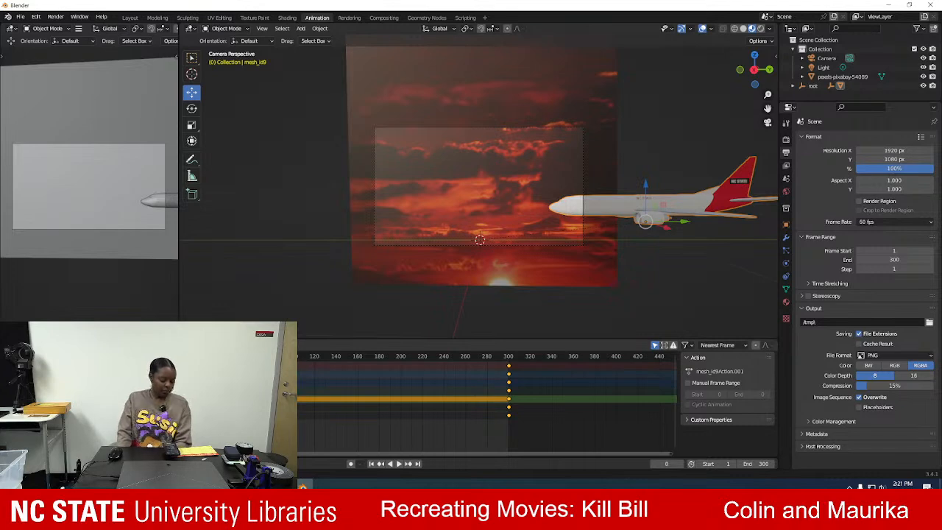
Deselect the airplane, switch to Firefox and read the remaining steady-speed answers on F-curve interpolation and simple drivers.
click(137, 291)
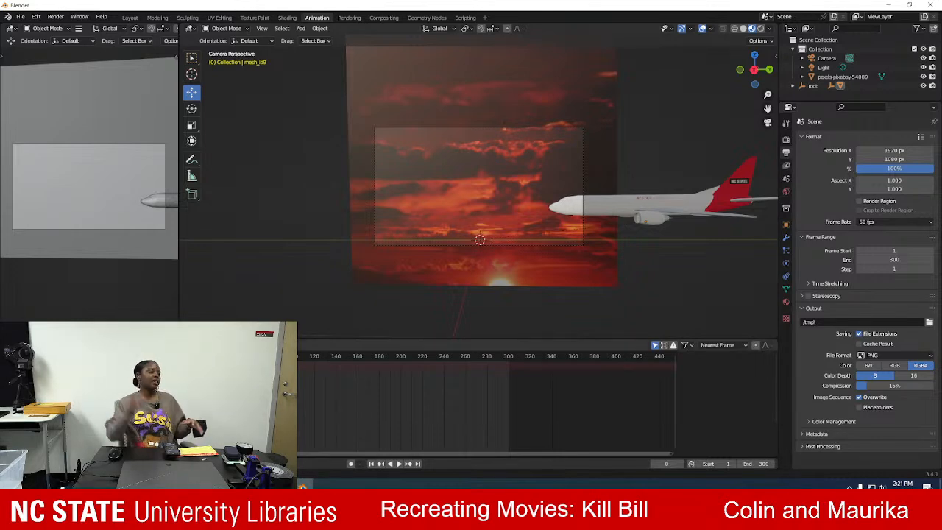
click(129, 345)
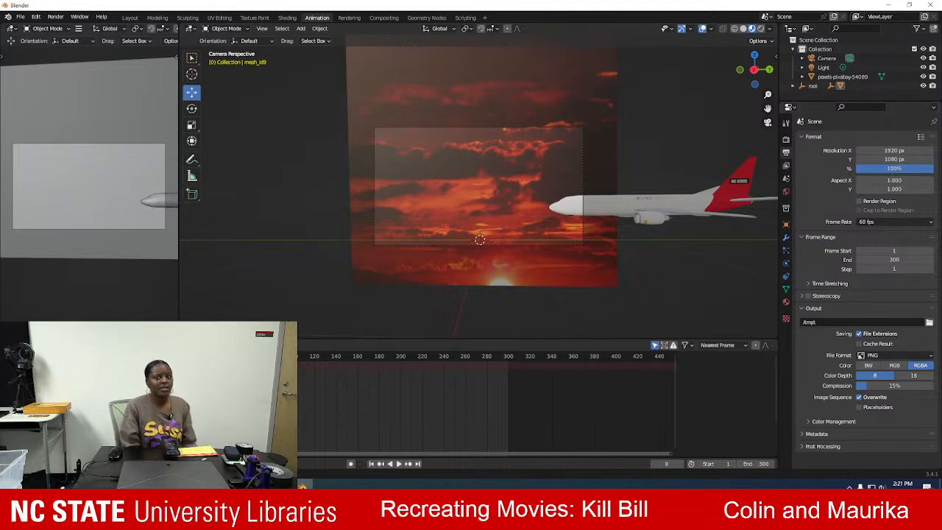
key(alt+Tab)
scroll(587, 215, down, 3)
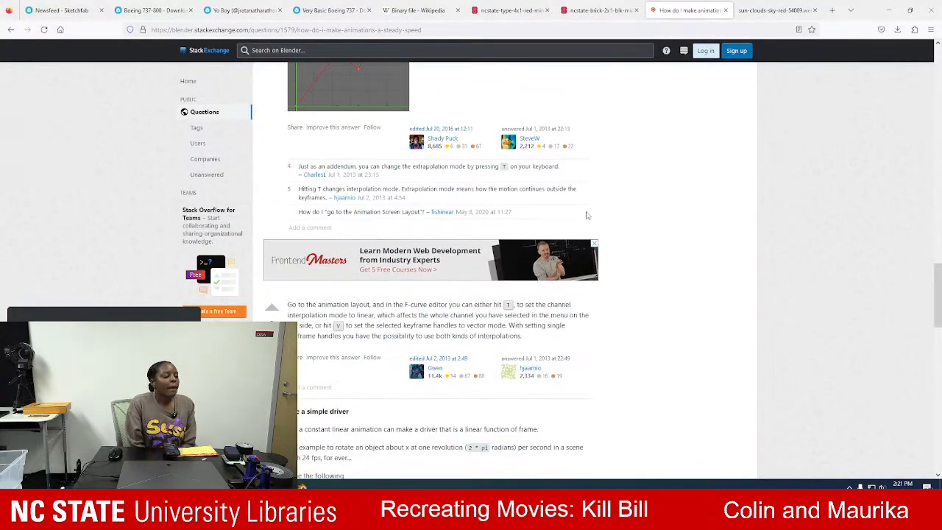
scroll(587, 215, down, 2)
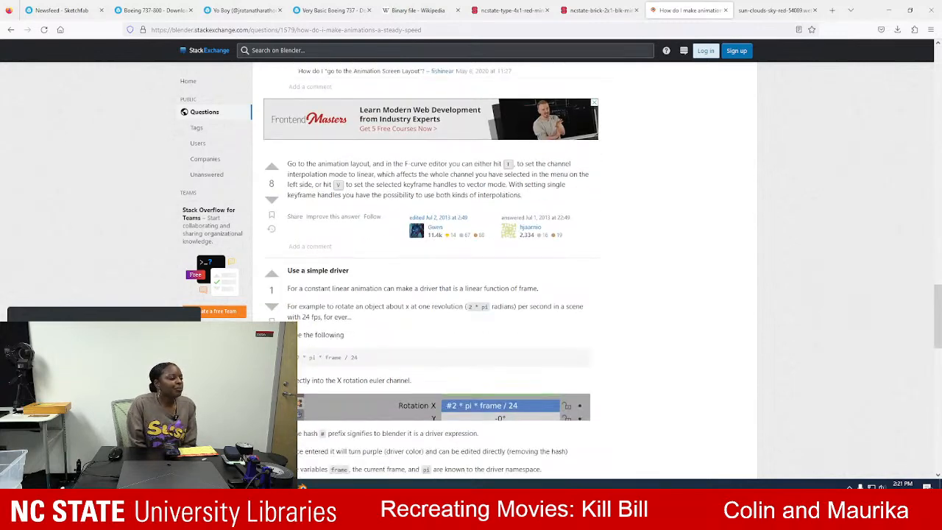
Return to the "change blender animation easing" results, open the Blender Artists thread "Ease-In Ease-Out?" and check its posting date.
click(11, 30)
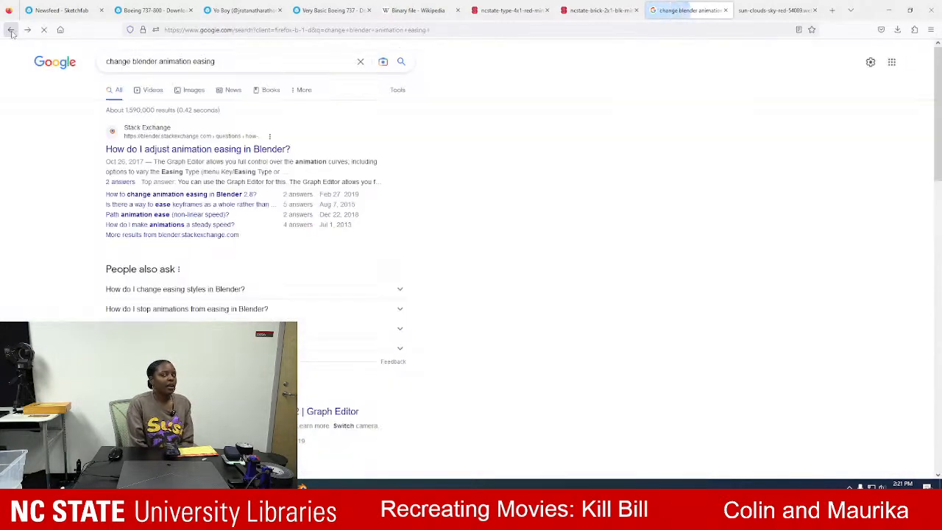
scroll(217, 197, down, 3)
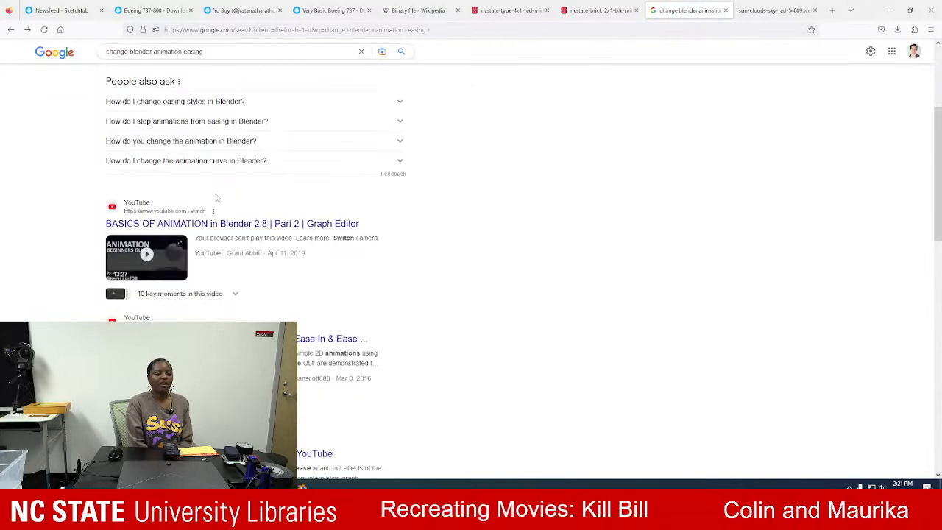
scroll(217, 197, down, 5)
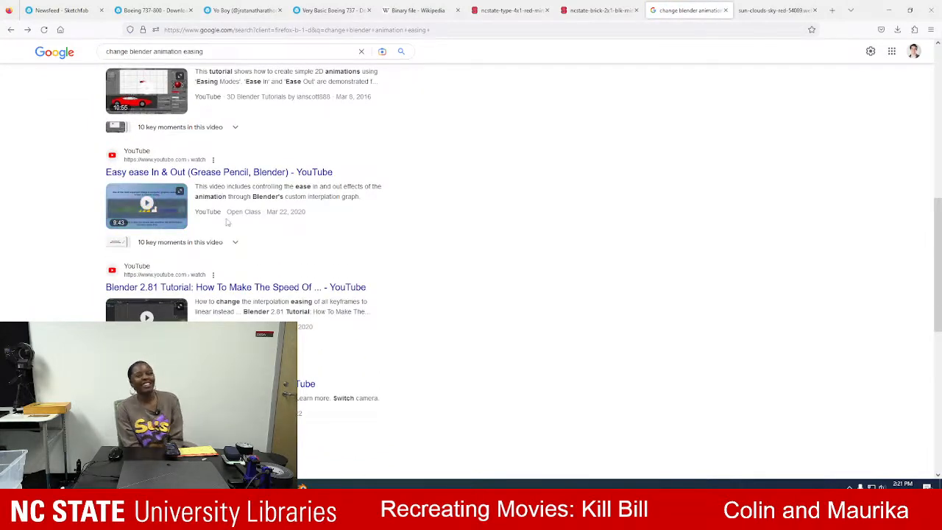
scroll(340, 228, down, 5)
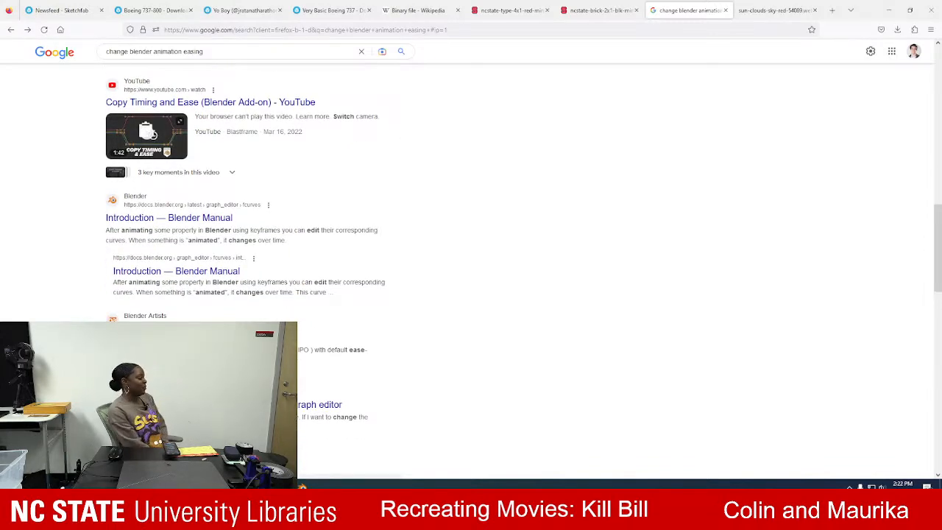
click(199, 337)
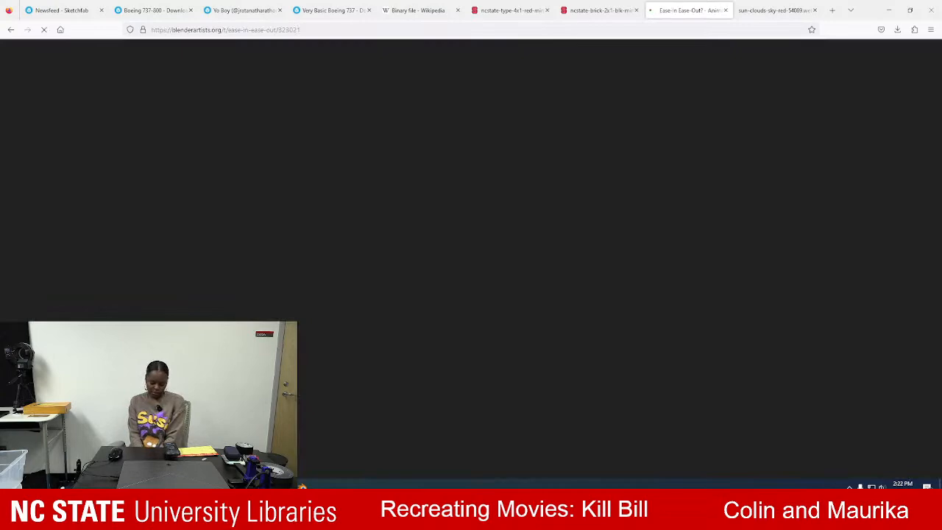
scroll(489, 211, down, 3)
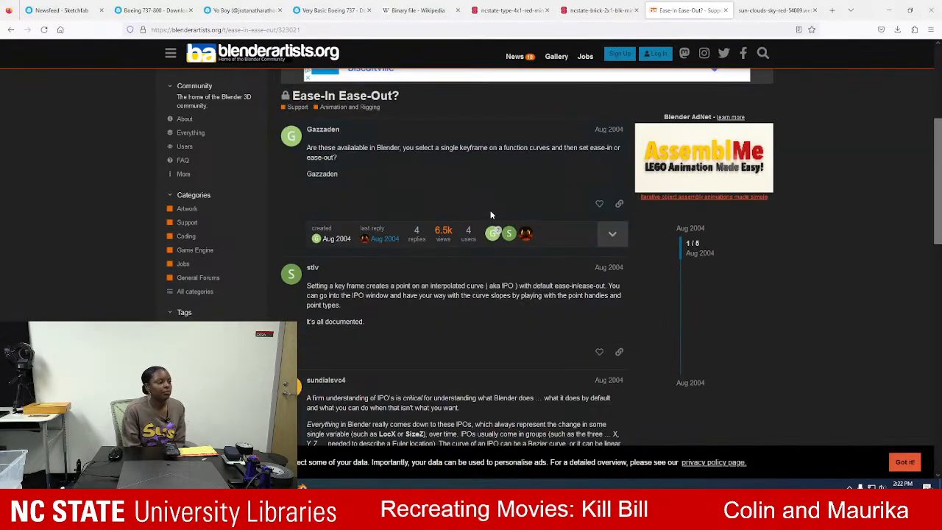
right_click(10, 30)
click(47, 204)
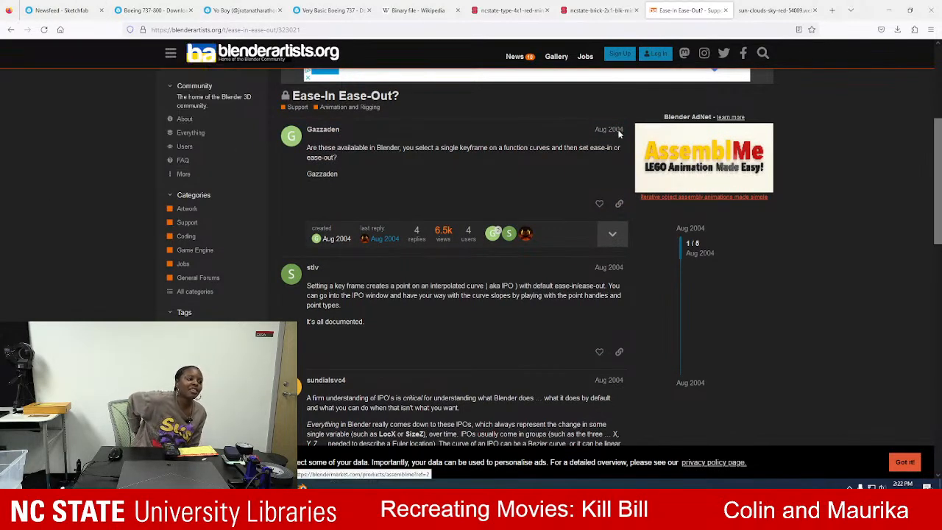
drag(585, 130, 631, 131)
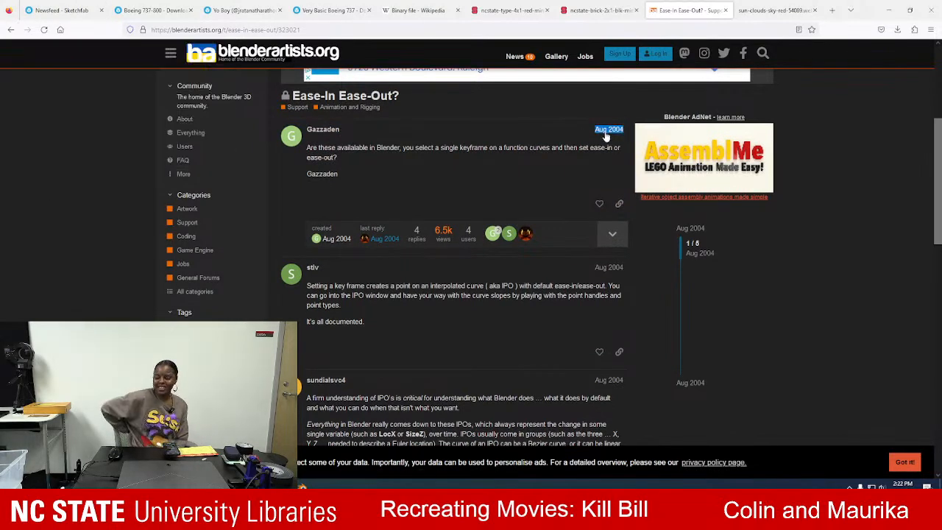
Go back to the results, open the Blender Manual's F-Curves Introduction and go to its Graph Editor contents page.
click(11, 29)
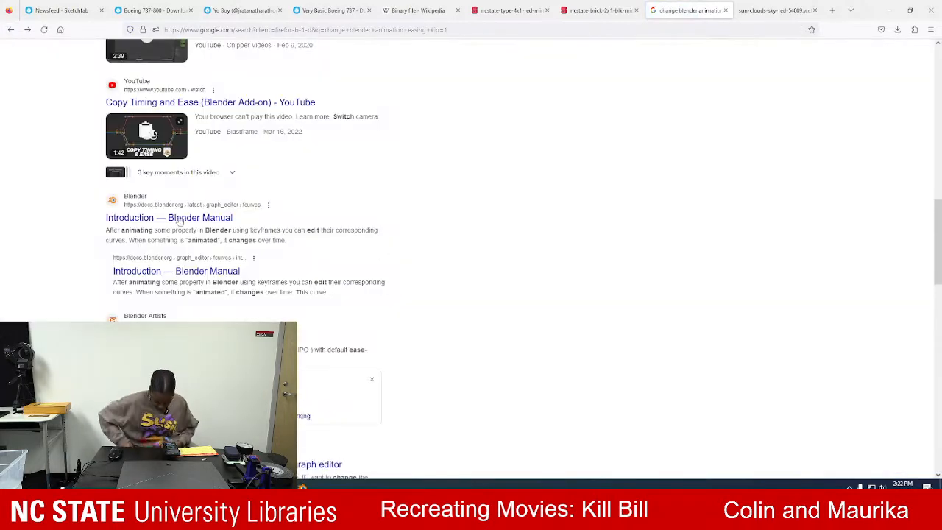
click(179, 219)
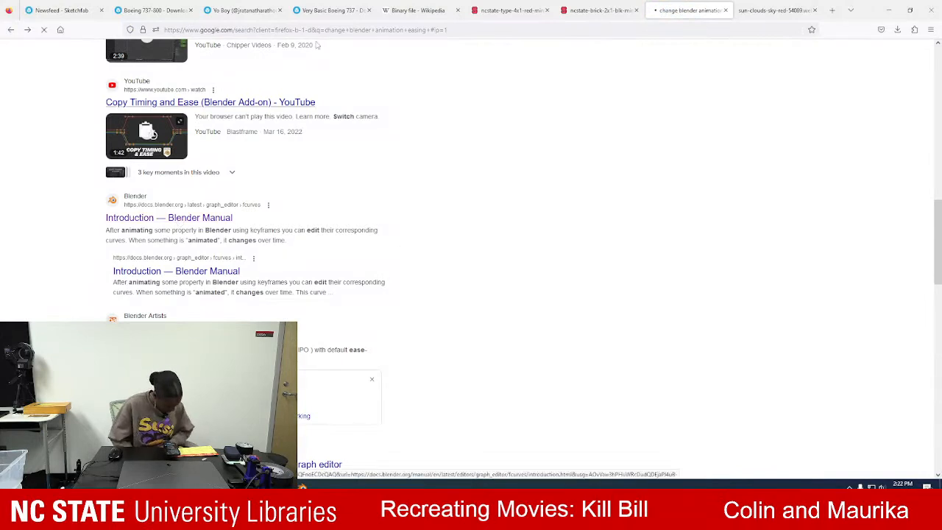
scroll(74, 147, up, 8)
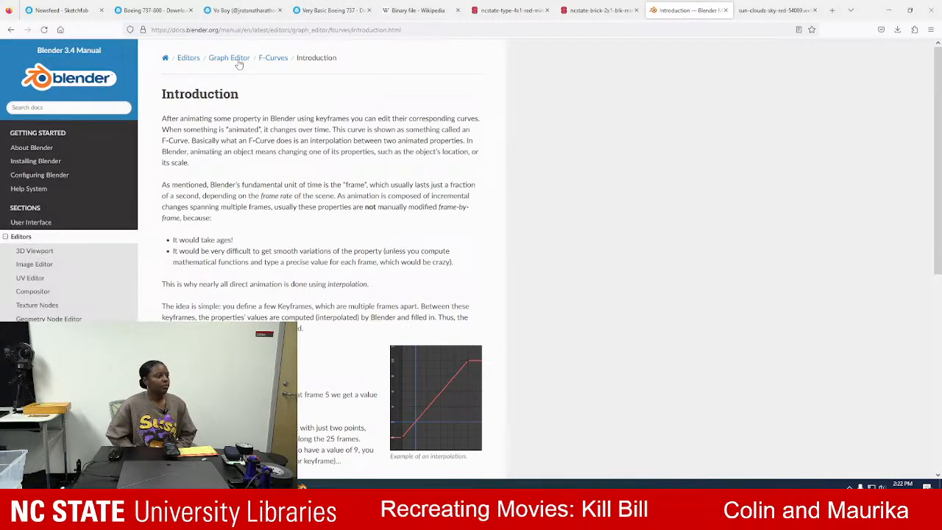
click(238, 63)
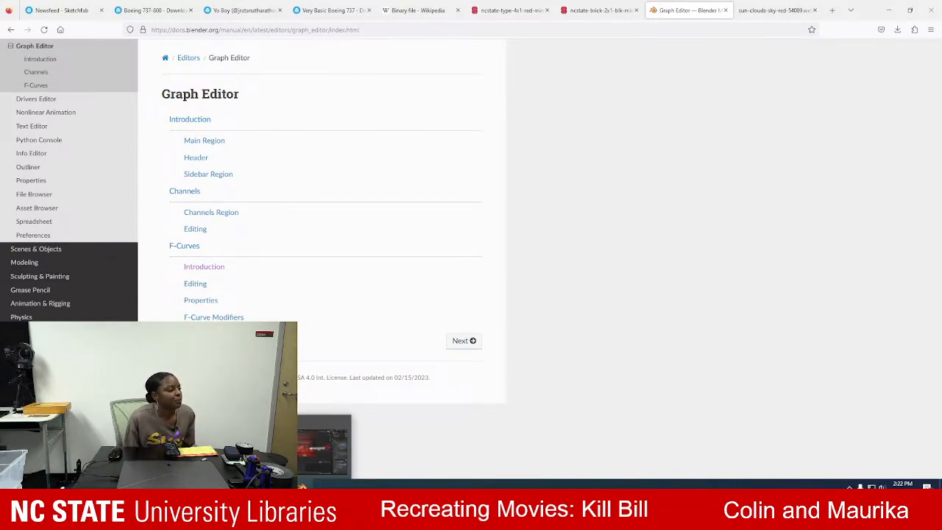
Return to Blender, select the airplane and look through the Dope Sheet's selection and marker commands.
click(301, 485)
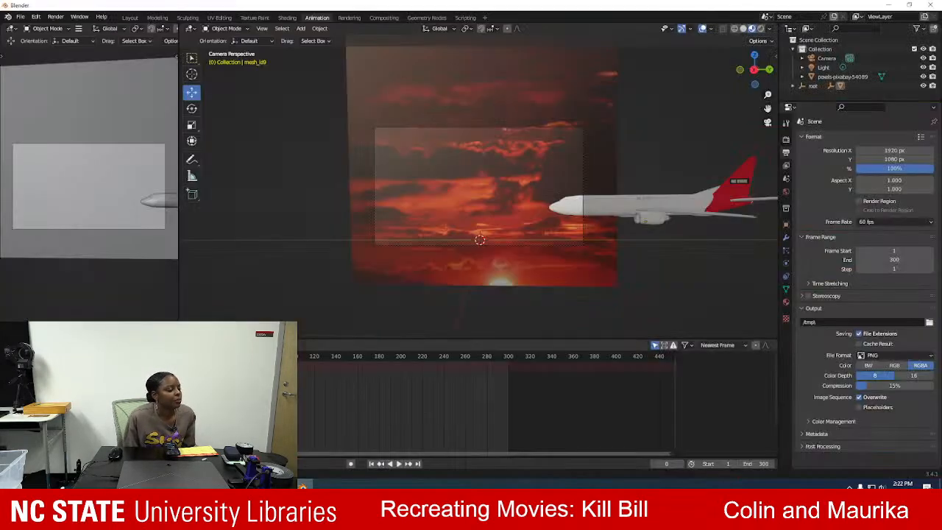
click(672, 198)
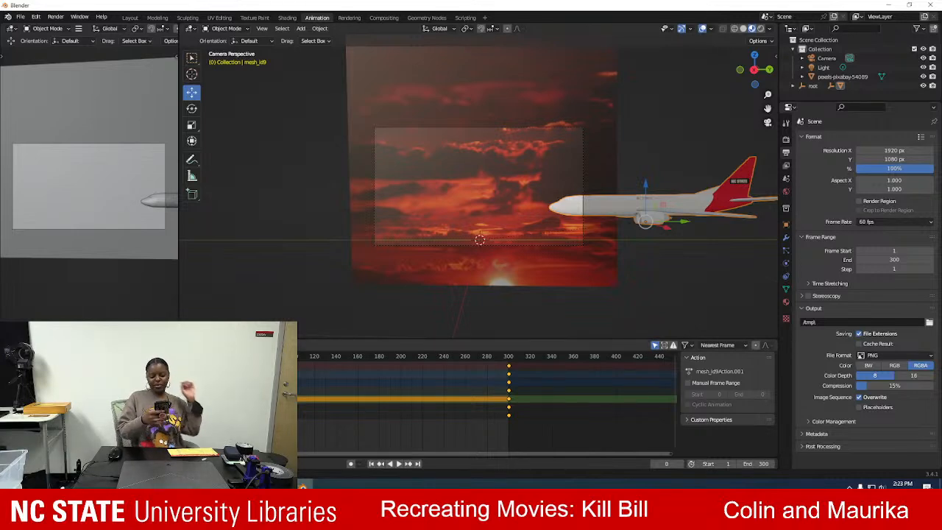
click(110, 345)
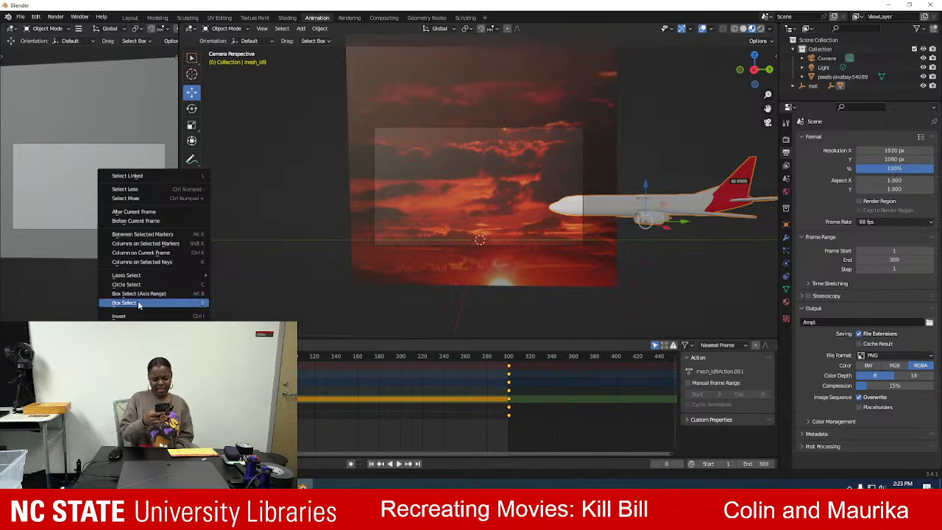
click(132, 345)
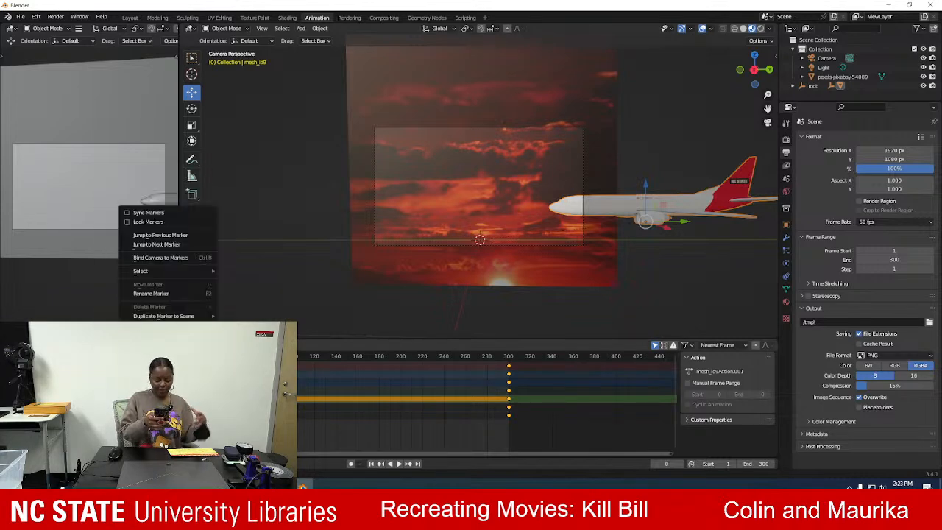
Switch to Firefox and search the web for "easing graph editor blender".
key(alt+Tab)
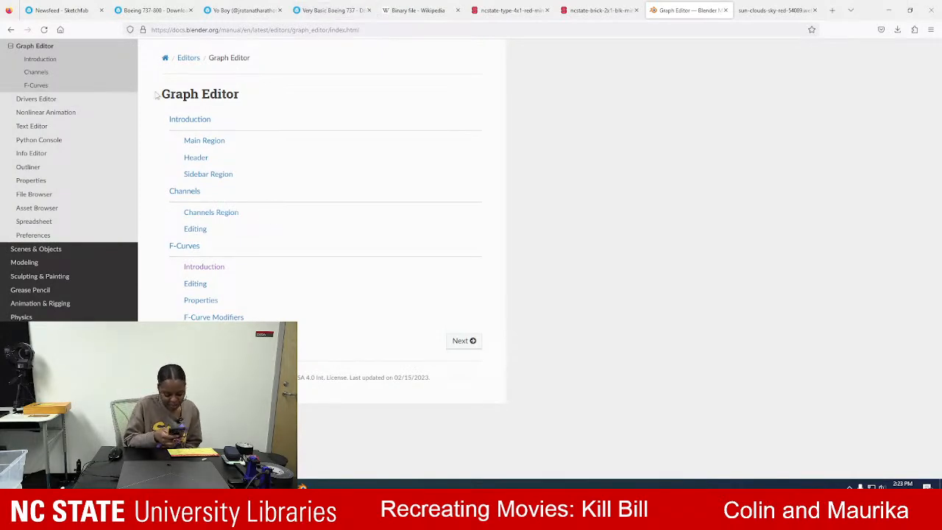
click(258, 31)
text(ea)
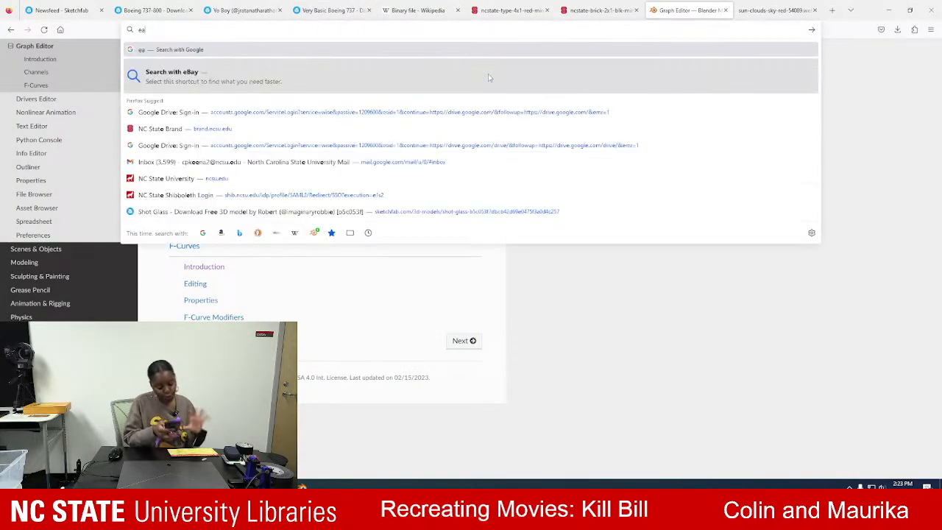
text(sing graph edito)
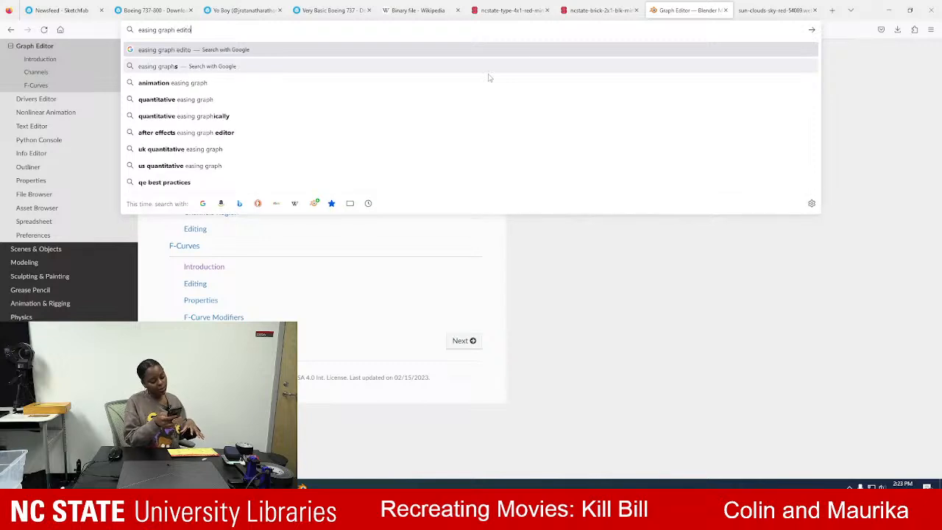
text(r blender)
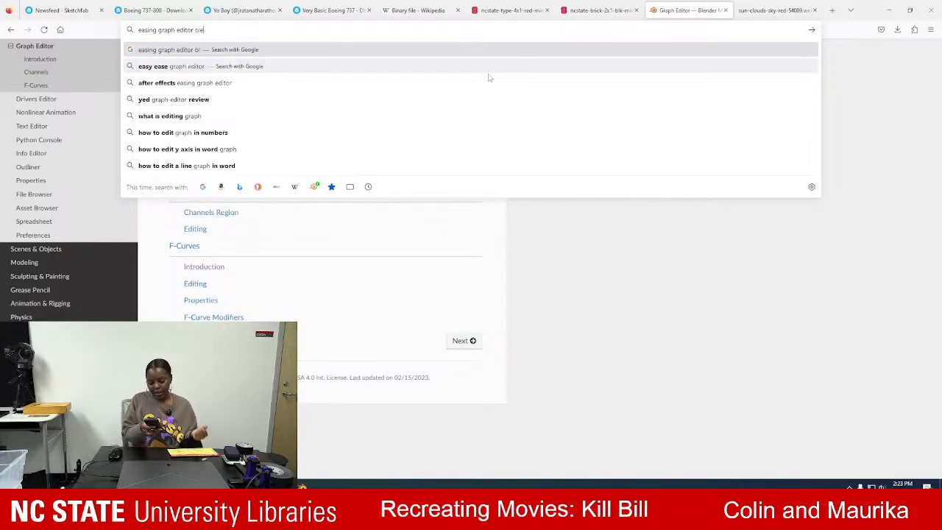
key(Return)
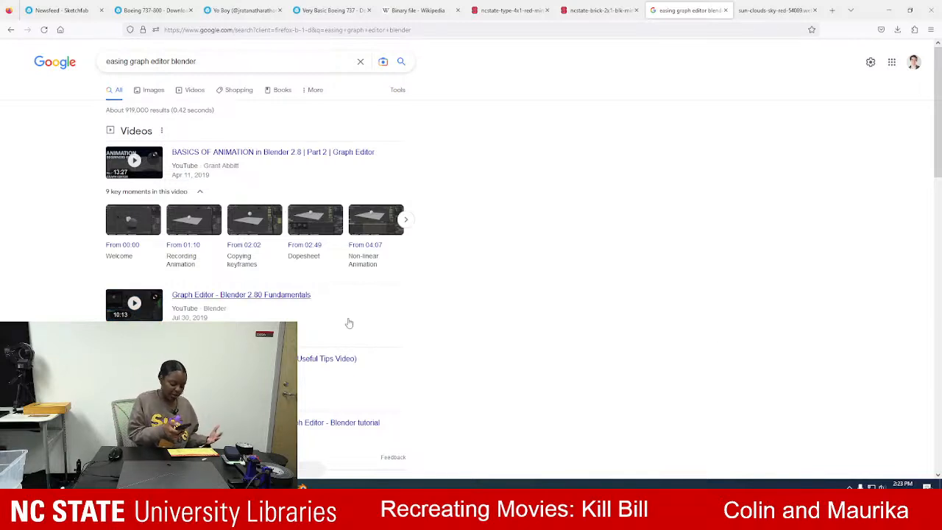
Open the Stack Exchange question "How to change animation easing in Blender 2.8?" from the results and read about default interpolation.
scroll(350, 322, down, 4)
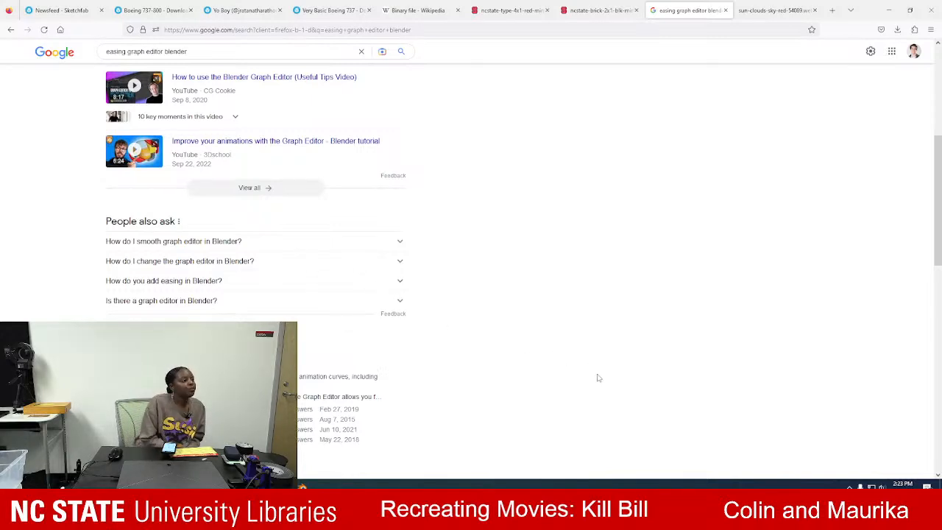
click(235, 409)
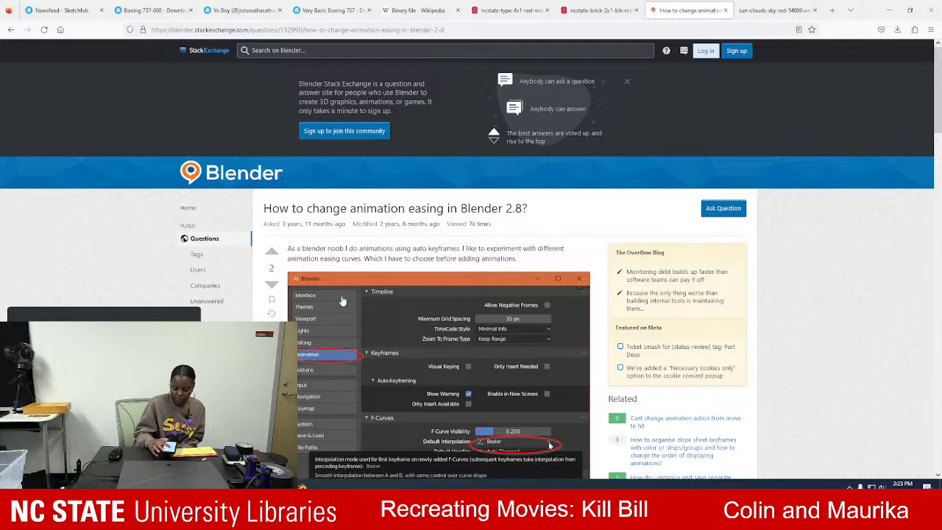
scroll(332, 297, down, 1)
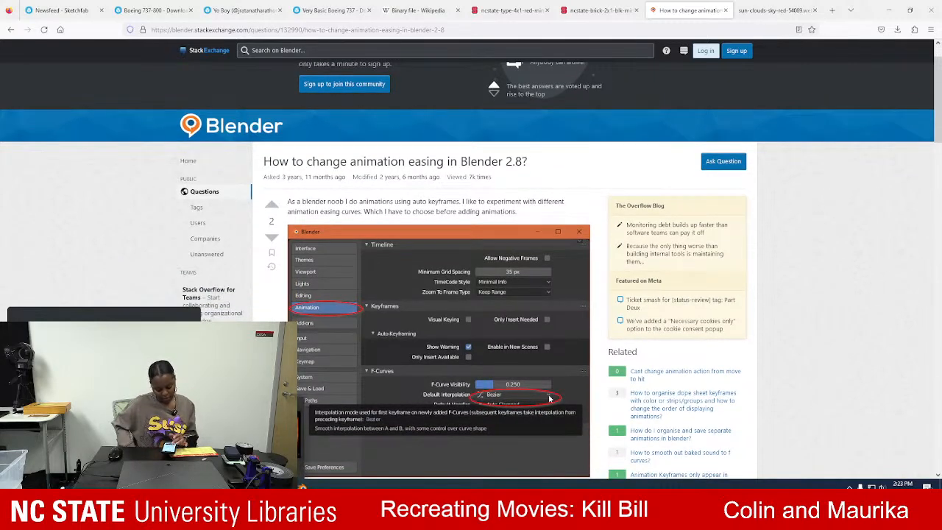
Return to Blender and set the default F-Curve interpolation for new keyframes to Linear in the animation preferences.
key(alt+Tab)
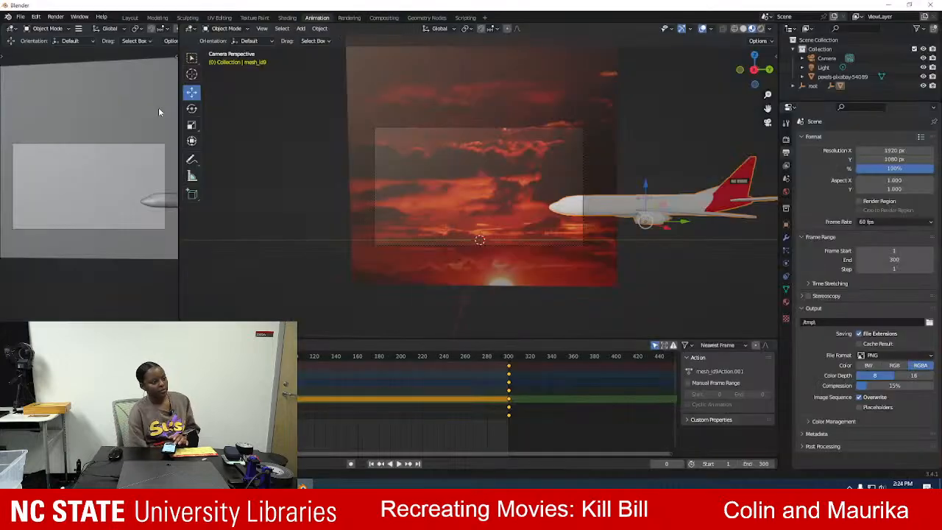
click(21, 16)
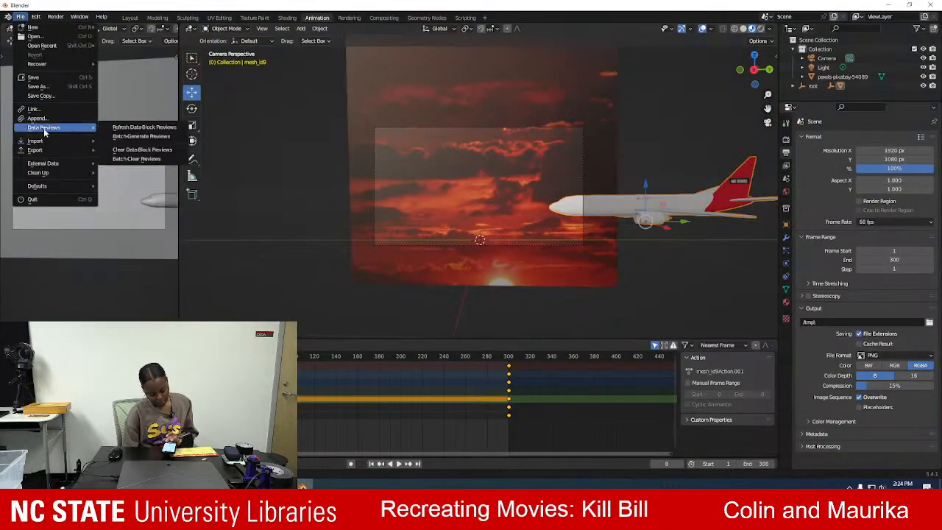
click(35, 16)
click(56, 150)
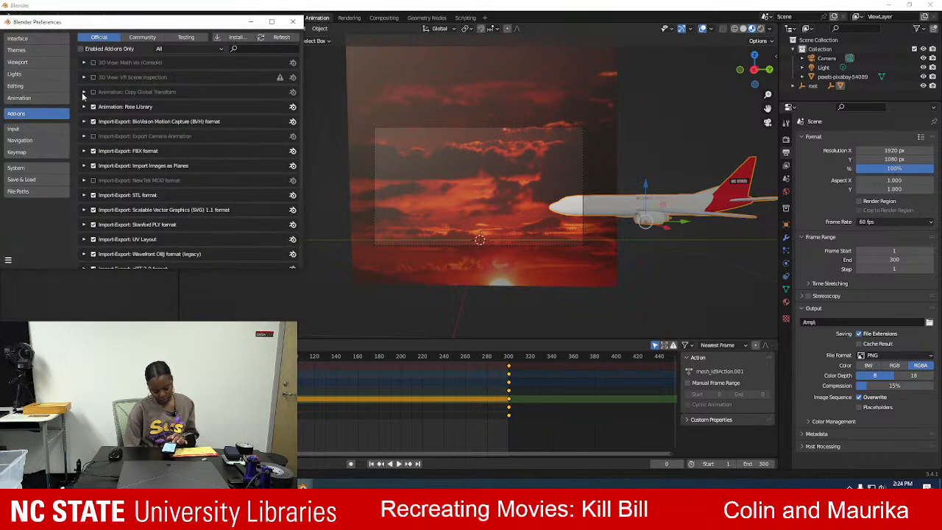
click(32, 130)
click(22, 98)
click(195, 199)
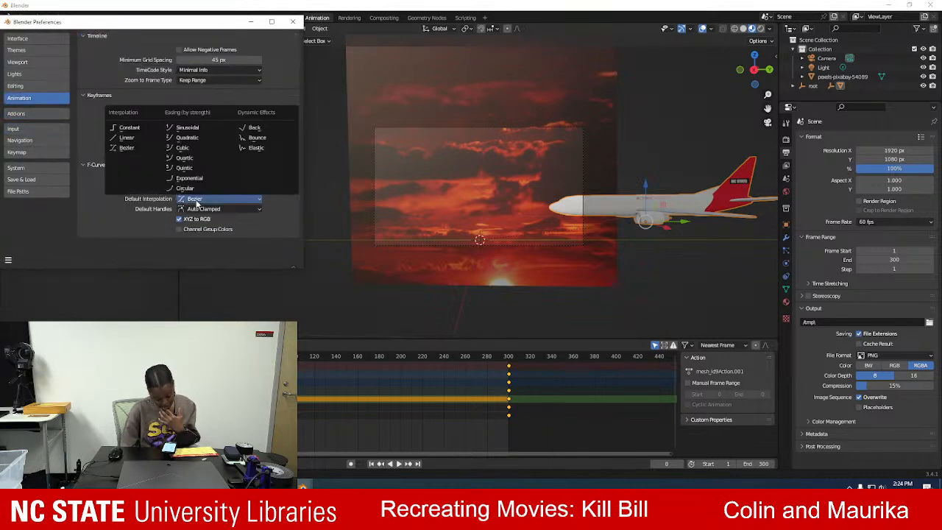
click(133, 138)
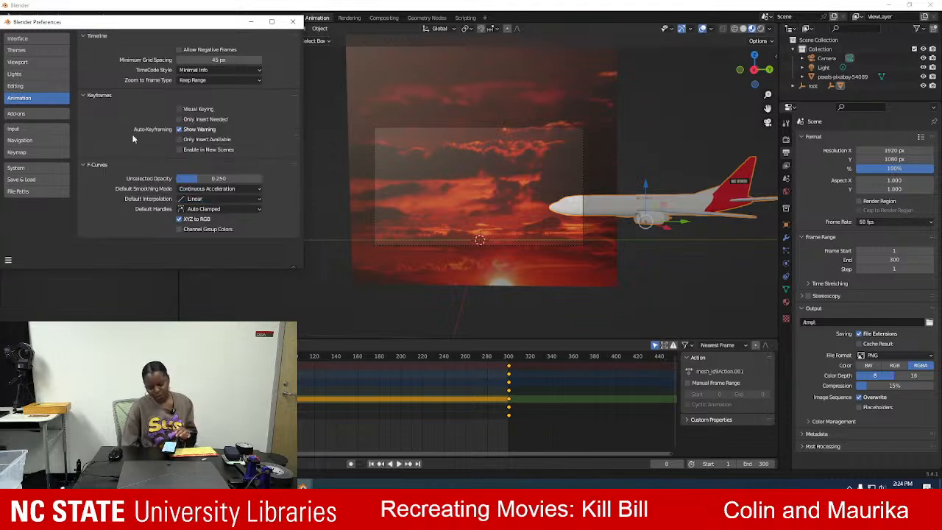
click(216, 190)
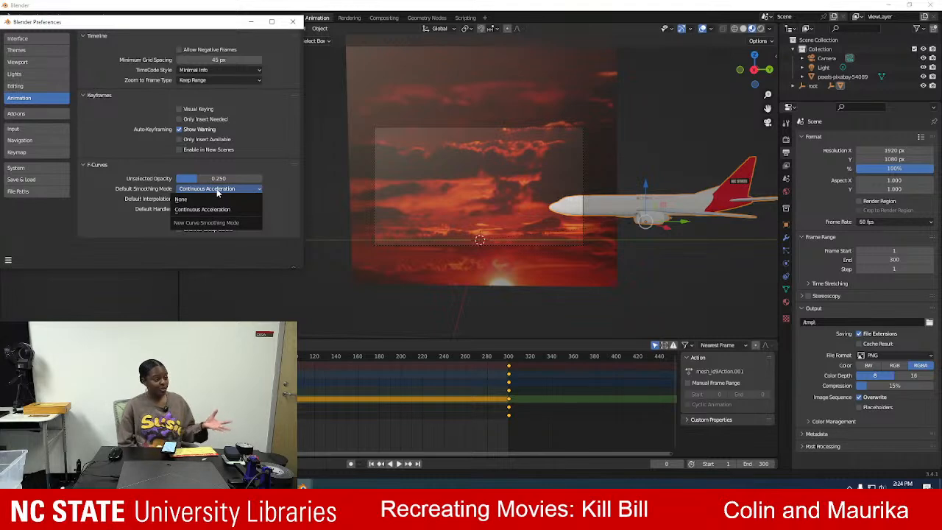
click(293, 21)
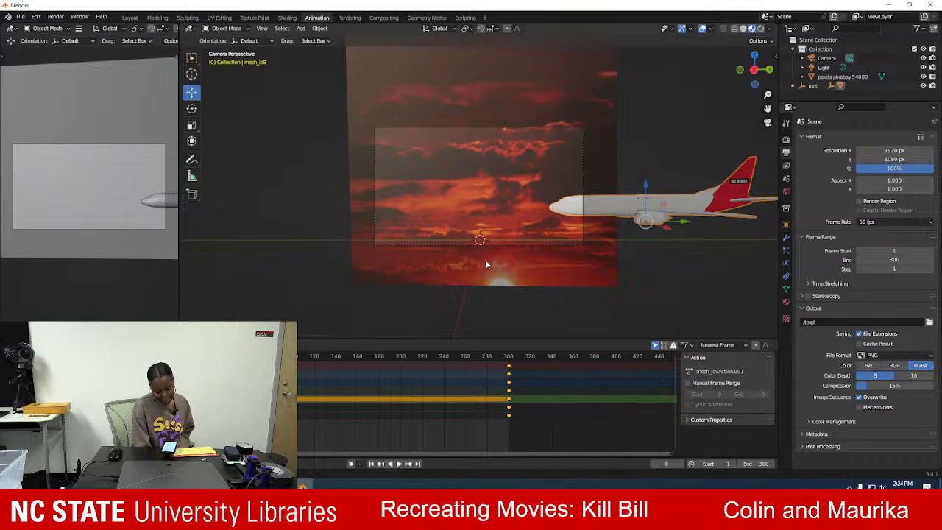
Play the flight briefly, and delete the airplane's end keyframes at frame 300.
key(space)
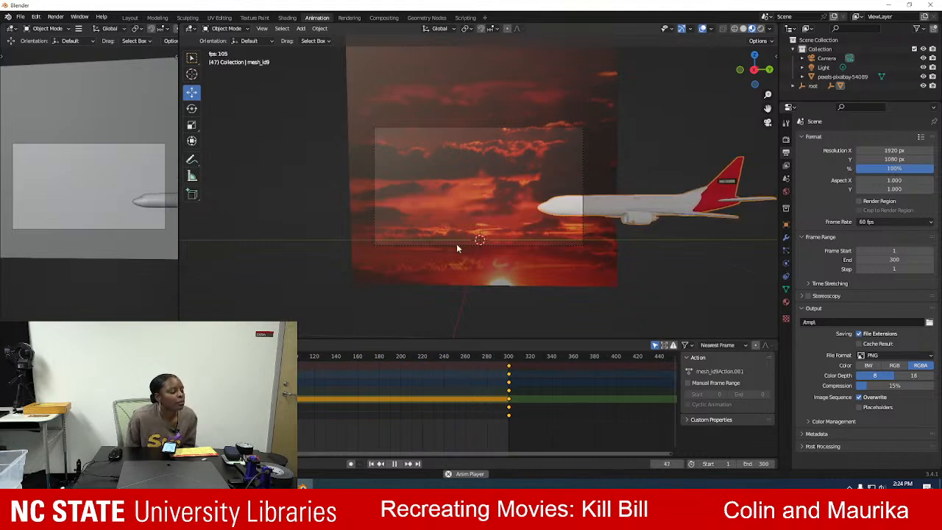
key(space)
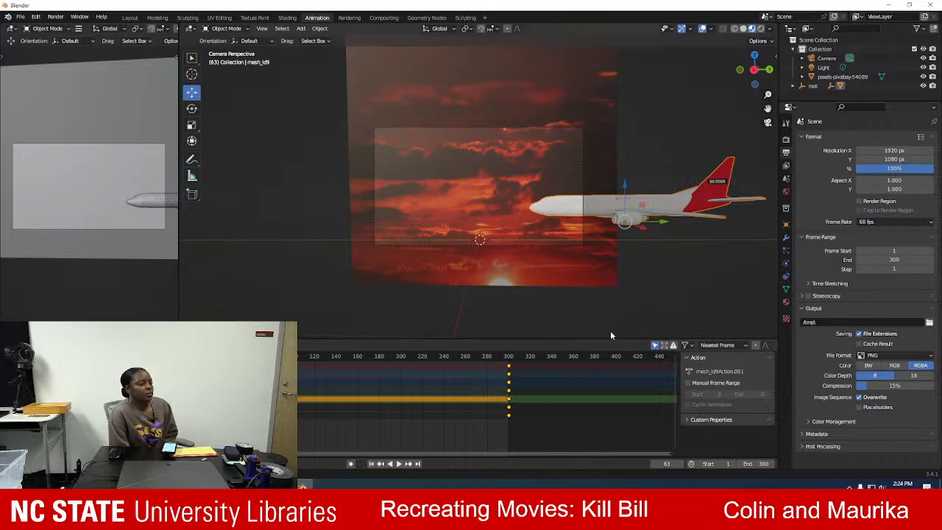
click(507, 360)
drag(498, 367, 523, 425)
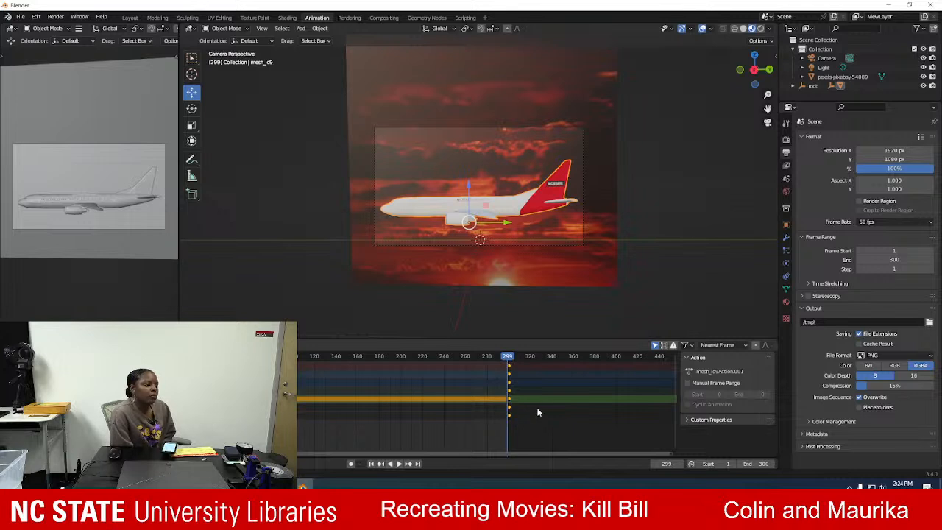
key(Delete)
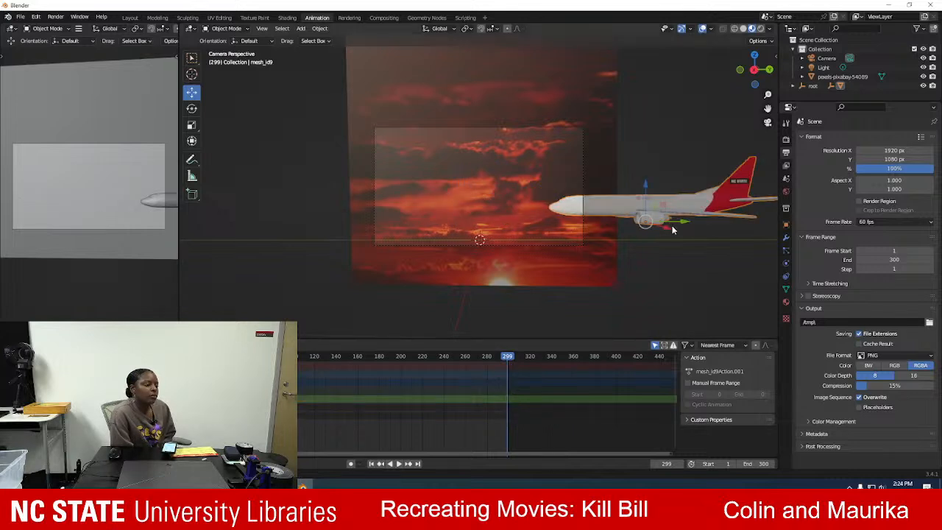
key(alt+a)
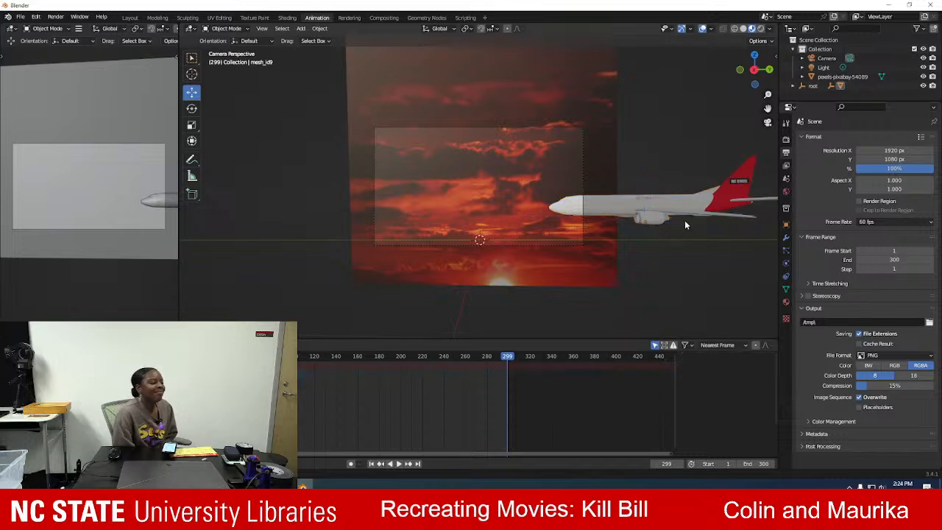
At frame 360, move the airplane along the green axis across the sunset, to a Z location of about -372.3 m.
key(shift+Left)
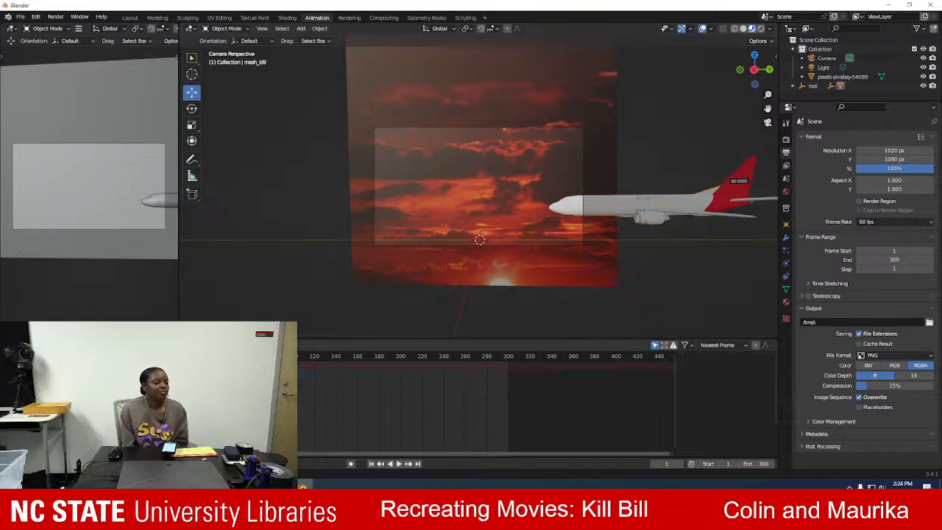
click(573, 361)
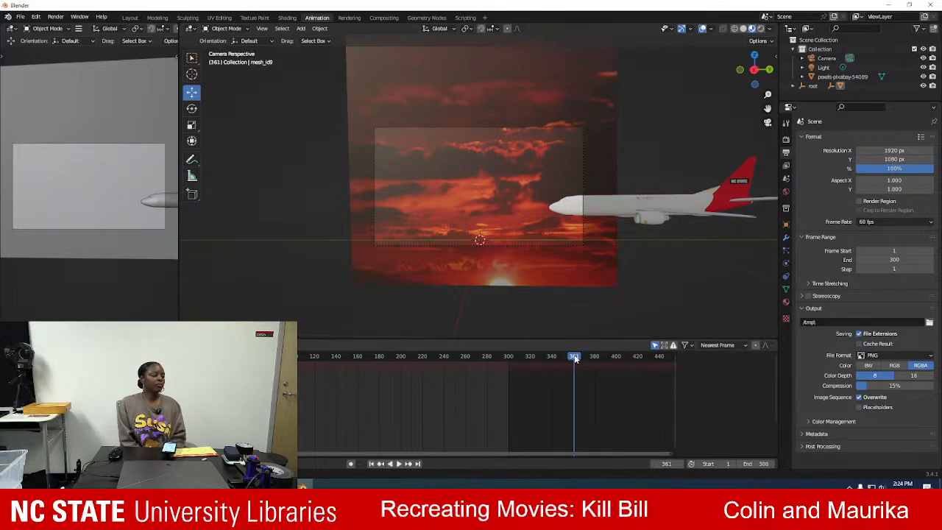
click(637, 206)
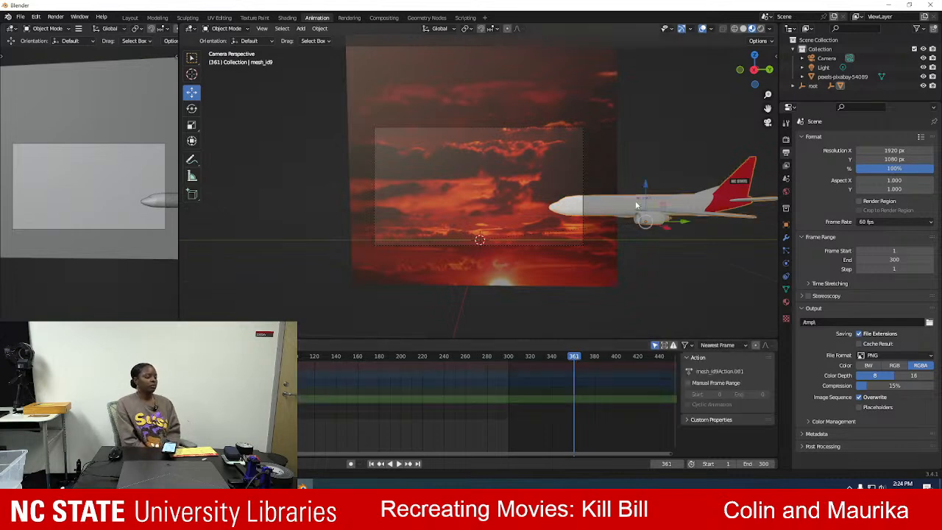
key(Left)
drag(684, 226, 360, 226)
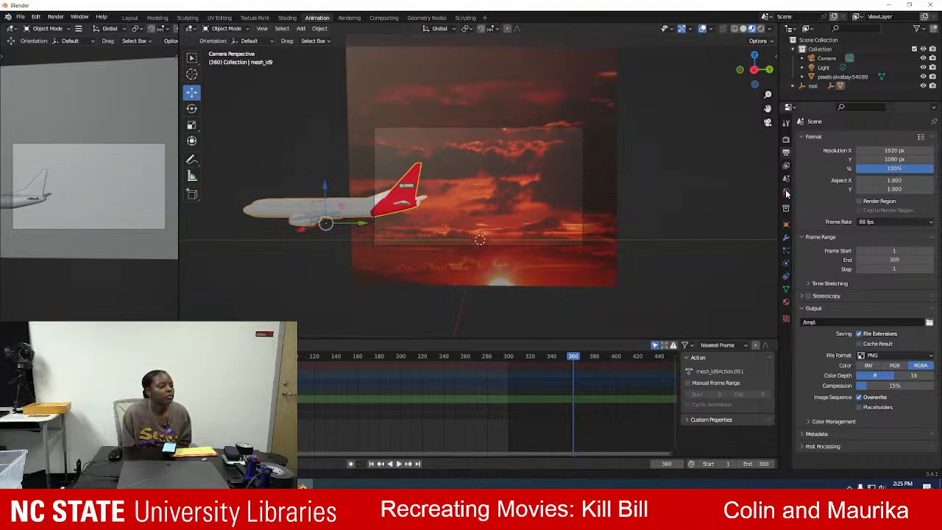
Keyframe the airplane's X, Y and Z location at frame 360.
click(785, 225)
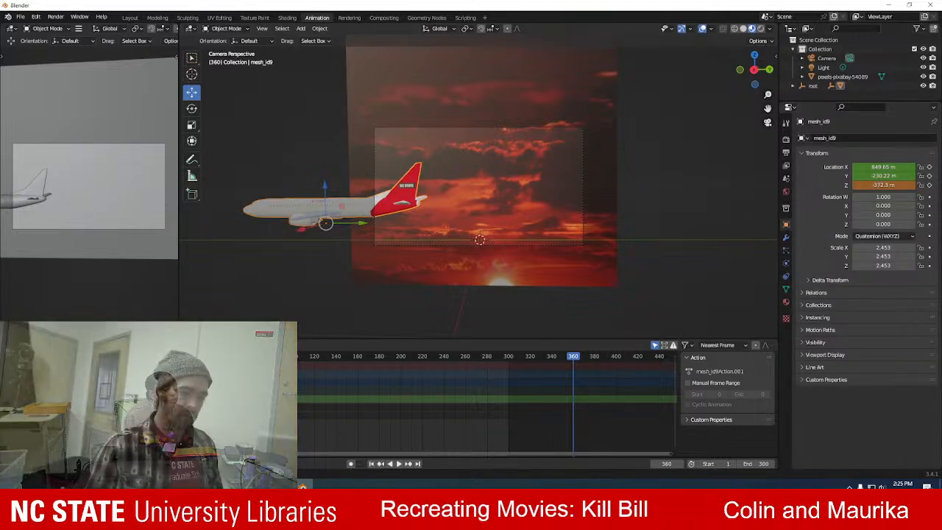
click(929, 176)
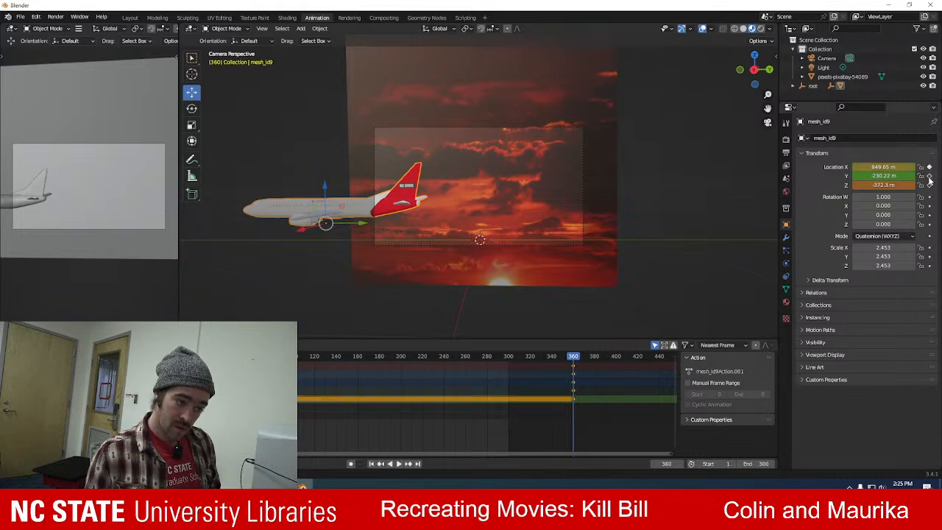
click(929, 185)
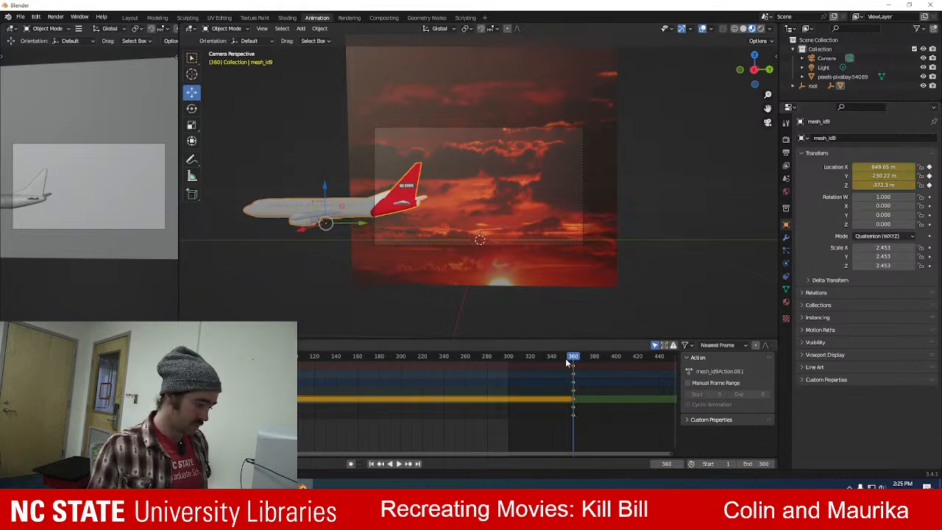
Play the animation and shift the airplane's starting keyframes earlier in time, to before frame 0.
key(space)
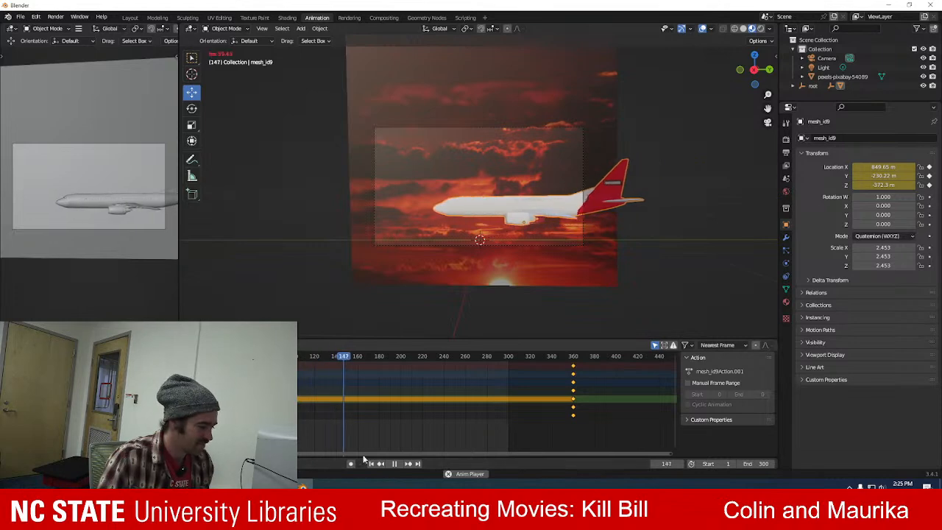
click(394, 464)
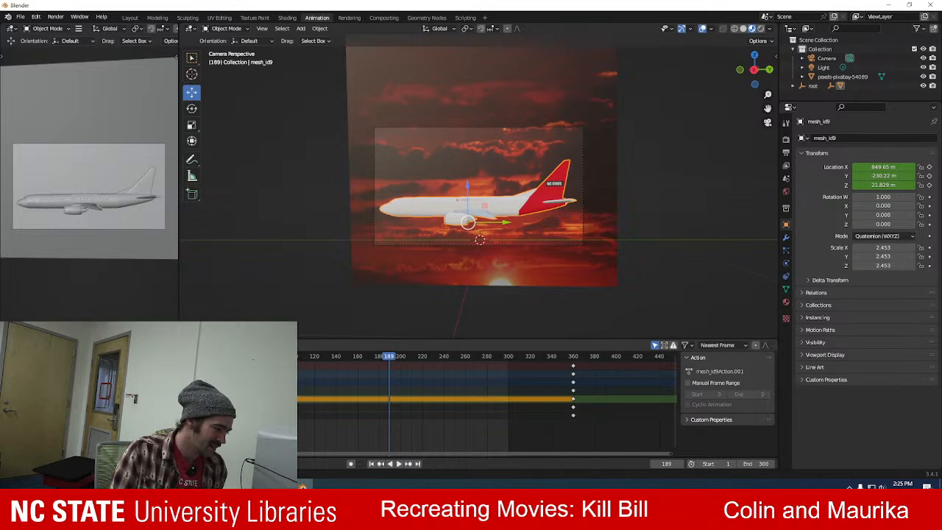
key(g)
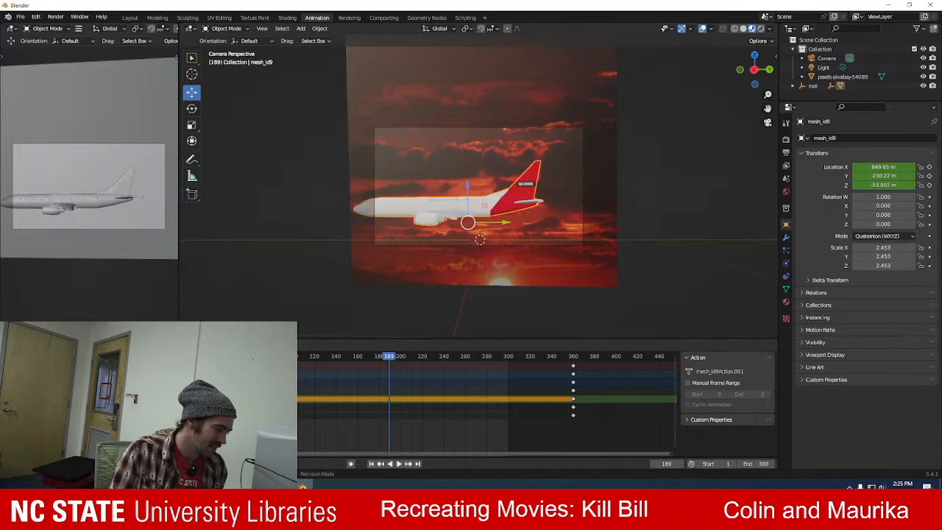
click(295, 367)
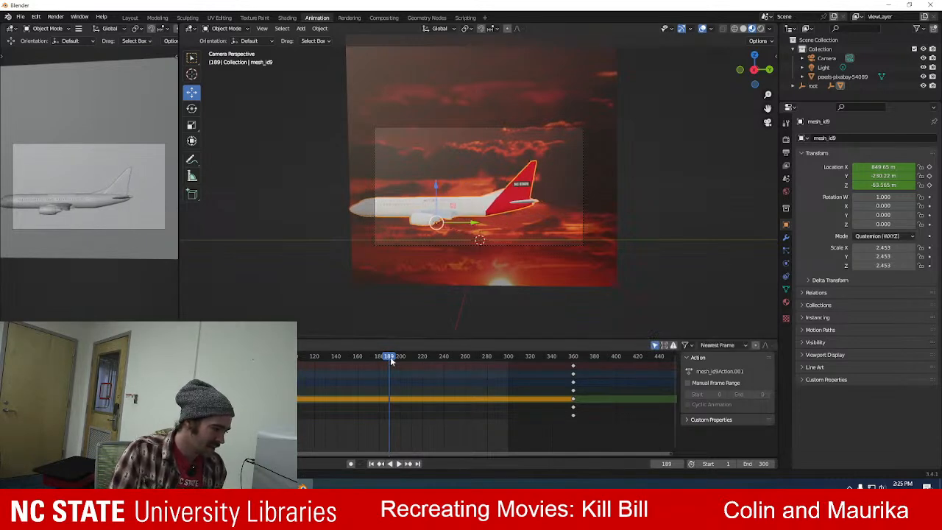
Play the animation from frame 0 to check the airplane's speed at the start of the shot.
drag(390, 358, 184, 359)
key(space)
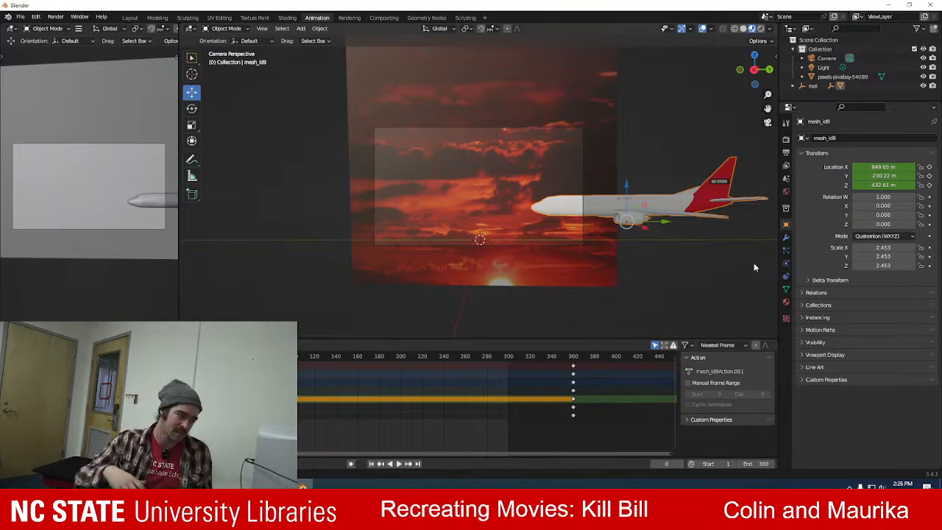
key(space)
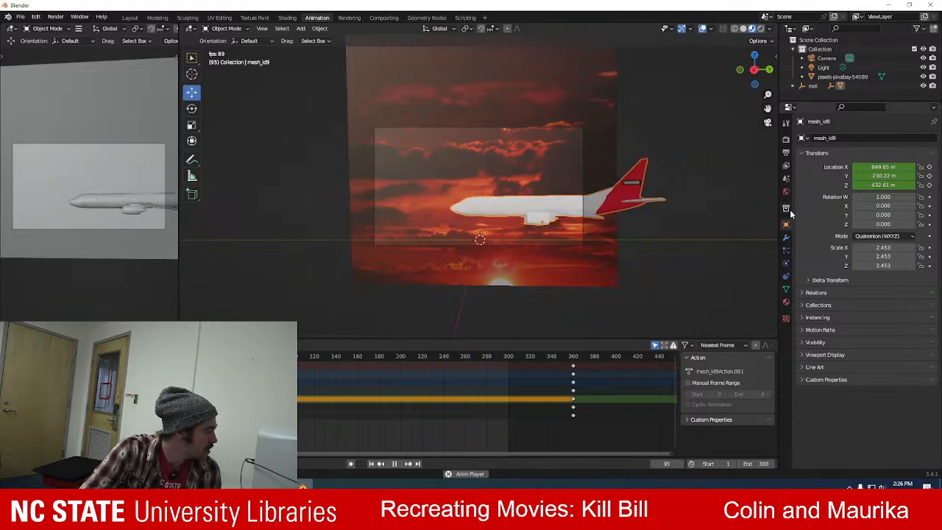
key(space)
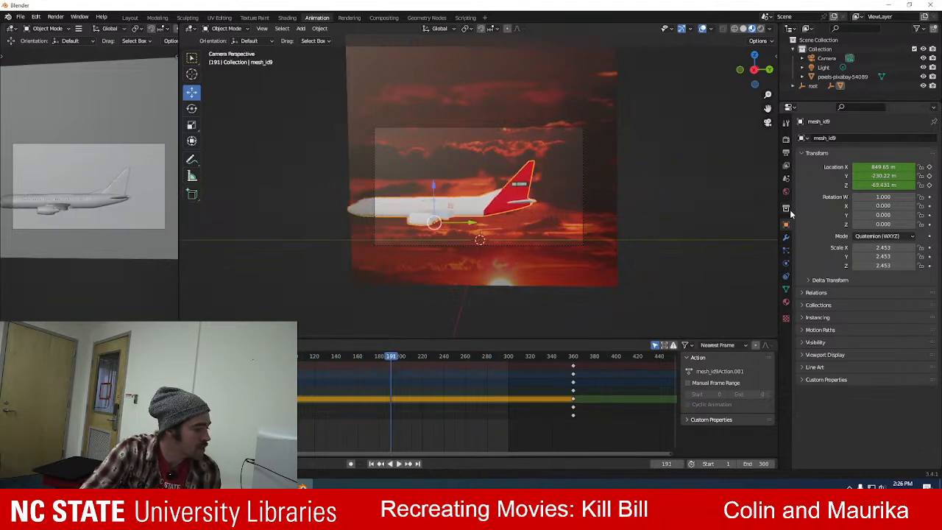
Enlarge the camera view and replay the shot from frame 0 to examine how the airplane enters the frame.
click(767, 122)
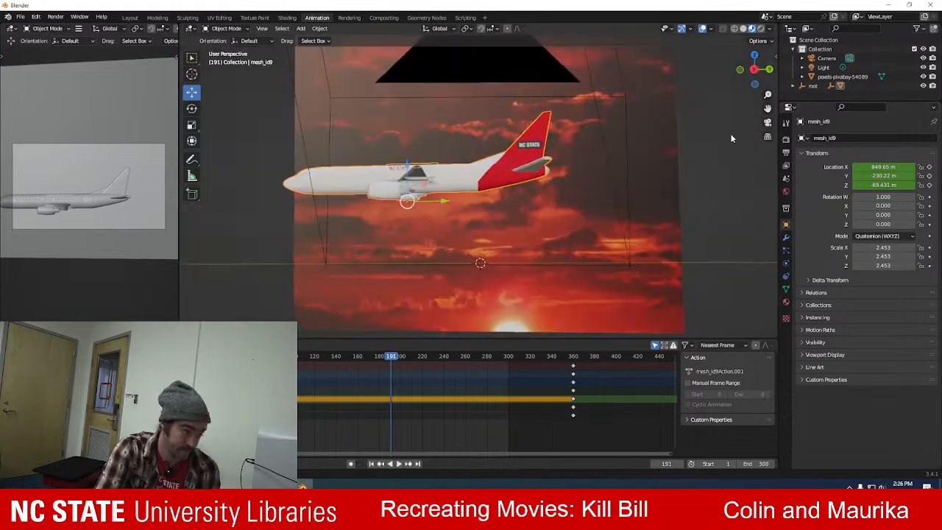
click(768, 122)
scroll(548, 199, up, 3)
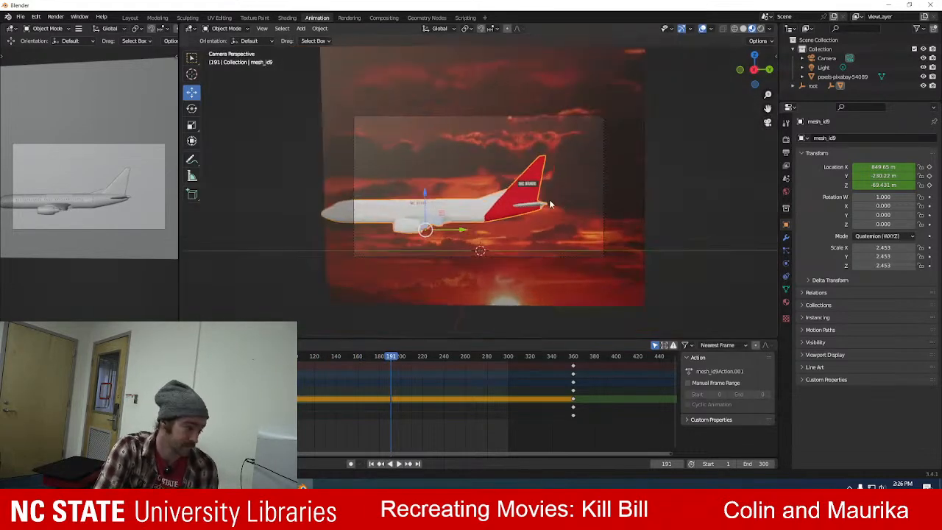
key(space)
drag(357, 360, 185, 361)
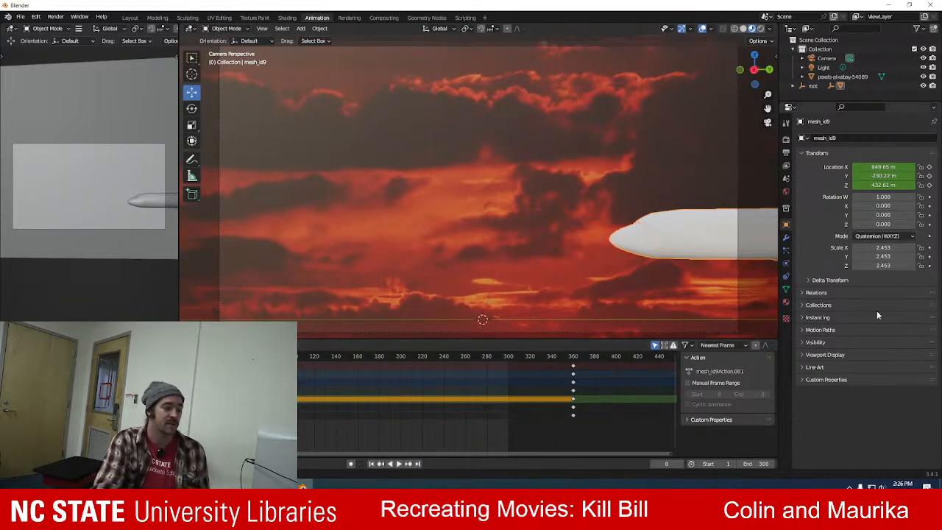
key(space)
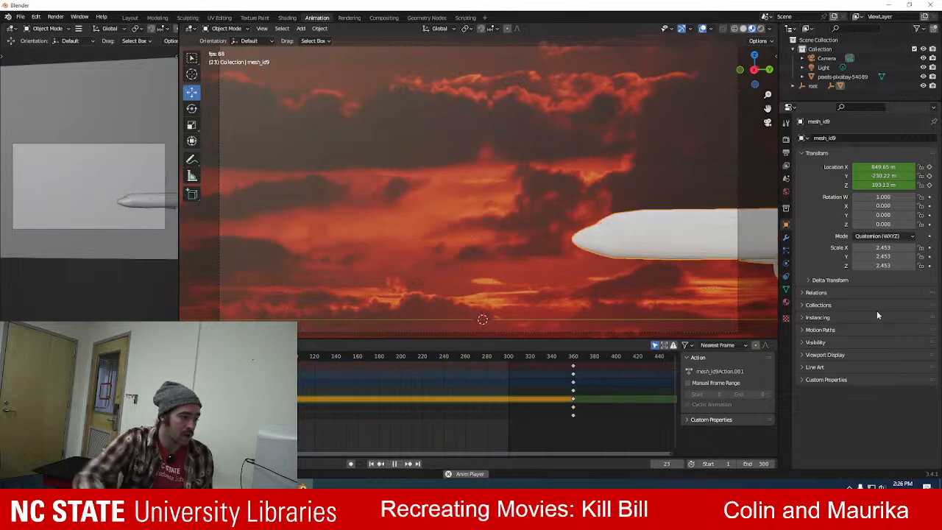
key(space)
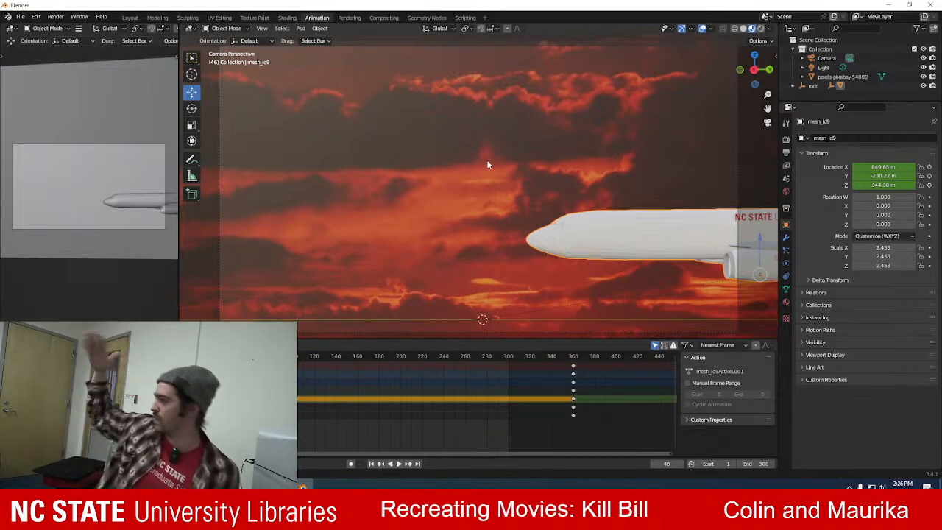
scroll(455, 195, down, 4)
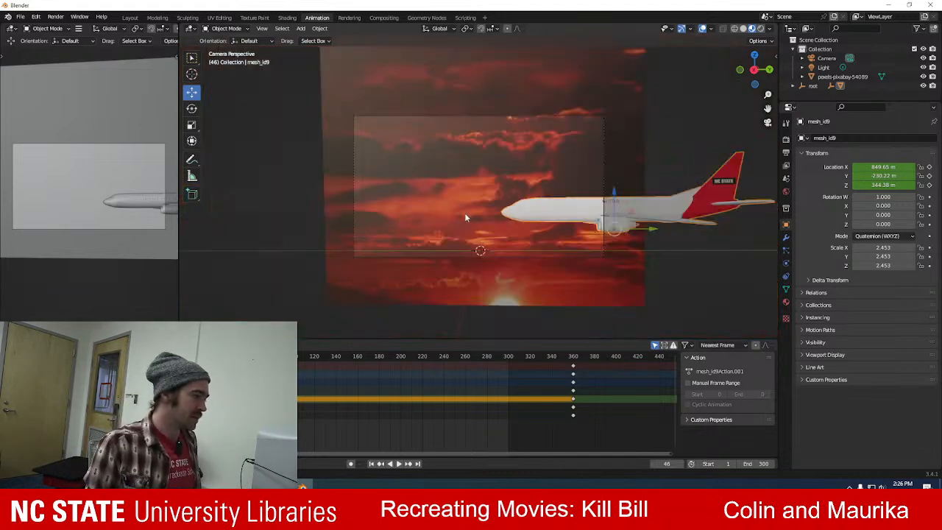
drag(234, 356, 184, 356)
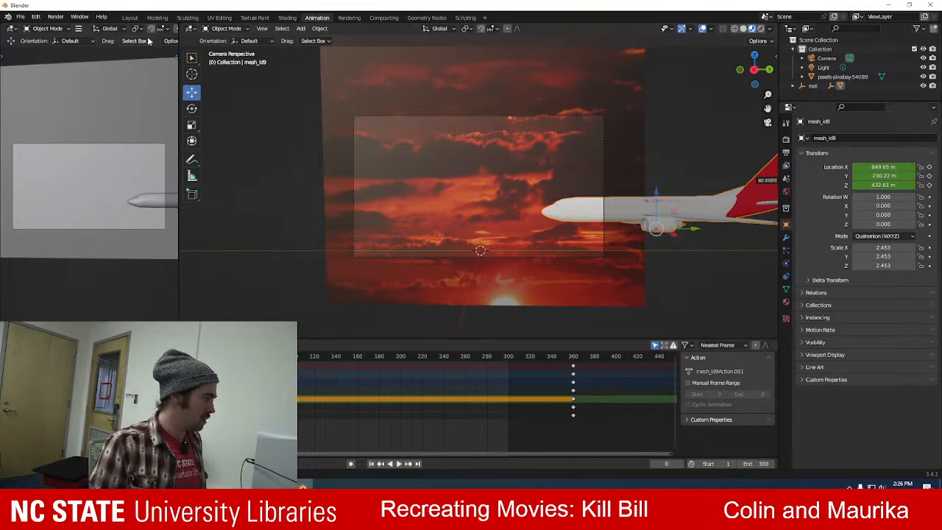
Switch to the Layout workspace, bring the whole scene into view and deselect the airplane.
click(130, 17)
scroll(342, 243, down, 3)
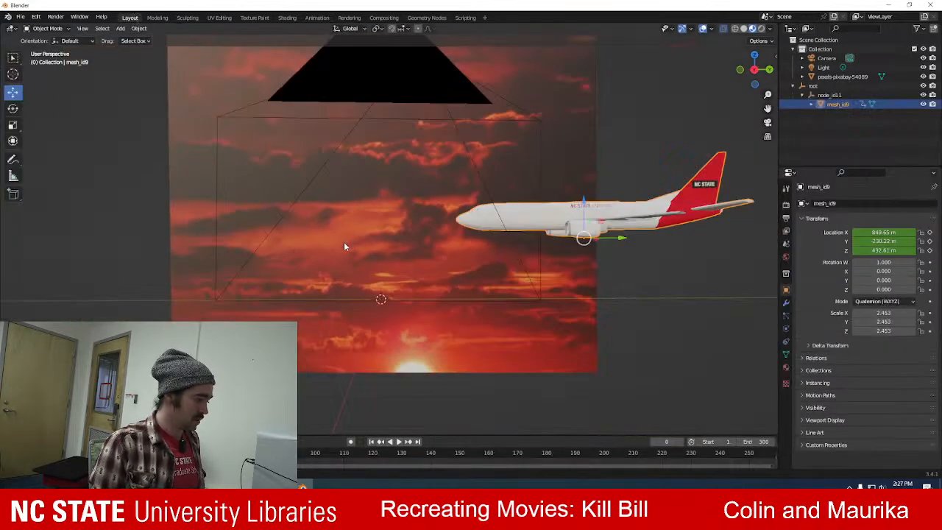
scroll(401, 233, down, 3)
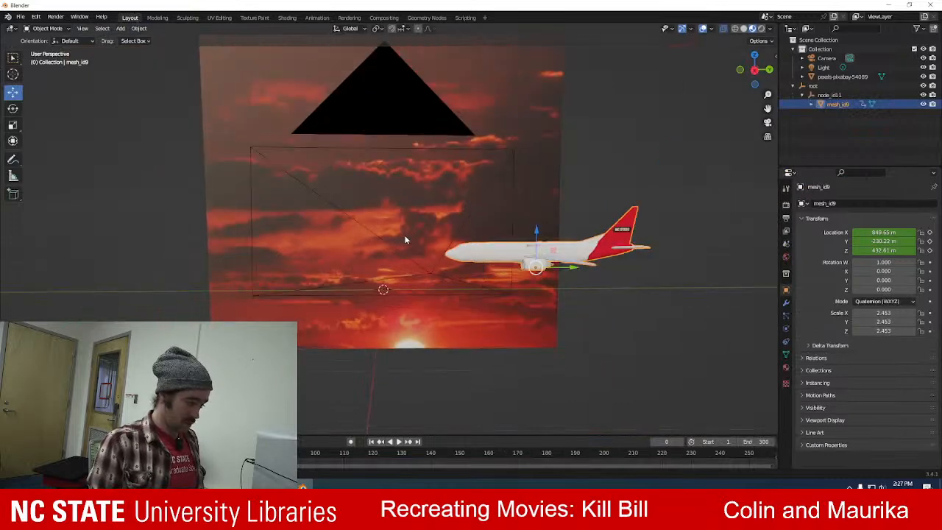
mouse_move(539, 335)
middle_down()
mouse_move(524, 335)
mouse_move(532, 334)
middle_up()
click(629, 181)
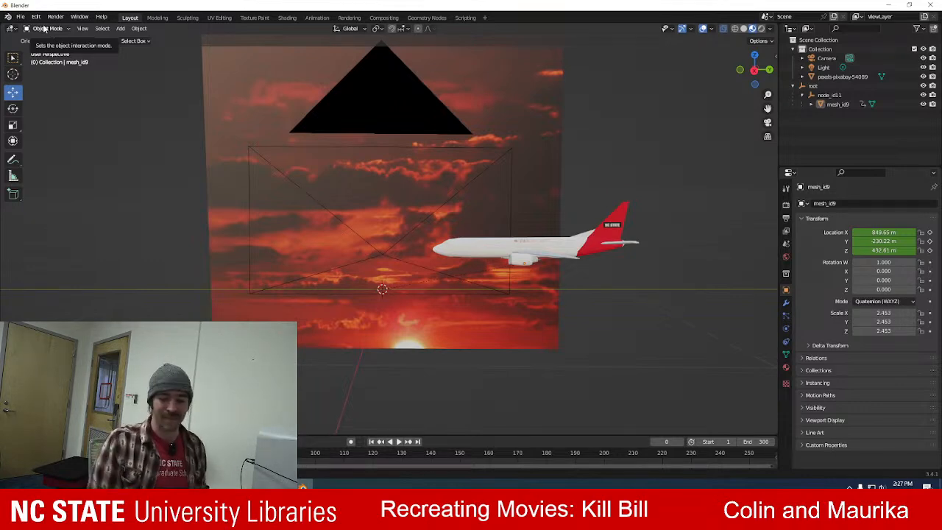
Add a Sun light and lower it to about -0.218 m on Z, beside the bright sun in the sunset image.
click(120, 29)
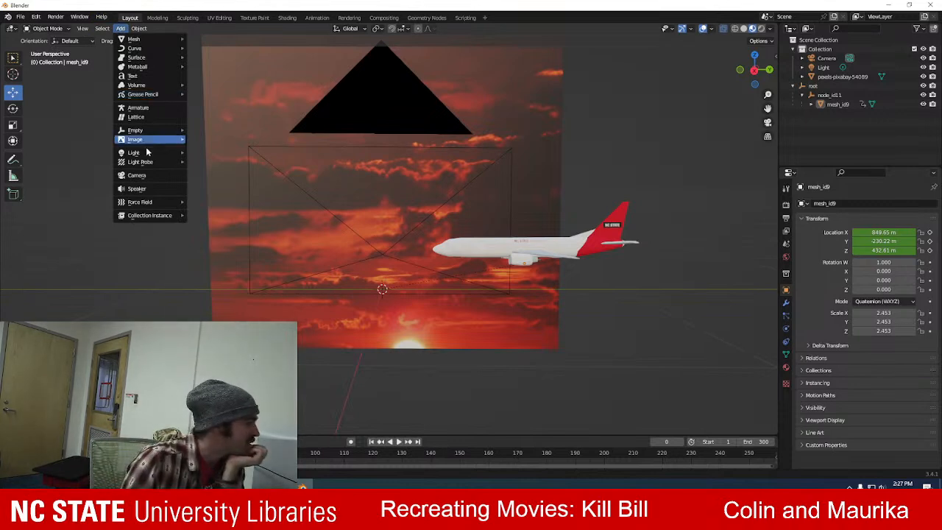
mouse_move(148, 152)
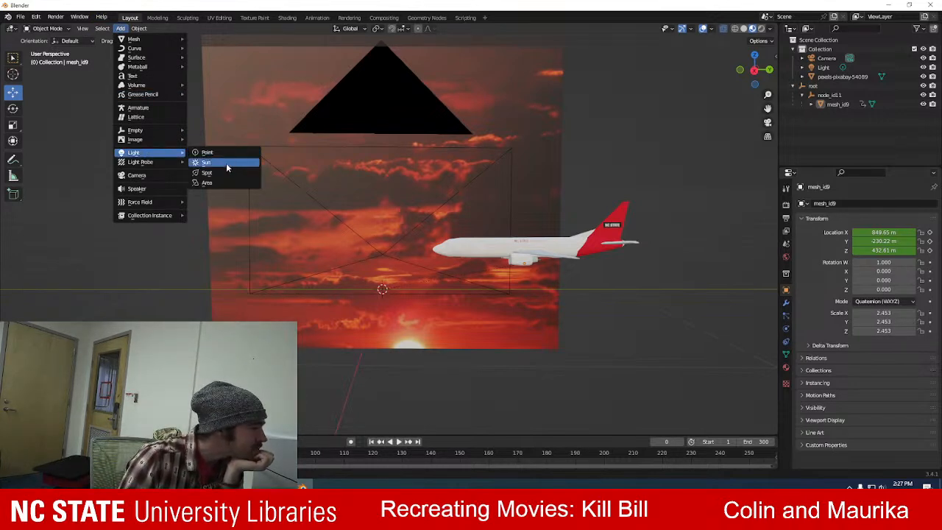
click(226, 163)
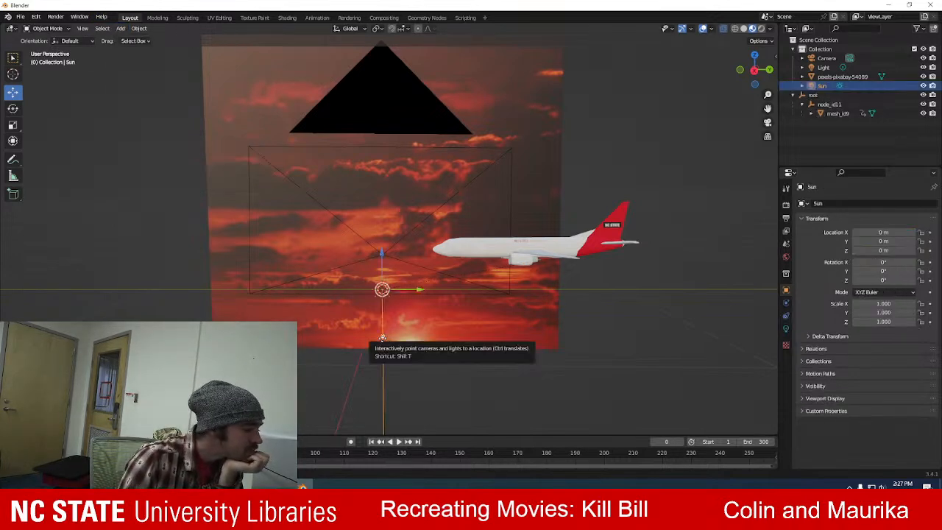
drag(382, 262, 394, 321)
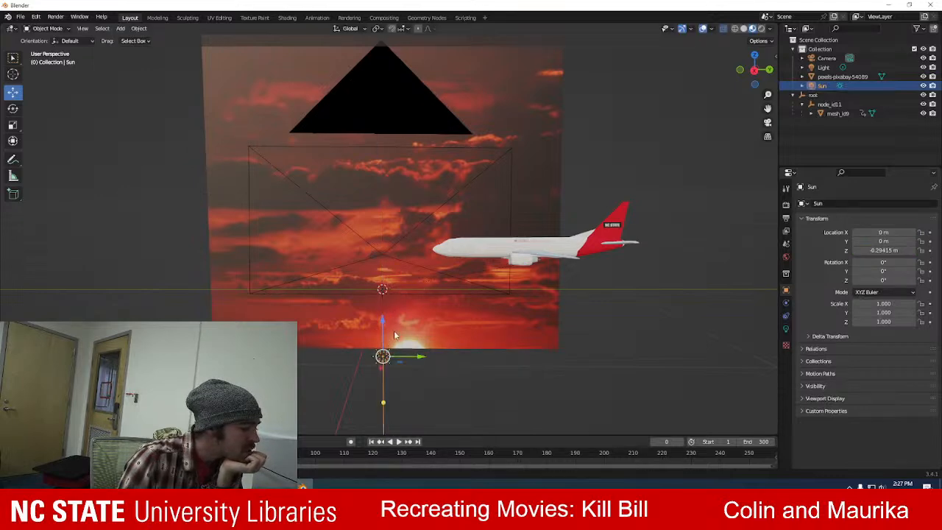
mouse_move(394, 321)
middle_down()
mouse_move(322, 308)
mouse_move(402, 315)
middle_up()
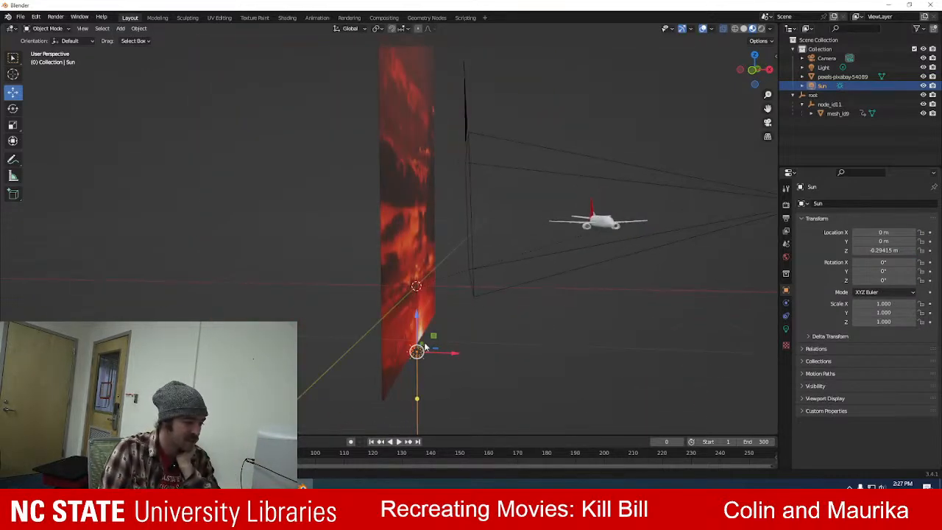
drag(417, 315, 420, 299)
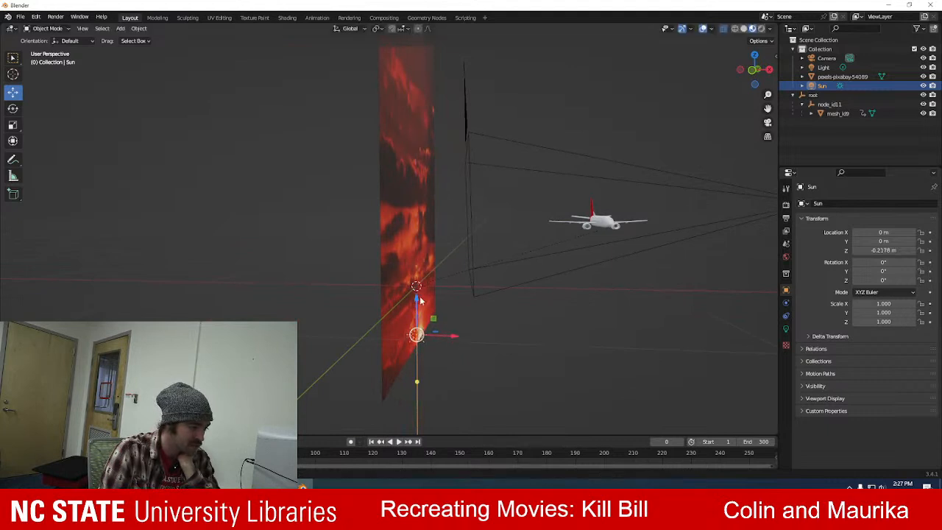
Aim the Sun light from the sunset backdrop towards the airplane, checking its direction from several angles.
drag(416, 381, 586, 226)
middle_drag(586, 225, 451, 322)
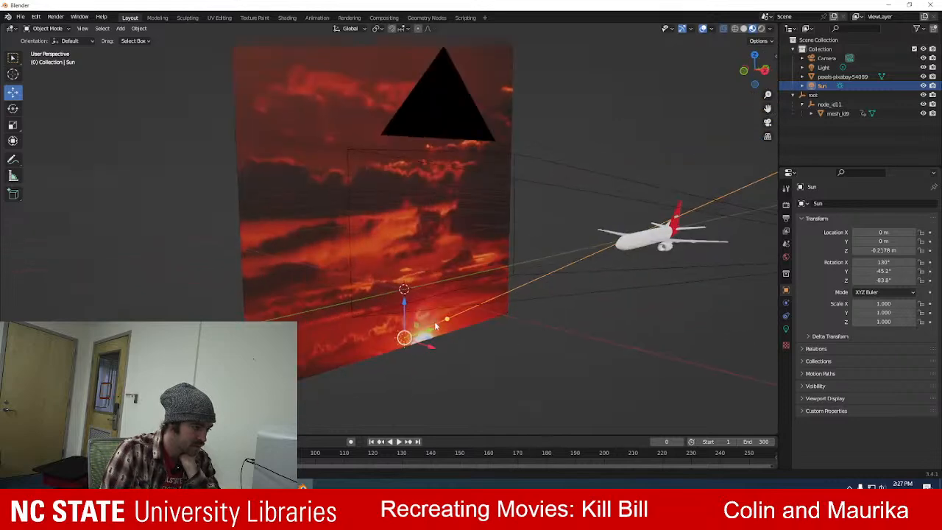
drag(447, 318, 651, 225)
middle_drag(623, 381, 463, 311)
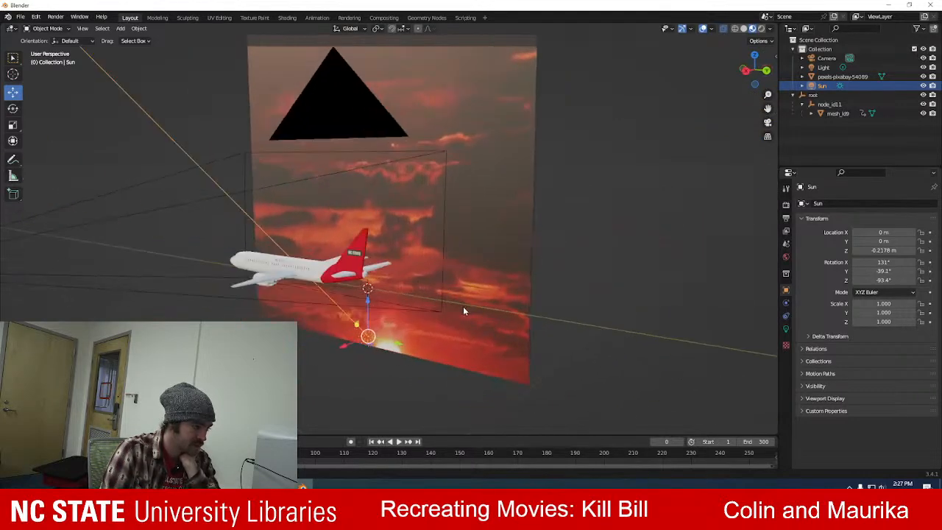
drag(357, 325, 357, 333)
Add an Area light and raise it to about 0.94 m on Z, above the scene.
click(127, 108)
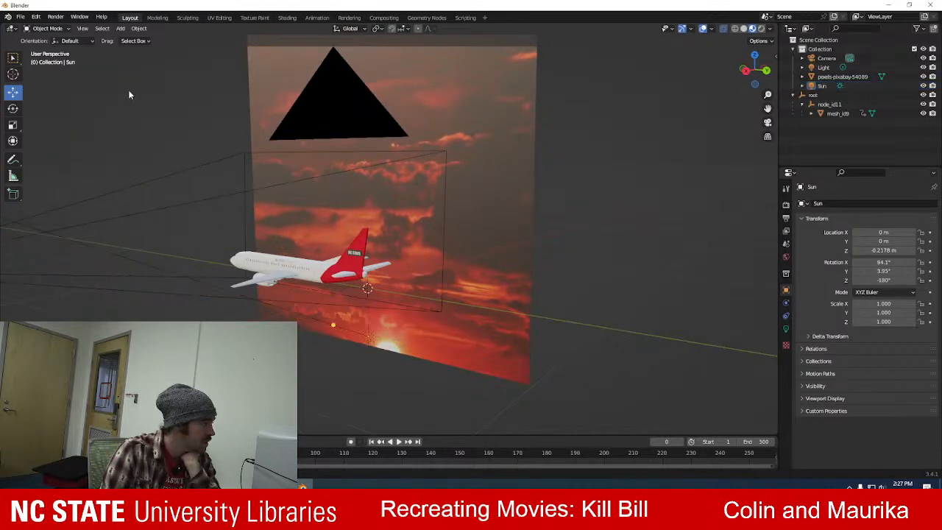
click(121, 29)
mouse_move(151, 152)
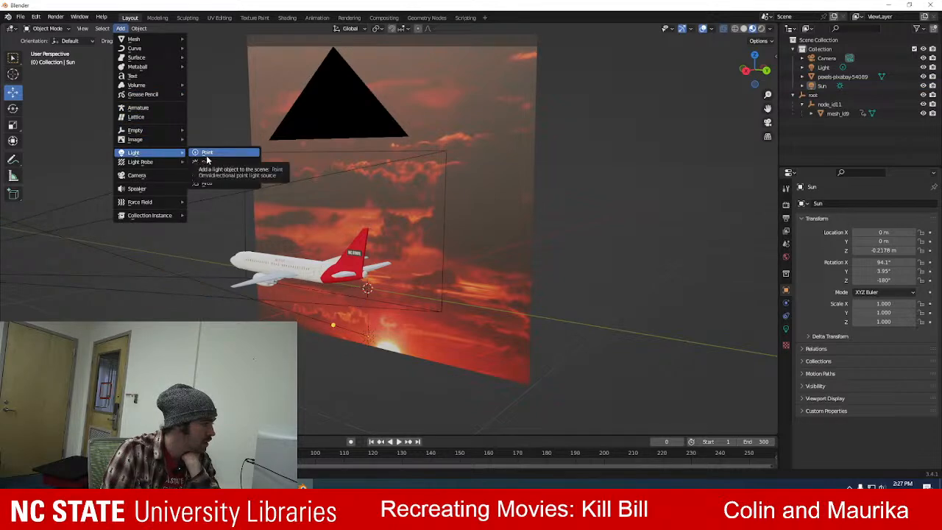
click(218, 184)
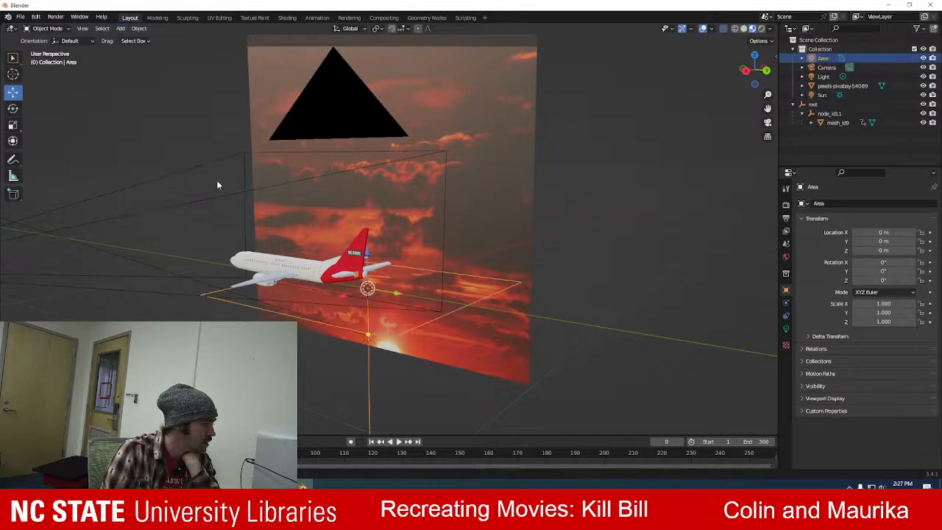
drag(365, 250, 363, 65)
middle_drag(342, 395, 372, 395)
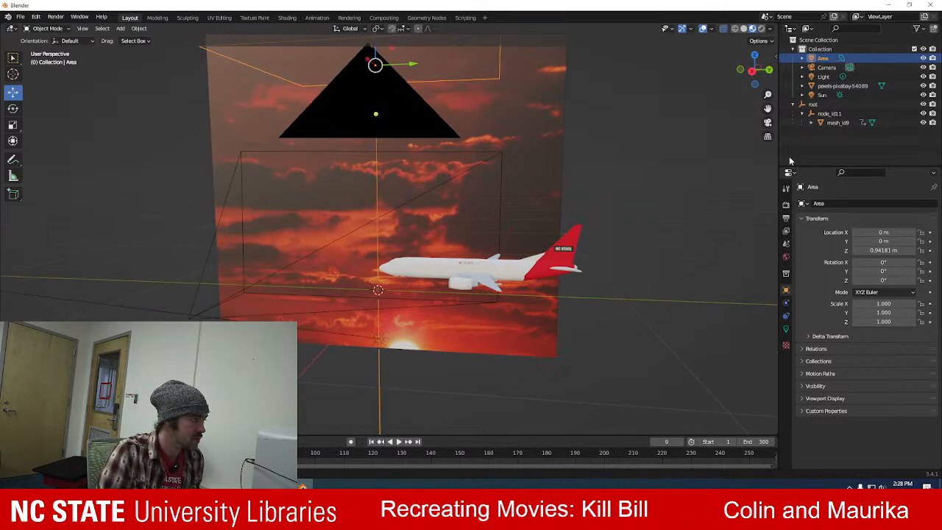
Set the Area light's color by sampling a red tone from the lower part of the sunset image.
click(785, 329)
click(876, 257)
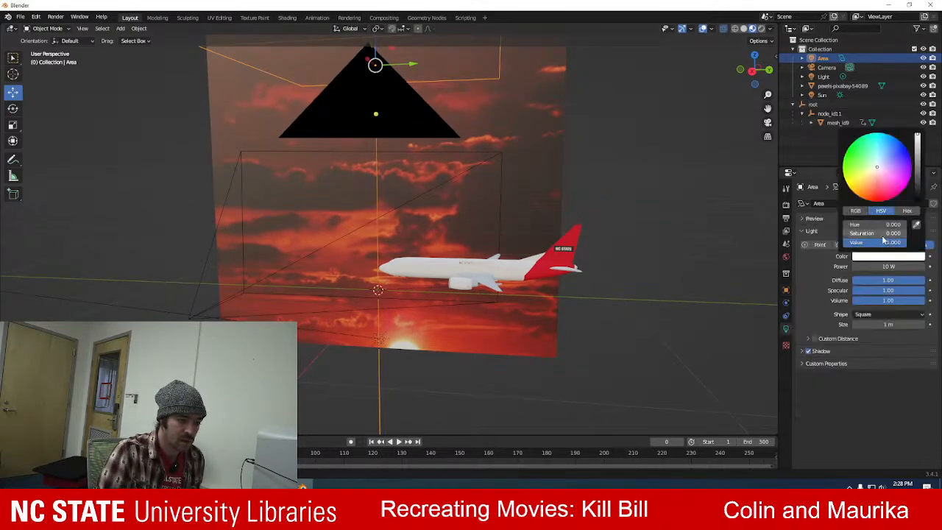
click(917, 226)
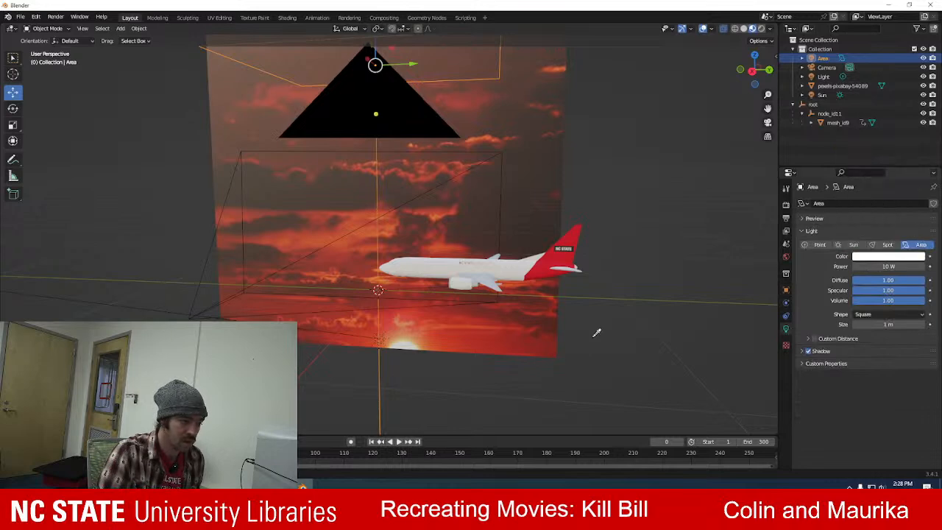
click(455, 326)
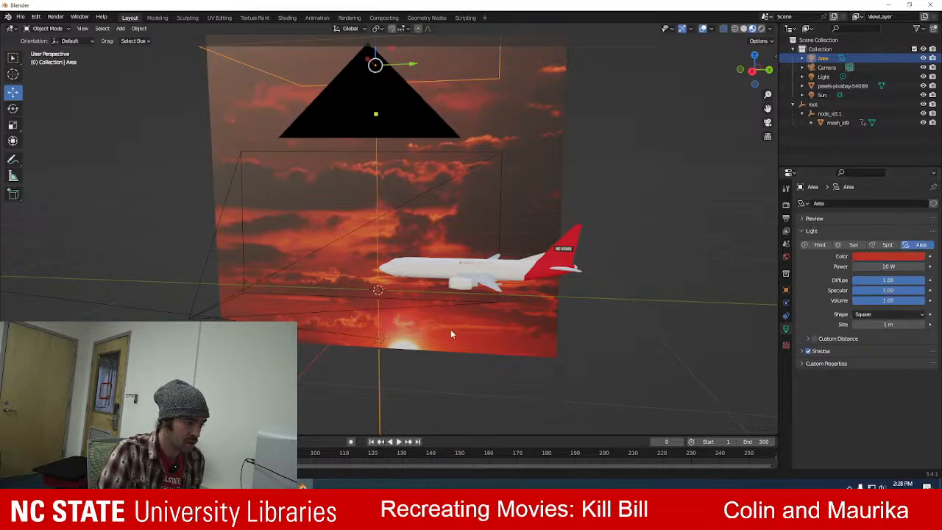
click(380, 340)
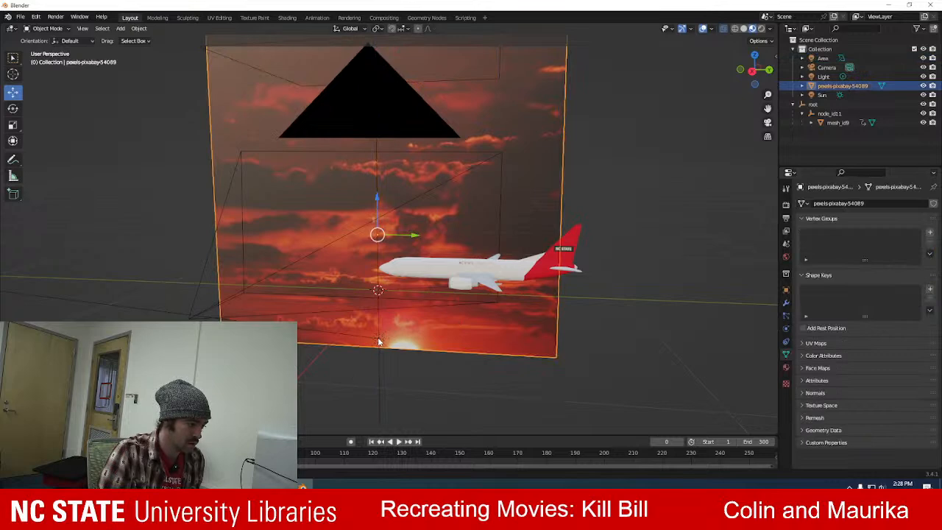
click(353, 368)
middle_drag(353, 369, 403, 350)
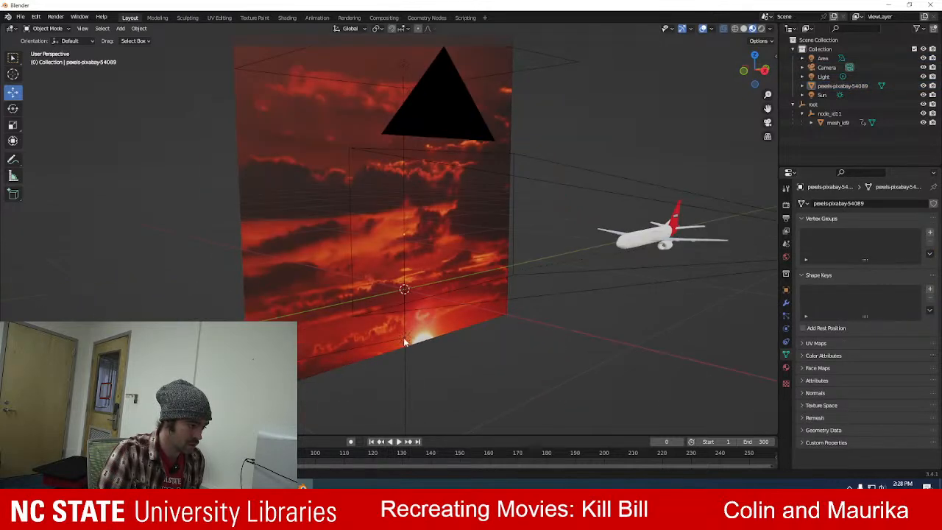
click(403, 340)
click(479, 380)
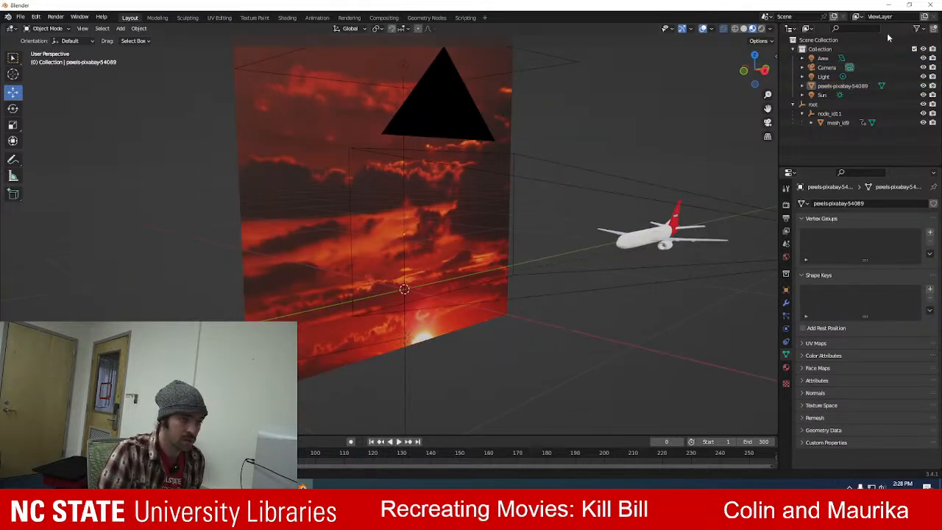
Select the Sun light and set its color by sampling the bright sun in the sunset image.
click(824, 96)
click(859, 257)
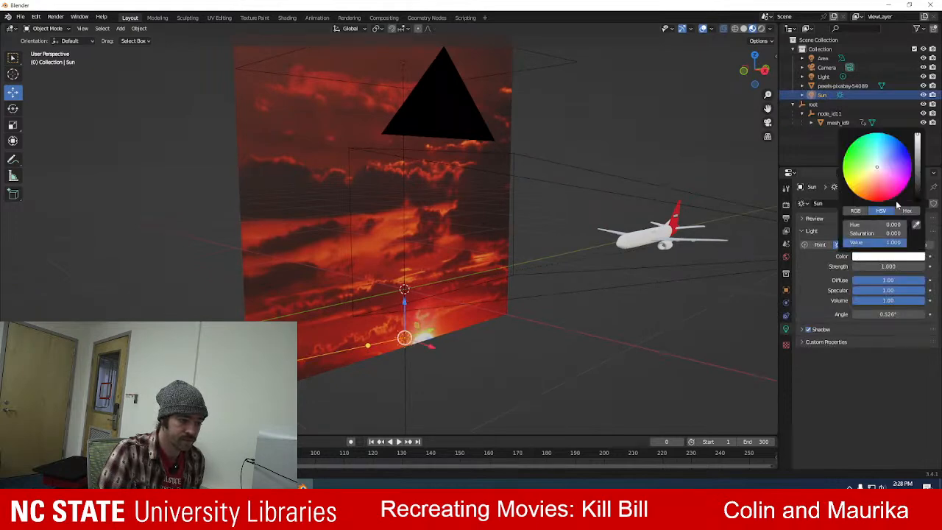
click(915, 224)
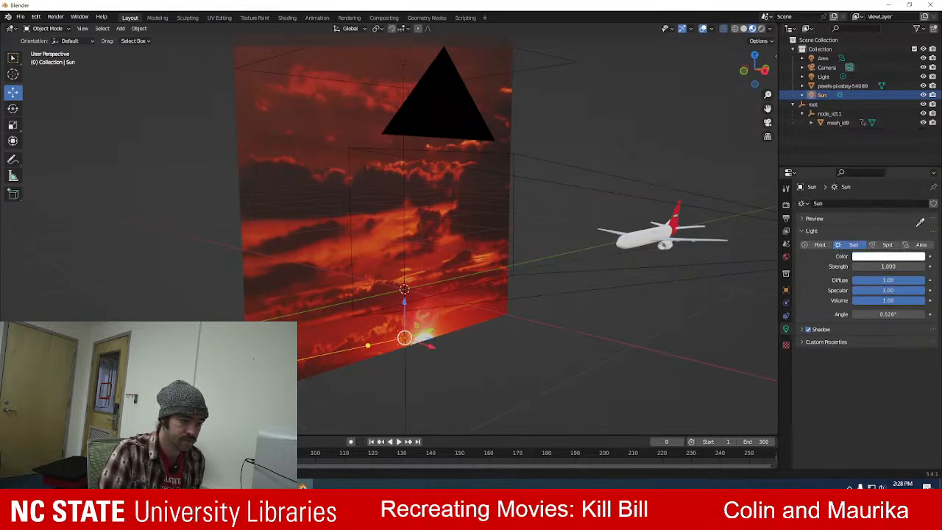
click(422, 339)
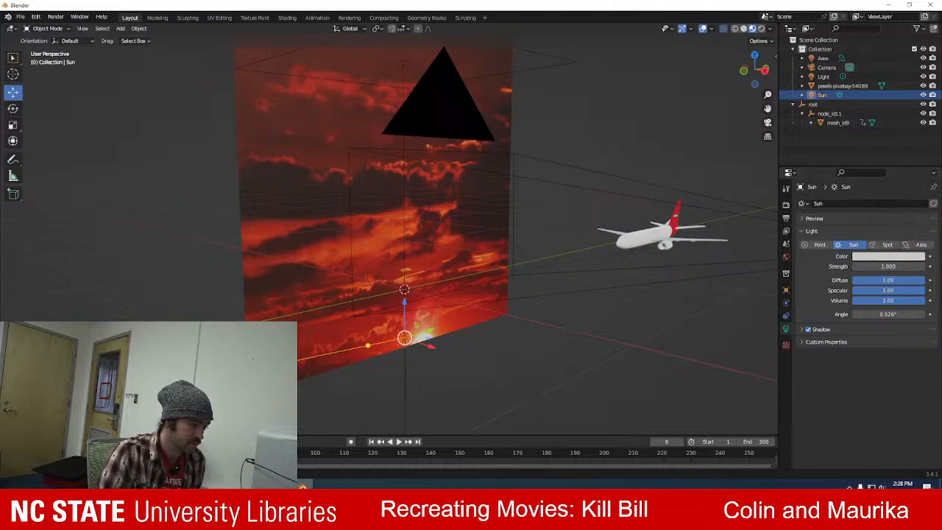
click(903, 257)
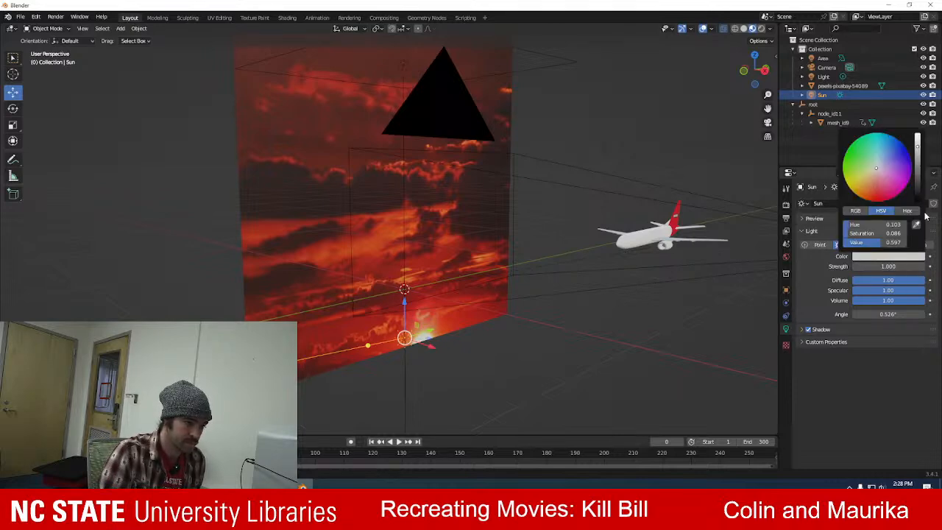
click(915, 225)
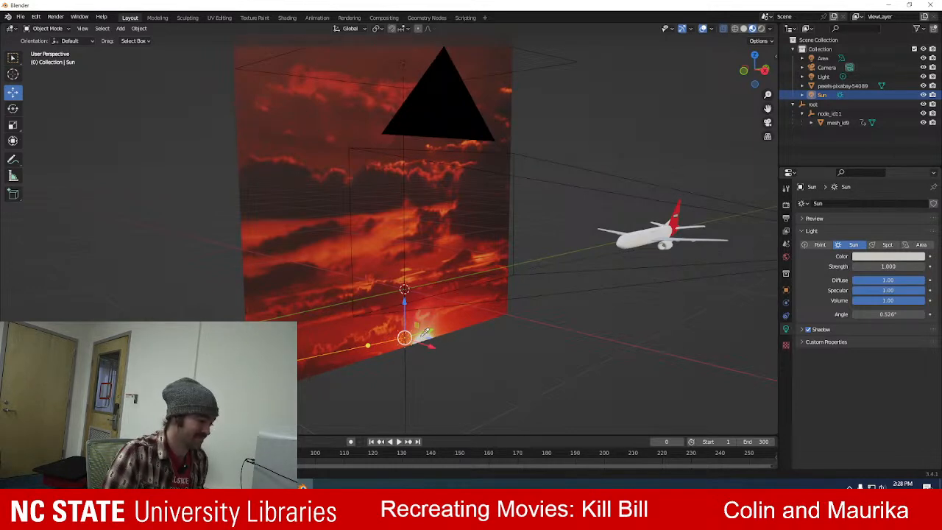
Redirect the Sun light so its beam points from the sunset towards the airplane, checking it from several angles.
middle_drag(370, 381, 343, 337)
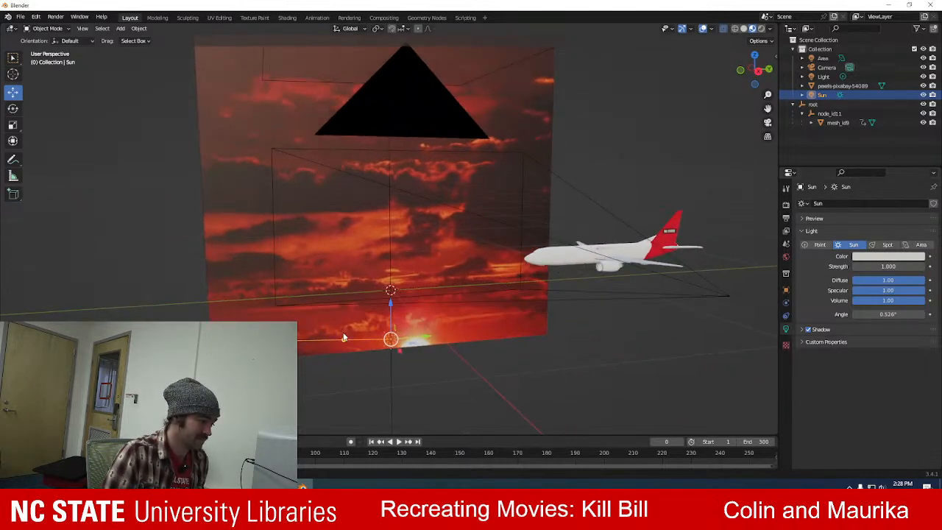
drag(342, 343, 434, 322)
middle_drag(442, 342, 487, 365)
drag(409, 326, 331, 317)
middle_drag(331, 318, 345, 331)
drag(392, 347, 452, 340)
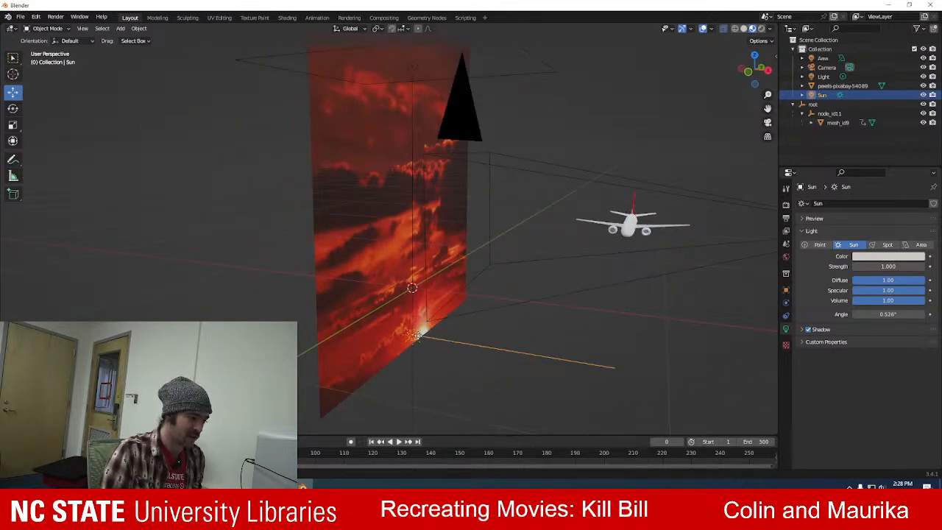
middle_drag(421, 383, 432, 361)
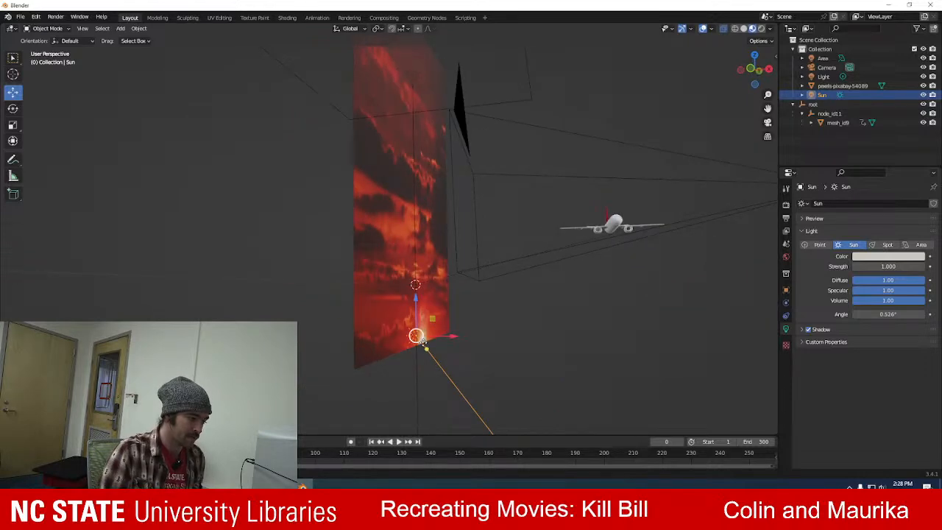
drag(427, 348, 695, 166)
middle_drag(696, 166, 596, 263)
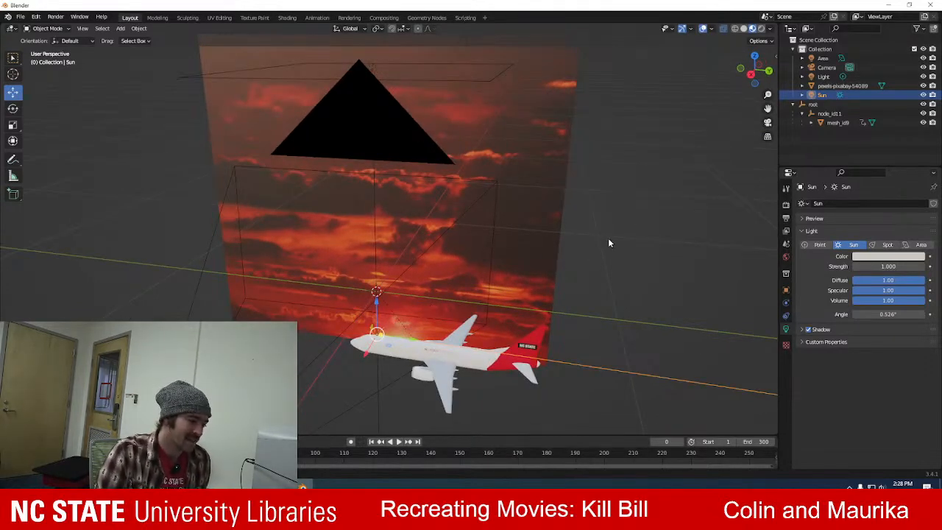
Switch to the Animation workspace, widen the camera viewport and display it in Material Preview shading.
click(317, 17)
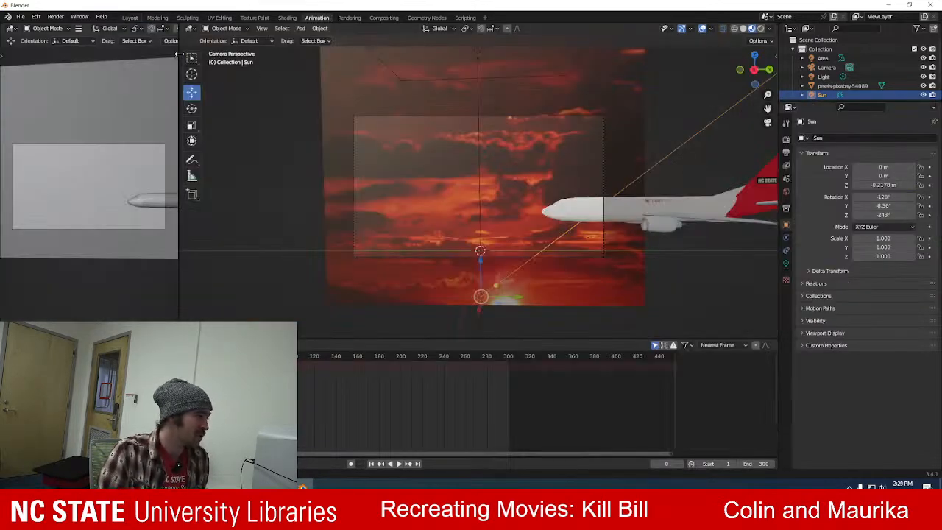
drag(177, 64, 325, 87)
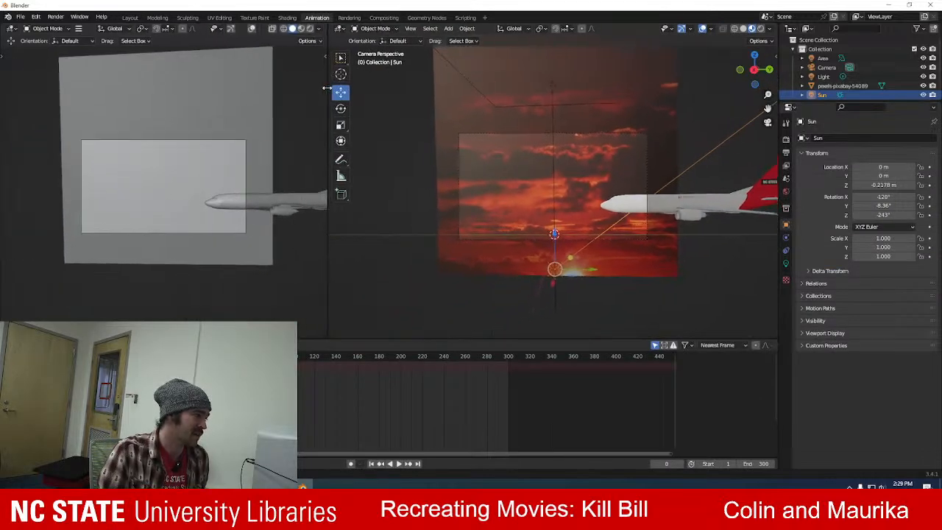
click(300, 29)
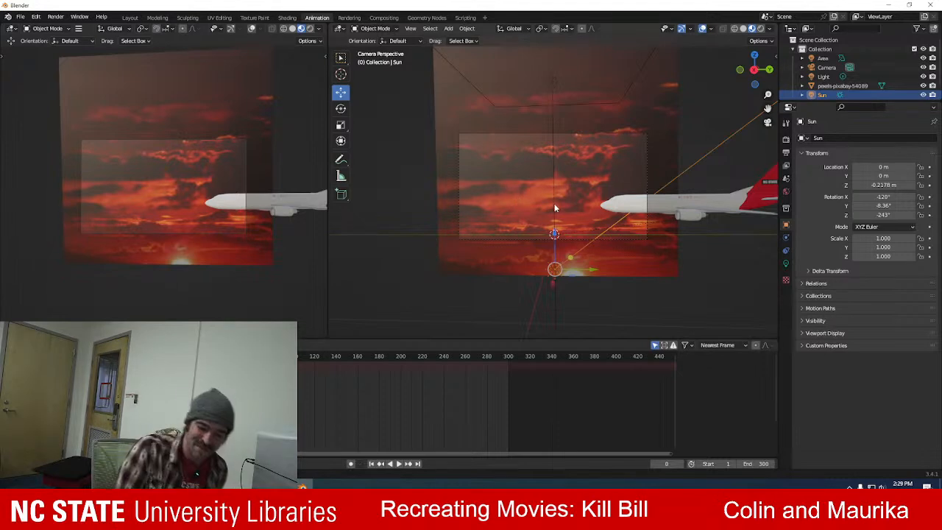
Play the animation, pause at frame 152 to set the camera viewport to Rendered shading, and resume playback to check the lighting.
key(space)
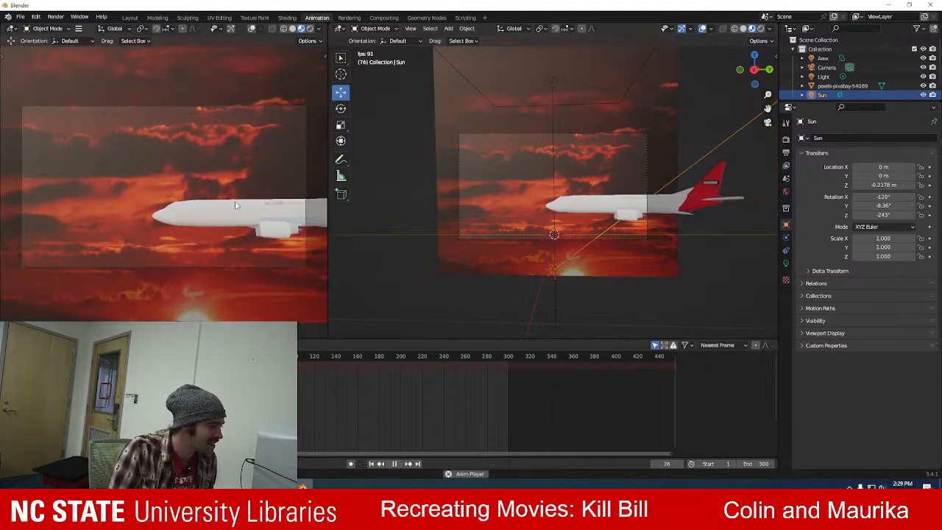
key(space)
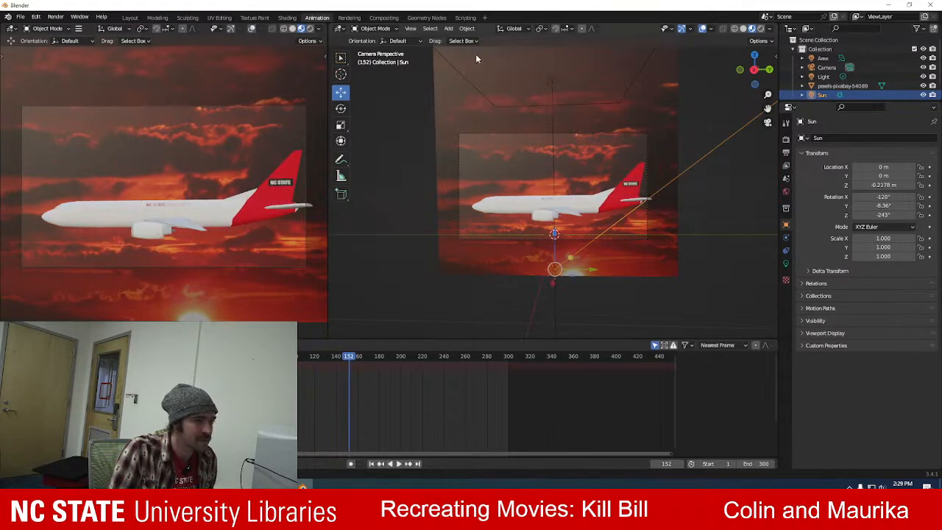
click(310, 28)
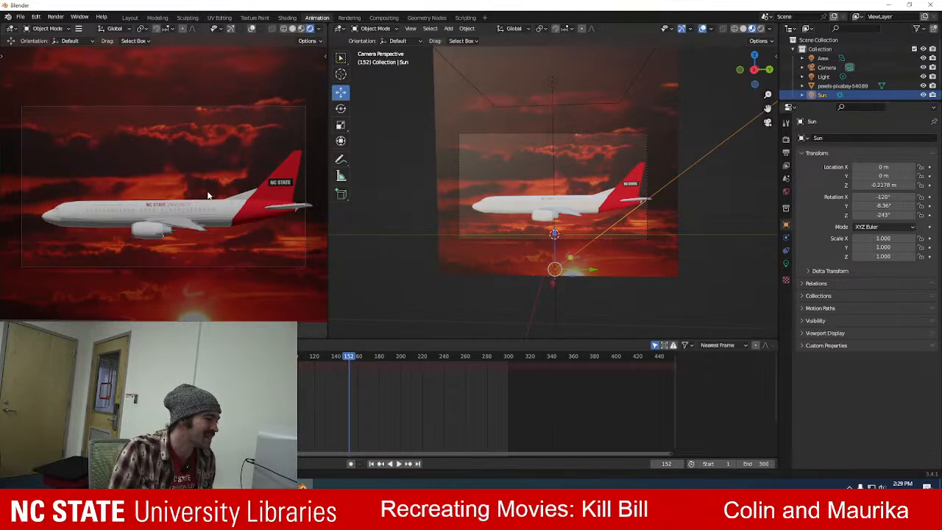
scroll(209, 196, up, 2)
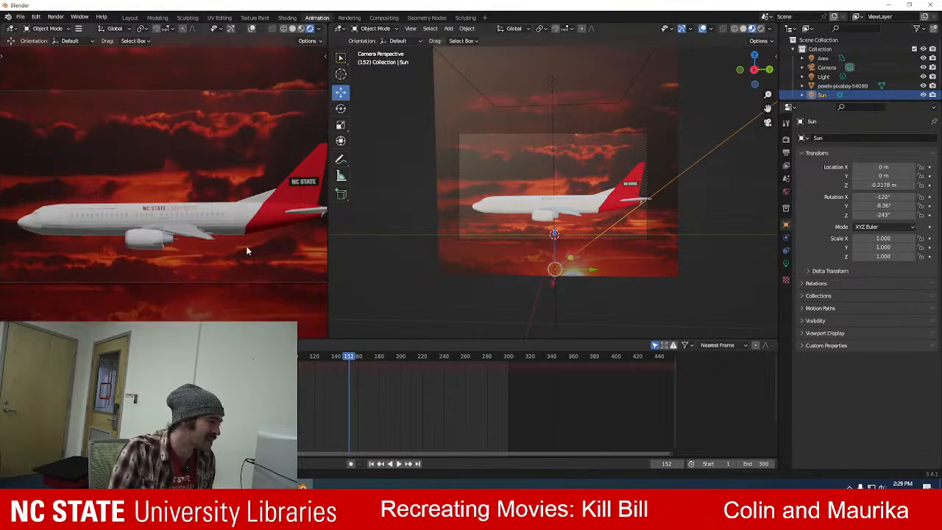
key(space)
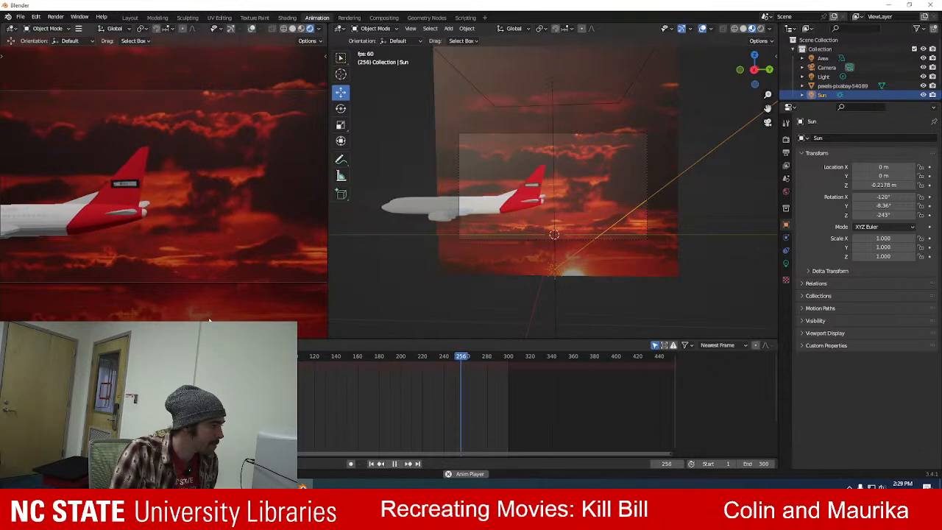
Stop playback, set the output frame rate to 24 fps, and replay the animation briefly to check the airplane's speed.
key(space)
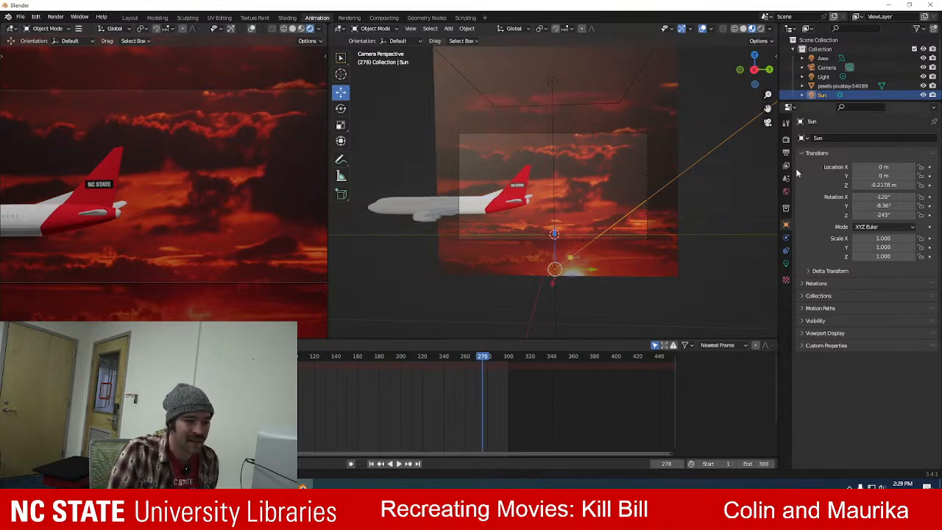
click(785, 153)
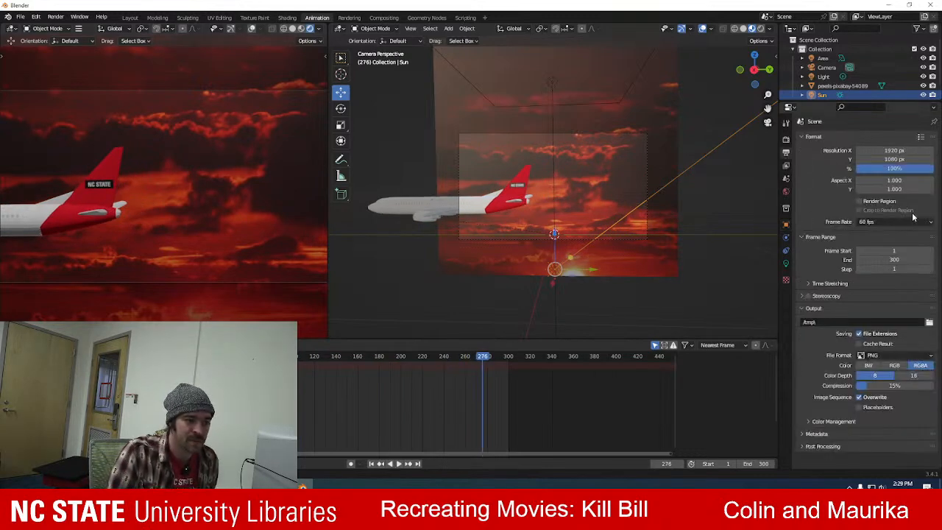
click(880, 221)
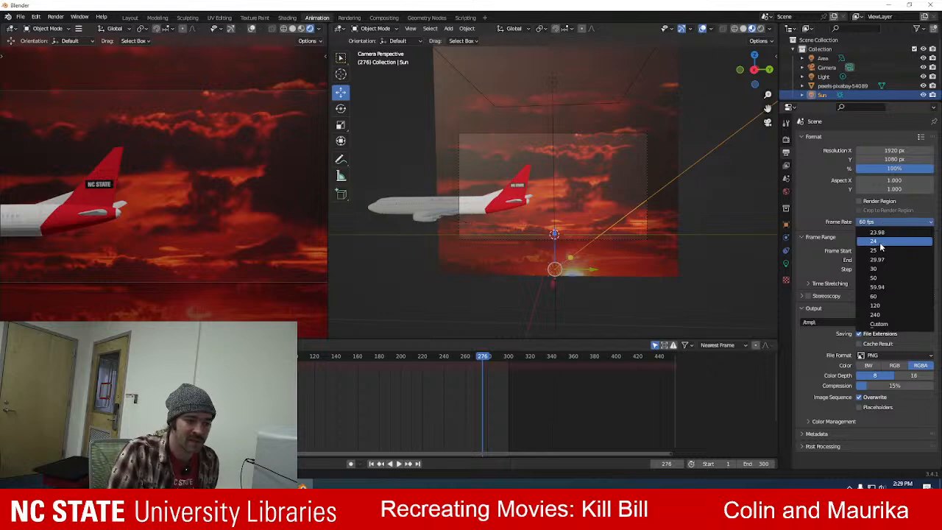
click(880, 243)
key(space)
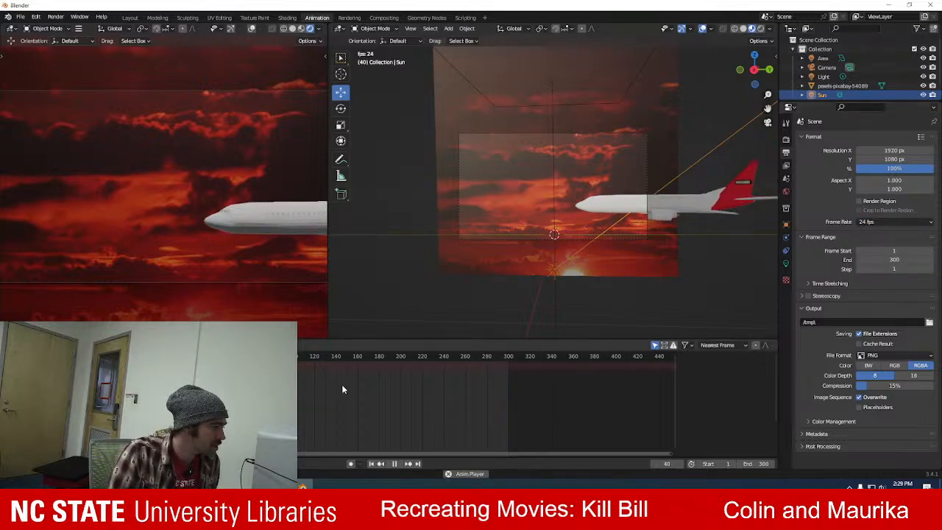
key(space)
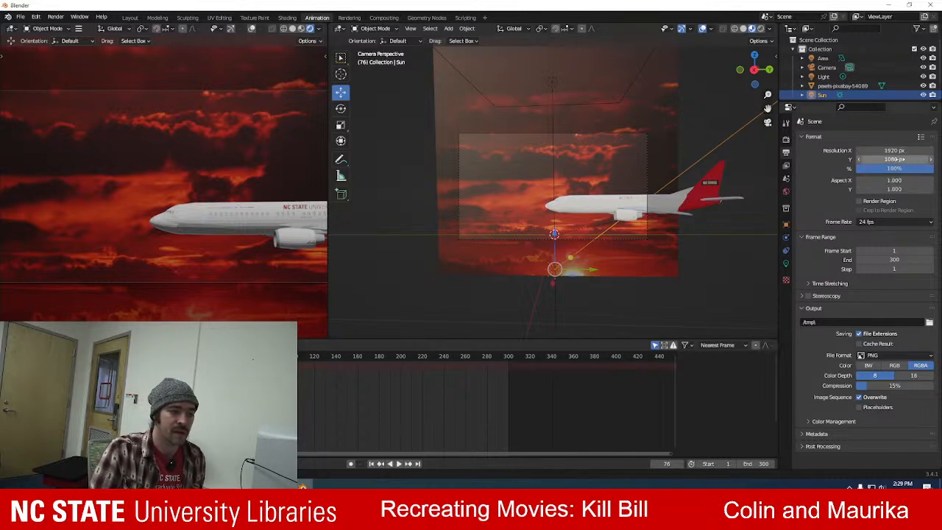
Set the render resolution to 3840 × 2160 px.
click(894, 150)
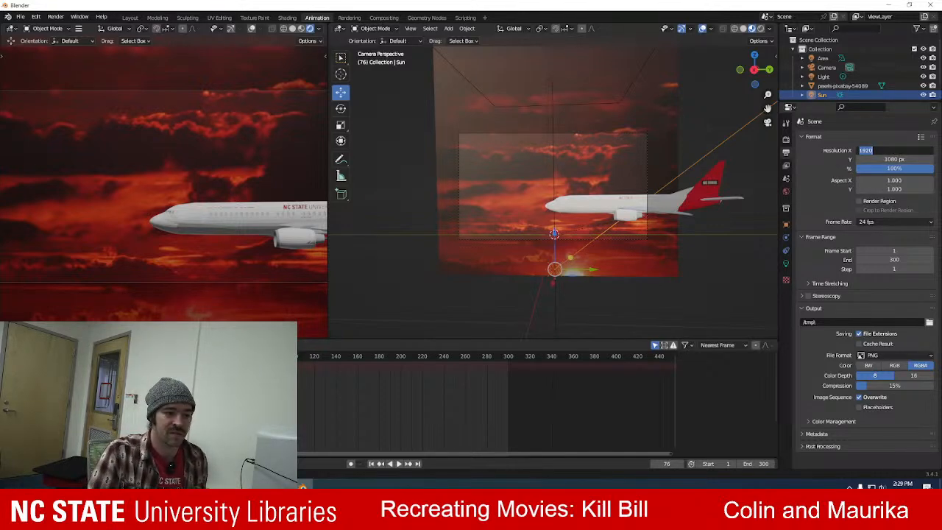
text(384)
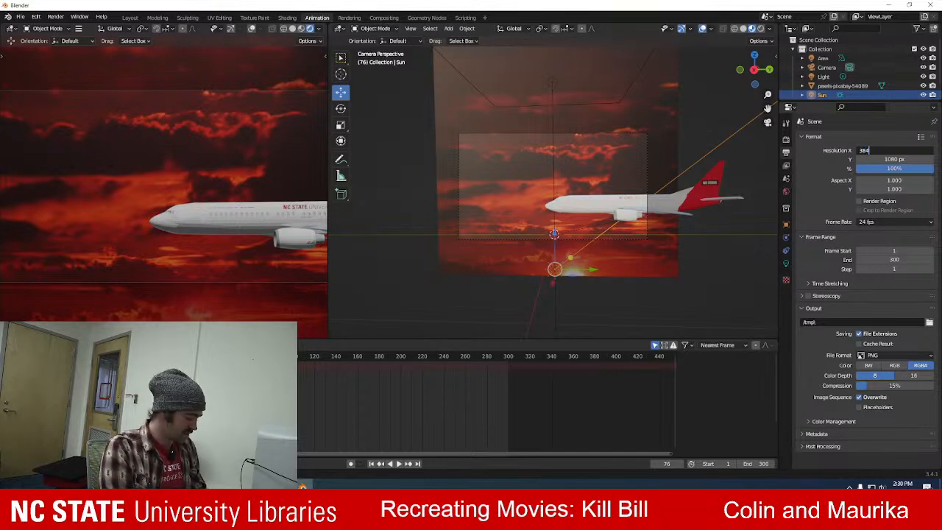
text(0)
key(Tab)
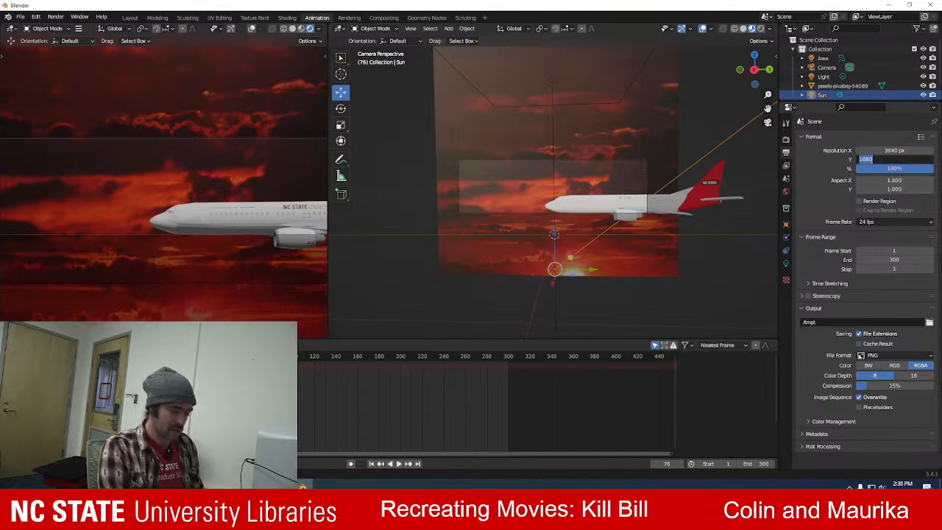
text(2160)
key(Tab)
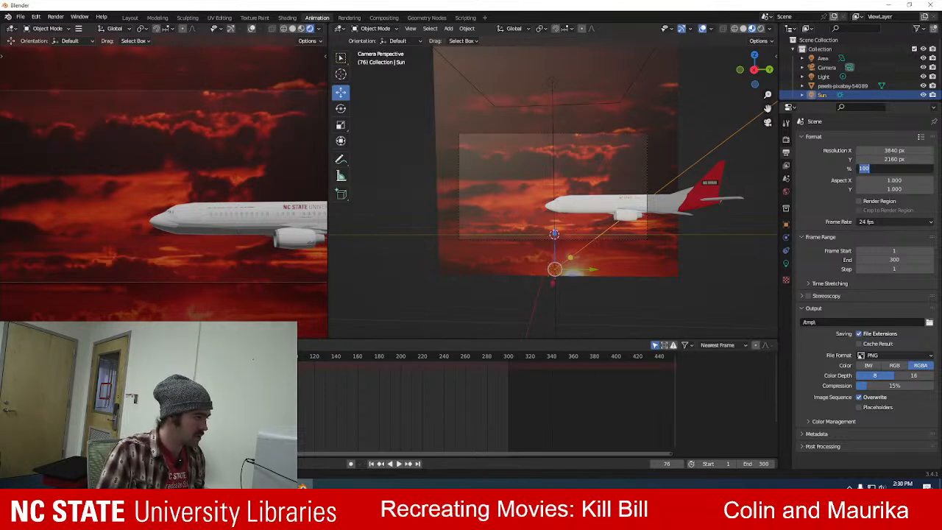
key(Return)
Play the animation with the whole camera frame in view and pause it at frame 152.
scroll(207, 88, down, 2)
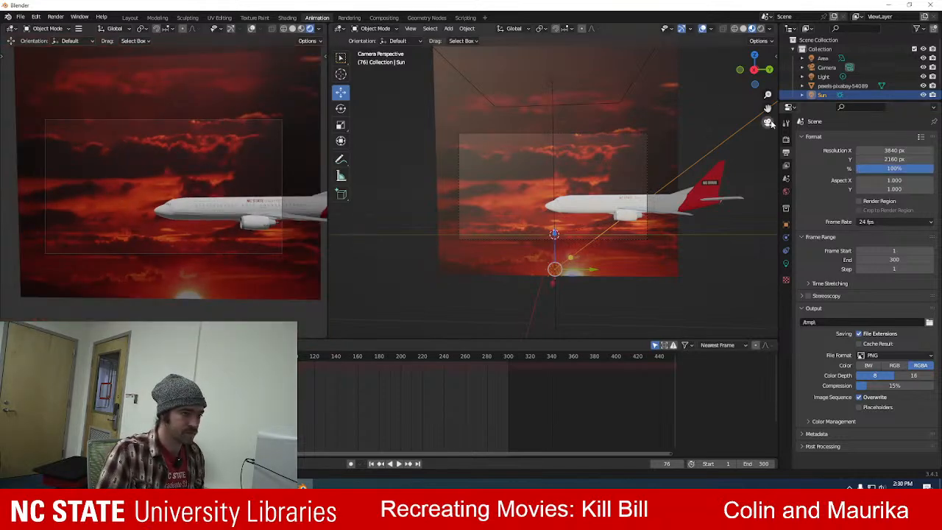
key(space)
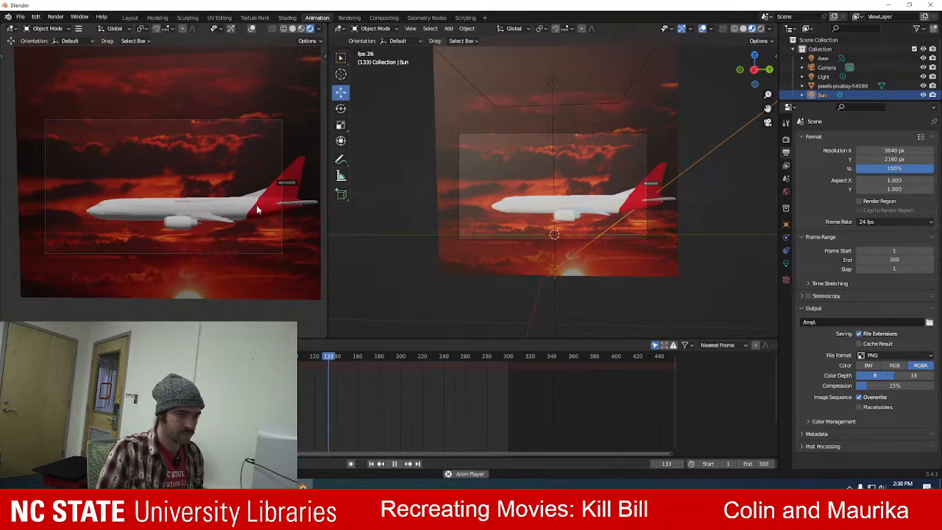
key(space)
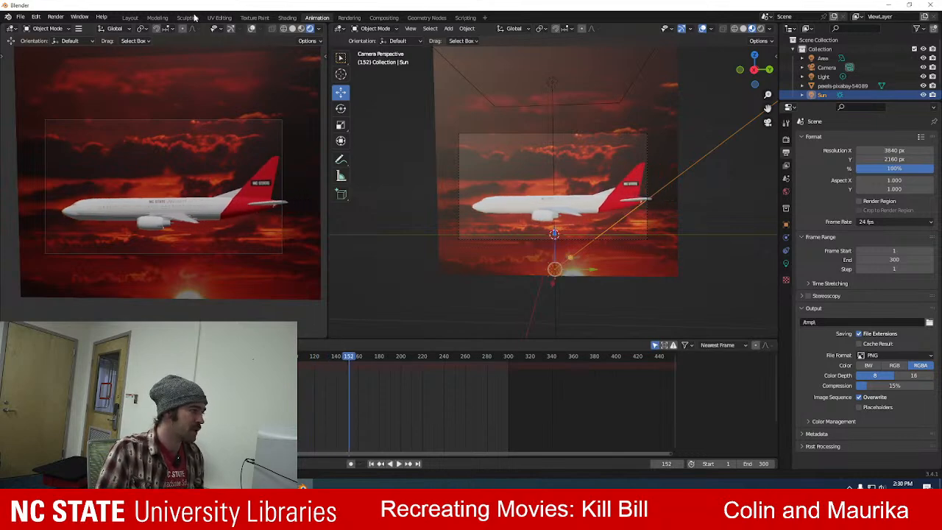
Save the project in the Documents folder as AirNCSU_KillBillShot.blend.
click(19, 16)
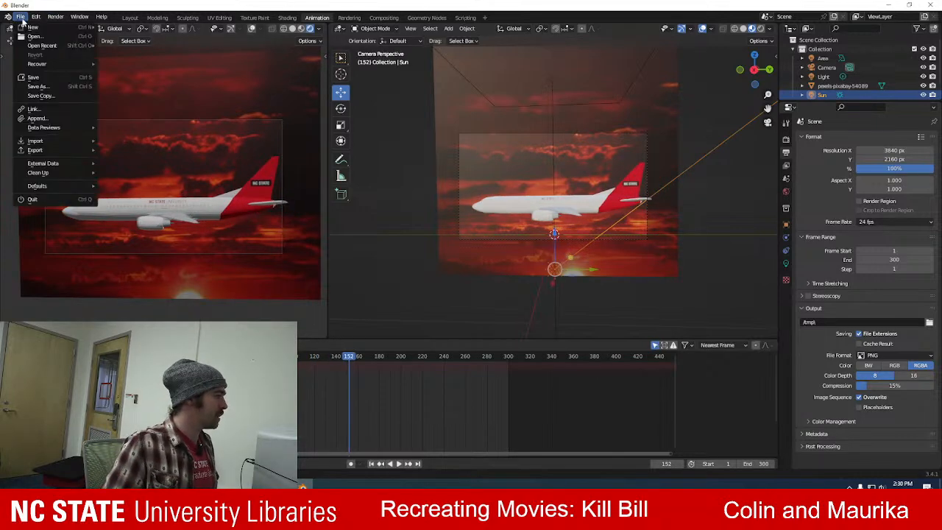
click(63, 86)
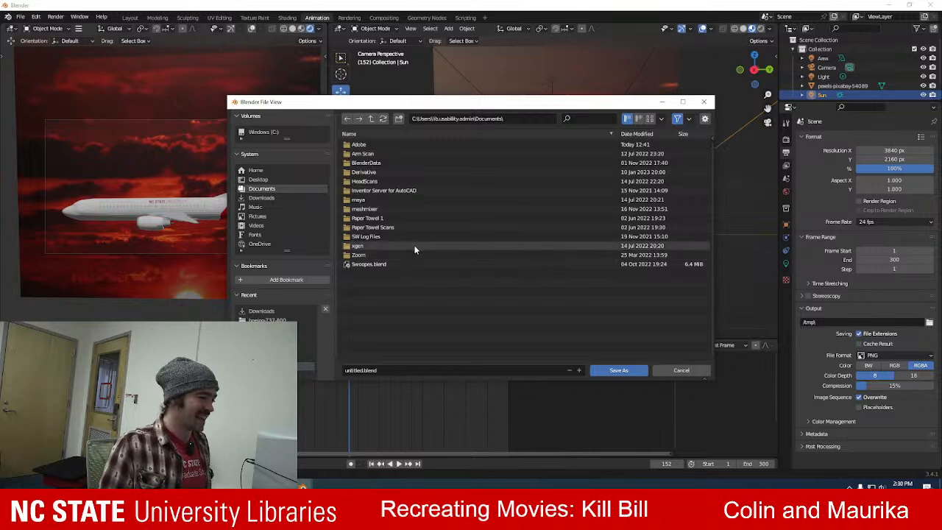
click(360, 370)
drag(363, 370, 337, 370)
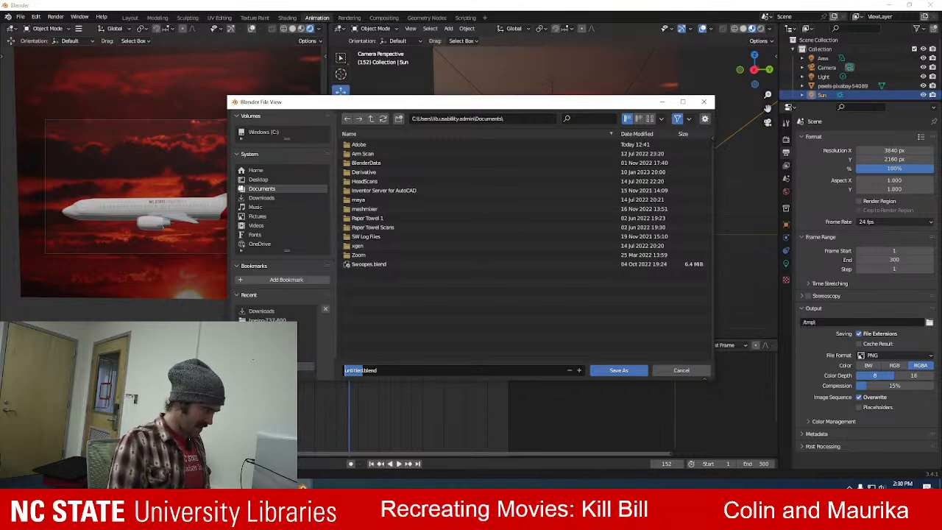
text(AirNCSU)
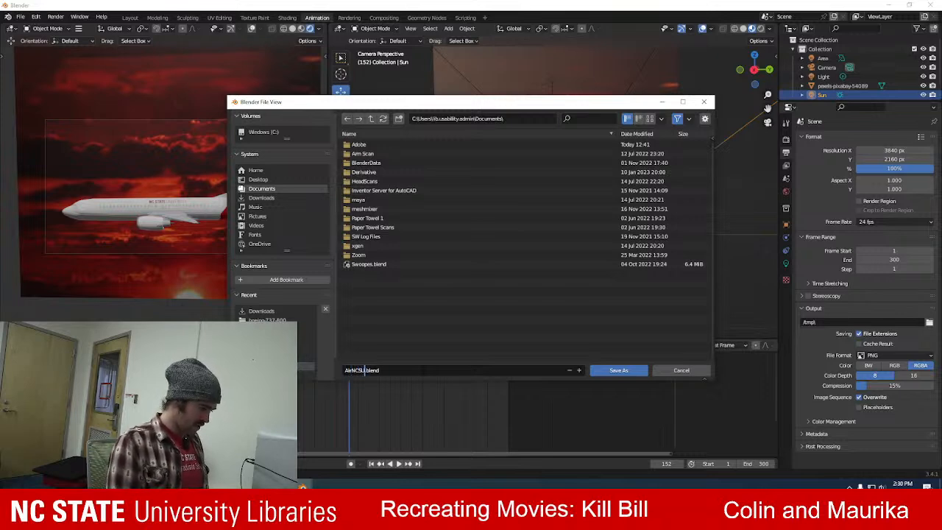
text(_KillB)
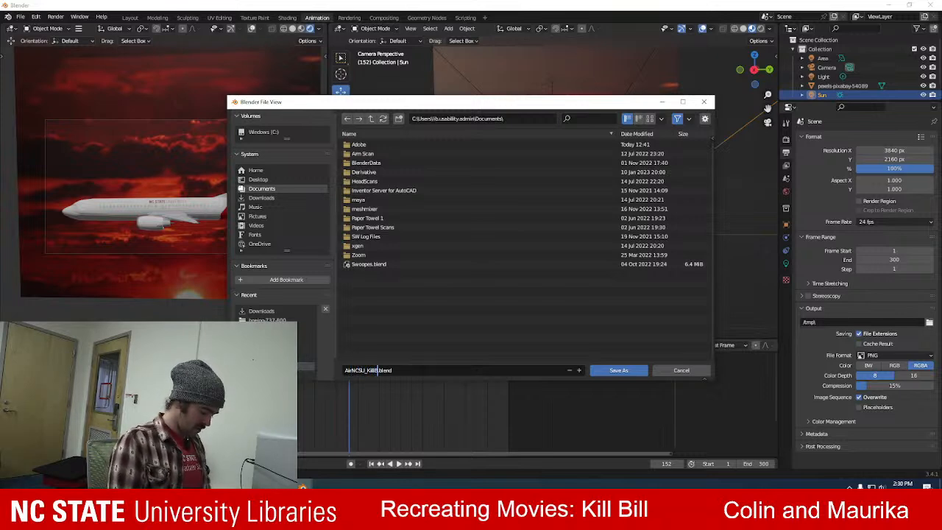
text(illShot)
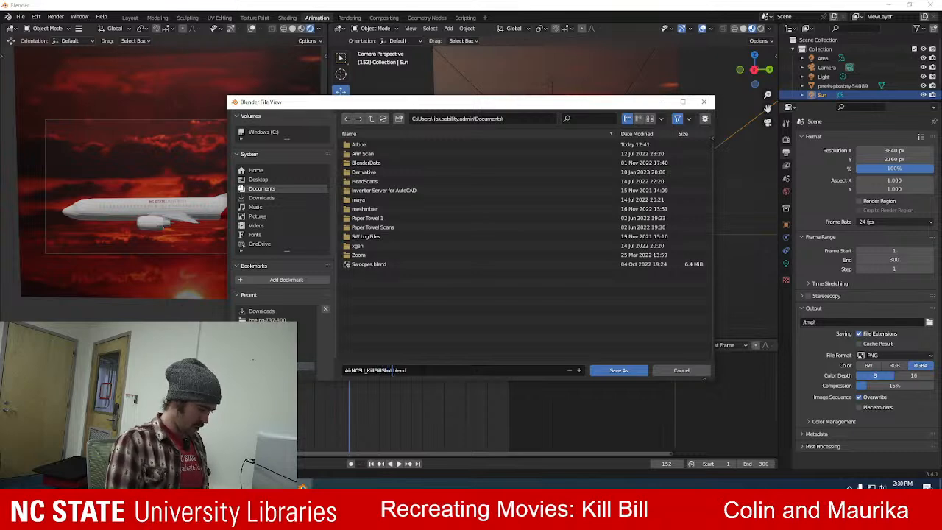
click(618, 370)
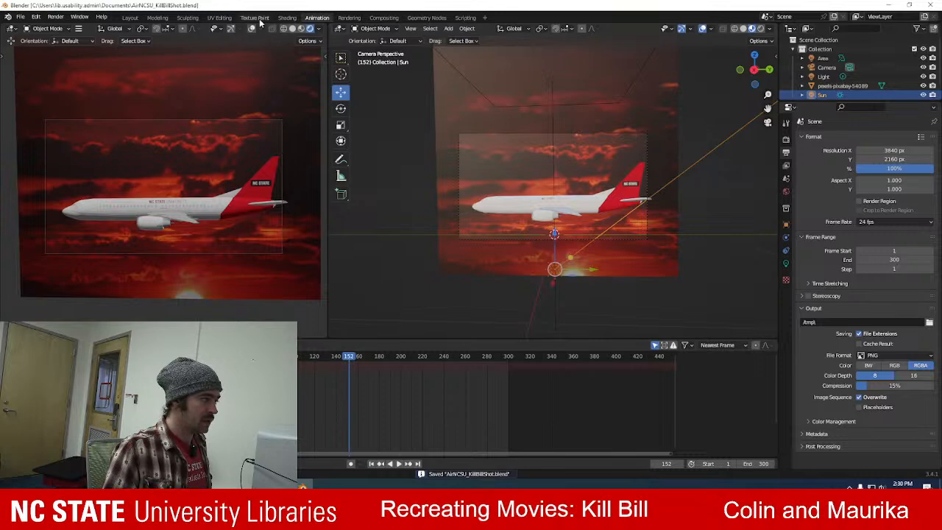
Review the render engine choices and the available render commands without changing the engine.
click(786, 138)
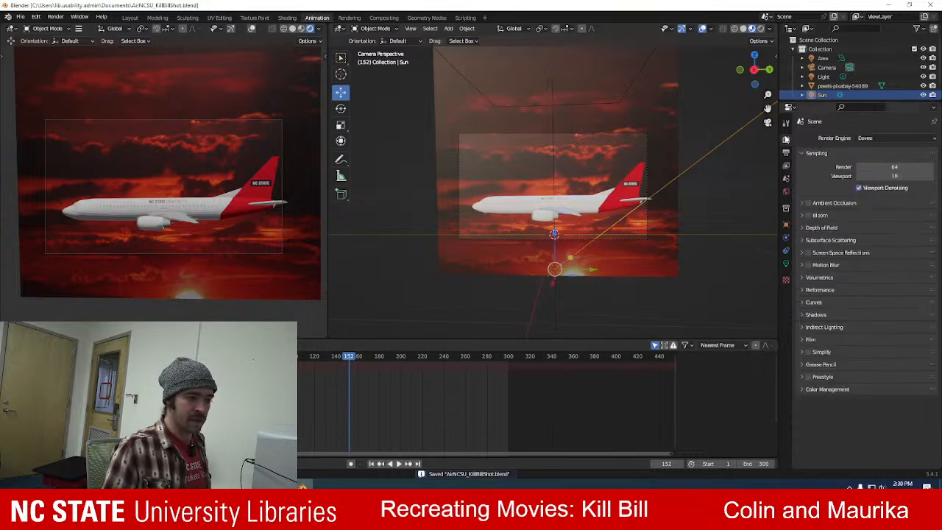
click(864, 138)
click(867, 138)
click(867, 138)
click(866, 139)
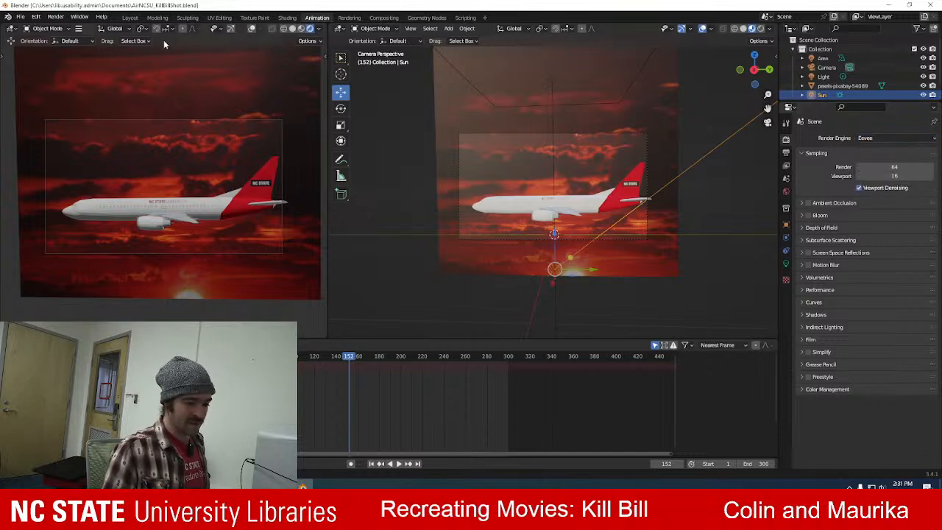
click(59, 17)
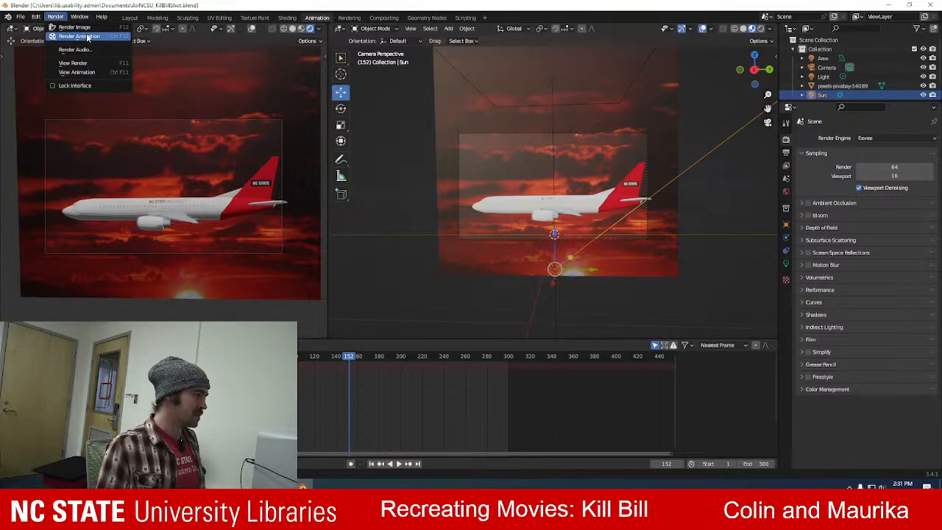
Set the output frame rate to 60 fps.
click(785, 153)
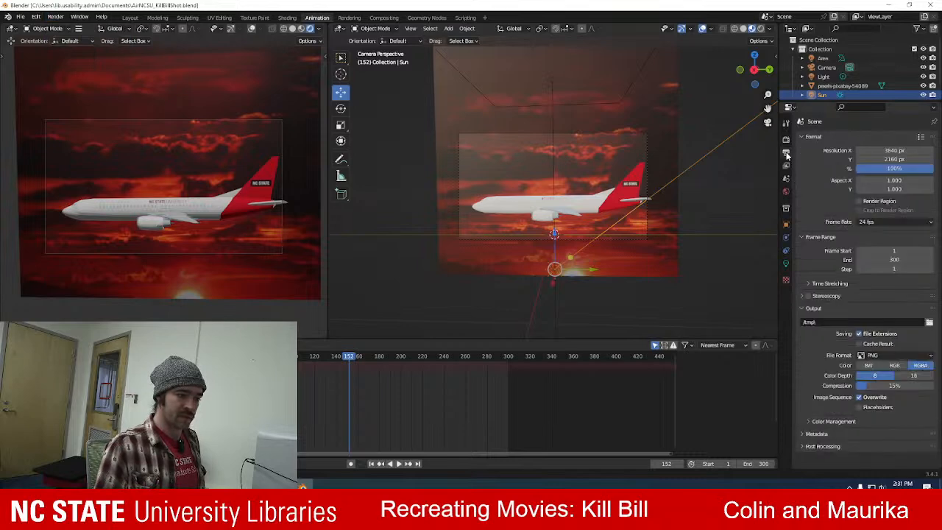
click(908, 222)
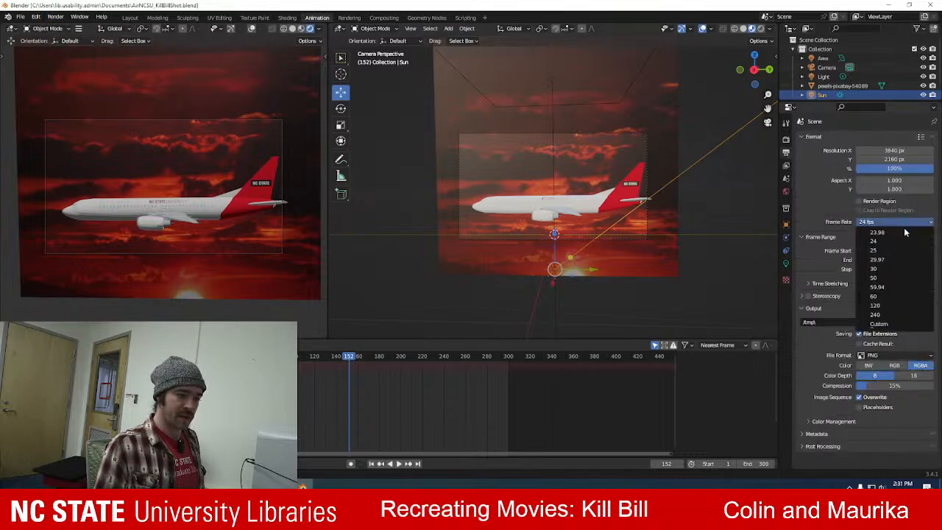
click(891, 296)
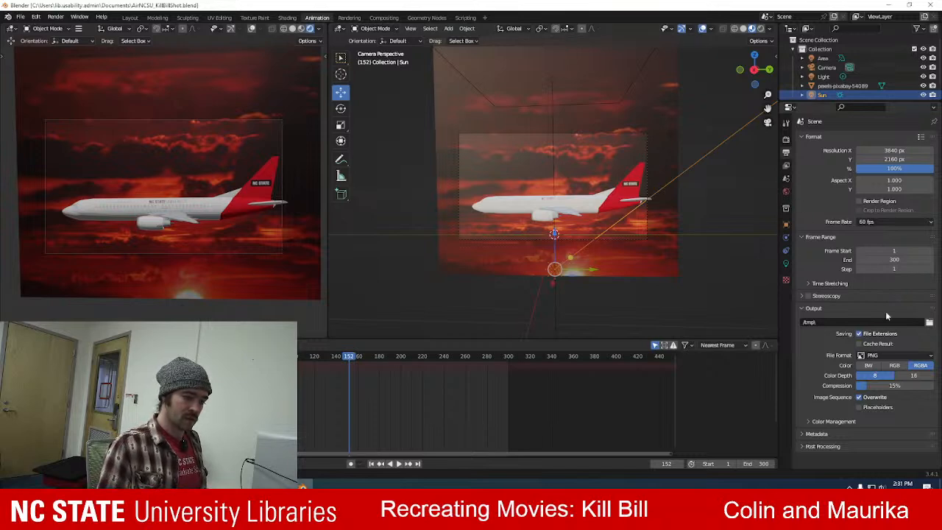
Create a KillBillAirplaneShot folder in Videos as the render output location, and set the PNG color depth to 16.
click(929, 322)
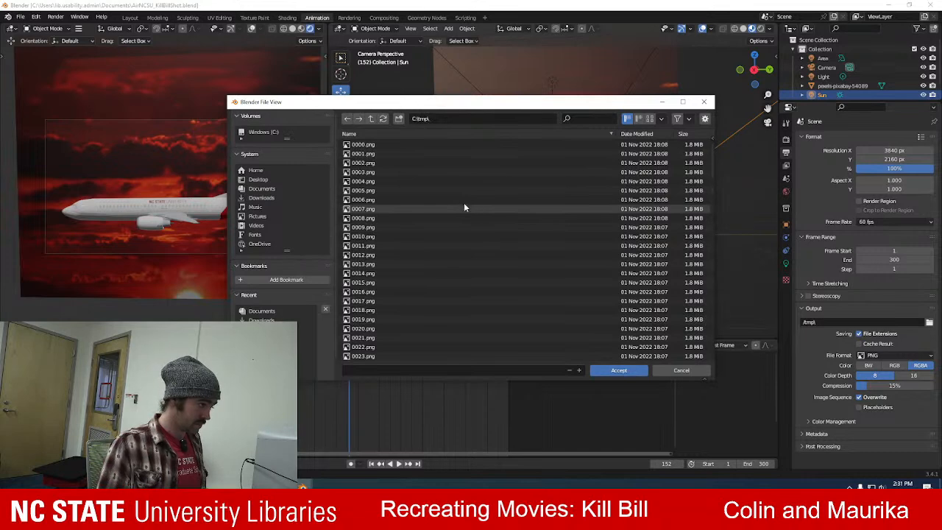
click(256, 228)
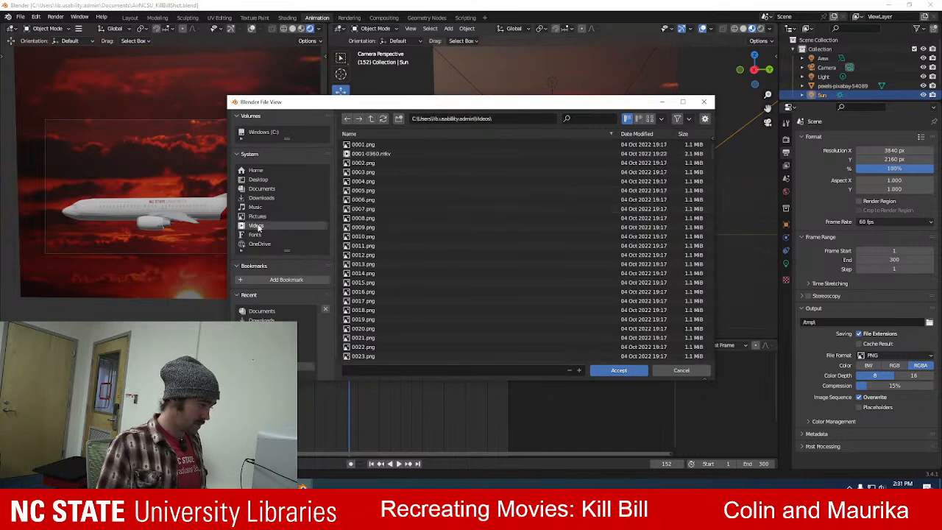
scroll(451, 265, down, 5)
scroll(590, 170, up, 5)
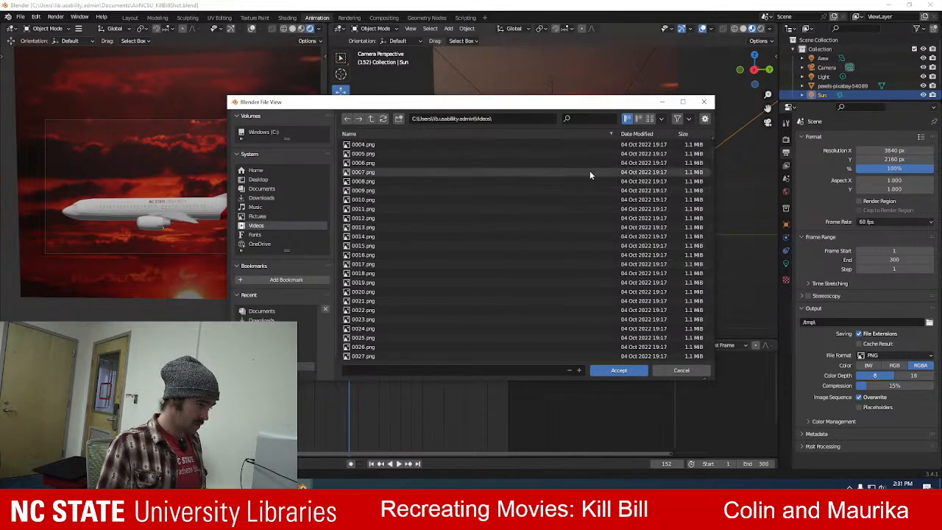
click(398, 119)
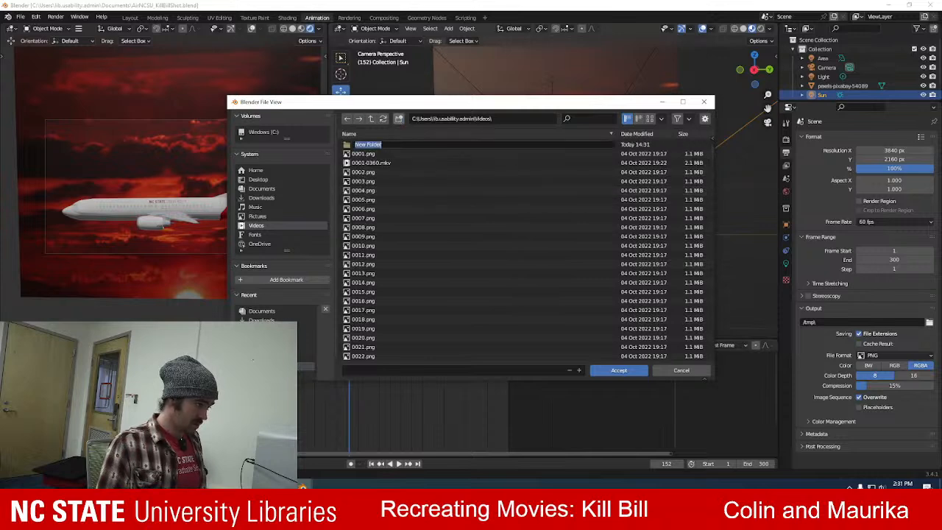
text(KillBillAirplane)
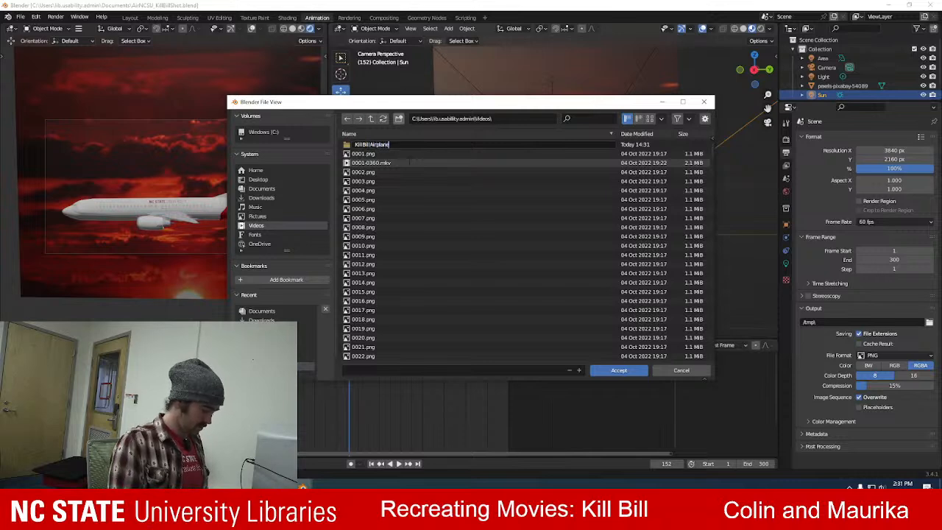
text(Shot)
key(Return)
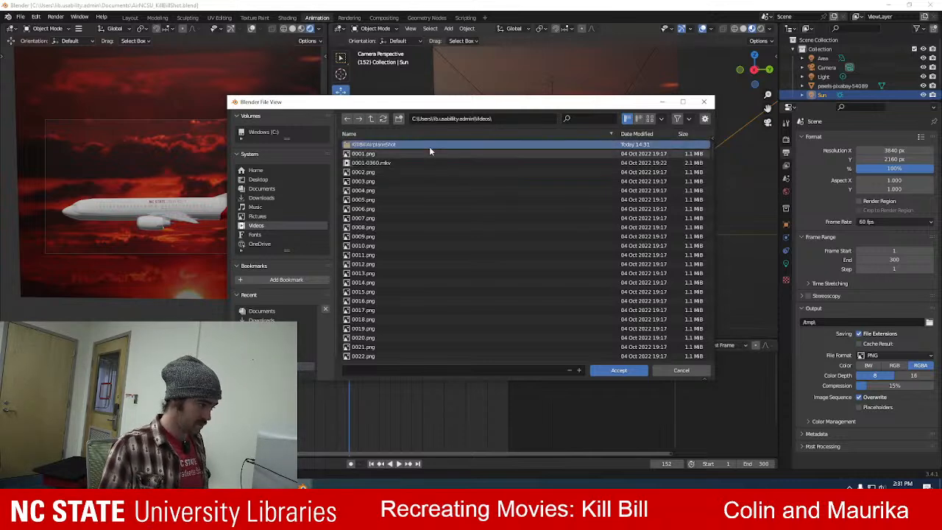
click(618, 370)
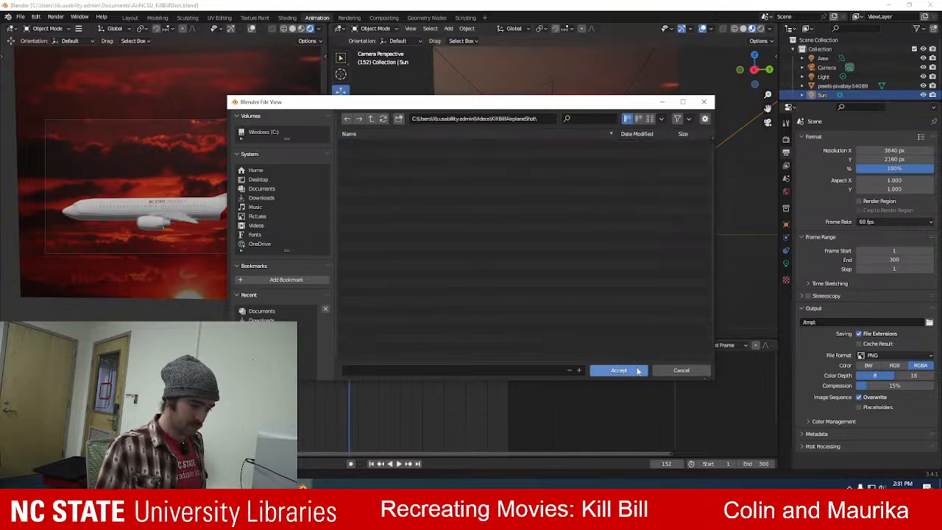
click(636, 371)
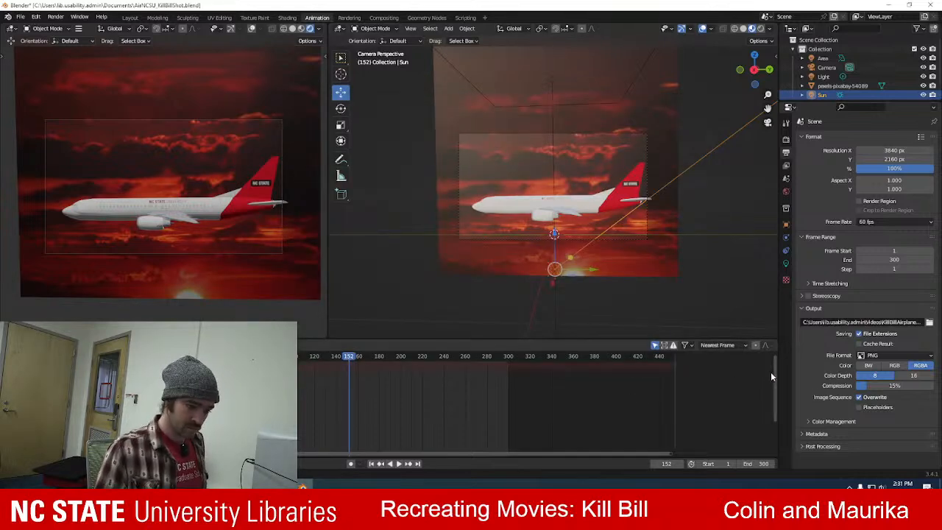
click(912, 376)
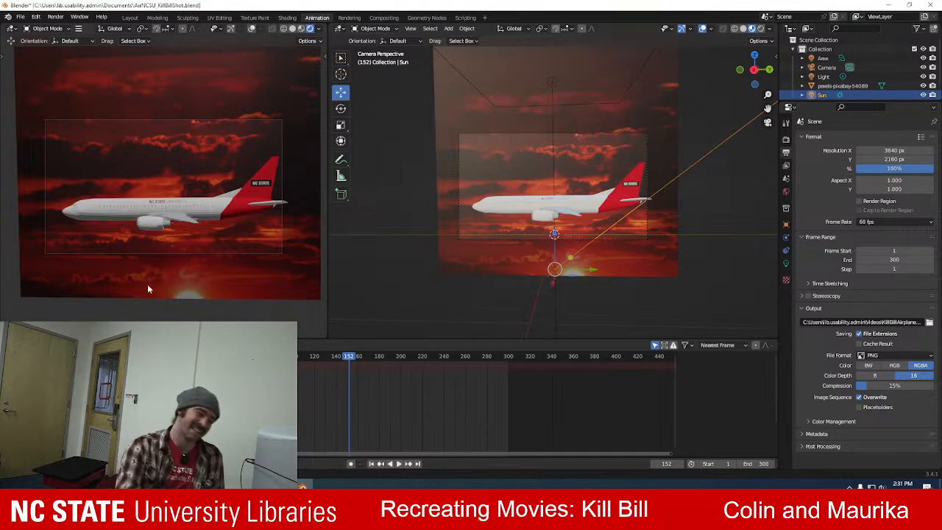
scroll(163, 259, up, 5)
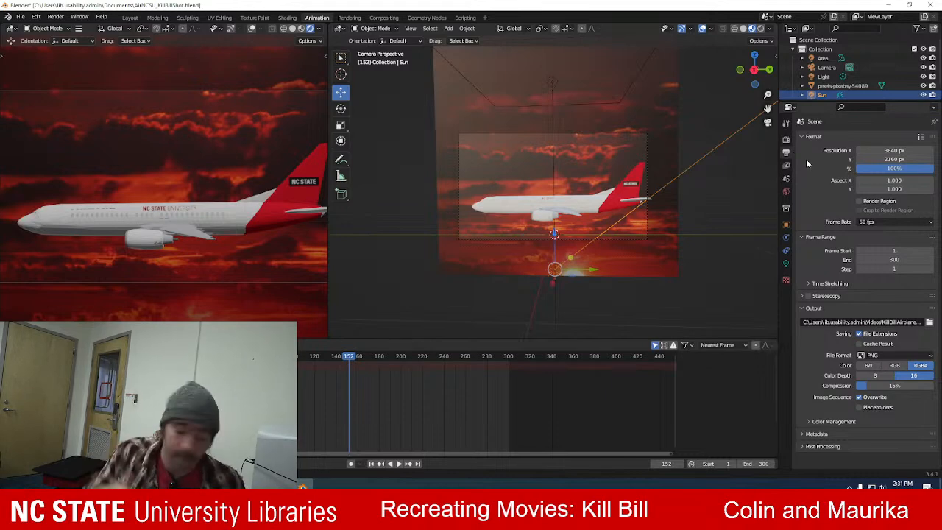
Compare the airplane's flight animation with the reference Kill Bill clip by playing it from the beginning.
click(787, 140)
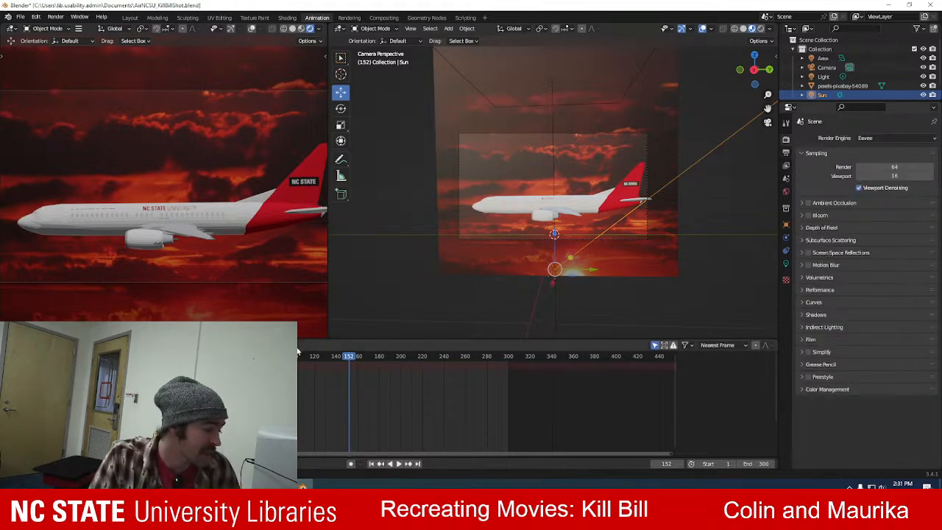
click(519, 209)
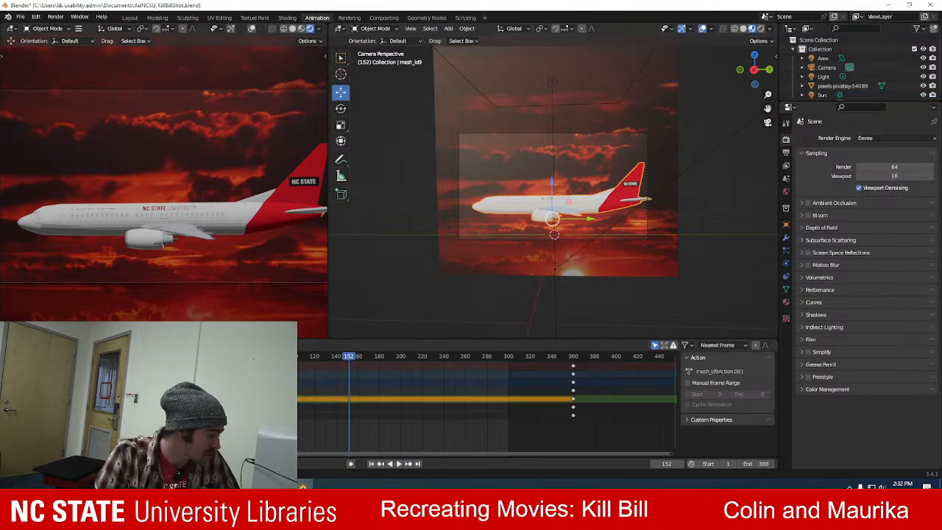
key(alt+Tab)
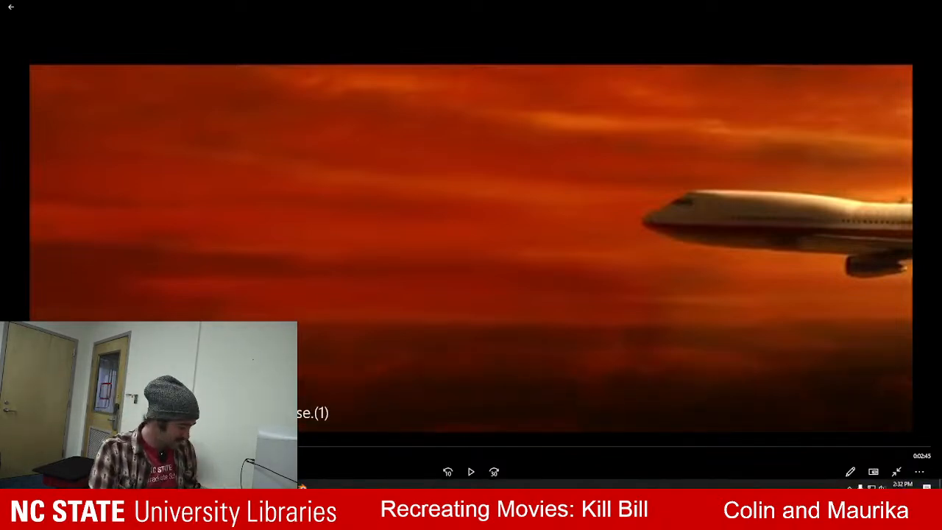
key(alt+Tab)
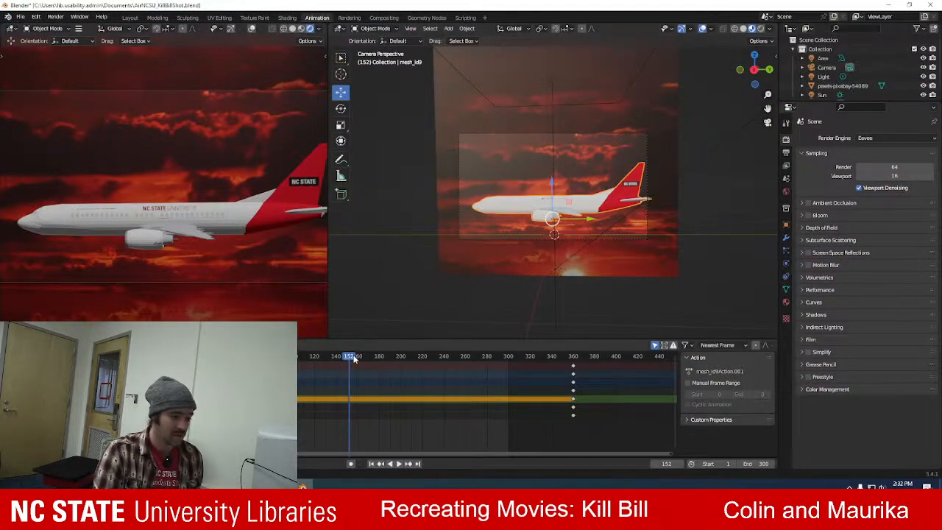
drag(342, 358, 186, 357)
key(space)
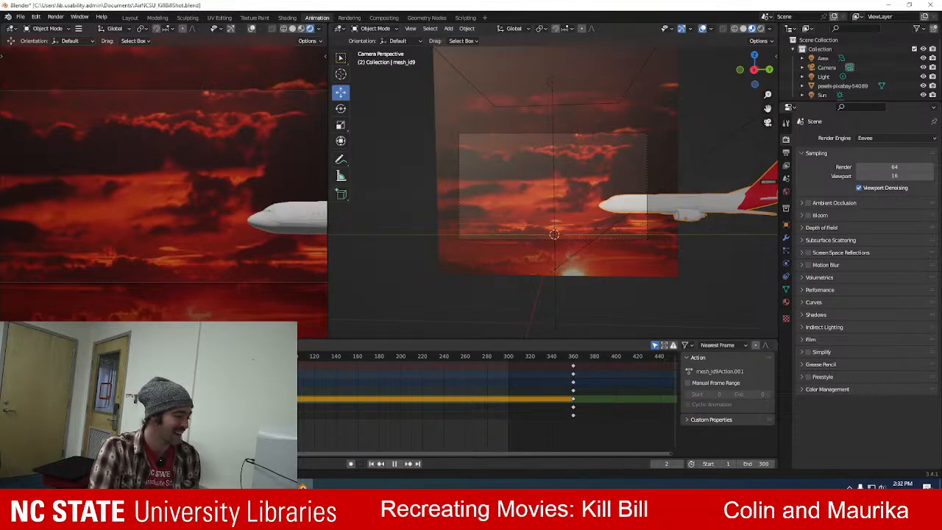
key(Escape)
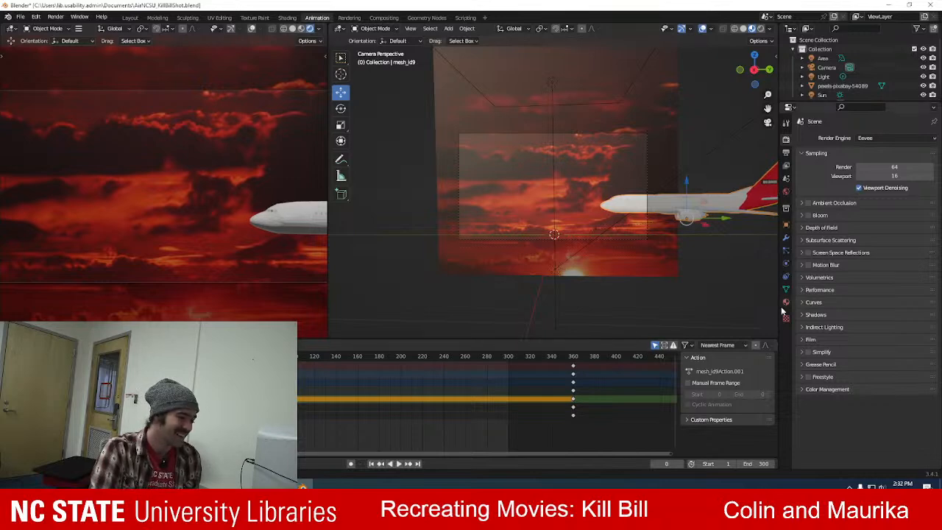
click(785, 153)
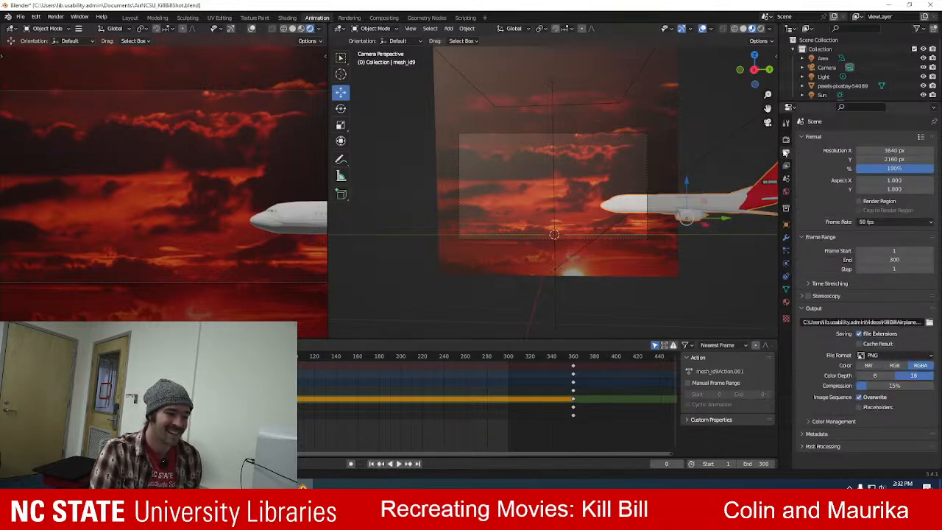
click(786, 139)
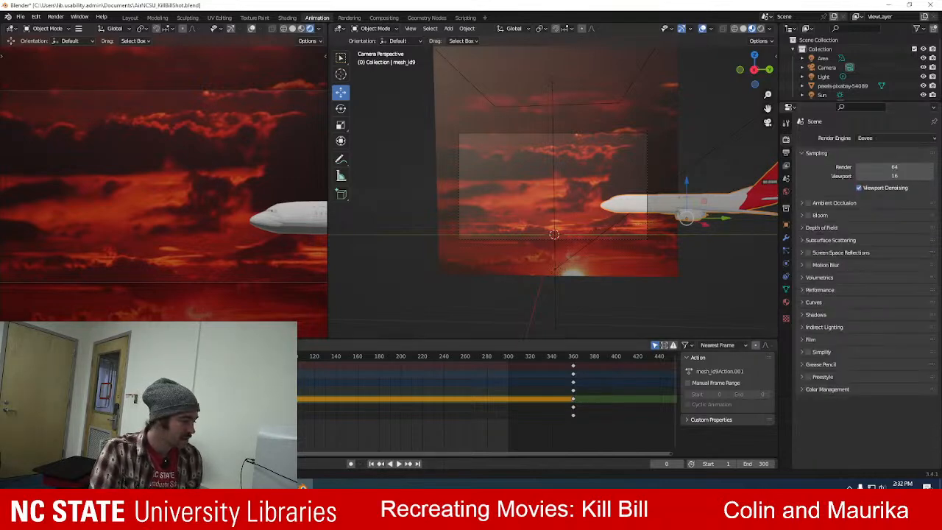
key(space)
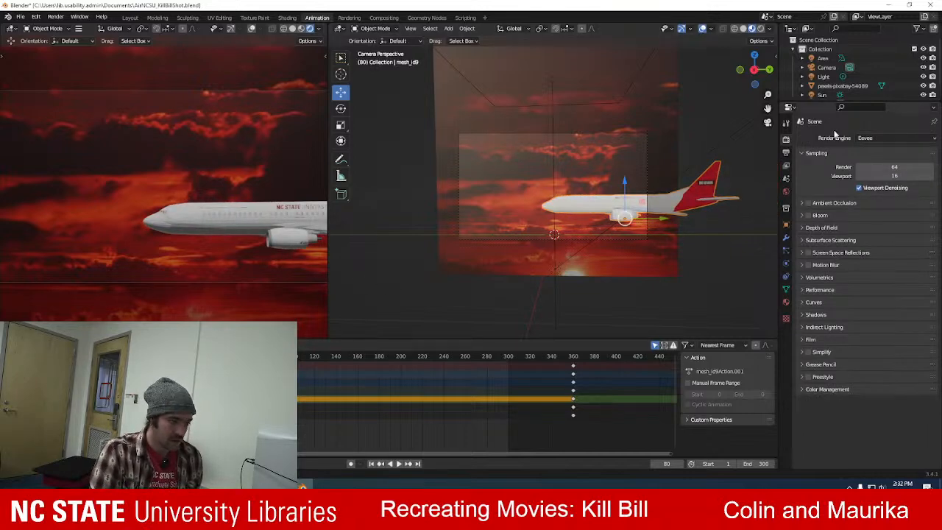
Show the airplane's transform properties, orbit to an angled view of the model, and activate the Rotate tool.
scroll(683, 175, up, 3)
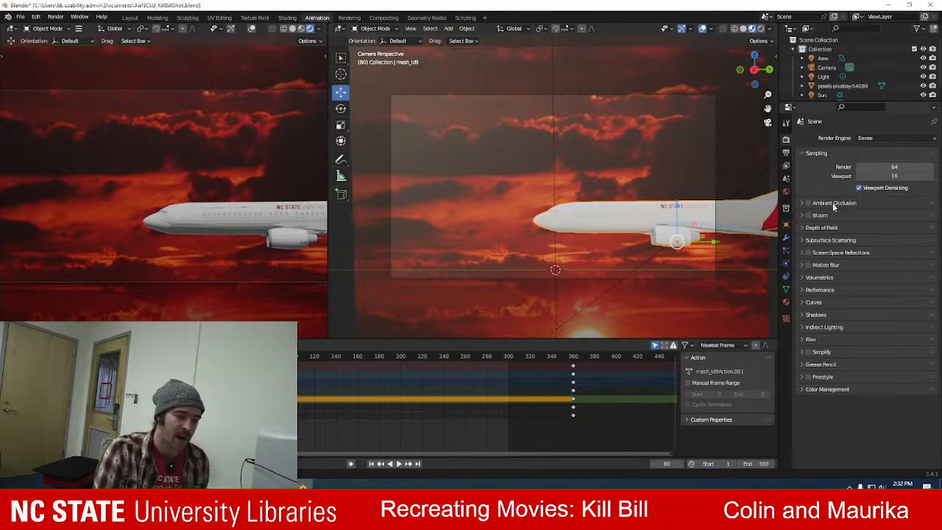
click(787, 153)
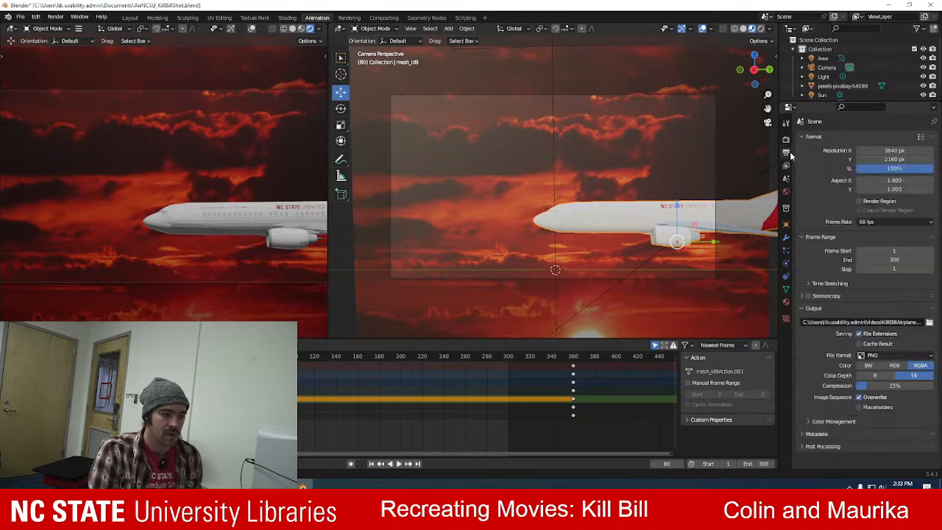
click(785, 139)
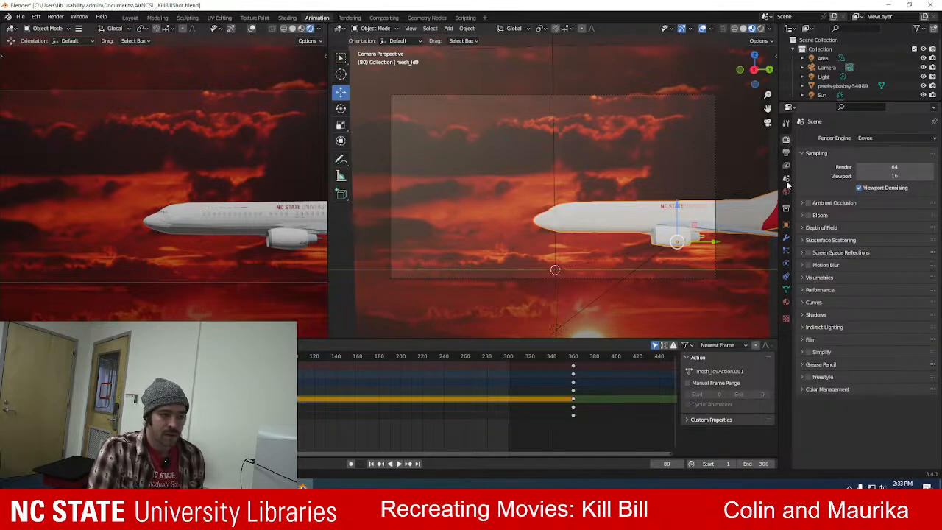
click(786, 227)
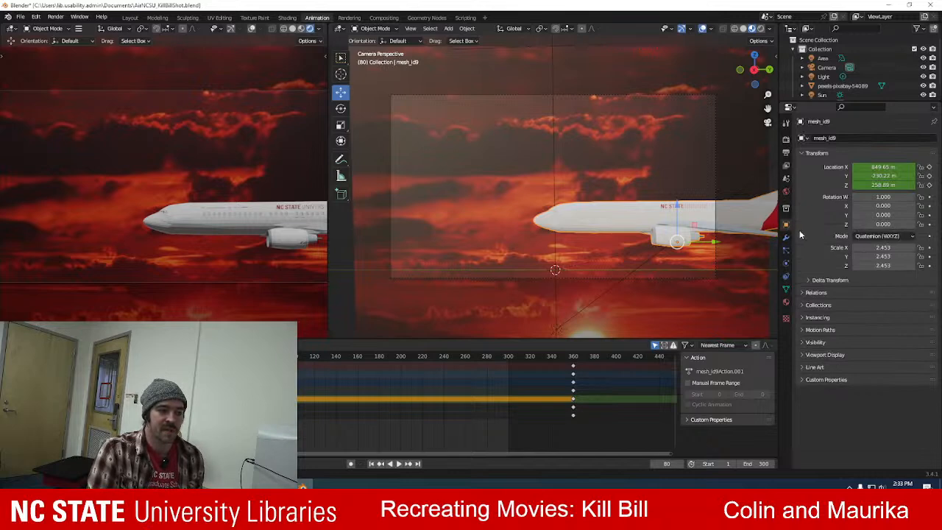
middle_drag(547, 173, 598, 201)
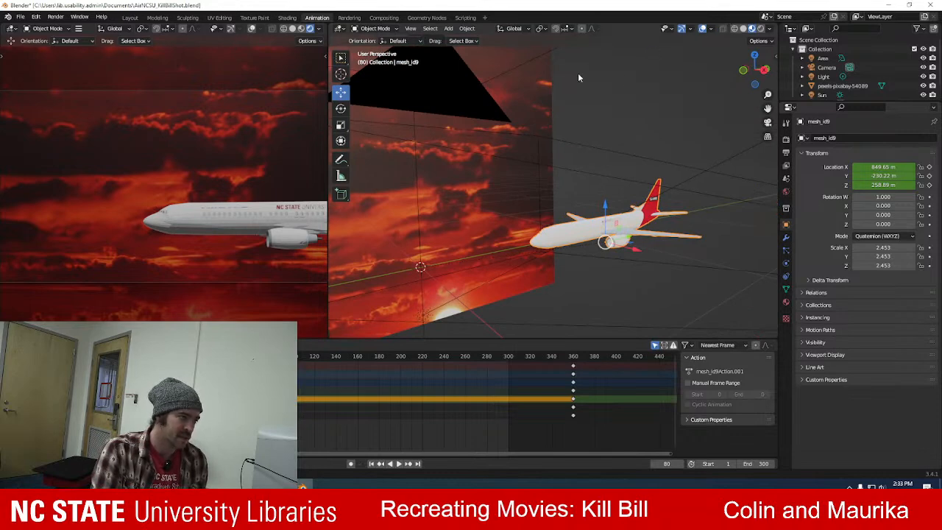
click(371, 29)
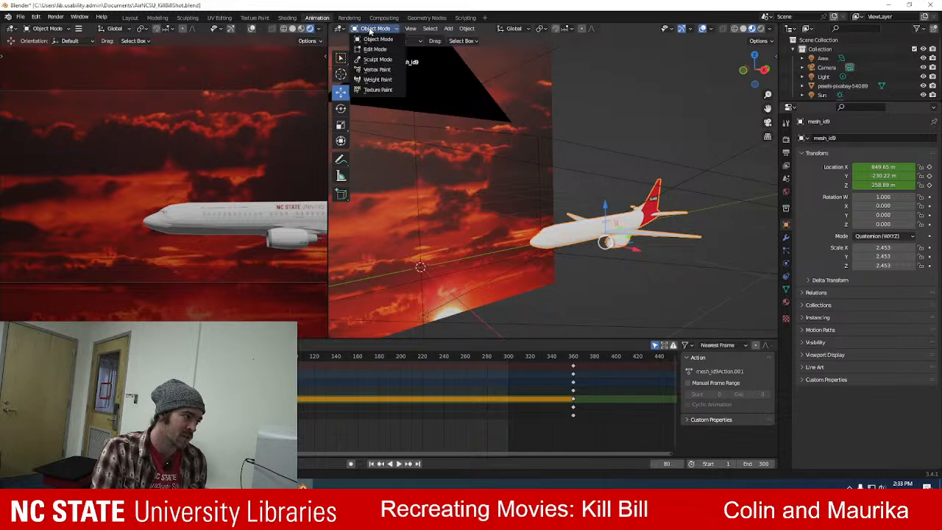
click(369, 30)
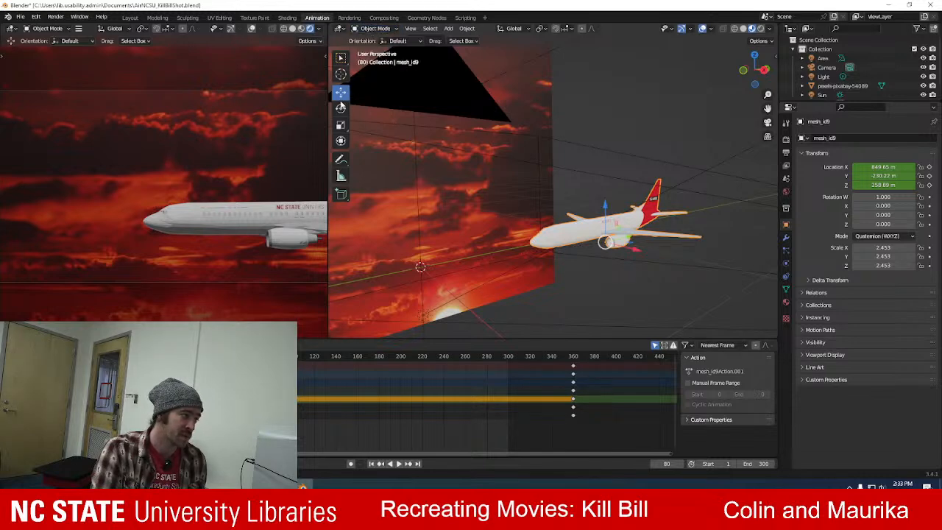
click(340, 108)
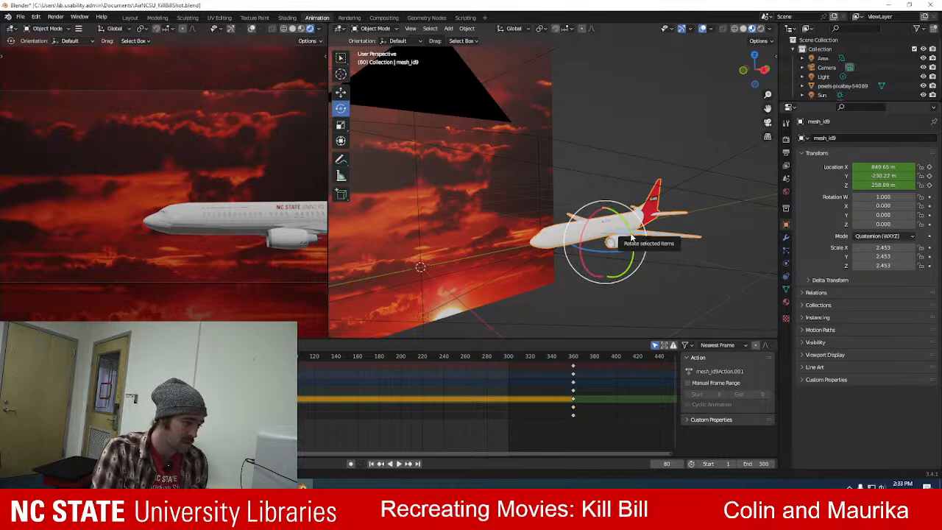
Keyframe the airplane's W, X, Y and Z rotation at frame 0 in its level orientation.
key(shift+Left)
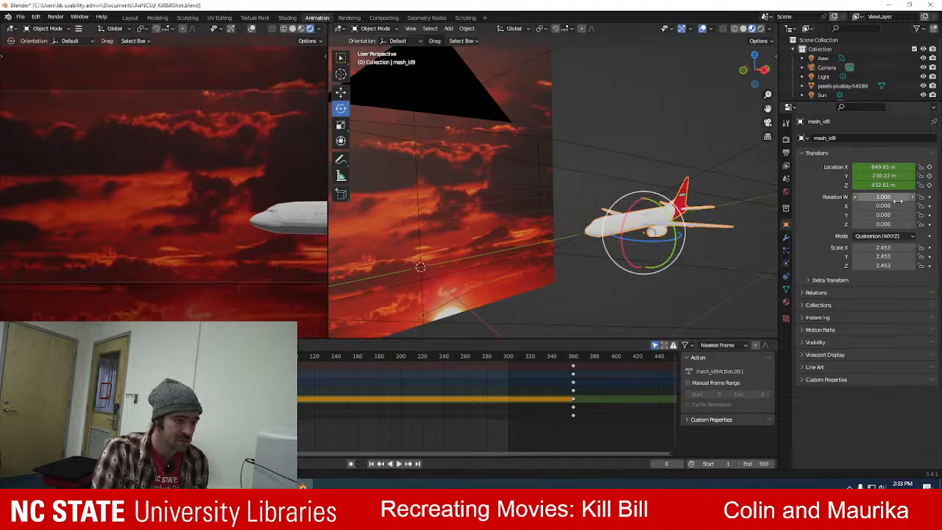
click(928, 197)
click(928, 206)
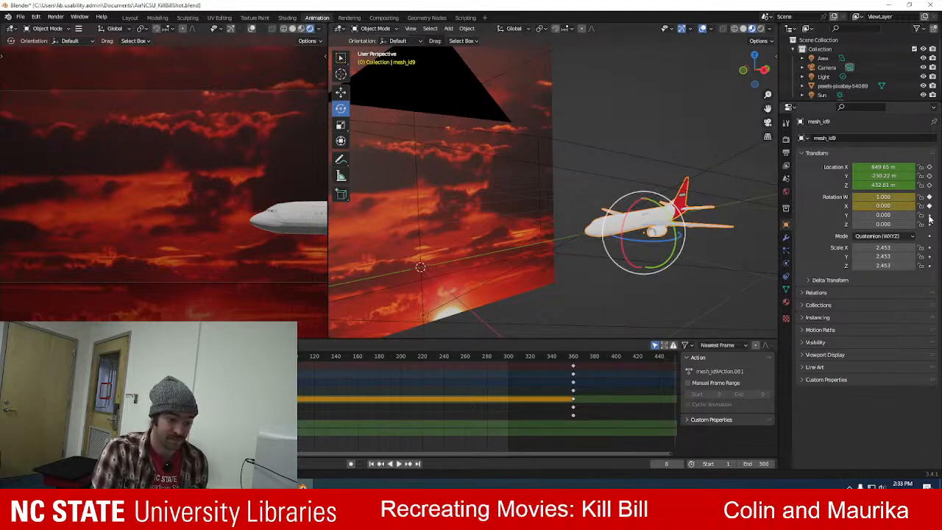
click(929, 215)
click(928, 224)
Keyframe the airplane's level W, X, Y and Z rotation at frame 320.
drag(186, 357, 530, 379)
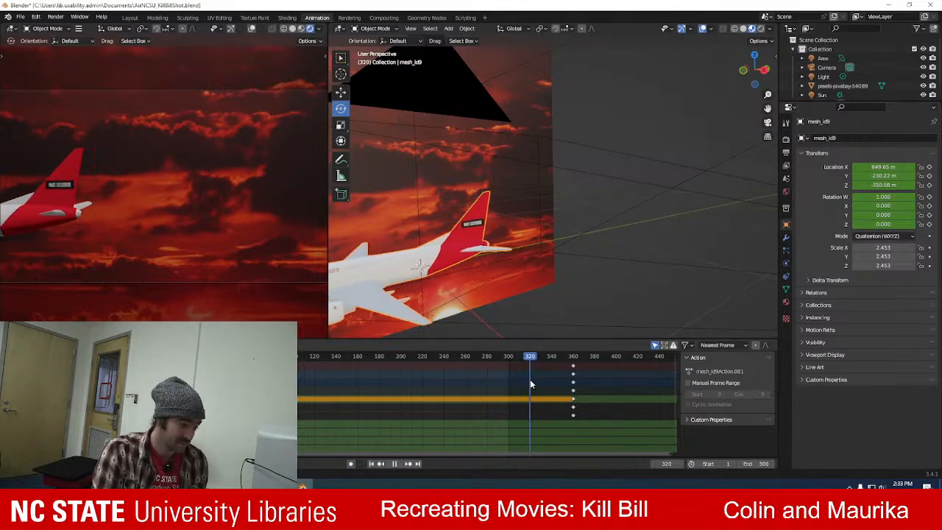
click(928, 197)
click(928, 206)
click(928, 214)
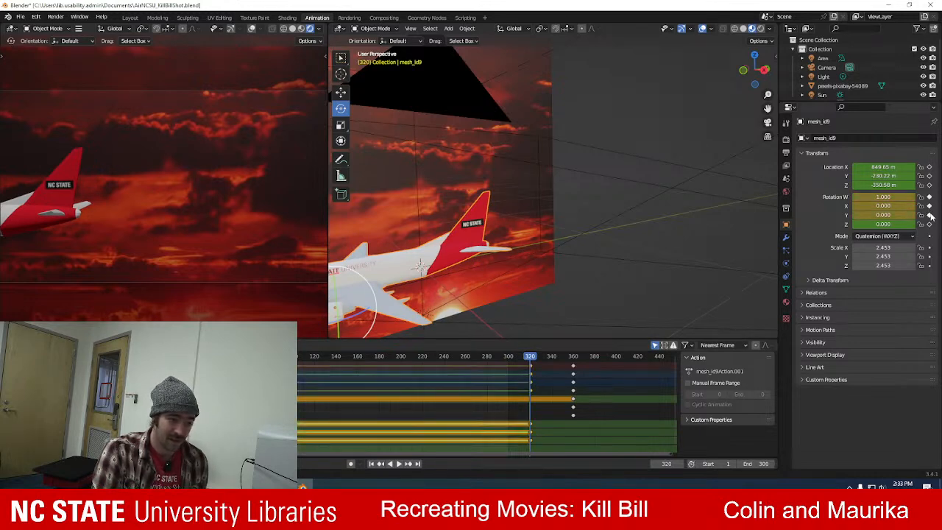
click(928, 224)
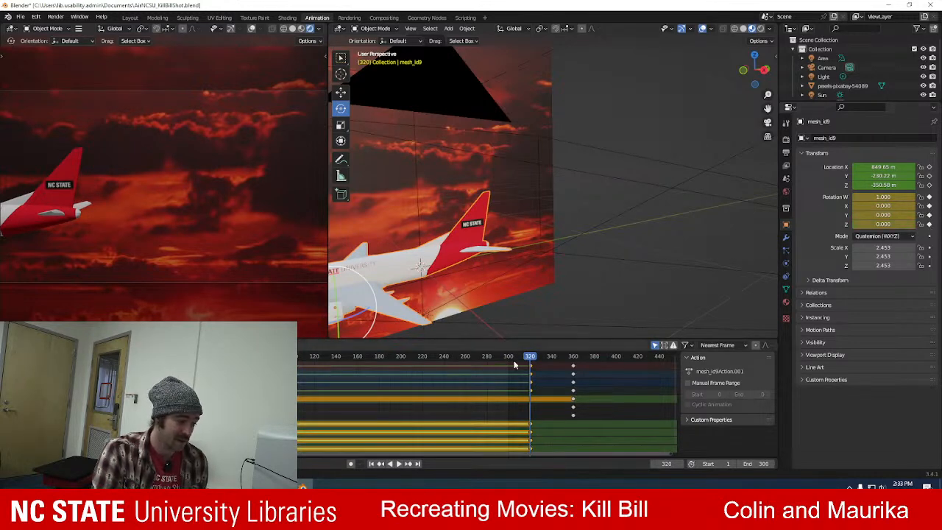
At frame 90, roll the airplane to about W 0.995 and Z 0.096, and keyframe all four rotation channels.
key(space)
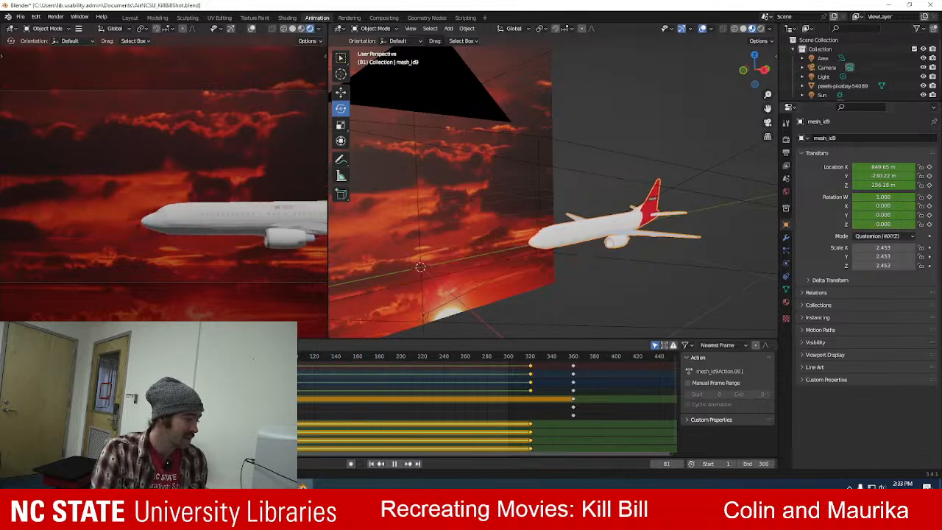
key(space)
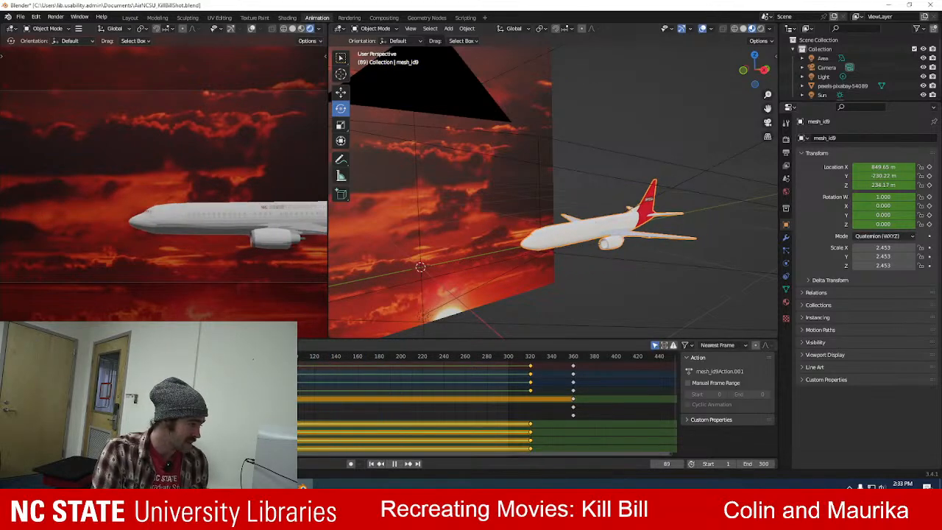
key(space)
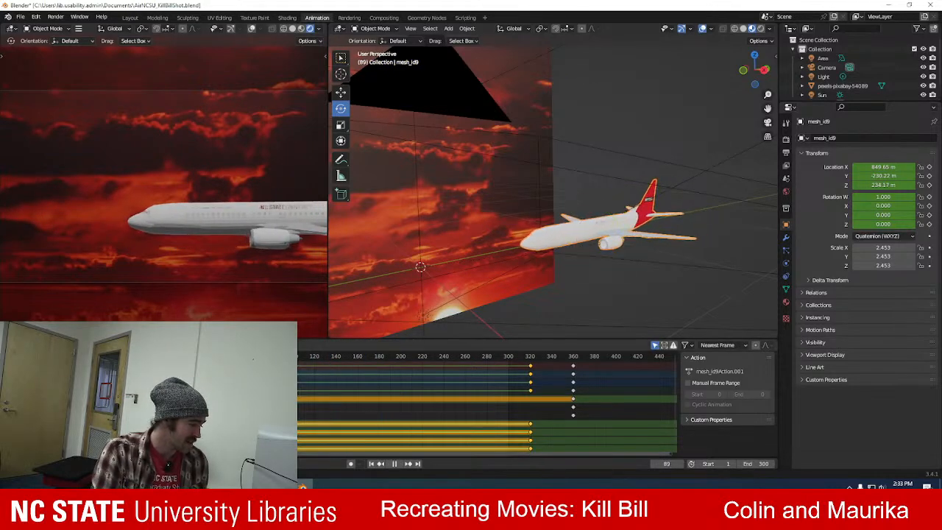
key(space)
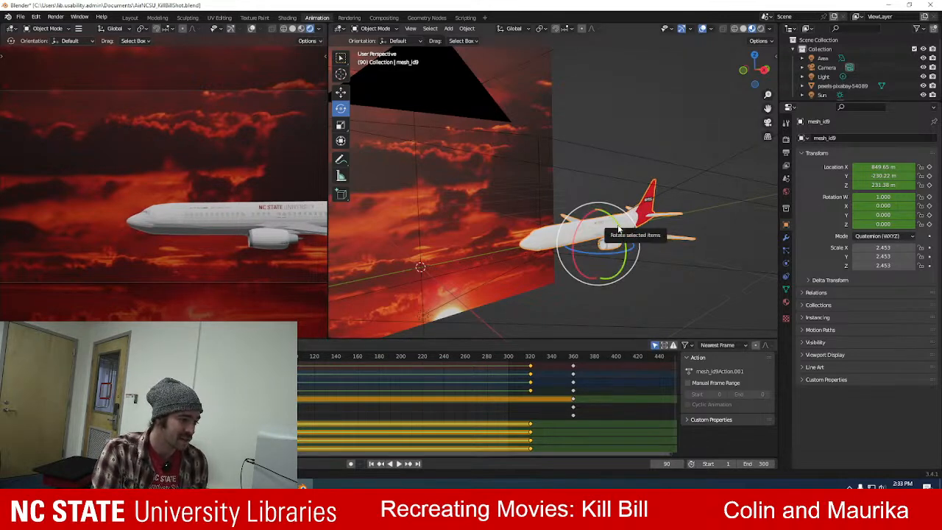
drag(619, 227, 619, 228)
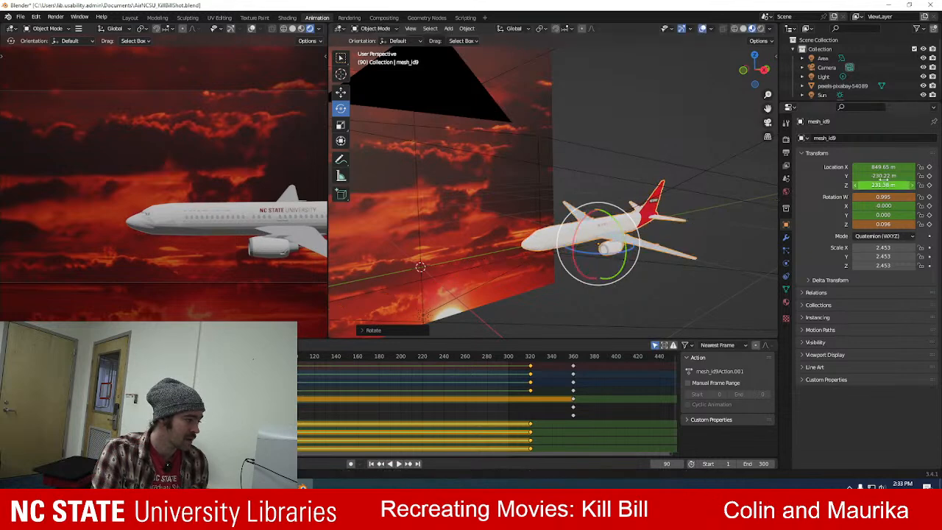
click(929, 197)
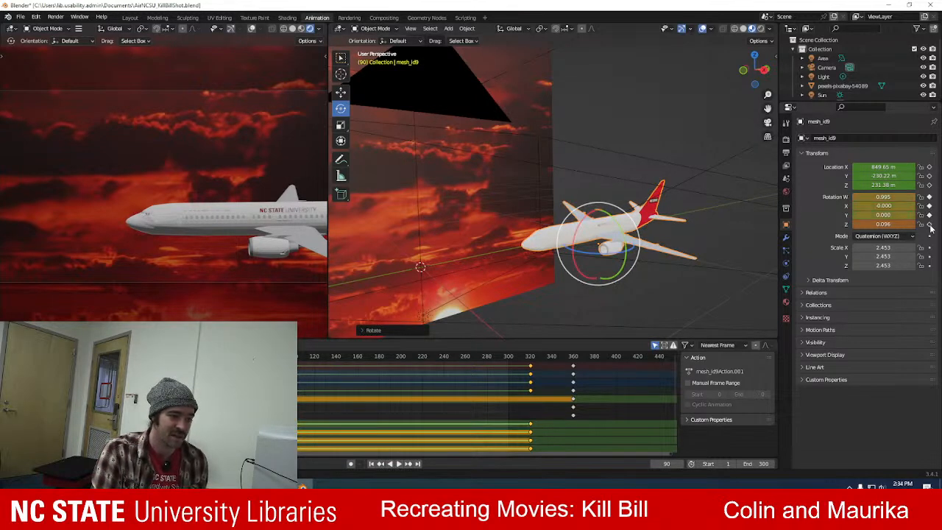
click(929, 224)
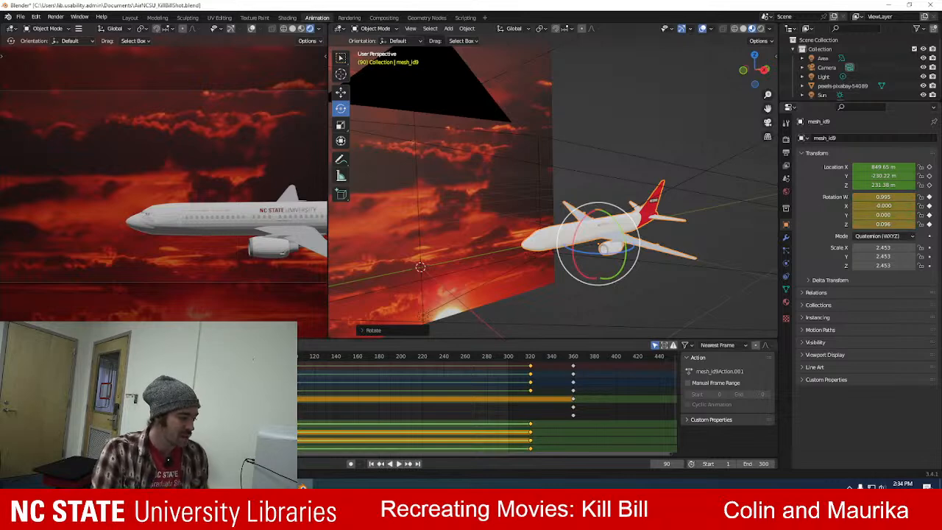
At frame 161, roll the airplane the opposite way to about W 0.998 and Z -0.034, keyframe its rotation, and play the animation.
key(space)
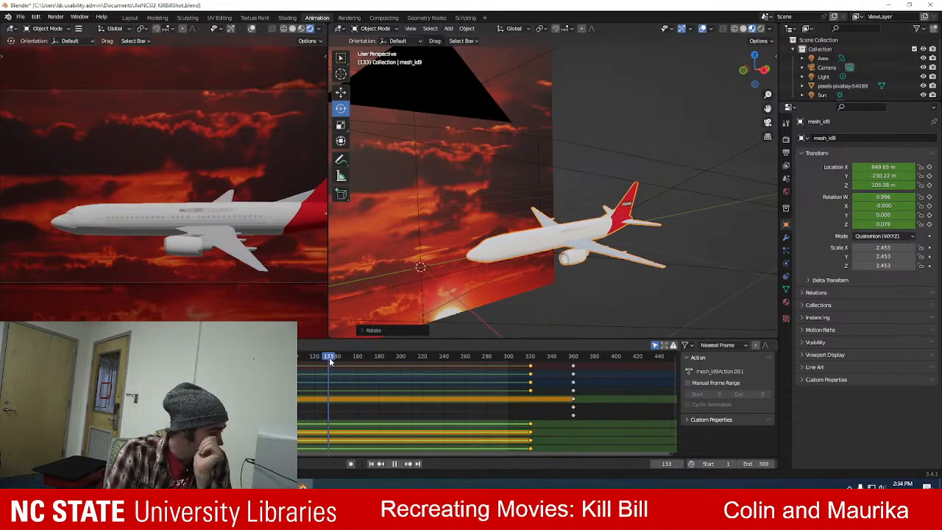
key(space)
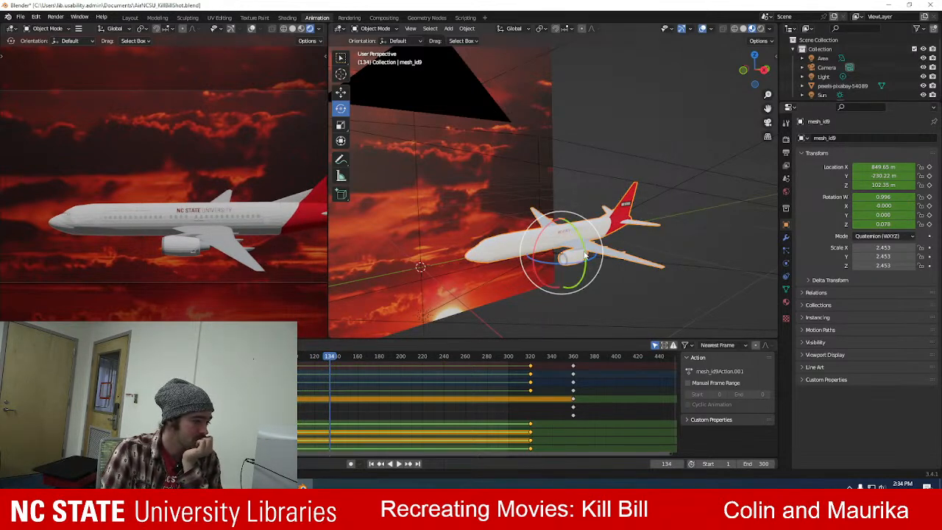
drag(585, 254, 584, 243)
drag(331, 360, 359, 360)
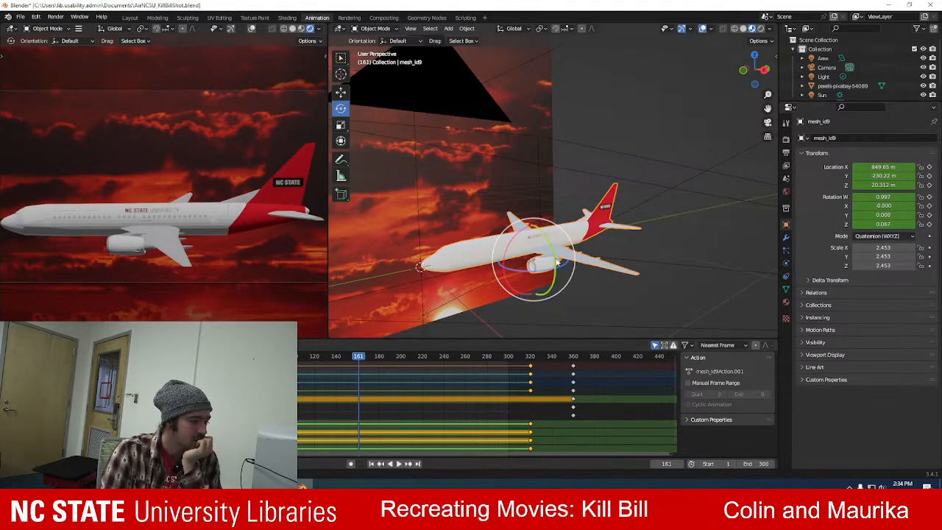
mouse_move(554, 262)
mouse_down()
mouse_move(551, 251)
mouse_move(546, 259)
mouse_up()
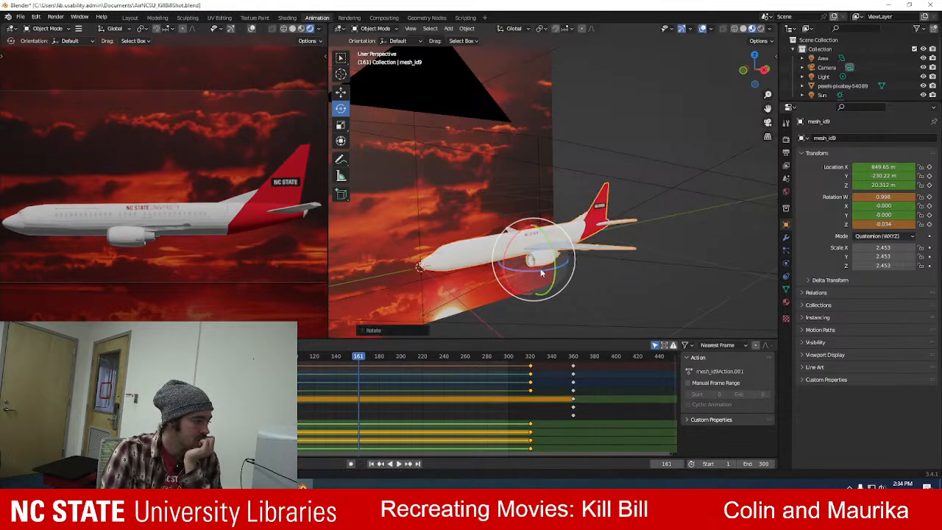
click(928, 197)
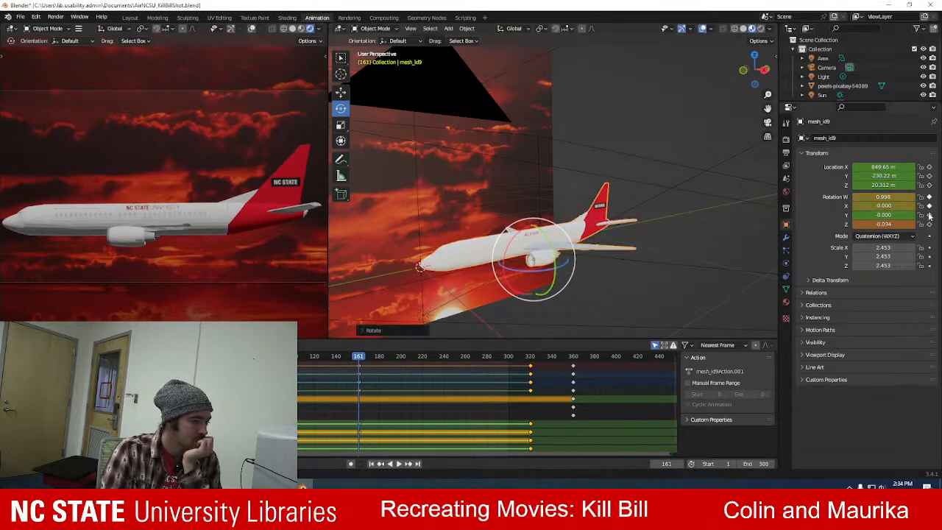
click(928, 224)
key(space)
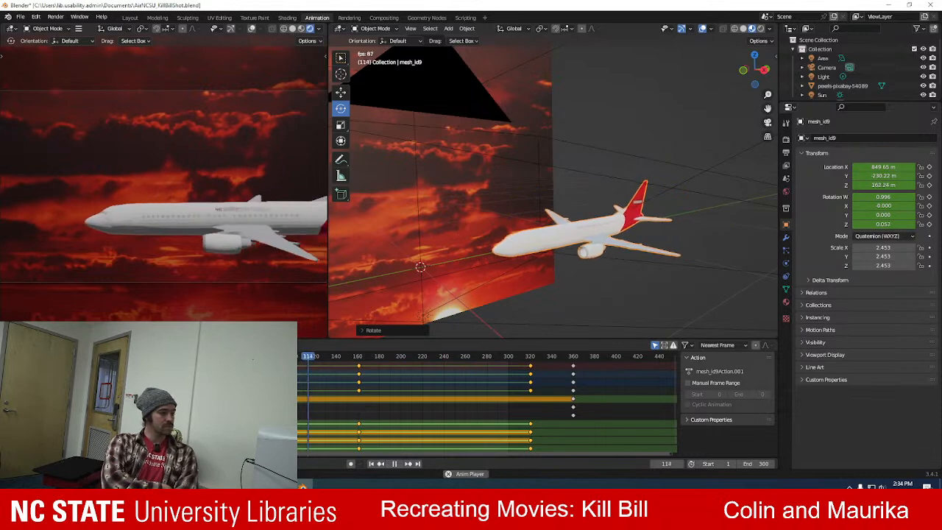
Stop playback and keyframe the airplane's W, X, Y and Z rotation at frames 120 and 140.
key(space)
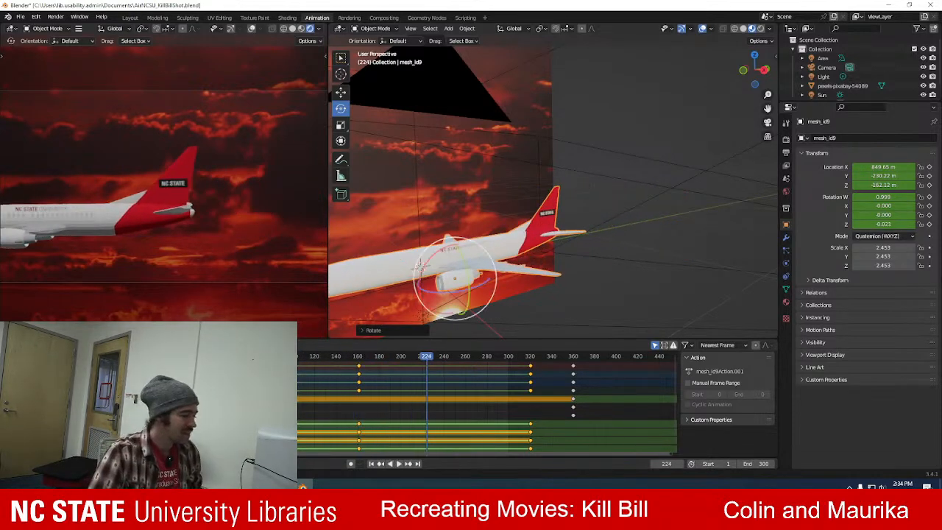
drag(424, 355, 314, 365)
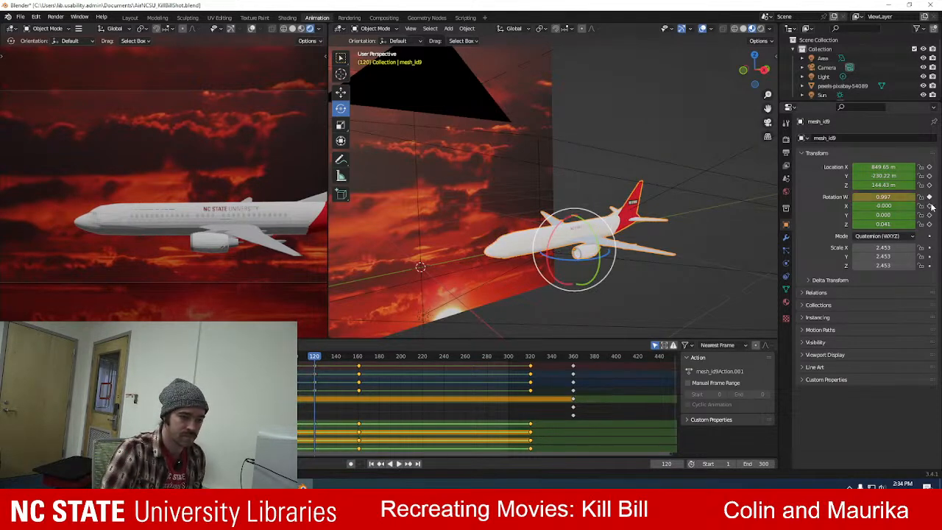
drag(314, 363, 336, 364)
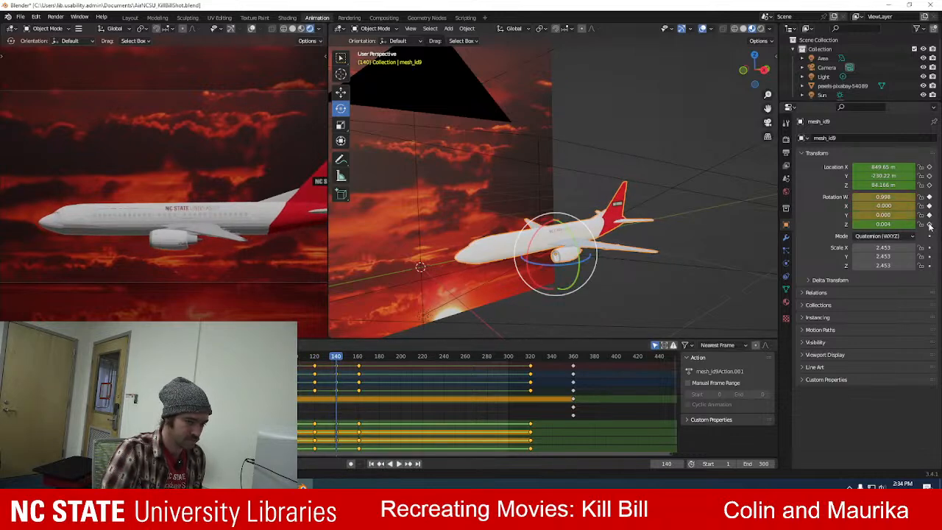
At frame 133, roll the airplane to about W 0.997 and Z 0.025, keyframe its rotation, and play back the motion.
drag(335, 357, 330, 360)
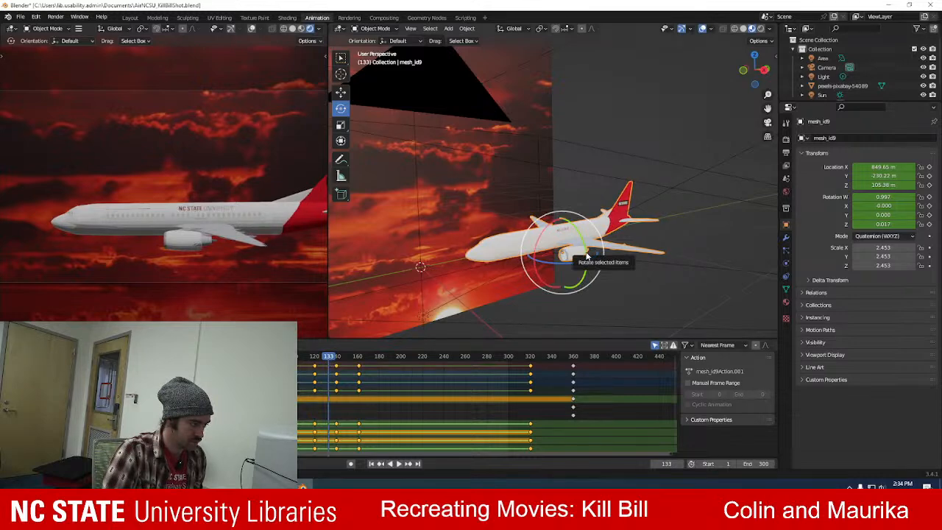
drag(586, 257, 583, 273)
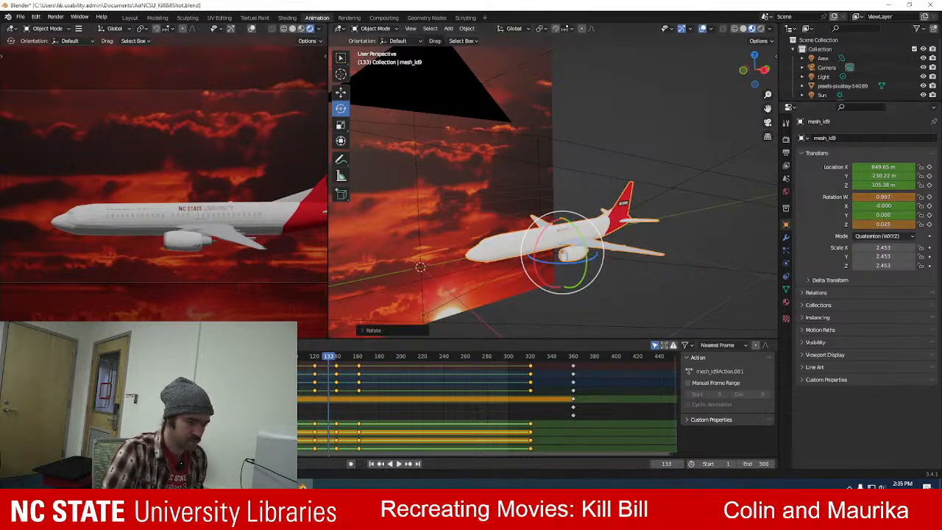
click(929, 197)
click(929, 224)
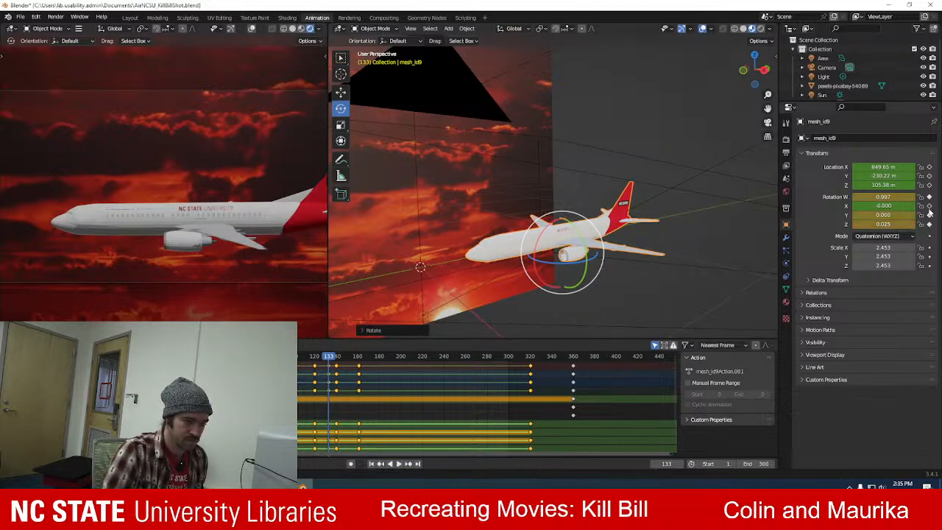
key(space)
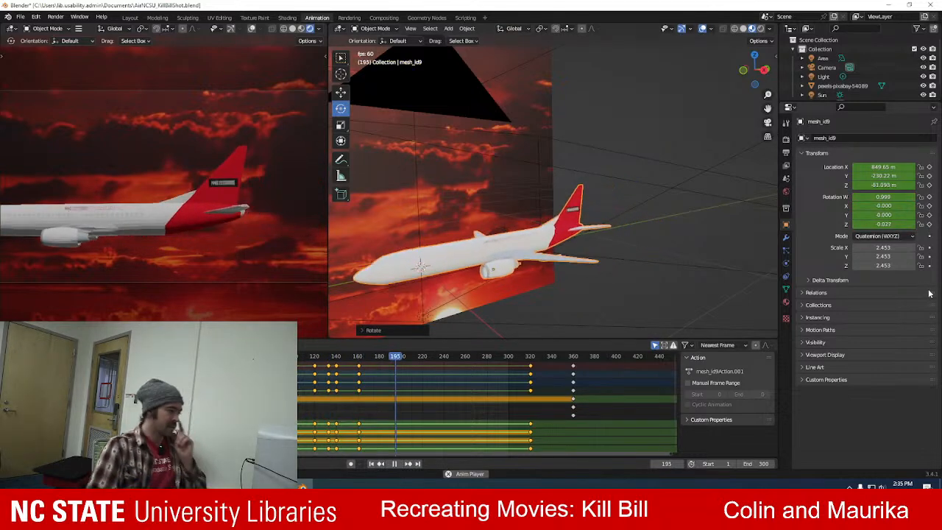
key(space)
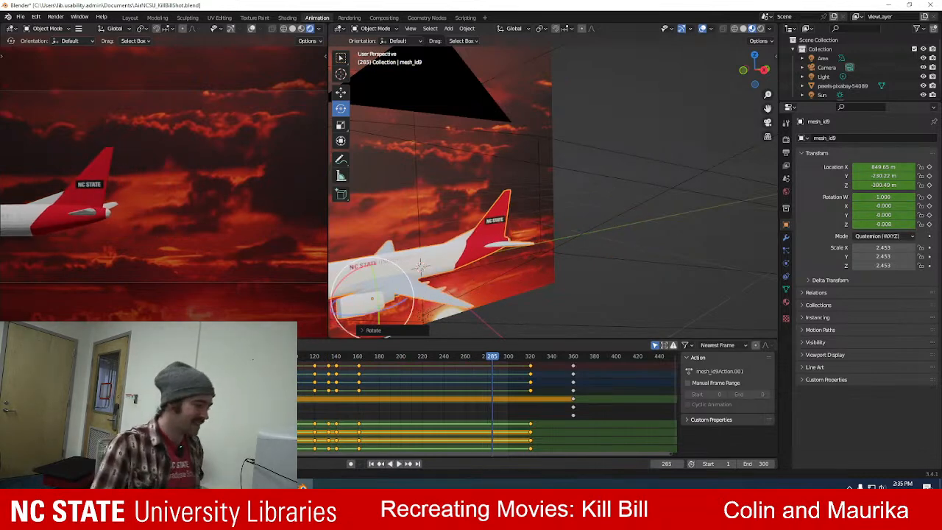
Move the airplane's rotation keyframes from frame 161 to about frame 284 and play back the slower roll.
click(356, 366)
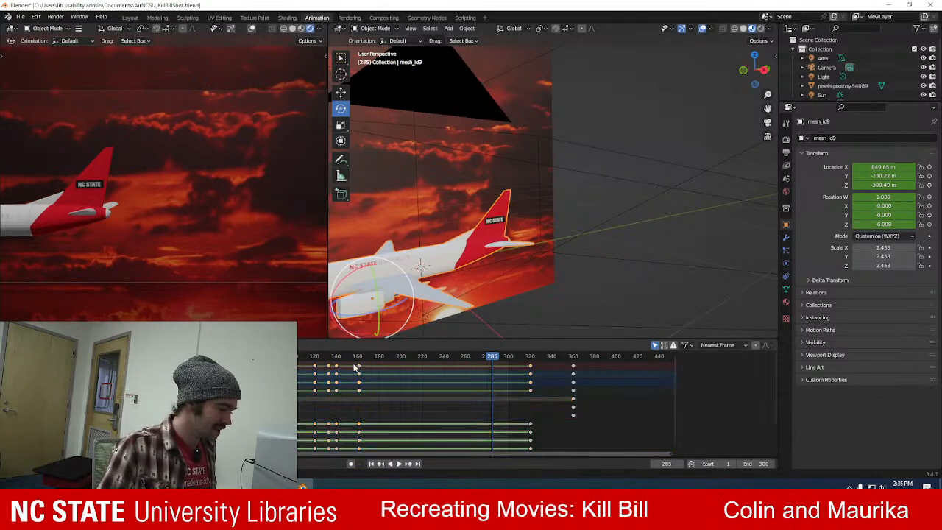
drag(367, 367, 365, 402)
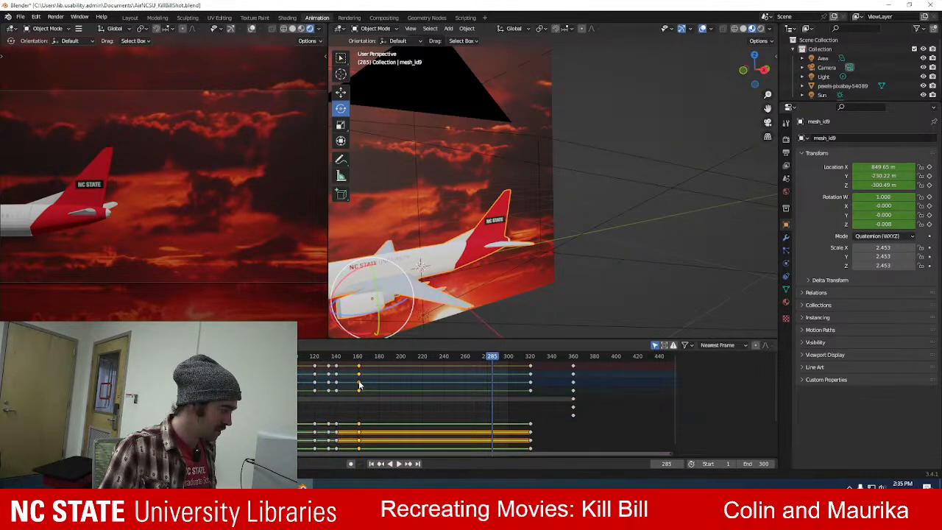
drag(361, 385, 495, 399)
key(space)
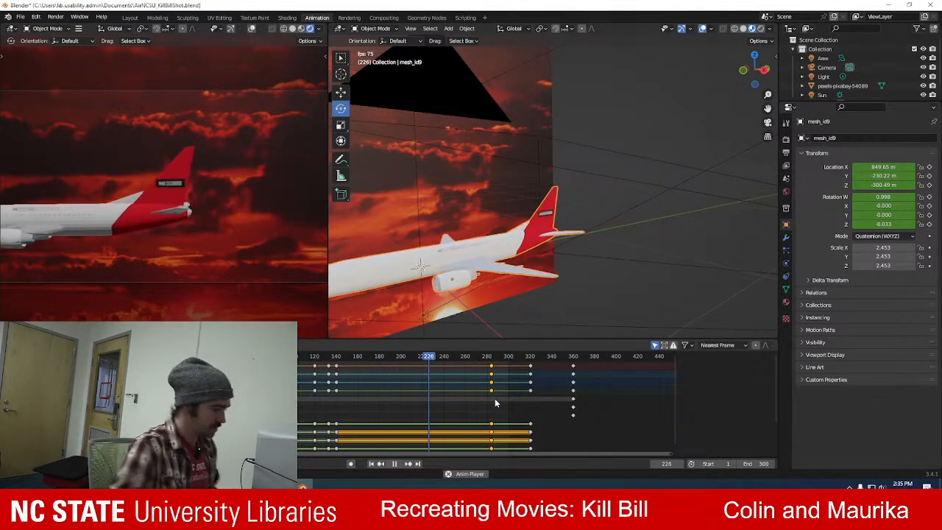
key(space)
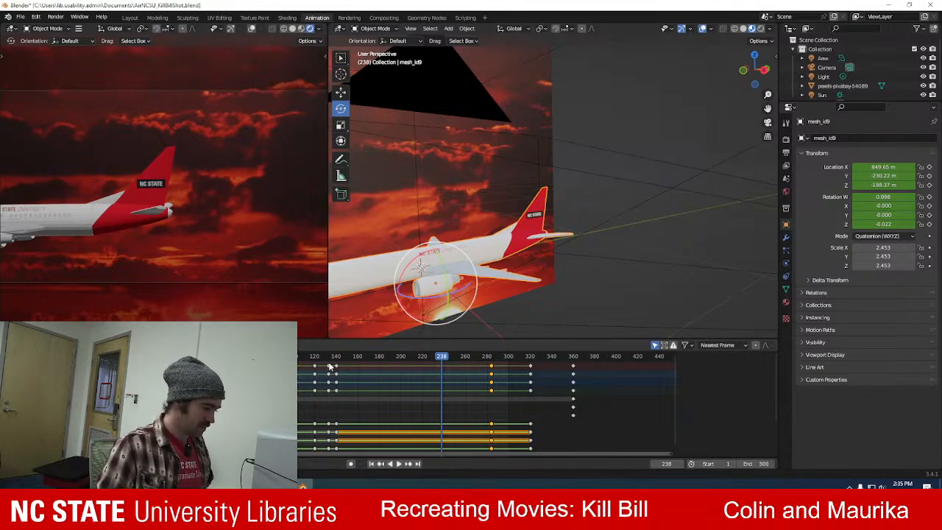
Move the rotation keyframes at frames 133 and 140 to about frames 229 and 236, and review the animation.
drag(357, 395, 443, 378)
key(space)
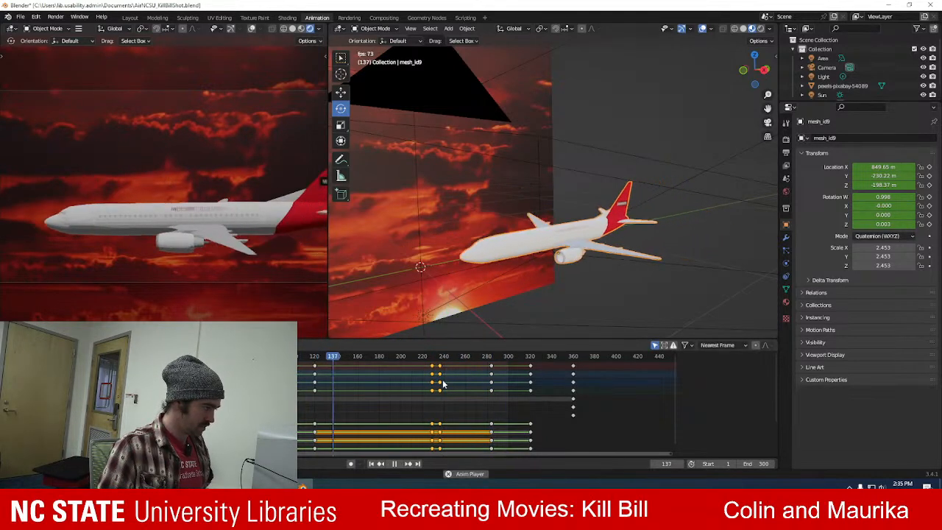
key(space)
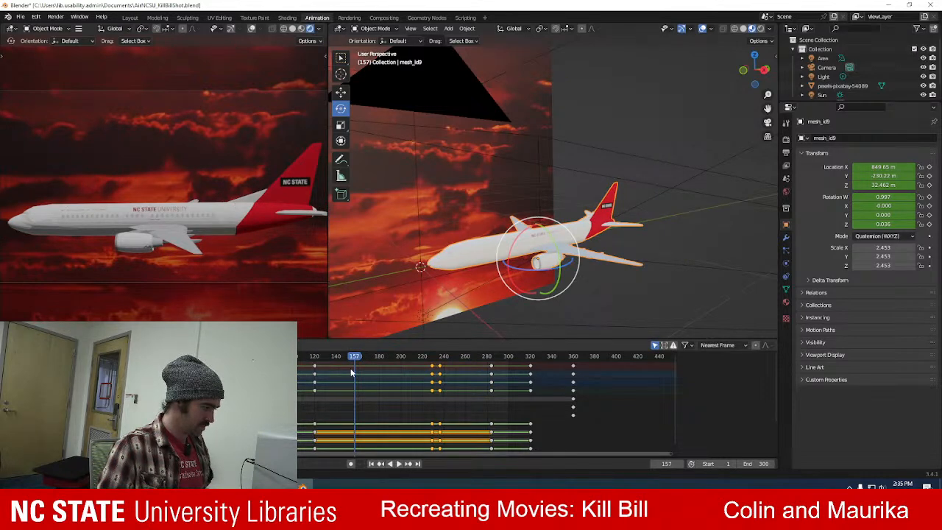
key(space)
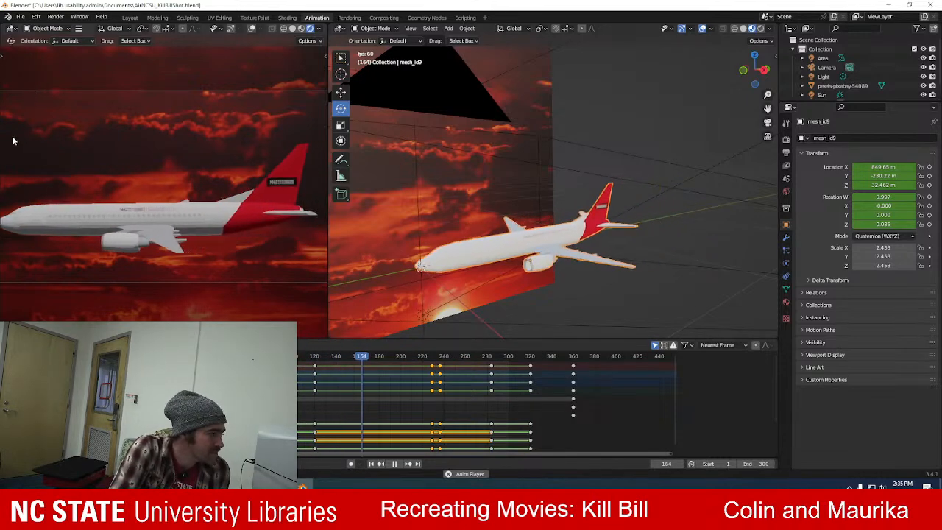
key(space)
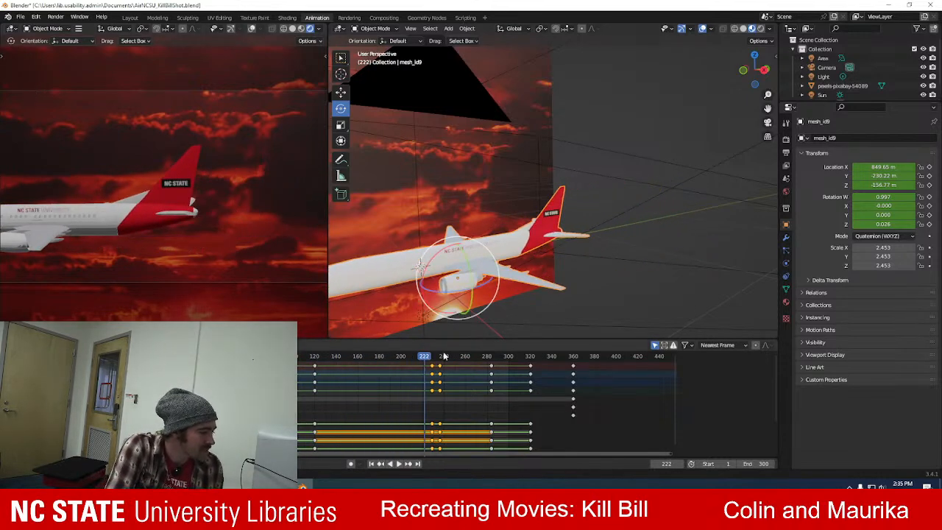
At frame 165, roll the airplane the opposite way, keyframe its rotation, and play the animation with the airplane deselected.
drag(422, 359, 362, 359)
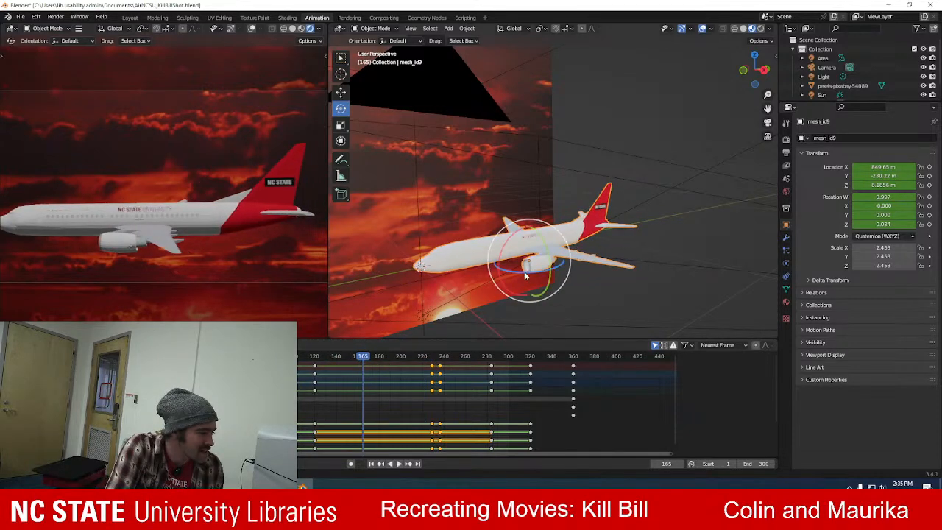
drag(550, 262, 548, 253)
click(929, 197)
key(space)
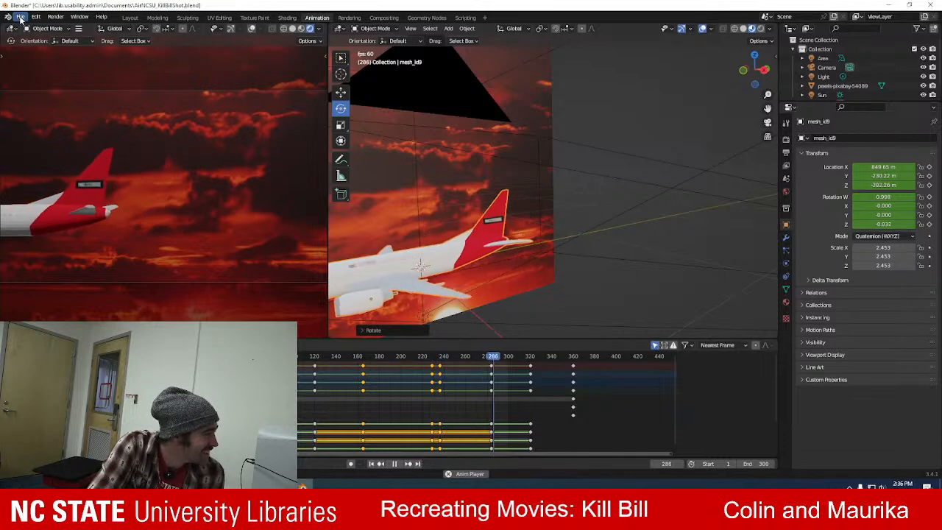
click(612, 83)
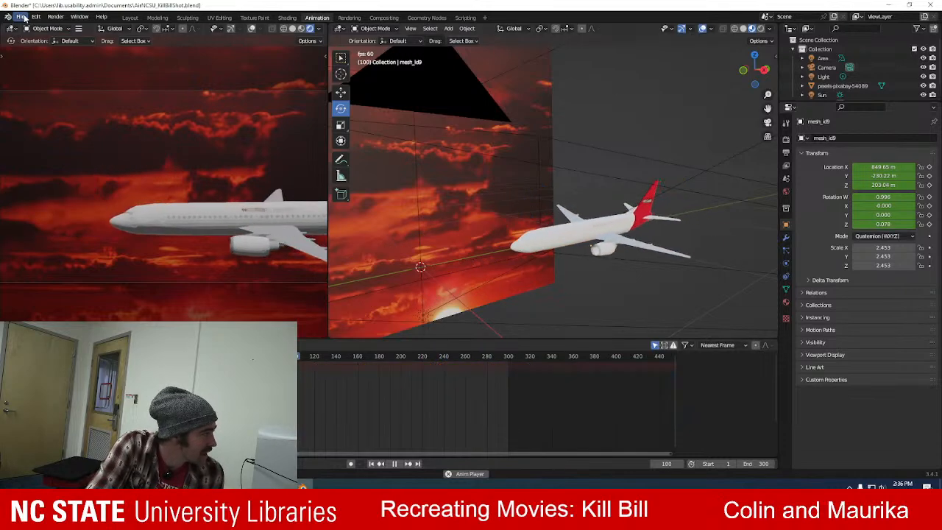
key(space)
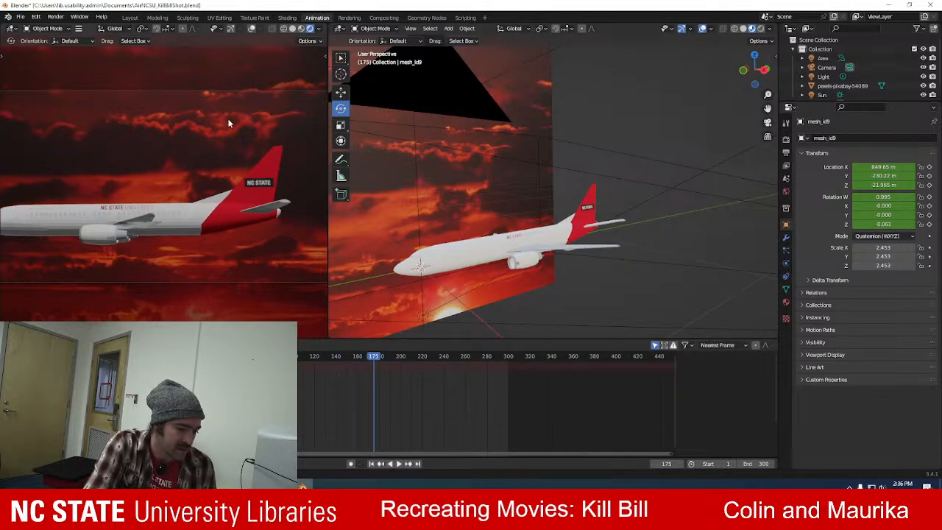
Render the full animation and fit the whole frame in the render view.
click(55, 16)
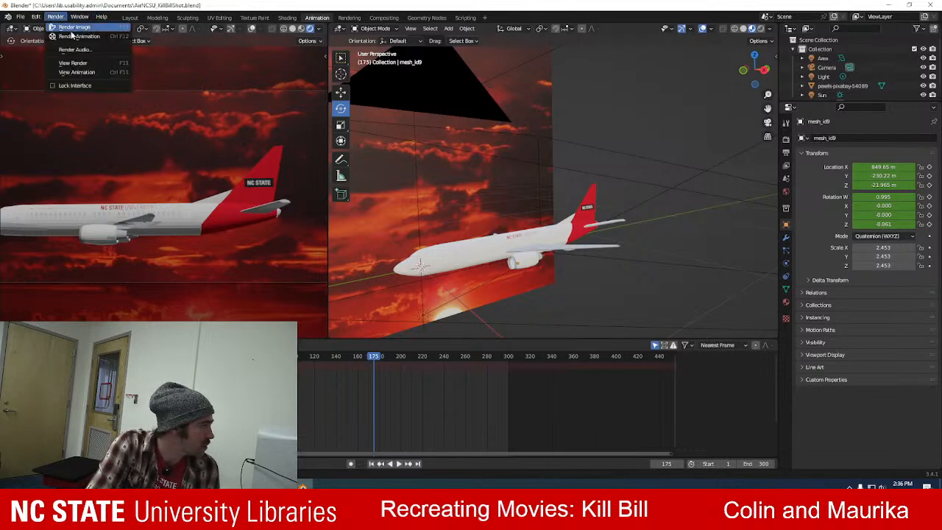
click(77, 37)
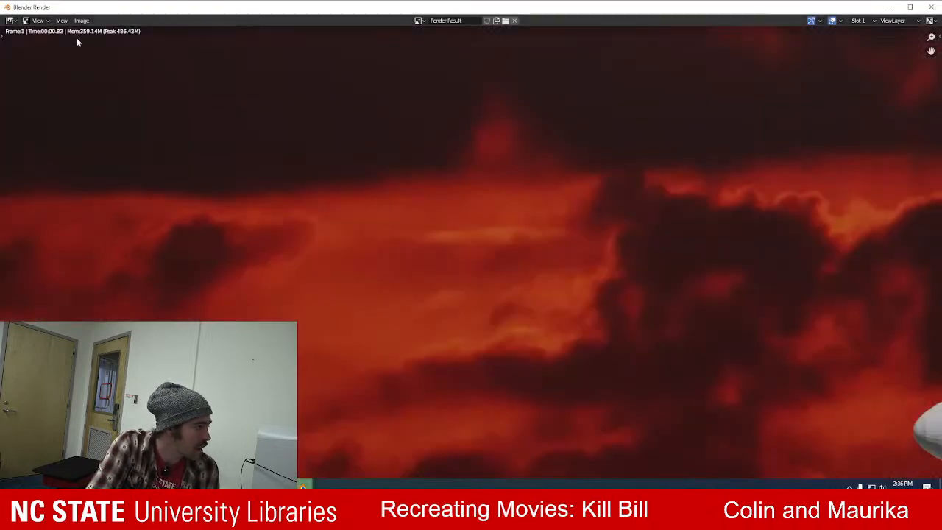
scroll(537, 330, down, 5)
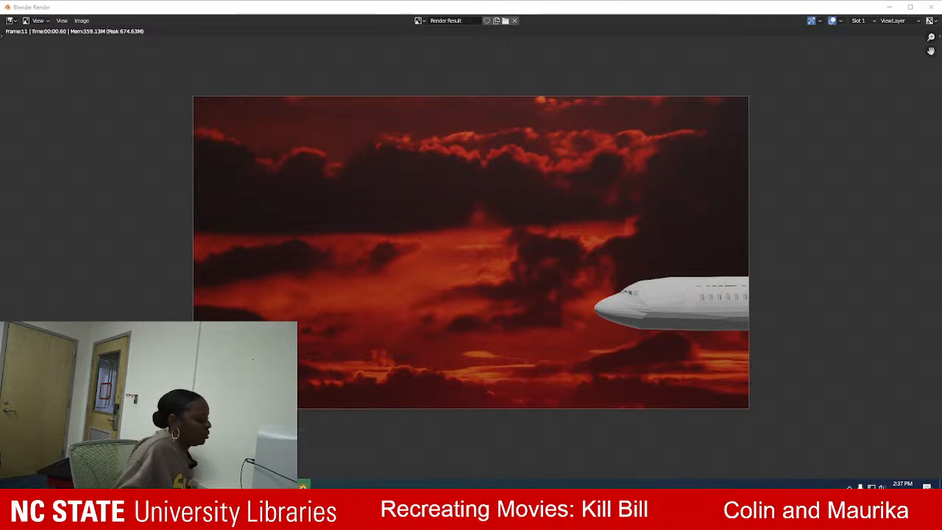
Launch Adobe Premiere Pro and open the recent Kill_Bill project.
key(super)
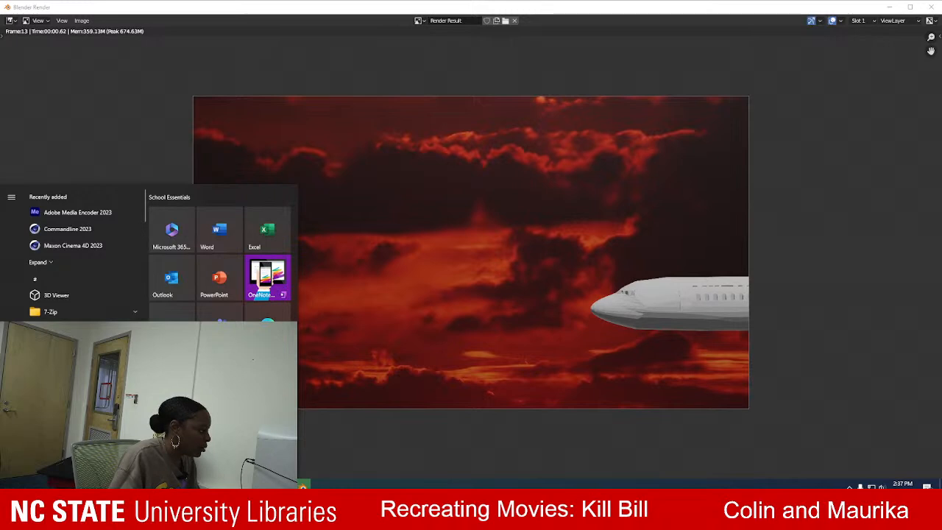
scroll(73, 250, down, 5)
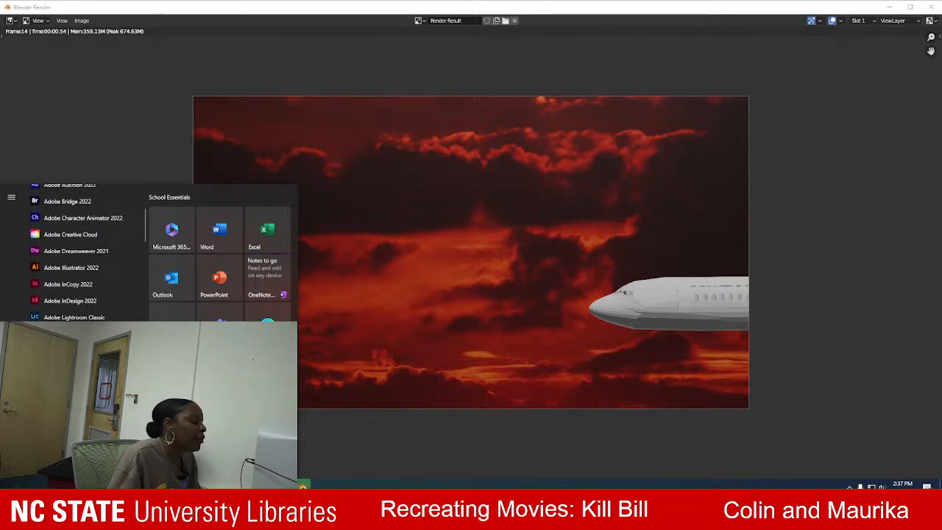
key(super)
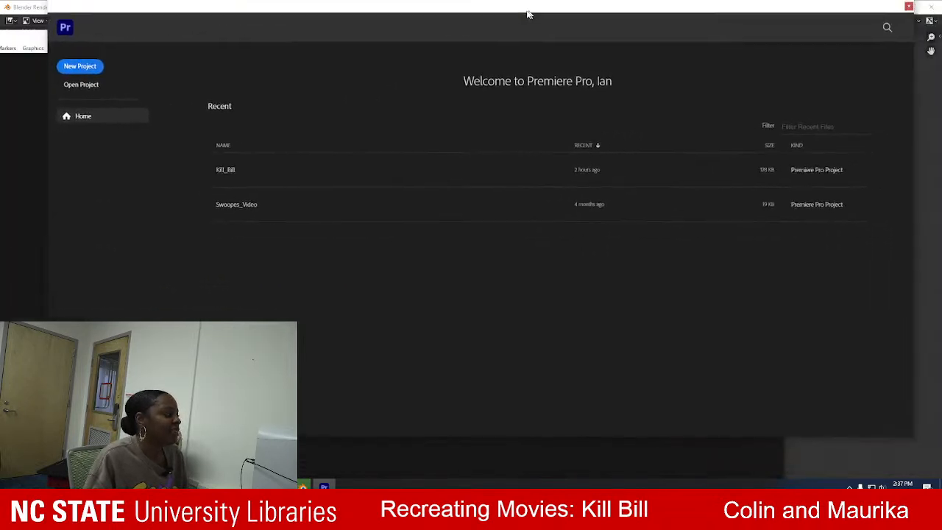
drag(829, 8, 829, 72)
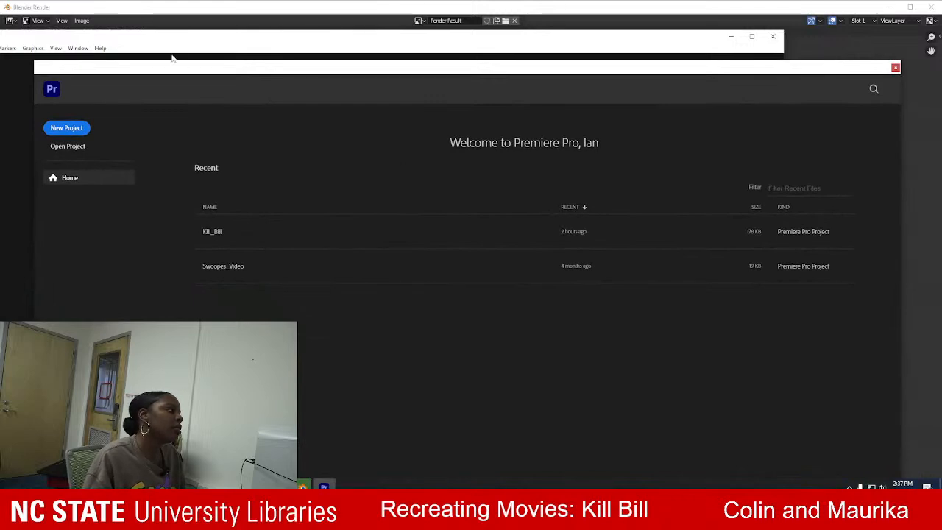
click(211, 232)
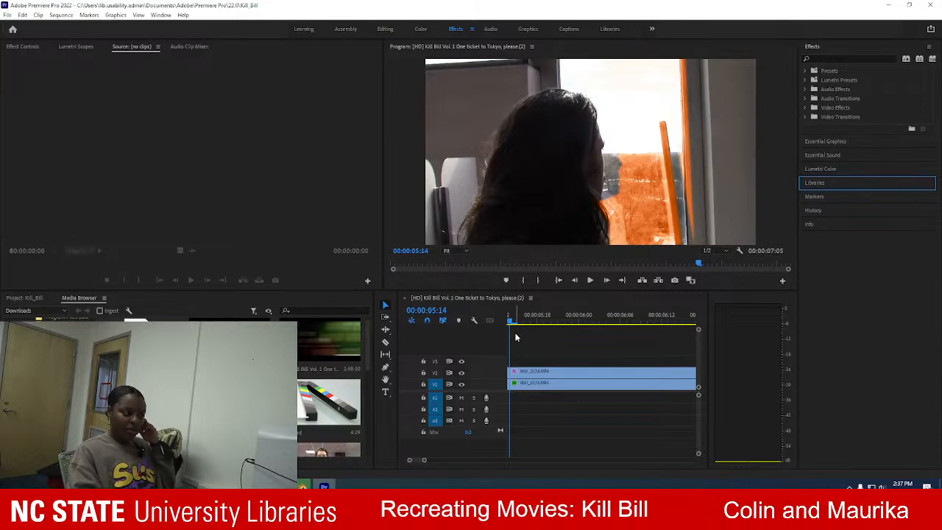
Scrub back through the Kill Bill sequence to locate the start of the stacked window-profile clips.
drag(509, 322, 444, 324)
drag(573, 265, 613, 278)
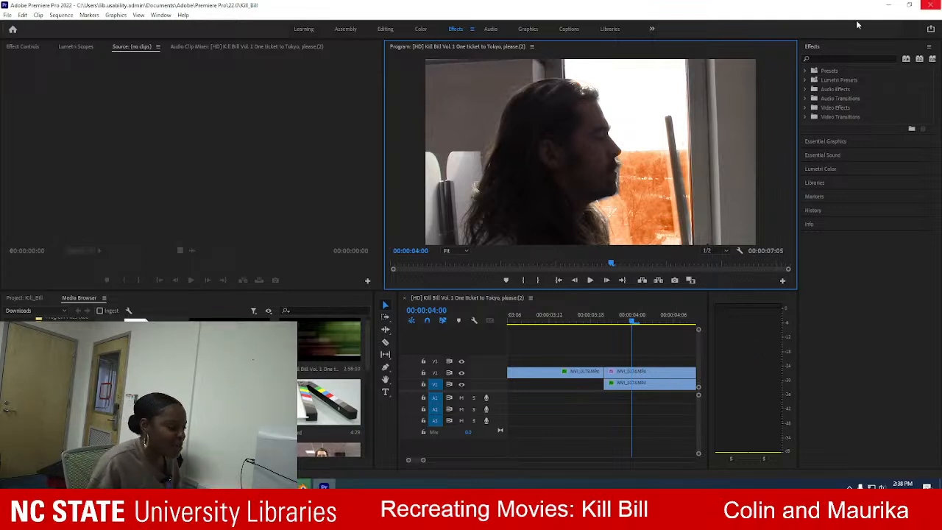
drag(633, 324, 620, 328)
Delete both stacked MVI_0174.MP4 clips after the ticket shot and place the playhead at 00:00:03:20.
click(658, 376)
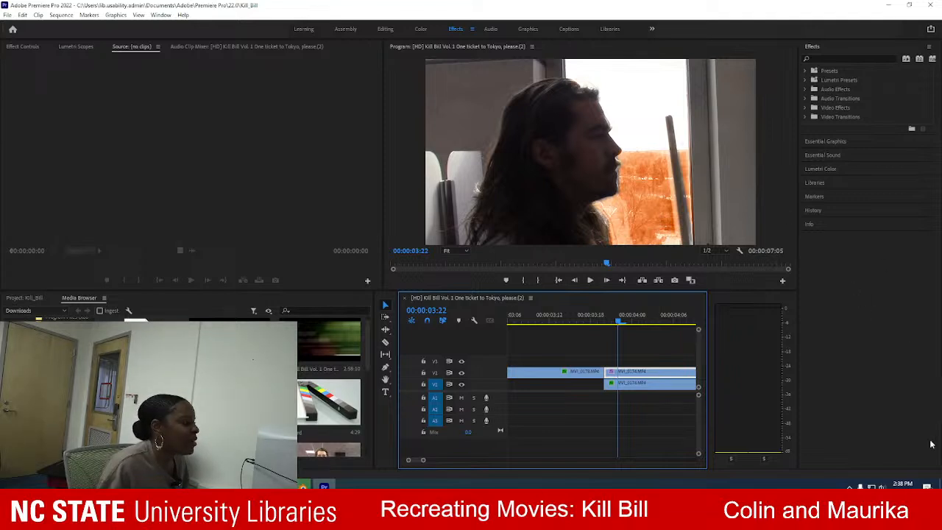
double_click(649, 372)
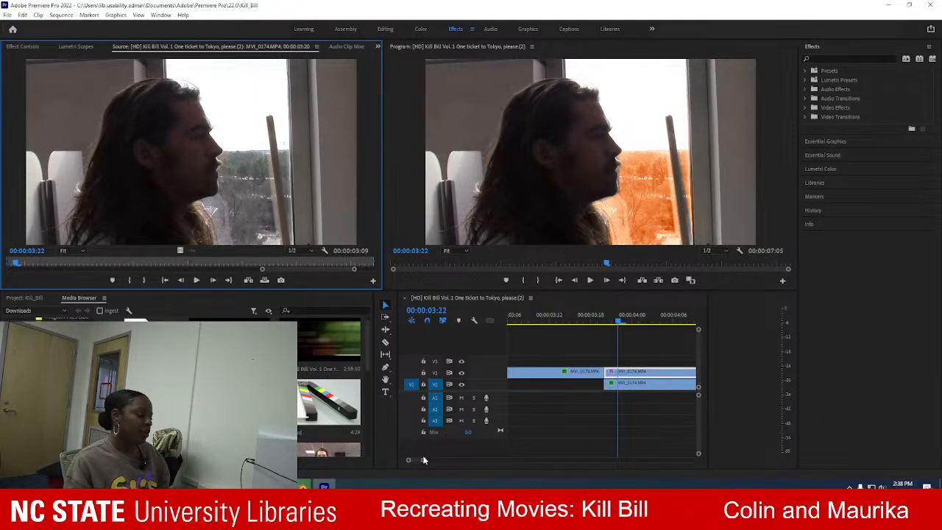
drag(618, 327, 490, 346)
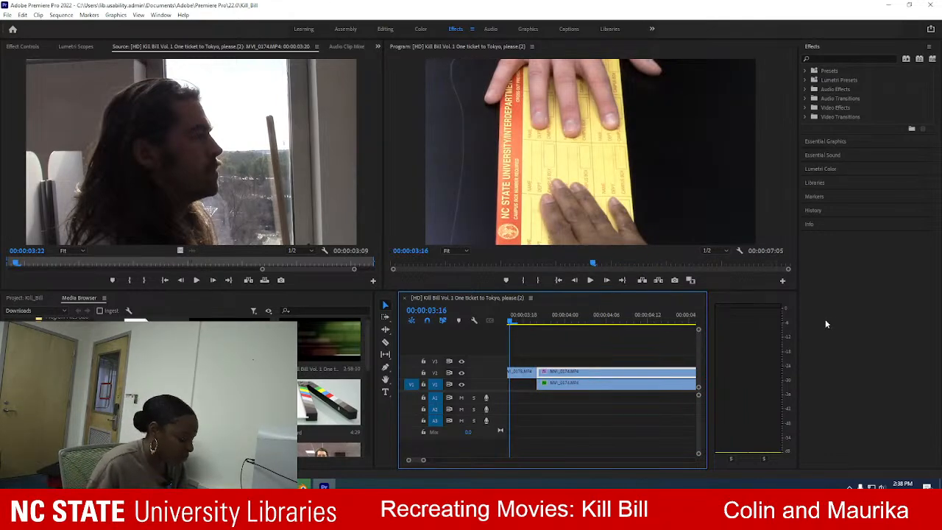
key(Delete)
click(584, 383)
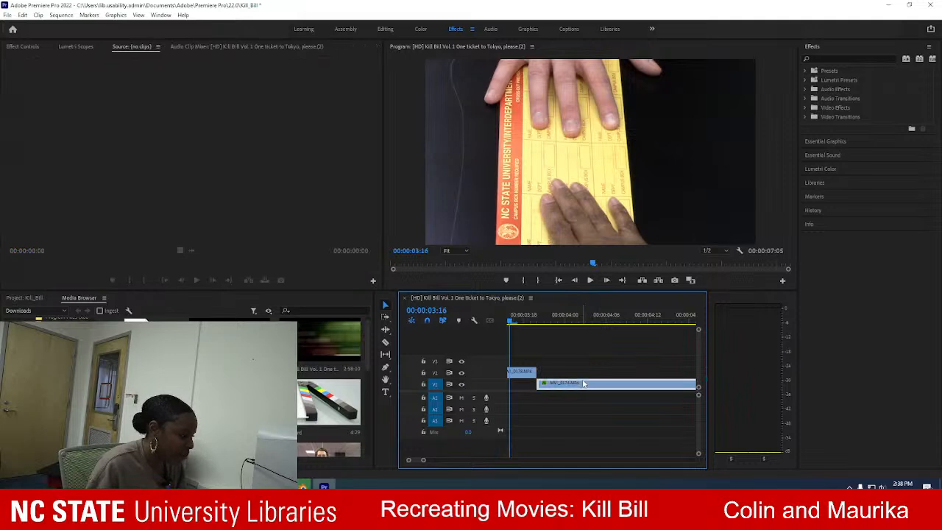
key(Delete)
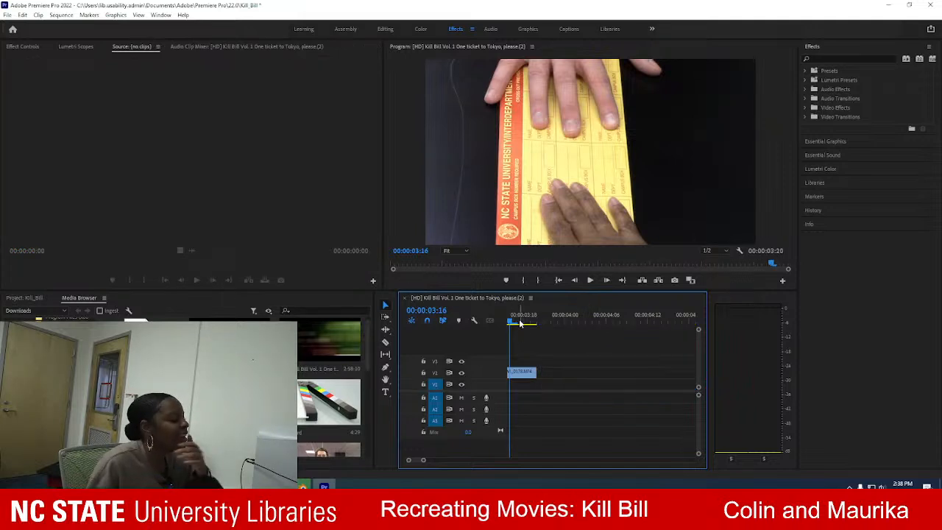
click(531, 322)
drag(534, 322, 540, 321)
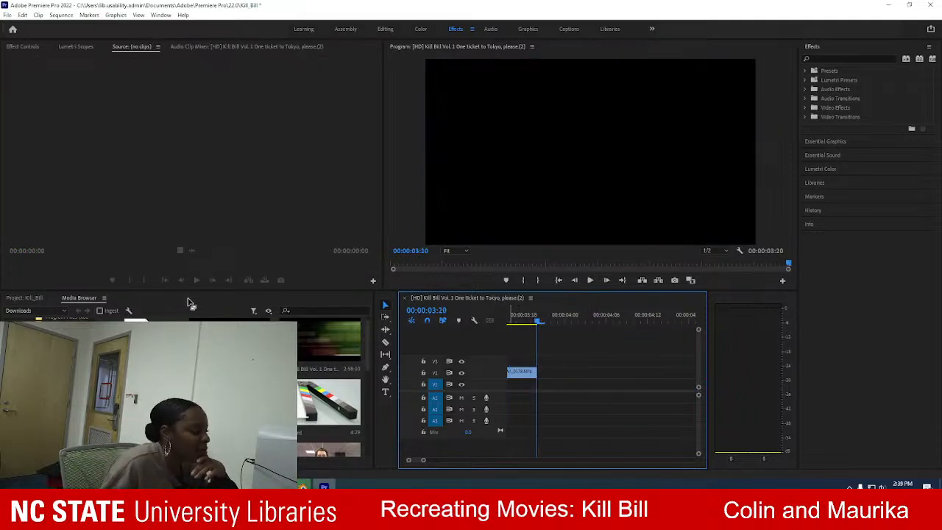
Open MVI_0174.MP4 in the source monitor and mark a 00:00:02:21 range with its out point at 00:00:06:12.
scroll(221, 390, down, 5)
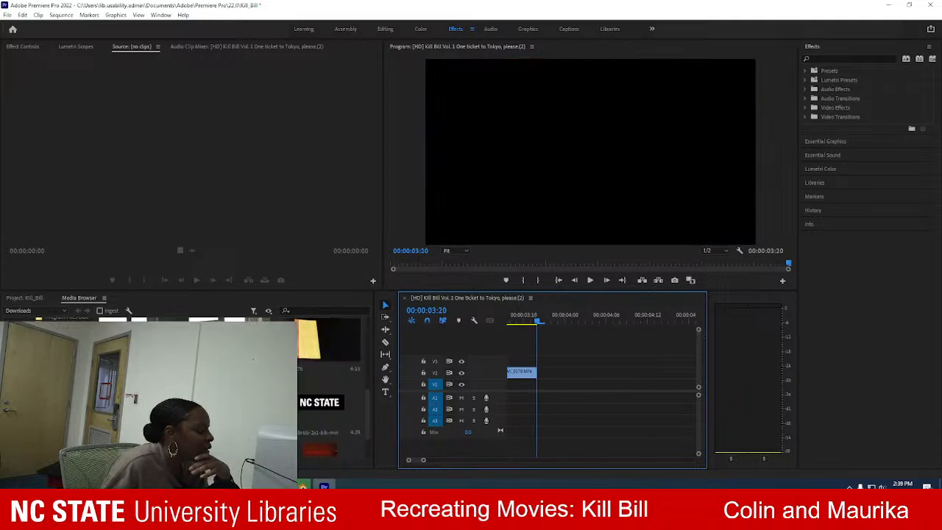
double_click(229, 343)
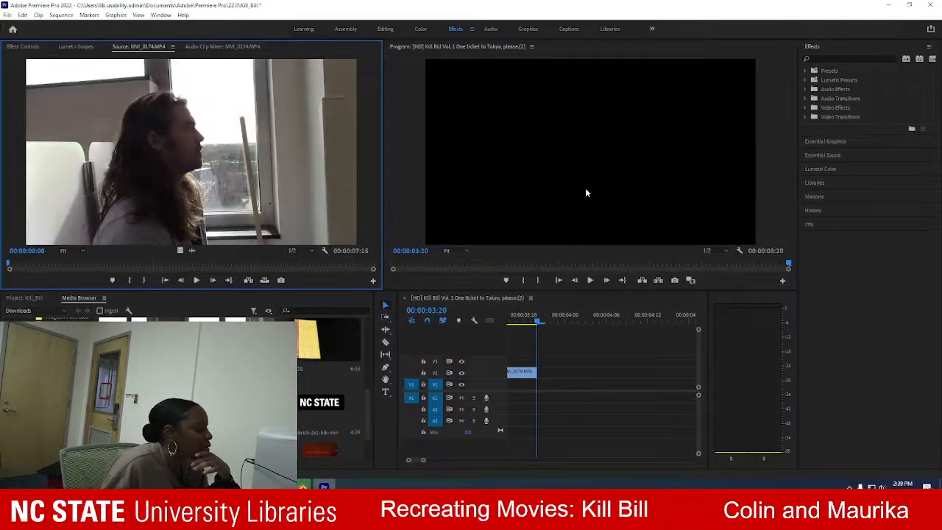
drag(9, 264, 320, 266)
click(130, 281)
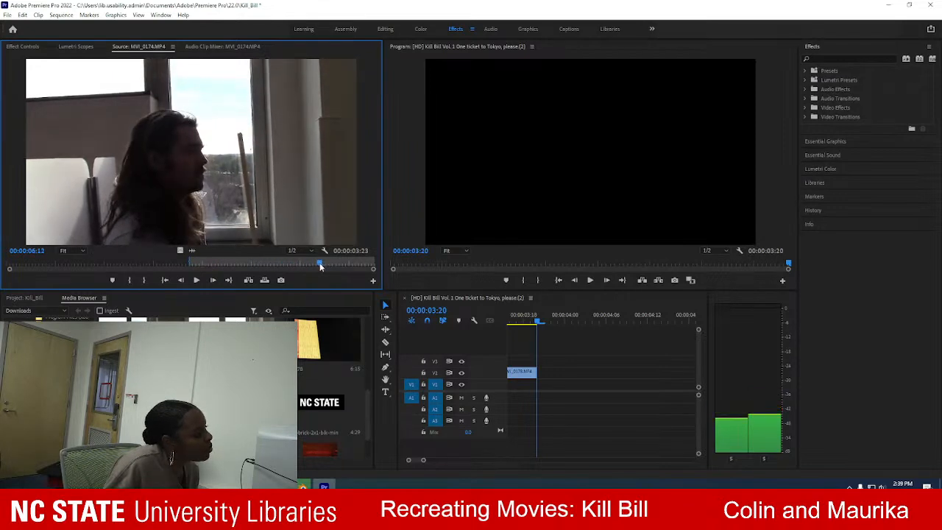
click(144, 281)
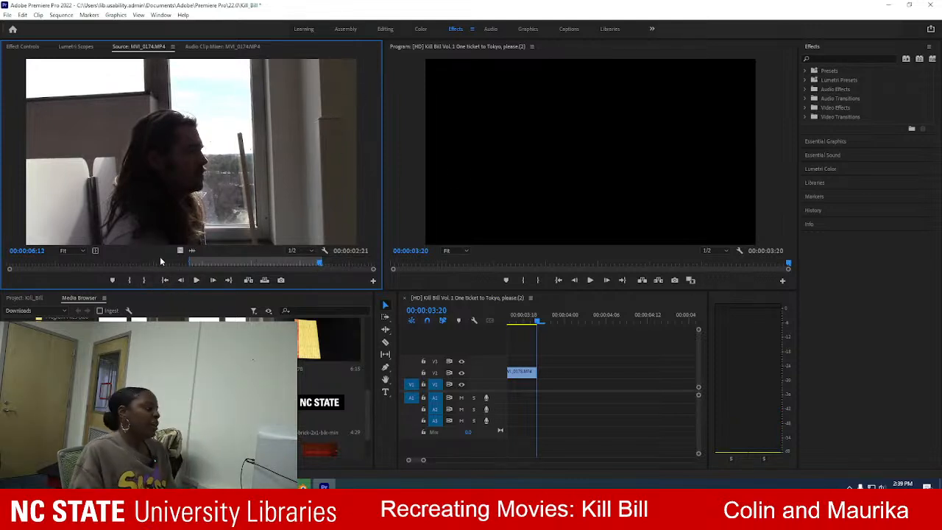
Place only the video of the marked MVI_0174.MP4 range directly after the ticket shot on the same track, with the playhead at 00:00:03:23.
drag(179, 251, 542, 370)
drag(538, 321, 557, 322)
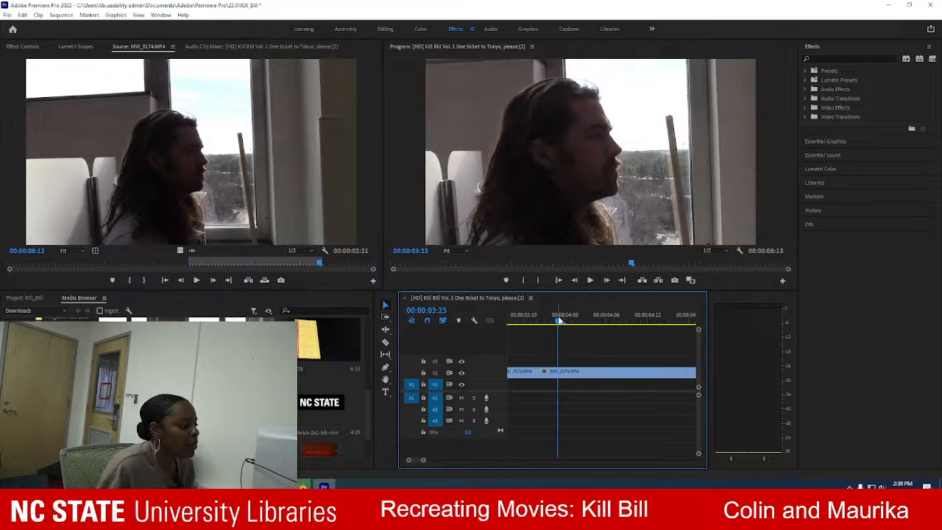
Select the newly placed MVI_0174.MP4 clip in the sequence and open its clip options.
click(596, 376)
right_click(596, 382)
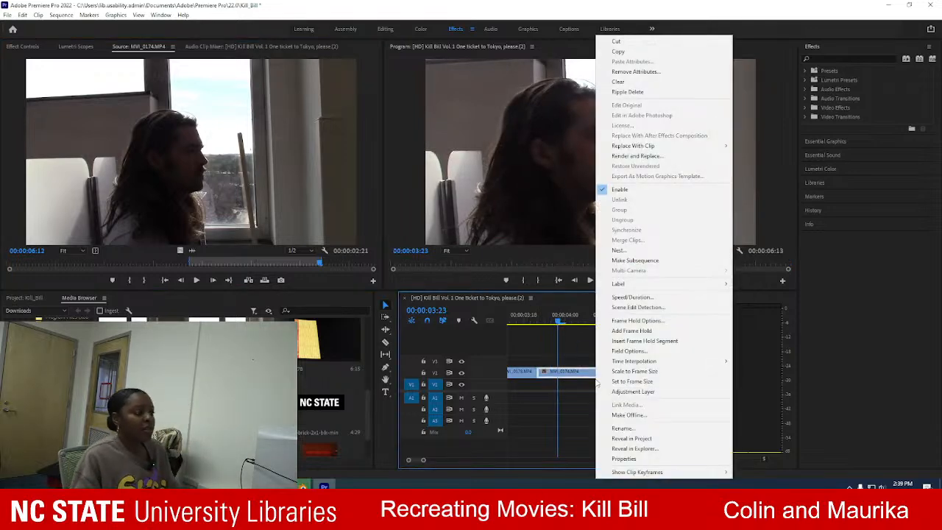
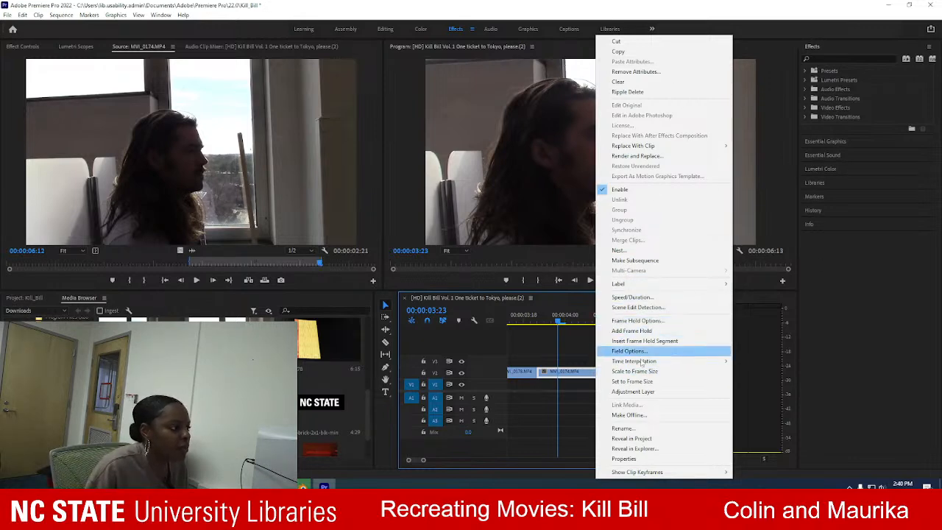
Nest the selected MVI_0174.MP4 clip in the timeline as a sequence named "Window Seat".
mouse_move(642, 361)
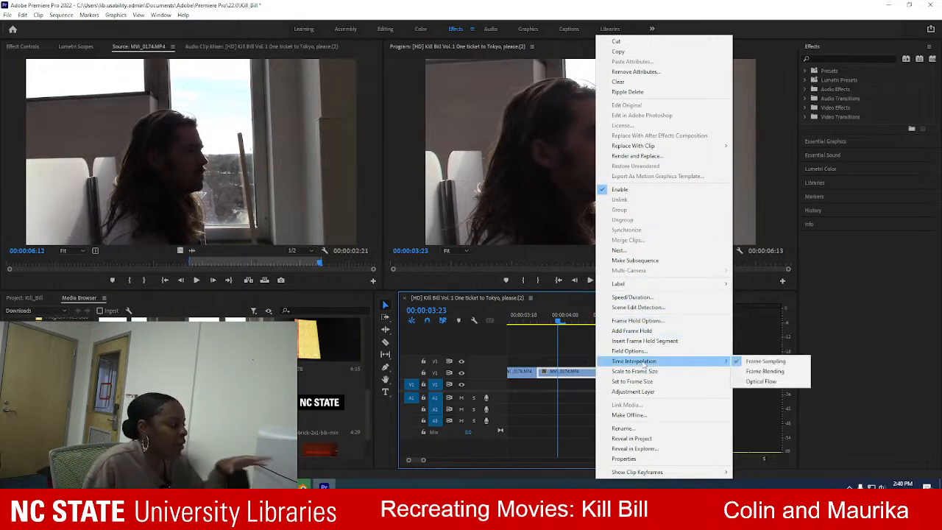
click(618, 250)
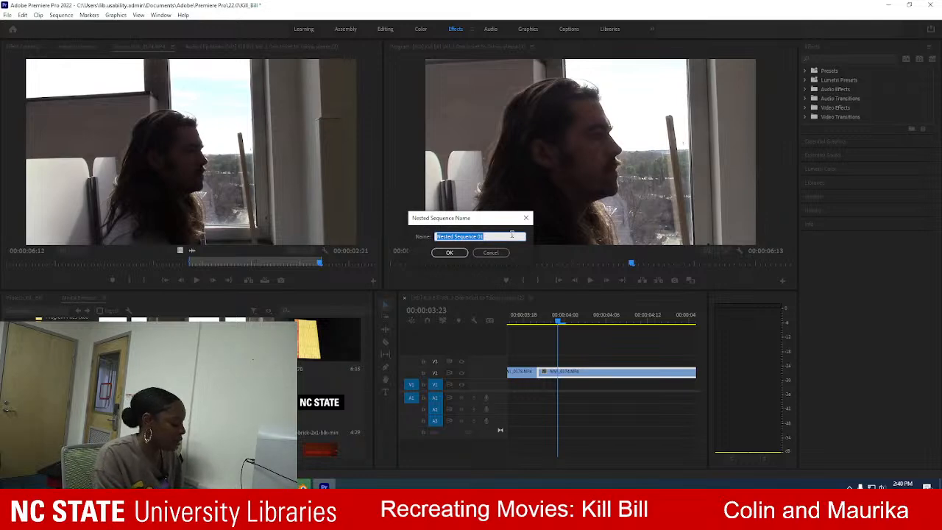
text(Window Seat)
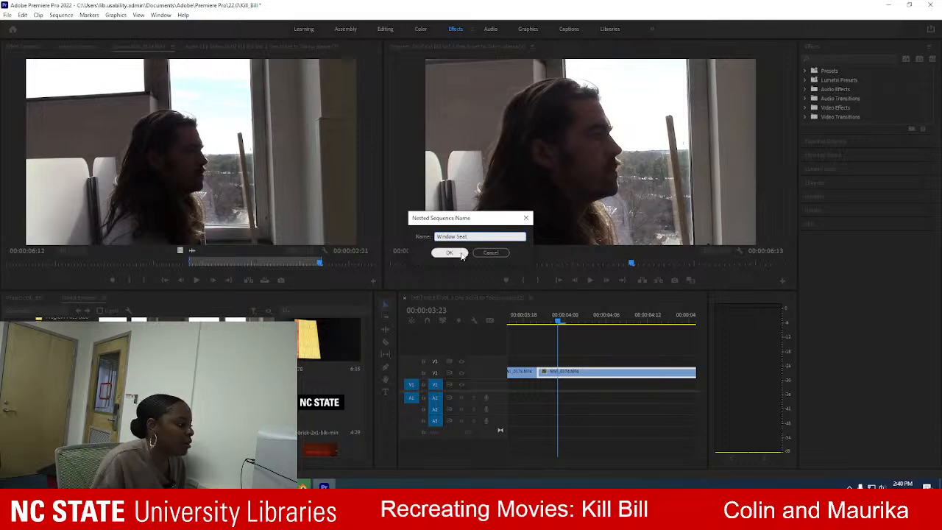
click(450, 253)
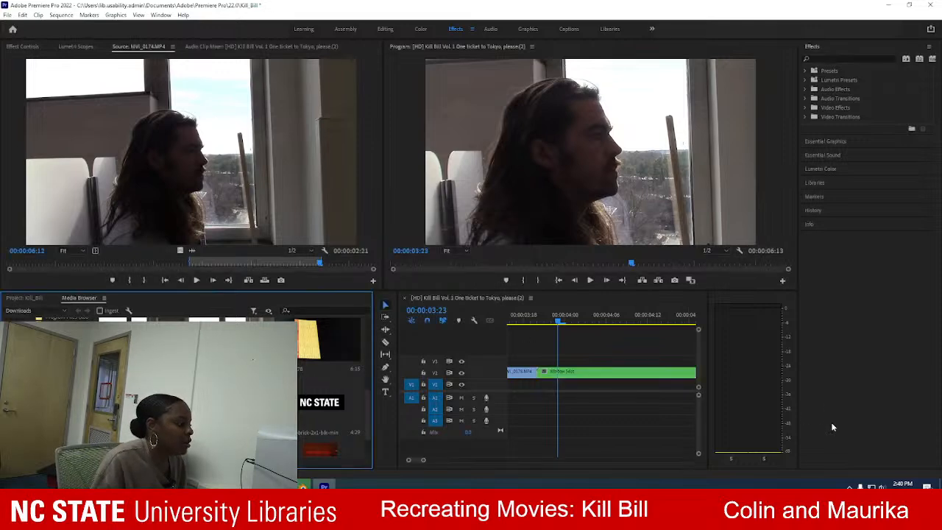
right_click(586, 373)
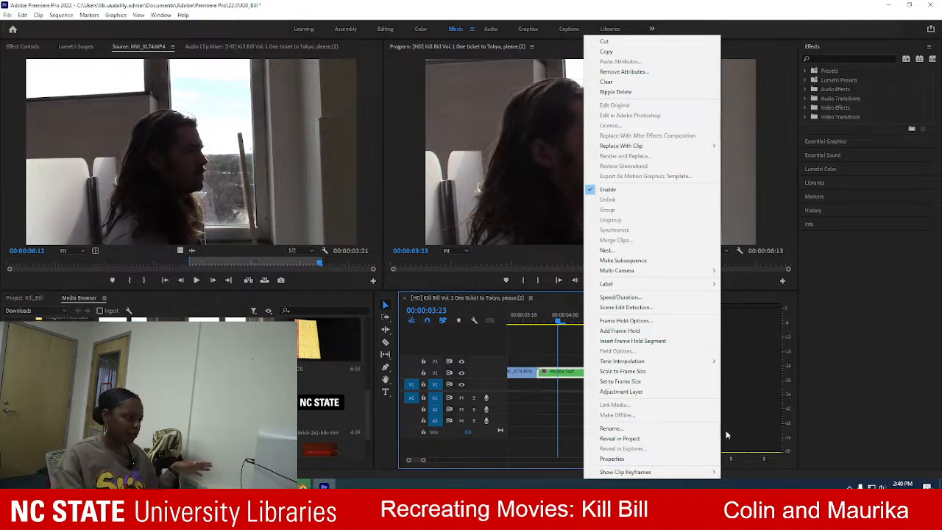
click(751, 353)
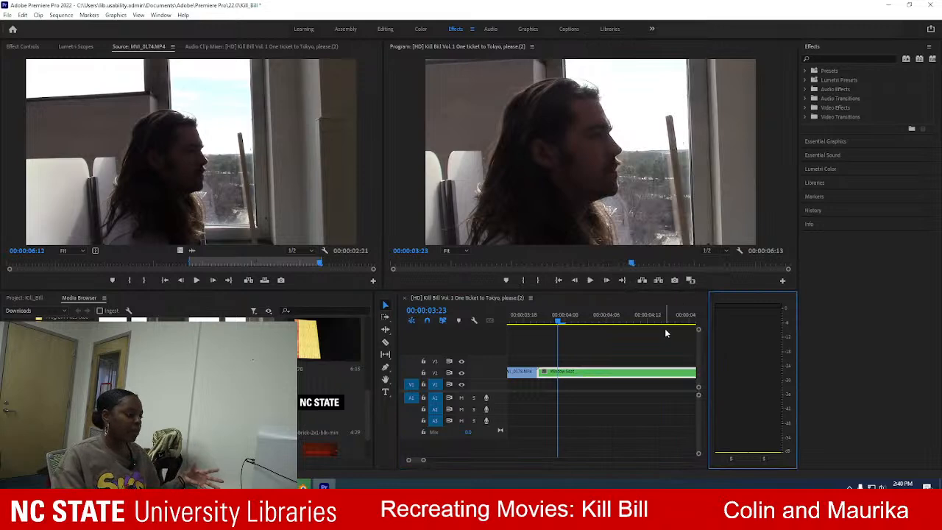
click(616, 378)
right_click(616, 378)
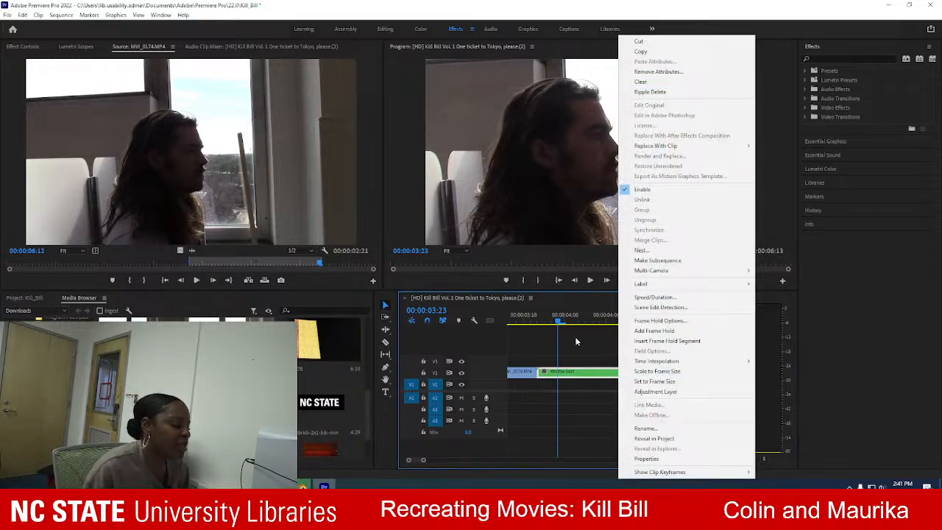
click(579, 355)
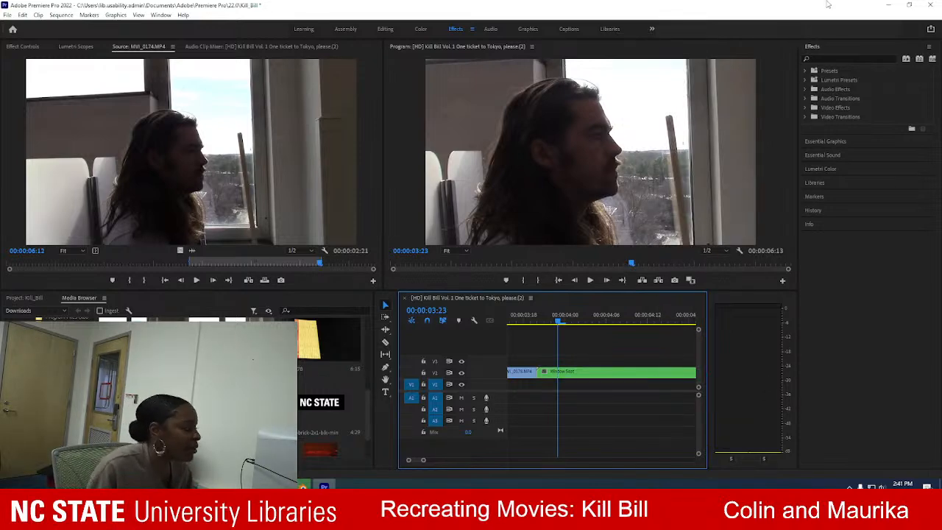
Launch After Effects and start a new file from its home screen.
key(super)
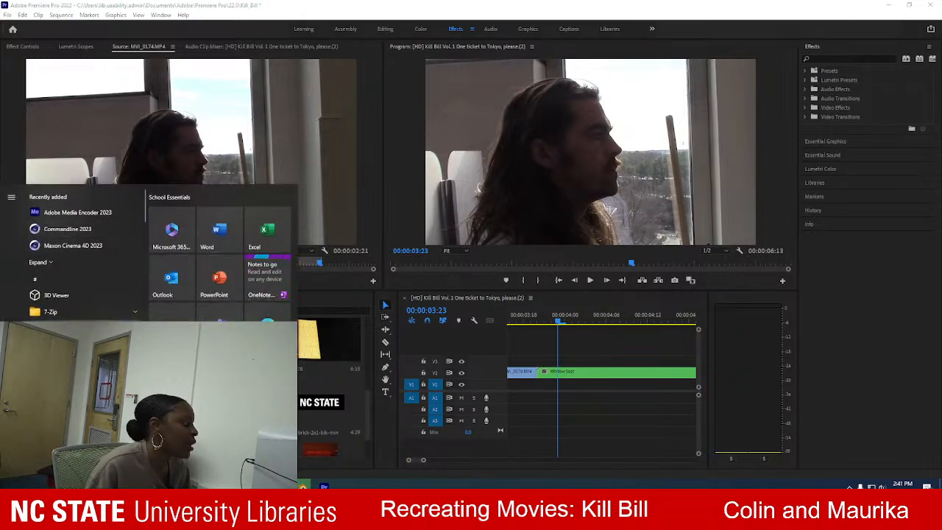
click(35, 278)
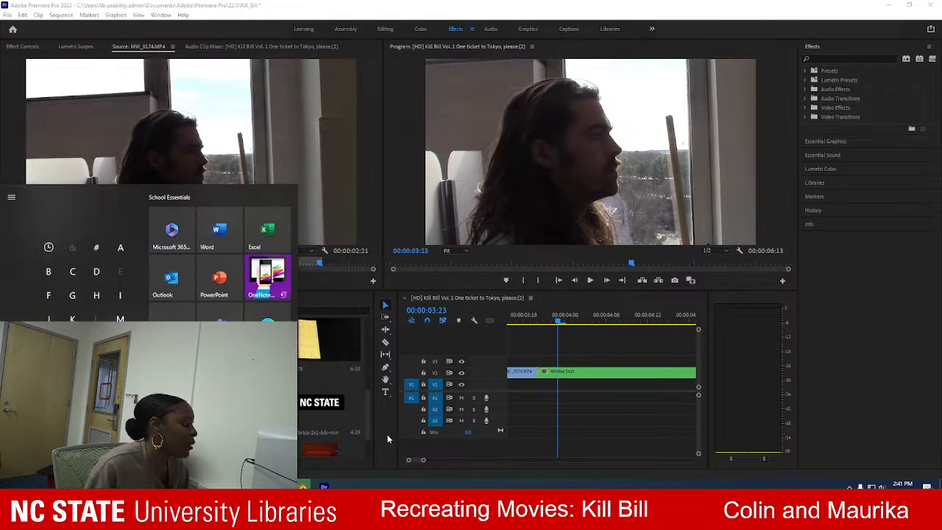
click(385, 436)
key(super)
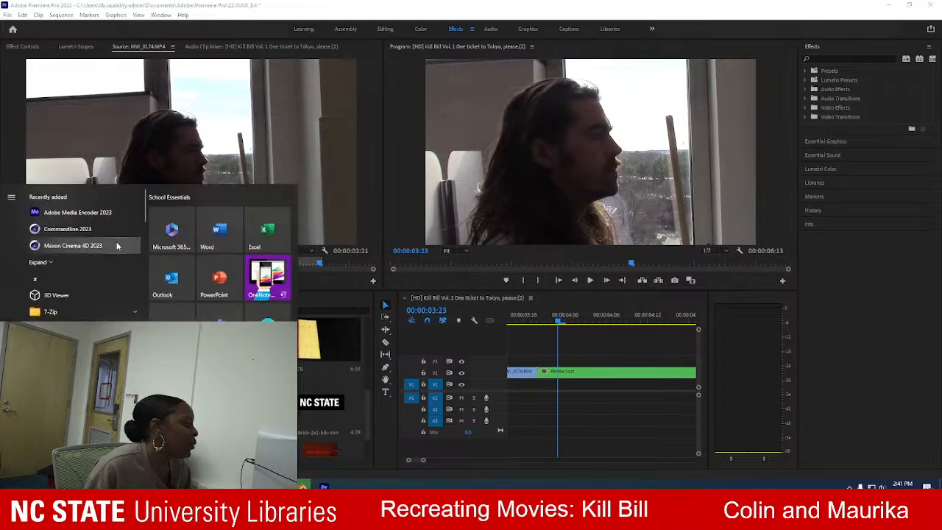
click(259, 287)
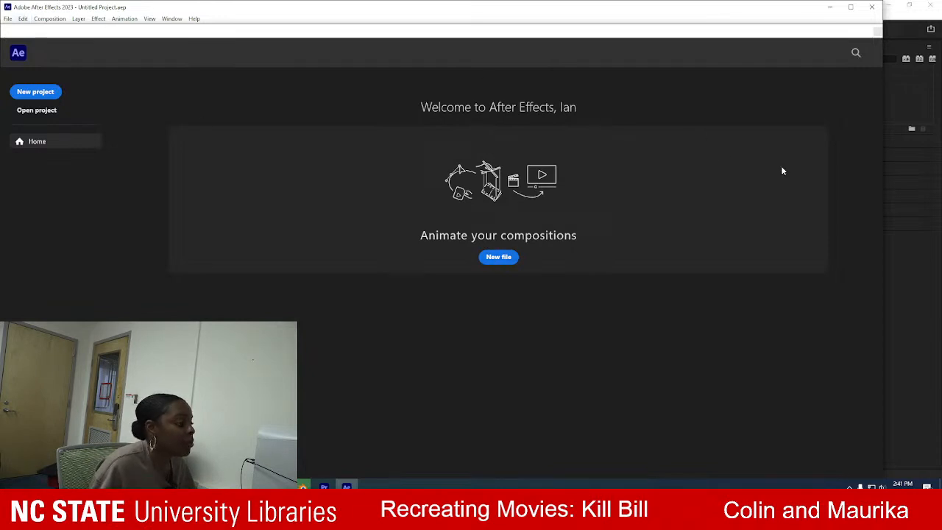
click(506, 262)
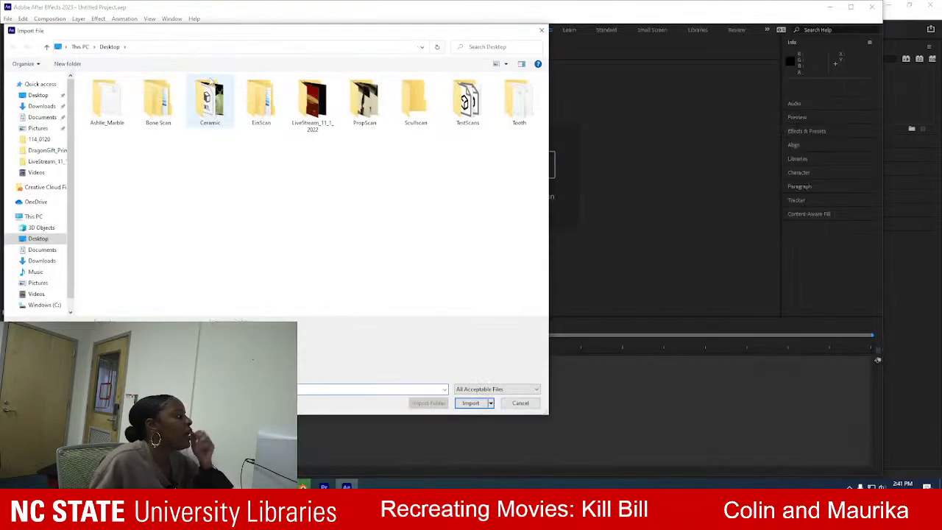
click(41, 260)
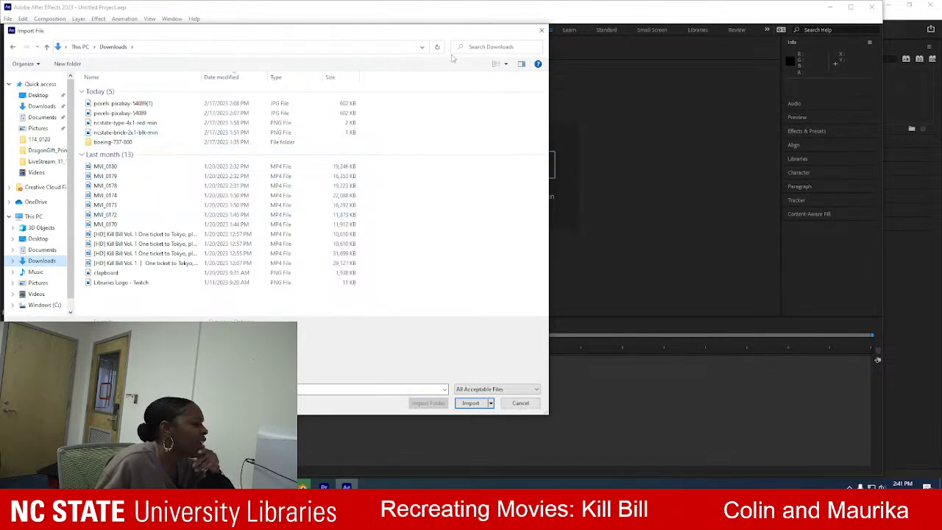
click(502, 64)
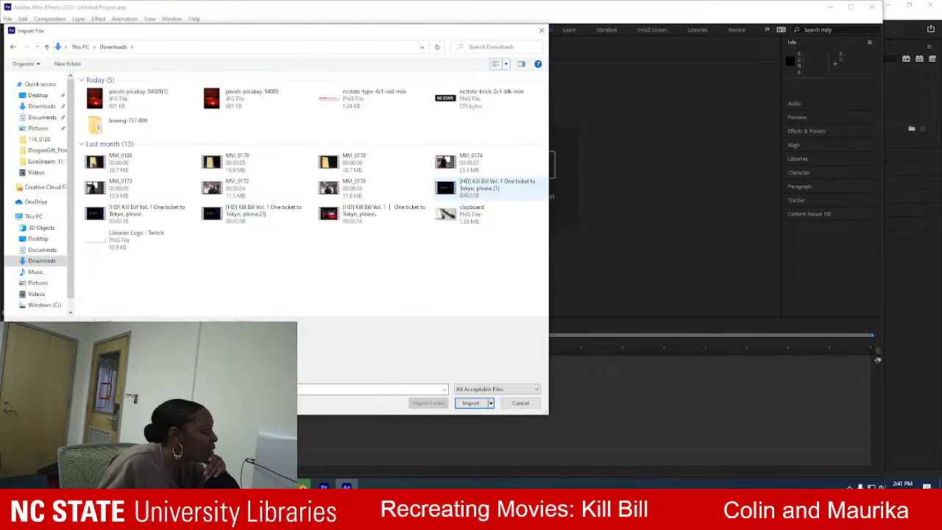
click(123, 188)
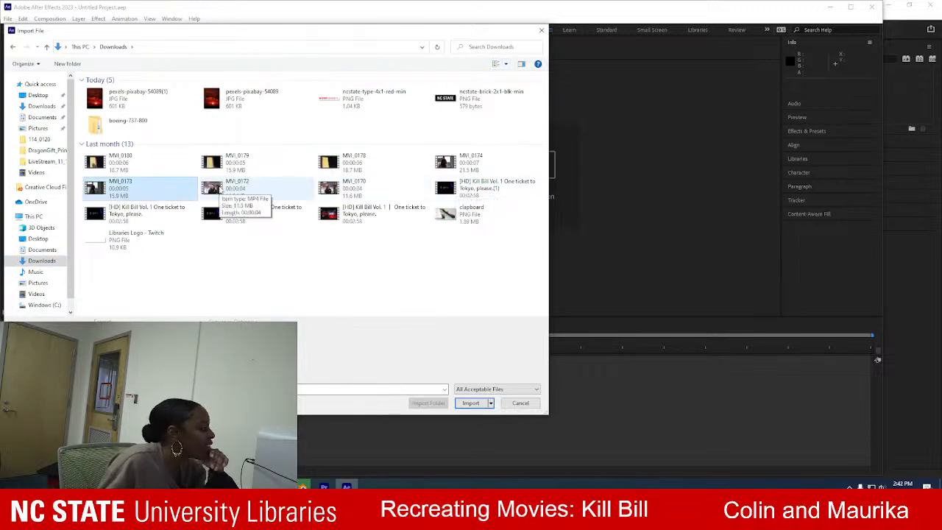
click(36, 294)
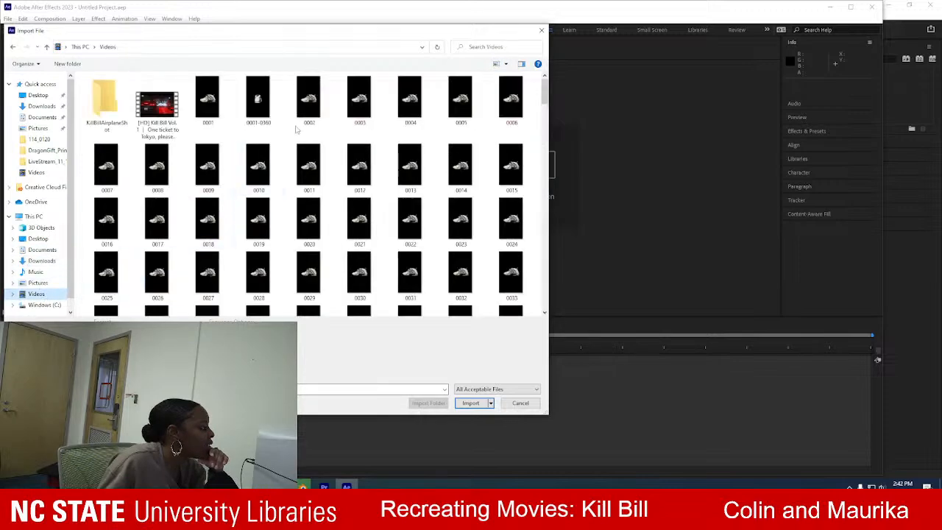
drag(544, 92, 552, 324)
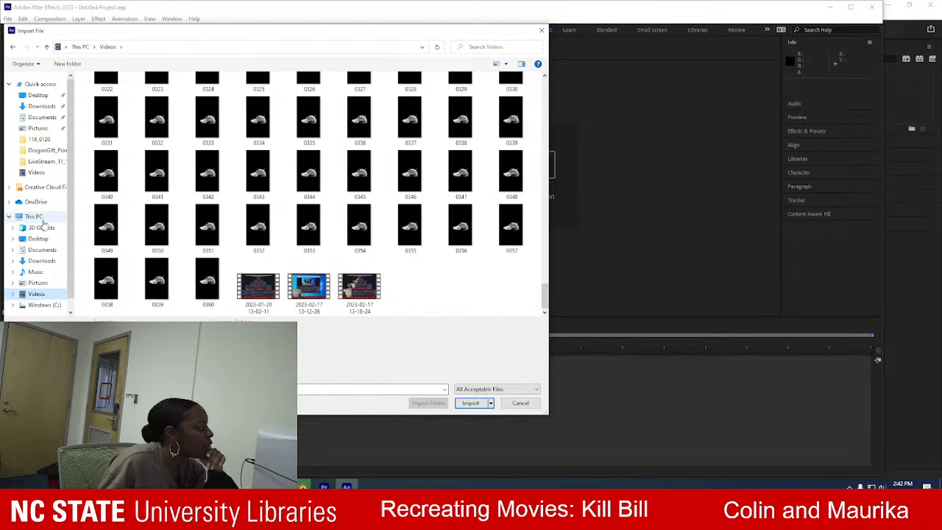
click(42, 261)
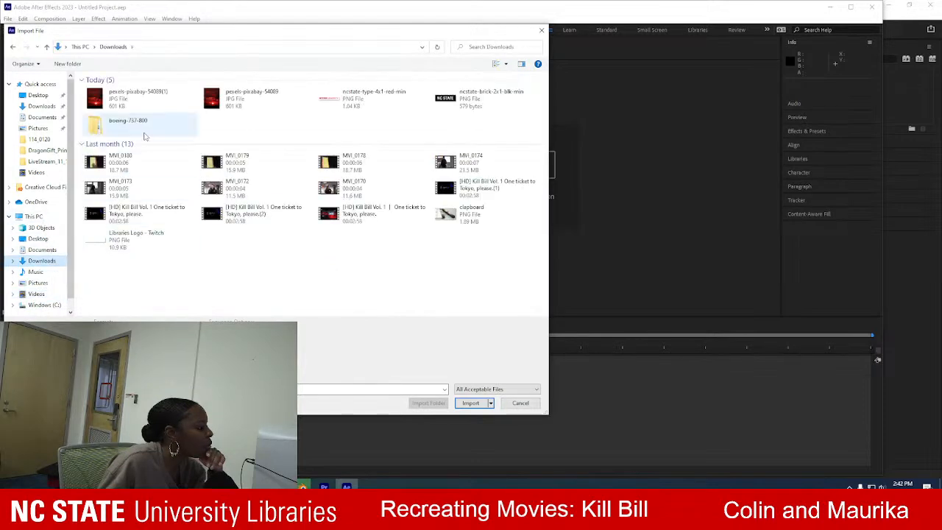
click(542, 30)
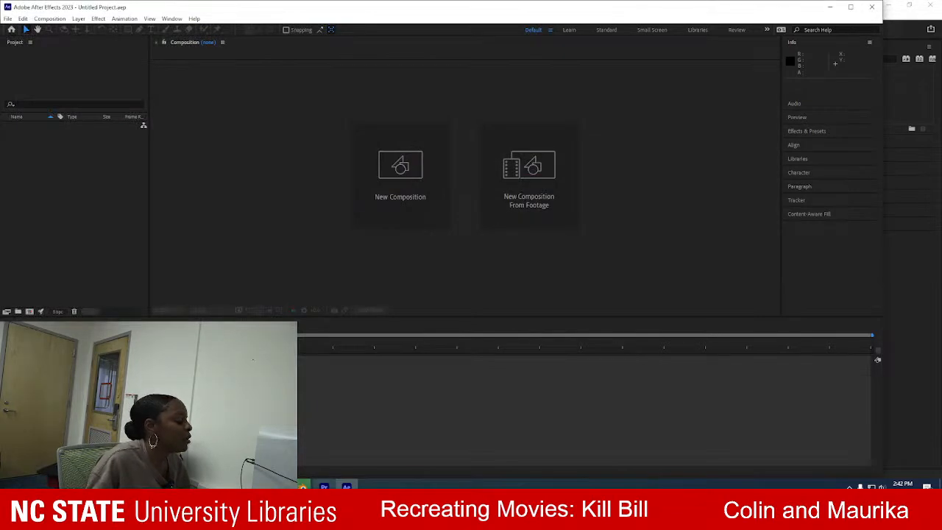
Switch to Premiere Pro and check which source clip the window shot uses.
click(324, 486)
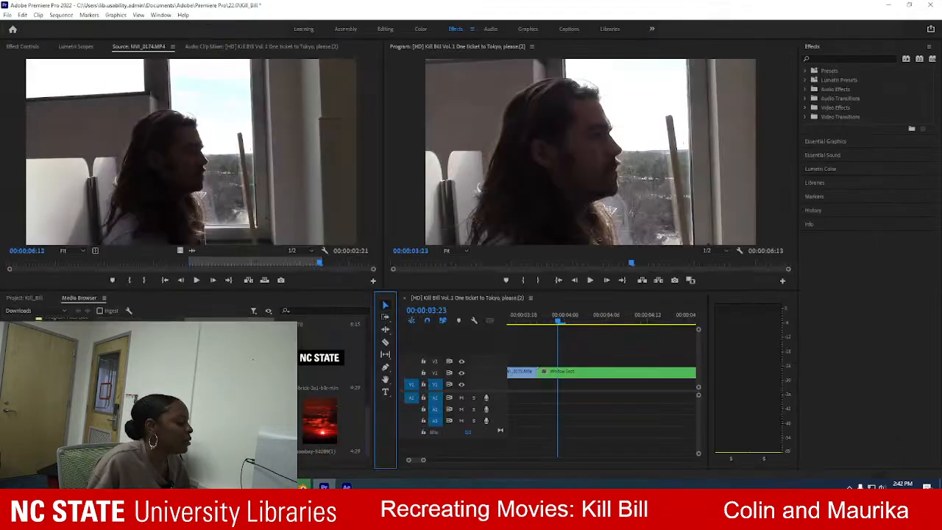
scroll(331, 390, up, 2)
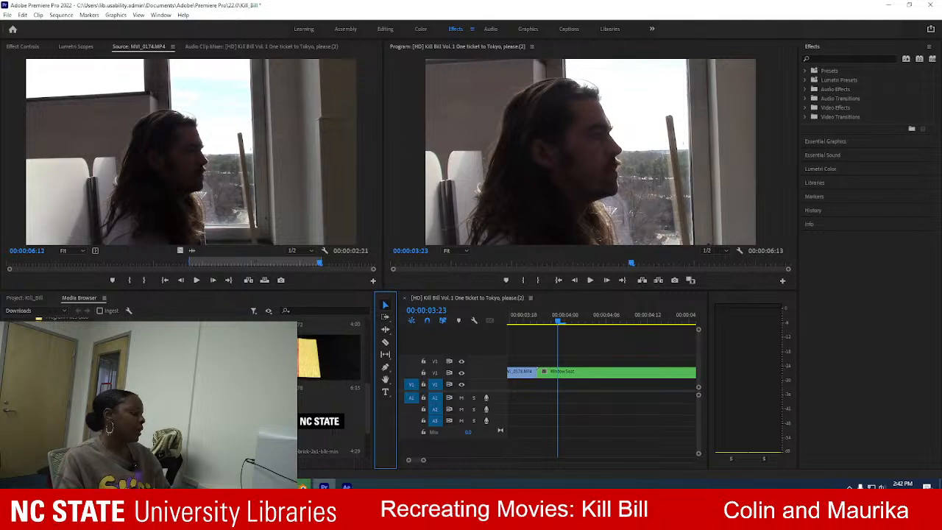
click(148, 390)
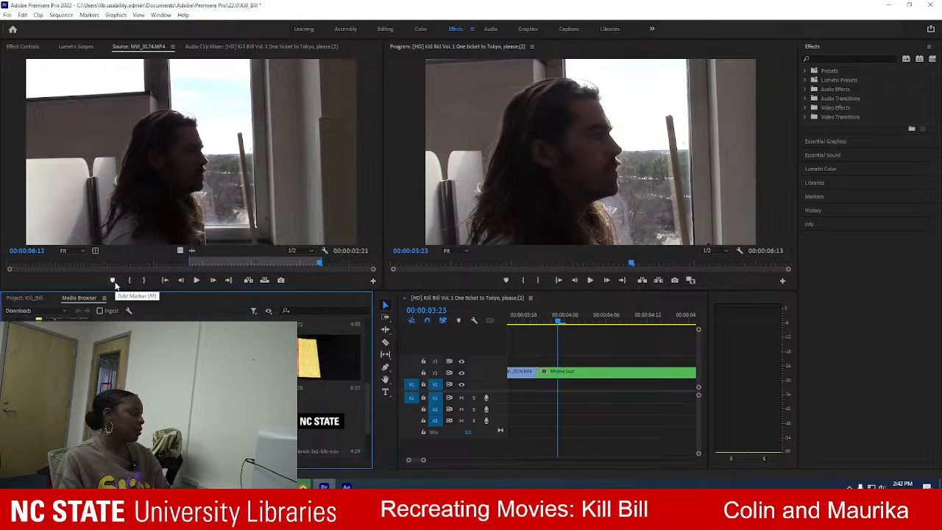
Return to After Effects and import the MVI_0174 video from the Downloads folder into the project.
click(346, 486)
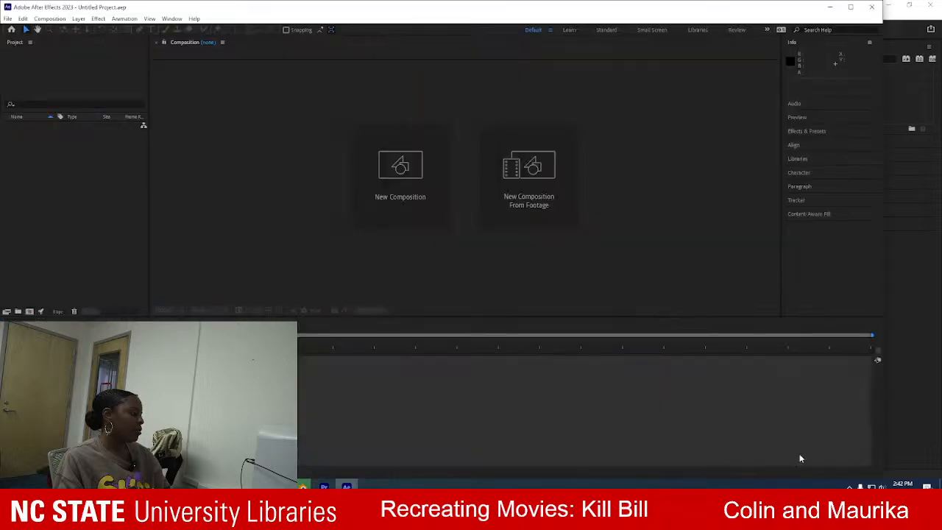
click(7, 19)
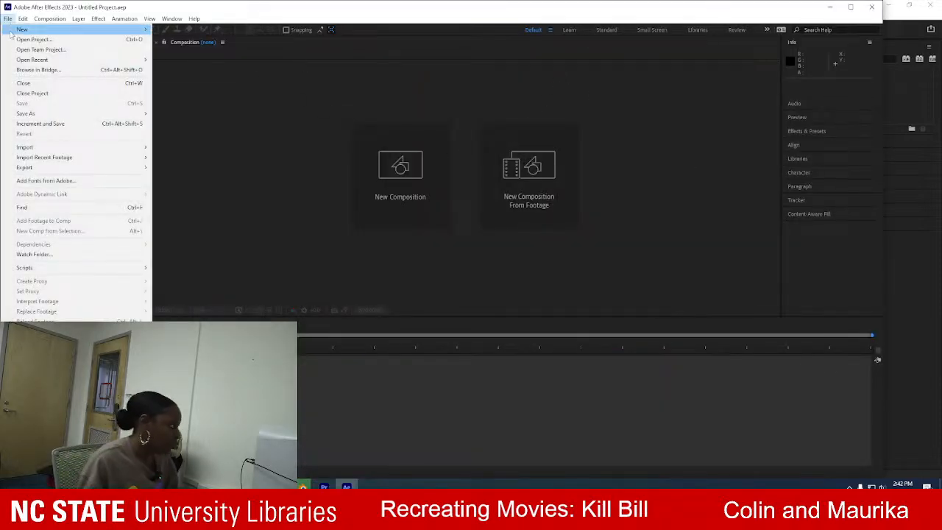
mouse_move(74, 148)
click(223, 150)
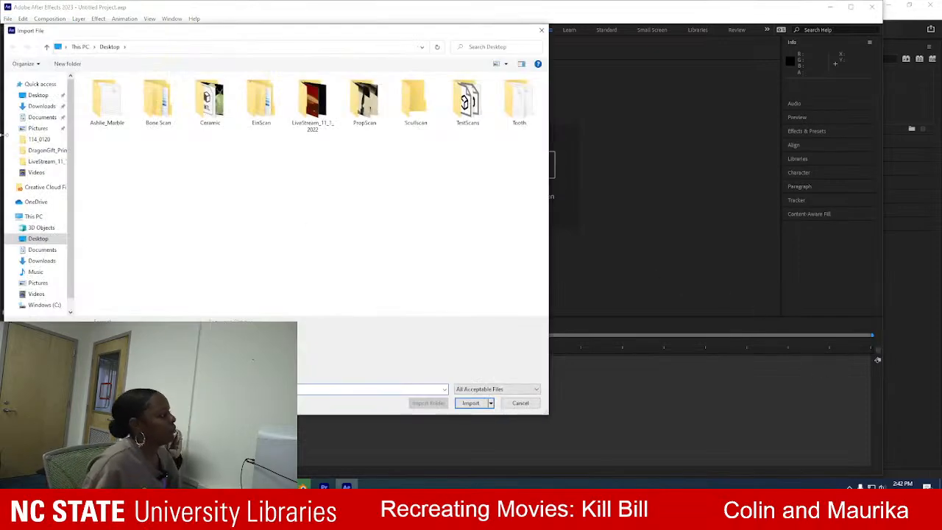
click(41, 260)
click(493, 168)
click(470, 403)
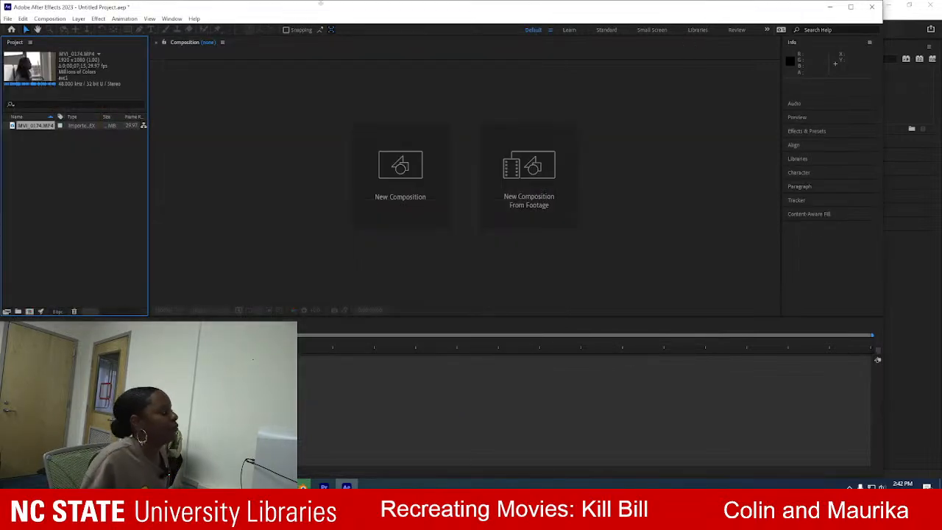
Open the imported MVI_0174.MP4 footage in the viewer and activate the Roto Brush tool.
double_click(32, 126)
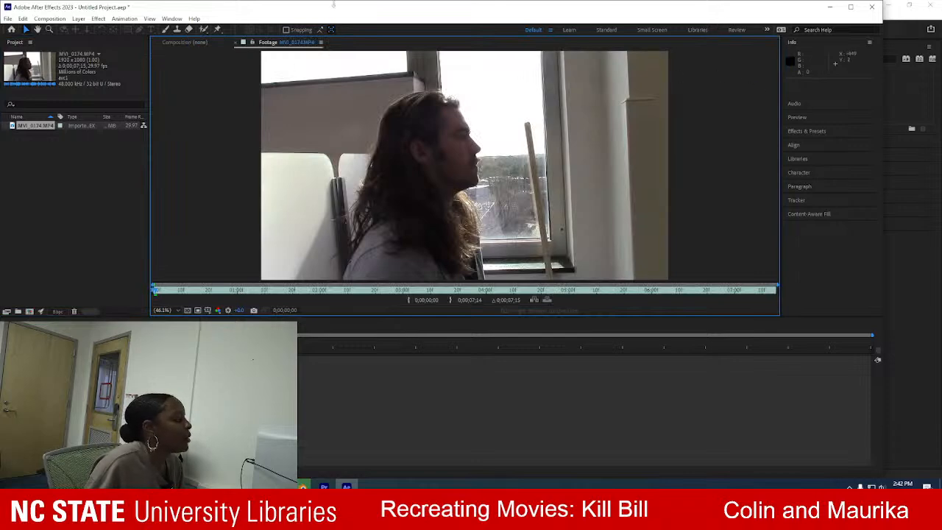
click(203, 31)
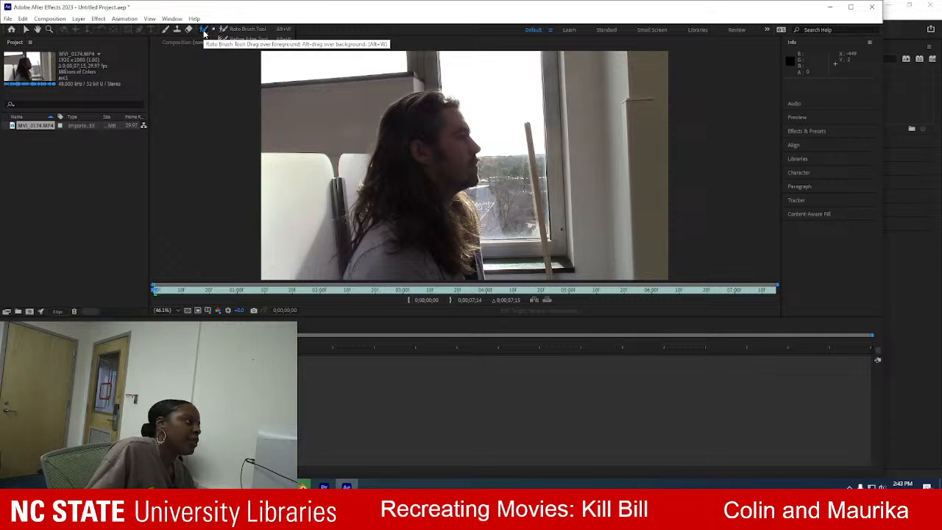
click(204, 34)
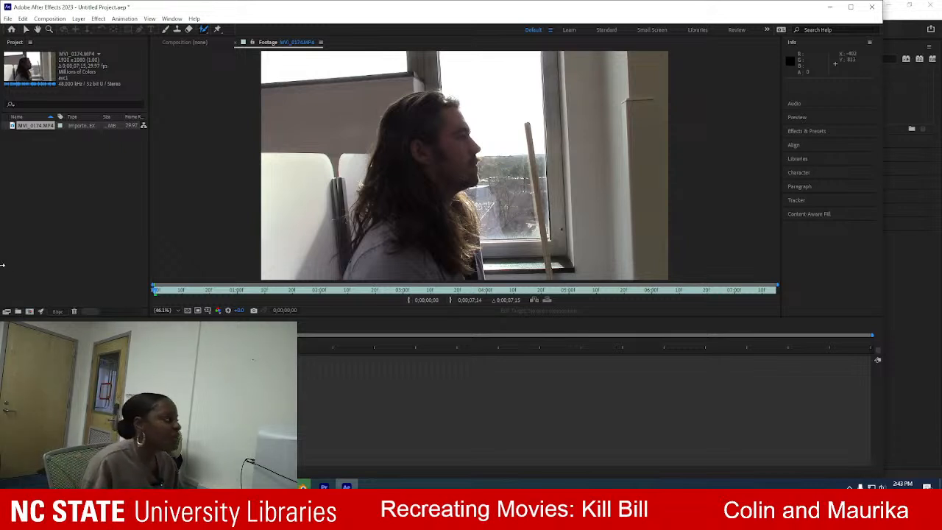
Create a composition from the MVI_0174.MP4 footage and choose the Roto Brush Tool for its layer.
drag(46, 127, 301, 360)
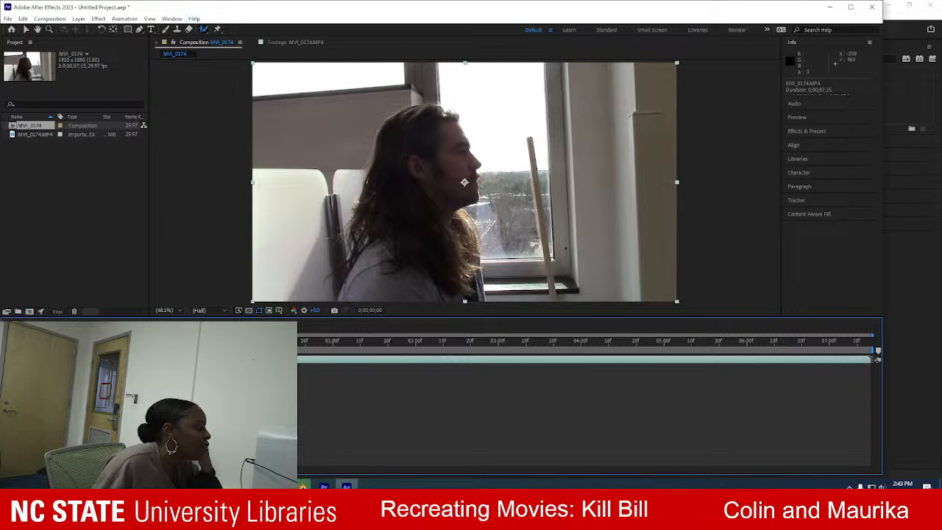
click(204, 29)
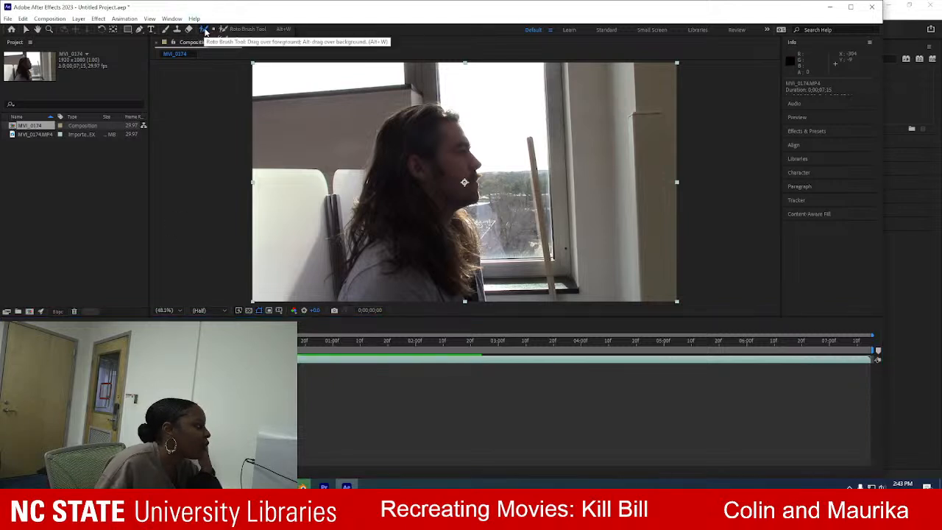
click(443, 182)
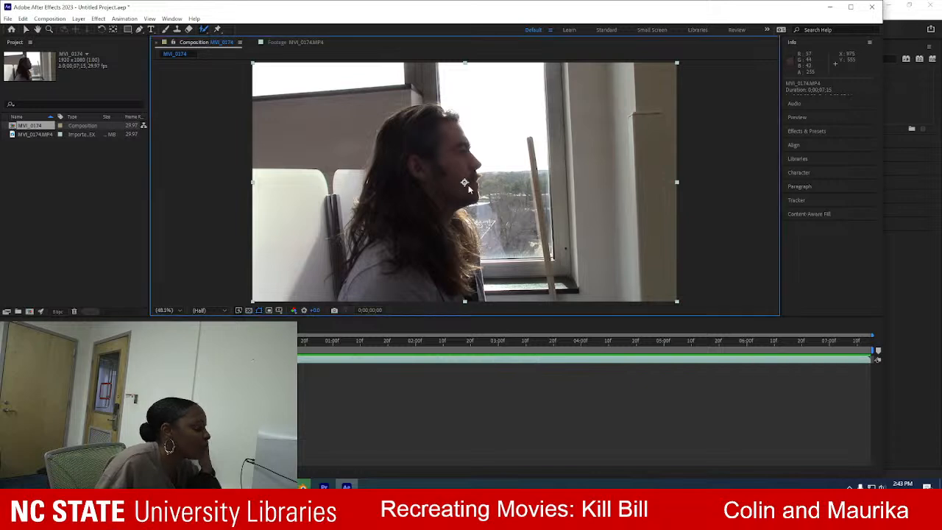
click(369, 360)
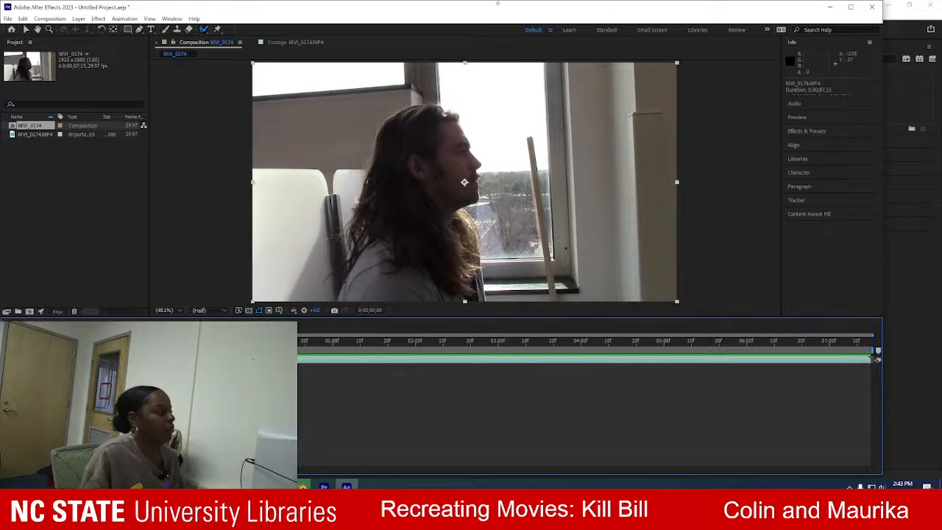
click(203, 29)
click(237, 30)
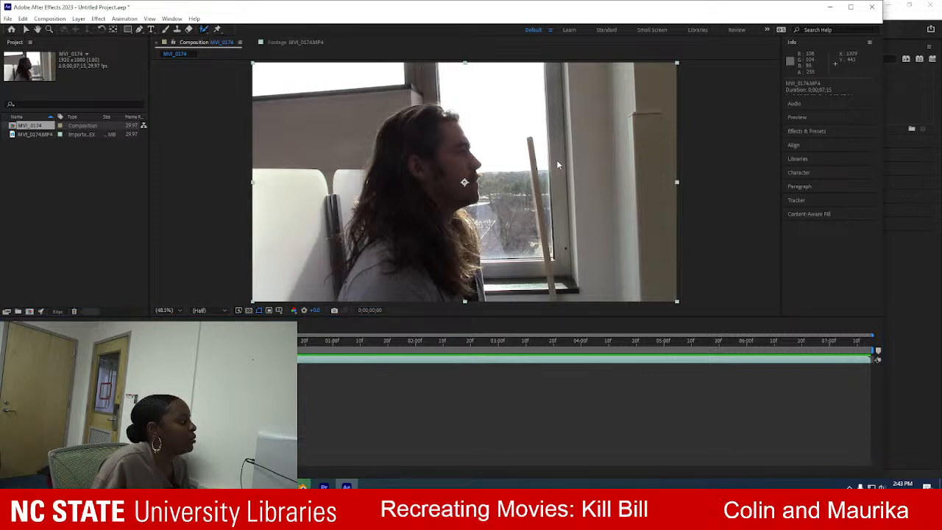
Open the MVI_0174.MP4 layer of the MVI_0174 composition for painting with the Roto Brush Tool active.
click(40, 134)
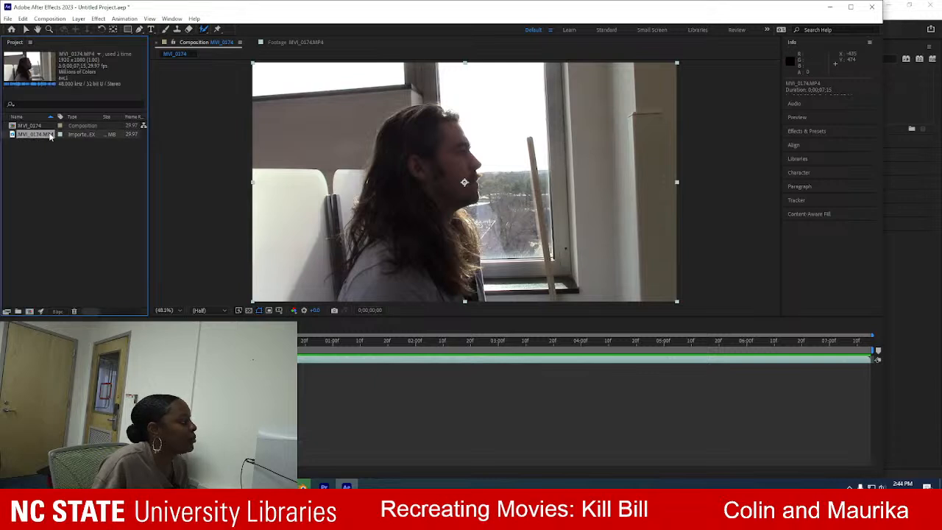
double_click(46, 135)
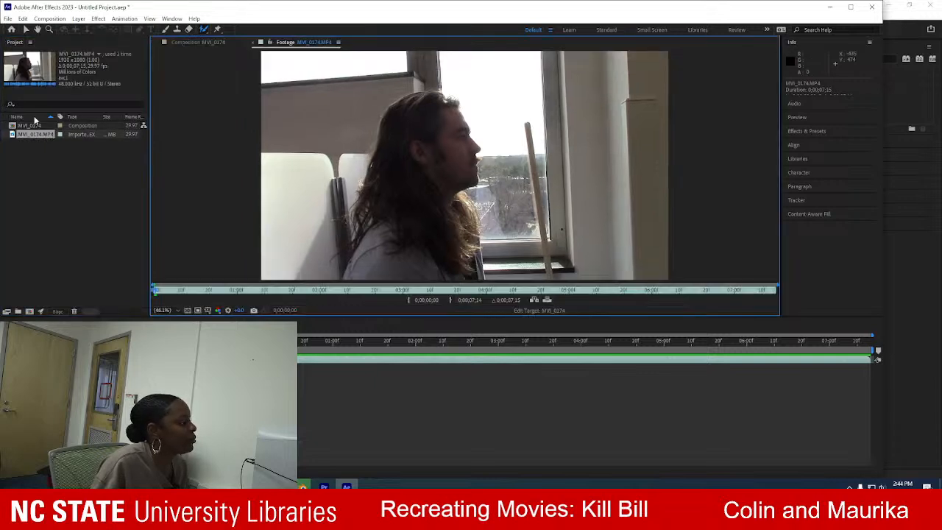
double_click(40, 126)
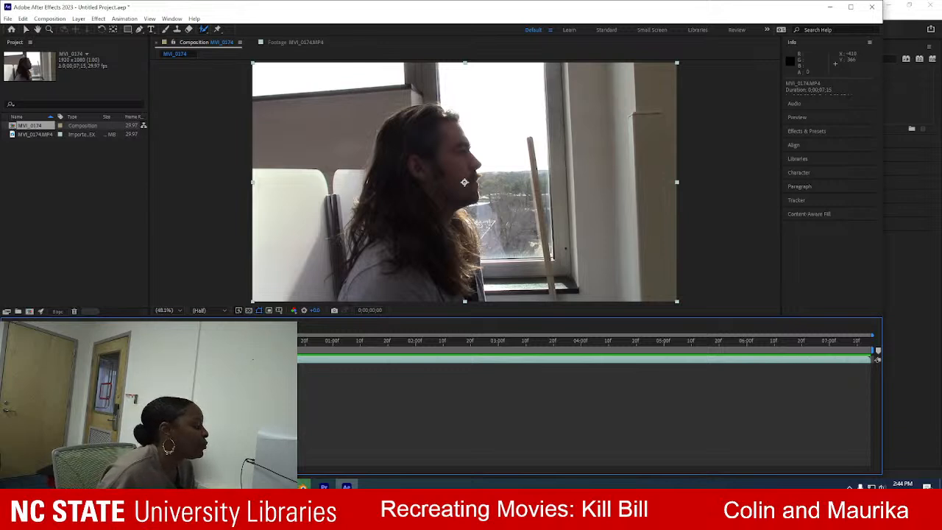
click(205, 30)
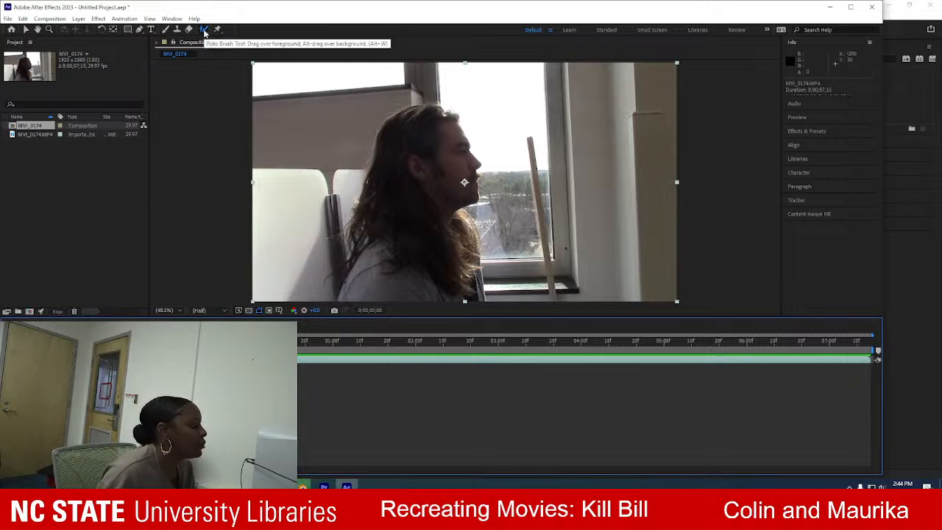
click(433, 153)
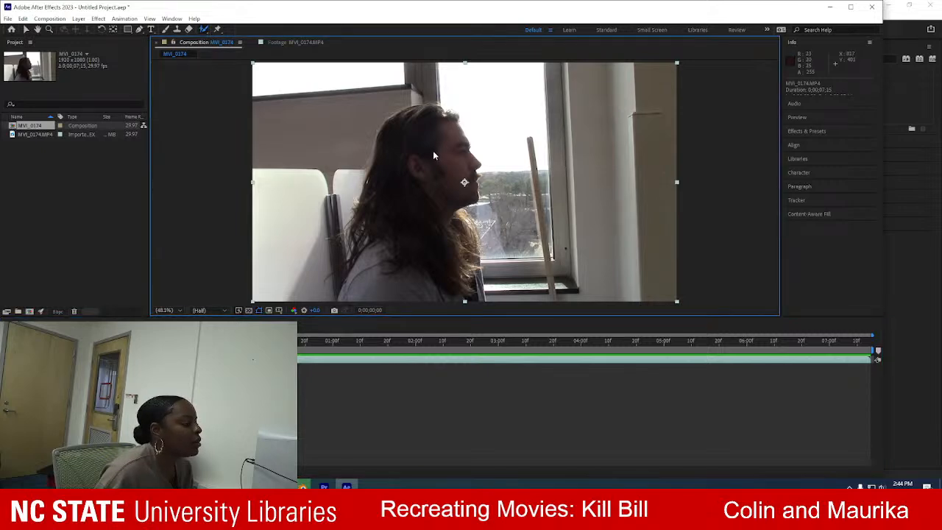
double_click(320, 361)
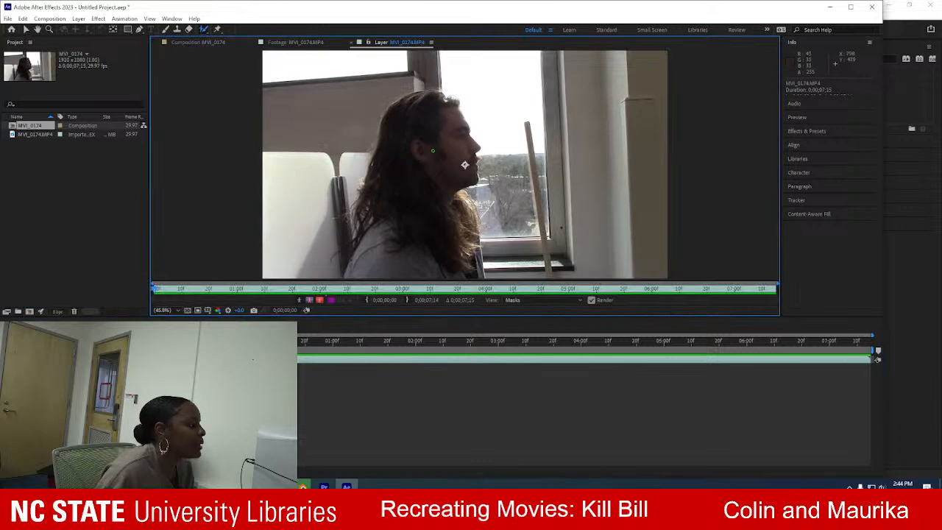
Paint Roto Brush foreground strokes on the seated man's head and play the clip to propagate and check the matte.
click(443, 110)
mouse_move(445, 111)
mouse_down()
mouse_move(469, 139)
mouse_move(450, 188)
mouse_move(422, 208)
mouse_move(426, 234)
mouse_move(410, 253)
mouse_move(389, 237)
mouse_move(400, 172)
mouse_move(416, 114)
mouse_move(444, 102)
mouse_up()
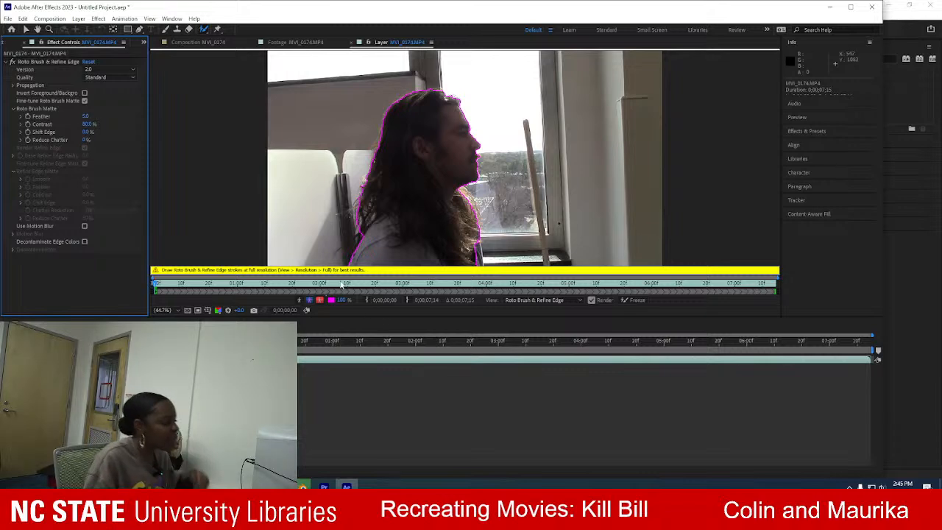
key(space)
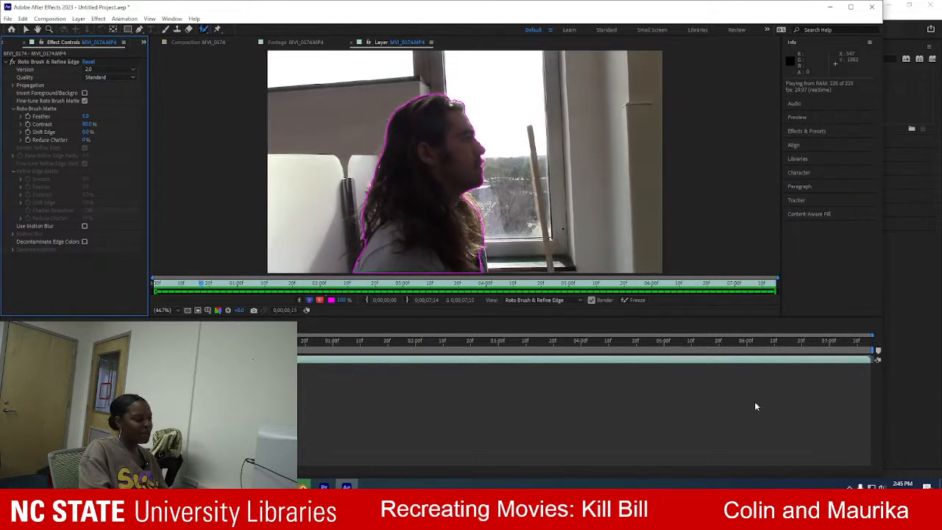
key(space)
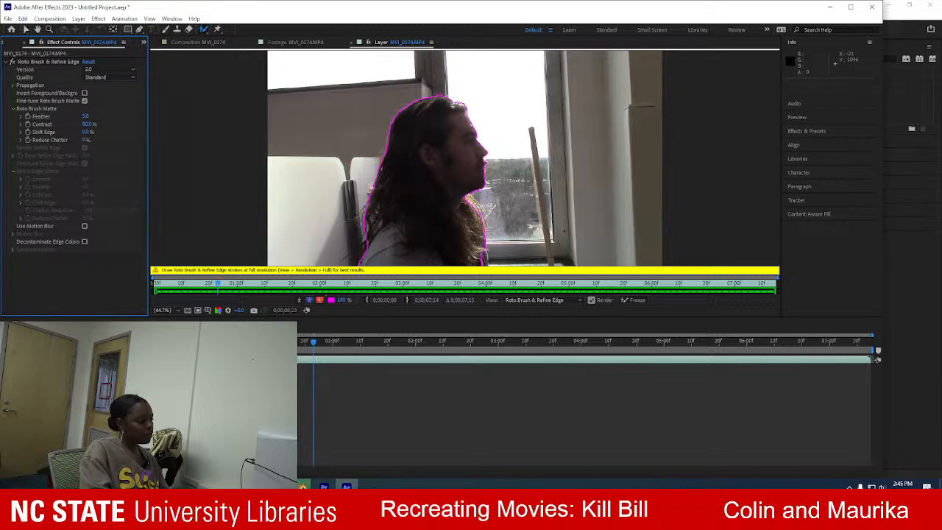
Switch to Firefox and search Google for "rotobrush after effects transparent background".
click(302, 487)
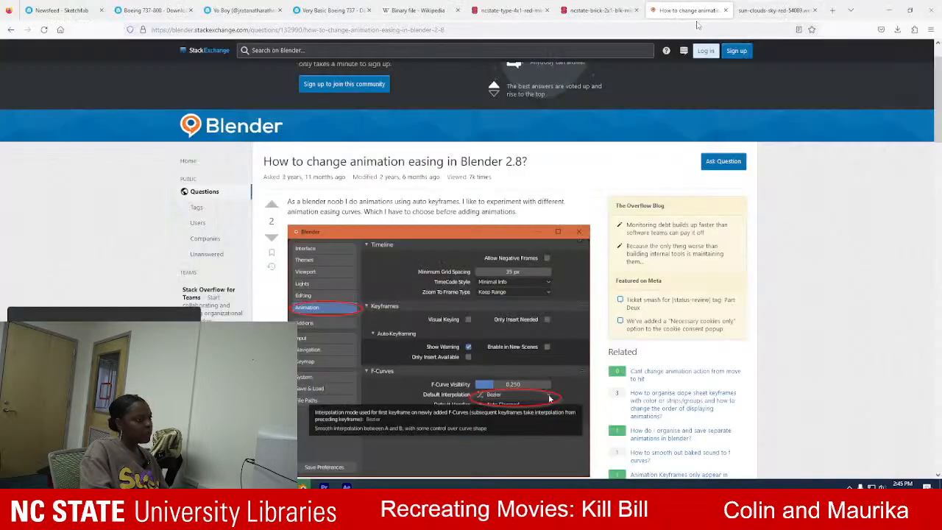
click(669, 38)
text(rotobru)
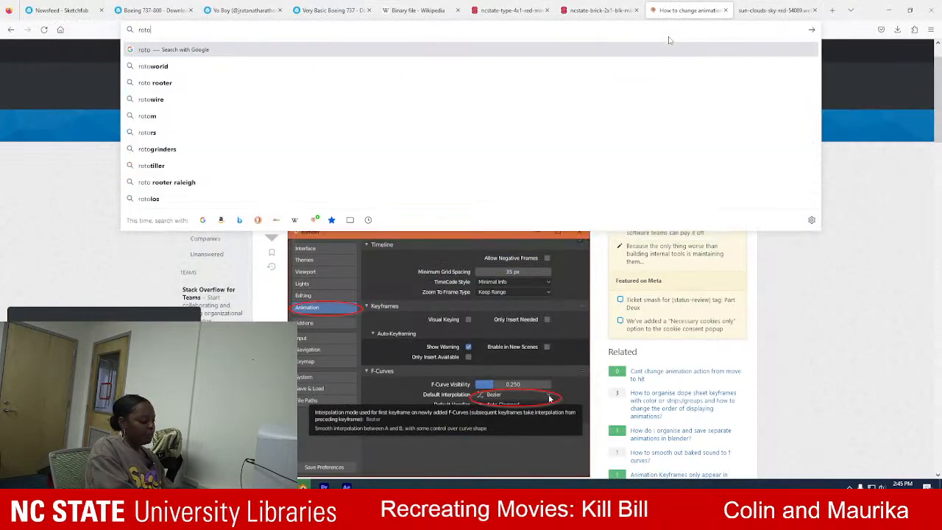
key(BackSpace)
text(rush)
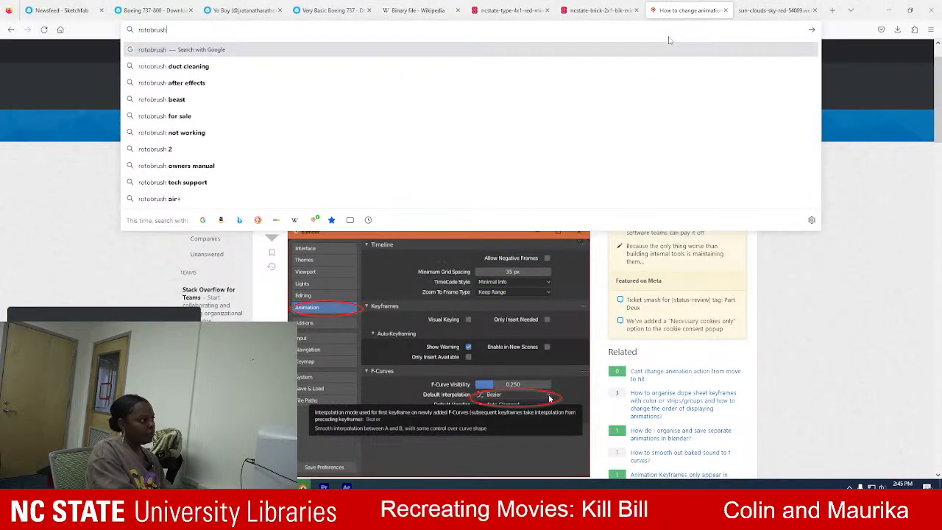
text( after effects)
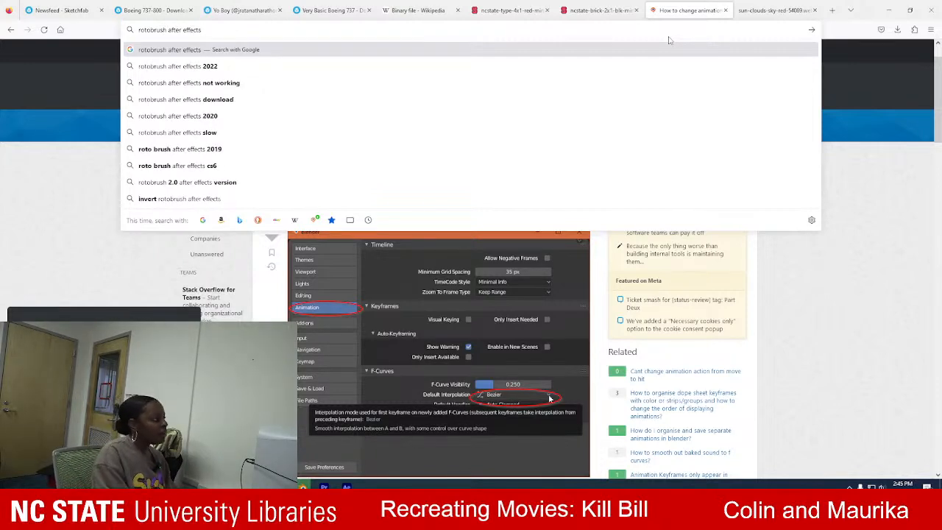
text(tra)
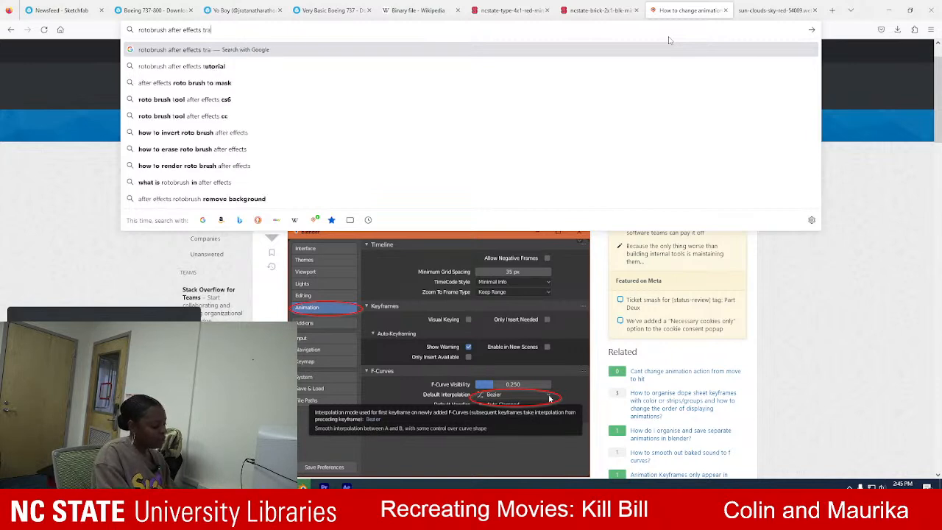
text(nsparent backgroujnd)
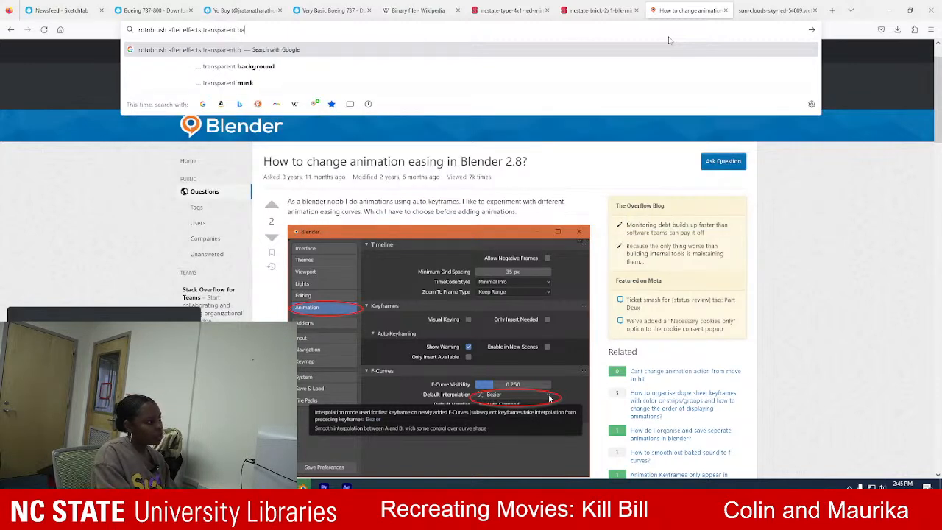
key(BackSpace)
key(BackSpace)
key(BackSpace)
text(nd)
key(Return)
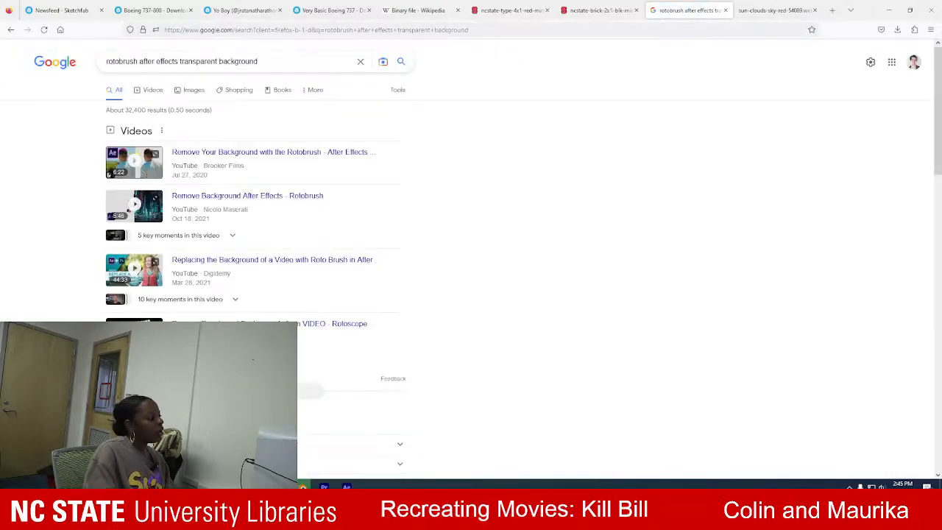
Open Adobe's Roto Brush and Refine Matte help page from the results, skim its introduction and return to the results.
scroll(294, 221, down, 5)
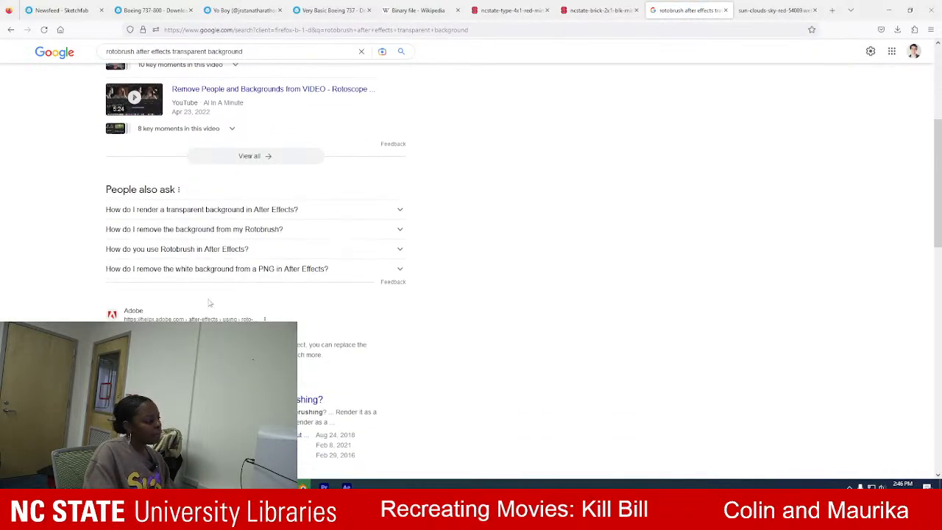
click(191, 330)
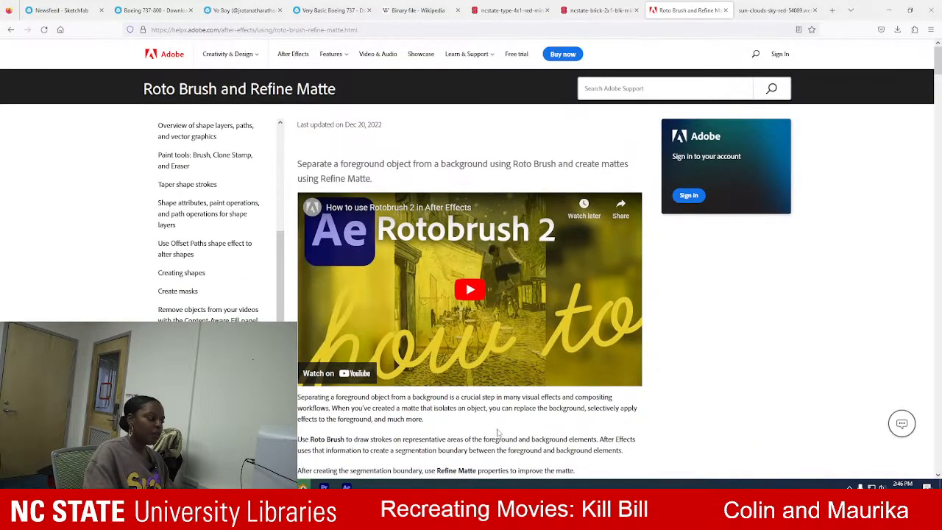
scroll(498, 433, down, 3)
scroll(495, 430, down, 5)
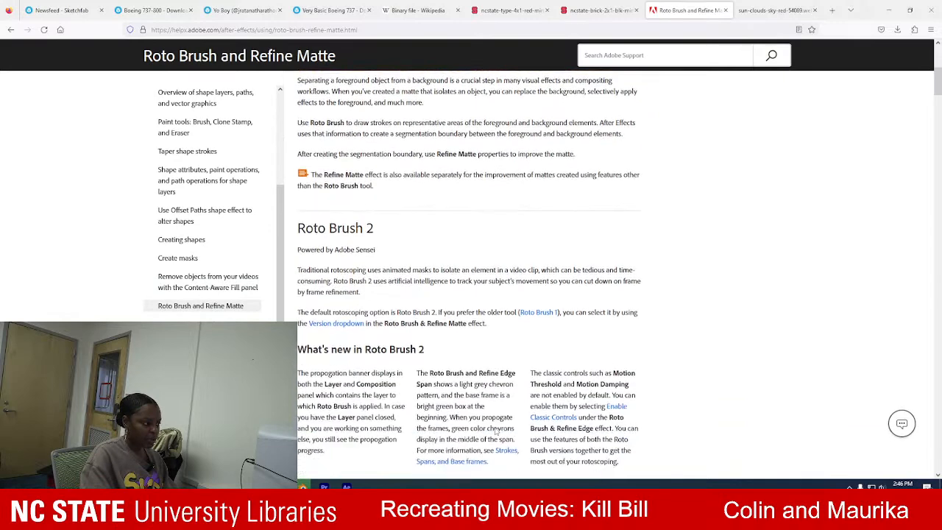
click(10, 30)
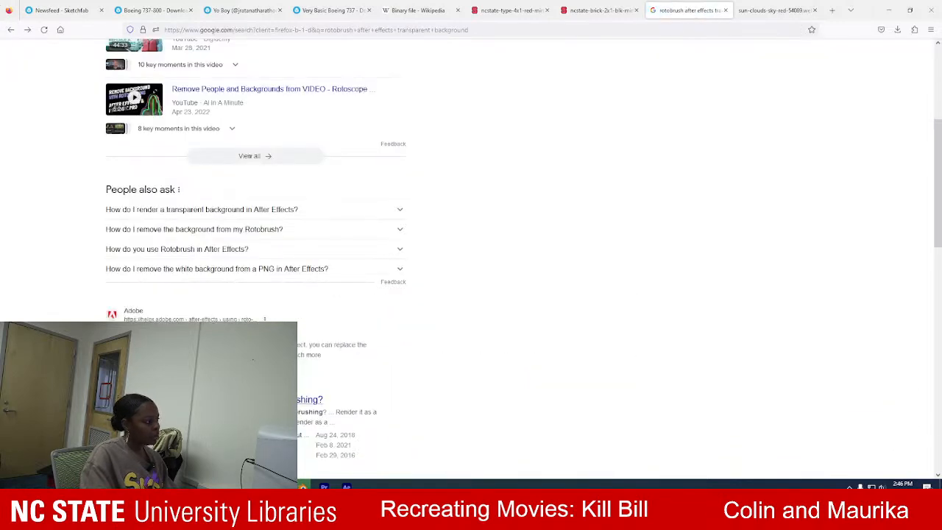
click(10, 29)
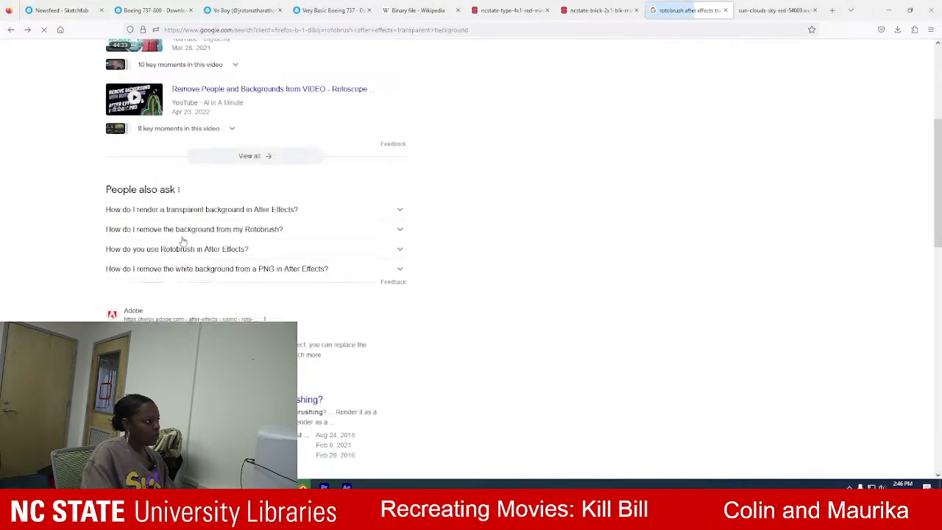
Read the Reddit thread "Make the background transparent after rotobrushing?" and its replies, then return to the search results.
click(305, 460)
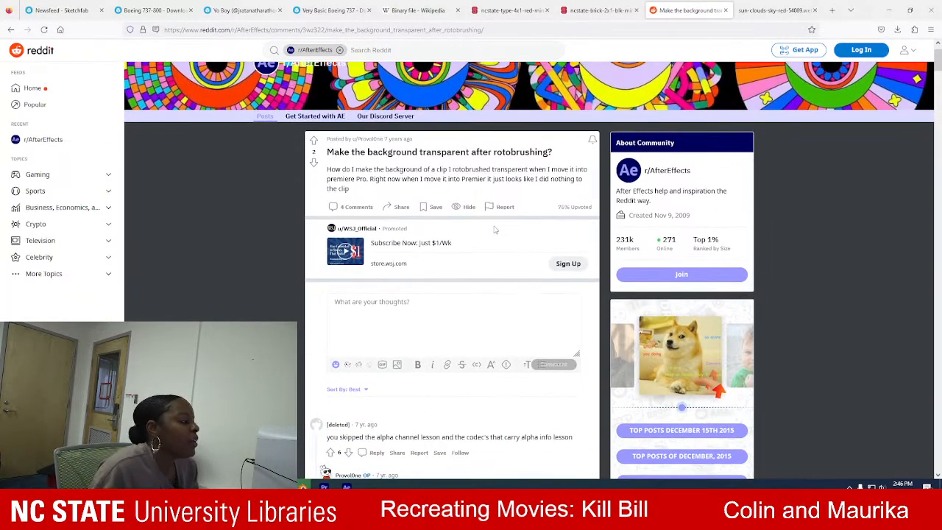
scroll(495, 230, down, 1)
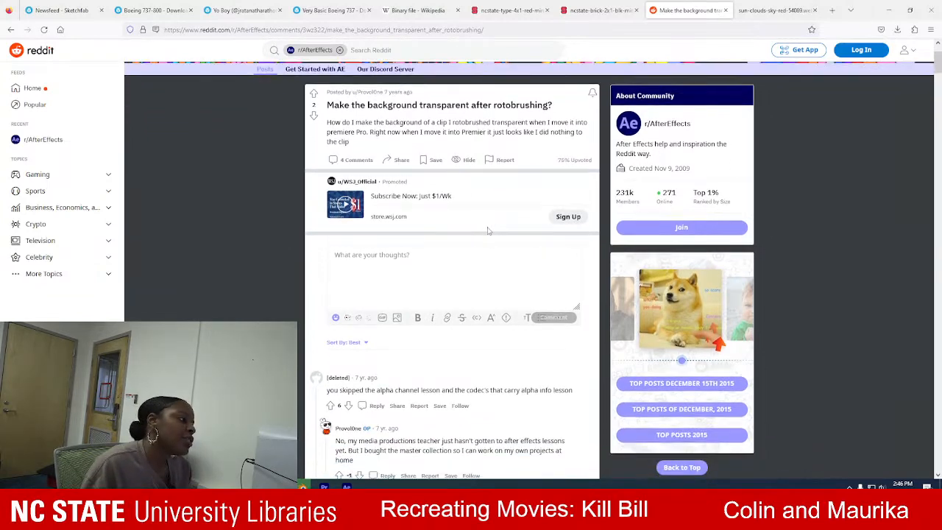
scroll(486, 235, down, 4)
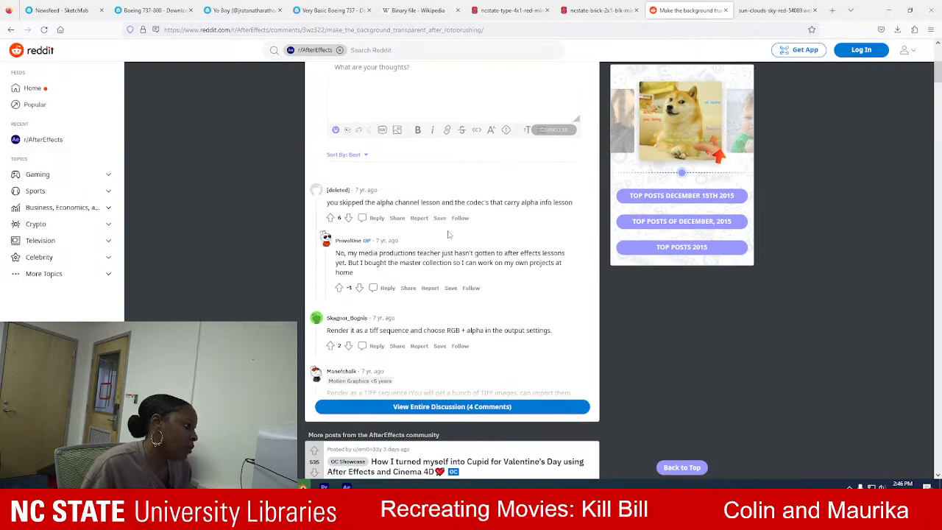
scroll(440, 273, down, 2)
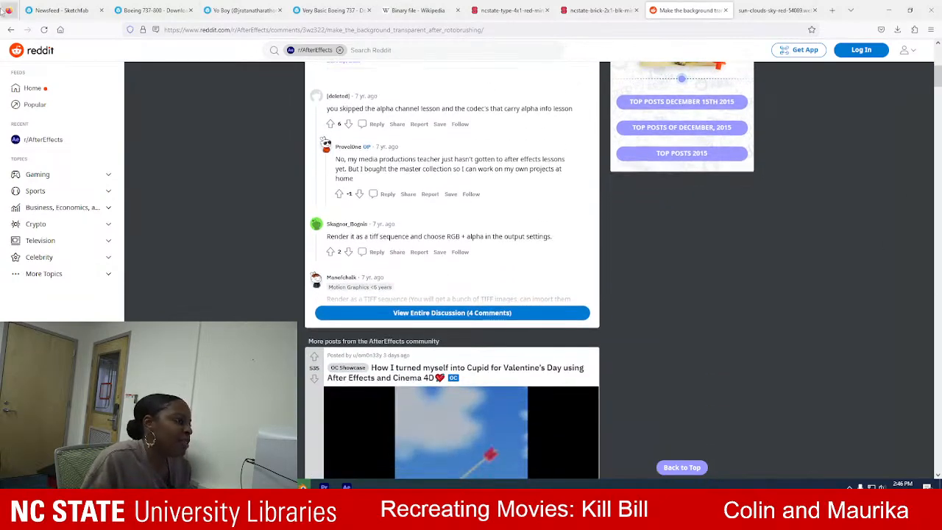
click(11, 29)
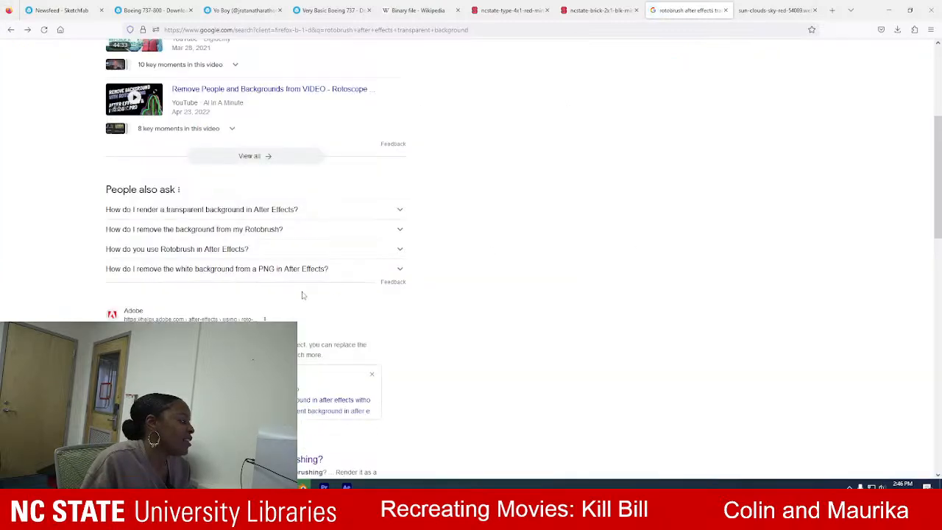
Reopen Adobe's Roto Brush and Refine Matte help page and read the Roto Brush 2 workflow through the Freeze the propagation step.
click(264, 319)
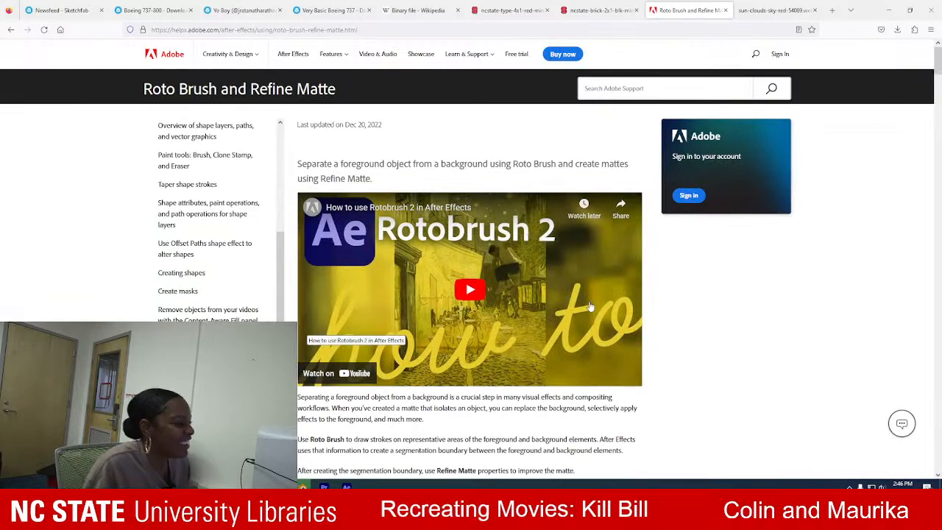
scroll(589, 307, down, 5)
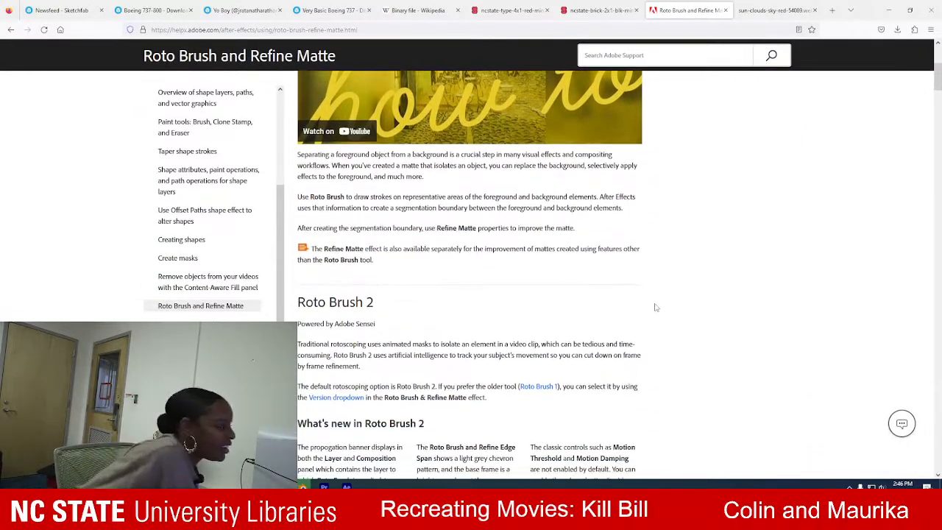
scroll(657, 308, down, 1)
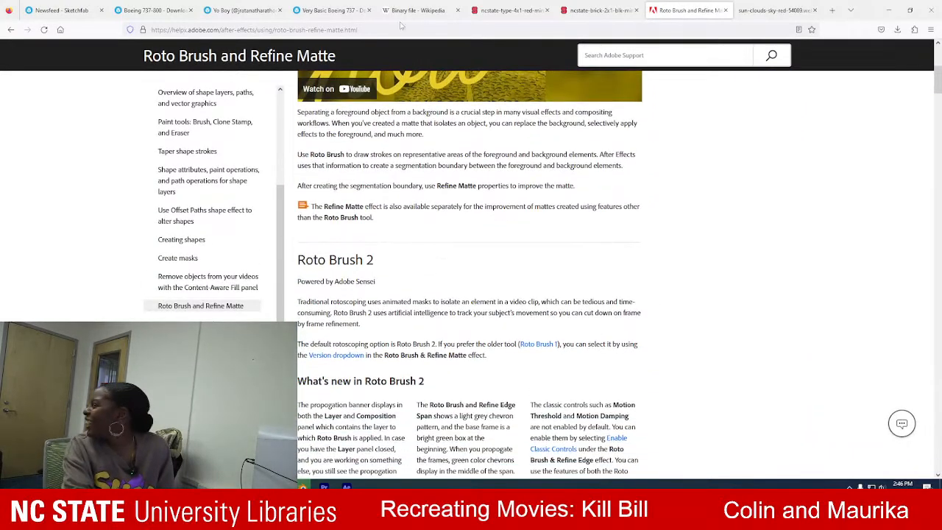
scroll(440, 175, down, 5)
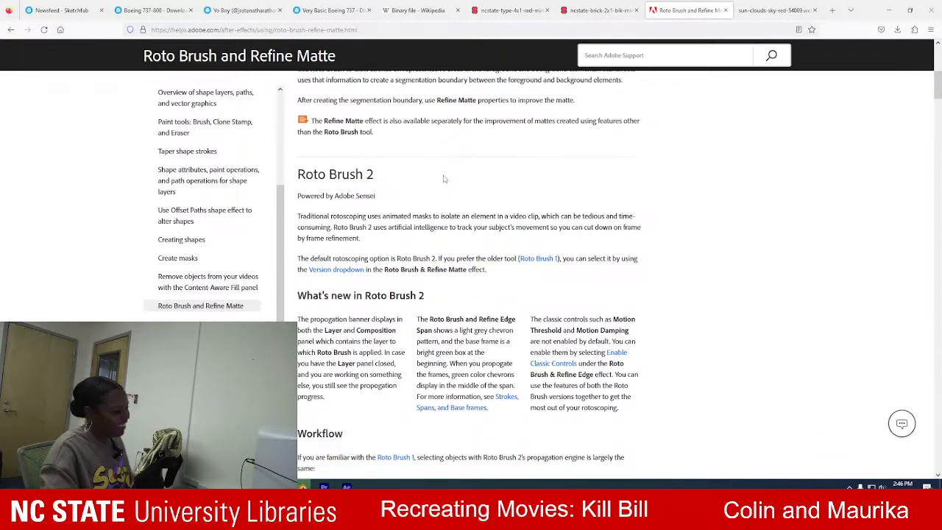
scroll(442, 281, down, 3)
scroll(442, 282, down, 6)
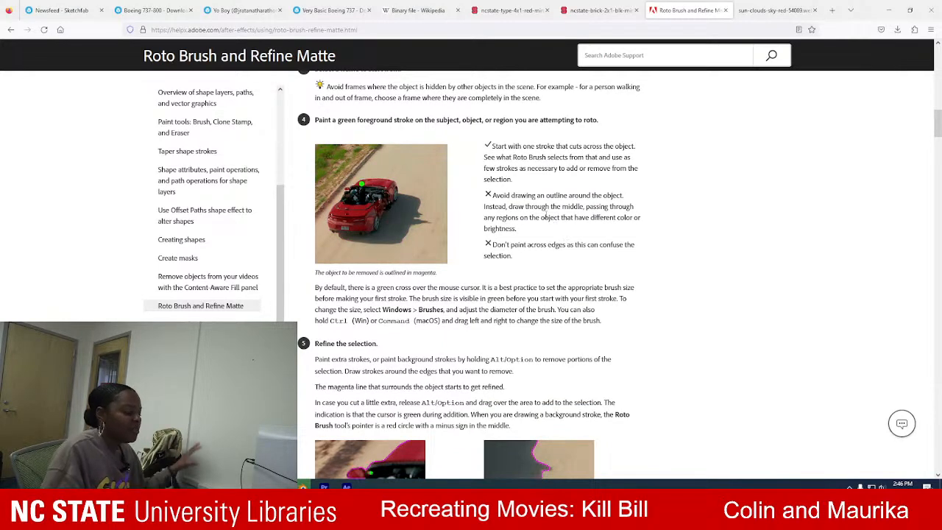
scroll(544, 221, down, 1)
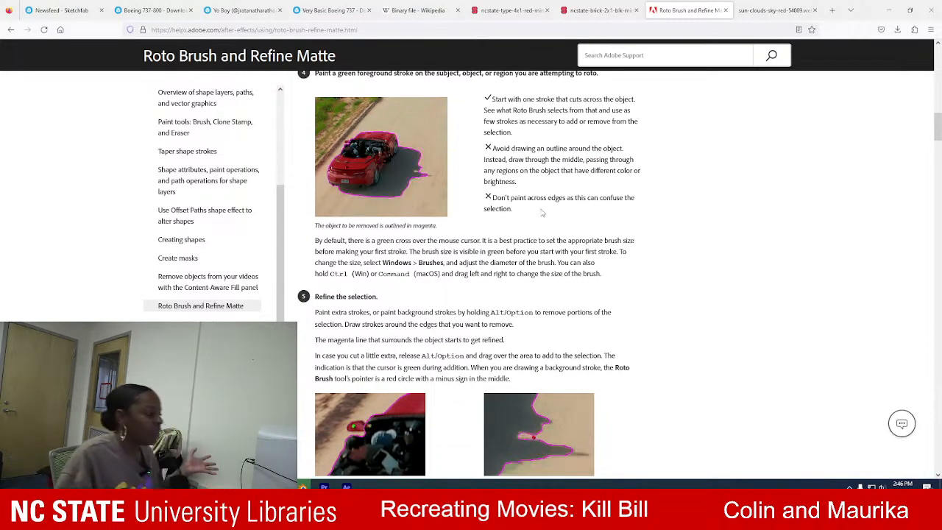
scroll(538, 220, down, 1)
scroll(560, 309, down, 5)
scroll(562, 304, down, 1)
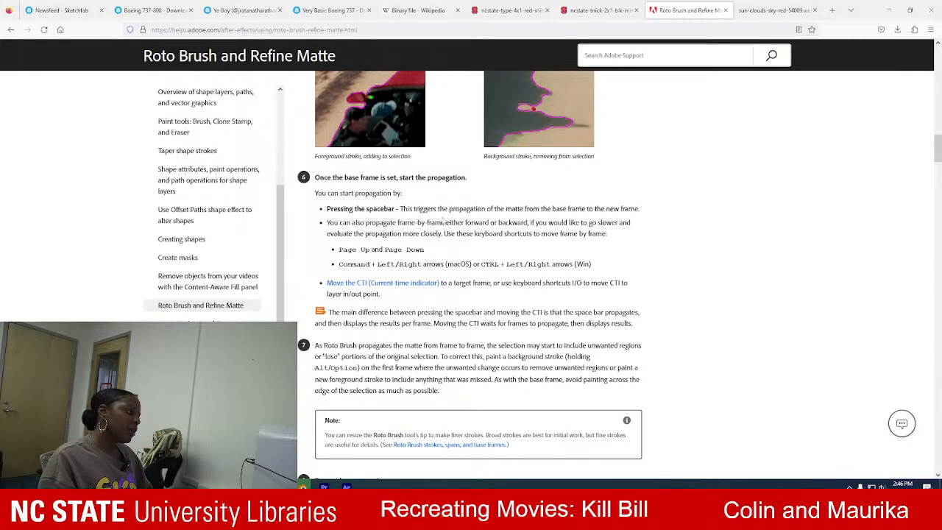
scroll(445, 276, down, 3)
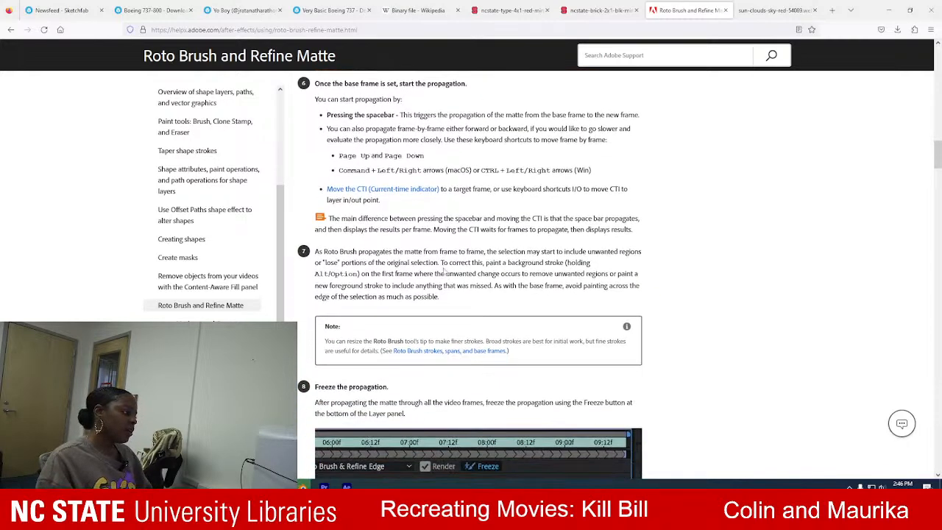
scroll(442, 273, down, 3)
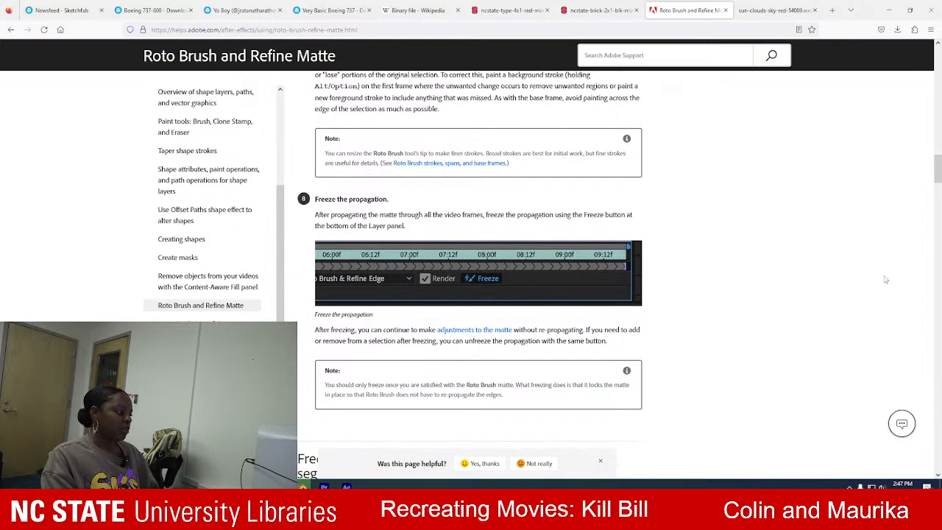
Switch to After Effects and freeze the Roto Brush propagation for the MVI_0174.MP4 layer.
key(alt+Tab)
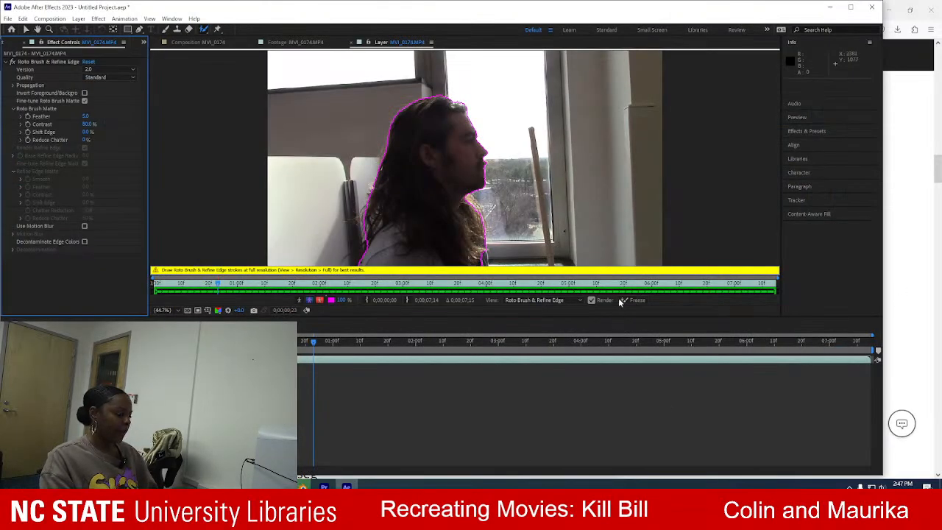
drag(314, 342, 248, 342)
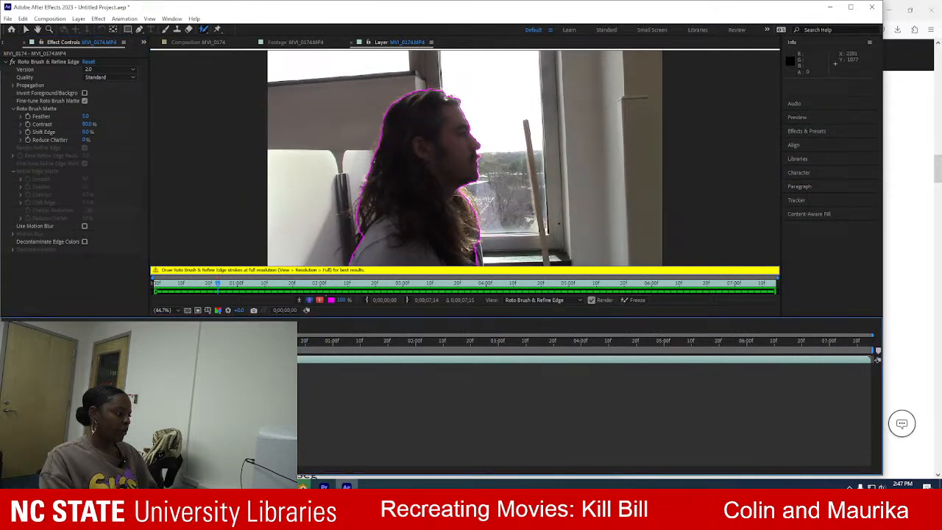
click(642, 299)
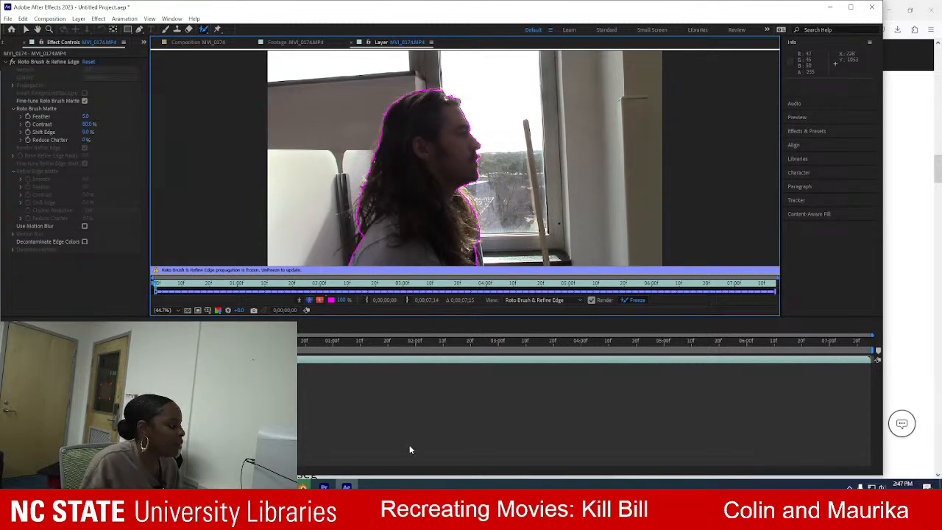
Return to Adobe's help page in Firefox and read from the freezing section through the Layer panel views, effect properties, tips and points to note.
click(302, 487)
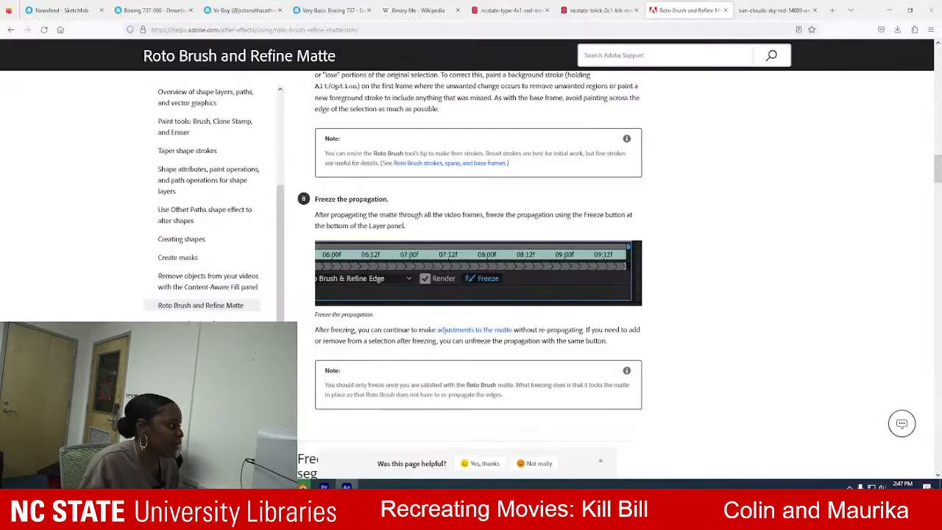
scroll(513, 254, down, 3)
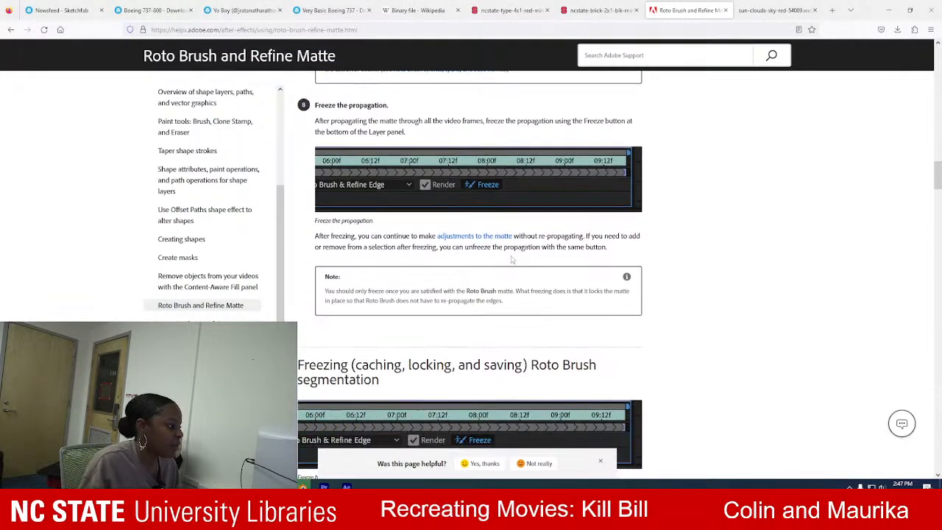
scroll(513, 259, down, 2)
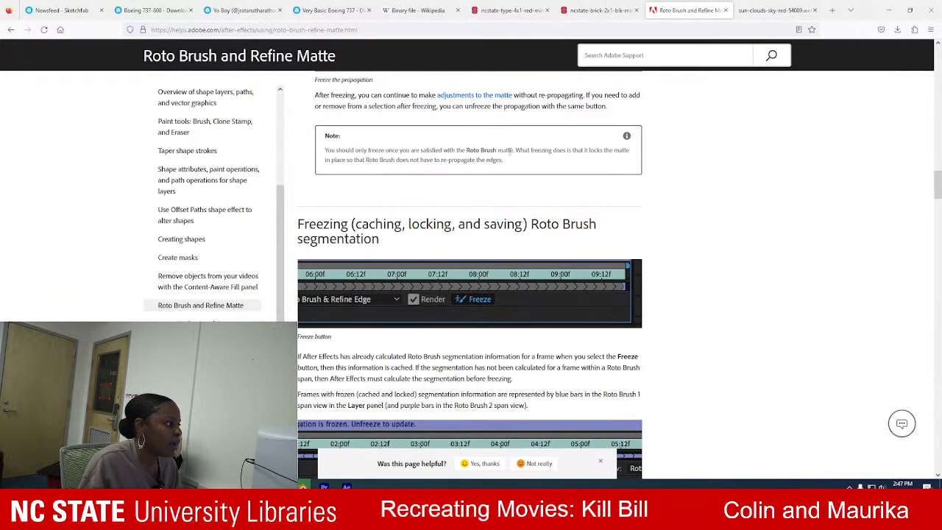
scroll(478, 198, down, 6)
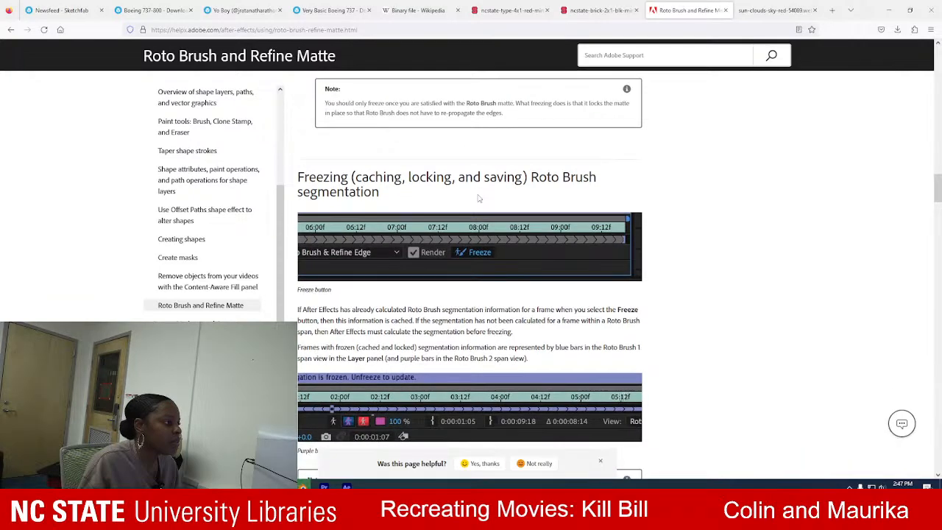
scroll(478, 198, down, 8)
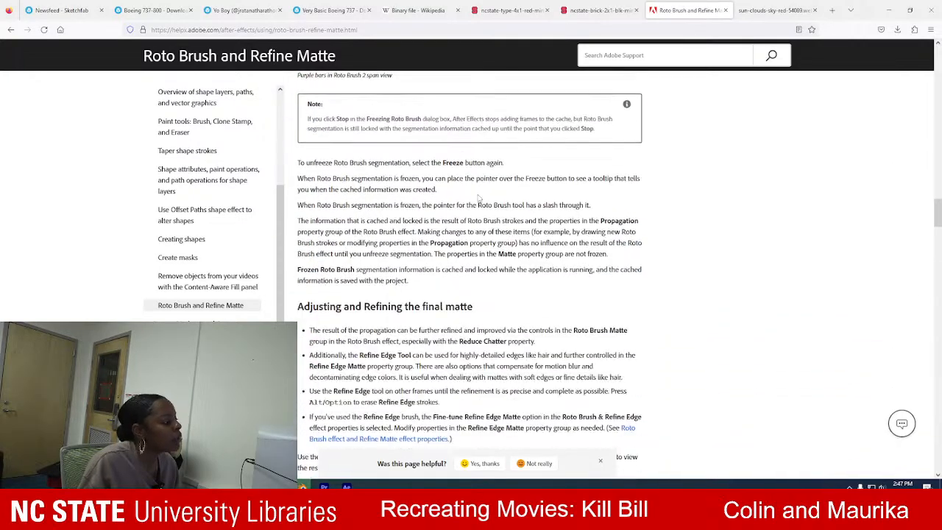
scroll(479, 195, down, 10)
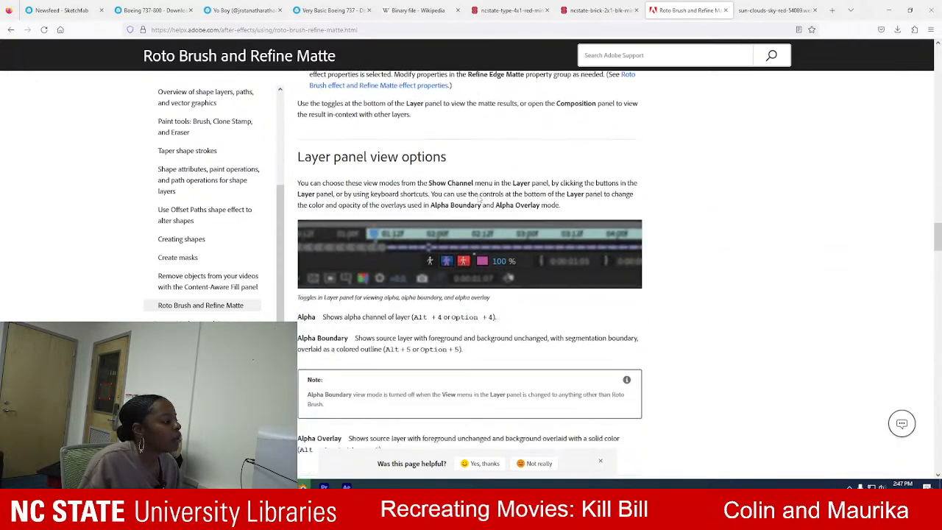
scroll(478, 197, down, 3)
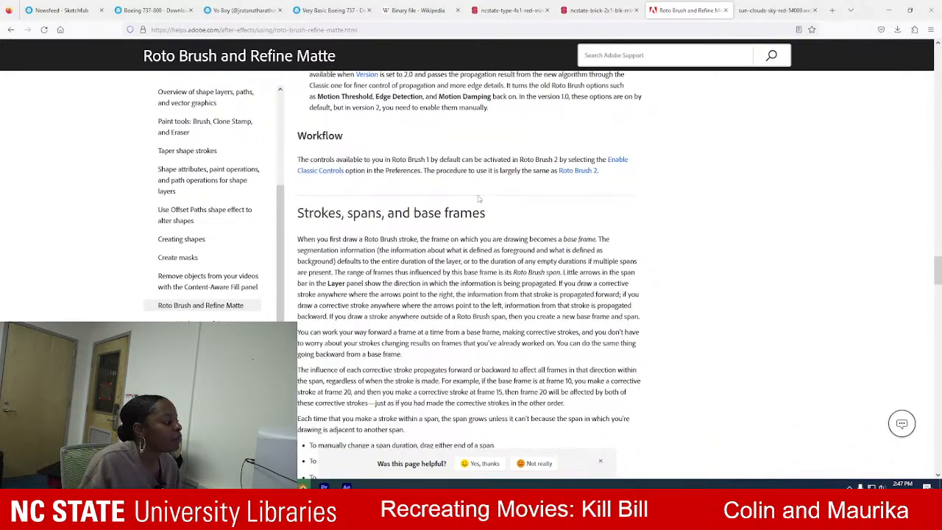
scroll(478, 198, down, 15)
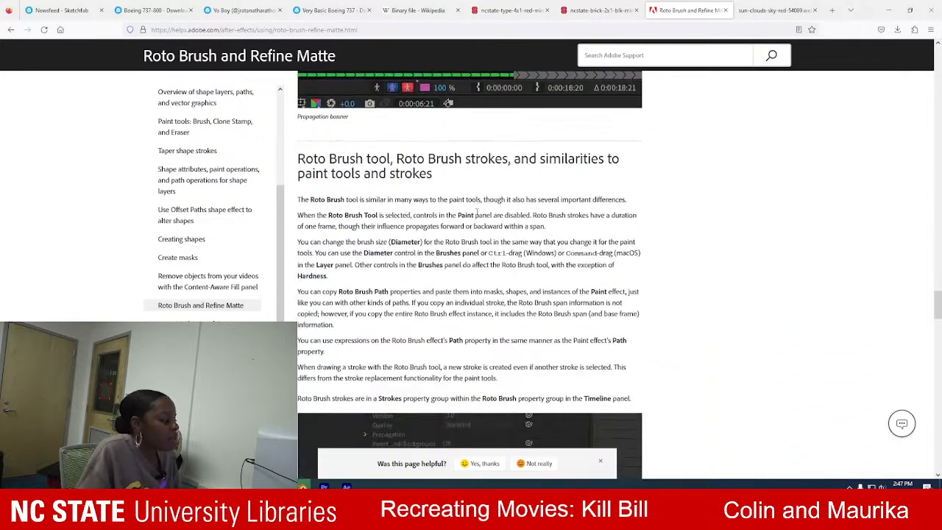
scroll(478, 219, down, 3)
scroll(417, 265, down, 2)
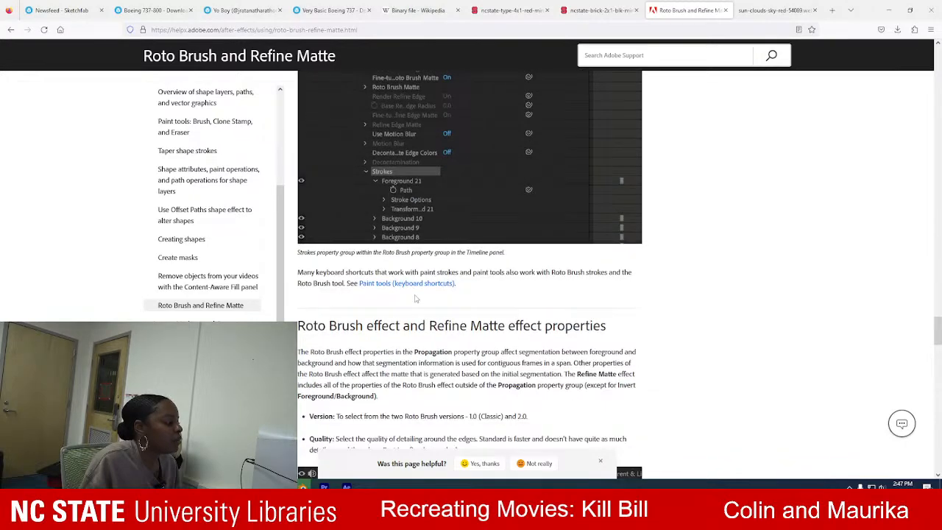
scroll(415, 298, down, 12)
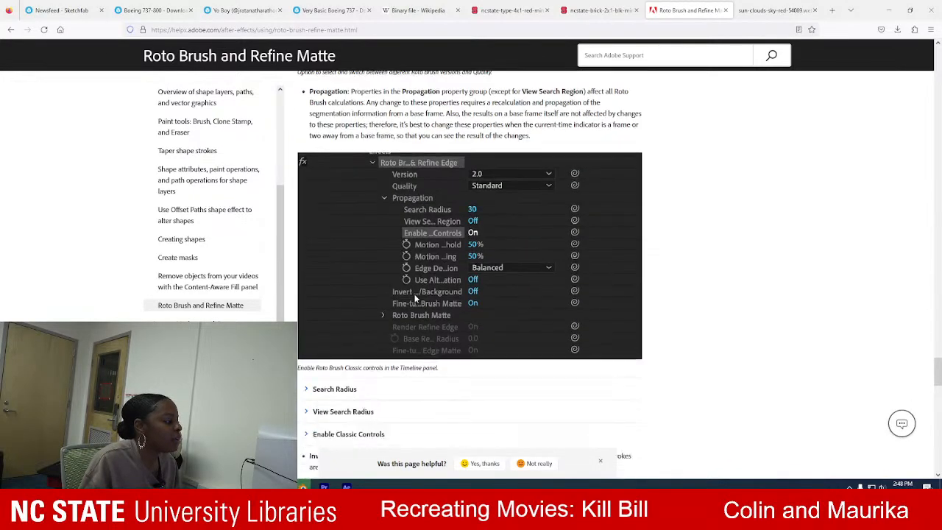
scroll(419, 296, down, 15)
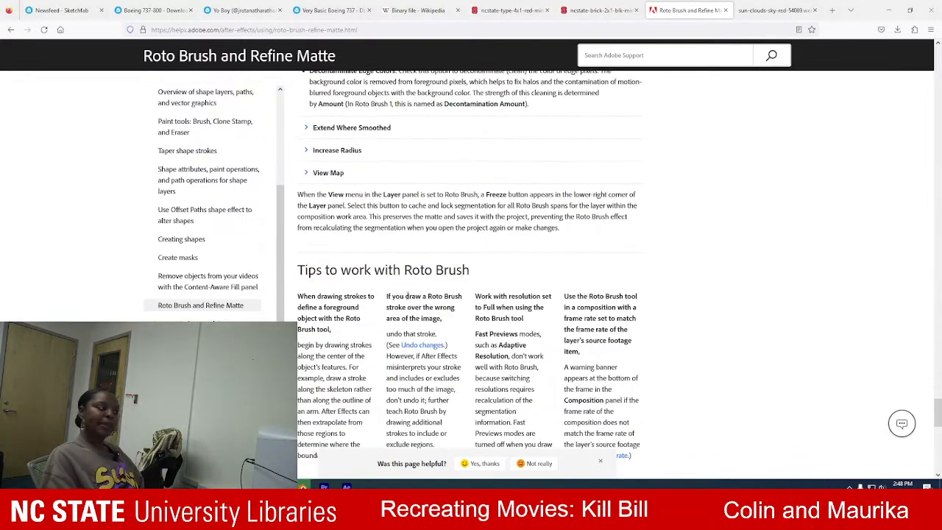
scroll(408, 299, down, 5)
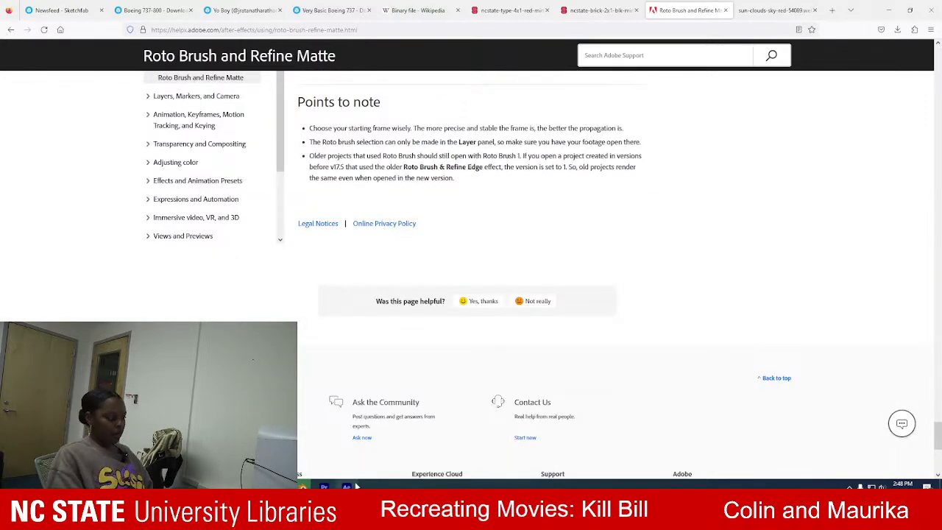
Switch back to After Effects, dismiss the Home screen and activate the Selection tool.
click(352, 486)
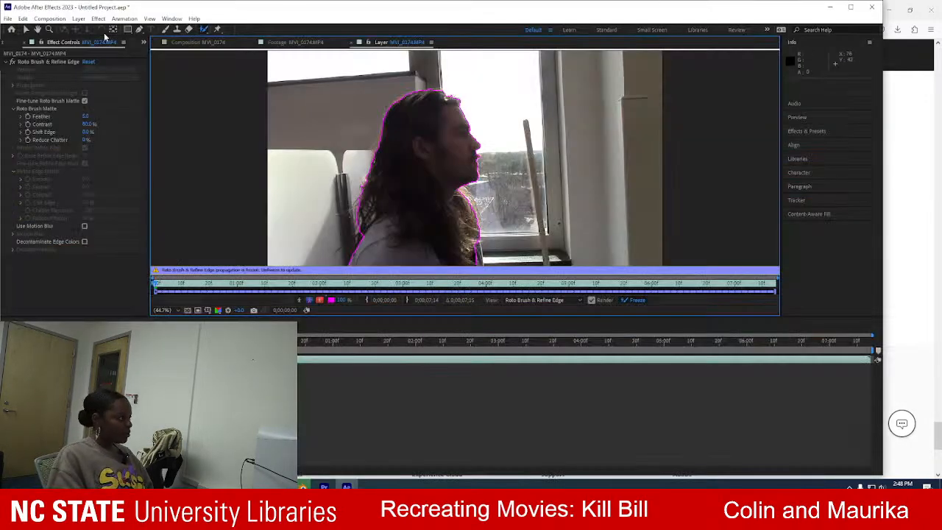
click(10, 30)
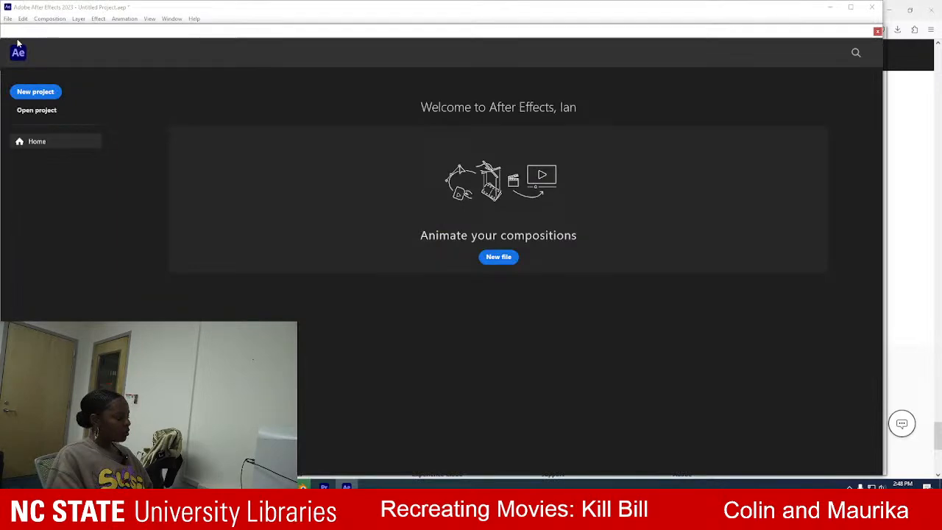
mouse_move(85, 36)
mouse_down()
mouse_move(160, 183)
mouse_move(243, 515)
mouse_up()
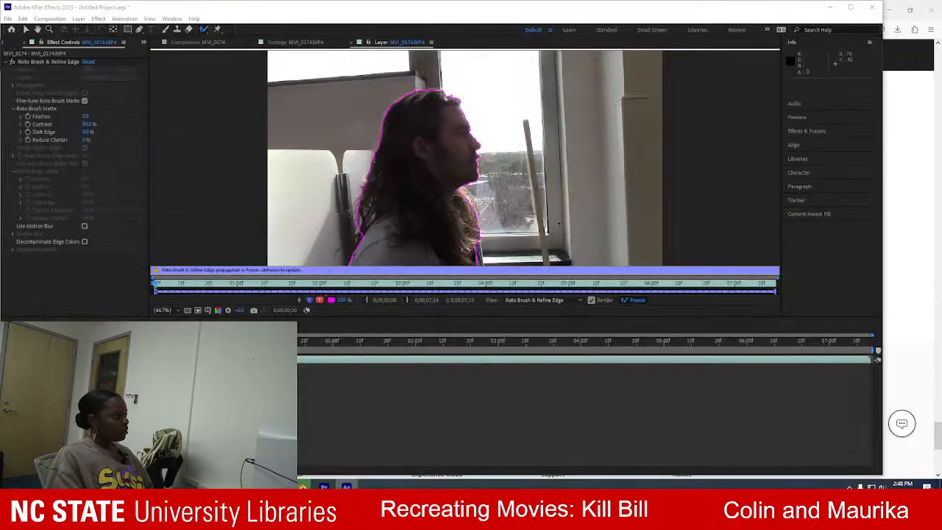
click(26, 31)
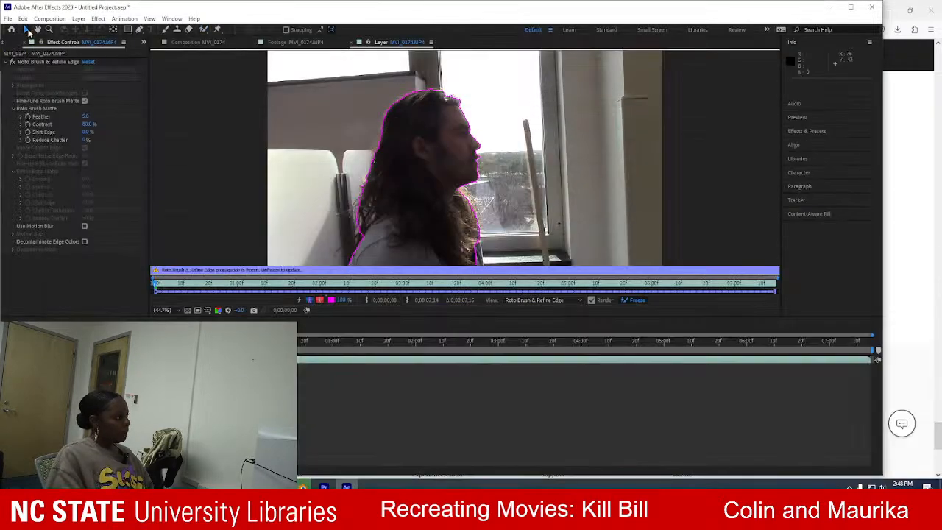
drag(440, 173, 488, 161)
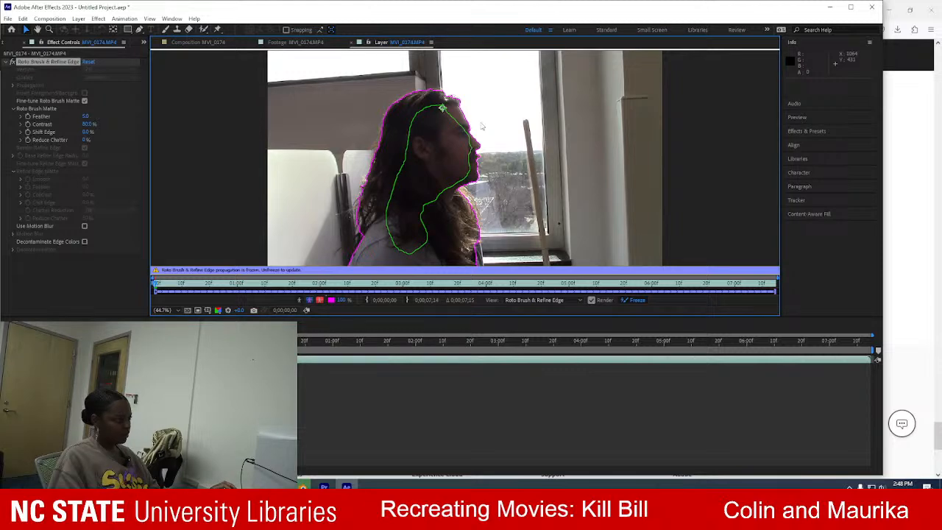
click(23, 19)
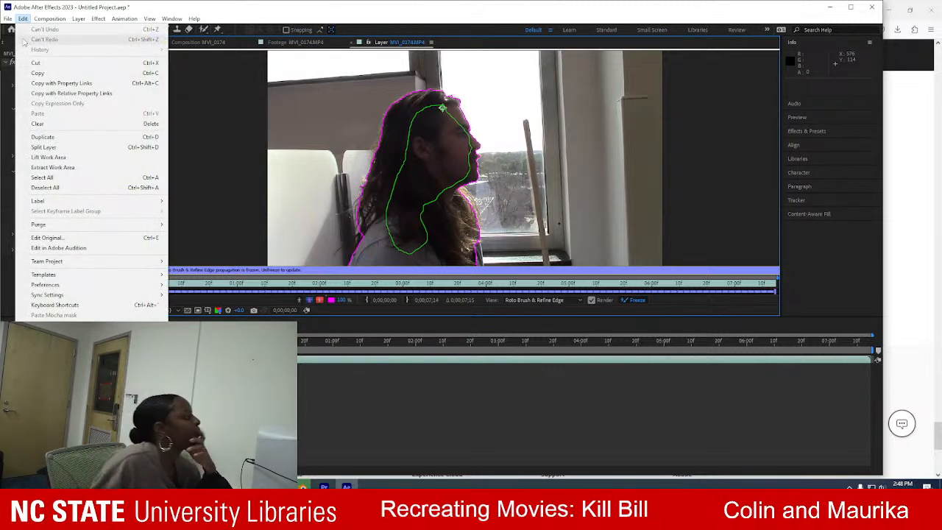
click(391, 20)
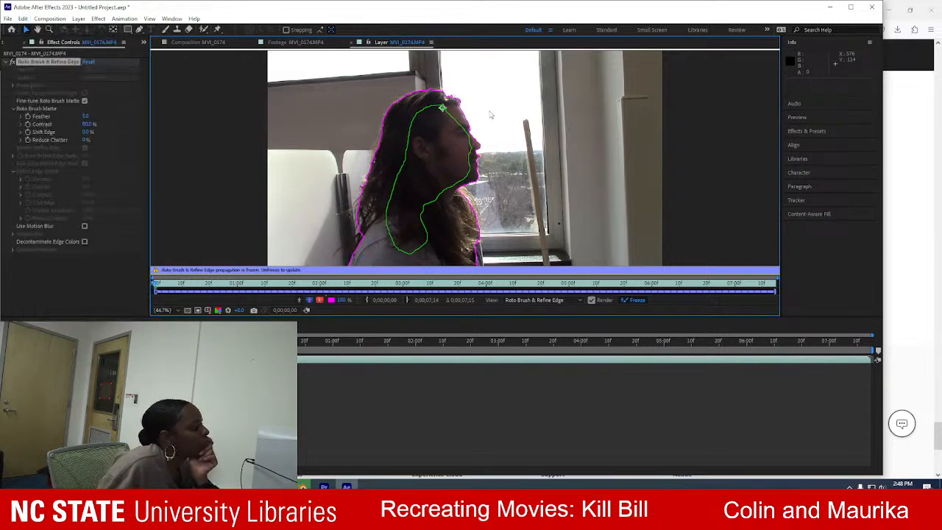
click(553, 193)
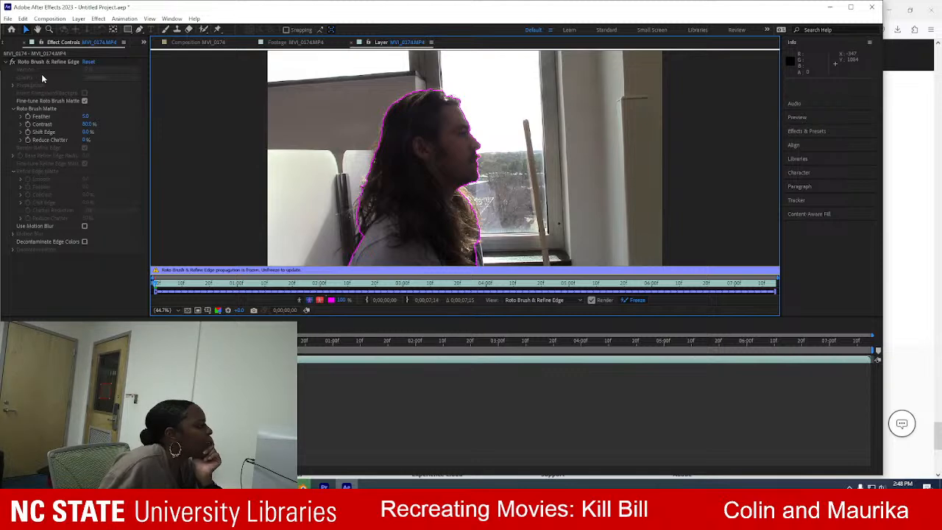
Add the Lumetri Scopes panel to the workspace.
click(169, 19)
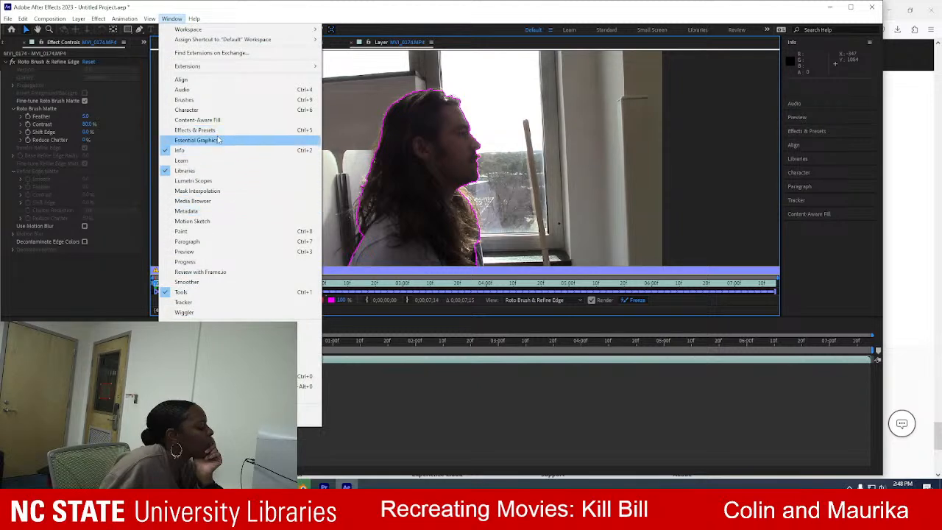
click(214, 180)
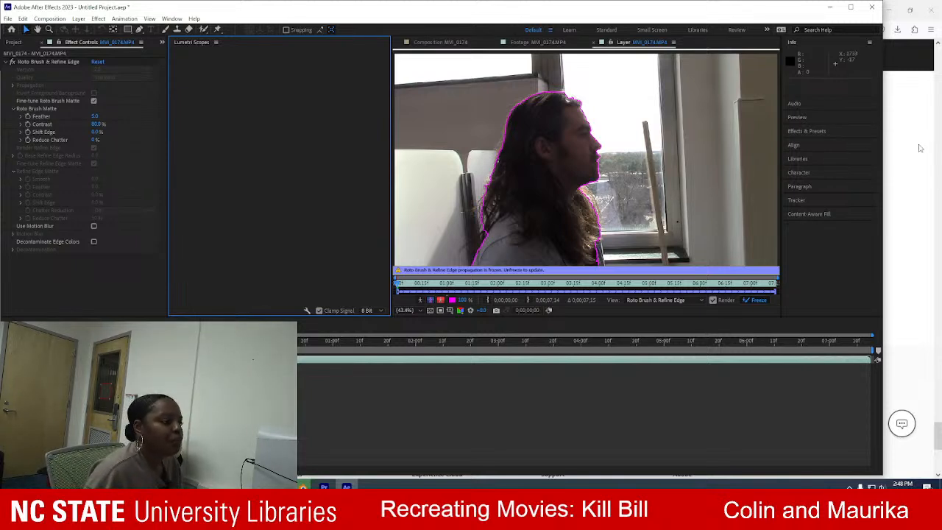
click(216, 42)
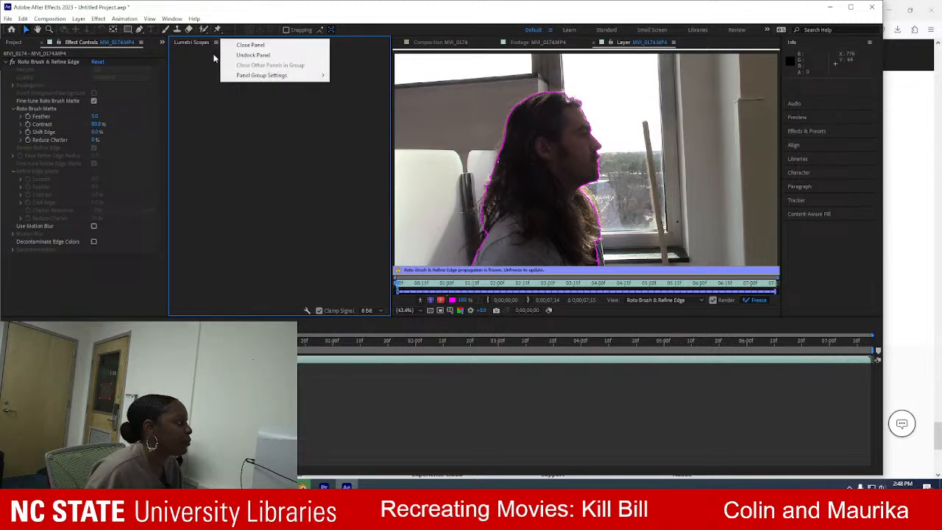
click(206, 80)
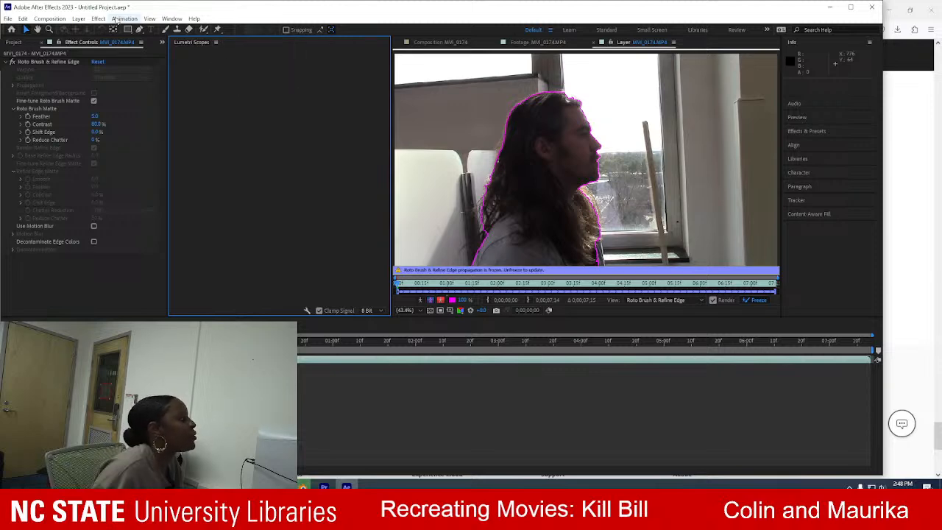
Inspect the subject's matte in the Alpha Overlay, Alpha Boundary and Alpha views, then return to the boundary outline.
click(578, 361)
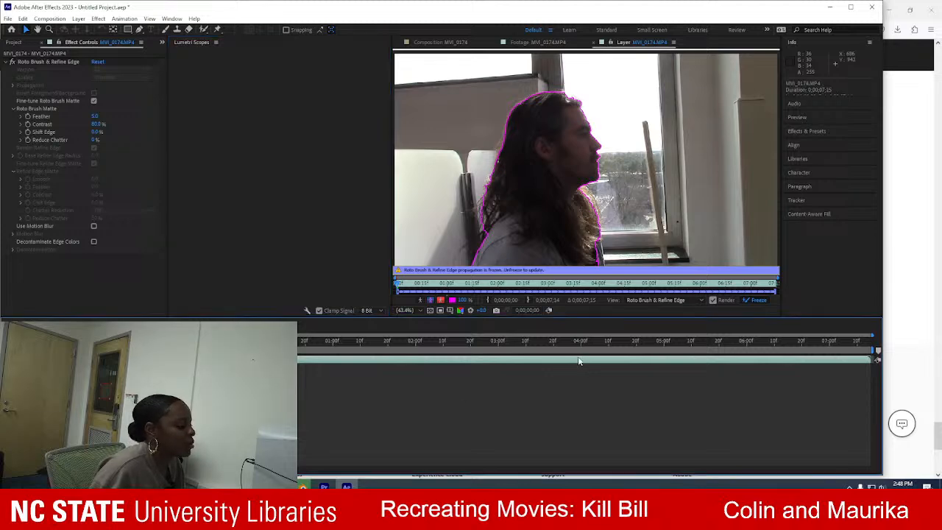
click(440, 302)
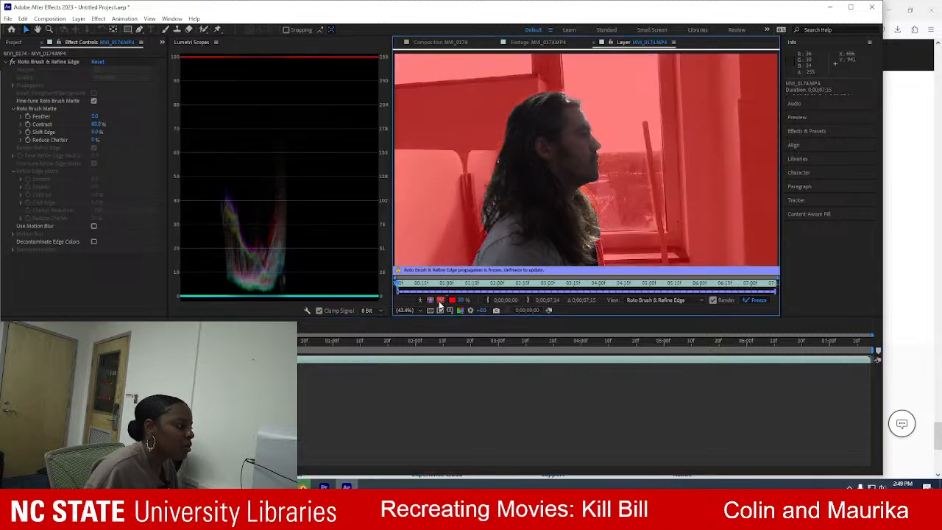
click(429, 301)
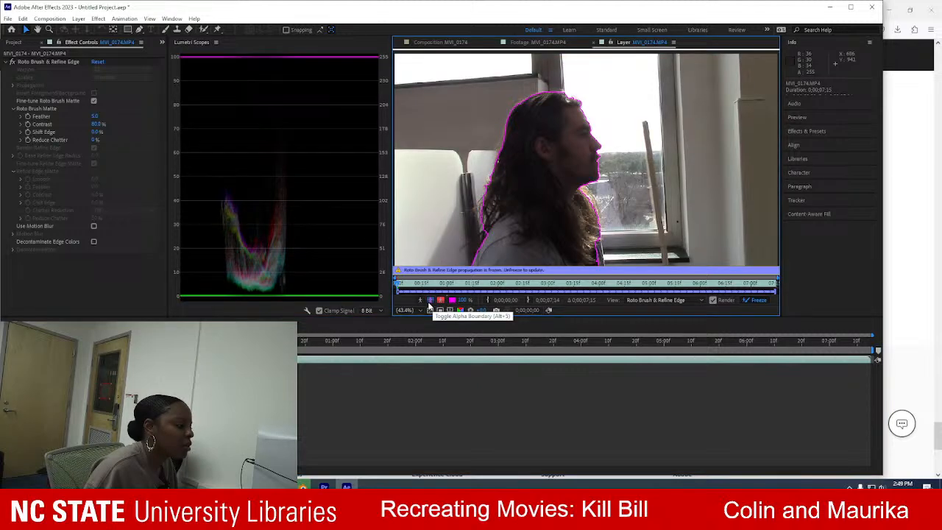
click(421, 301)
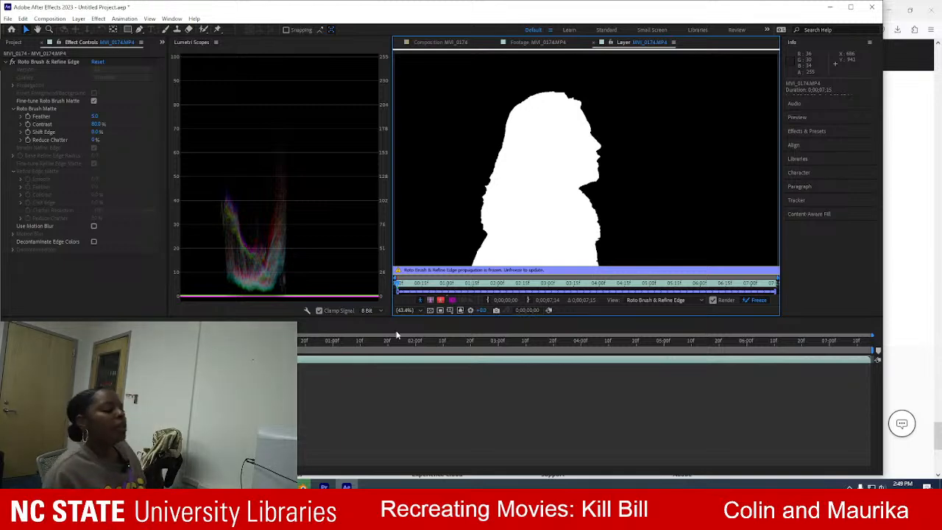
click(440, 300)
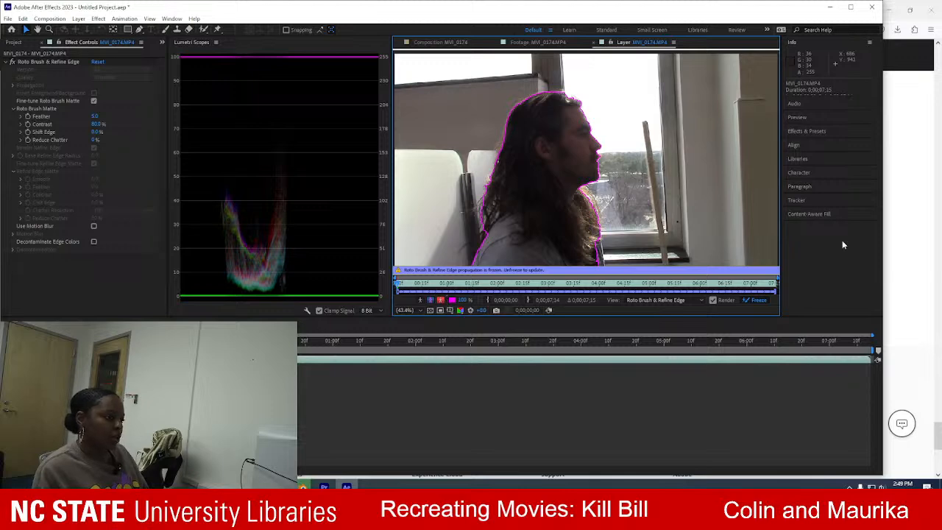
Apply the Lumetri Color effect from the Color Correction effects to the MVI_0174.MP4 layer.
click(816, 129)
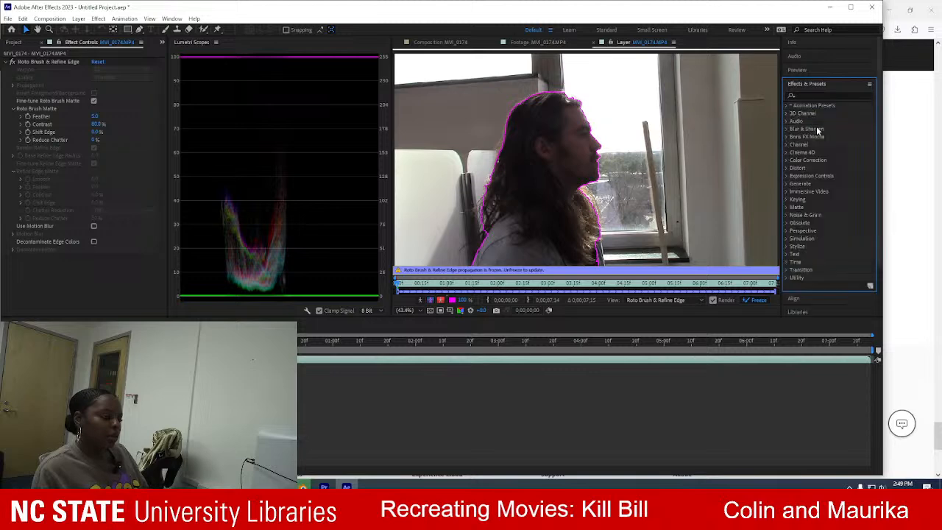
click(785, 160)
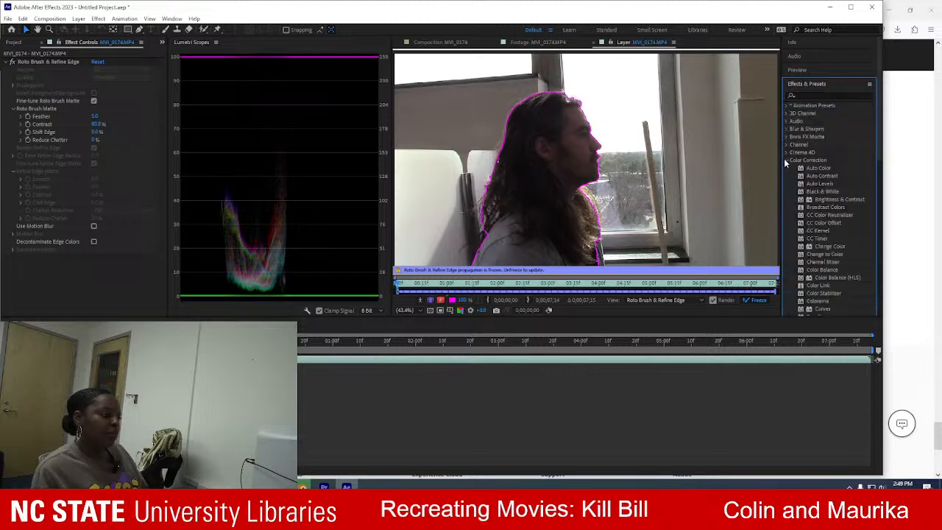
scroll(828, 230, down, 4)
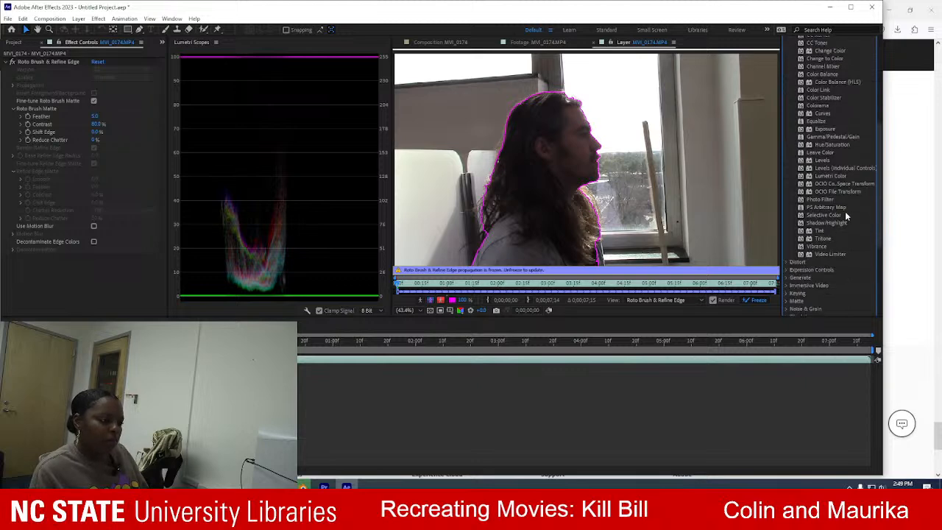
scroll(843, 216, up, 2)
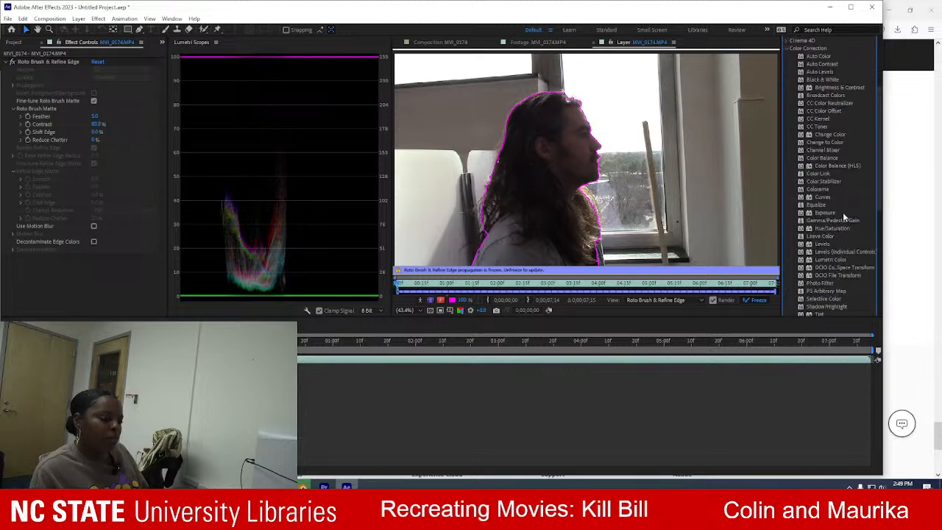
scroll(843, 212, up, 1)
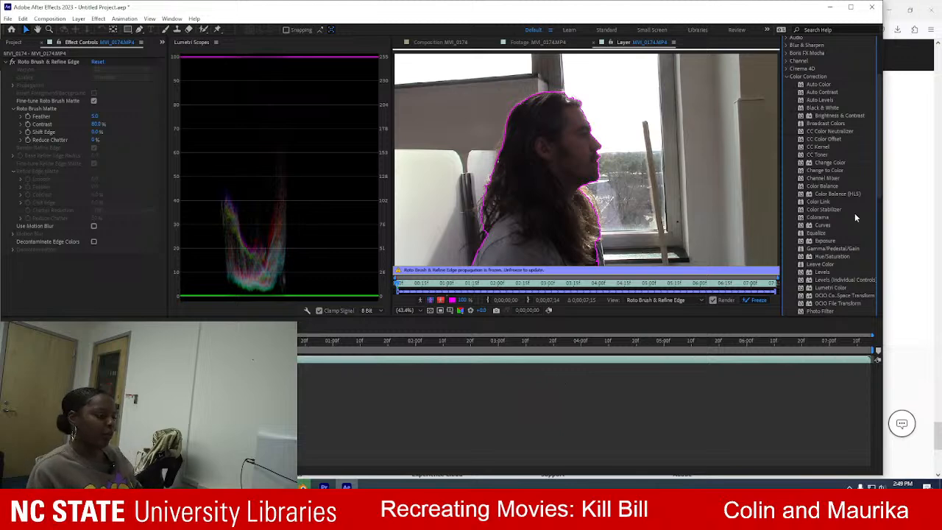
scroll(853, 214, down, 2)
scroll(848, 220, down, 2)
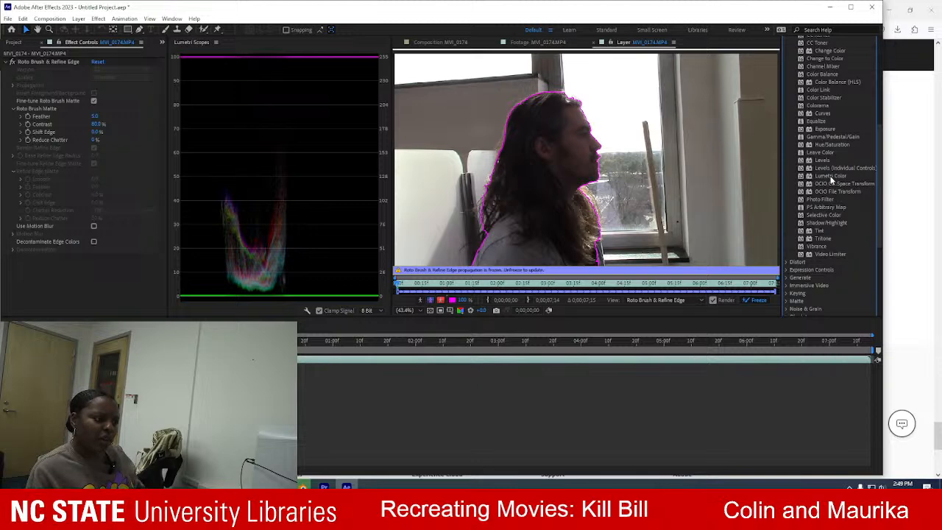
mouse_move(830, 179)
mouse_down()
mouse_move(792, 177)
mouse_move(800, 184)
mouse_move(88, 314)
mouse_up()
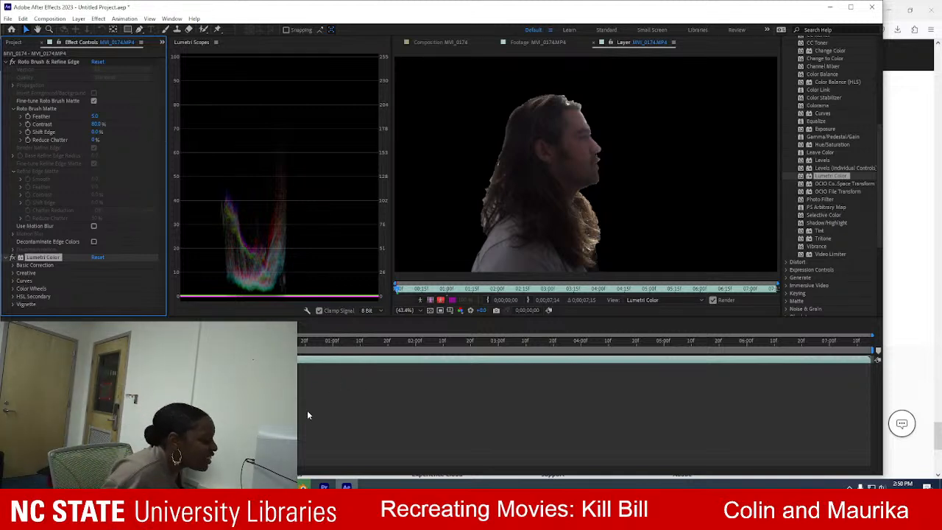
Undo the Lumetri Color effect on the clip and show the subject's boundary outline again.
click(40, 359)
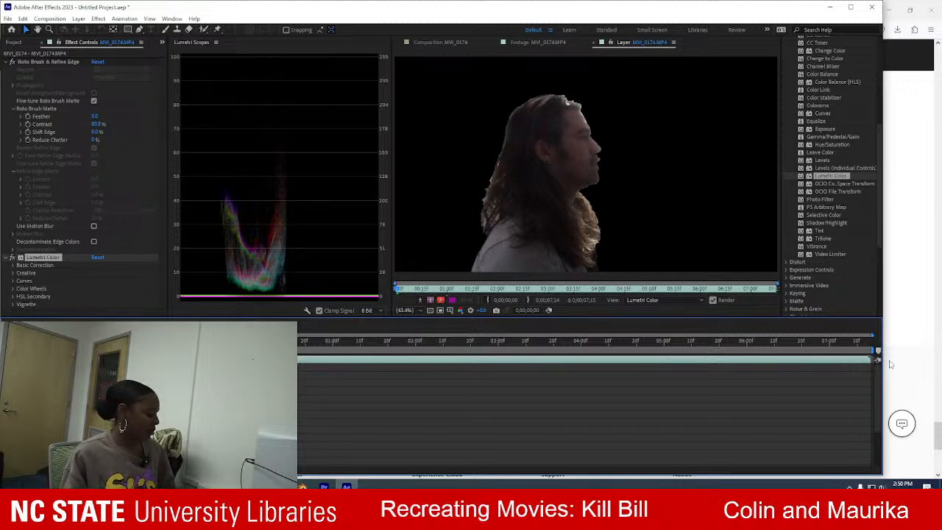
key(Delete)
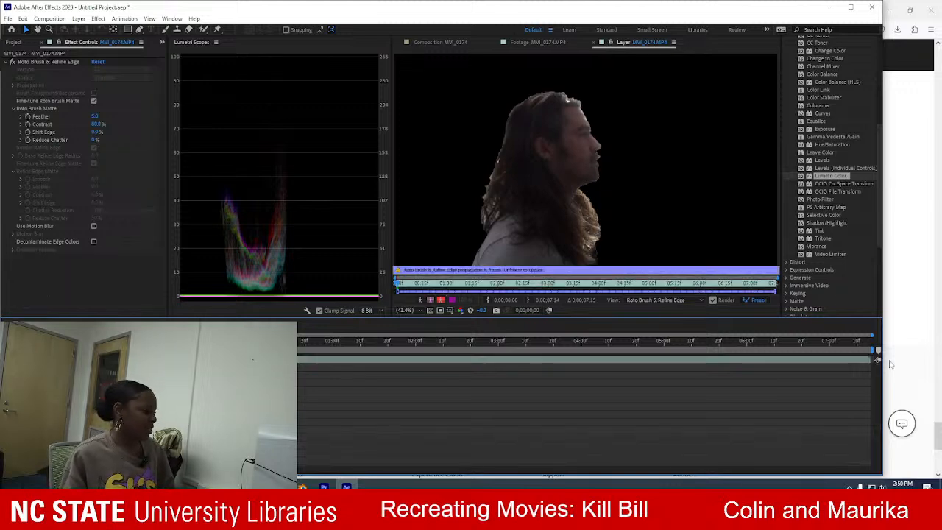
click(23, 18)
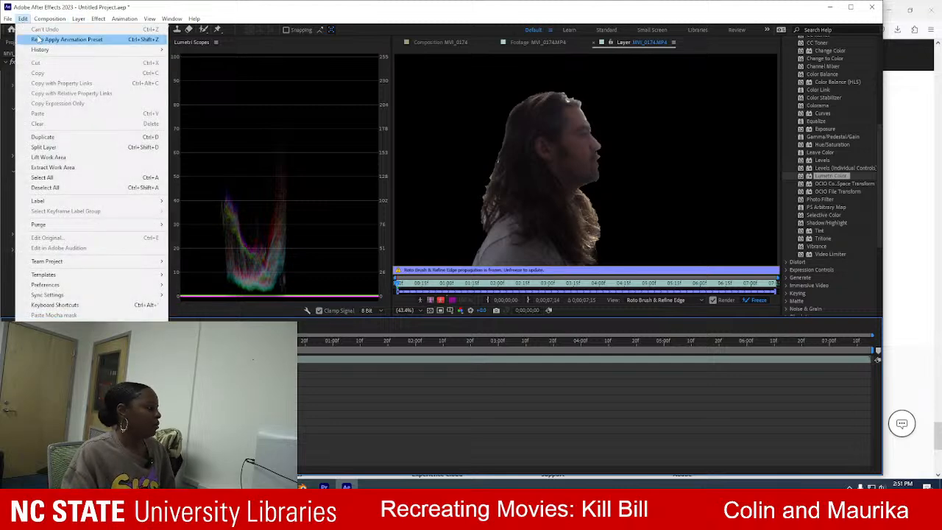
click(291, 14)
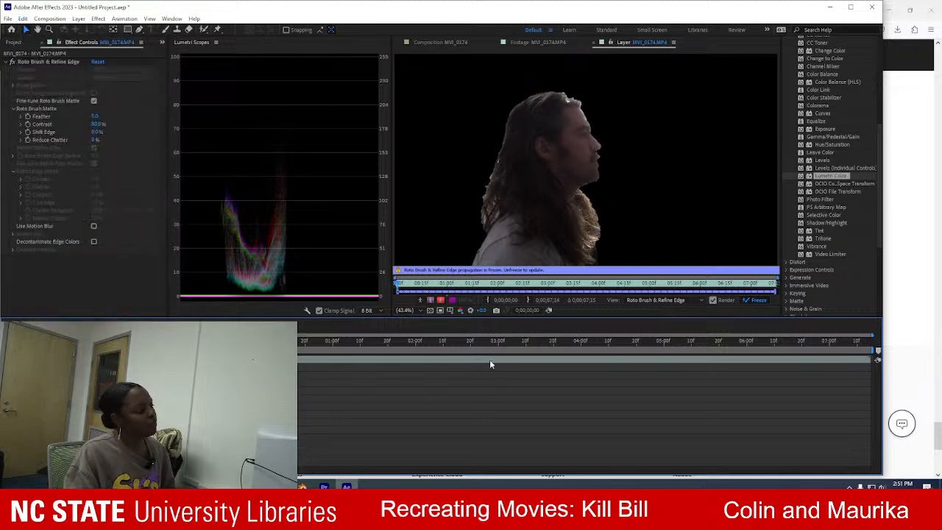
click(442, 300)
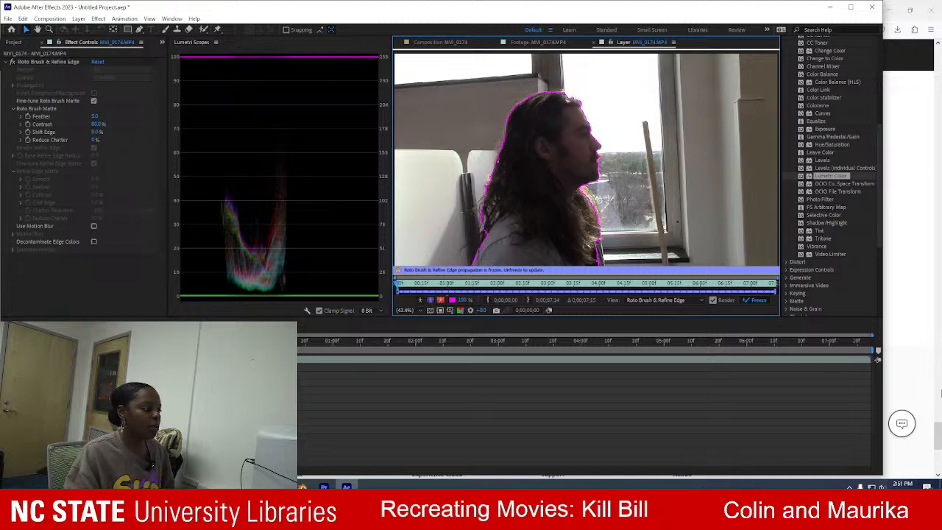
Switch to Firefox, return to the search results and open School of Motion's article on exporting with a transparent background.
click(897, 112)
click(11, 29)
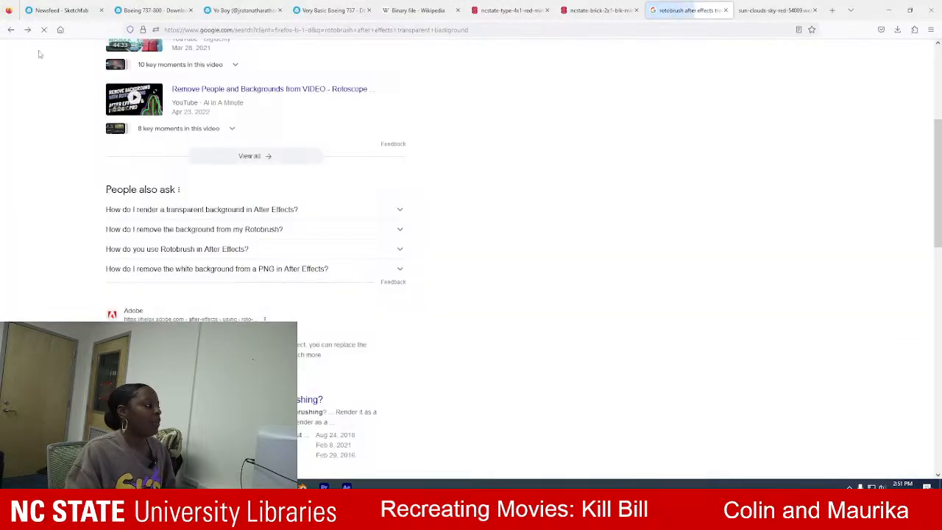
scroll(315, 319, down, 3)
scroll(312, 323, down, 2)
click(317, 245)
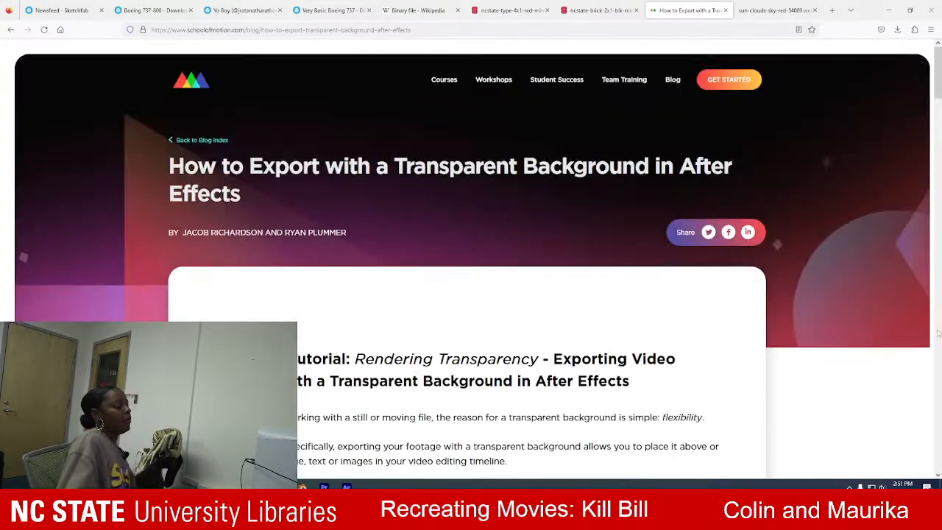
Read the article's instructions on adding the composition to the Render Queue and choosing output module settings for transparency.
scroll(863, 256, down, 6)
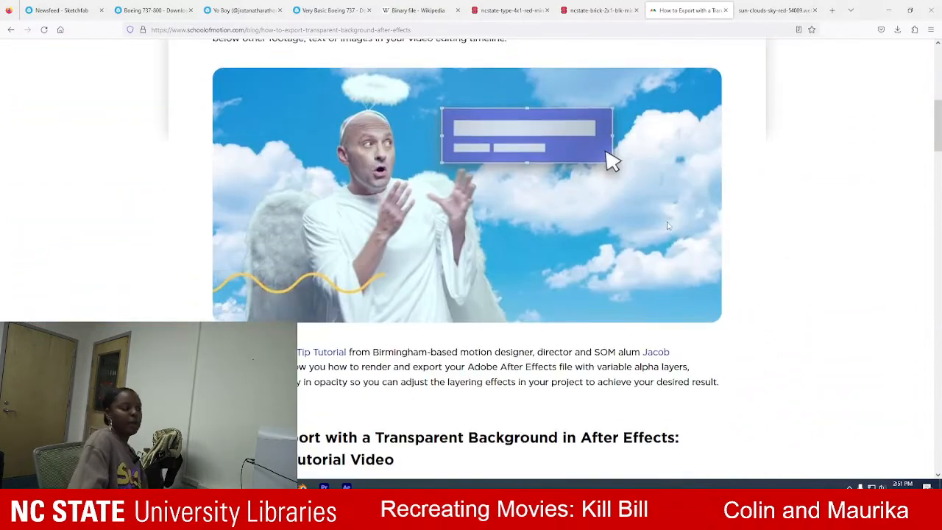
scroll(667, 229, down, 10)
scroll(511, 228, down, 6)
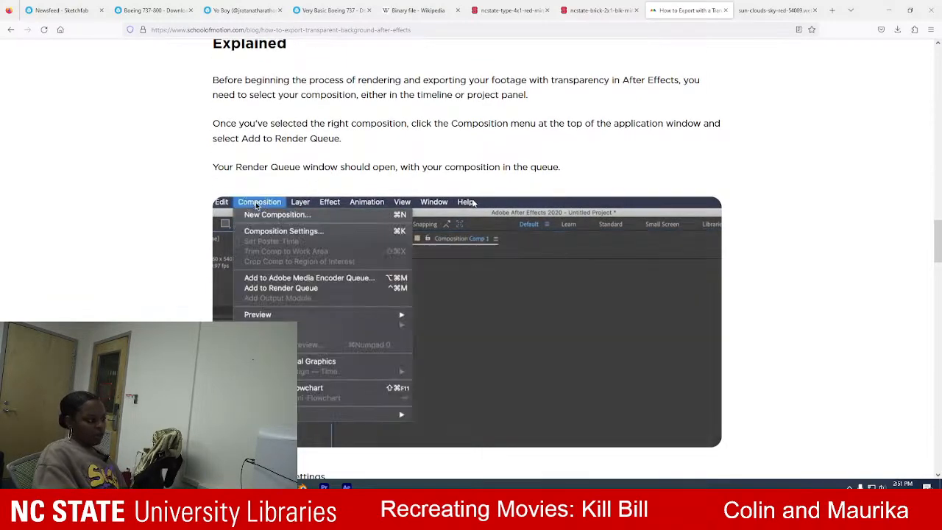
scroll(473, 203, down, 2)
scroll(473, 203, down, 5)
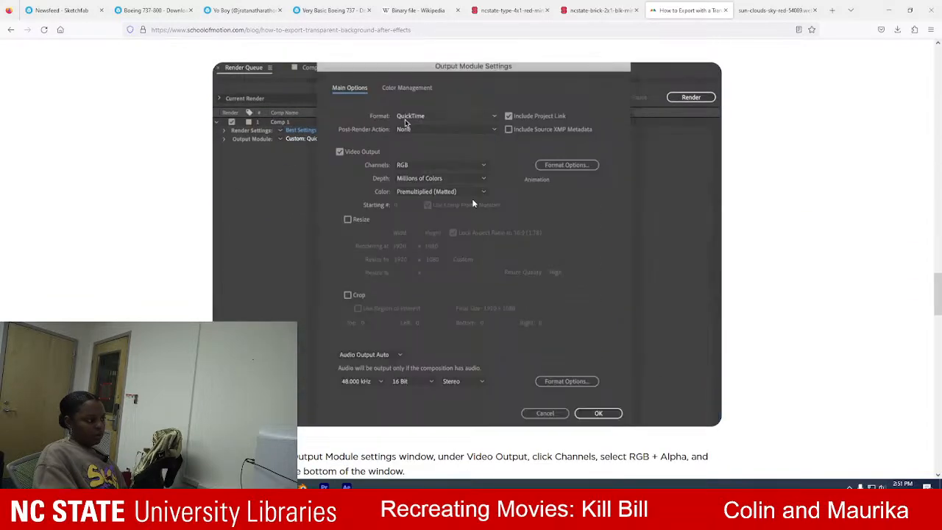
scroll(473, 203, down, 5)
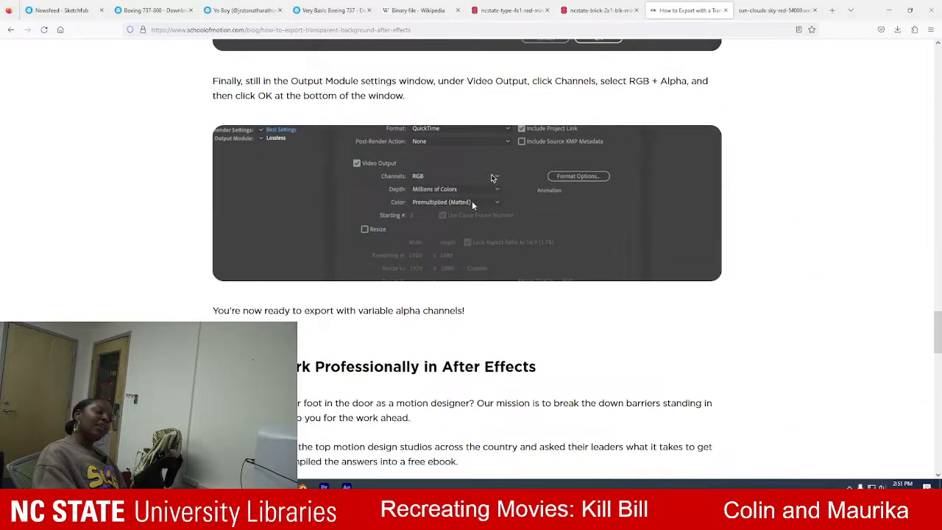
scroll(473, 203, down, 4)
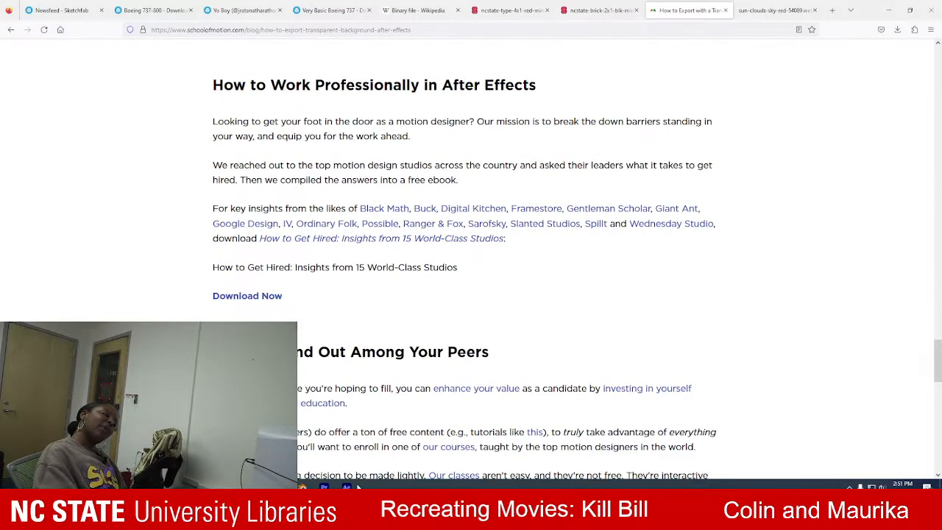
Switch back to After Effects.
click(346, 487)
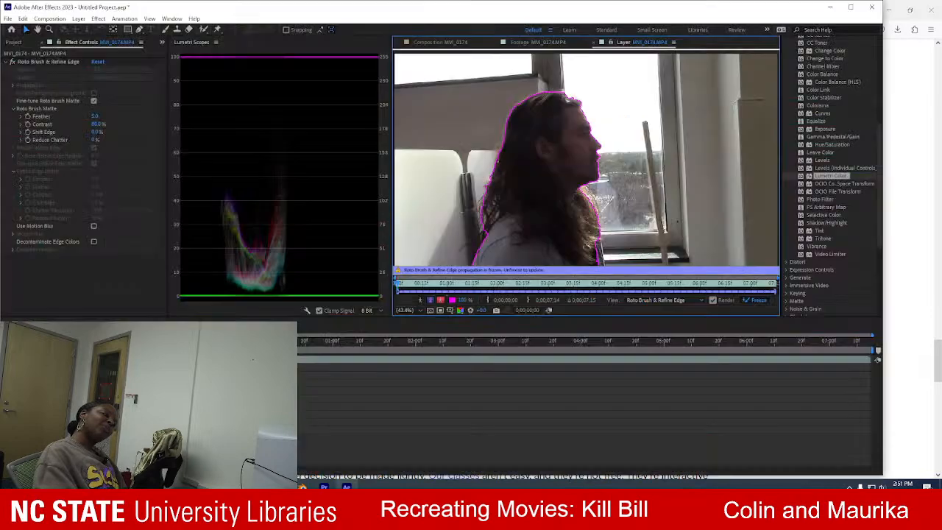
click(7, 19)
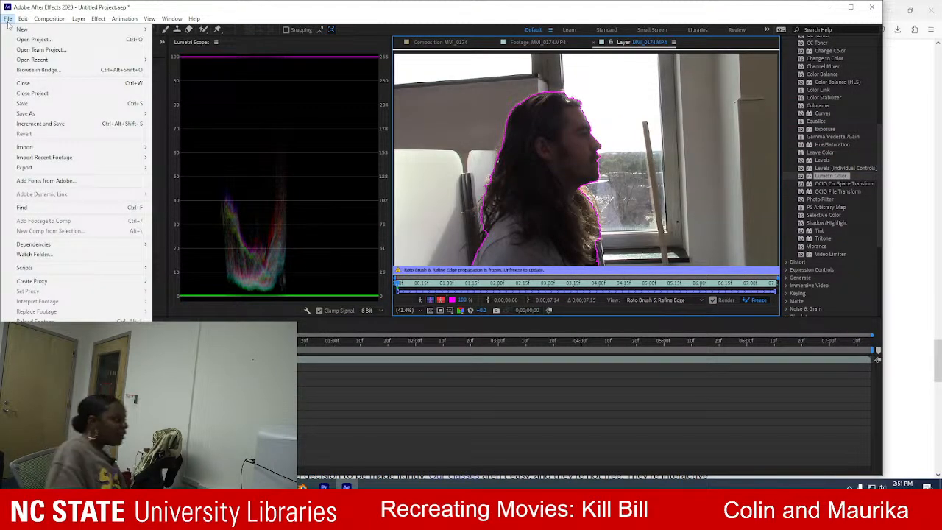
mouse_move(132, 167)
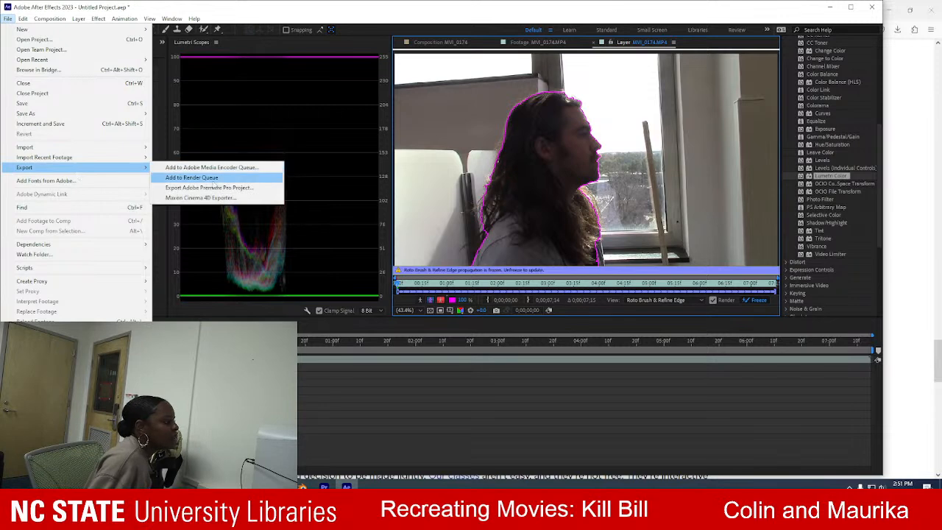
click(223, 189)
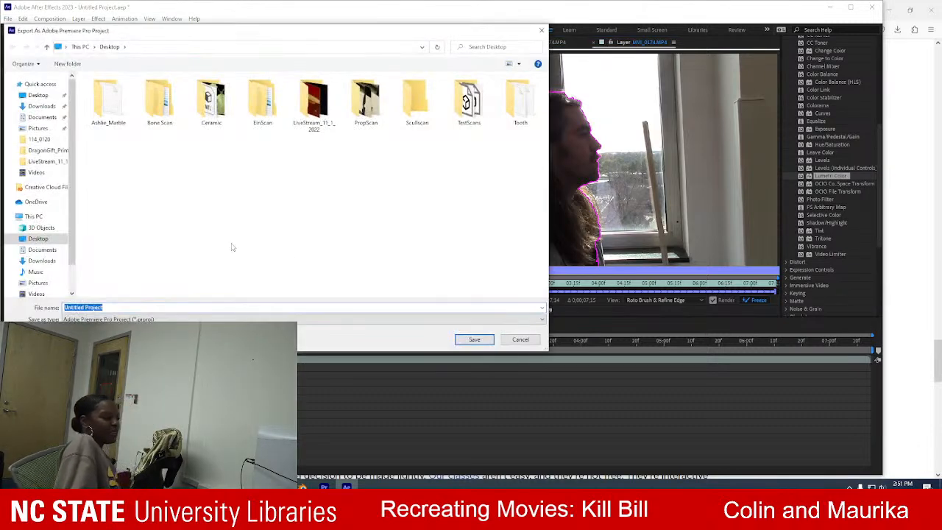
click(520, 340)
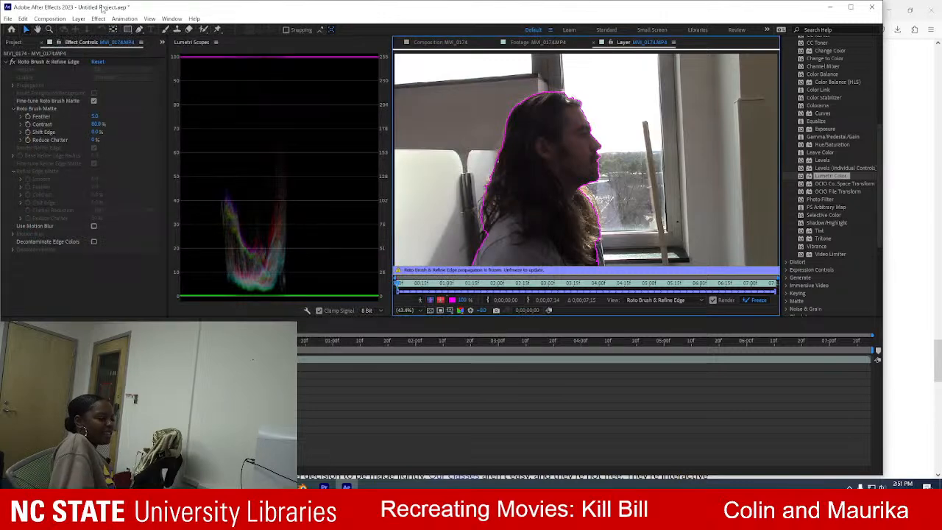
click(7, 18)
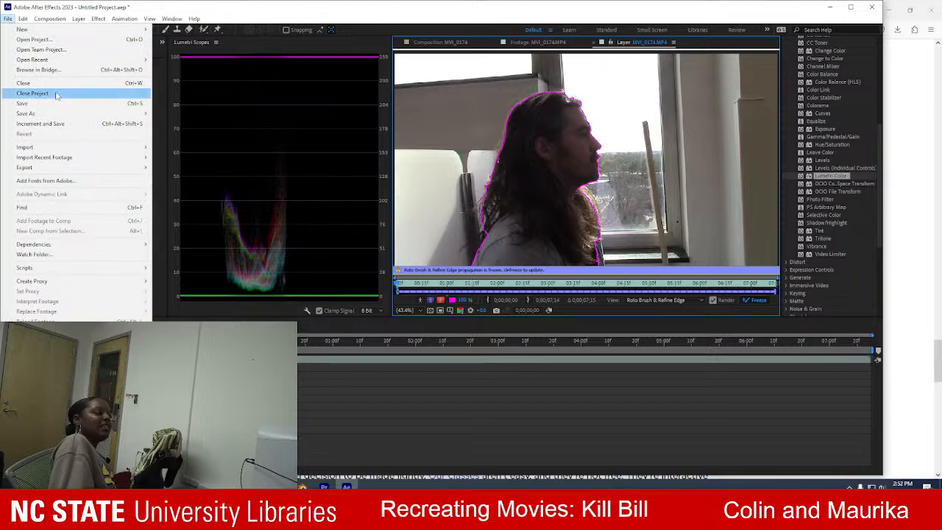
mouse_move(61, 114)
click(177, 113)
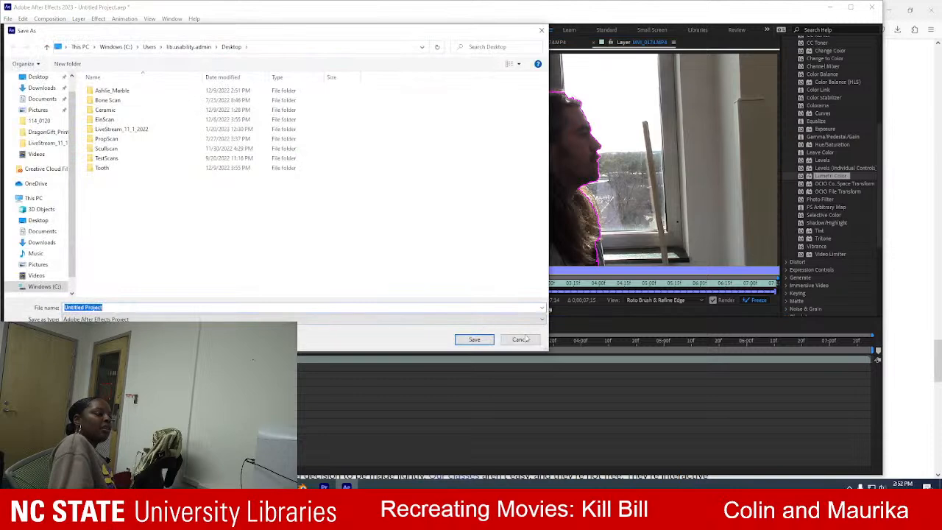
click(520, 339)
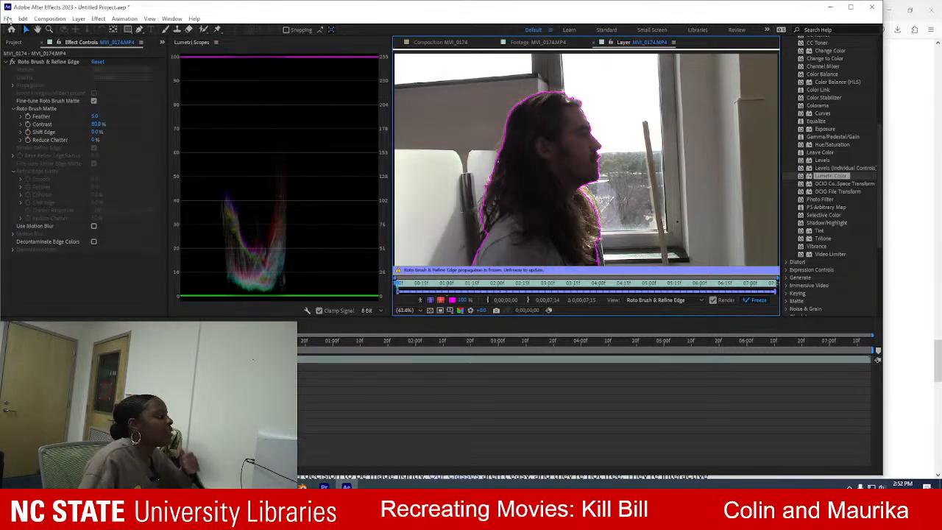
Export the project to the Desktop as an Adobe Premiere Pro project named "Selected Subject".
click(8, 19)
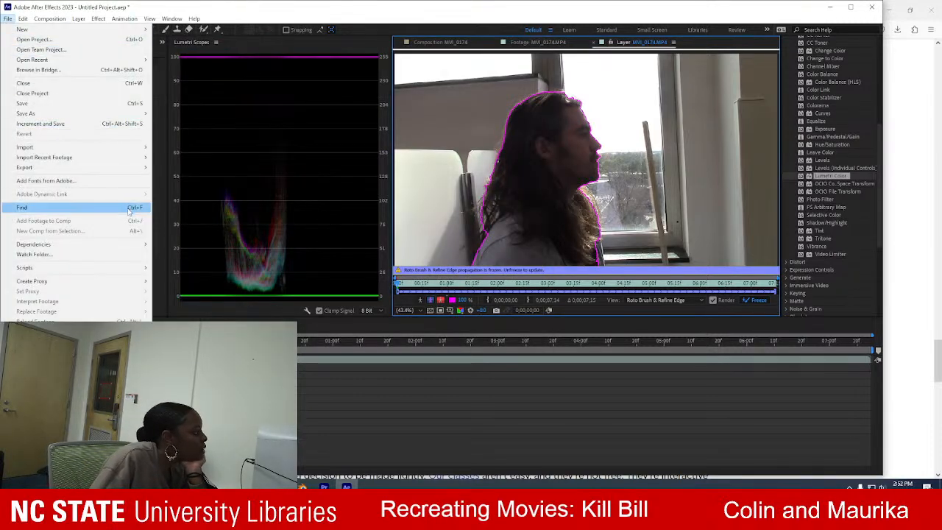
mouse_move(121, 169)
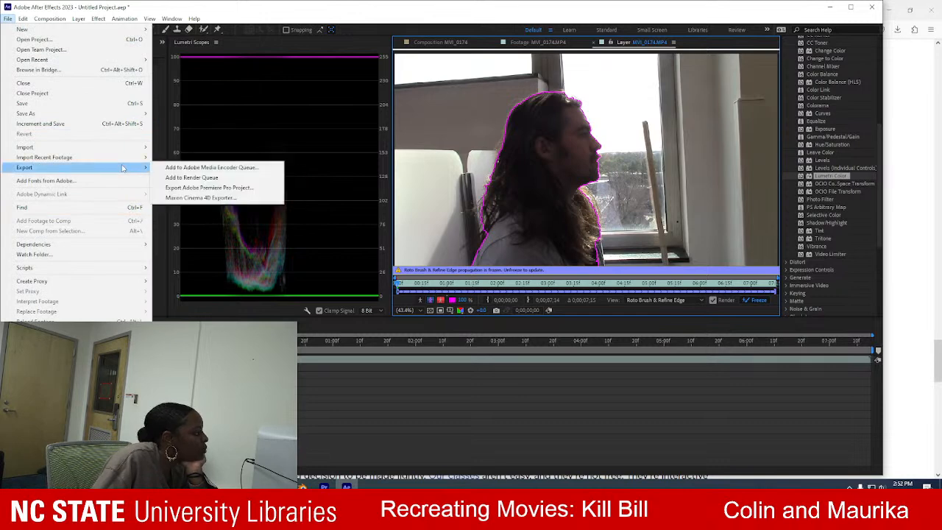
click(204, 187)
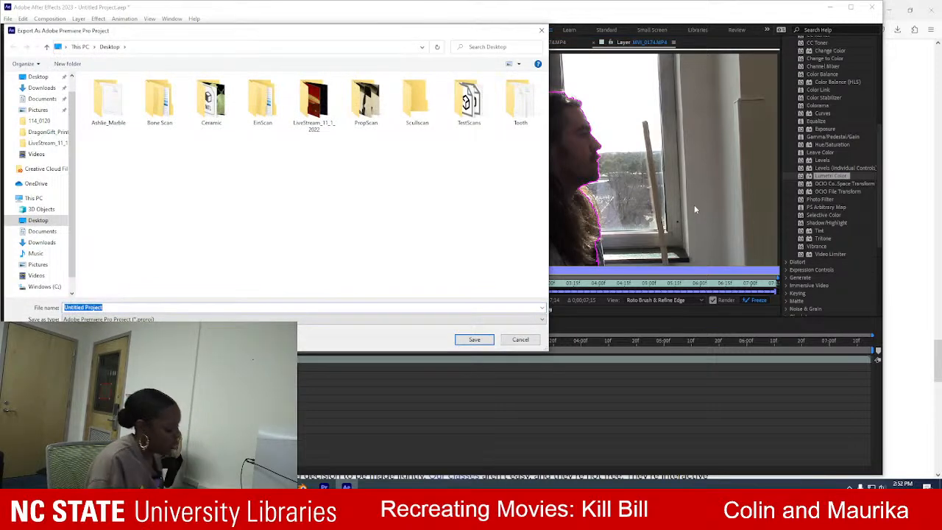
text(Sele)
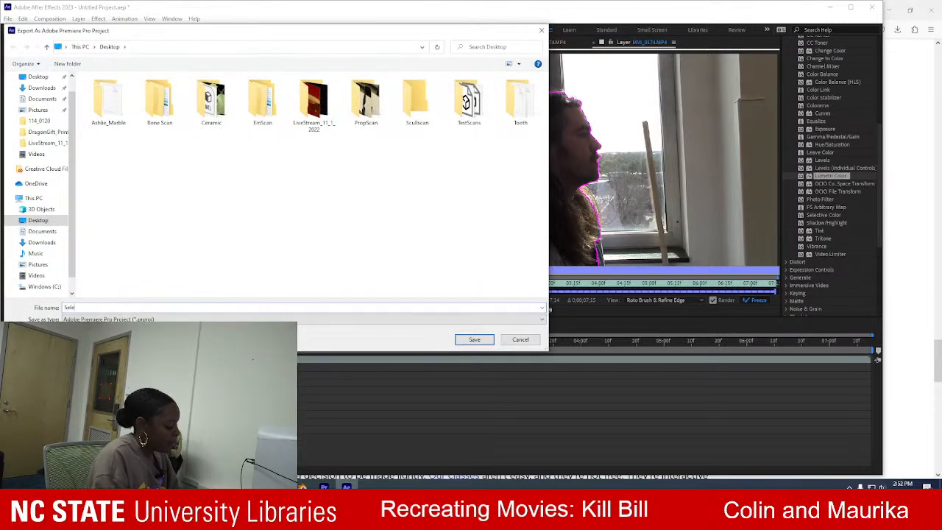
text(cted Subject)
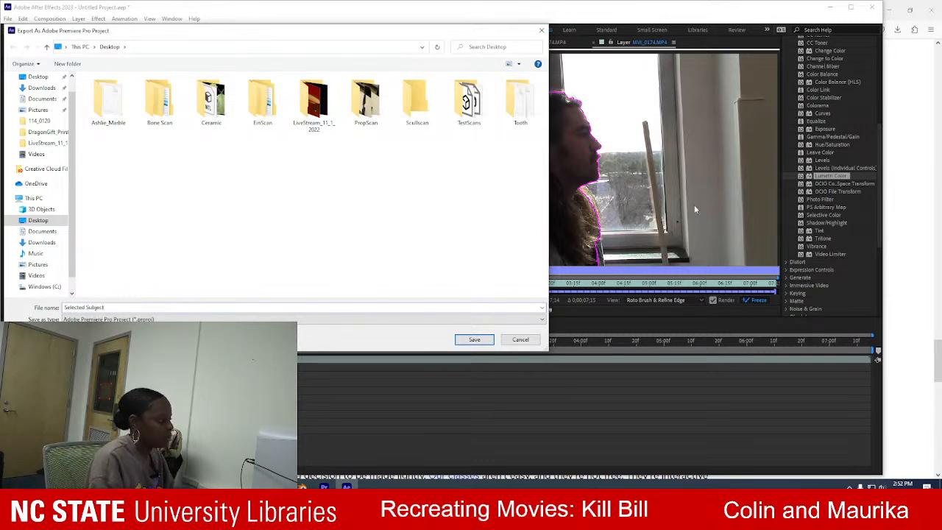
key(Return)
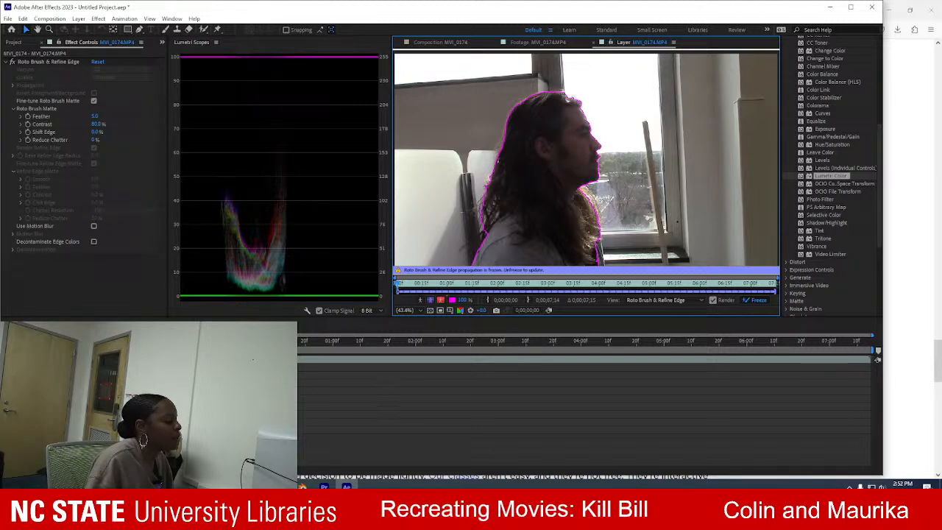
Switch to Firefox and reread the article's instructions on selecting the composition and adding it to the Render Queue.
key(alt+Tab)
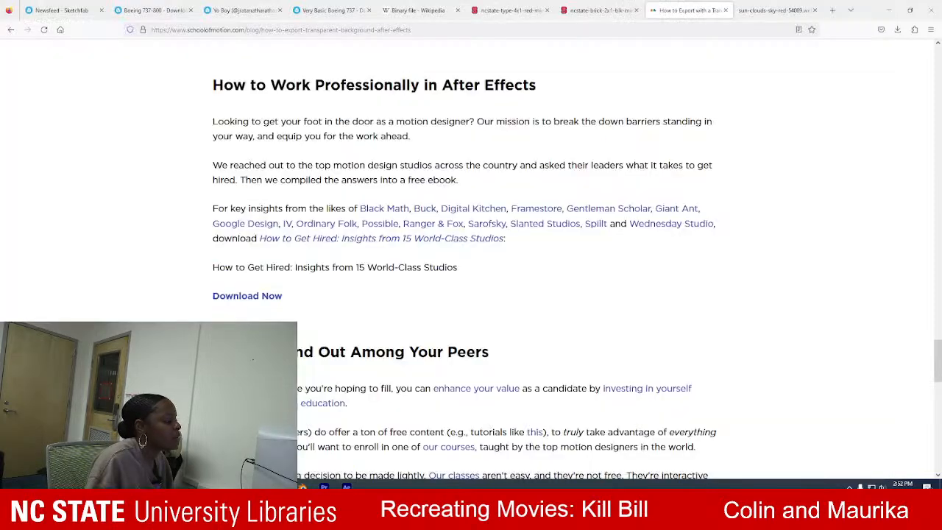
scroll(589, 231, down, 2)
scroll(581, 235, up, 7)
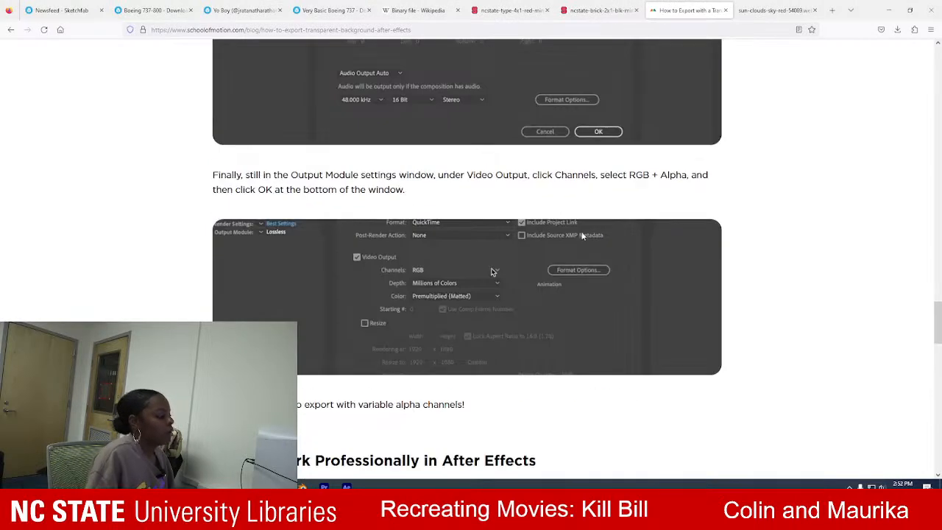
scroll(581, 235, up, 6)
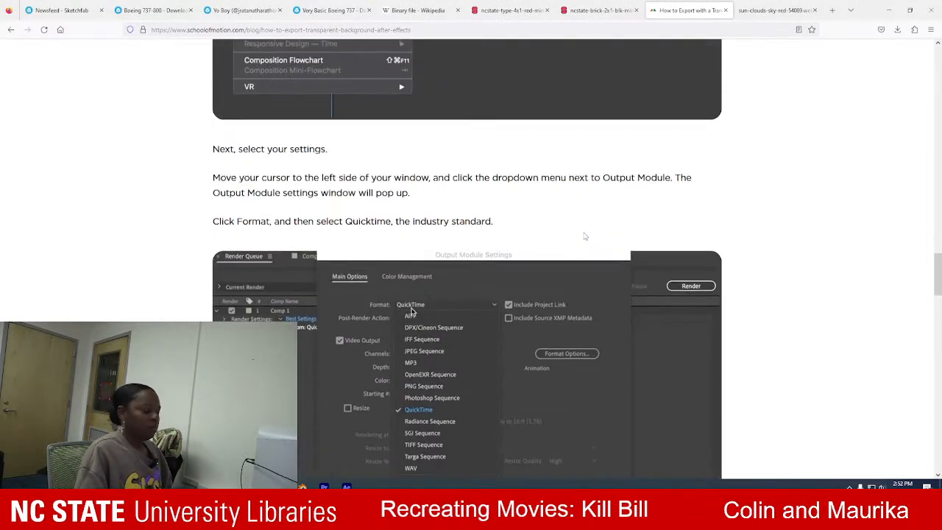
scroll(585, 236, up, 8)
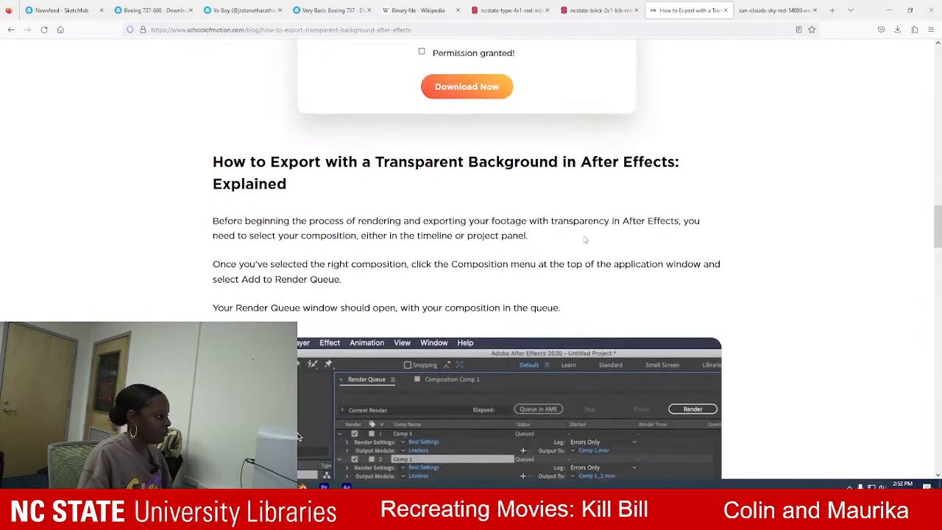
scroll(582, 239, down, 1)
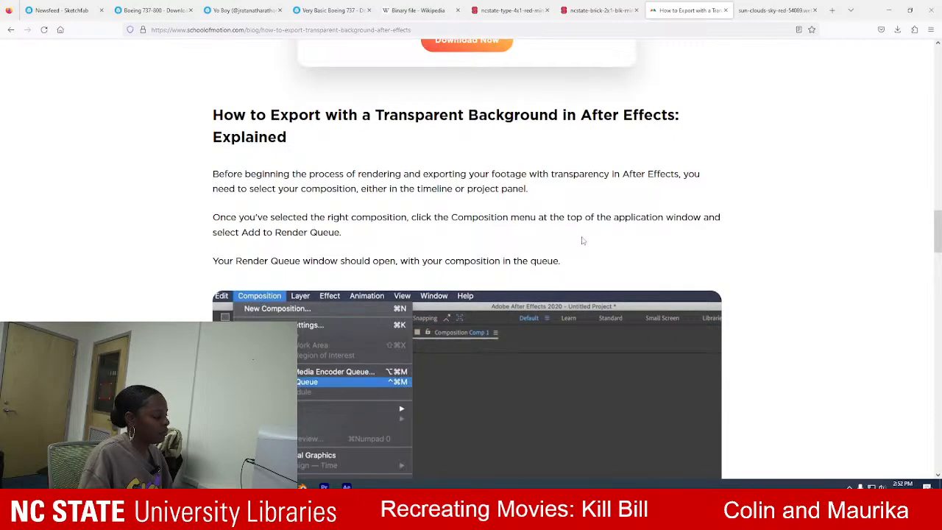
Switch back to After Effects, add the MVI_0174 composition to the Render Queue and pick an output module preset for it.
key(alt+Tab)
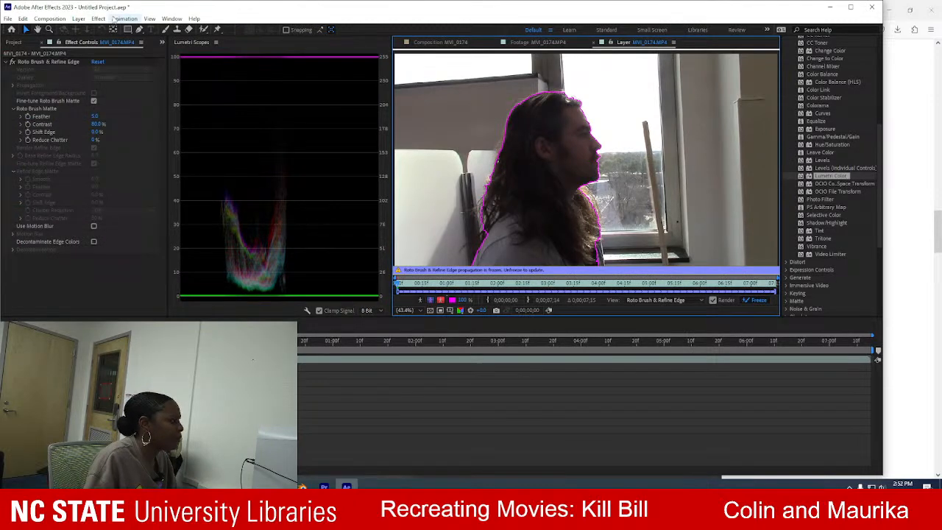
click(49, 18)
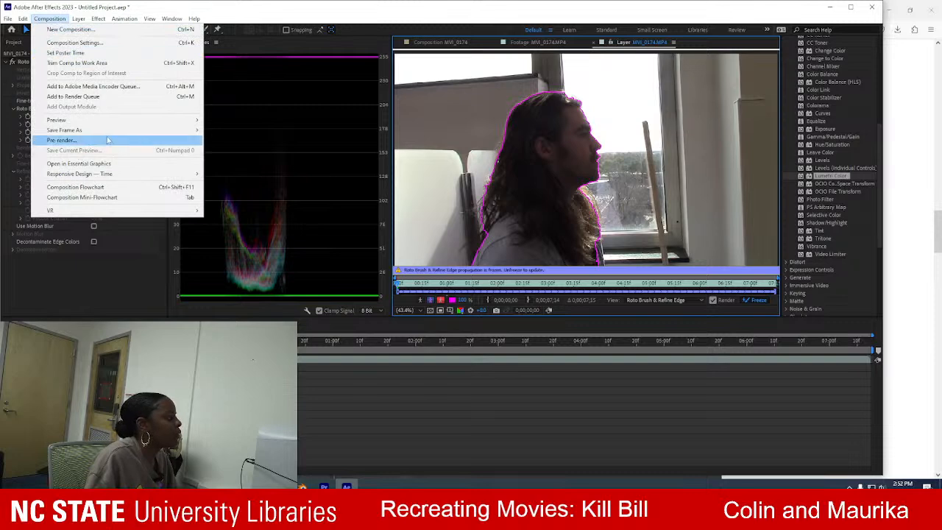
mouse_move(168, 130)
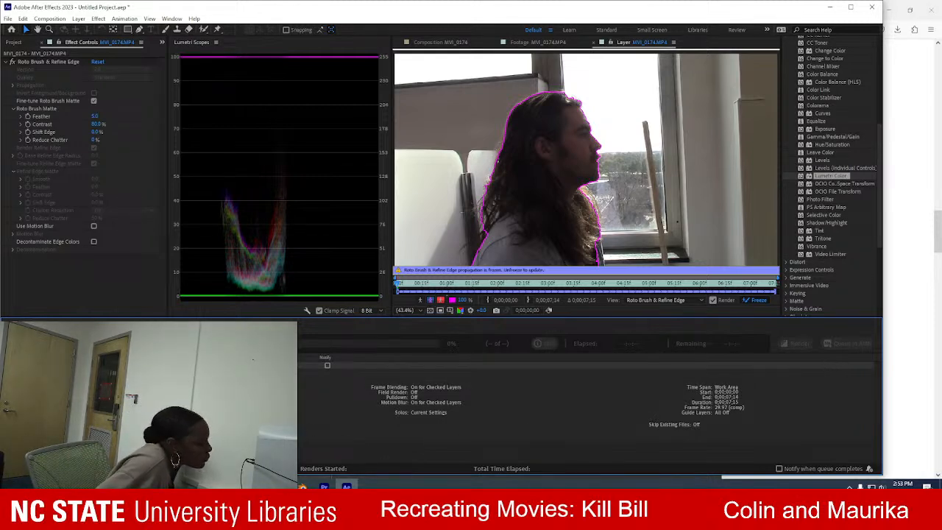
click(62, 434)
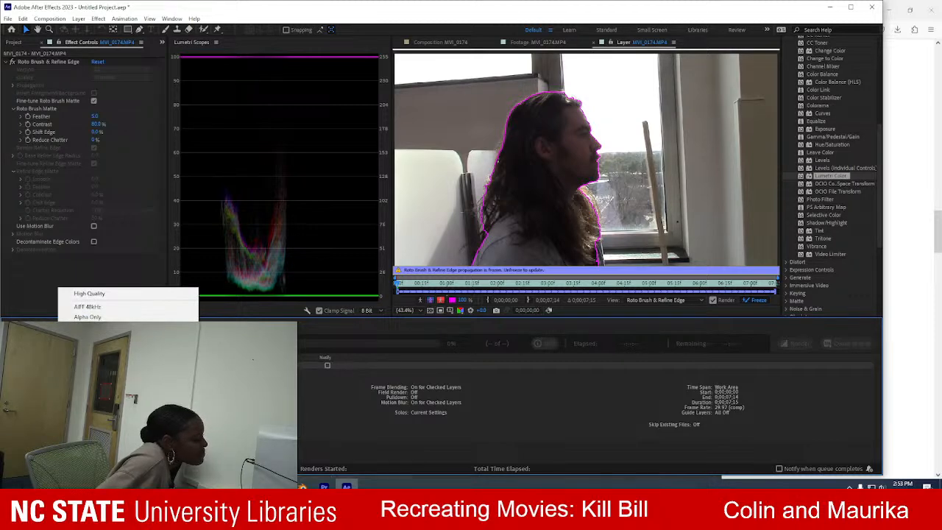
click(110, 347)
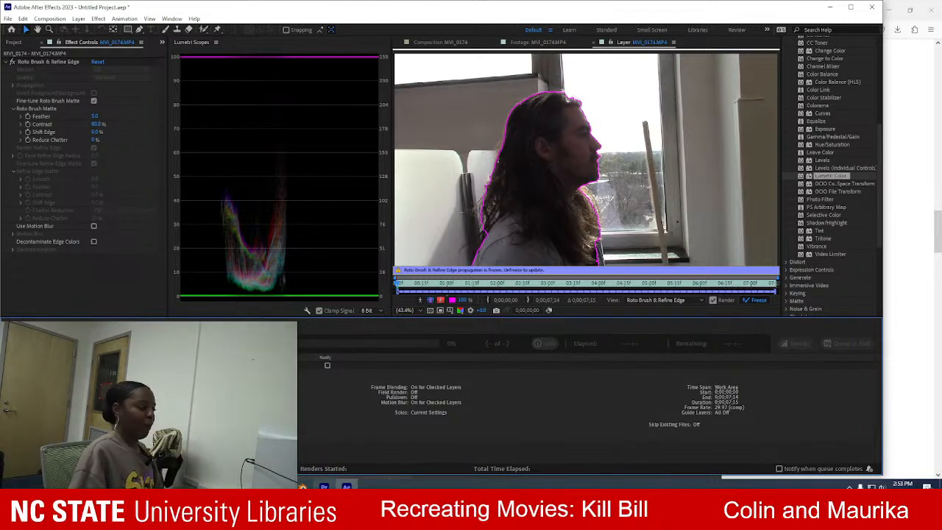
Switch to Firefox and read the article's output module instructions on the QuickTime format and RGB + Alpha channels.
key(alt+Tab)
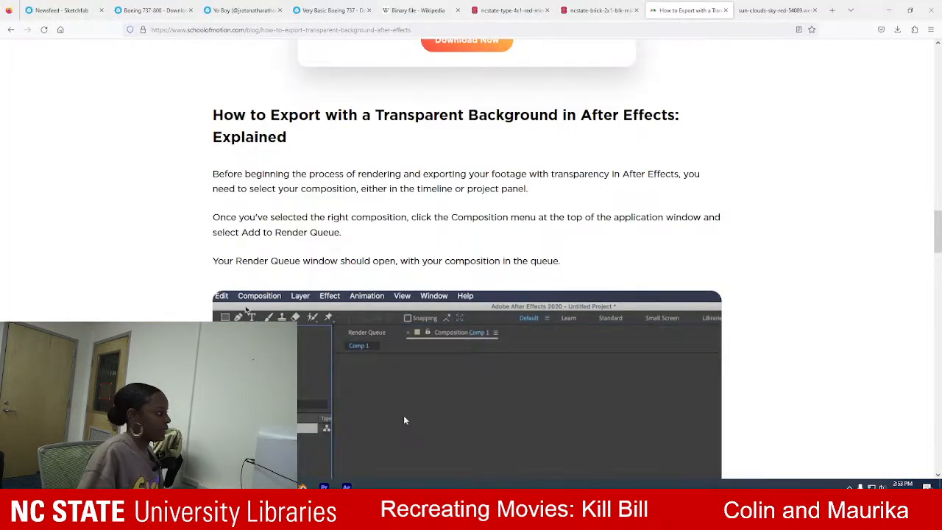
scroll(598, 323, down, 1)
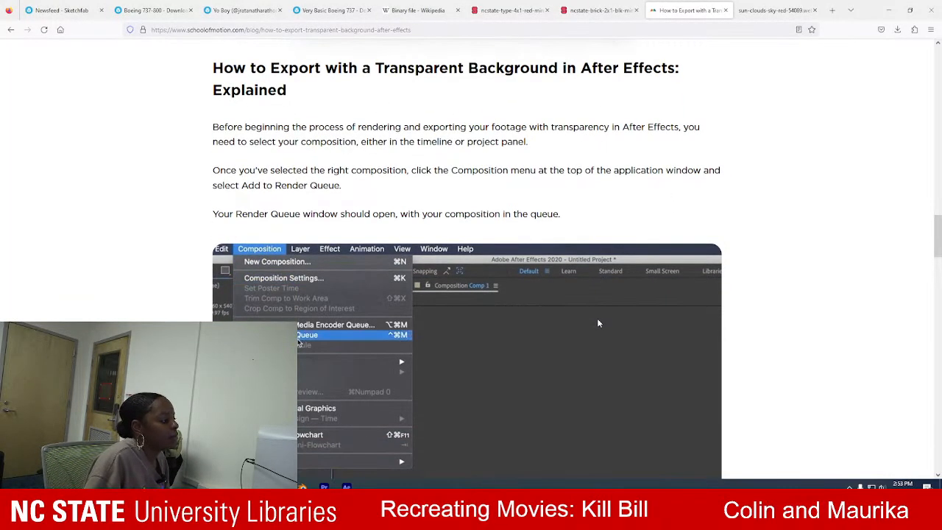
scroll(598, 323, down, 5)
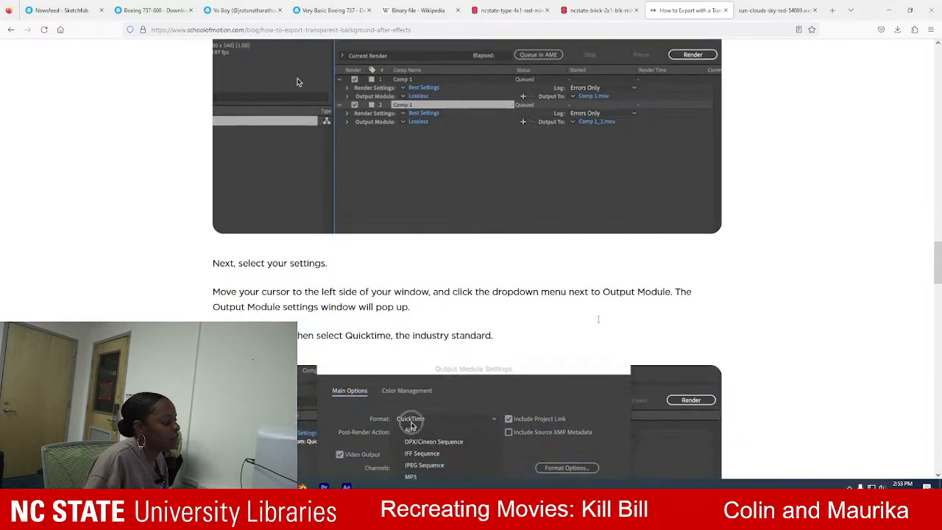
scroll(599, 323, up, 1)
scroll(598, 323, down, 2)
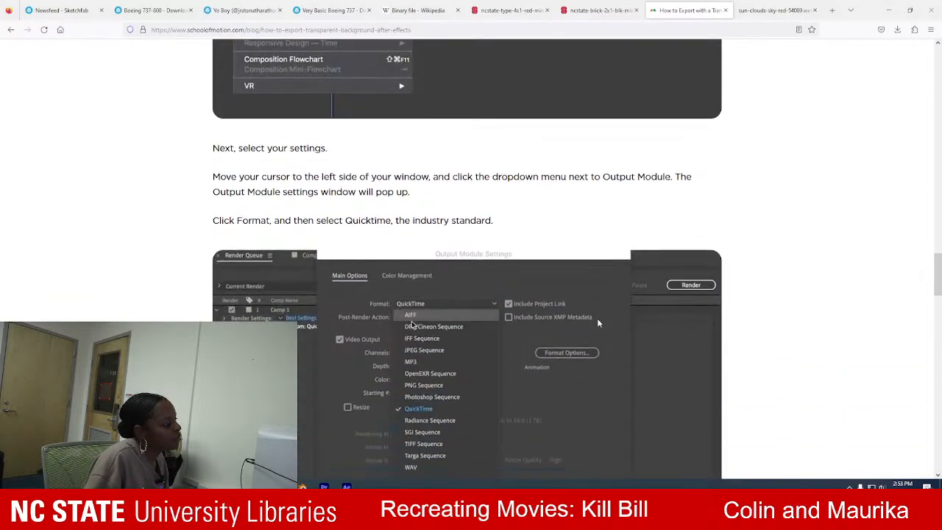
scroll(598, 323, down, 2)
scroll(598, 323, down, 3)
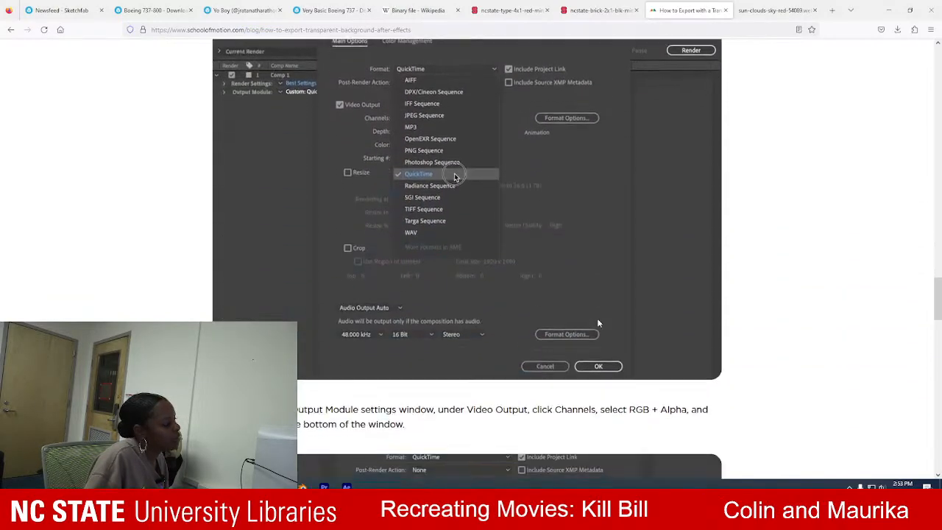
scroll(598, 323, down, 6)
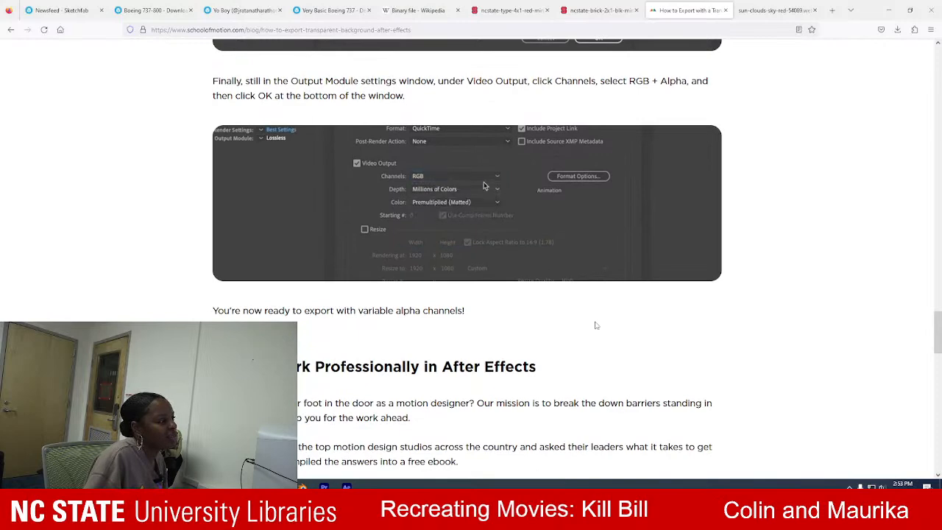
Switch back to After Effects, set the output destination to the Desktop with project and composition naming, and render the queue.
click(347, 487)
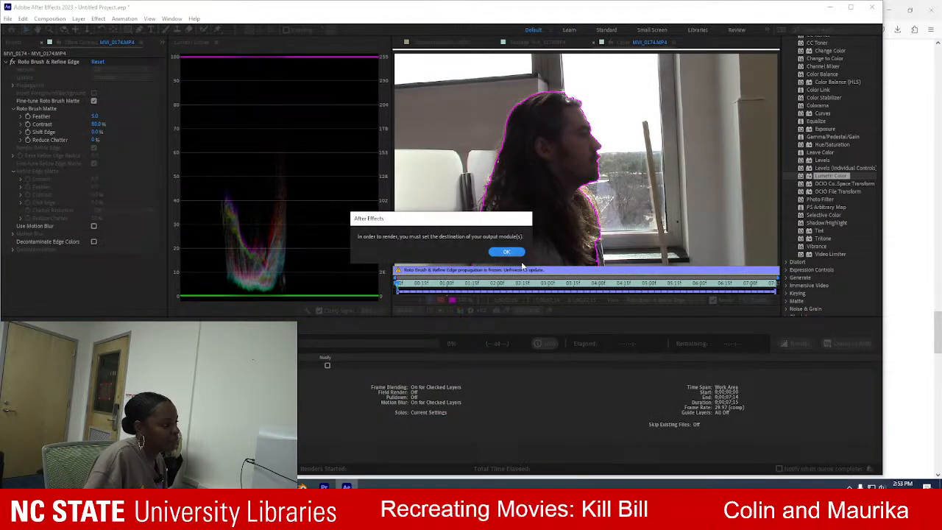
click(504, 252)
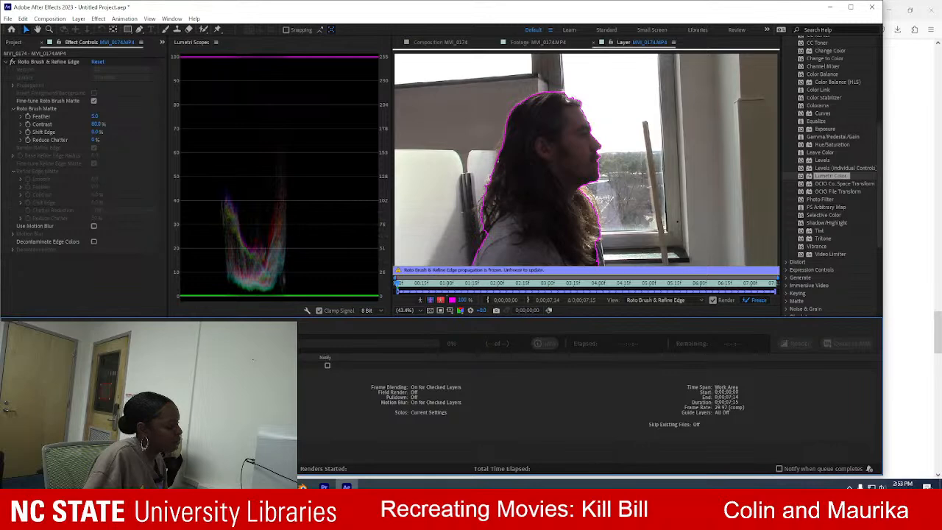
scroll(588, 405, down, 2)
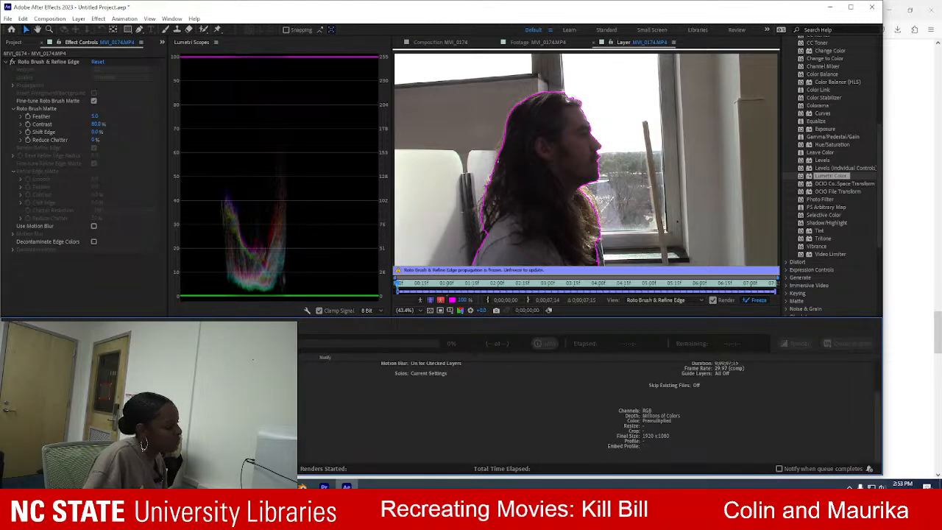
click(206, 401)
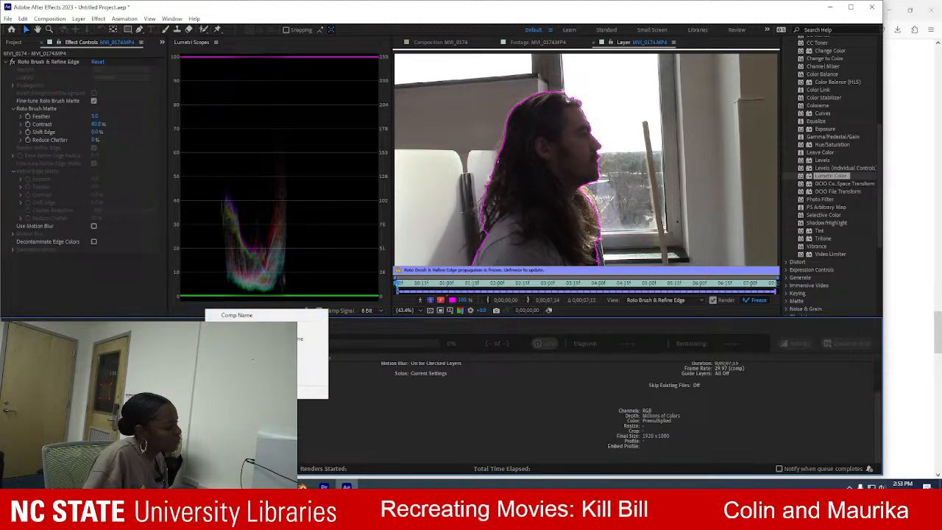
click(312, 348)
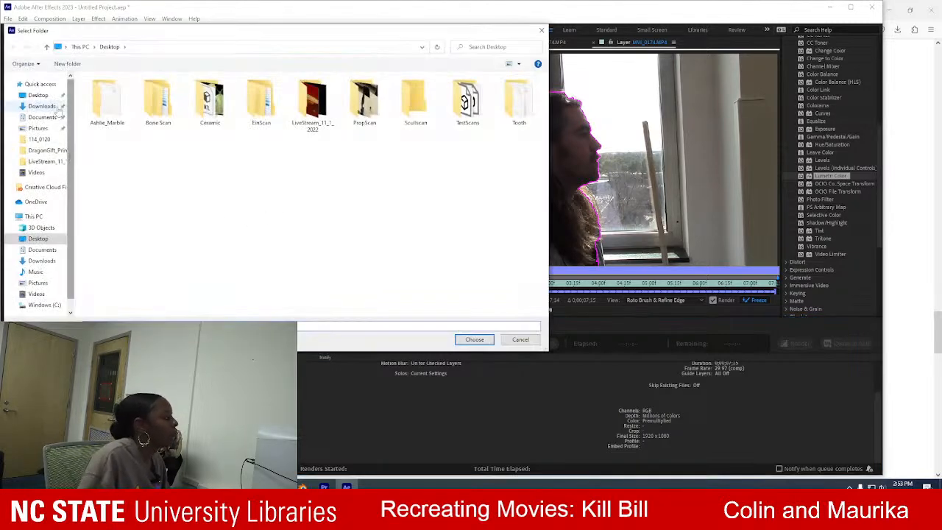
click(61, 94)
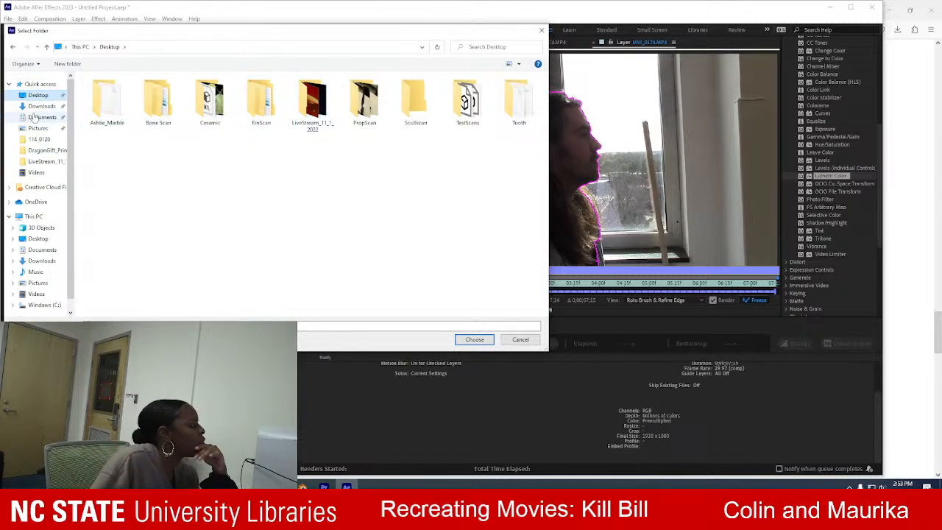
click(38, 106)
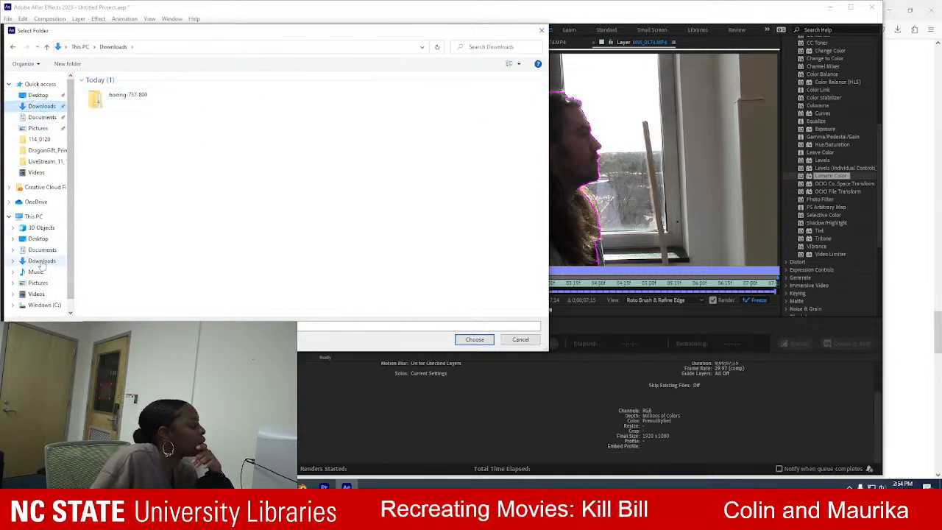
click(52, 97)
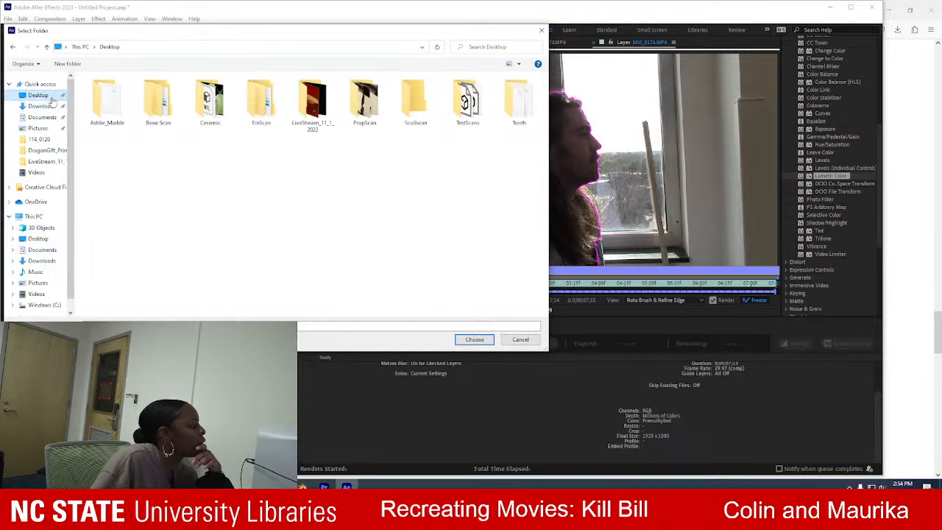
click(474, 339)
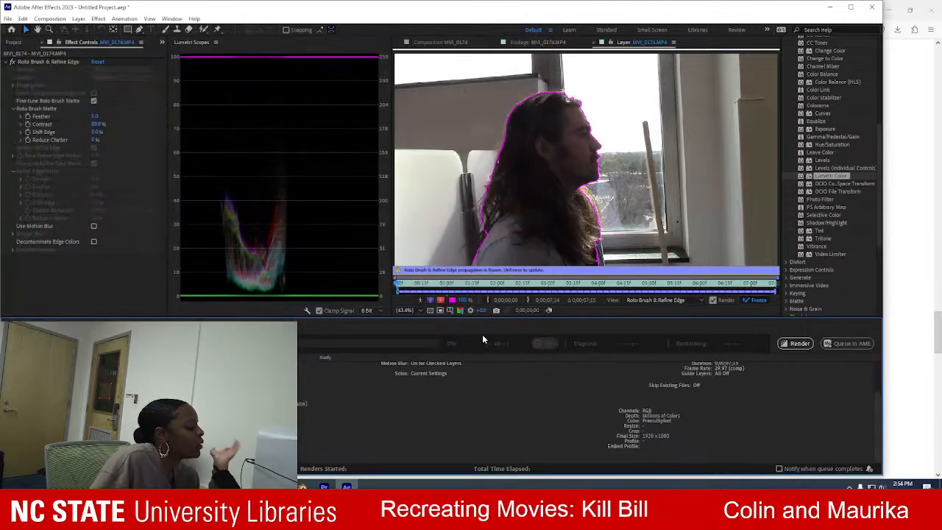
click(802, 343)
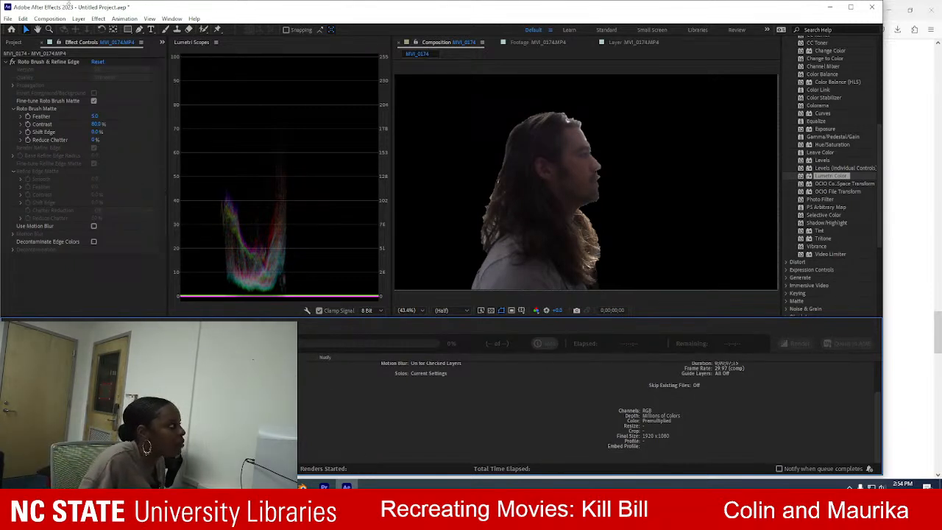
Switch to File Explorer, try playing the rendered Untitled Project_MVI_0174 video from the Desktop in Movies & TV, and close the player.
click(830, 6)
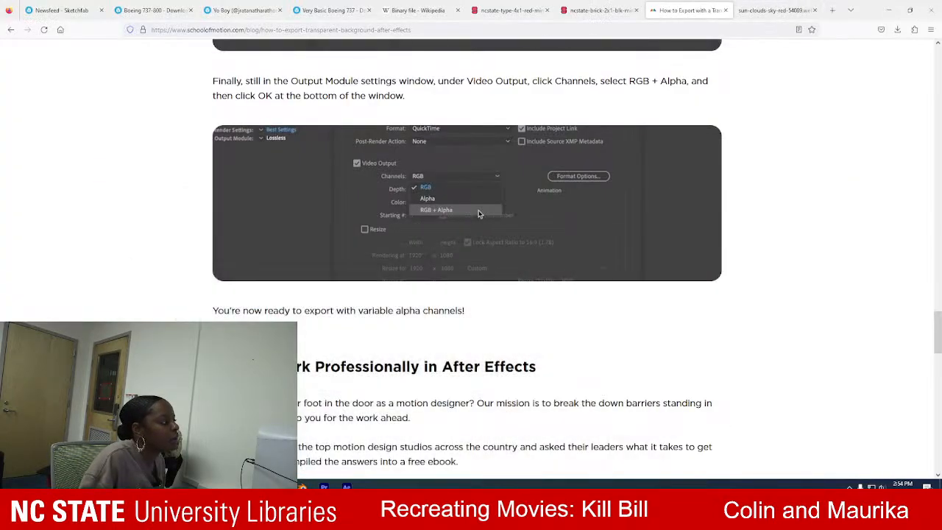
mouse_move(280, 485)
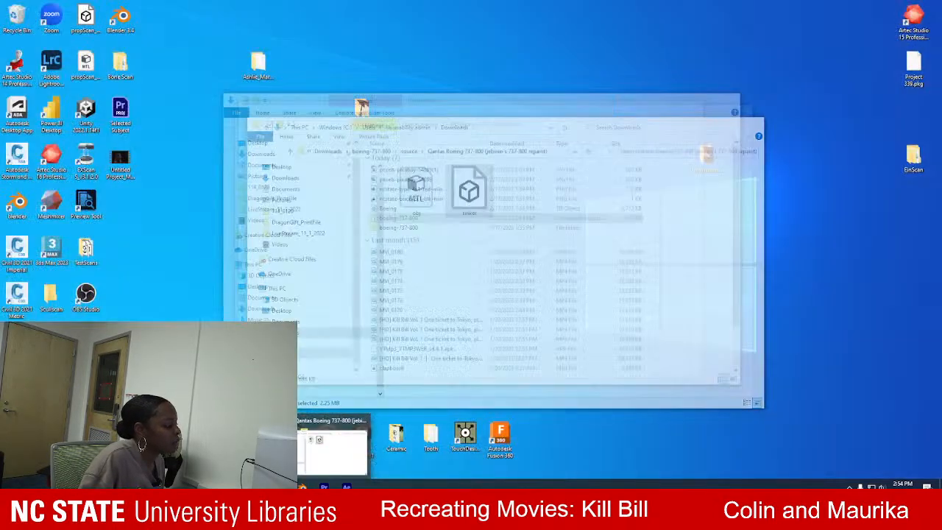
click(332, 449)
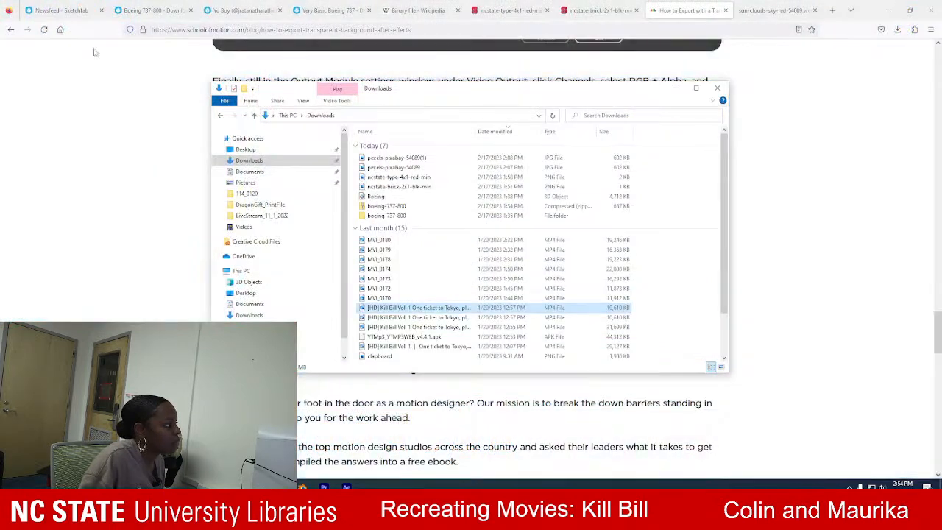
click(245, 150)
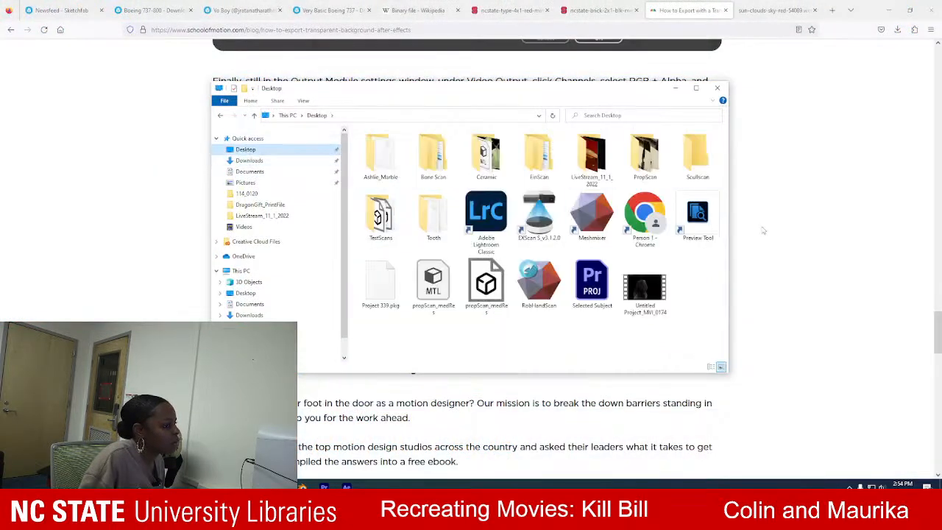
double_click(644, 287)
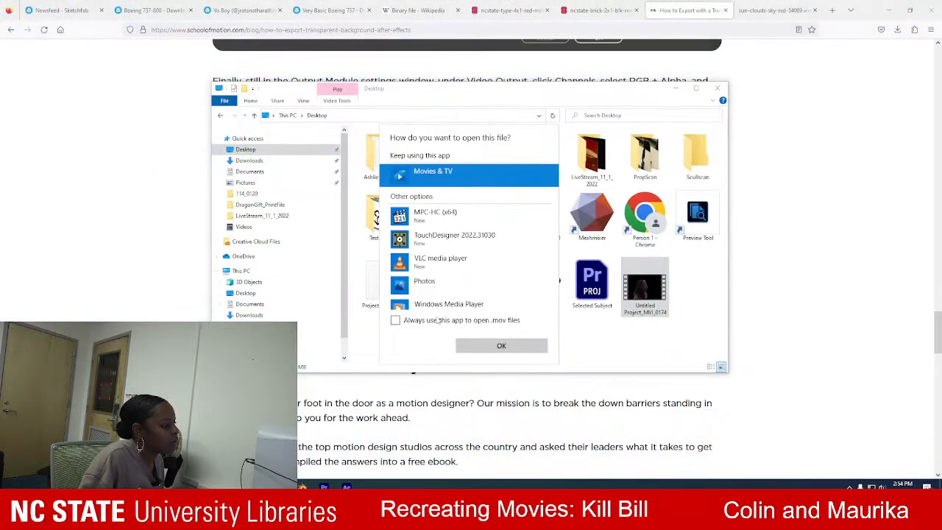
double_click(424, 180)
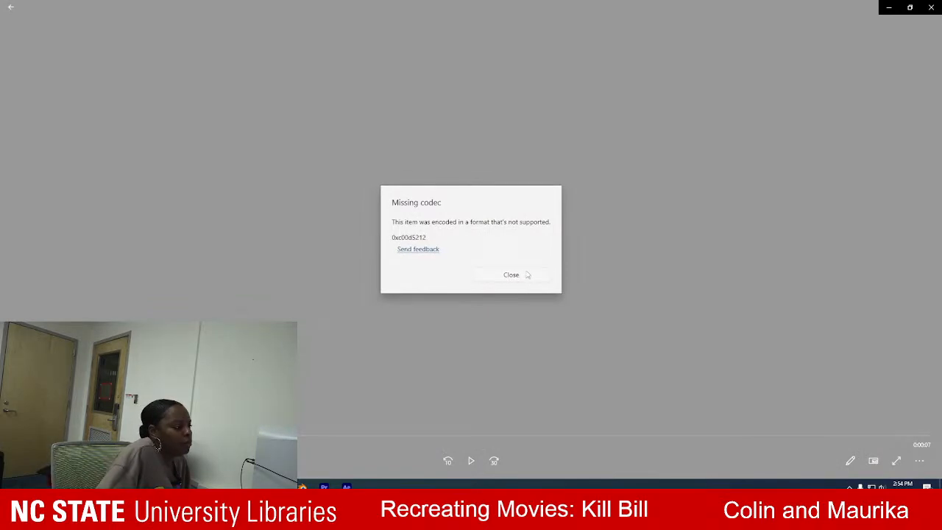
click(515, 275)
click(931, 6)
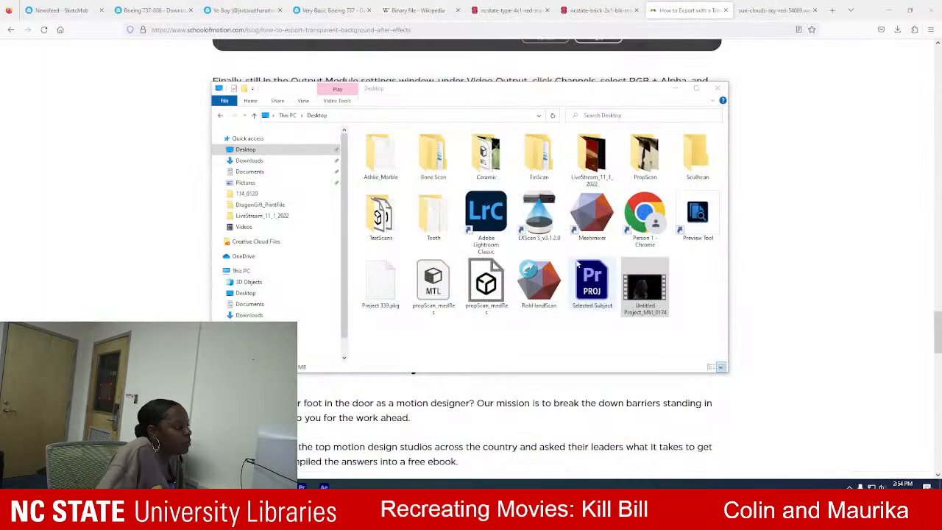
Return to After Effects and inspect the isolated subject in the composition at 50% magnification.
click(323, 486)
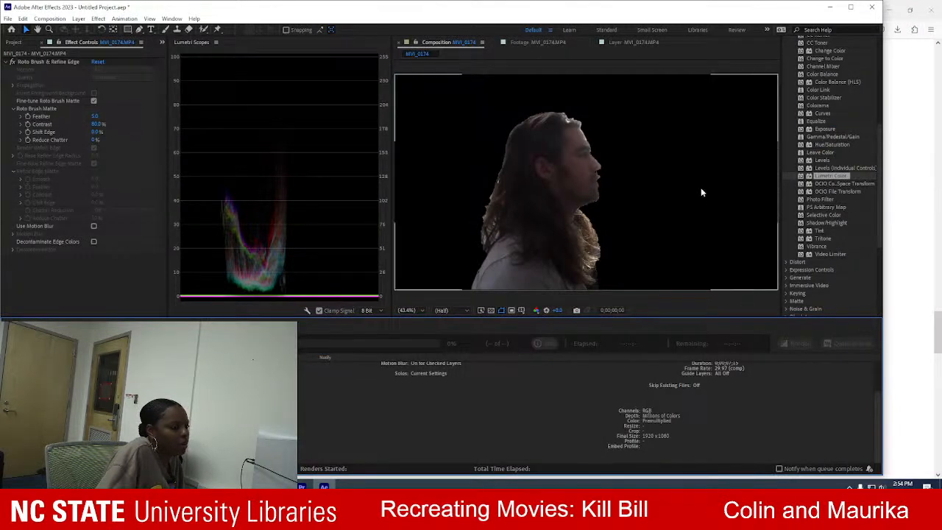
scroll(698, 184, up, 2)
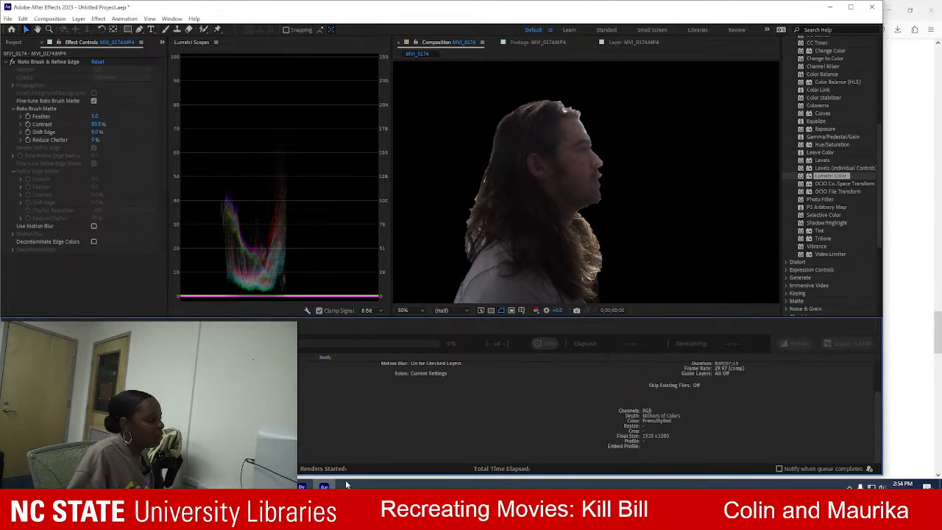
Switch to File Explorer, play the rendered Untitled Project_MVI_0174 video from the Desktop in MPC-HC (x64), and close the player.
click(259, 486)
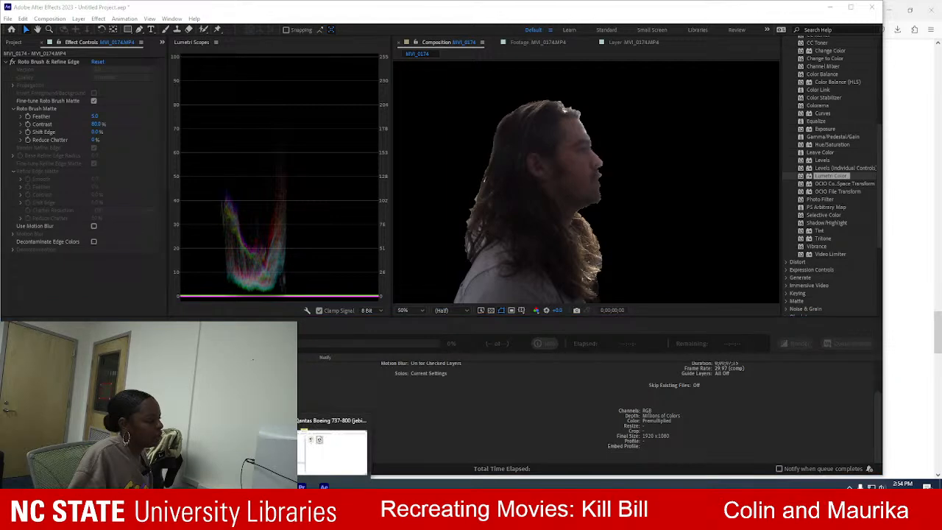
click(247, 450)
right_click(651, 281)
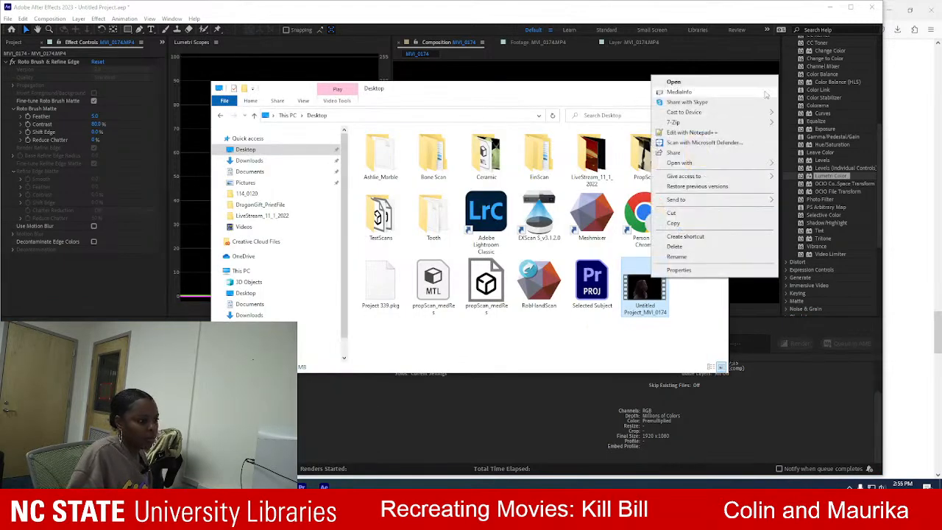
mouse_move(765, 162)
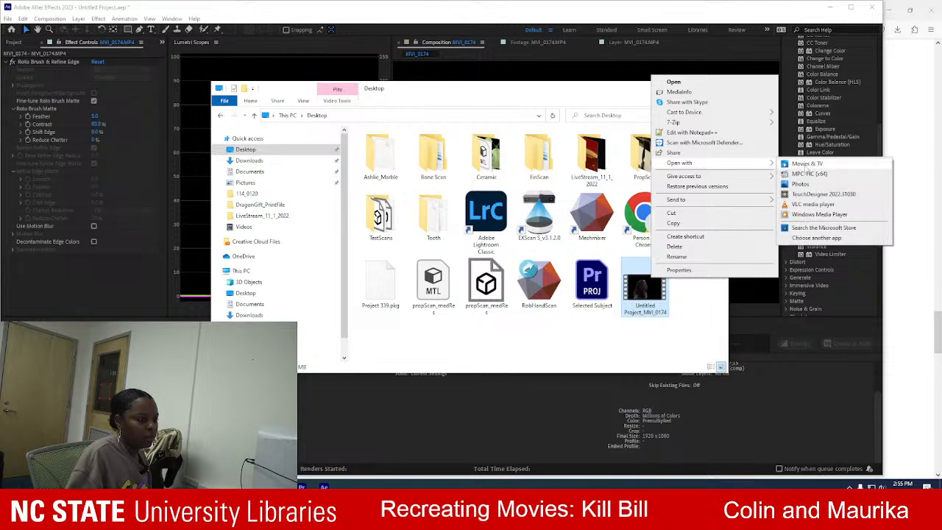
click(809, 173)
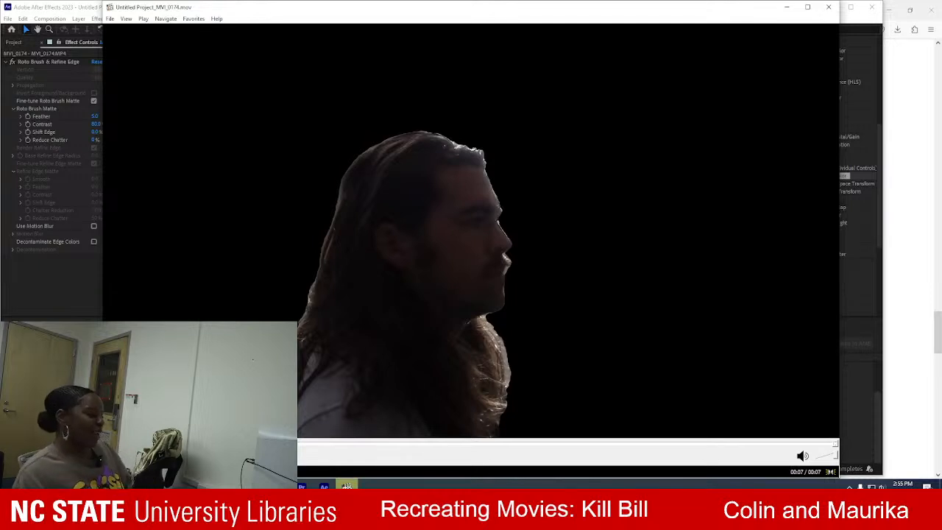
click(828, 8)
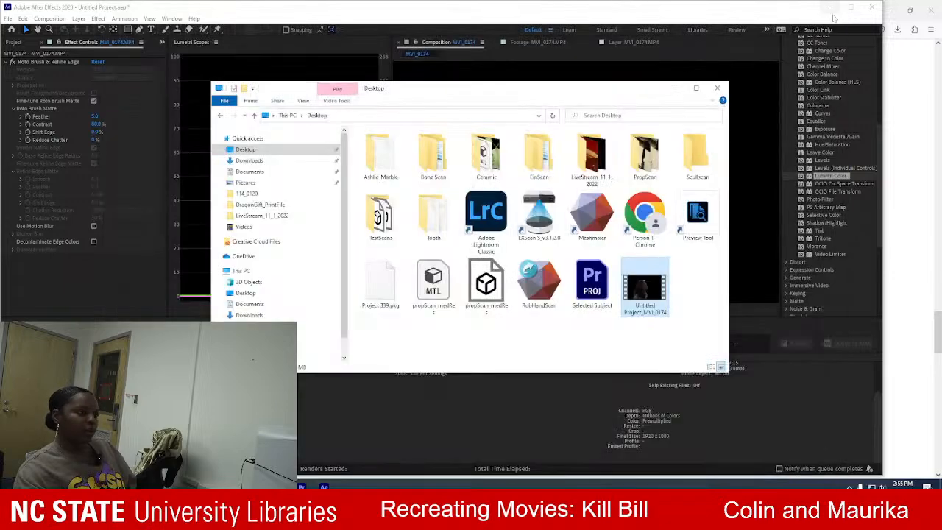
drag(593, 95, 839, 306)
click(923, 299)
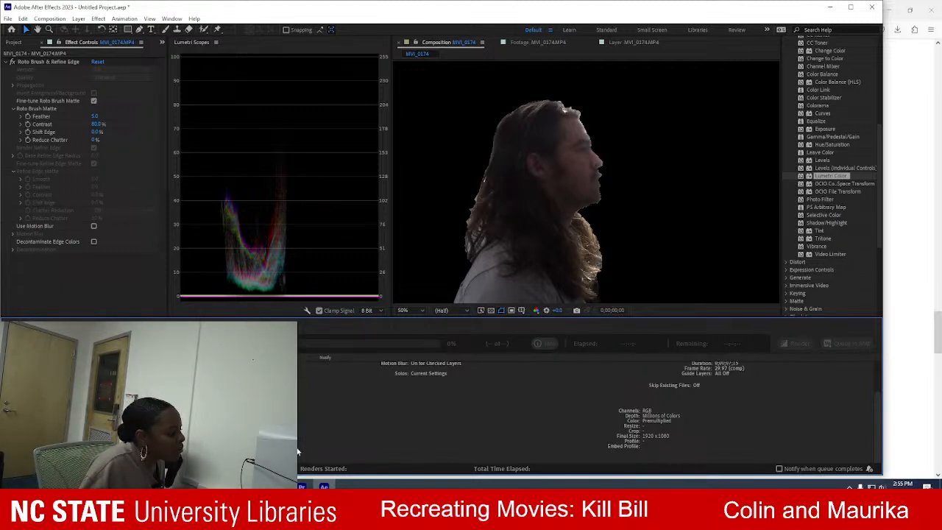
Switch to Premiere Pro and move the playhead to the start of the Window Seat clip at 00:00:03:20.
click(302, 486)
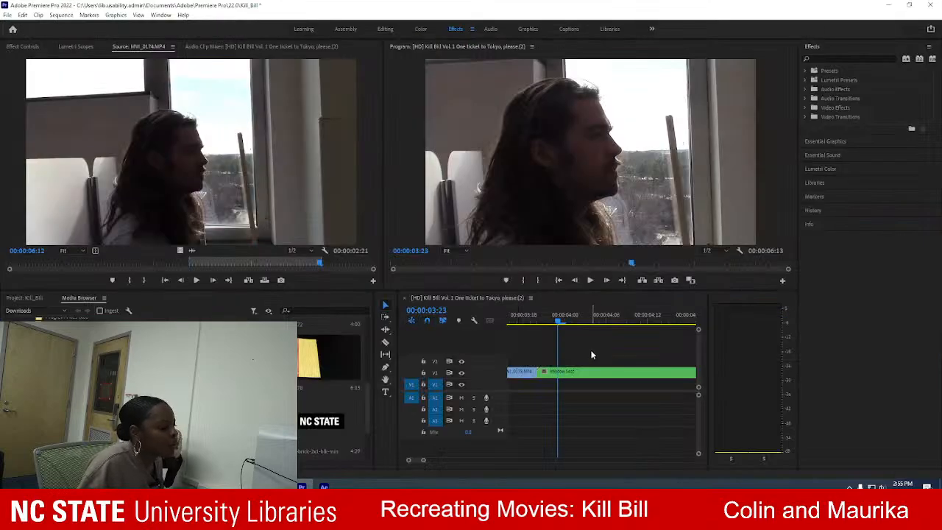
click(537, 315)
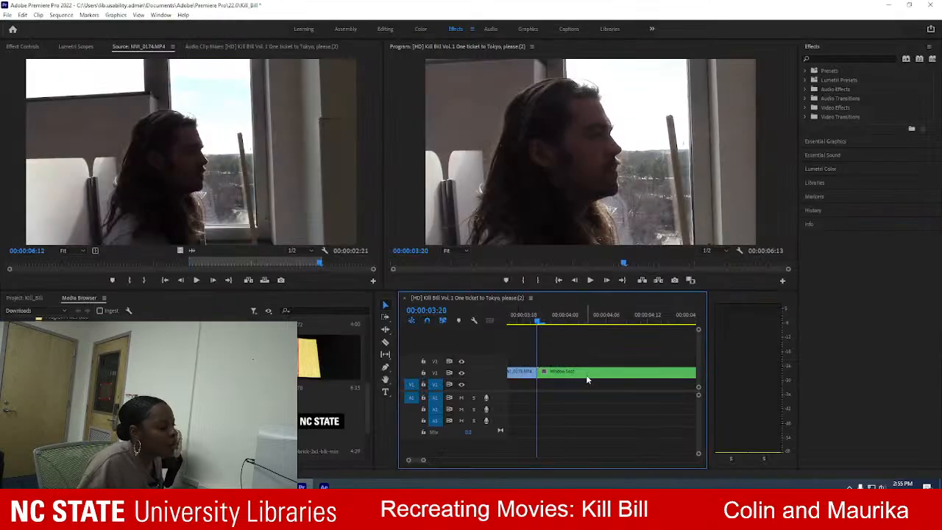
right_click(584, 374)
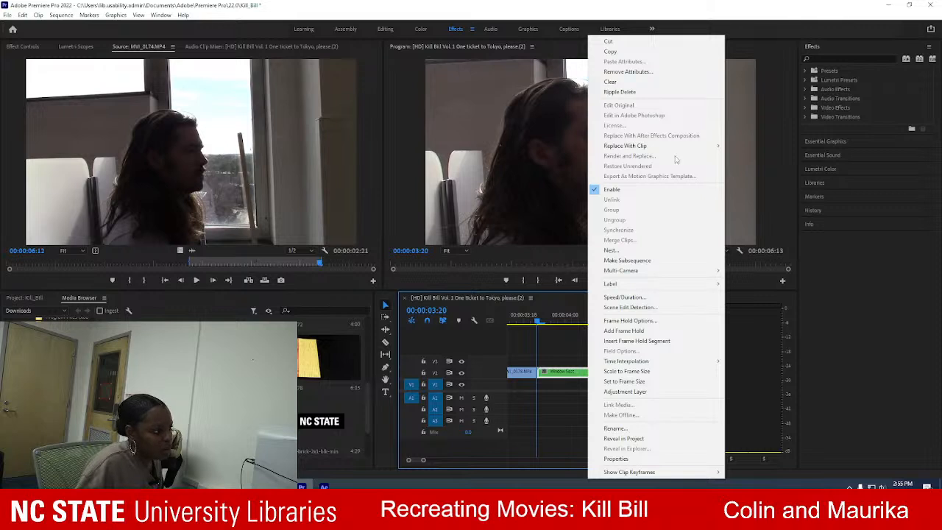
click(586, 349)
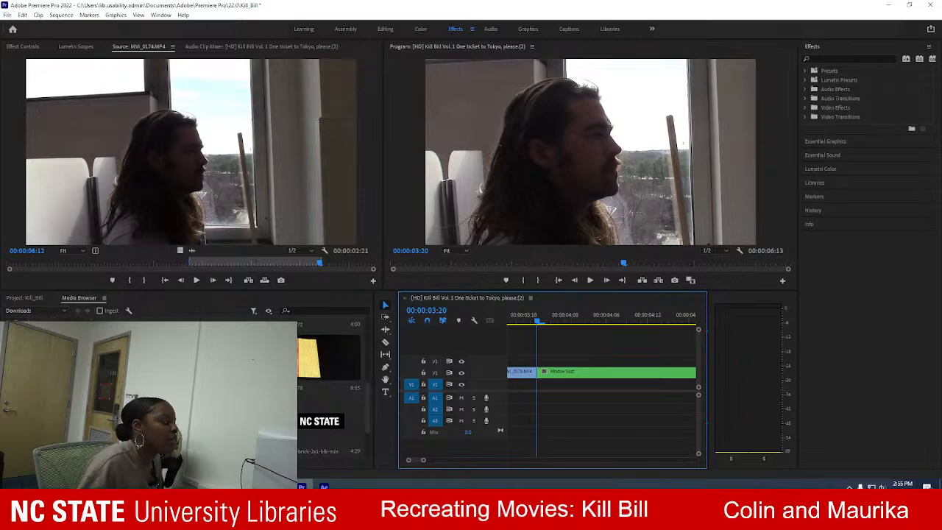
Browse to the Desktop folder in the Media Browser and locate the rendered Untitled Project_MVI_0174 video.
click(37, 310)
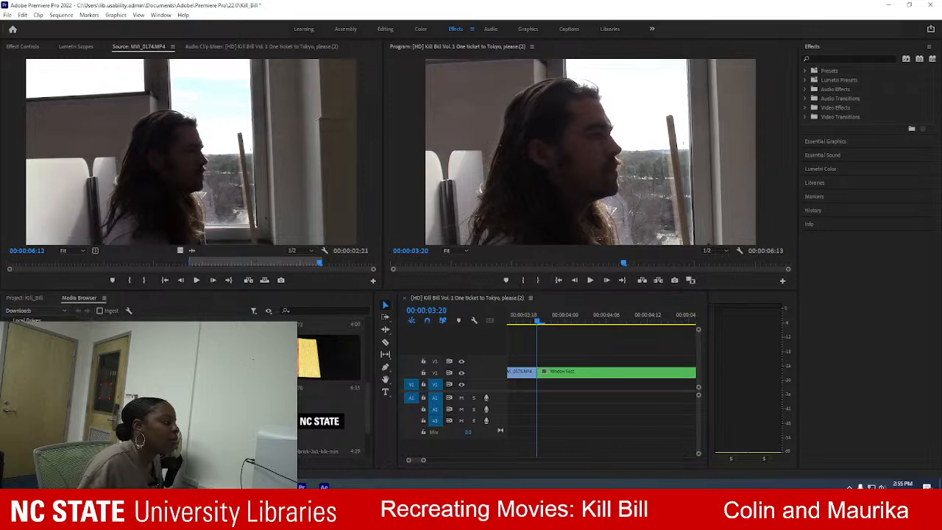
click(47, 349)
scroll(309, 412, down, 3)
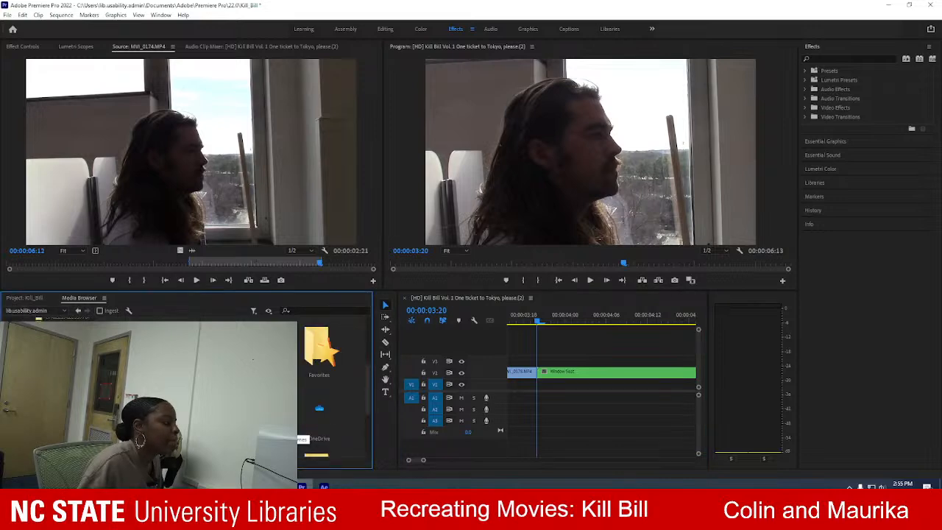
scroll(303, 438, up, 1)
double_click(309, 356)
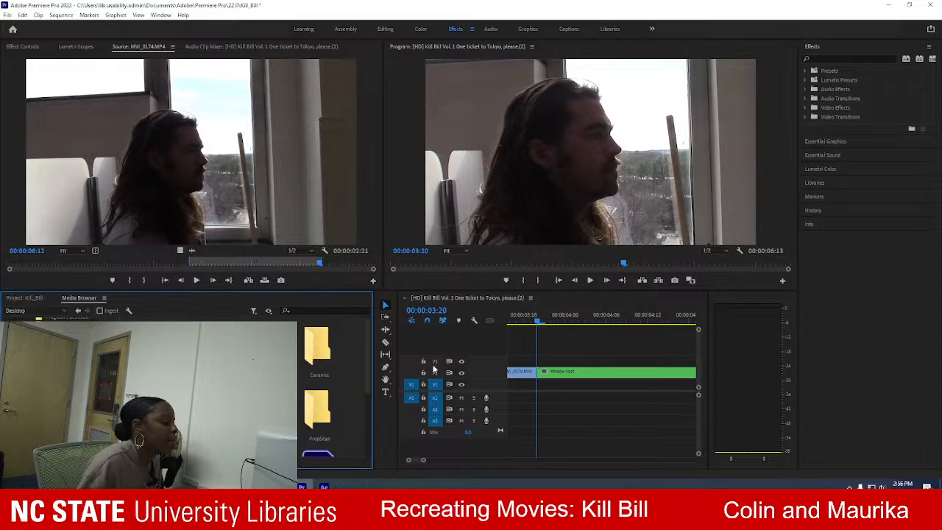
scroll(331, 389, down, 2)
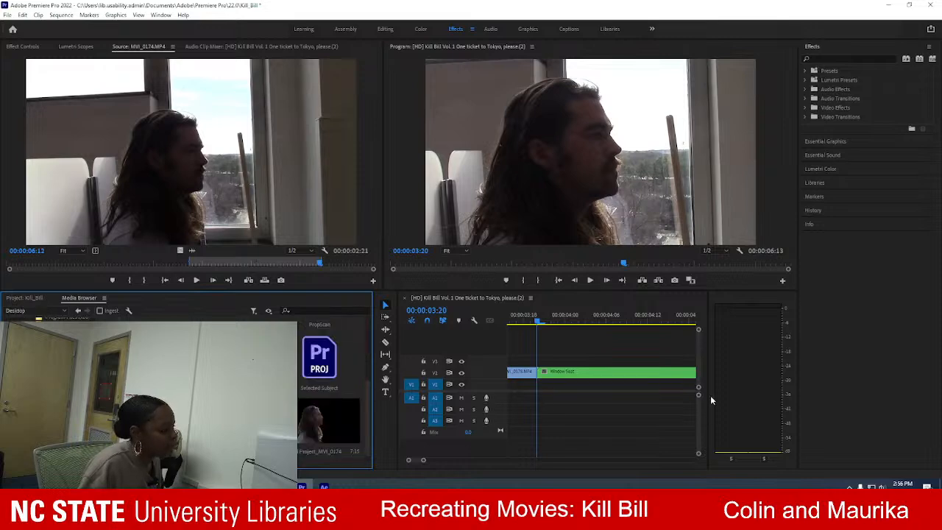
Replace the Window Seat clip with the rendered Untitled Project_MVI_0174 video at 00:00:03:20 and scrub through it.
click(637, 370)
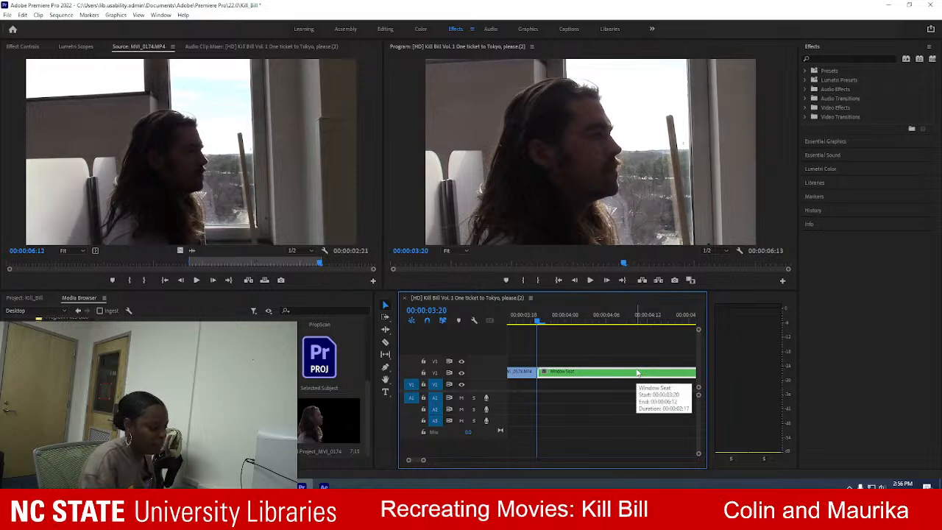
key(Delete)
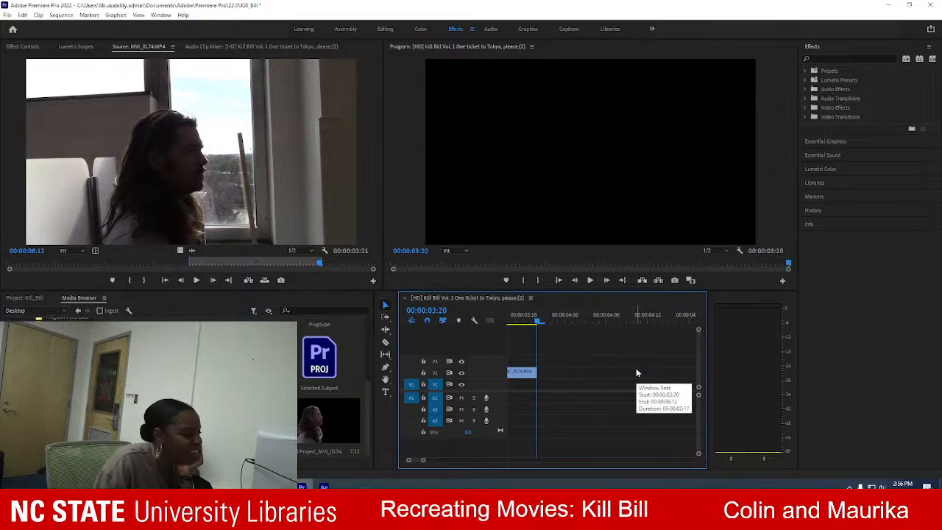
drag(328, 418, 545, 372)
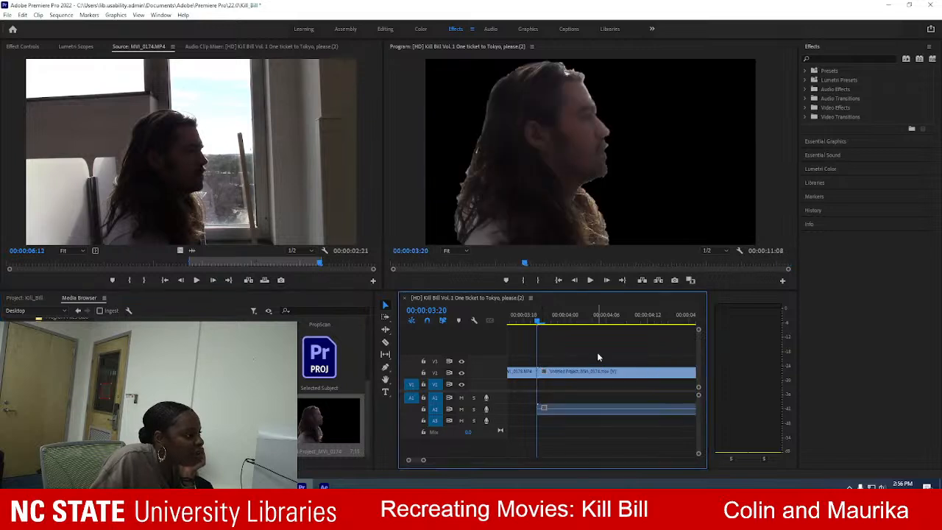
drag(538, 319, 711, 334)
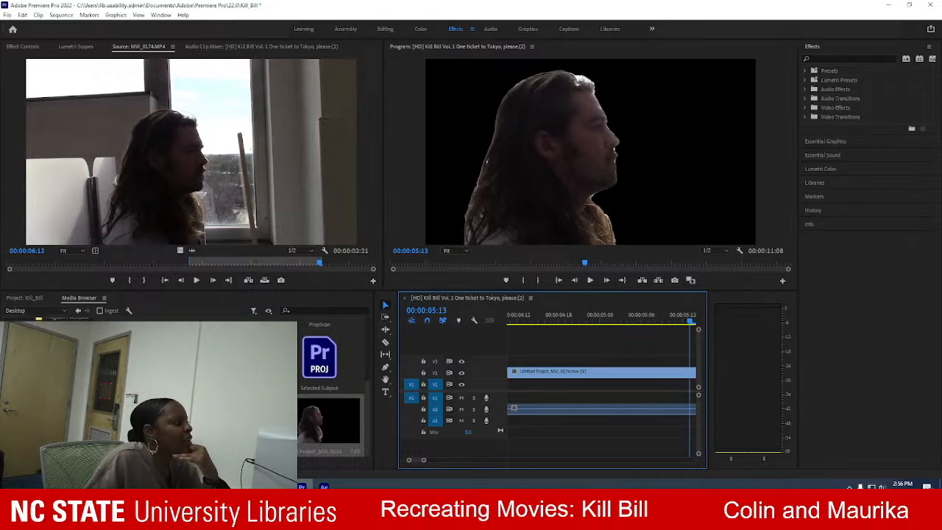
drag(689, 321, 668, 346)
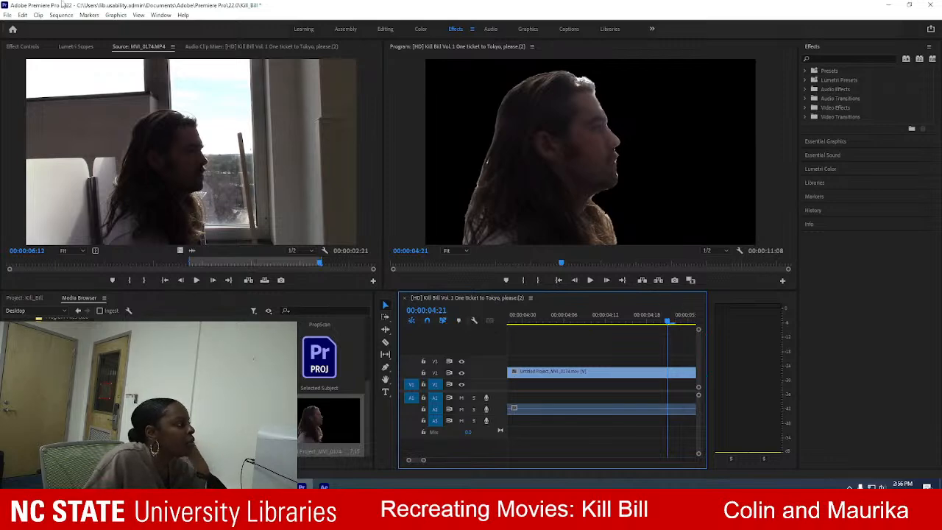
Revert the sequence through the History to its original New/Open state.
click(163, 15)
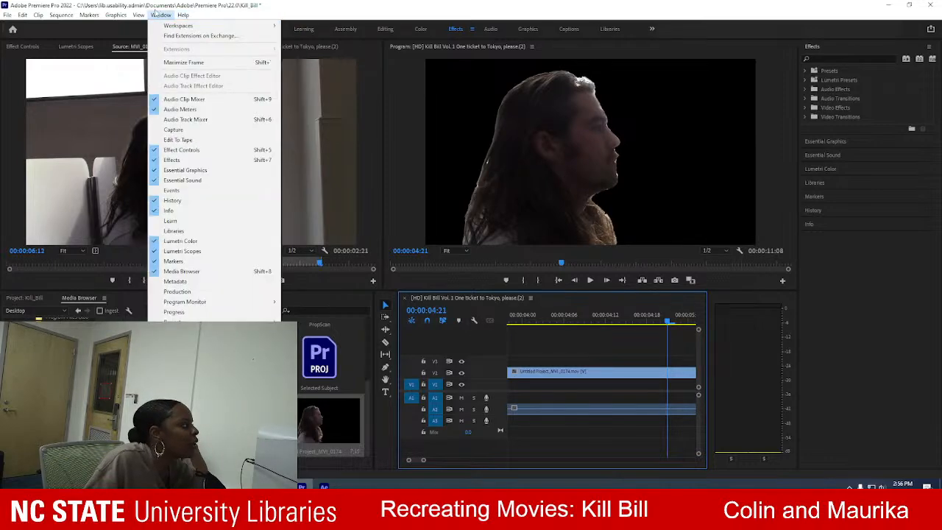
click(411, 22)
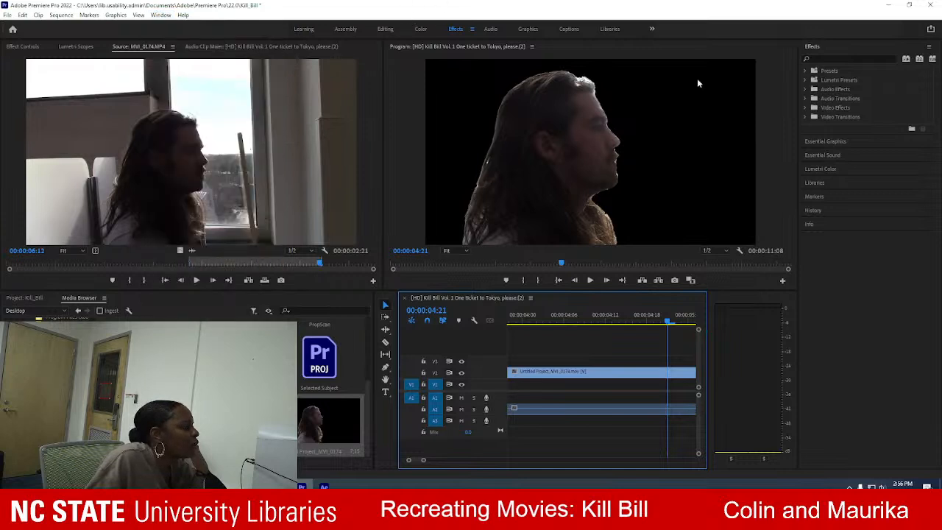
click(653, 29)
click(683, 26)
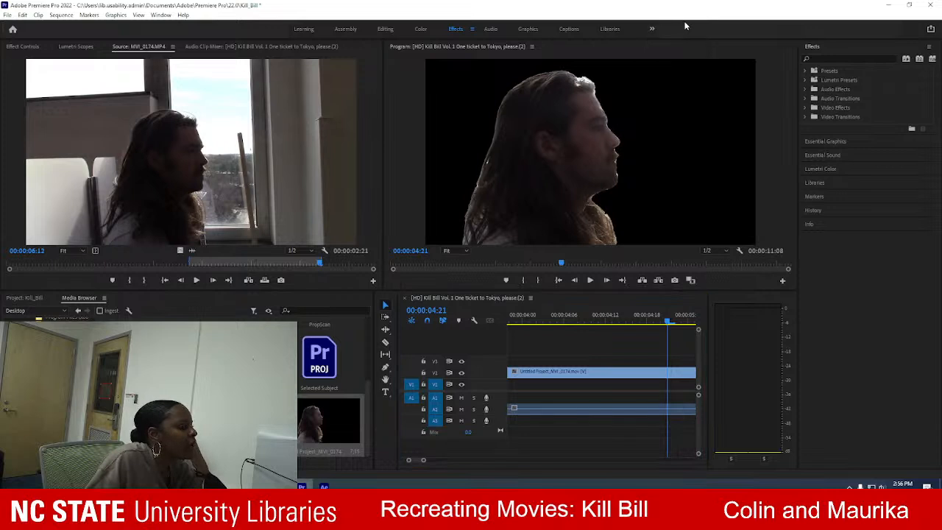
click(813, 210)
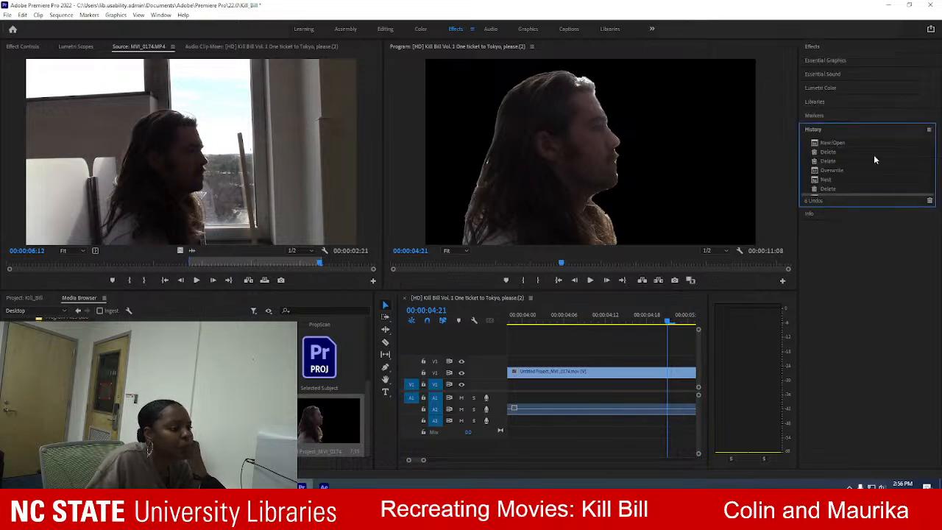
scroll(853, 174, down, 1)
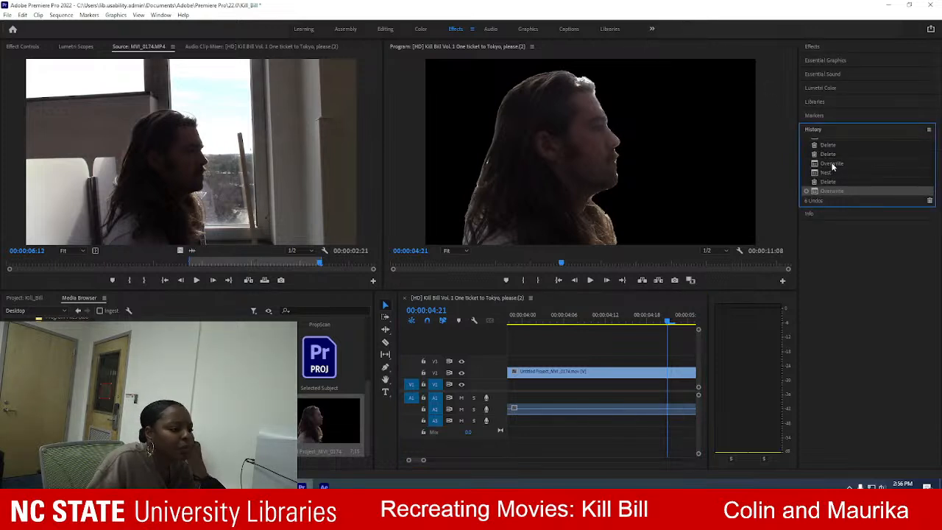
click(832, 164)
click(832, 154)
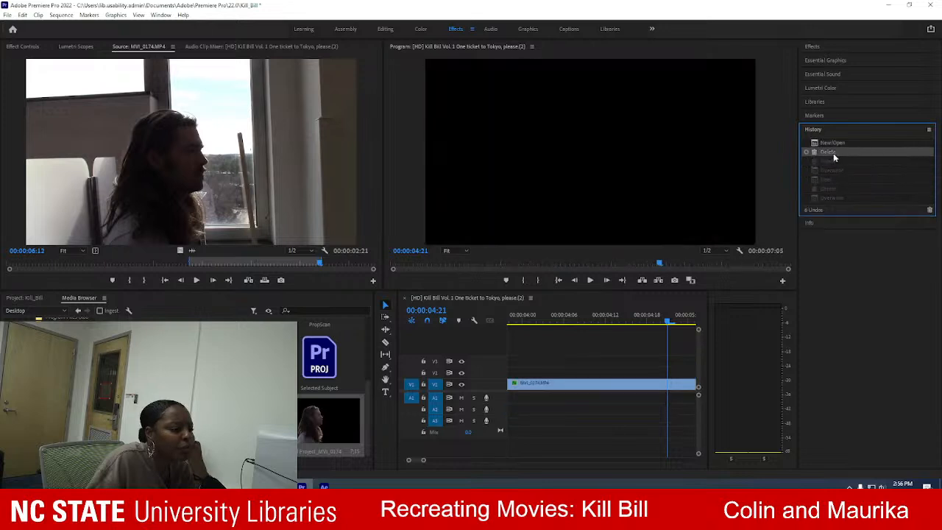
click(835, 142)
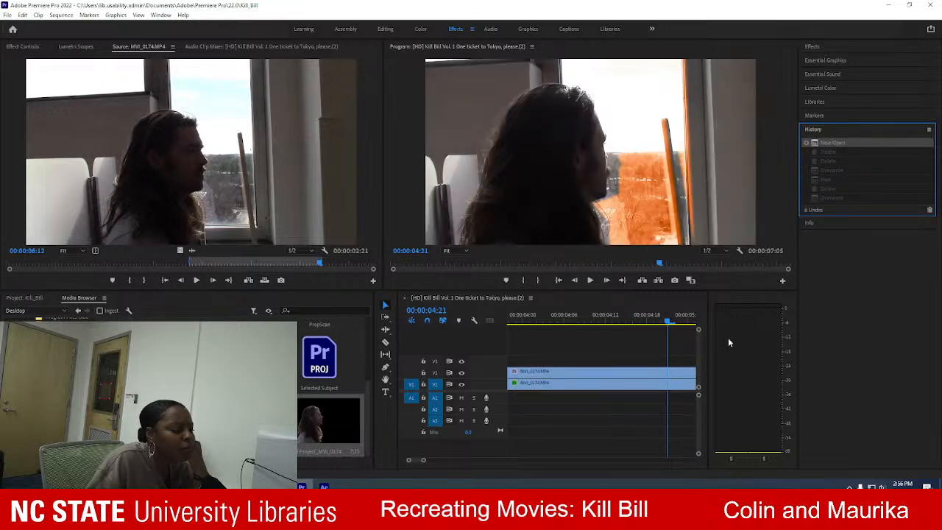
Scrub and play the two stacked MVI_0174 clips to review the orange-tinted window shot.
drag(667, 319, 523, 337)
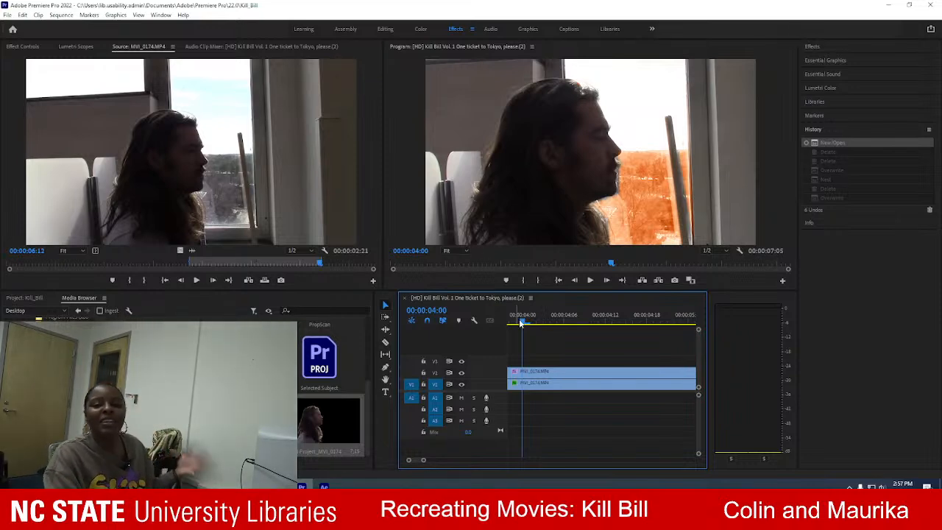
drag(522, 324, 499, 328)
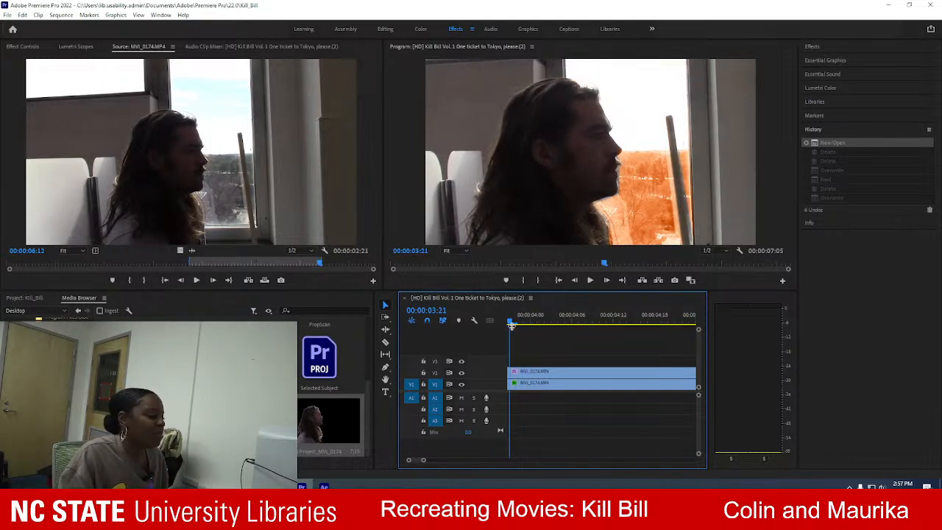
key(space)
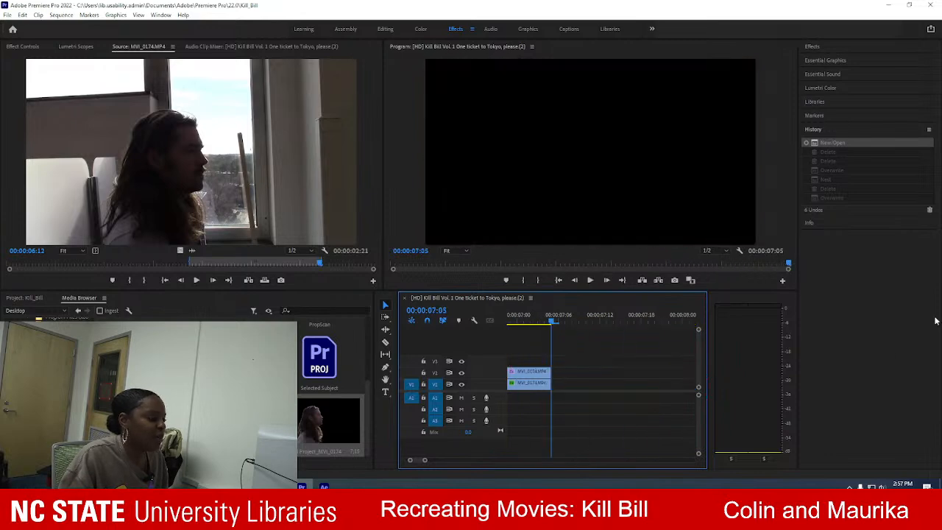
drag(548, 314, 506, 328)
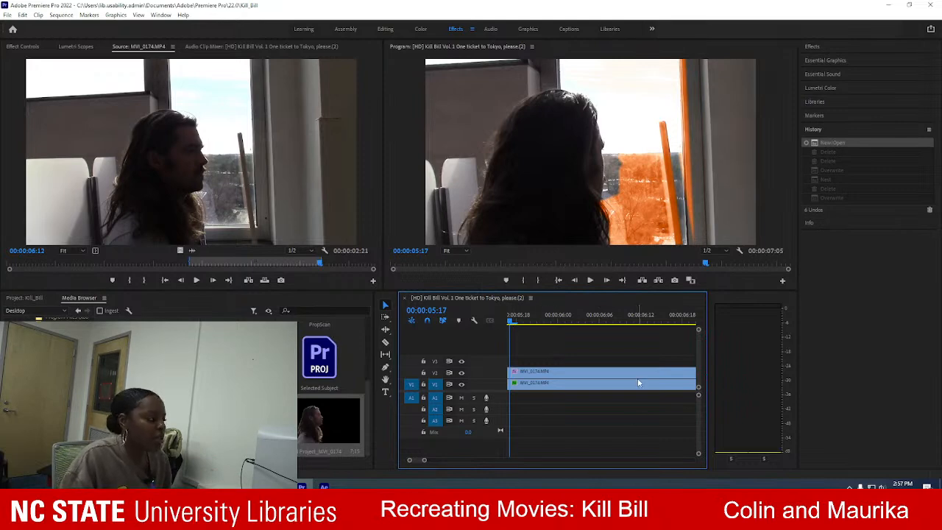
Try placing the rendered Untitled Project_MVI_0174 video above both MVI_0174 clips at 00:00:03:20 on track V3, and undo the placement.
drag(511, 321, 581, 334)
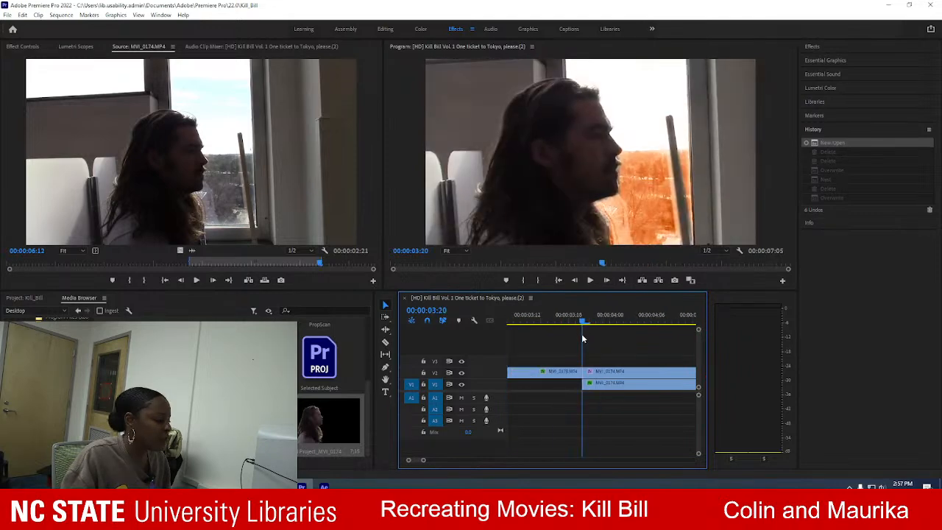
drag(335, 420, 588, 368)
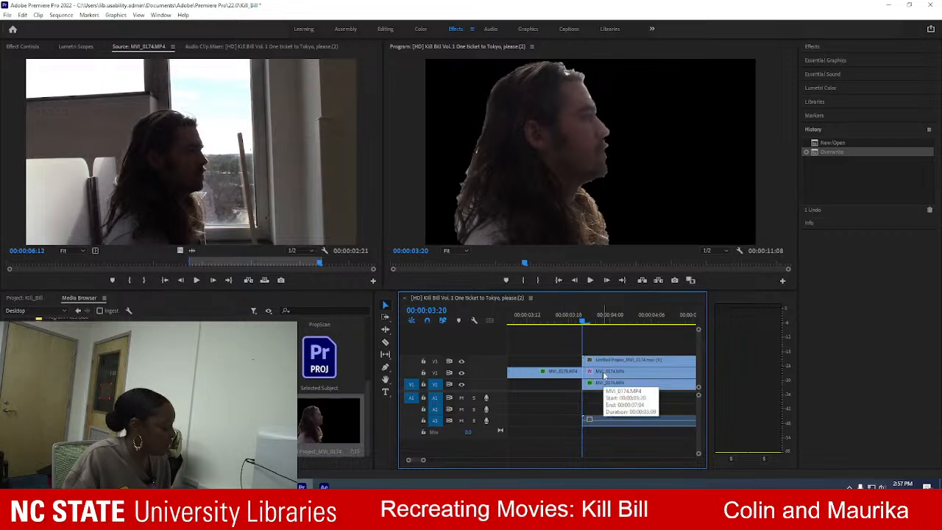
key(ctrl+z)
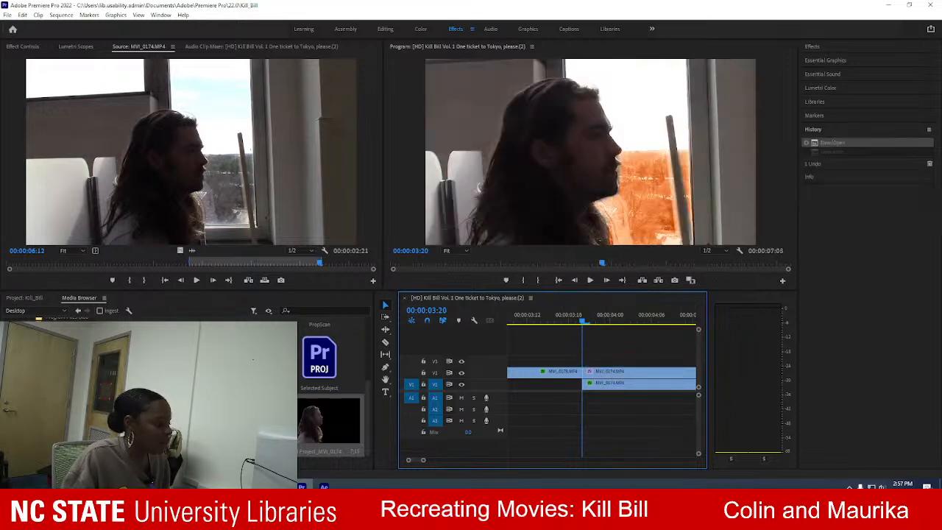
Switch to After Effects and bring up the timeline of the MVI_0174 composition in place of the render queue.
mouse_move(324, 487)
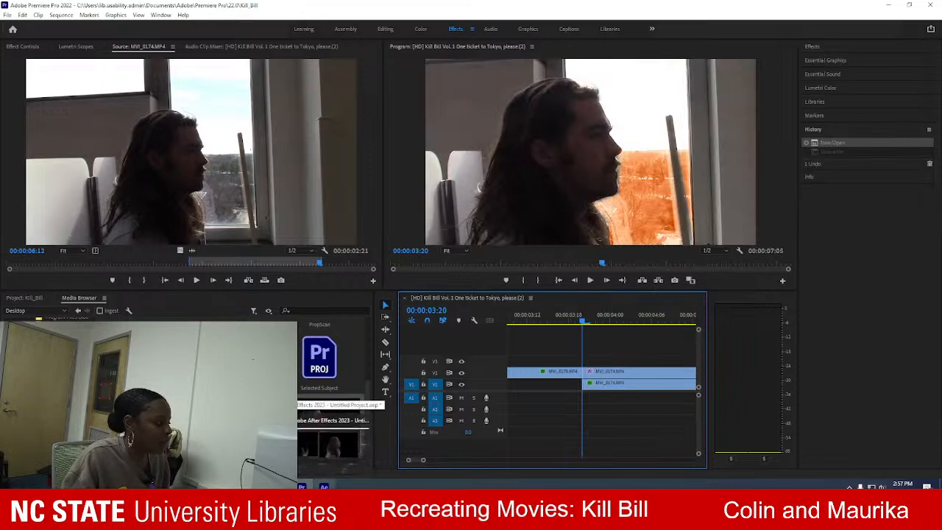
click(331, 442)
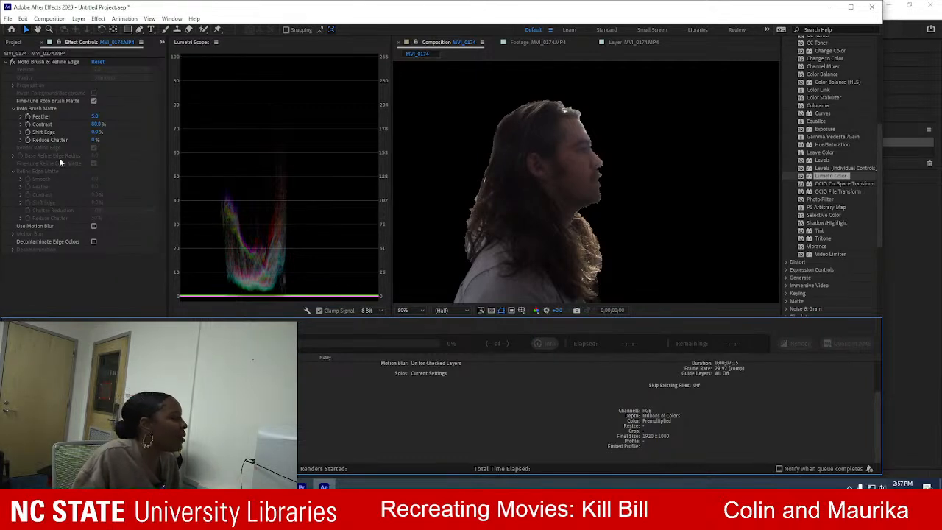
click(53, 324)
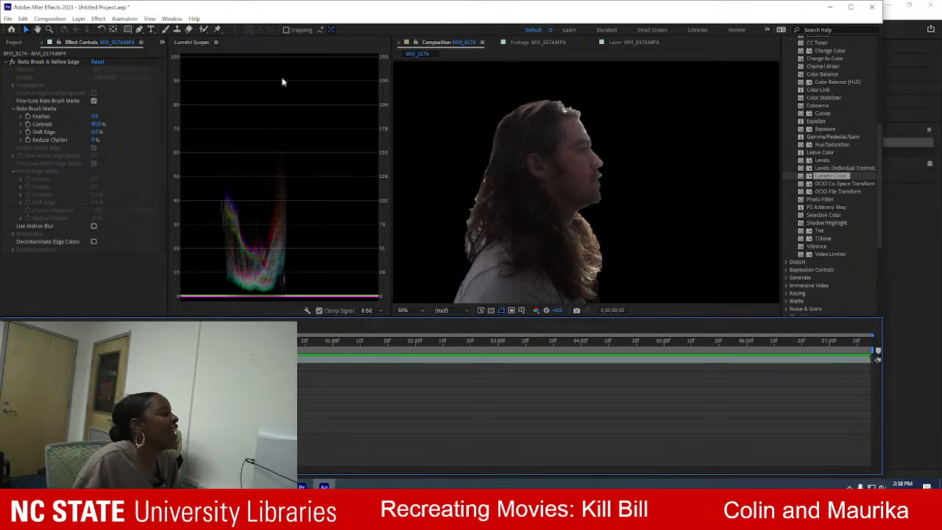
Save the After Effects project as Rotobrush in the Downloads folder and close the program.
click(8, 18)
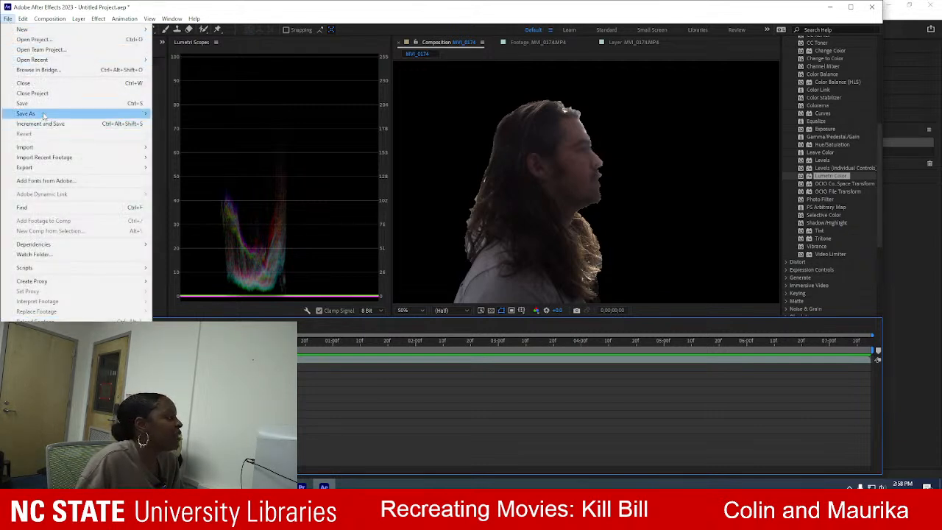
mouse_move(44, 113)
click(175, 114)
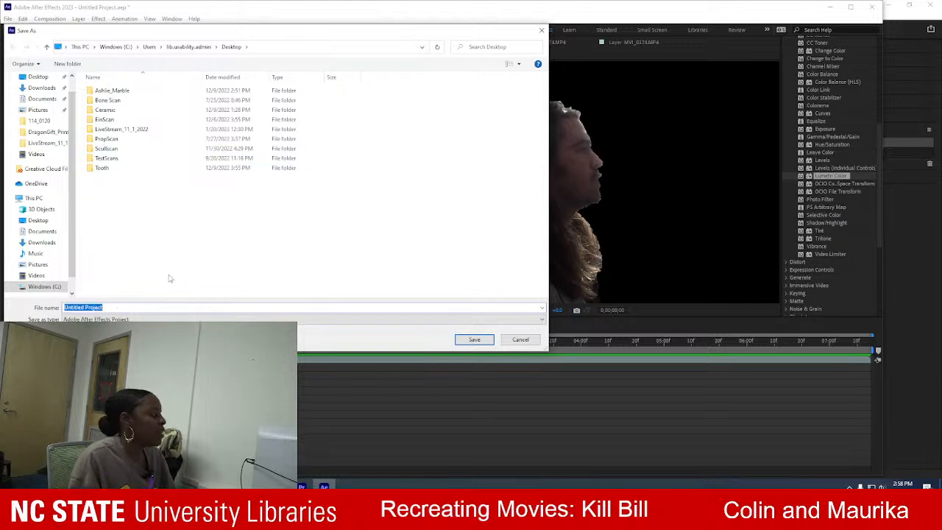
text(Rotobrush)
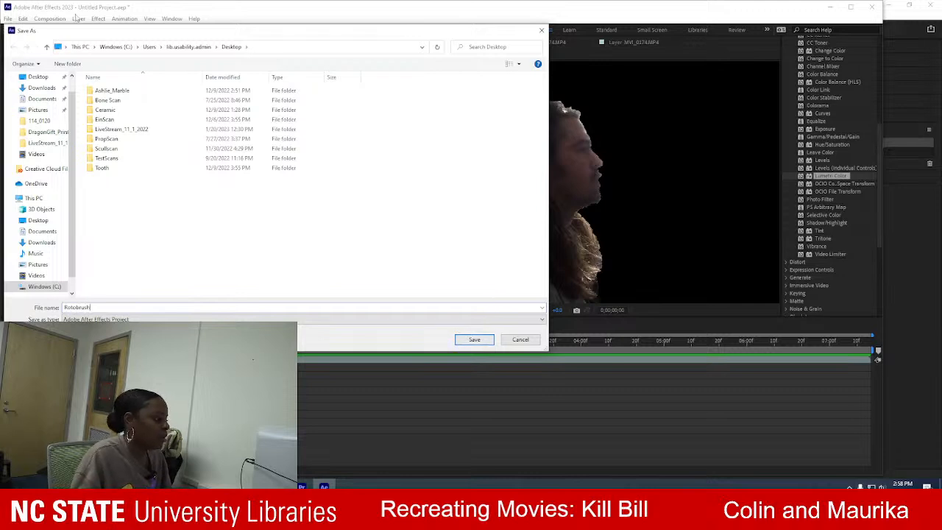
click(41, 88)
click(461, 340)
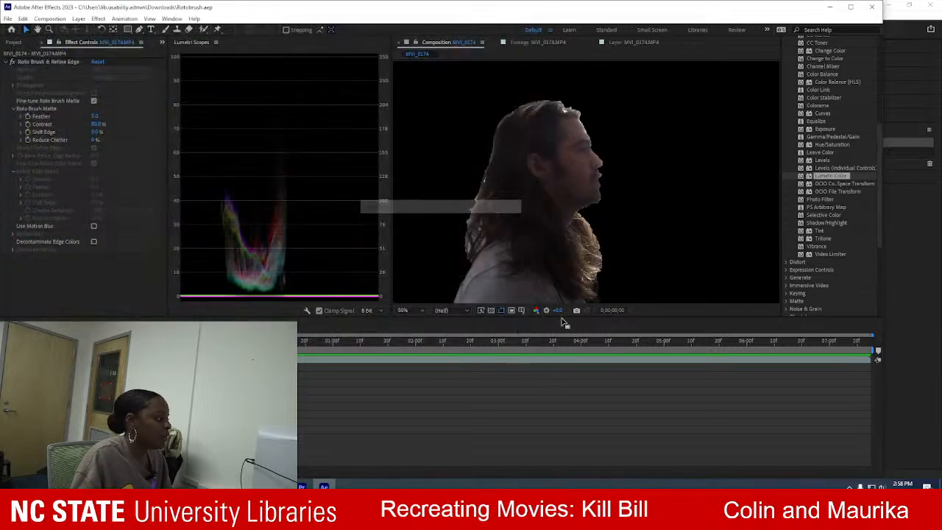
click(874, 9)
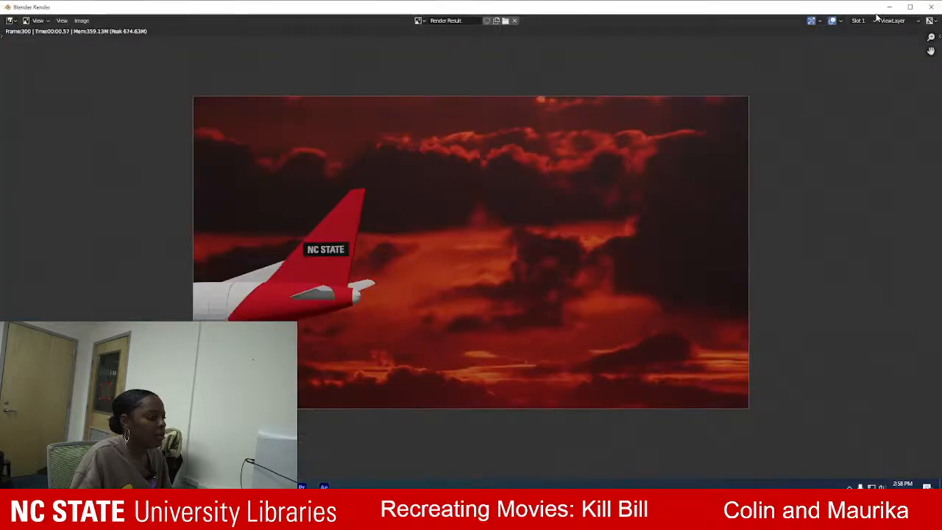
Switch to File Explorer and look through the Videos folder and its KillBillAirplaneShot subfolder, including the numbered frames and screen recordings.
click(302, 485)
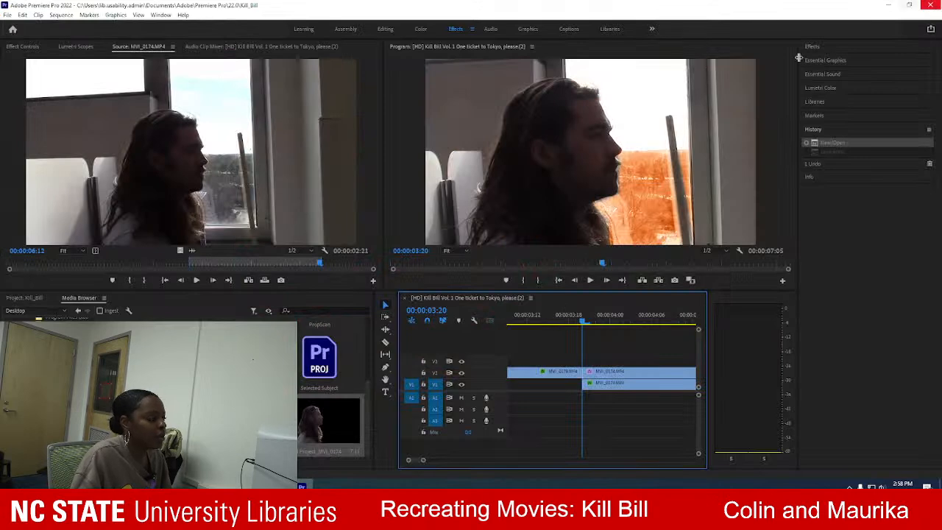
click(278, 485)
click(328, 456)
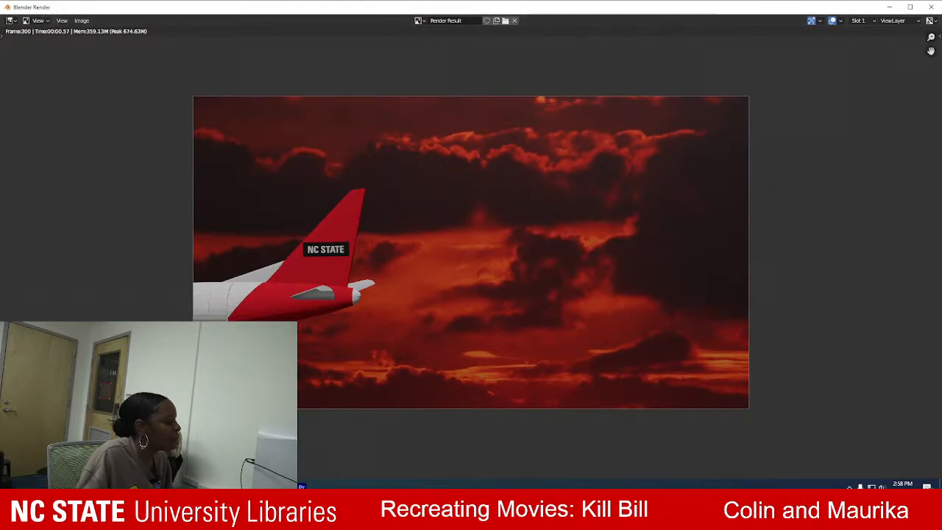
click(255, 485)
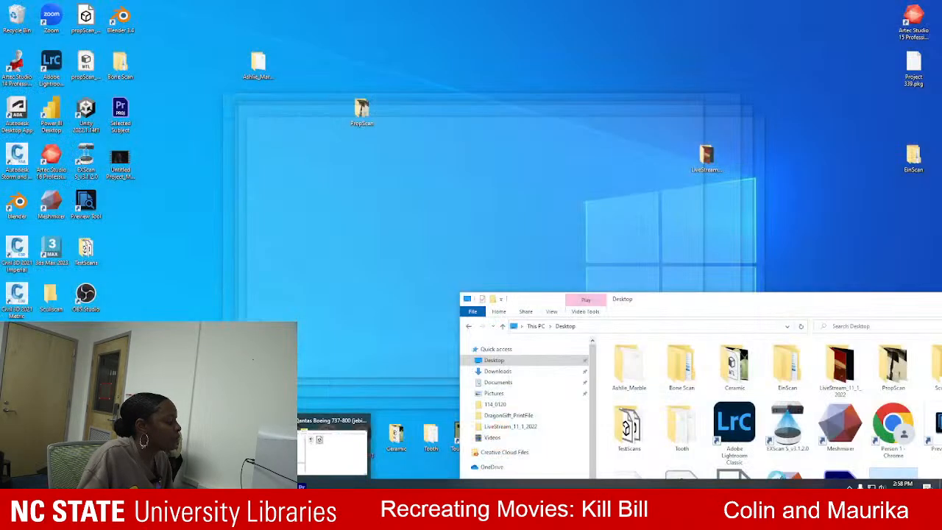
click(331, 453)
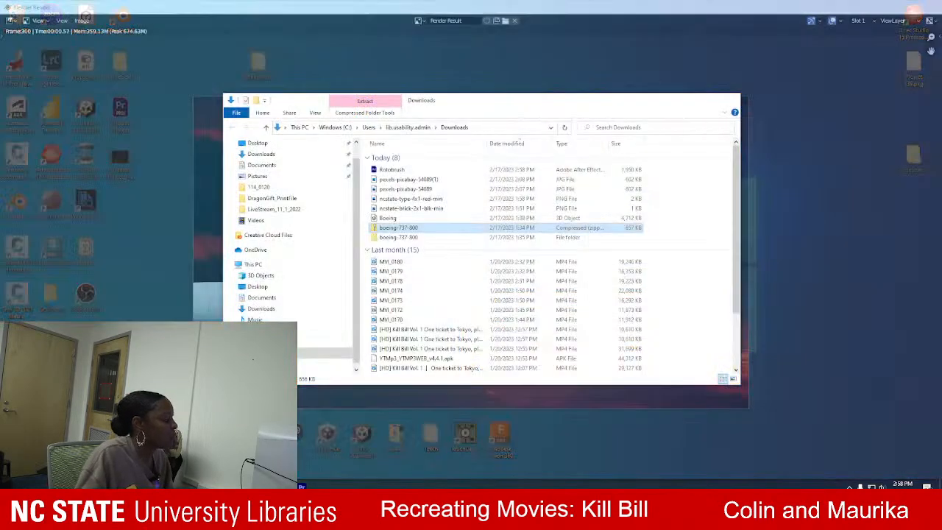
click(324, 342)
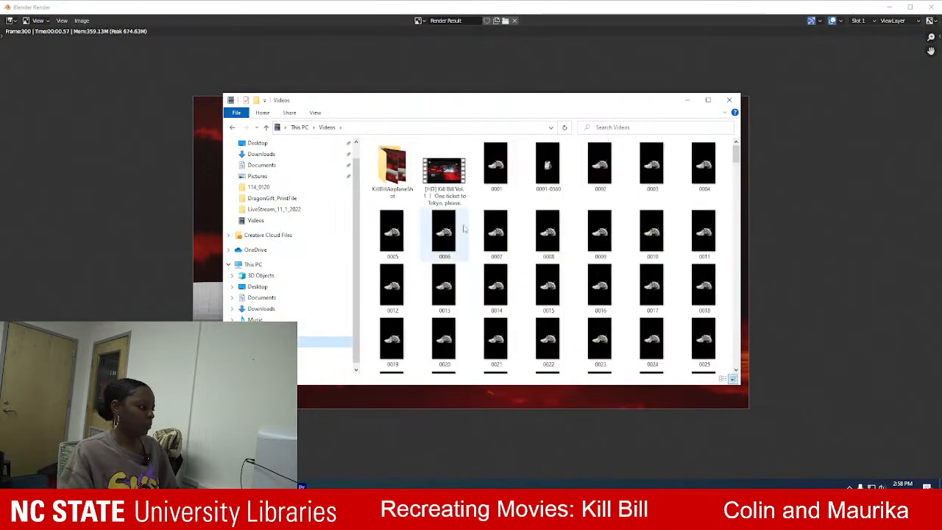
mouse_move(738, 157)
mouse_down()
mouse_move(738, 170)
mouse_move(737, 156)
mouse_up()
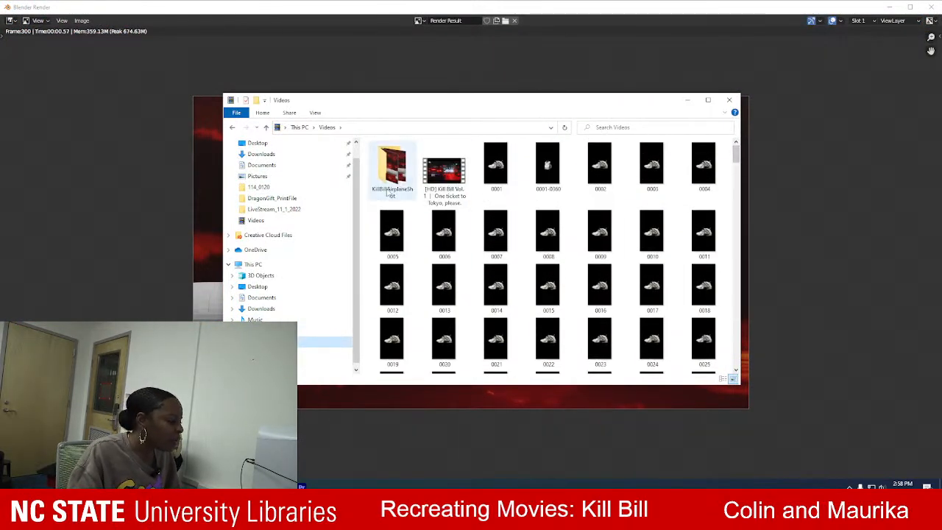
double_click(387, 191)
drag(741, 157, 751, 133)
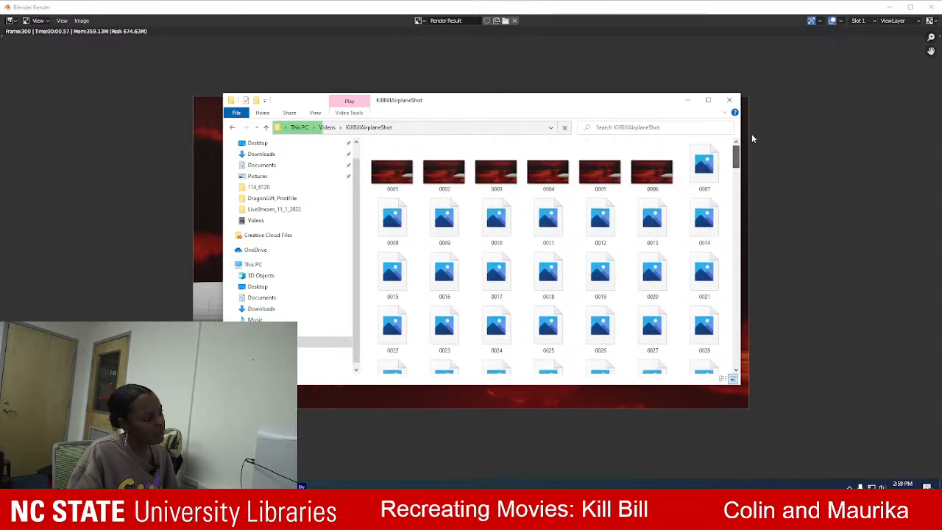
click(327, 127)
drag(736, 153, 739, 361)
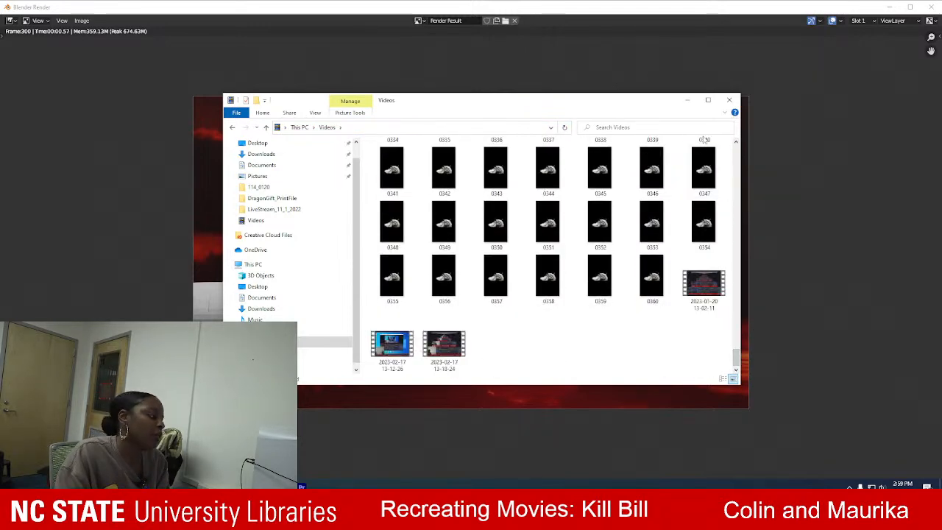
click(729, 99)
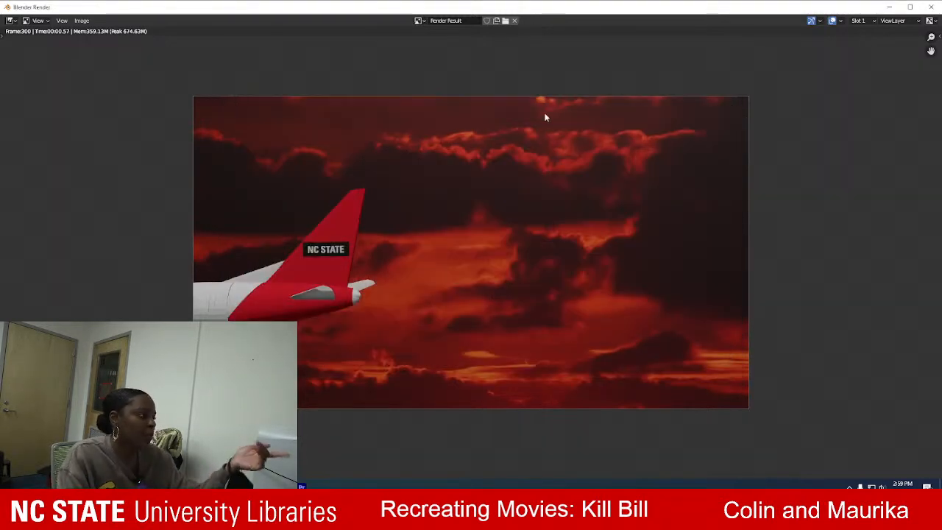
Minimize the Blender render window and close the Kill_Bill project by exiting Premiere Pro.
click(887, 7)
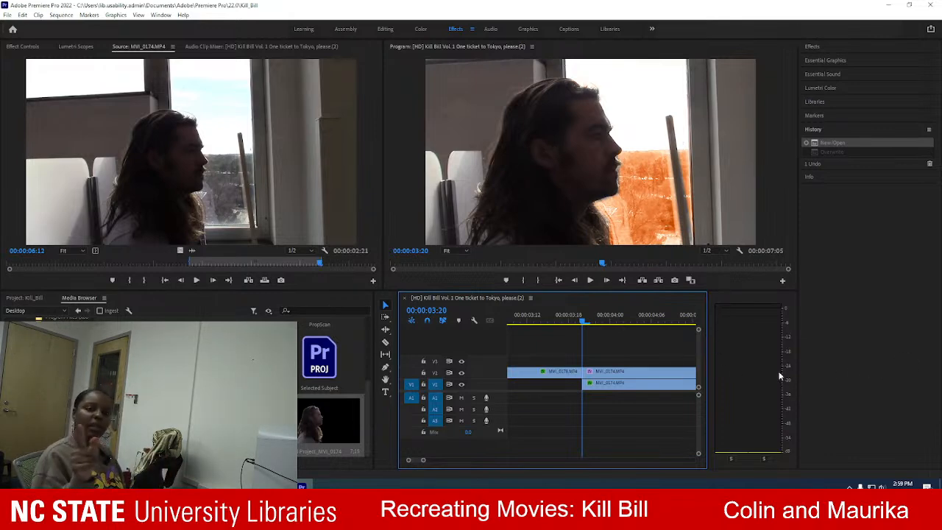
click(932, 5)
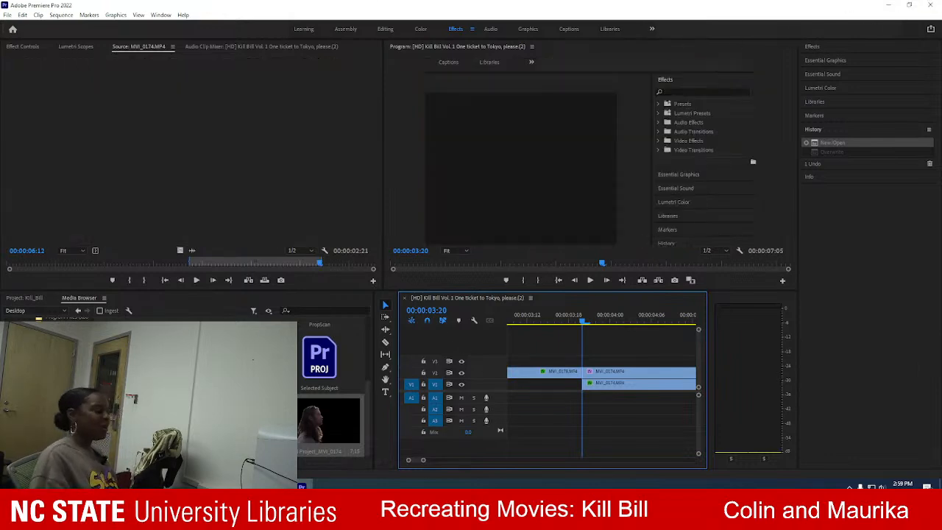